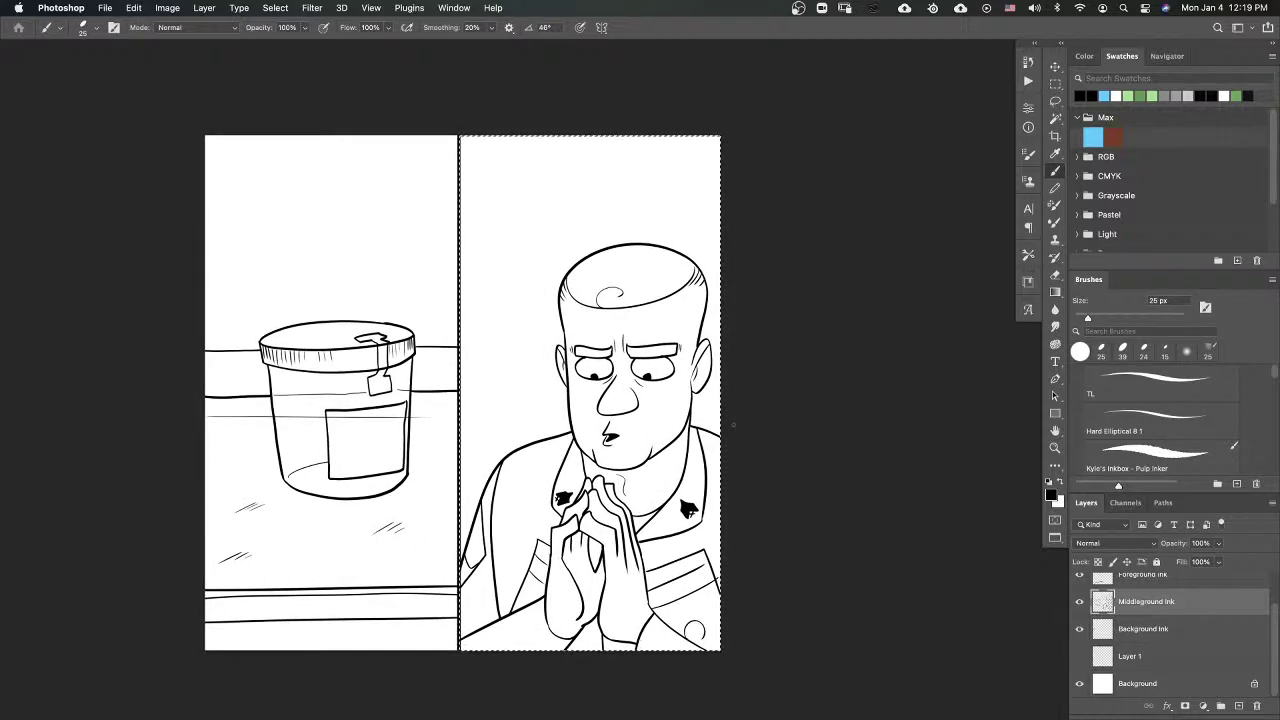
Step: Clear the selection around the man's panel, make the Foreground Ink layer active for brushing and show the Layer 1 sketch
{"action": "left_click_drag", "start_coordinate": [751, 403], "coordinate": [794, 417]}
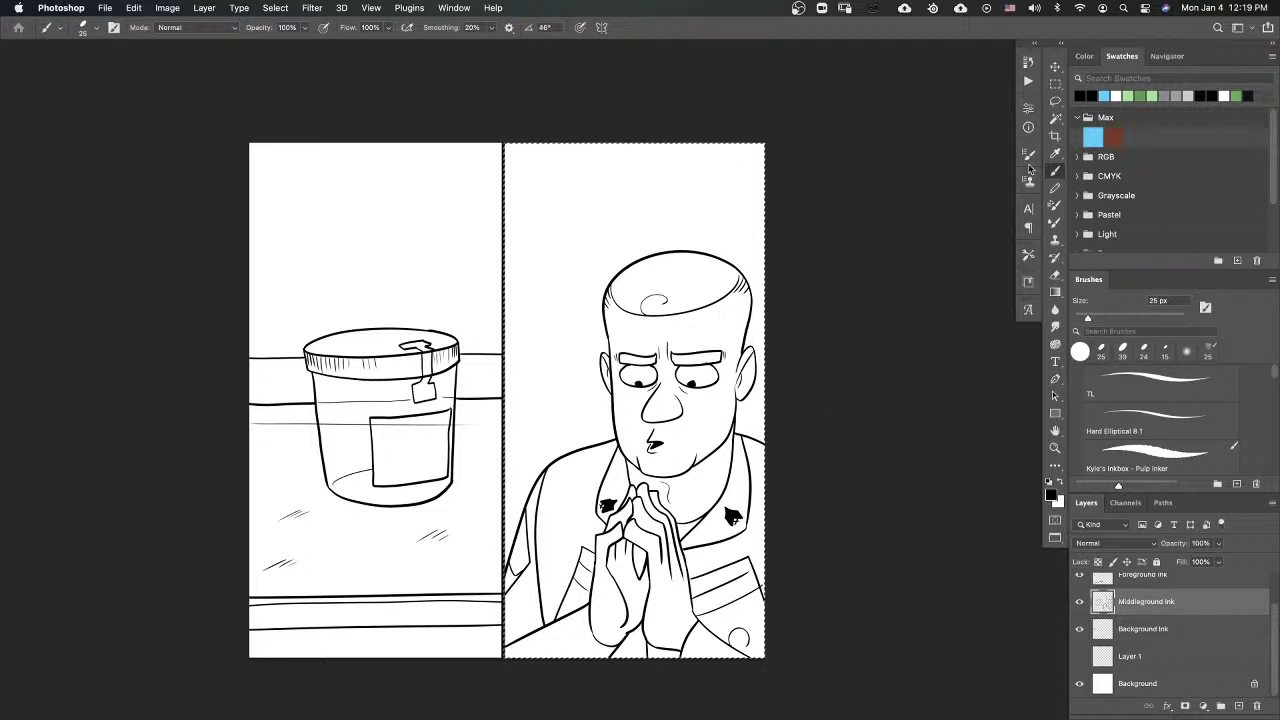
{"action": "left_click", "coordinate": [1055, 84]}
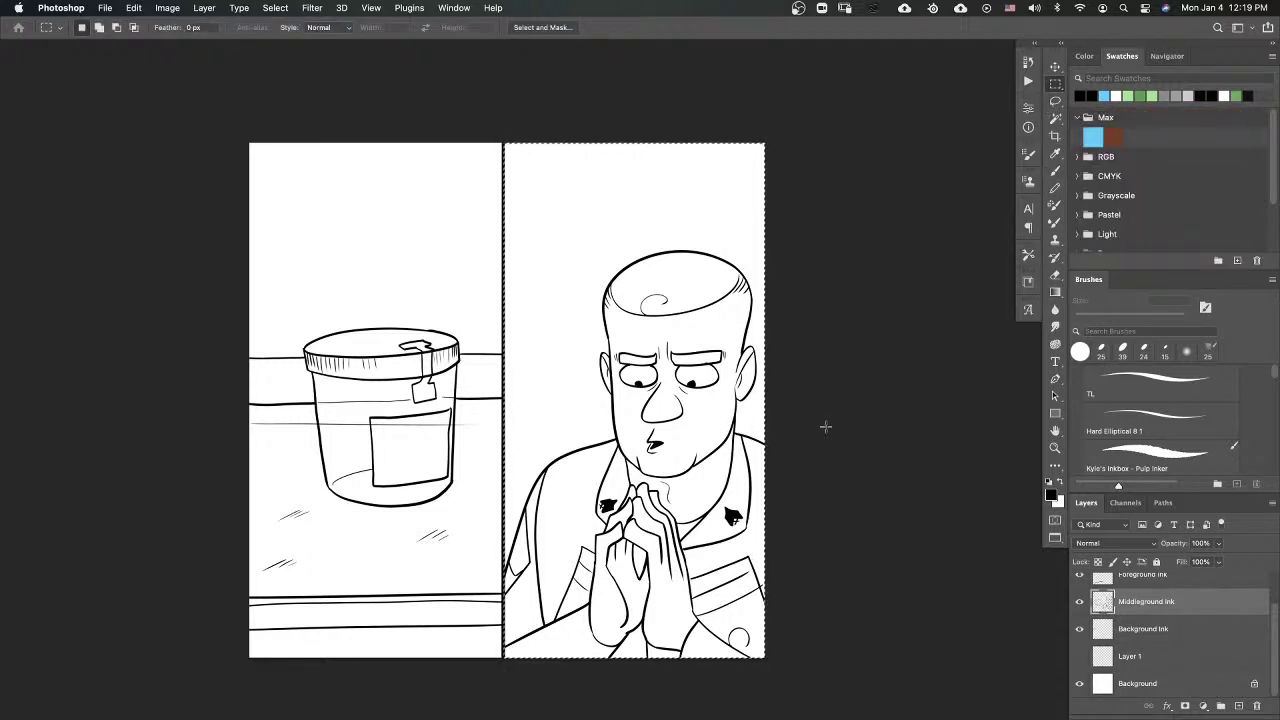
{"action": "left_click", "coordinate": [822, 470]}
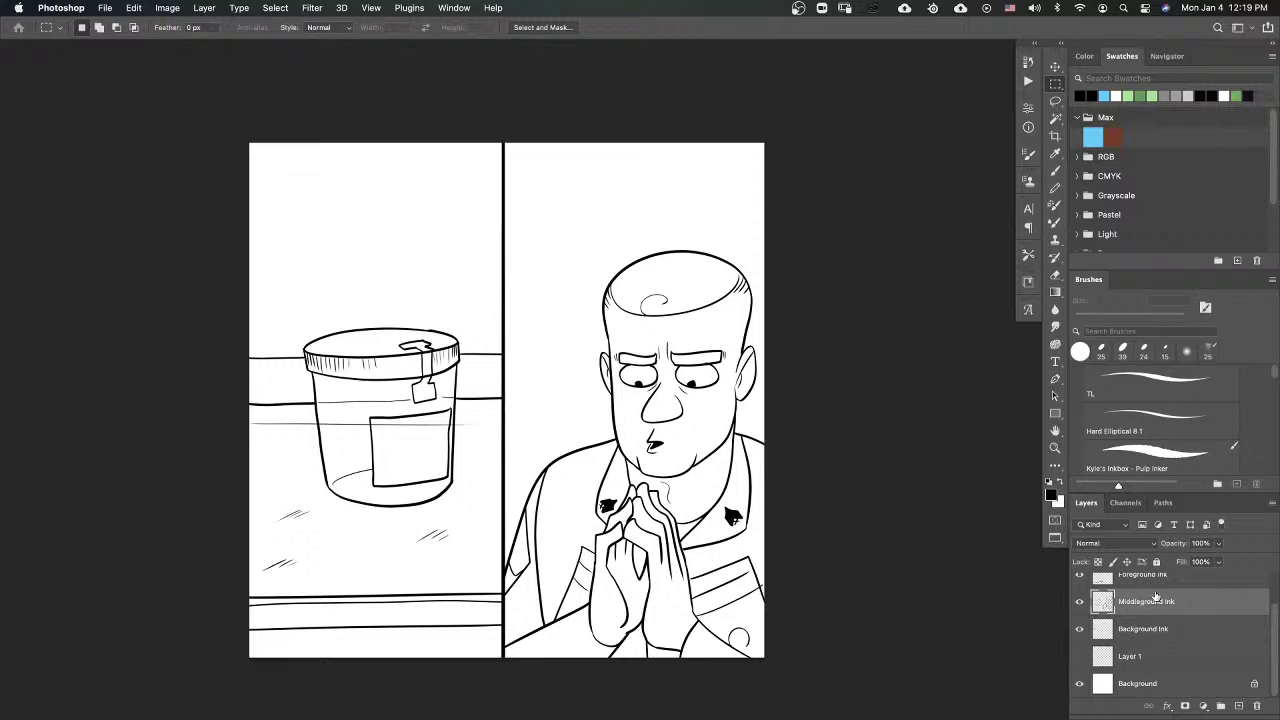
{"action": "left_click", "coordinate": [1152, 580]}
{"action": "left_click", "coordinate": [1056, 173]}
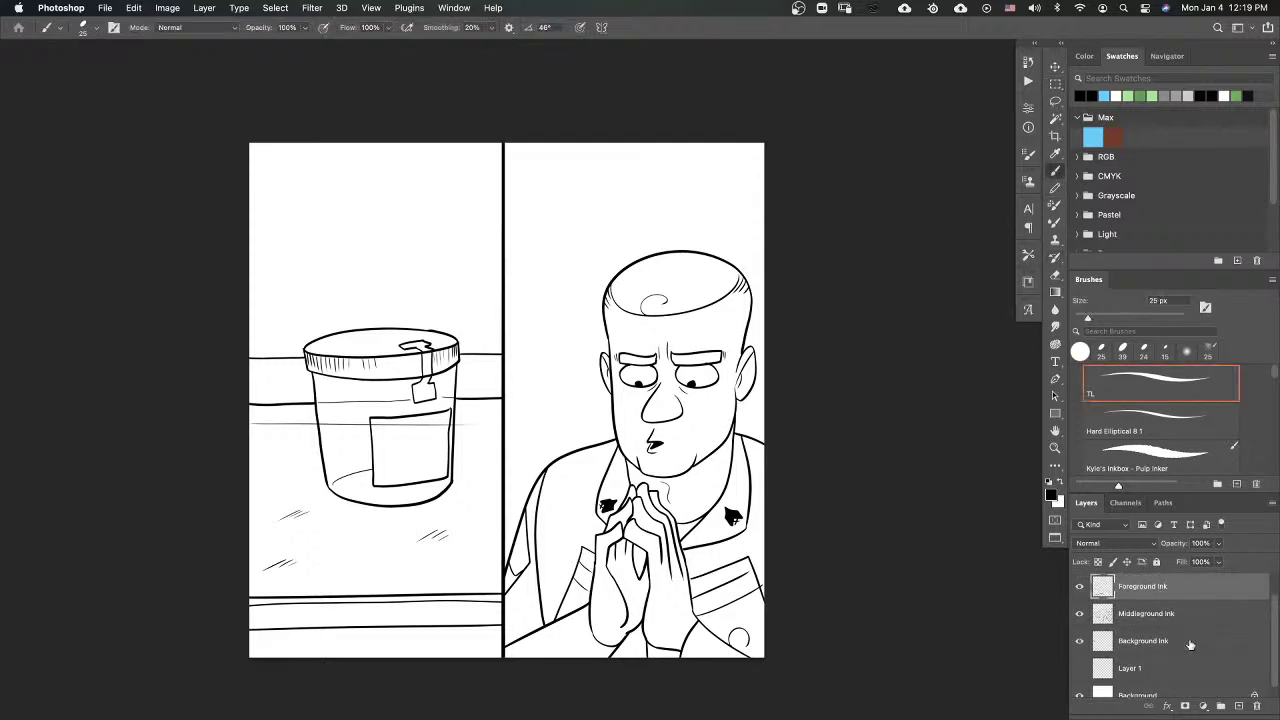
{"action": "left_click", "coordinate": [1079, 668]}
{"action": "left_click_drag", "start_coordinate": [725, 421], "coordinate": [795, 469]}
{"action": "left_click_drag", "start_coordinate": [885, 558], "coordinate": [815, 386]}
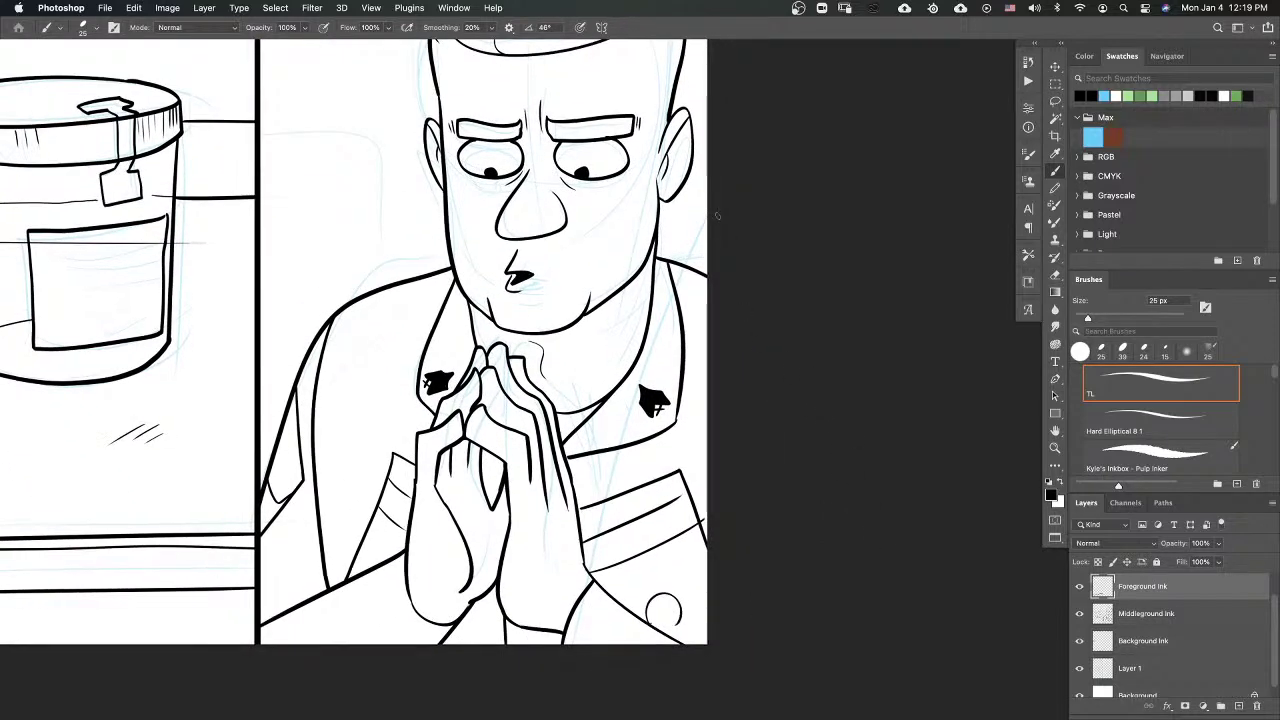
{"action": "left_click_drag", "start_coordinate": [718, 207], "coordinate": [502, 660]}
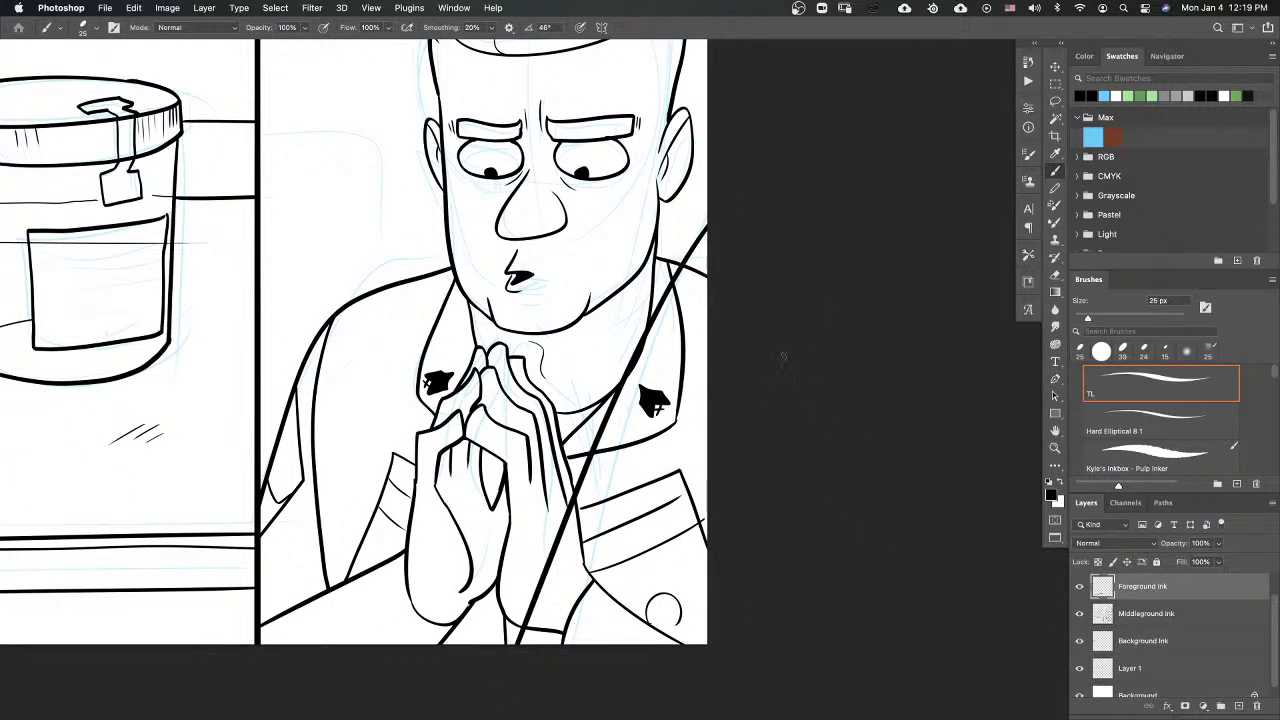
{"action": "key", "text": "super+z"}
{"action": "mouse_move", "coordinate": [716, 220]}
{"action": "left_mouse_down"}
{"action": "mouse_move", "coordinate": [634, 330]}
{"action": "mouse_move", "coordinate": [539, 683]}
{"action": "left_mouse_up"}
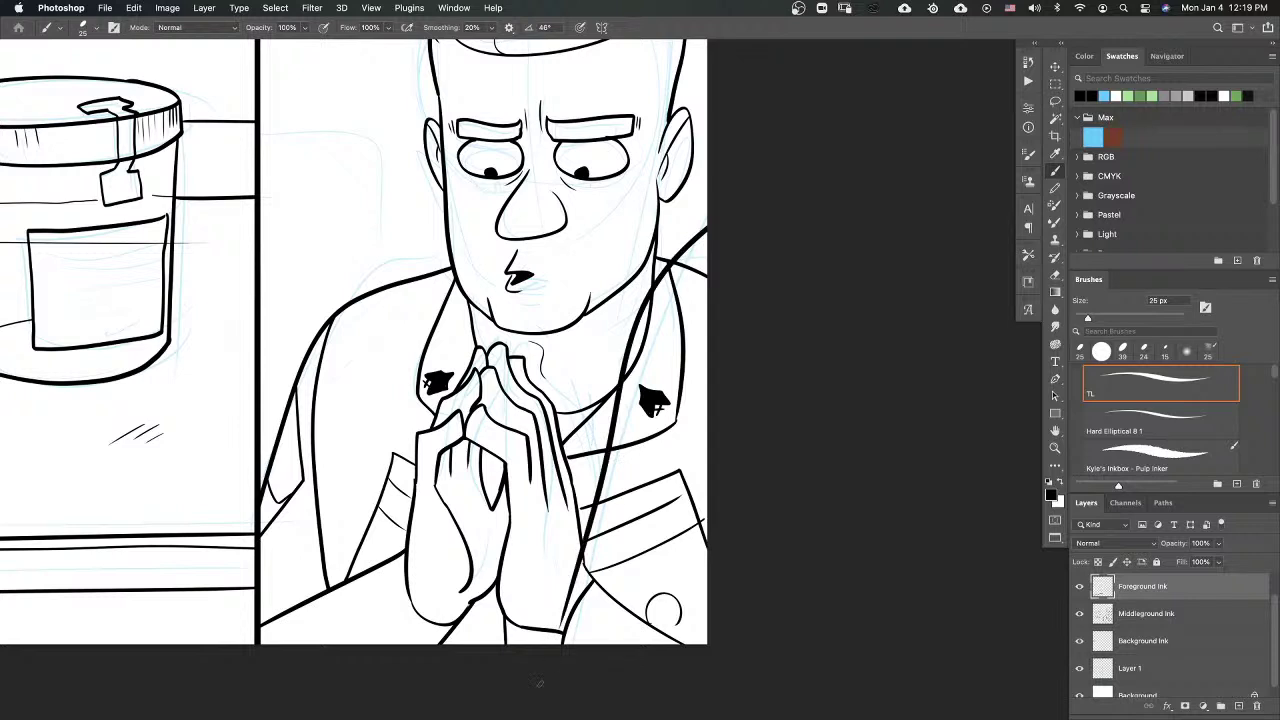
{"action": "key", "text": "super+z"}
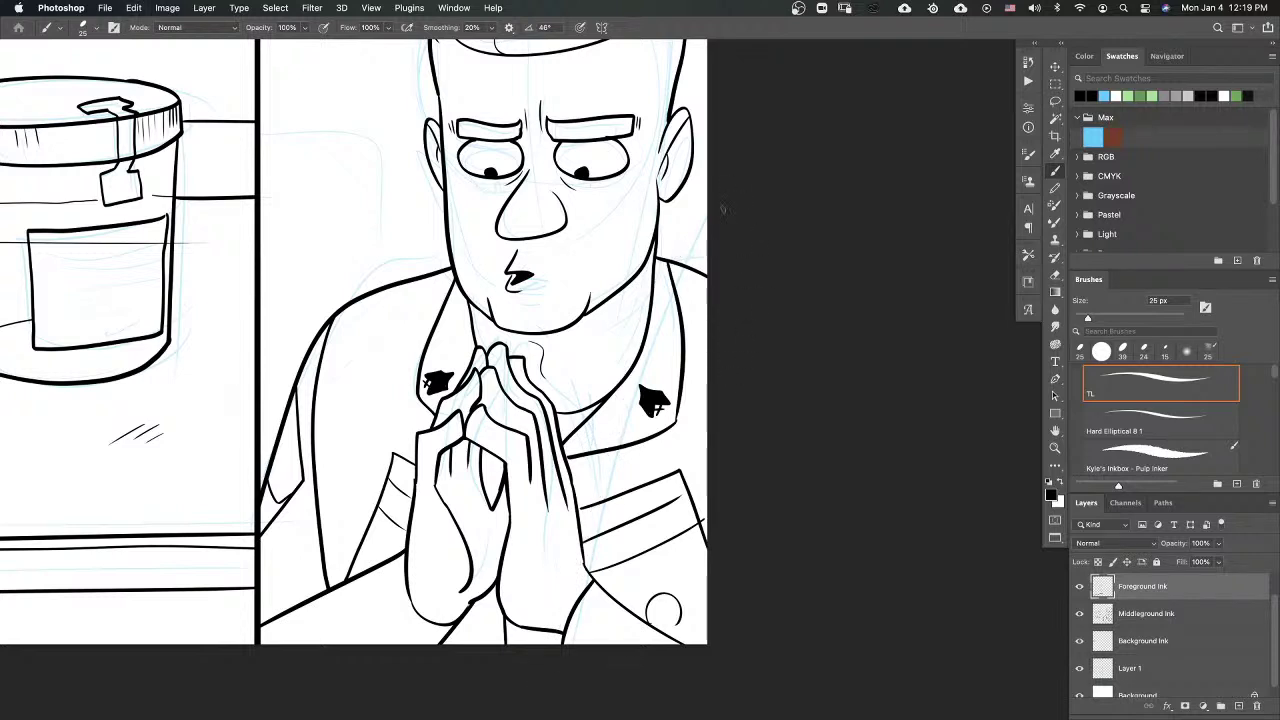
Step: Ink the long diagonal foreground outline and its inner fold lines in front of the man, hiding Middleground Ink only while drawing
{"action": "mouse_move", "coordinate": [728, 208]}
{"action": "left_mouse_down"}
{"action": "mouse_move", "coordinate": [645, 311]}
{"action": "mouse_move", "coordinate": [519, 657]}
{"action": "left_mouse_up"}
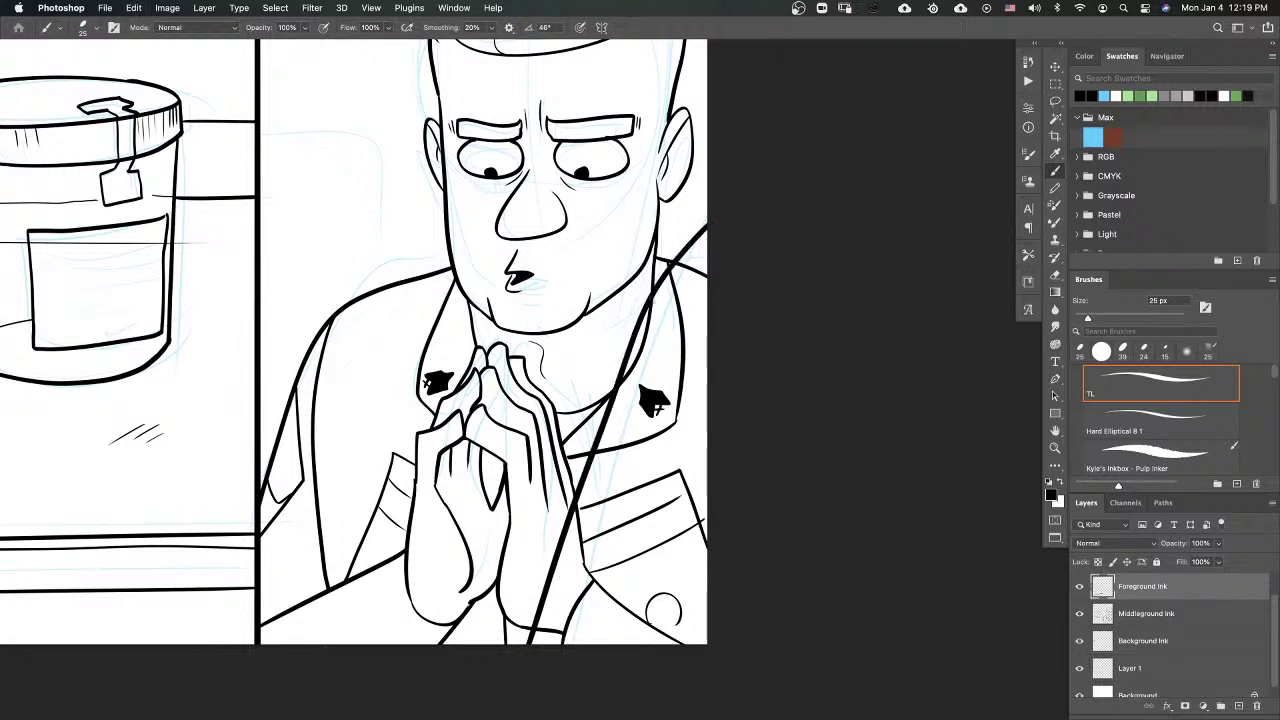
{"action": "left_click_drag", "start_coordinate": [641, 306], "coordinate": [658, 598]}
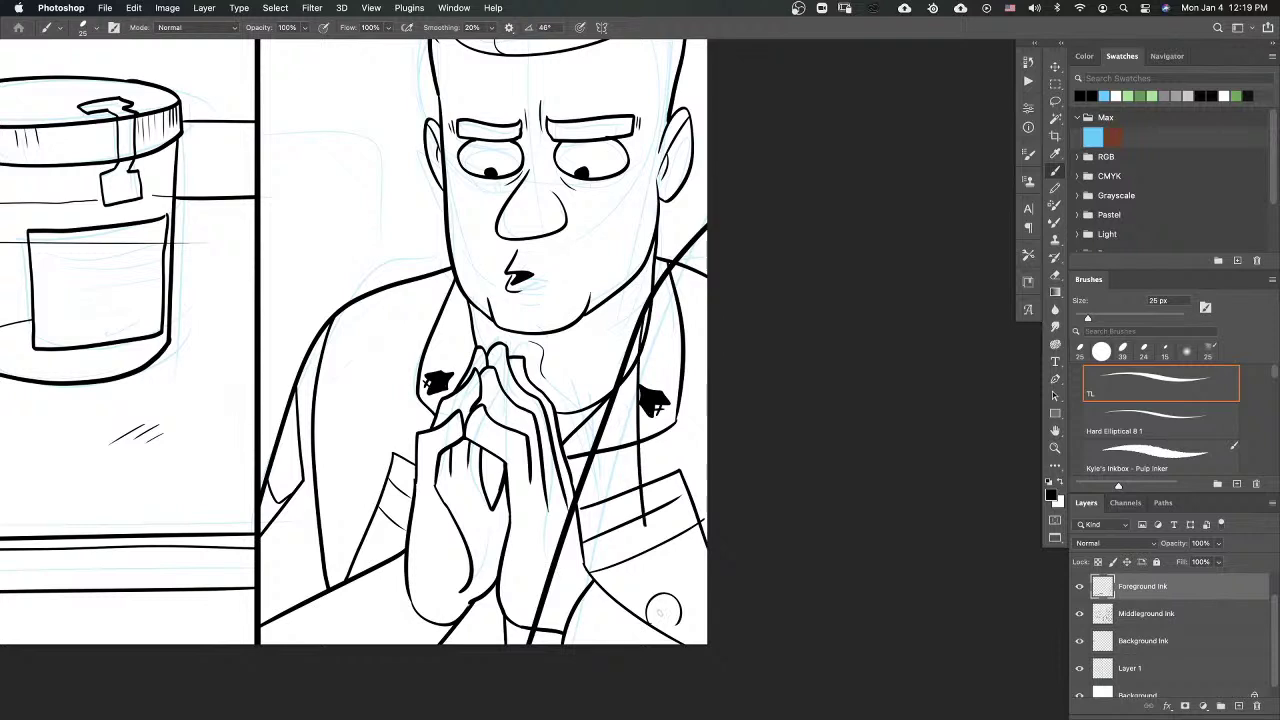
{"action": "left_click", "coordinate": [1079, 613]}
{"action": "left_click_drag", "start_coordinate": [655, 596], "coordinate": [661, 644]}
{"action": "left_click_drag", "start_coordinate": [560, 552], "coordinate": [652, 626]}
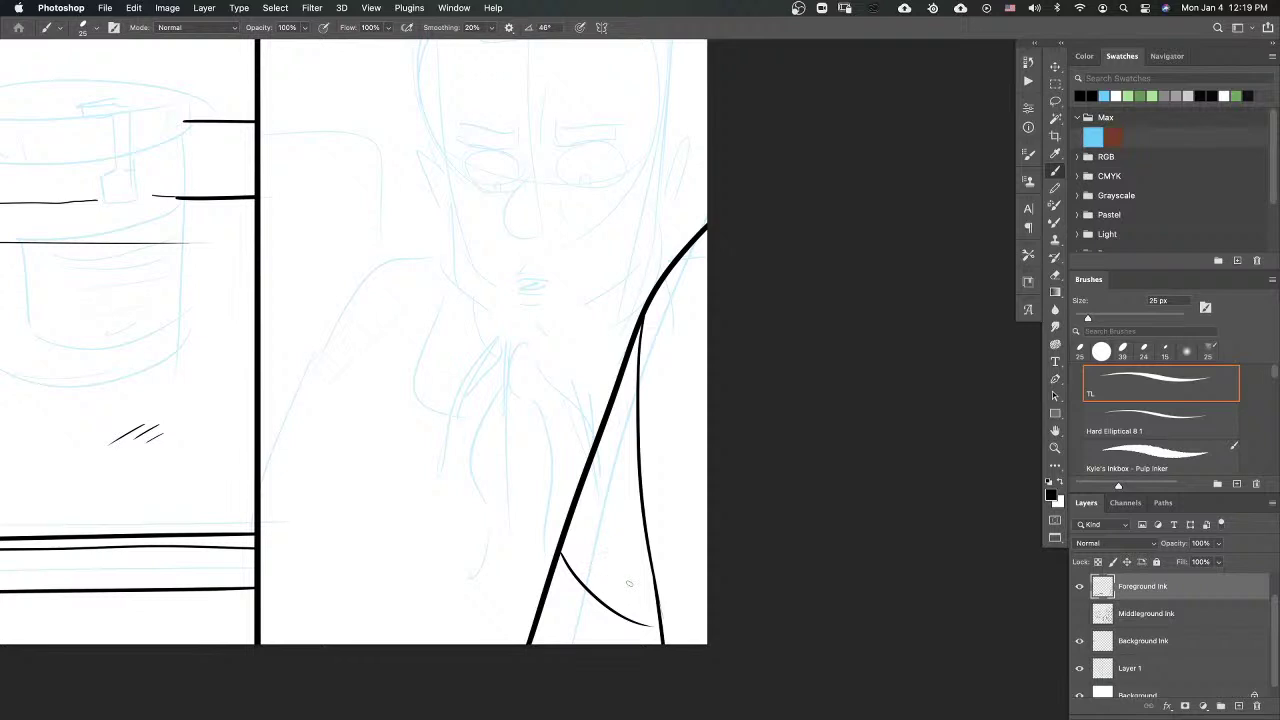
{"action": "left_click_drag", "start_coordinate": [624, 404], "coordinate": [643, 516]}
{"action": "left_click_drag", "start_coordinate": [648, 624], "coordinate": [661, 628]}
{"action": "scroll", "coordinate": [764, 408], "scroll_direction": "up", "scroll_amount": 3}
{"action": "scroll", "coordinate": [764, 408], "scroll_direction": "left", "scroll_amount": 2}
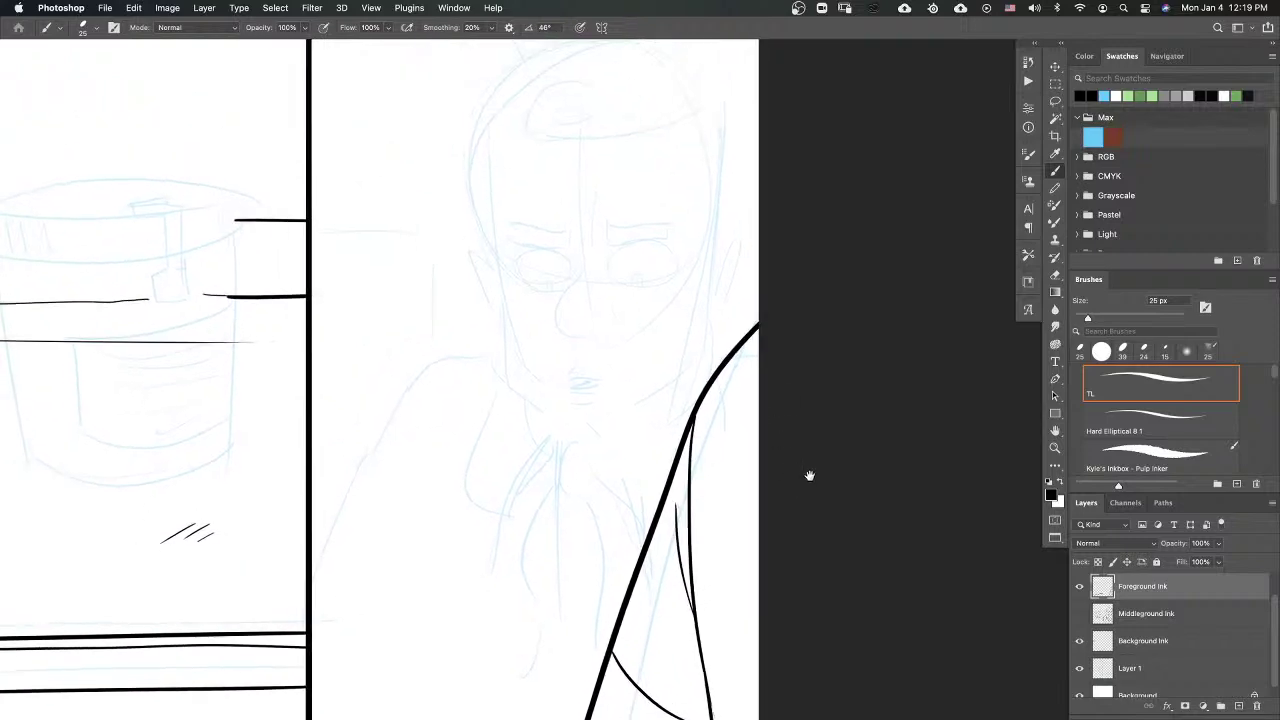
{"action": "left_click", "coordinate": [1079, 613]}
Step: Make the Background Ink layer active and marquee-select the whole panel containing the man
{"action": "scroll", "coordinate": [680, 518], "scroll_direction": "down", "scroll_amount": 6}
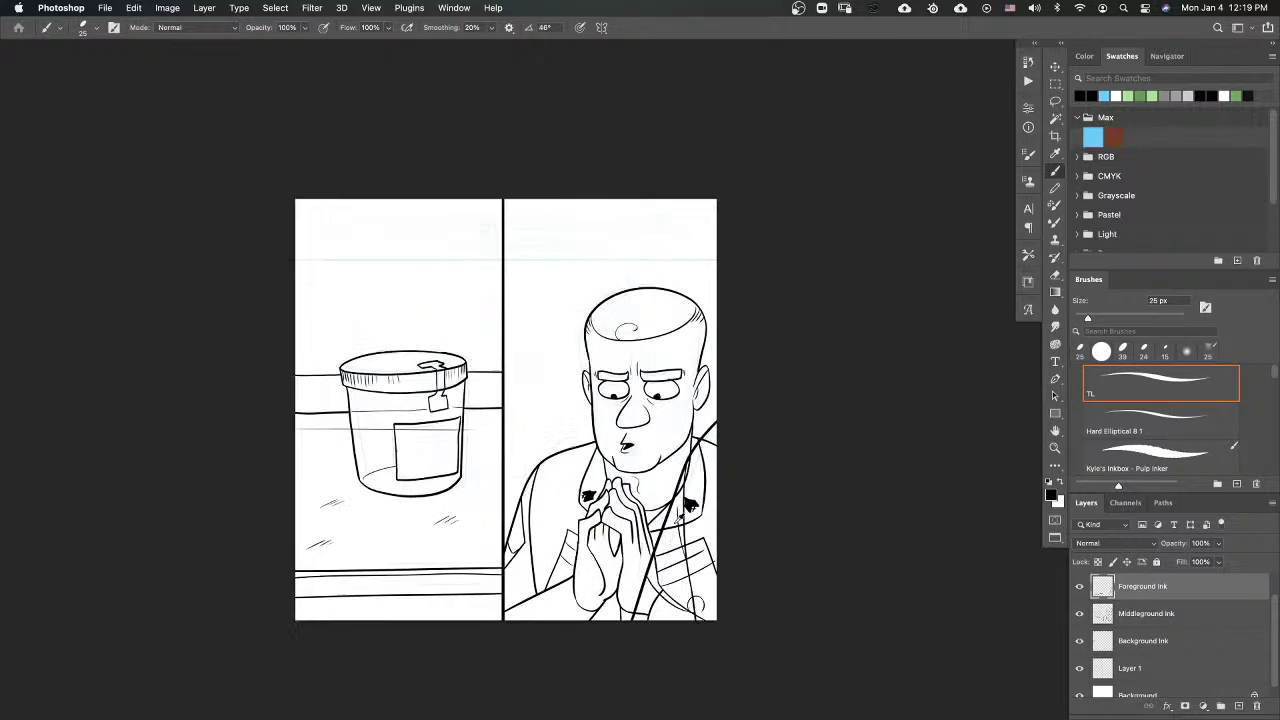
{"action": "scroll", "coordinate": [680, 518], "scroll_direction": "up", "scroll_amount": 4}
{"action": "left_click", "coordinate": [1134, 645]}
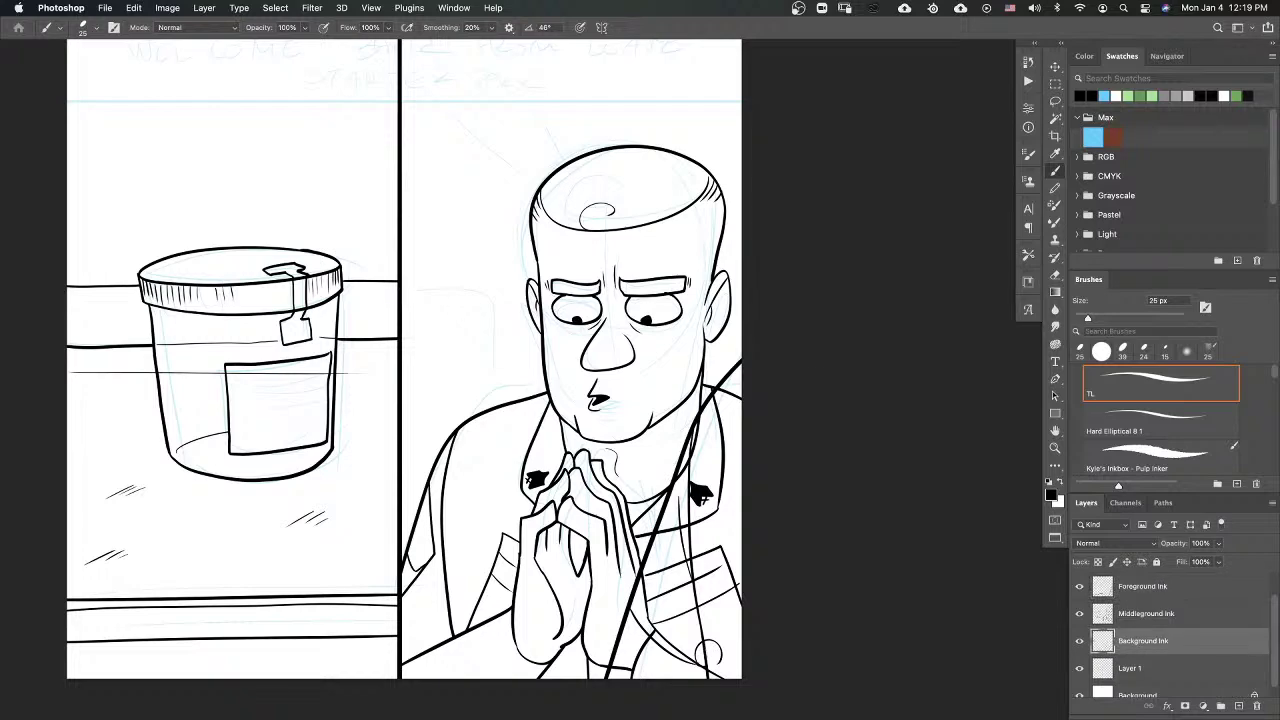
{"action": "key", "text": "super+minus"}
{"action": "key", "text": "m"}
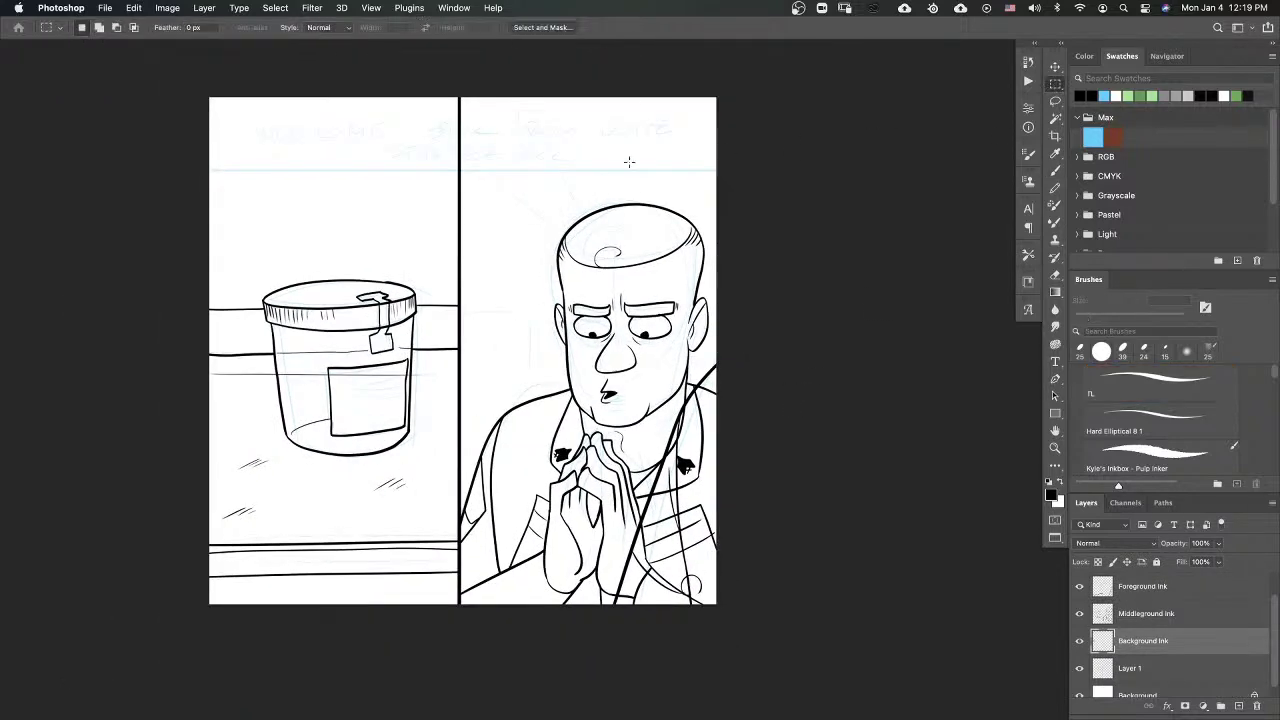
{"action": "left_click_drag", "start_coordinate": [457, 92], "coordinate": [800, 640]}
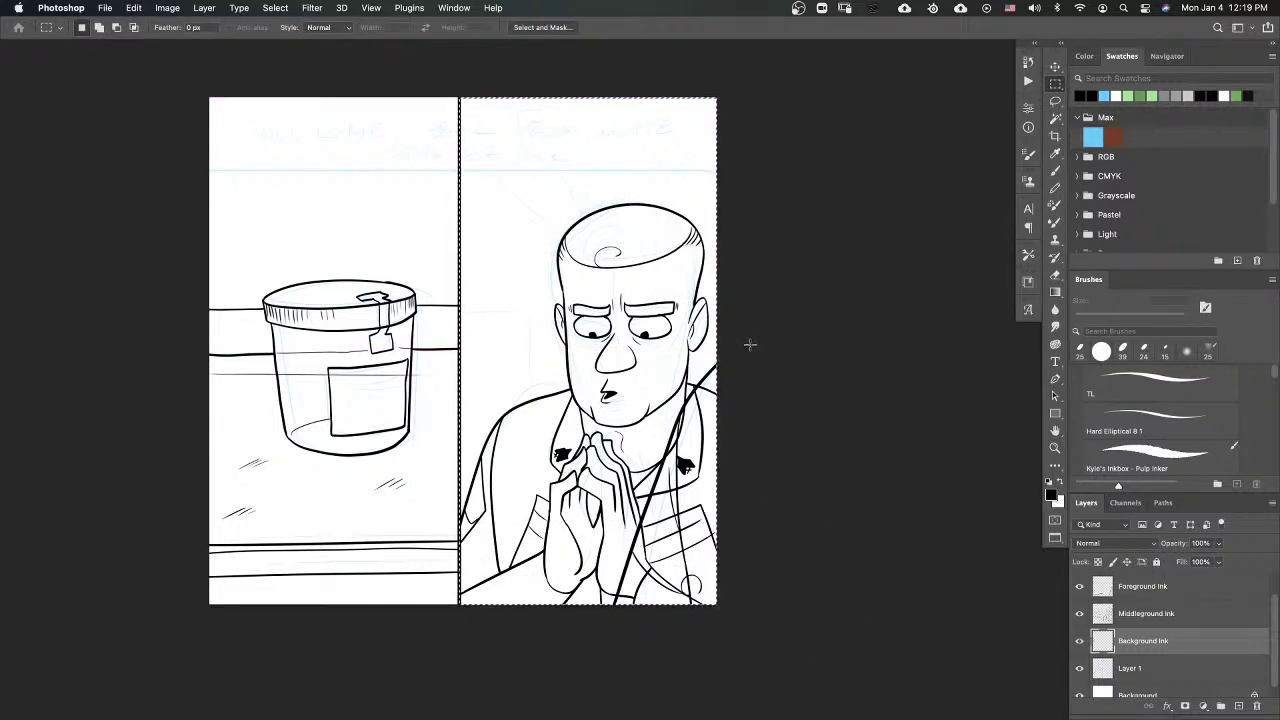
Step: Brush in the rounded chair back and the horizontal wall line behind the man on the Background Ink layer
{"action": "key", "text": "b"}
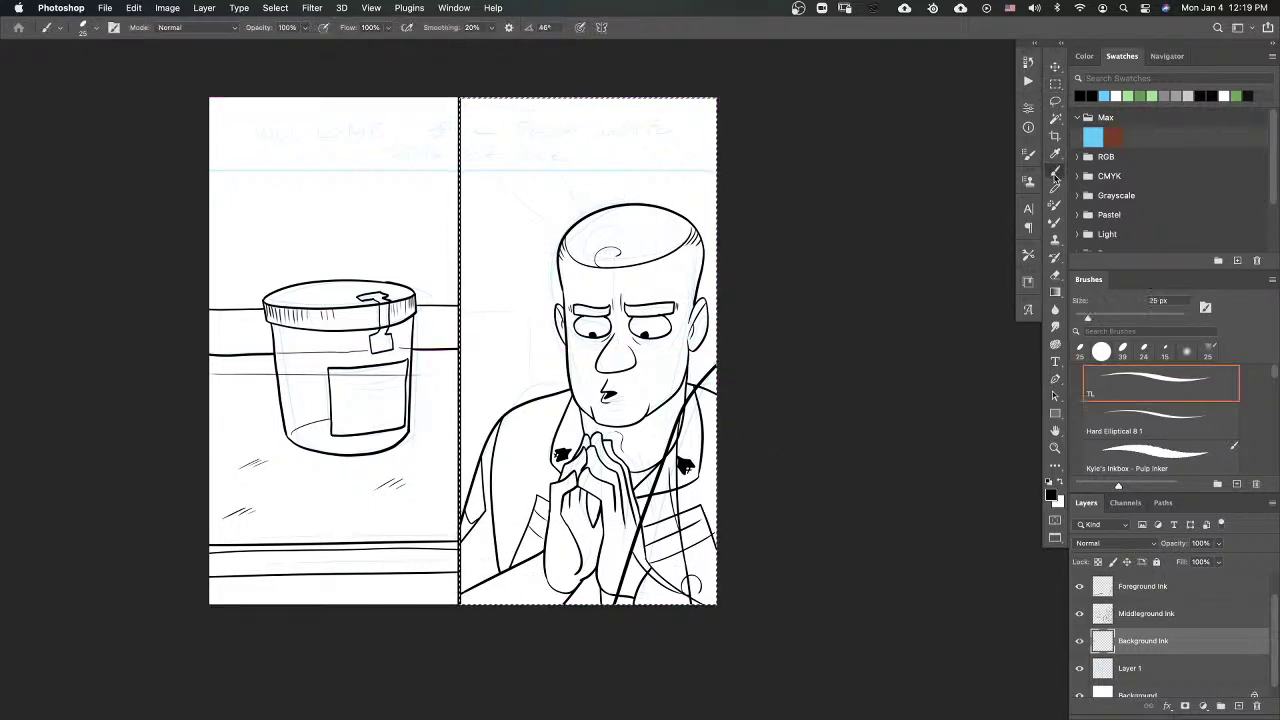
{"action": "left_click_drag", "start_coordinate": [554, 379], "coordinate": [630, 379]}
{"action": "mouse_move", "coordinate": [395, 264]}
{"action": "left_mouse_down"}
{"action": "mouse_move", "coordinate": [496, 272]}
{"action": "mouse_move", "coordinate": [508, 408]}
{"action": "mouse_move", "coordinate": [380, 408]}
{"action": "left_mouse_up"}
{"action": "left_click_drag", "start_coordinate": [561, 419], "coordinate": [700, 419]}
{"action": "mouse_move", "coordinate": [296, 249]}
{"action": "left_mouse_down"}
{"action": "mouse_move", "coordinate": [405, 264]}
{"action": "mouse_move", "coordinate": [412, 408]}
{"action": "mouse_move", "coordinate": [376, 405]}
{"action": "left_mouse_up"}
{"action": "left_click_drag", "start_coordinate": [491, 357], "coordinate": [570, 356]}
{"action": "left_click_drag", "start_coordinate": [586, 440], "coordinate": [716, 418]}
Step: Ink the slanted ceiling beam and a thin wall line beside the man's head, and hide the Layer 1 sketch
{"action": "left_click_drag", "start_coordinate": [368, 118], "coordinate": [469, 235]}
{"action": "key", "text": "super+z"}
{"action": "mouse_move", "coordinate": [377, 122]}
{"action": "left_mouse_down"}
{"action": "mouse_move", "coordinate": [447, 220]}
{"action": "mouse_move", "coordinate": [494, 222]}
{"action": "left_mouse_up"}
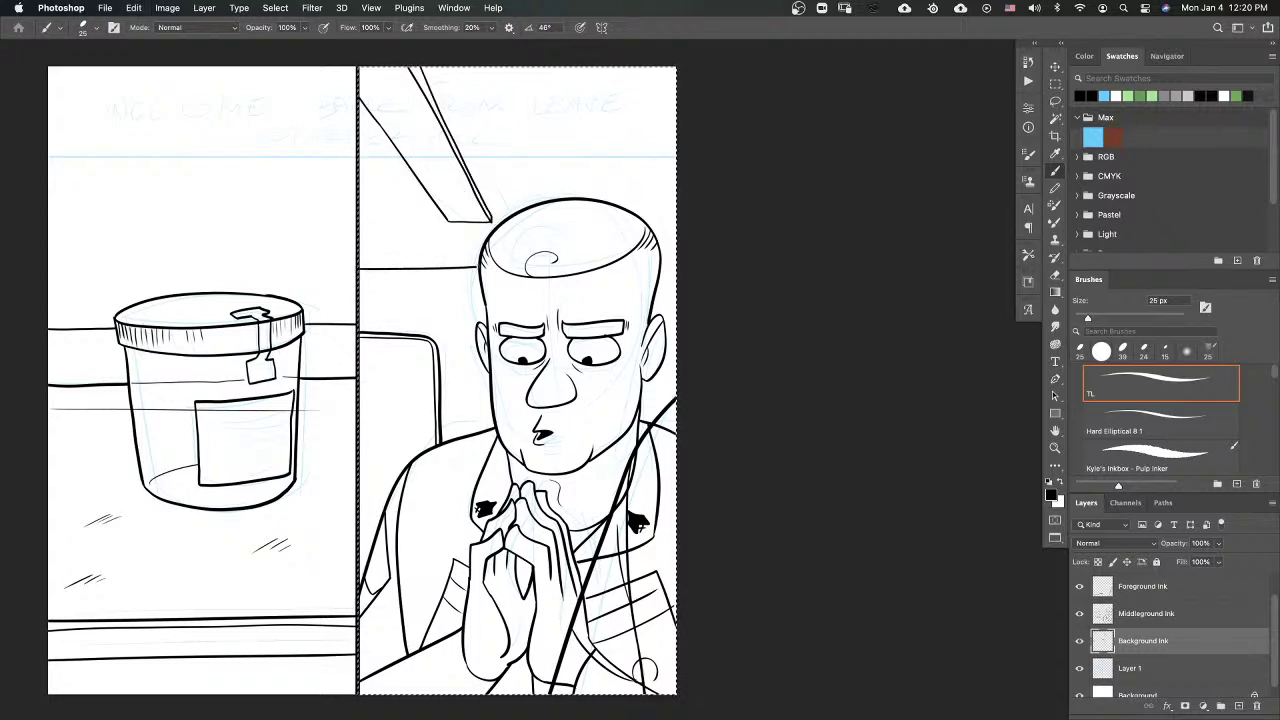
{"action": "left_click_drag", "start_coordinate": [360, 275], "coordinate": [478, 275]}
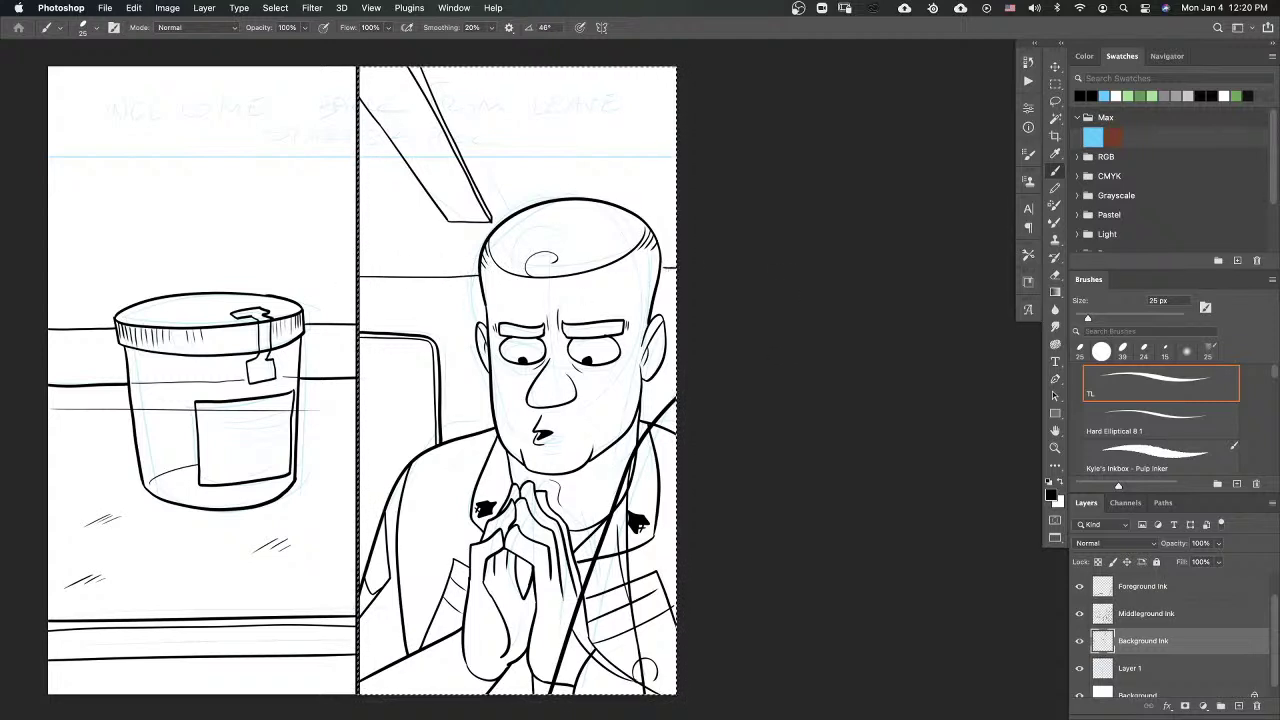
{"action": "left_click_drag", "start_coordinate": [731, 397], "coordinate": [691, 391]}
{"action": "left_click", "coordinate": [1079, 668]}
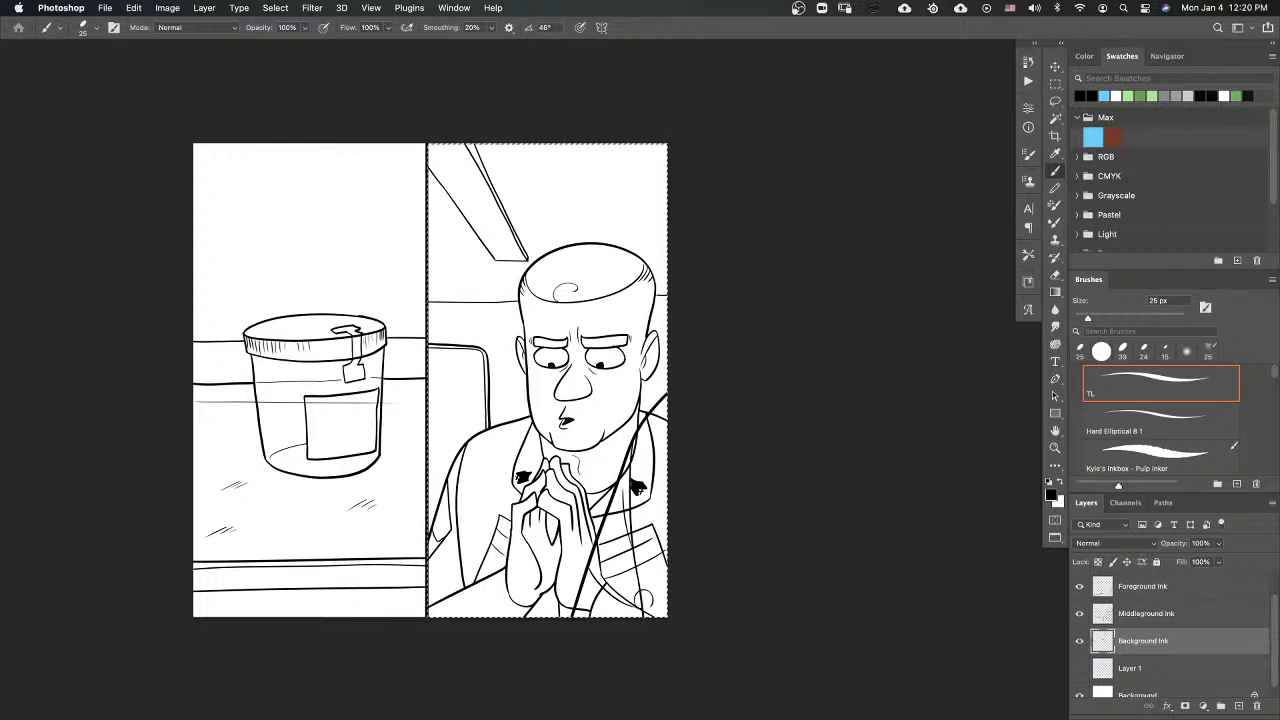
{"action": "key", "text": "Tab"}
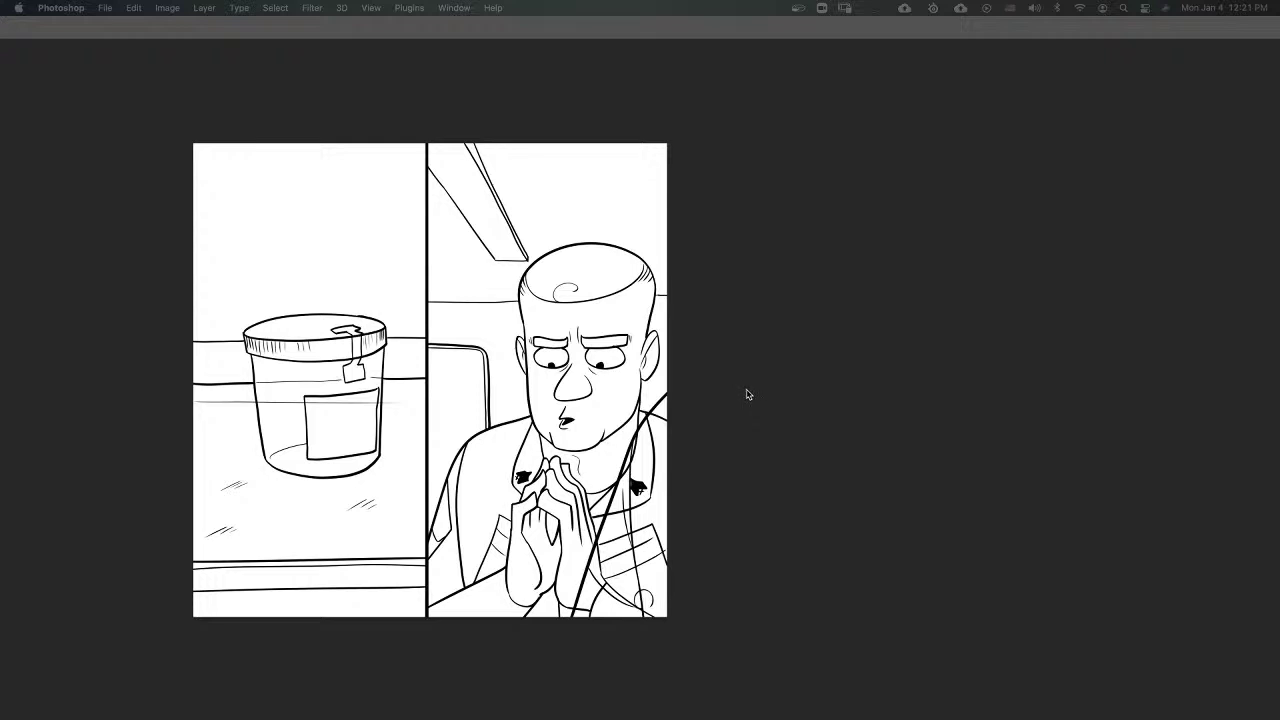
{"action": "key", "text": "Tab"}
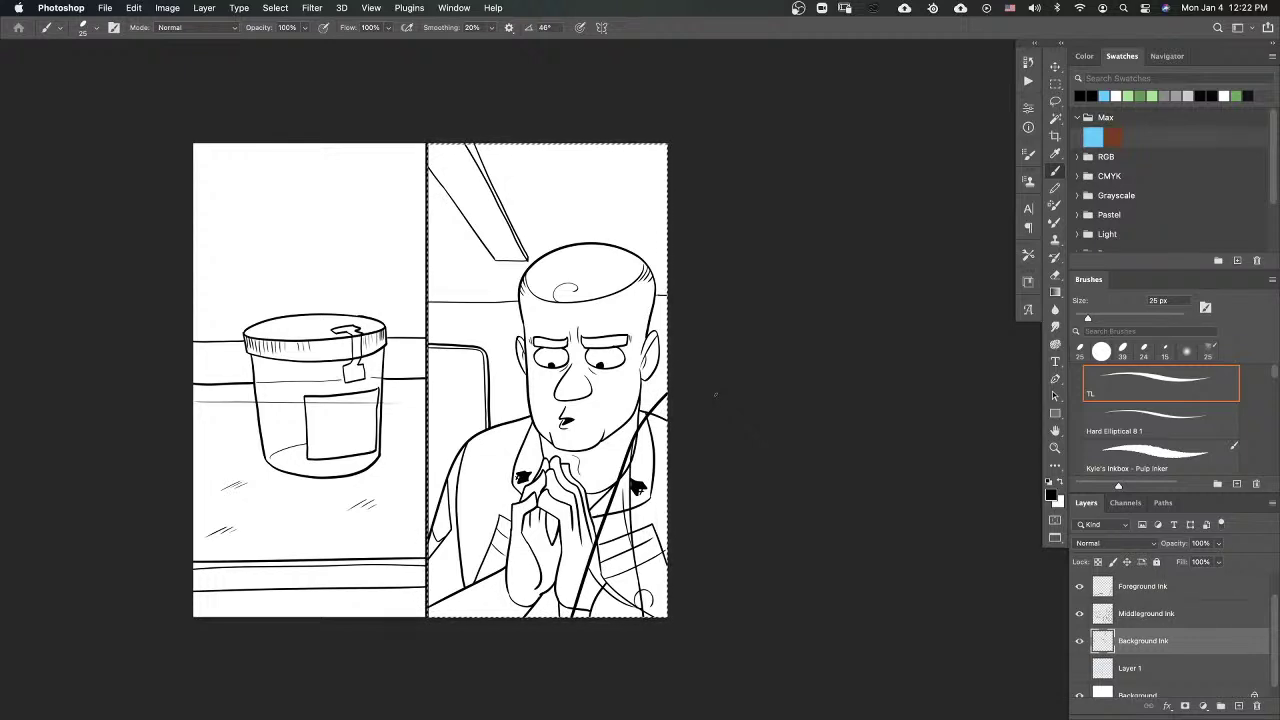
{"action": "key", "text": "Tab"}
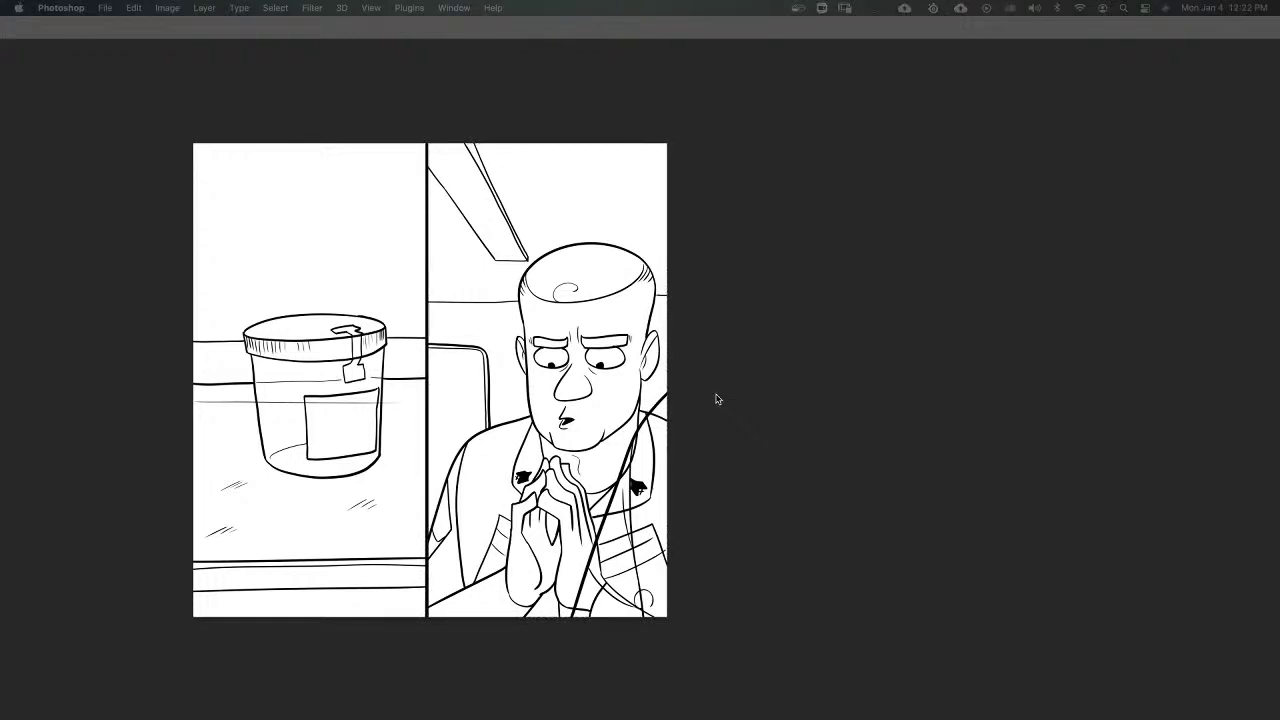
{"action": "key", "text": "Tab"}
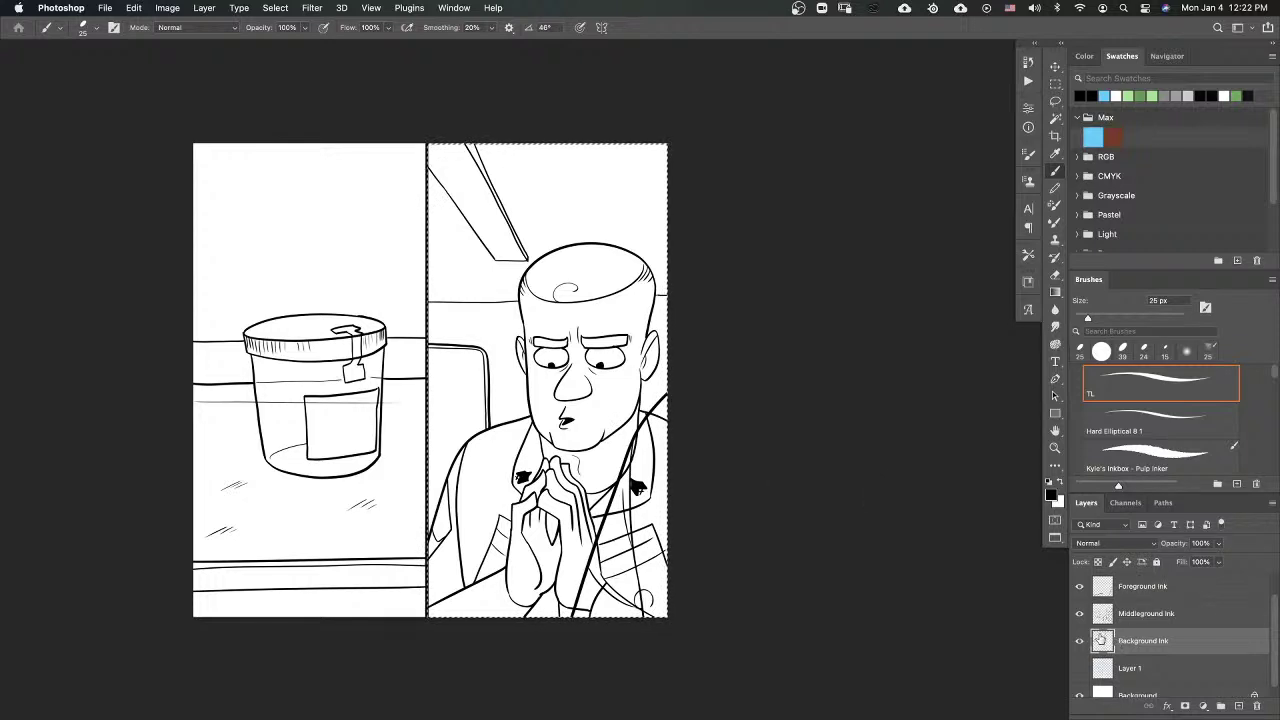
{"action": "left_click", "coordinate": [1080, 668]}
{"action": "left_click", "coordinate": [1080, 668]}
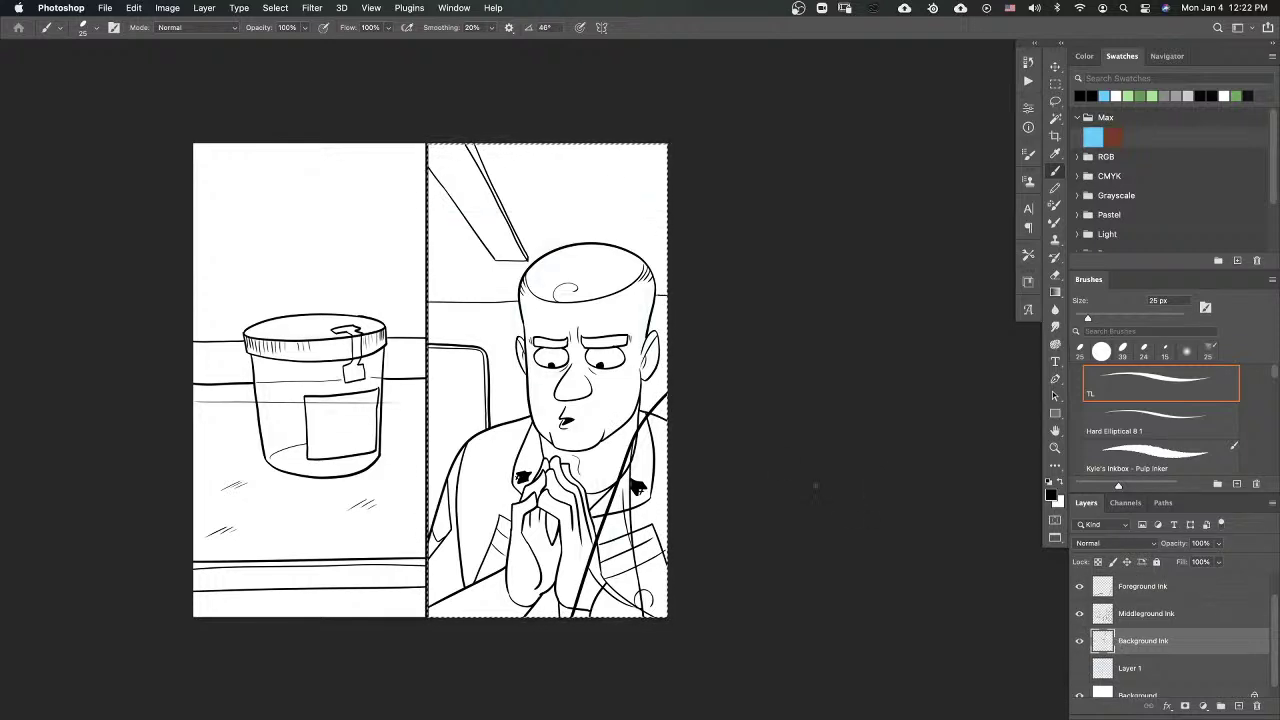
Step: Clear the selection and add a Solid Color fill layer in pale yellow #ece090 directly above the Background layer
{"action": "left_click_drag", "start_coordinate": [751, 491], "coordinate": [828, 515]}
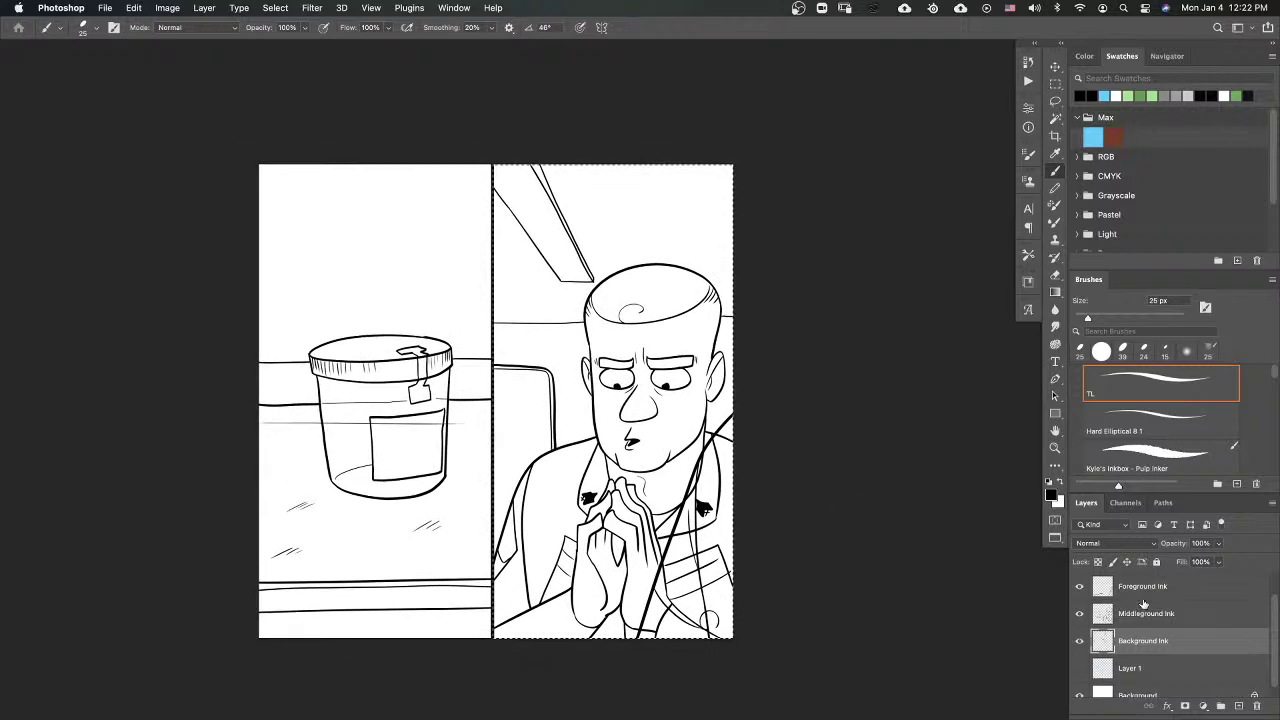
{"action": "key", "text": "m"}
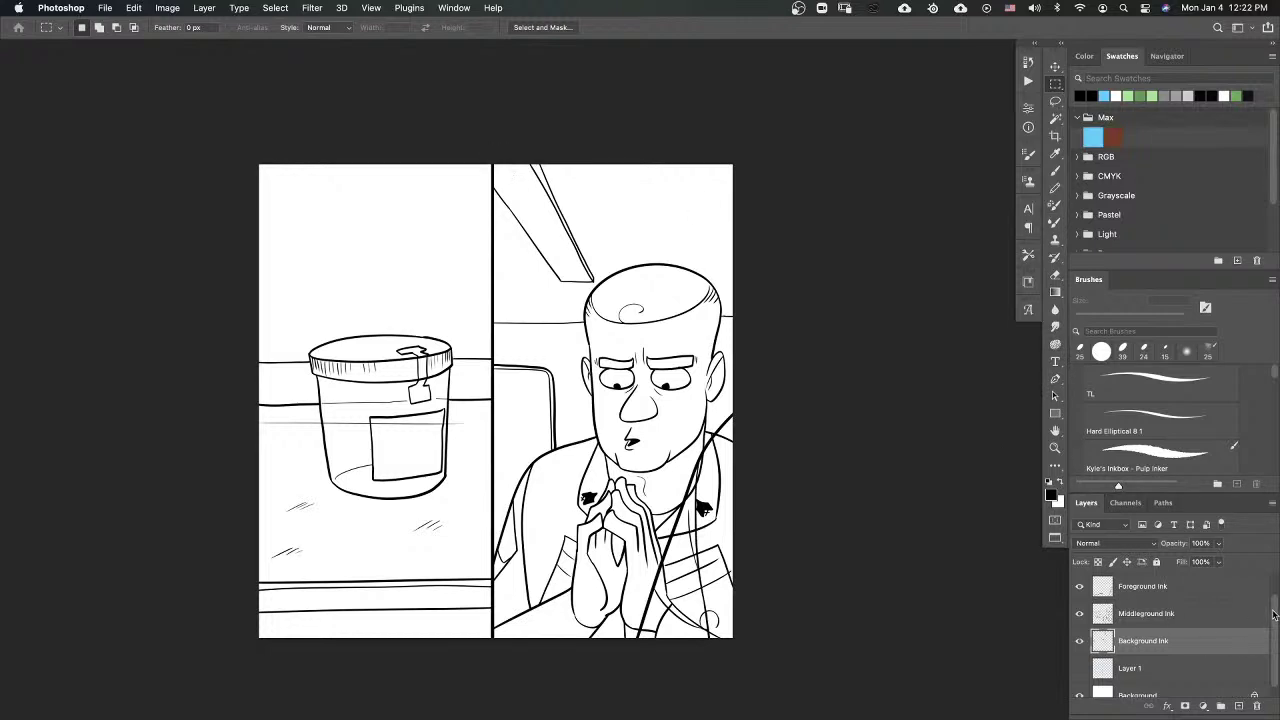
{"action": "scroll", "coordinate": [1206, 679], "scroll_direction": "down", "scroll_amount": 1}
{"action": "left_click", "coordinate": [1173, 688]}
{"action": "left_click", "coordinate": [1204, 705]}
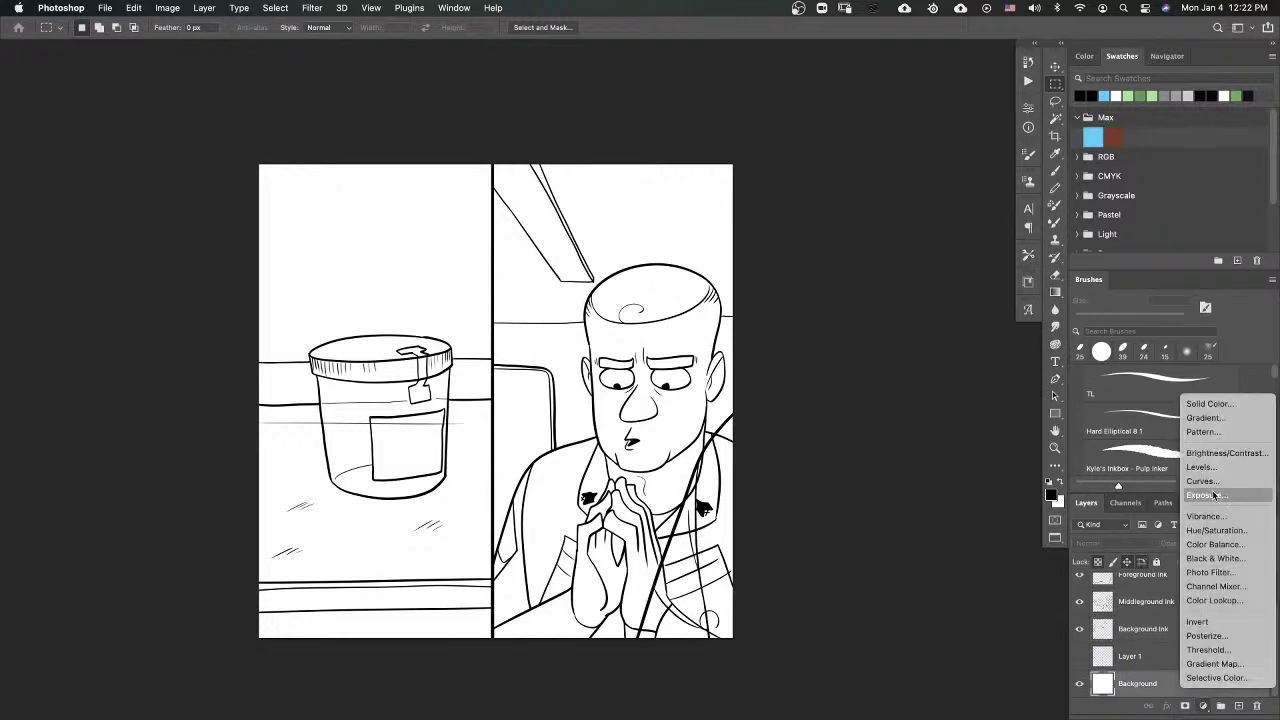
{"action": "left_click", "coordinate": [1218, 405]}
{"action": "mouse_move", "coordinate": [707, 472]}
{"action": "left_mouse_down"}
{"action": "mouse_move", "coordinate": [707, 459]}
{"action": "mouse_move", "coordinate": [718, 530]}
{"action": "left_mouse_up"}
{"action": "left_click", "coordinate": [593, 392]}
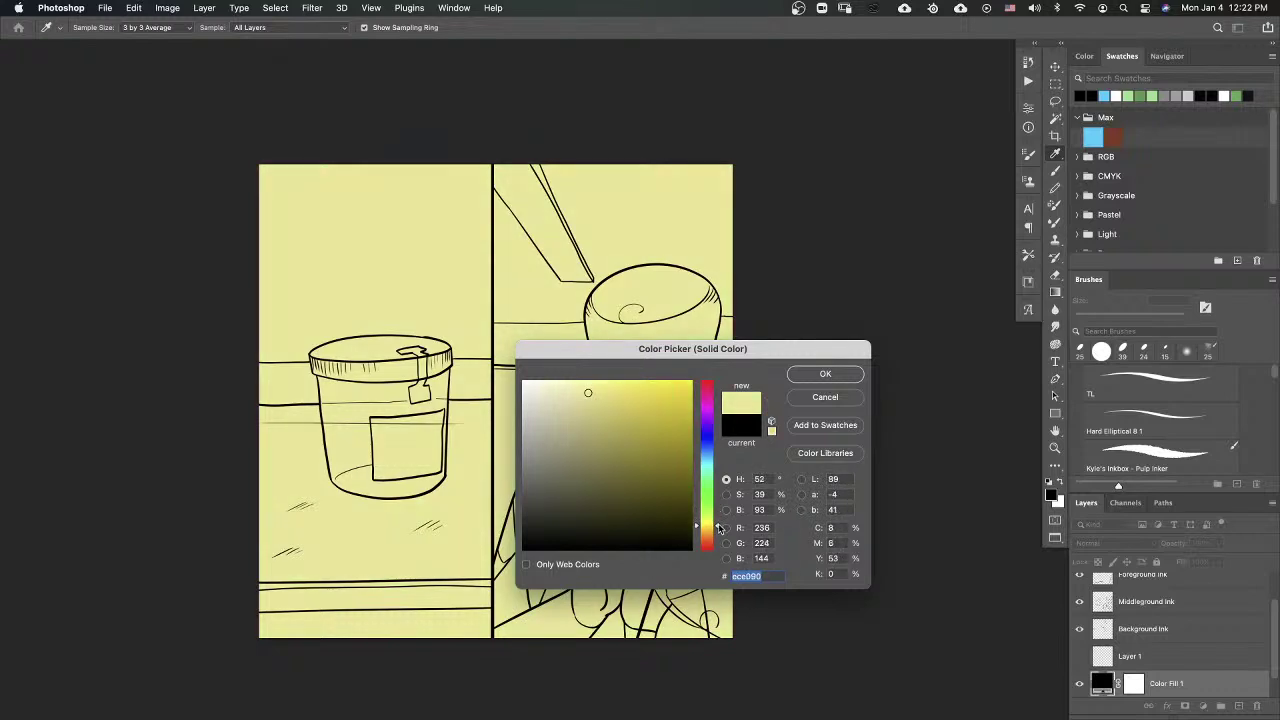
{"action": "left_click", "coordinate": [831, 376]}
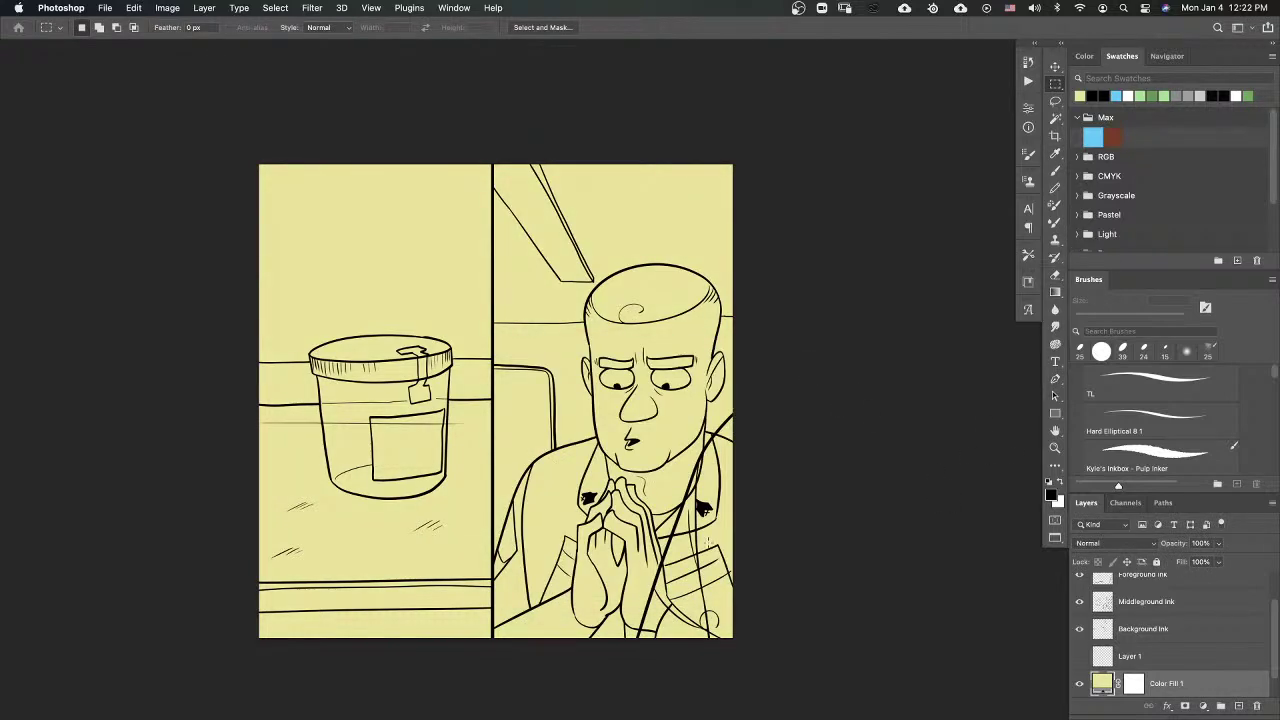
Step: Recolour the Color Fill 1 layer to a duller, less saturated khaki yellow
{"action": "double_click", "coordinate": [1101, 681]}
{"action": "left_click", "coordinate": [558, 410]}
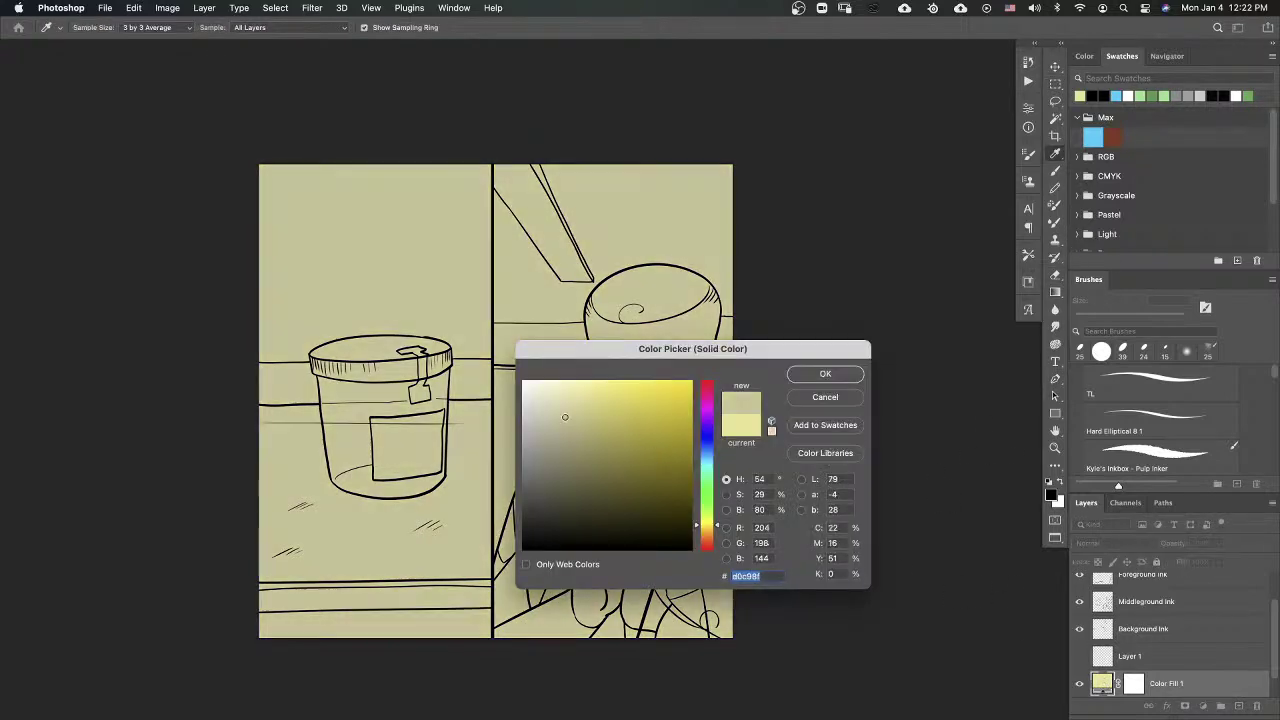
{"action": "left_click", "coordinate": [826, 374]}
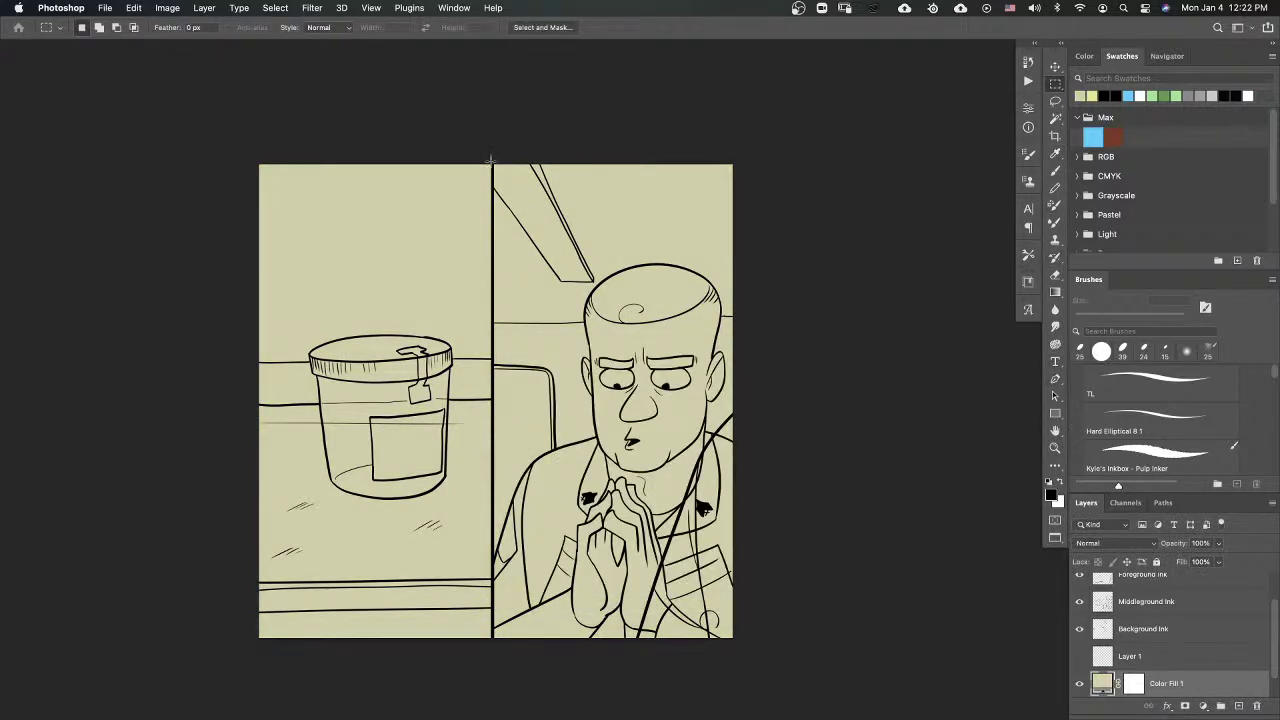
Step: Marquee-select the whole jar panel and set the foreground colour to olive #8f8749 for the Gradient tool
{"action": "left_click_drag", "start_coordinate": [492, 160], "coordinate": [91, 670]}
{"action": "left_click", "coordinate": [1055, 291]}
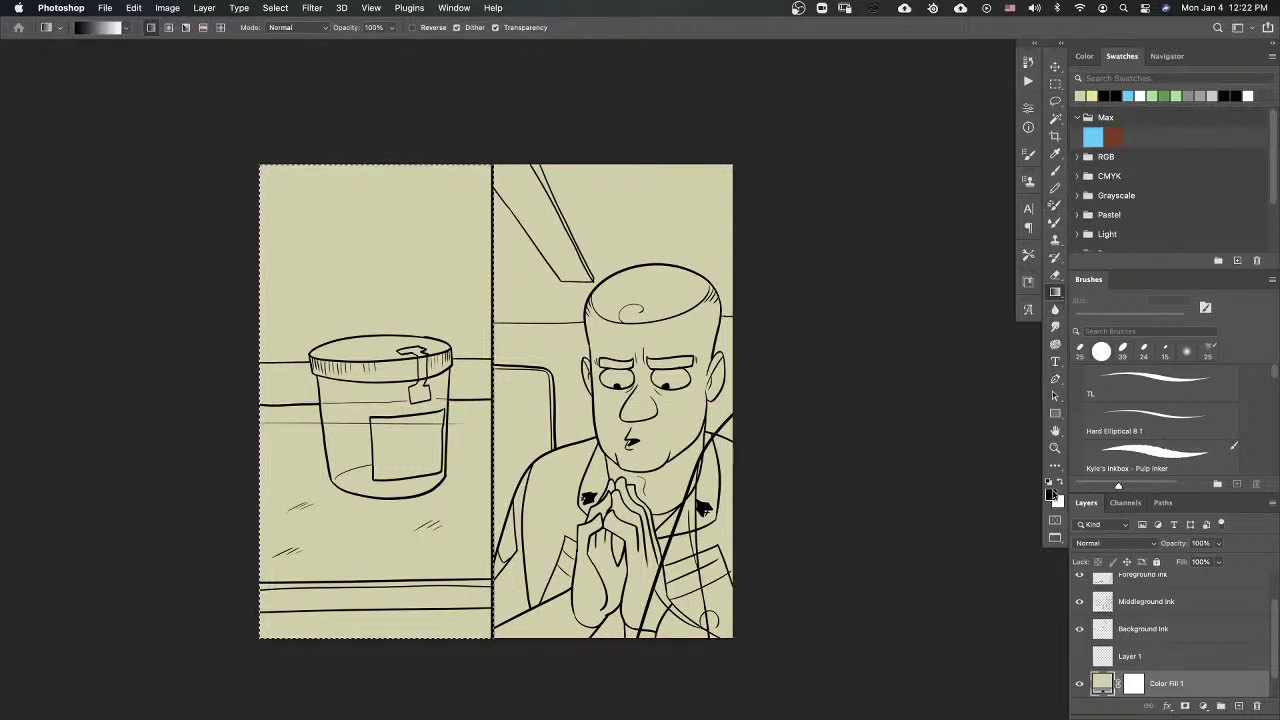
{"action": "left_click", "coordinate": [1052, 493]}
{"action": "left_click", "coordinate": [465, 270]}
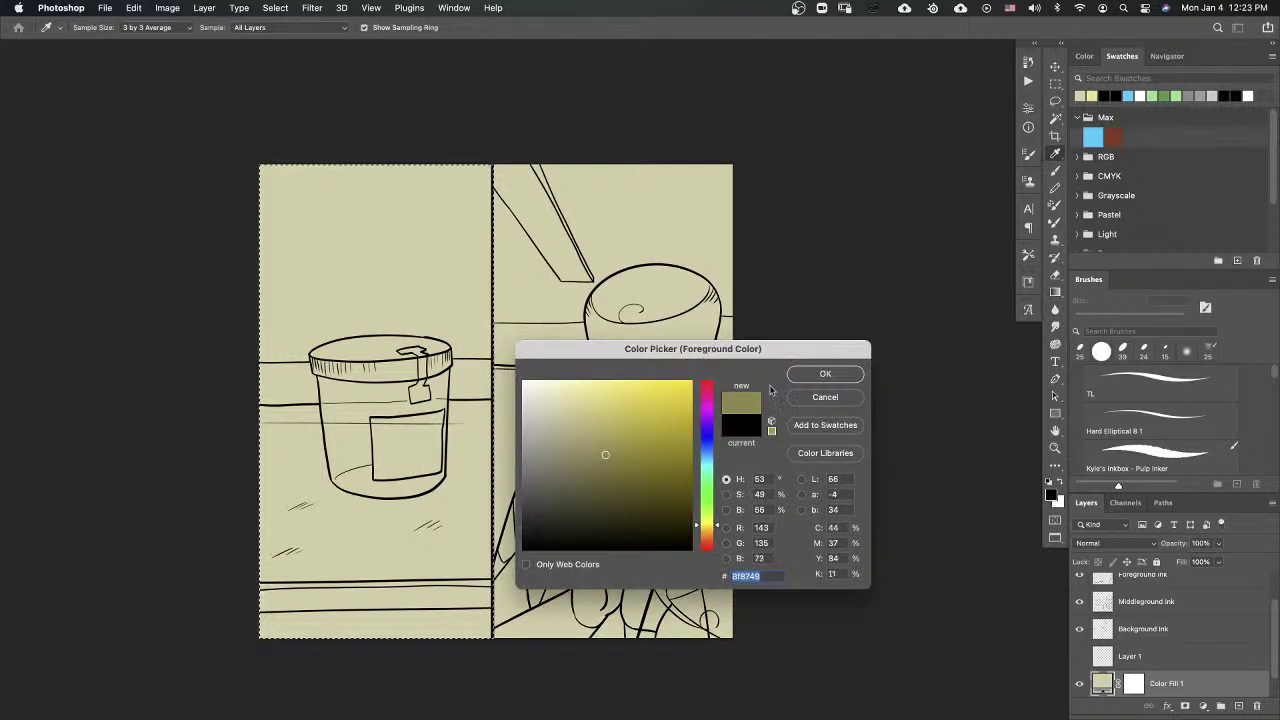
{"action": "left_click", "coordinate": [825, 374]}
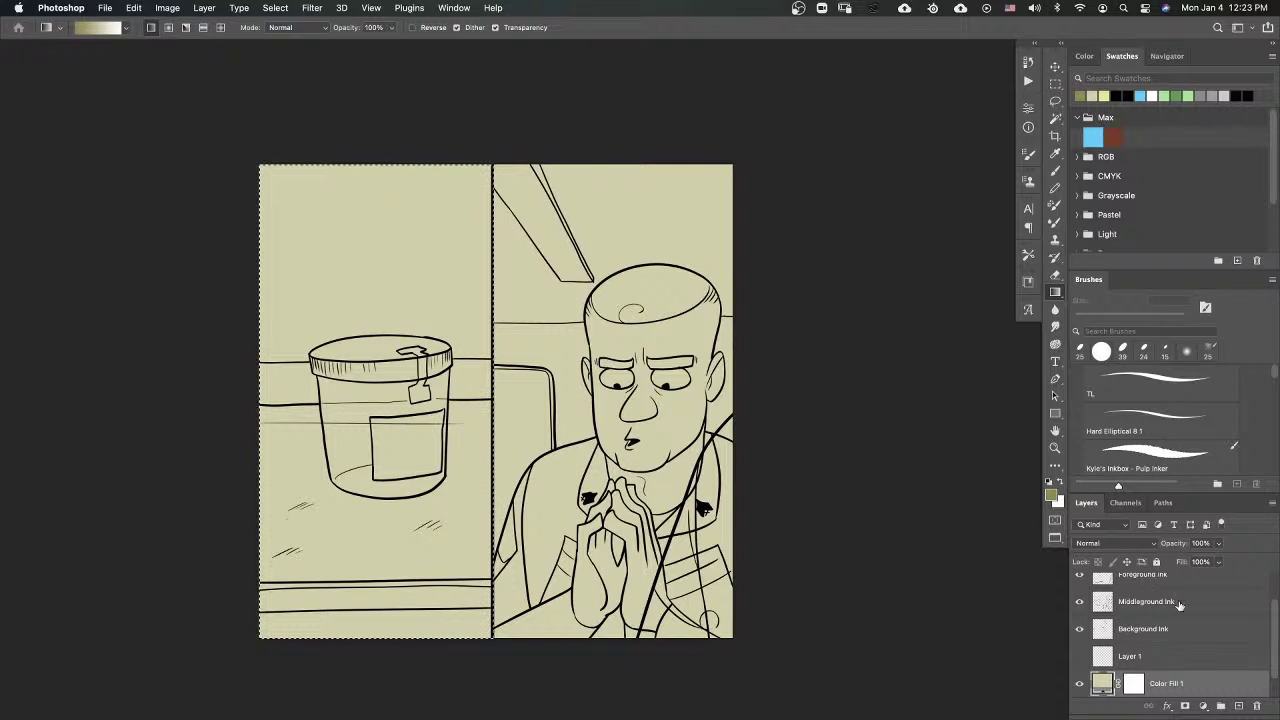
Step: Add a layer above Color Fill 1 and apply a linear olive-to-transparent gradient downward from the top of the jar panel
{"action": "left_click", "coordinate": [1238, 706]}
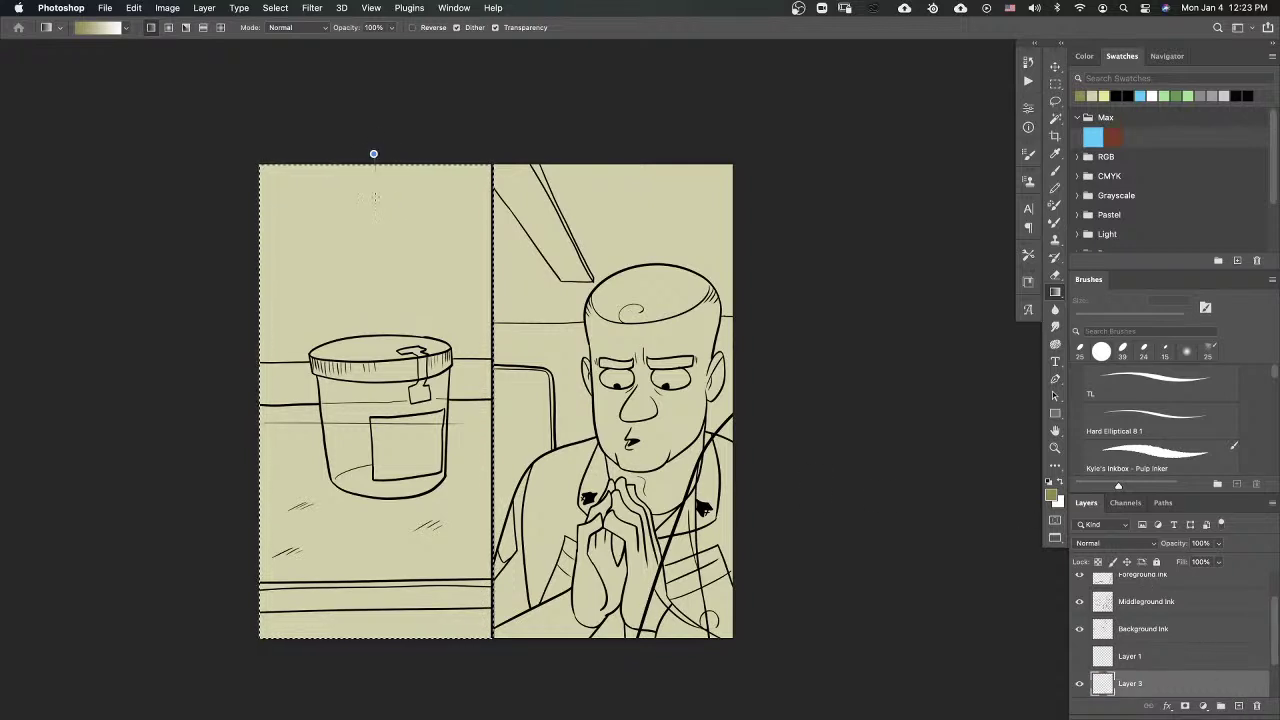
{"action": "left_click", "coordinate": [126, 30]}
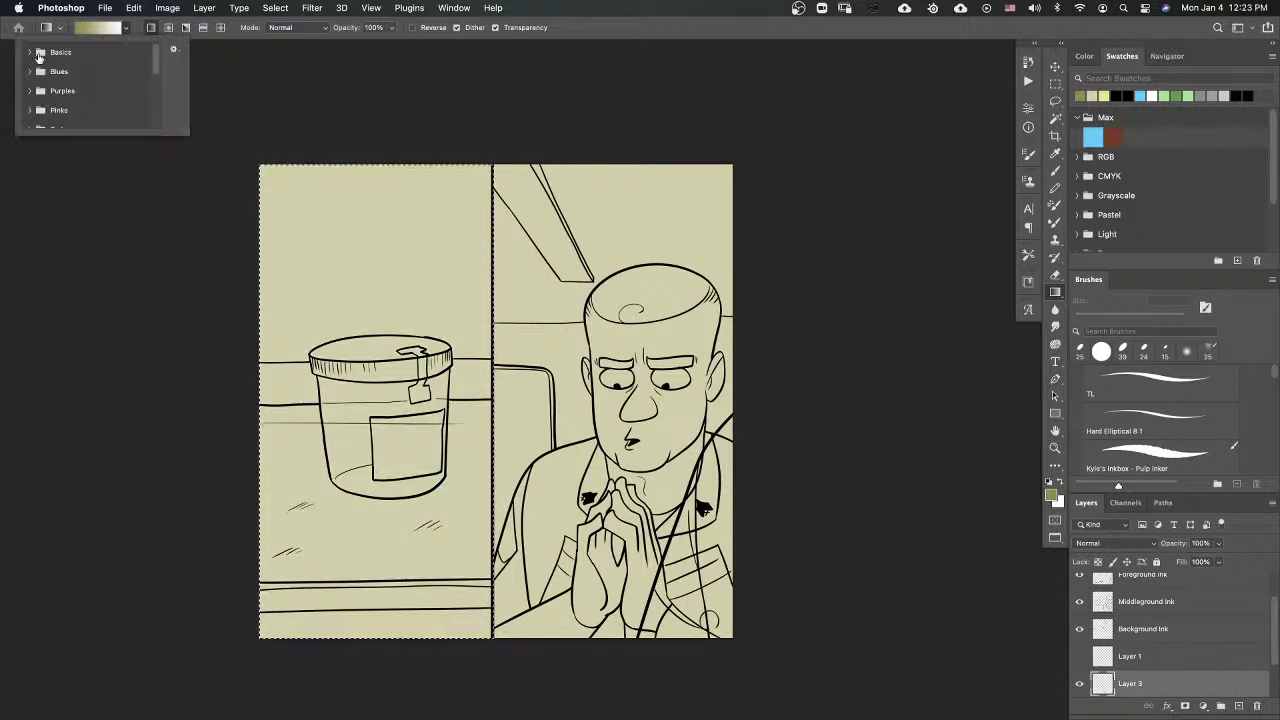
{"action": "left_click", "coordinate": [42, 55]}
{"action": "left_click", "coordinate": [64, 76]}
{"action": "left_click_drag", "start_coordinate": [373, 167], "coordinate": [366, 460]}
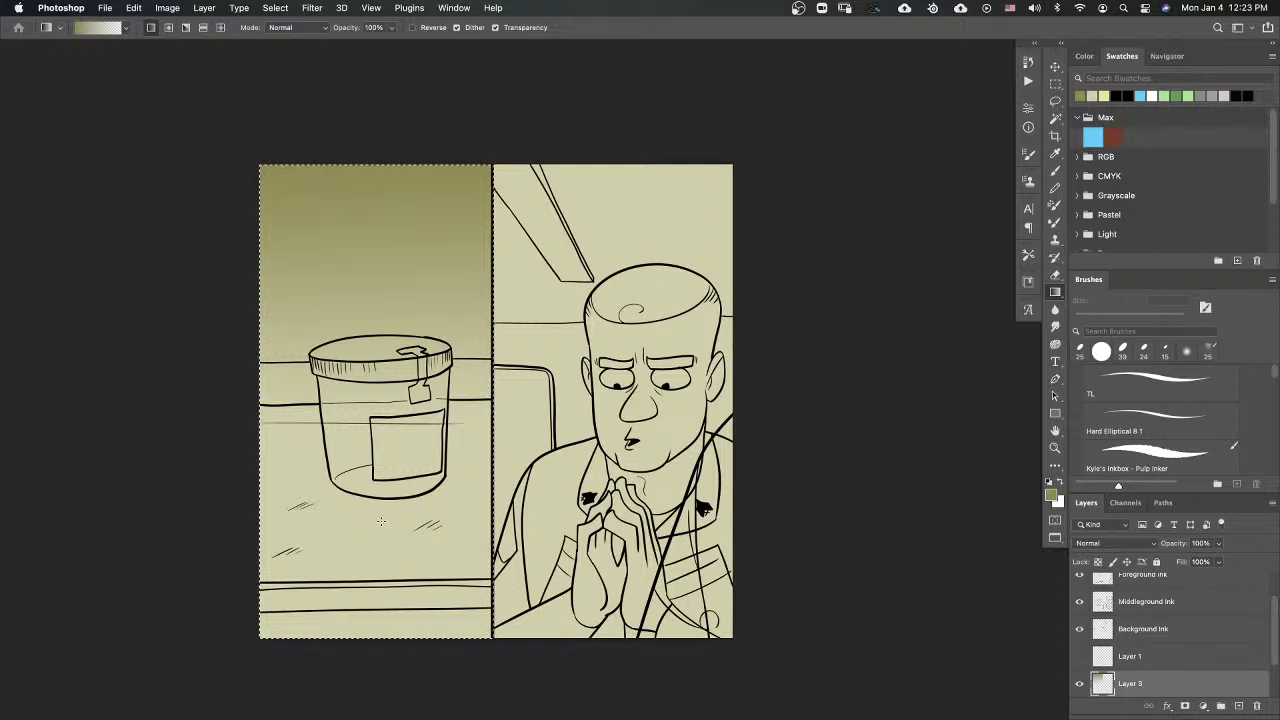
Step: Paint the wall band behind the jar and the strip below the counter golden yellow on a new layer, using Hard Round Pressure Size at 198 px
{"action": "left_click", "coordinate": [1057, 173]}
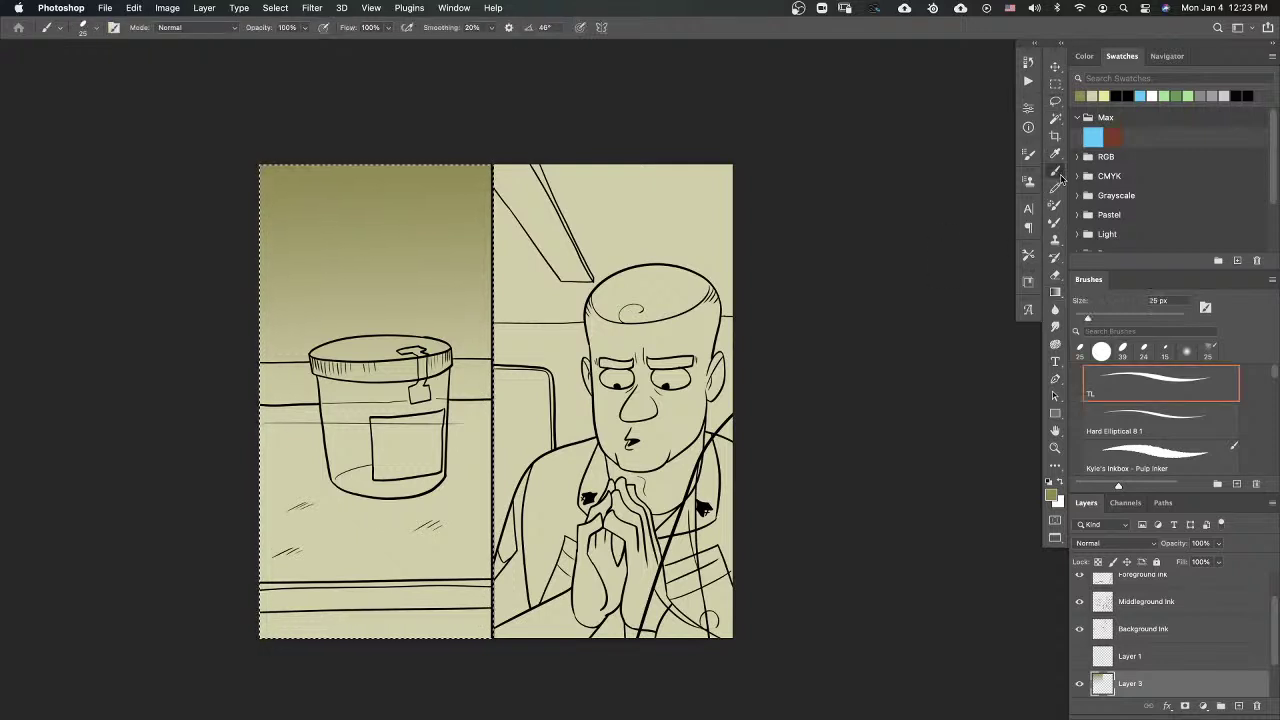
{"action": "left_click", "coordinate": [1102, 353]}
{"action": "left_click", "coordinate": [1049, 497]}
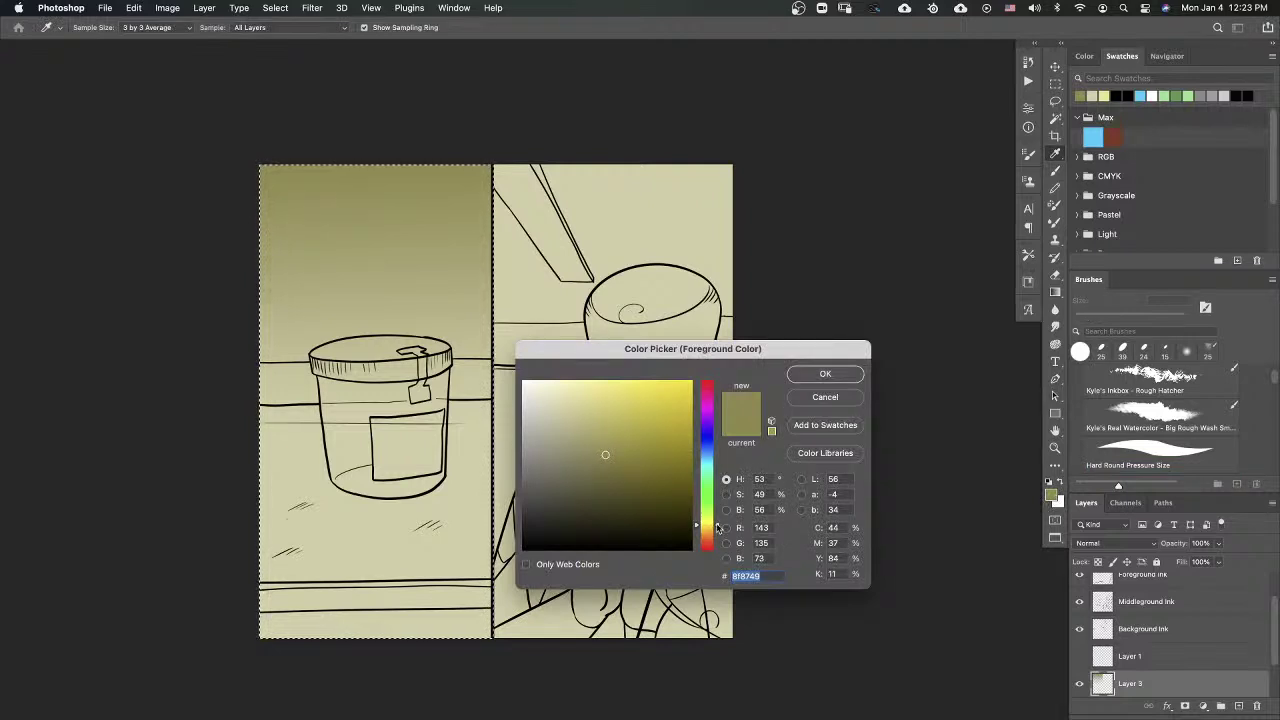
{"action": "left_click_drag", "start_coordinate": [717, 528], "coordinate": [716, 530]}
{"action": "left_click_drag", "start_coordinate": [606, 455], "coordinate": [613, 396]}
{"action": "left_click", "coordinate": [822, 374]}
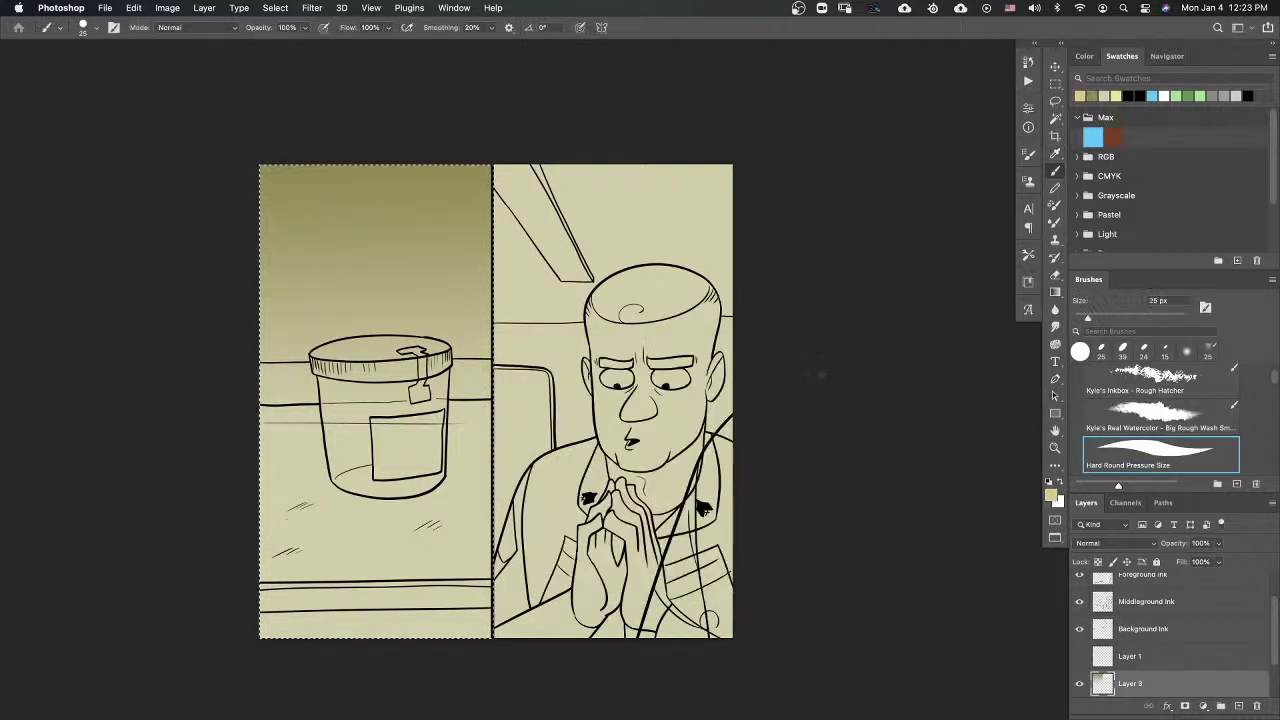
{"action": "left_click_drag", "start_coordinate": [1108, 316], "coordinate": [1144, 320]}
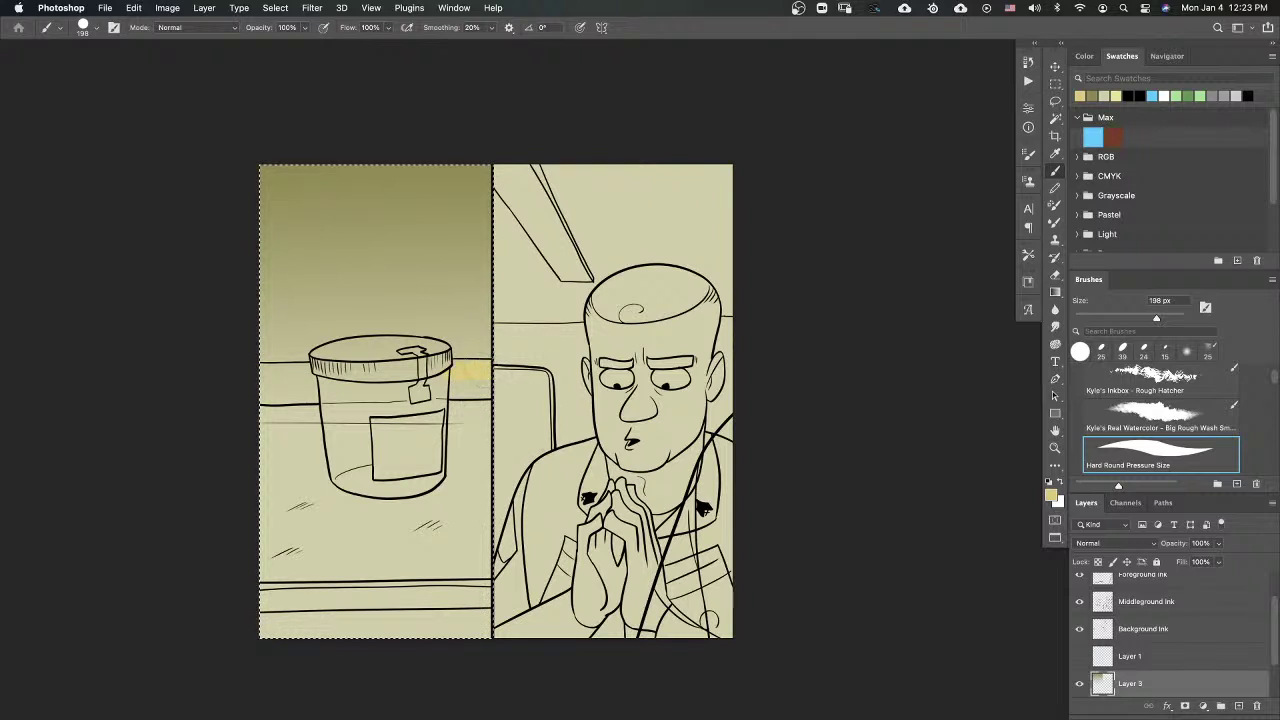
{"action": "left_click", "coordinate": [1237, 705]}
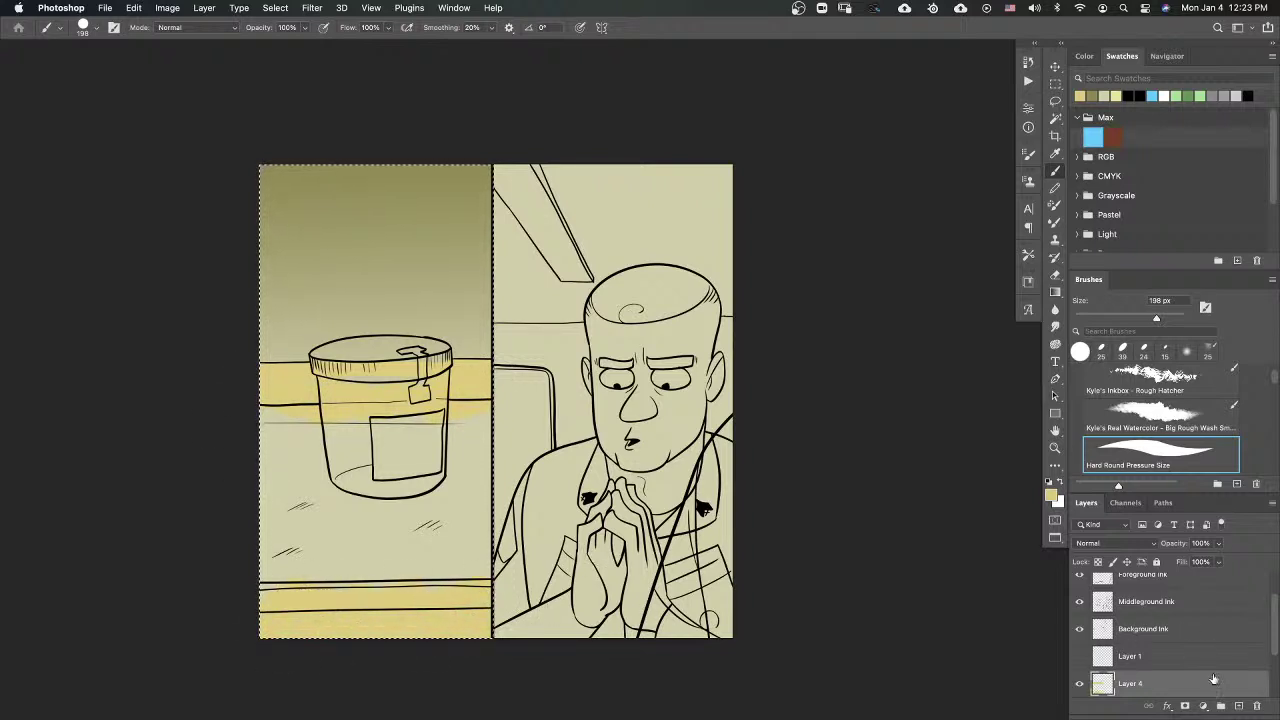
Step: Paint the countertop and its front edge warm grey on Layer 4 with a 433 px brush
{"action": "left_click", "coordinate": [1052, 497]}
{"action": "mouse_move", "coordinate": [550, 498]}
{"action": "left_mouse_down"}
{"action": "mouse_move", "coordinate": [534, 443]}
{"action": "mouse_move", "coordinate": [541, 453]}
{"action": "left_mouse_up"}
{"action": "left_click", "coordinate": [717, 533]}
{"action": "left_click", "coordinate": [813, 376]}
{"action": "left_click_drag", "start_coordinate": [1156, 318], "coordinate": [1170, 318]}
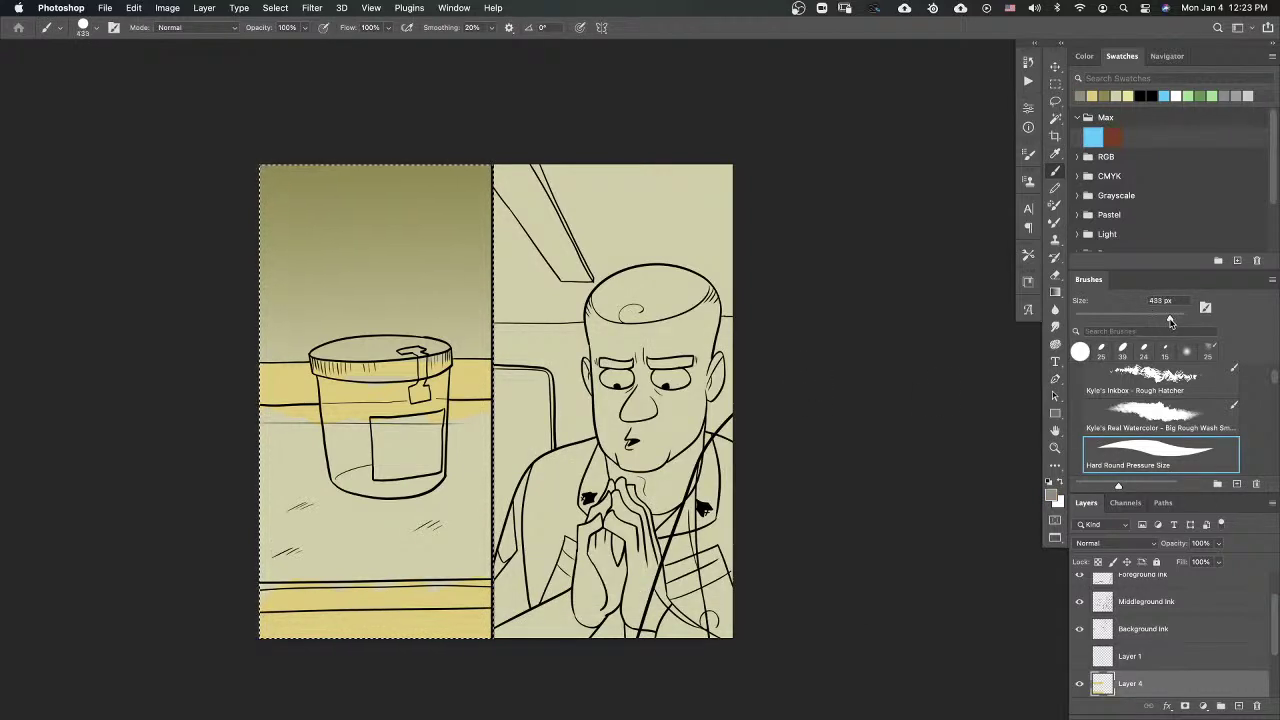
{"action": "mouse_move", "coordinate": [452, 445]}
{"action": "left_mouse_down"}
{"action": "mouse_move", "coordinate": [250, 450]}
{"action": "mouse_move", "coordinate": [392, 440]}
{"action": "mouse_move", "coordinate": [260, 428]}
{"action": "mouse_move", "coordinate": [430, 419]}
{"action": "left_mouse_up"}
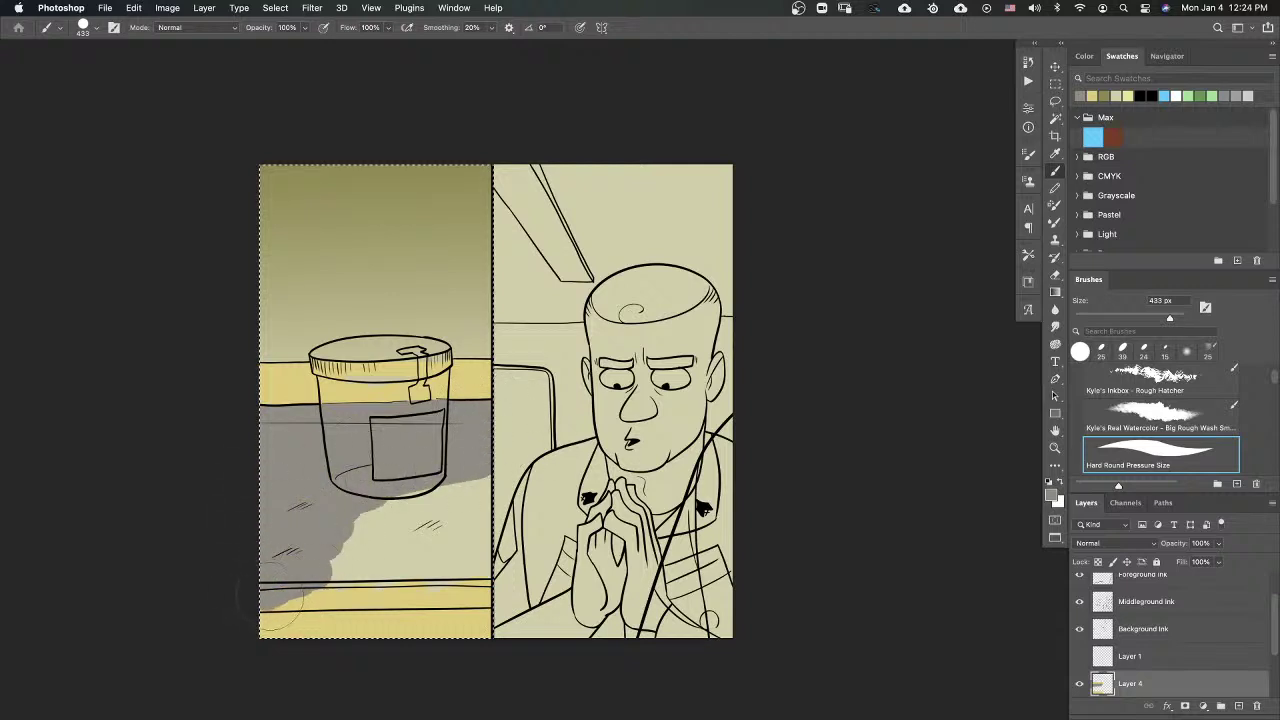
{"action": "left_click_drag", "start_coordinate": [280, 606], "coordinate": [617, 586]}
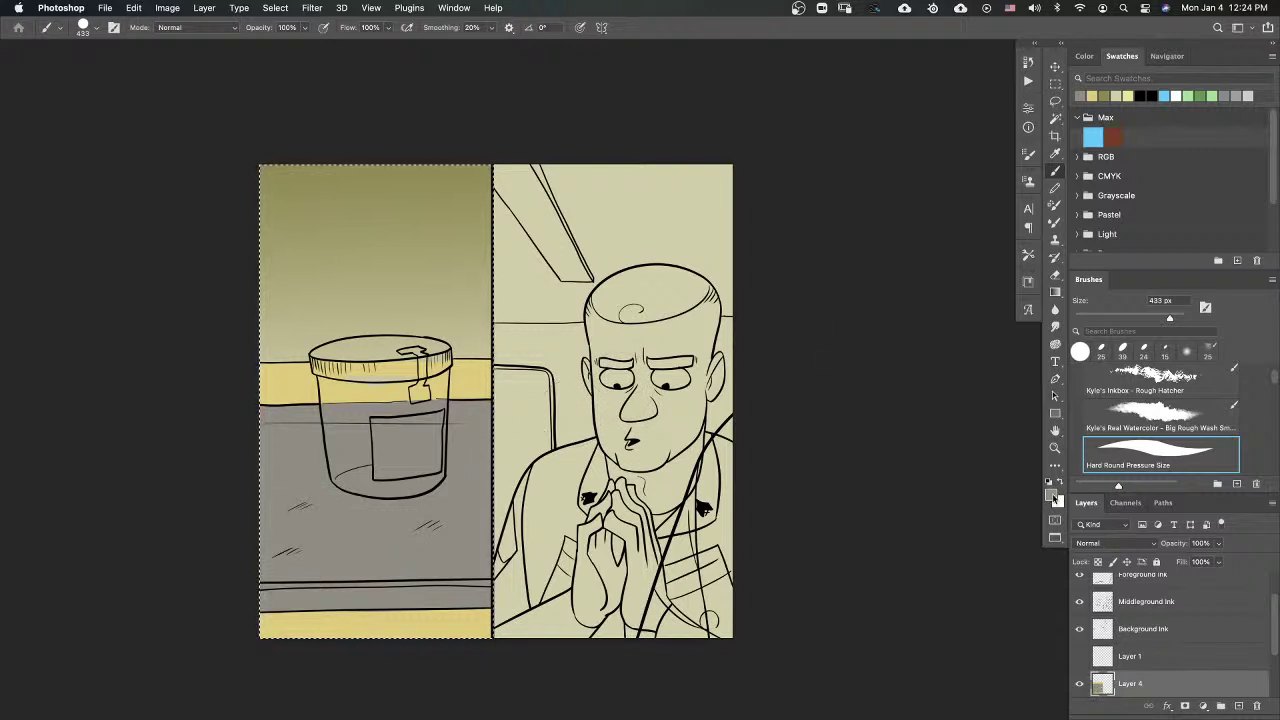
Step: Pick a pale cream lighter than the wall tone and fill the jar's lid and rim with it, refining with a 100 px brush
{"action": "left_click", "coordinate": [1052, 495]}
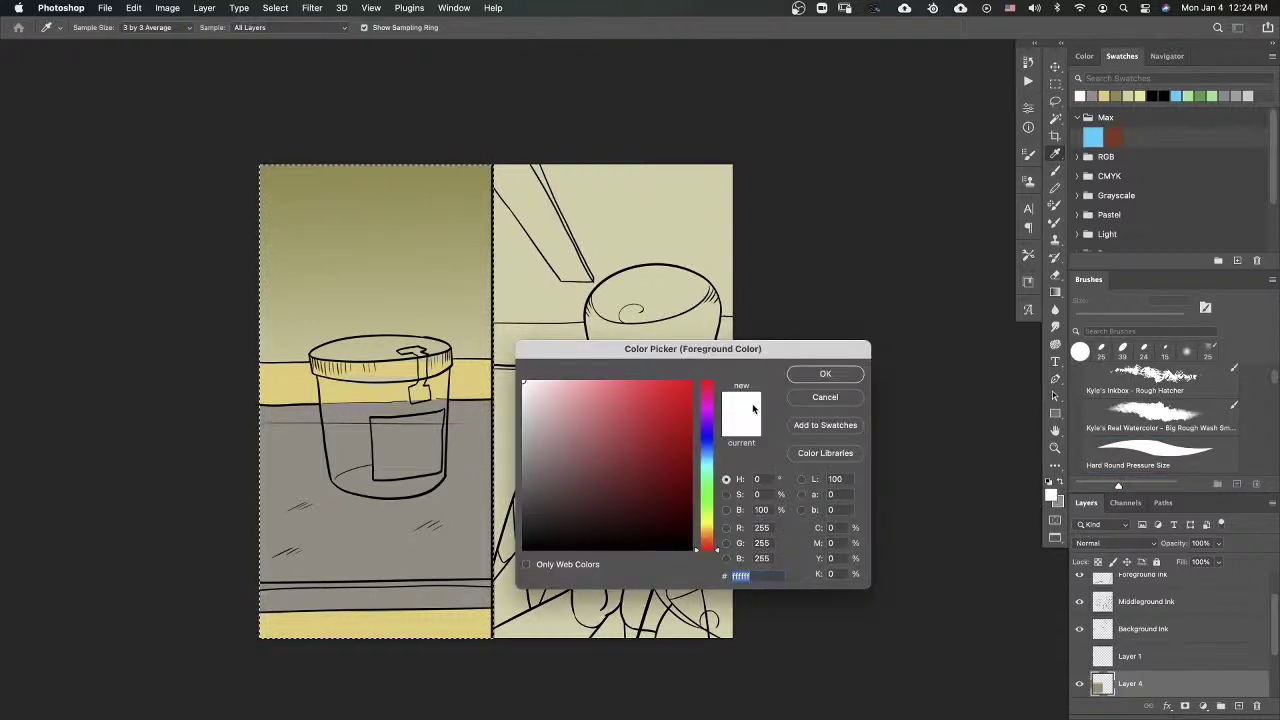
{"action": "left_click", "coordinate": [475, 323]}
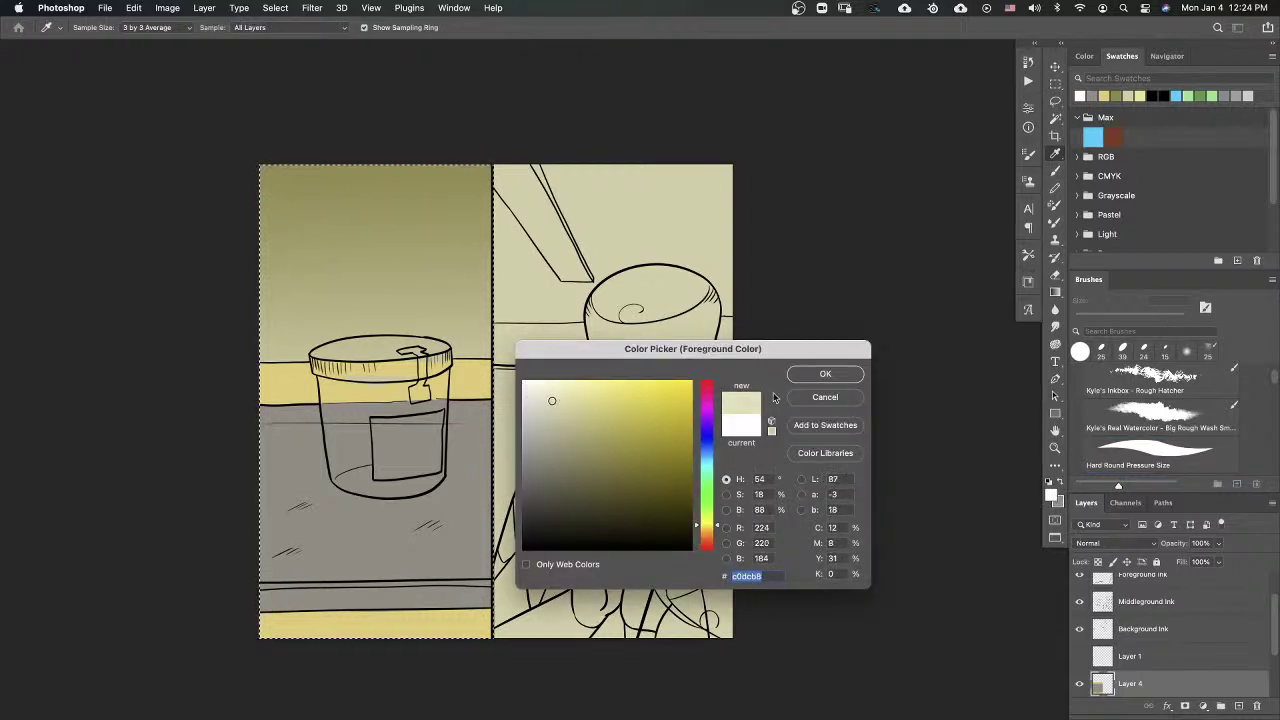
{"action": "left_click", "coordinate": [840, 373]}
{"action": "left_click", "coordinate": [1052, 497]}
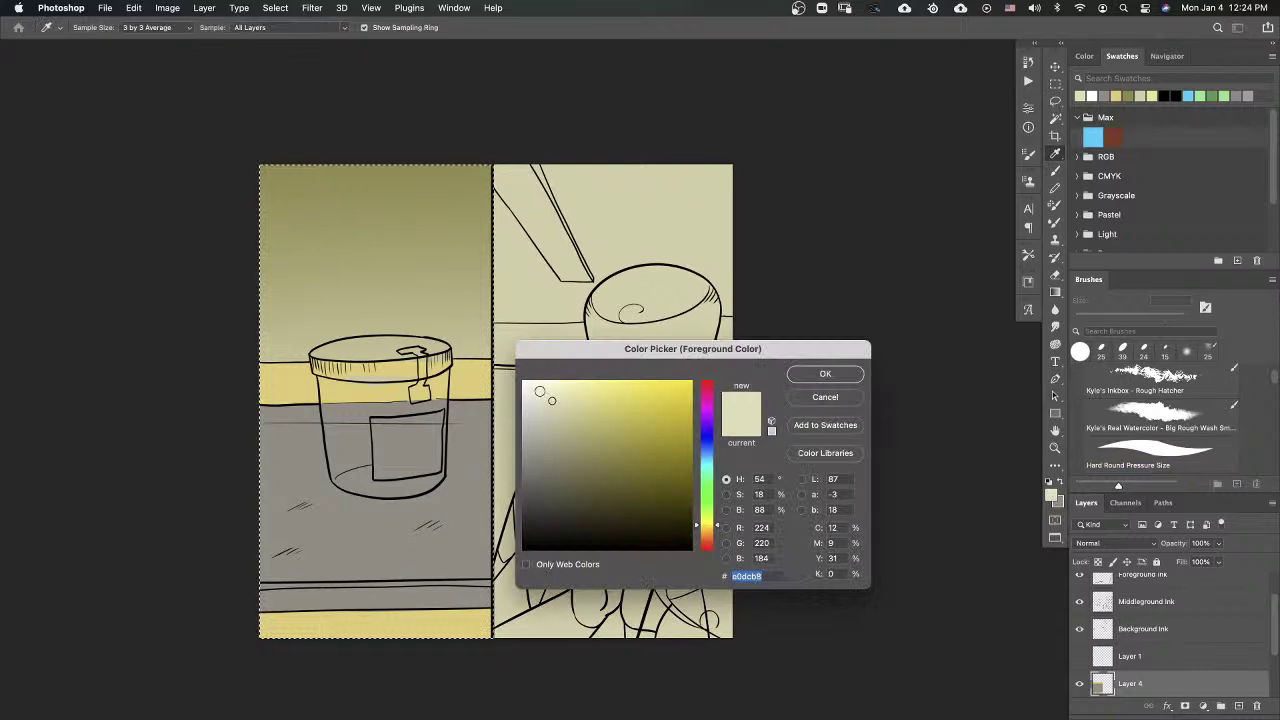
{"action": "left_click", "coordinate": [830, 372]}
{"action": "mouse_move", "coordinate": [395, 360]}
{"action": "left_mouse_down"}
{"action": "mouse_move", "coordinate": [335, 356]}
{"action": "mouse_move", "coordinate": [764, 505]}
{"action": "left_mouse_up"}
{"action": "key", "text": "z"}
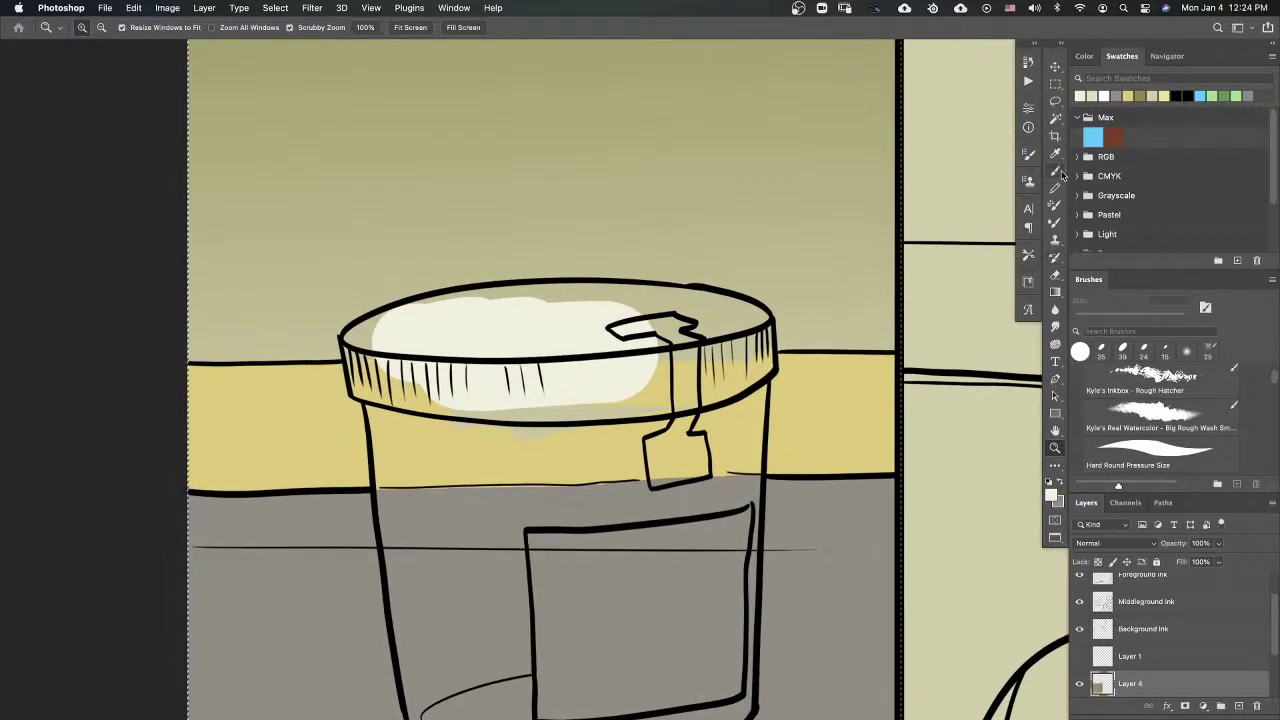
{"action": "key", "text": "b"}
{"action": "mouse_move", "coordinate": [630, 305]}
{"action": "left_mouse_down"}
{"action": "mouse_move", "coordinate": [456, 298]}
{"action": "mouse_move", "coordinate": [360, 338]}
{"action": "mouse_move", "coordinate": [350, 378]}
{"action": "mouse_move", "coordinate": [475, 415]}
{"action": "mouse_move", "coordinate": [346, 360]}
{"action": "left_mouse_up"}
{"action": "mouse_move", "coordinate": [470, 402]}
{"action": "left_mouse_down"}
{"action": "mouse_move", "coordinate": [545, 414]}
{"action": "mouse_move", "coordinate": [670, 395]}
{"action": "mouse_move", "coordinate": [715, 372]}
{"action": "mouse_move", "coordinate": [662, 312]}
{"action": "mouse_move", "coordinate": [500, 305]}
{"action": "mouse_move", "coordinate": [740, 310]}
{"action": "mouse_move", "coordinate": [774, 358]}
{"action": "mouse_move", "coordinate": [745, 385]}
{"action": "mouse_move", "coordinate": [712, 320]}
{"action": "mouse_move", "coordinate": [742, 318]}
{"action": "left_mouse_up"}
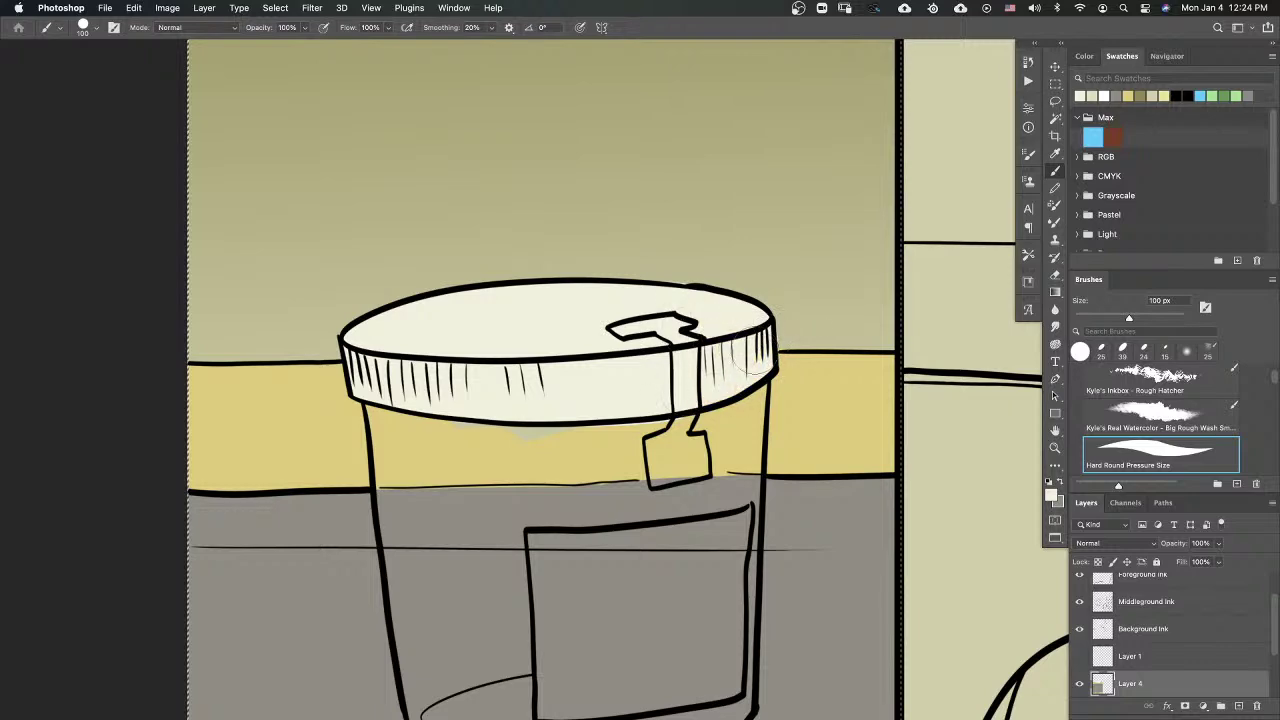
Step: Fill the square label on the jar's front with the same pale cream
{"action": "scroll", "coordinate": [590, 440], "scroll_direction": "down", "scroll_amount": 2}
{"action": "scroll", "coordinate": [615, 458], "scroll_direction": "down", "scroll_amount": 3}
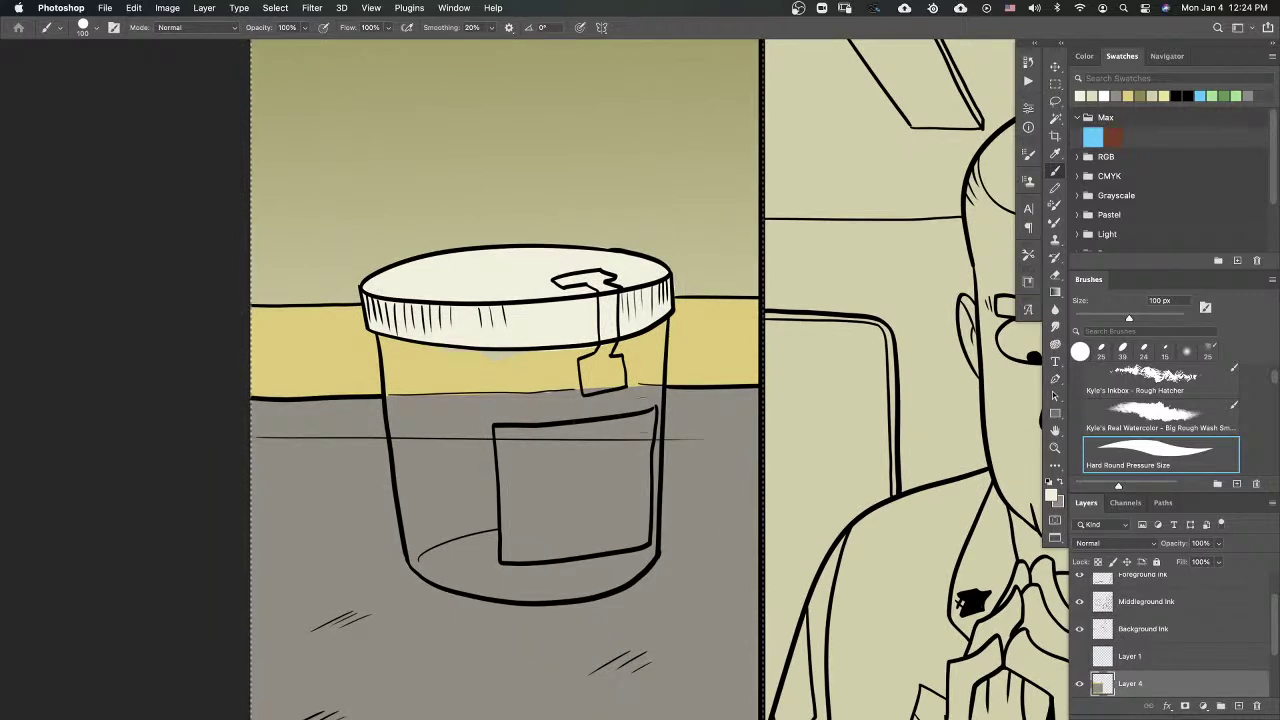
{"action": "mouse_move", "coordinate": [654, 408]}
{"action": "left_mouse_down"}
{"action": "mouse_move", "coordinate": [505, 432]}
{"action": "mouse_move", "coordinate": [517, 439]}
{"action": "mouse_move", "coordinate": [508, 555]}
{"action": "mouse_move", "coordinate": [513, 541]}
{"action": "mouse_move", "coordinate": [521, 554]}
{"action": "mouse_move", "coordinate": [634, 540]}
{"action": "left_mouse_up"}
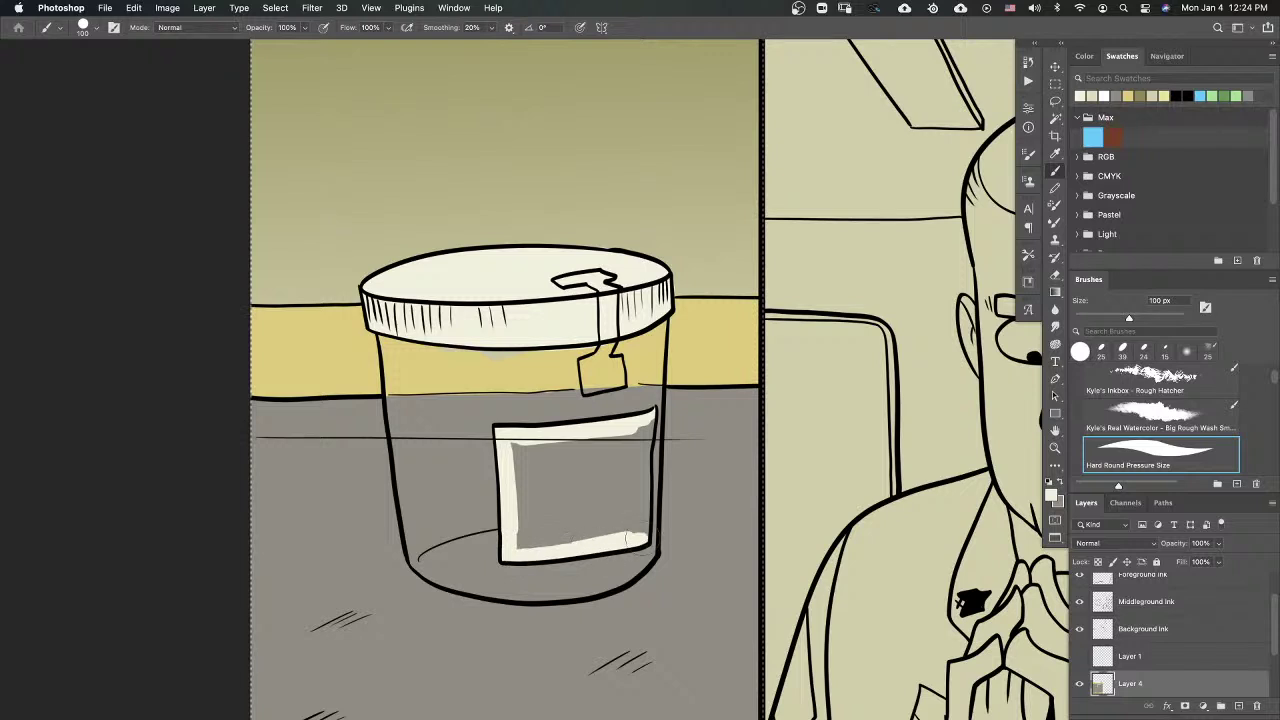
{"action": "left_click_drag", "start_coordinate": [648, 418], "coordinate": [642, 532]}
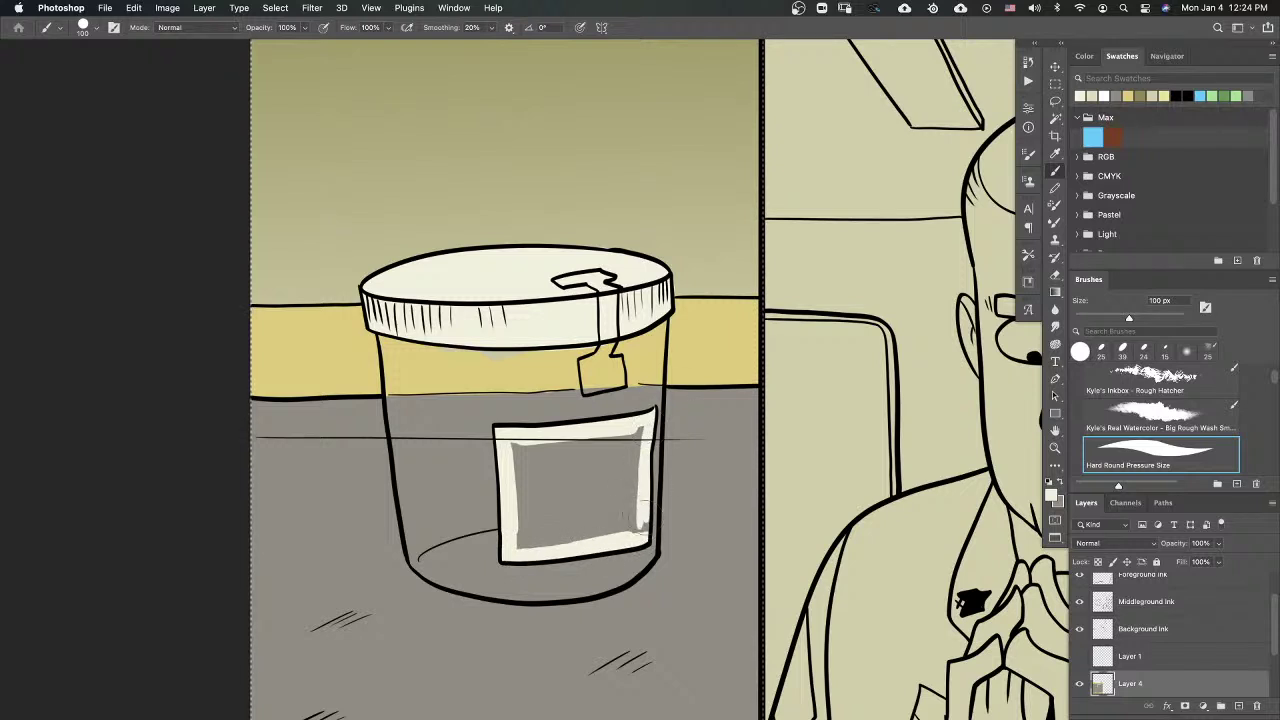
{"action": "mouse_move", "coordinate": [645, 420]}
{"action": "left_mouse_down"}
{"action": "mouse_move", "coordinate": [516, 445]}
{"action": "mouse_move", "coordinate": [516, 542]}
{"action": "mouse_move", "coordinate": [621, 525]}
{"action": "mouse_move", "coordinate": [636, 449]}
{"action": "mouse_move", "coordinate": [535, 464]}
{"action": "mouse_move", "coordinate": [533, 519]}
{"action": "mouse_move", "coordinate": [568, 470]}
{"action": "mouse_move", "coordinate": [592, 473]}
{"action": "mouse_move", "coordinate": [611, 509]}
{"action": "mouse_move", "coordinate": [556, 521]}
{"action": "mouse_move", "coordinate": [603, 528]}
{"action": "left_mouse_up"}
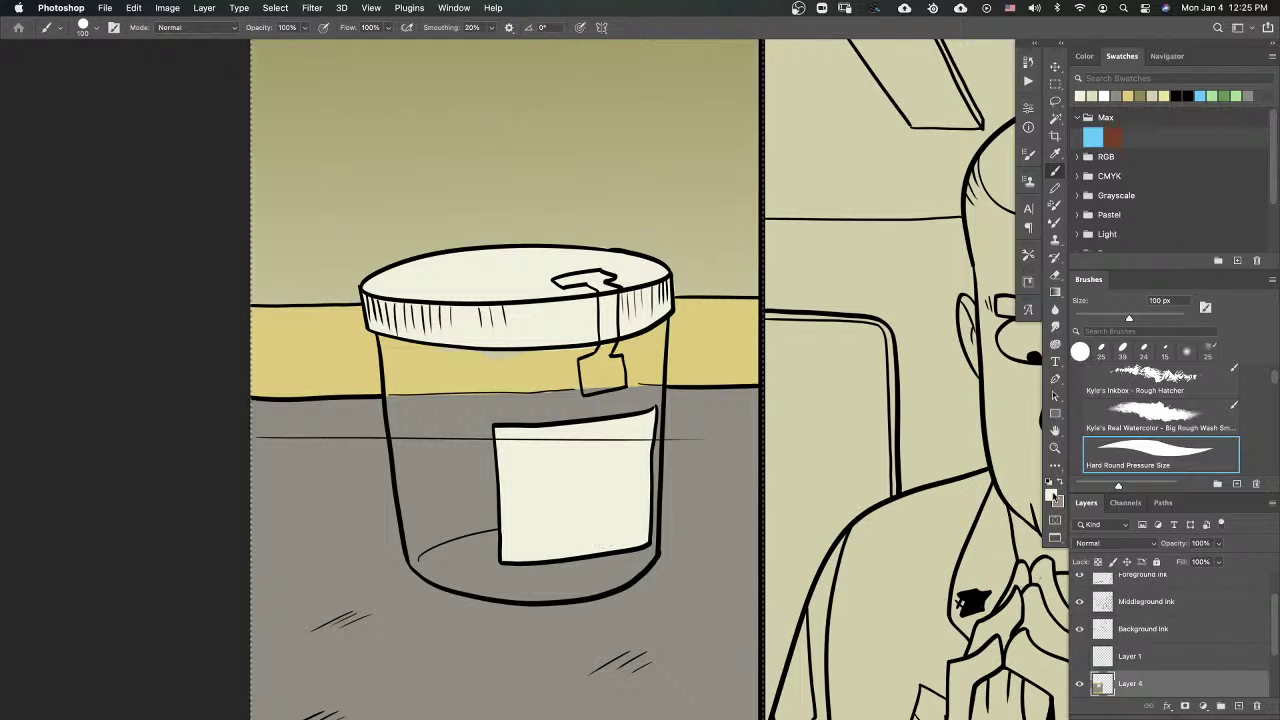
Step: Set the foreground colour to a strong red and paint the seal strip and its tab on the jar
{"action": "left_click", "coordinate": [1052, 494]}
{"action": "left_click", "coordinate": [707, 382]}
{"action": "left_click", "coordinate": [679, 404]}
{"action": "left_click", "coordinate": [826, 373]}
{"action": "left_click", "coordinate": [594, 275]}
{"action": "mouse_move", "coordinate": [576, 271]}
{"action": "left_mouse_down"}
{"action": "mouse_move", "coordinate": [556, 281]}
{"action": "mouse_move", "coordinate": [610, 272]}
{"action": "mouse_move", "coordinate": [589, 275]}
{"action": "mouse_move", "coordinate": [610, 298]}
{"action": "mouse_move", "coordinate": [606, 330]}
{"action": "left_mouse_up"}
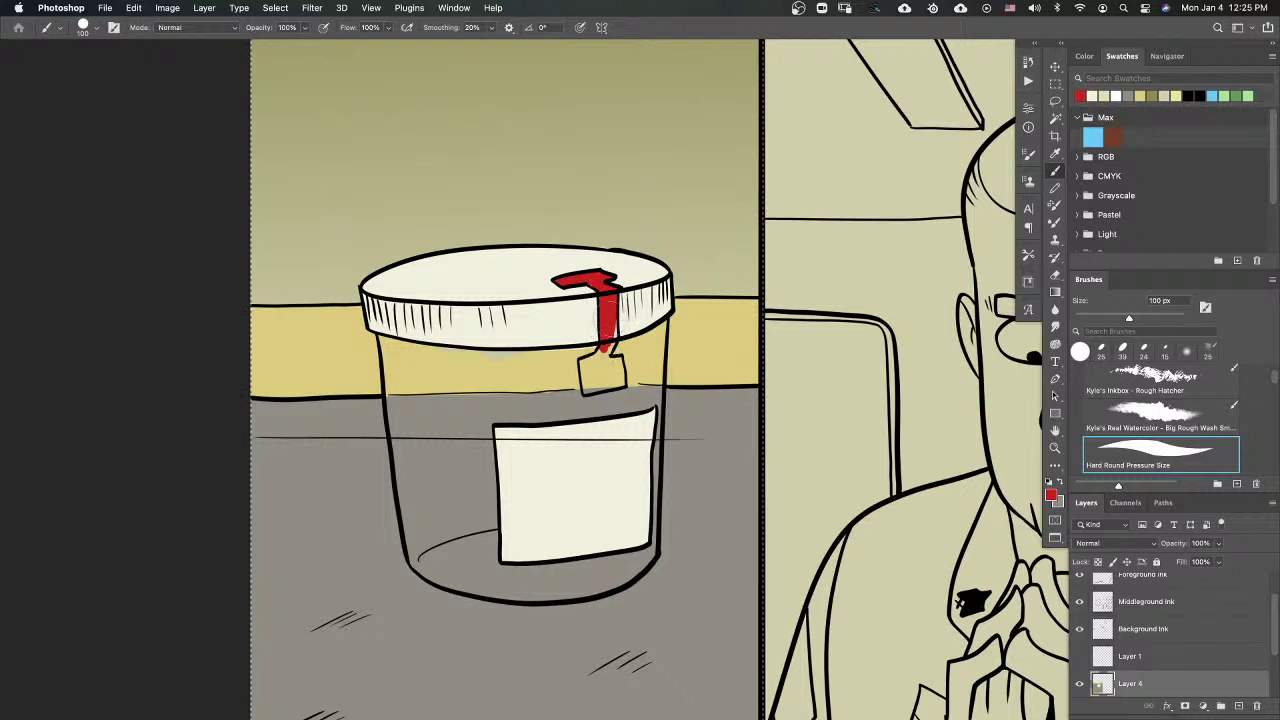
{"action": "mouse_move", "coordinate": [612, 340]}
{"action": "left_mouse_down"}
{"action": "mouse_move", "coordinate": [593, 376]}
{"action": "mouse_move", "coordinate": [582, 361]}
{"action": "mouse_move", "coordinate": [584, 378]}
{"action": "mouse_move", "coordinate": [622, 360]}
{"action": "left_mouse_up"}
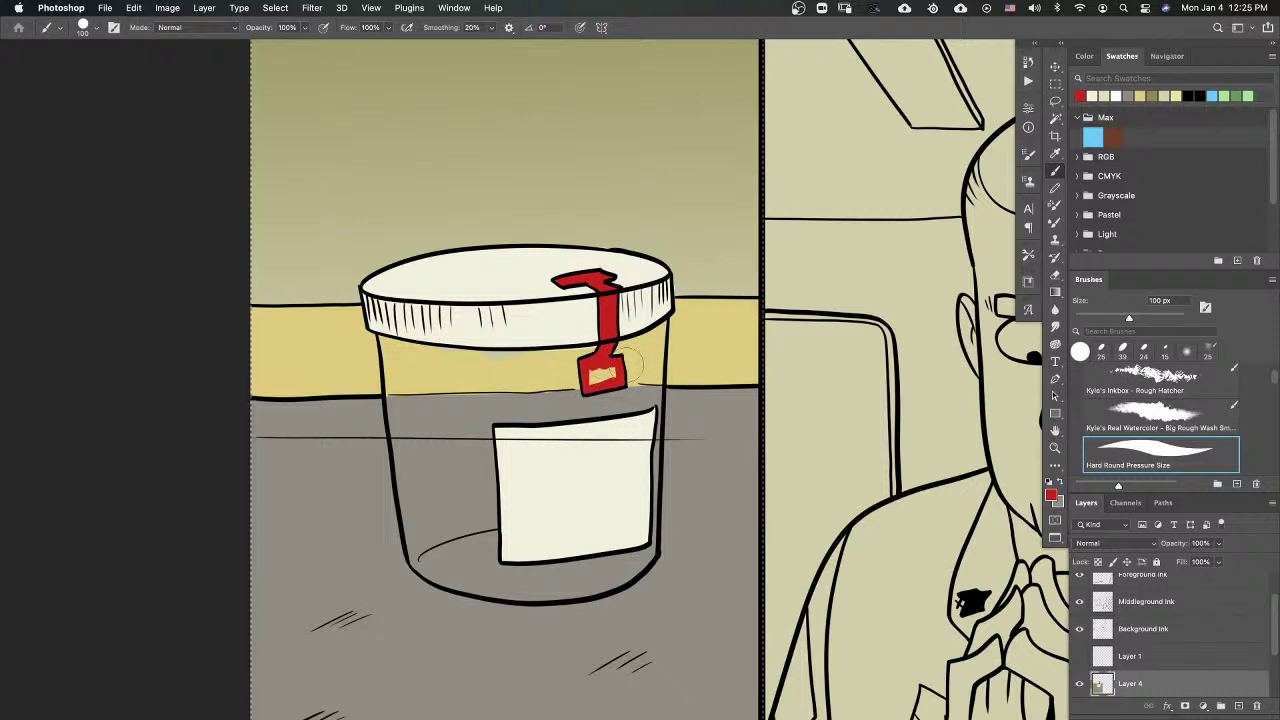
{"action": "left_click_drag", "start_coordinate": [591, 378], "coordinate": [615, 372]}
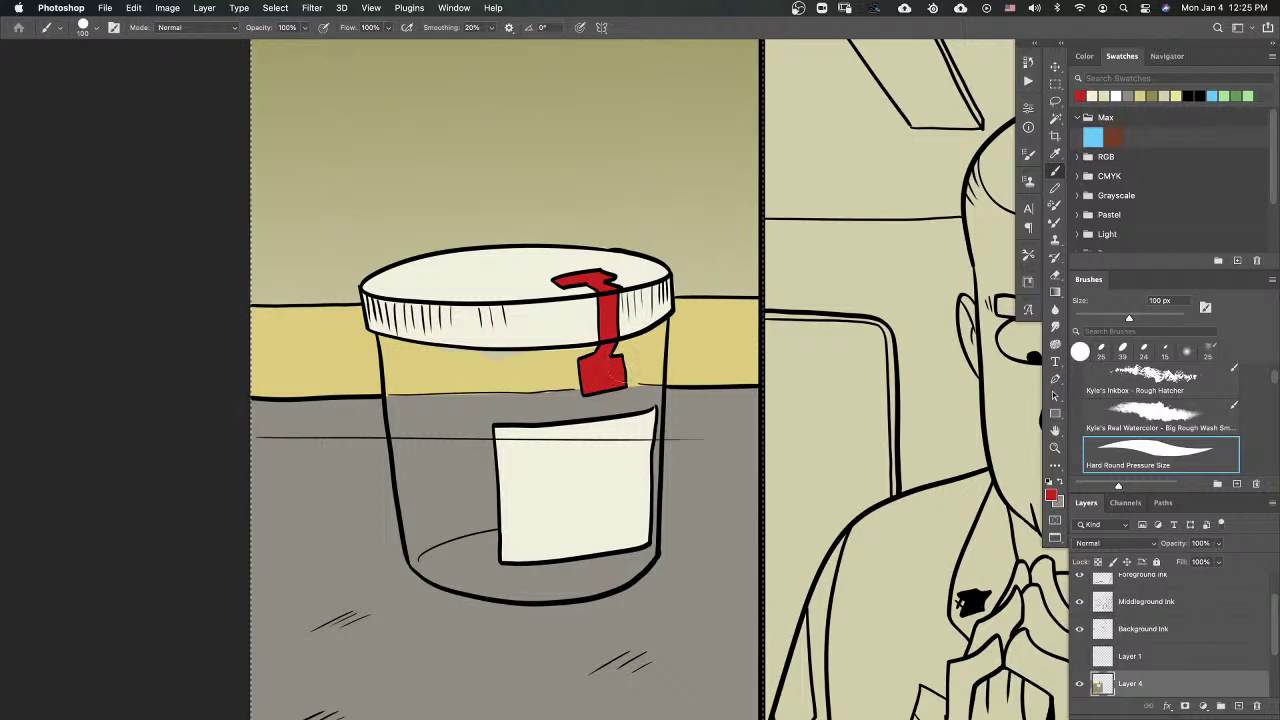
Step: Add a layer above Layer 4, sample the wall band's yellow and paint over the stray patches beneath the lid on Layer 4
{"action": "scroll", "coordinate": [618, 530], "scroll_direction": "down", "scroll_amount": 10}
{"action": "scroll", "coordinate": [618, 530], "scroll_direction": "up", "scroll_amount": 7}
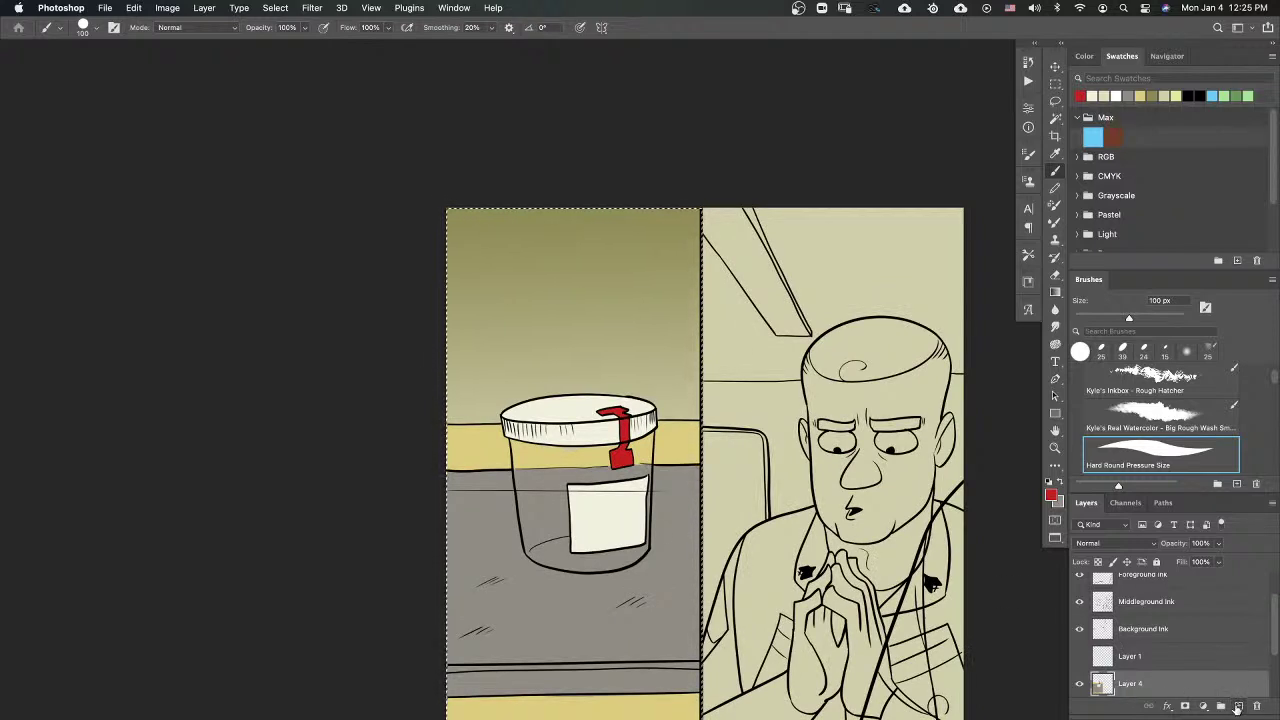
{"action": "left_click", "coordinate": [1238, 706]}
{"action": "scroll", "coordinate": [576, 441], "scroll_direction": "up", "scroll_amount": 3}
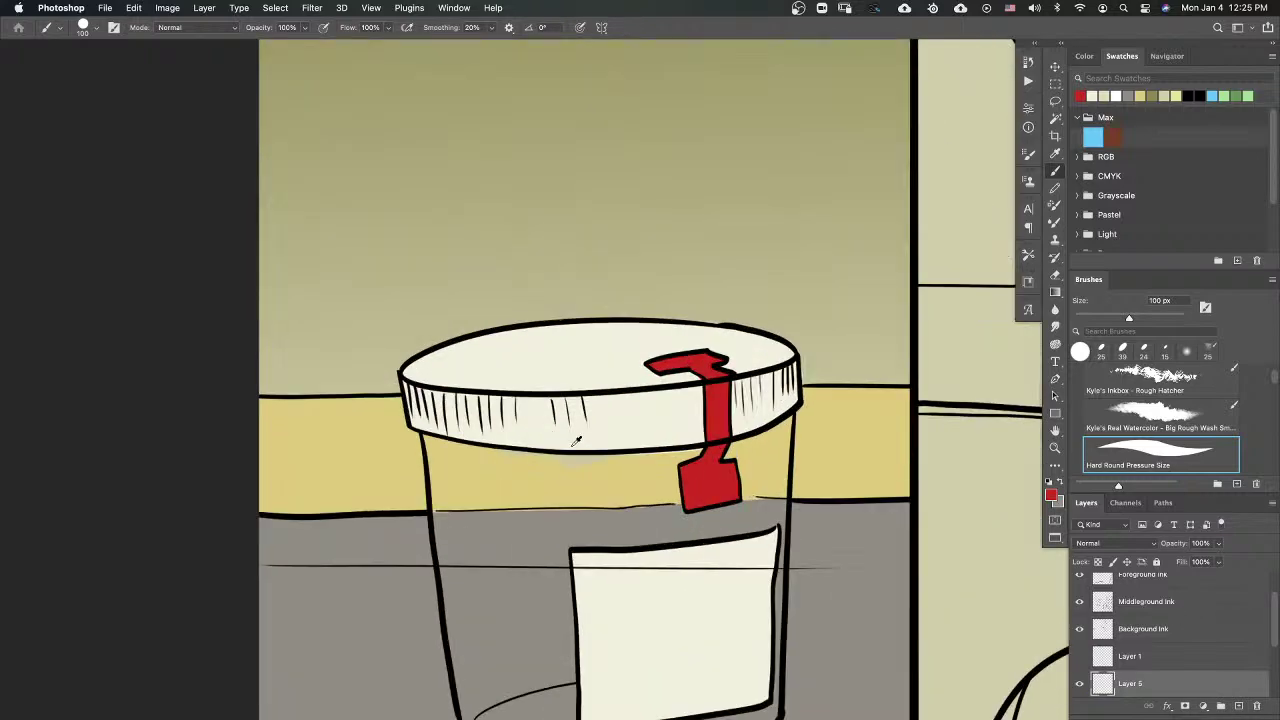
{"action": "scroll", "coordinate": [576, 441], "scroll_direction": "up", "scroll_amount": 1}
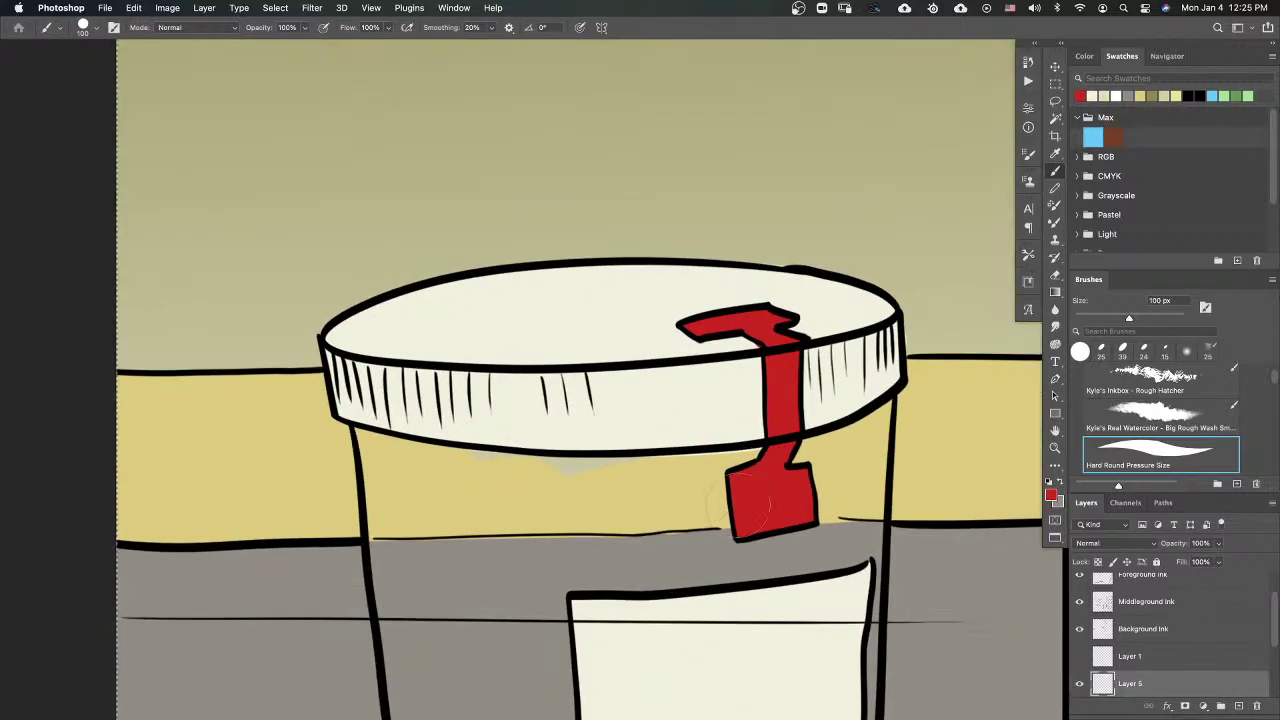
{"action": "left_click", "coordinate": [282, 485], "text": "alt"}
{"action": "scroll", "coordinate": [1273, 624], "scroll_direction": "down", "scroll_amount": 3}
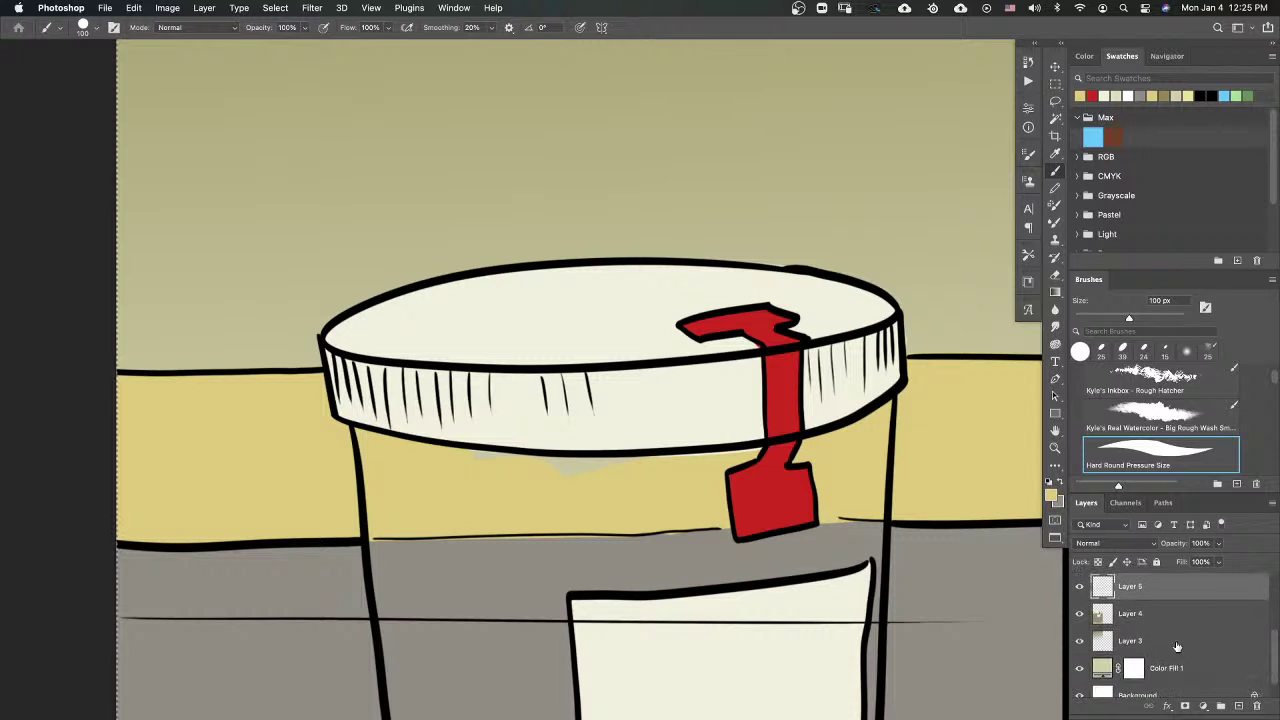
{"action": "left_click", "coordinate": [1178, 617]}
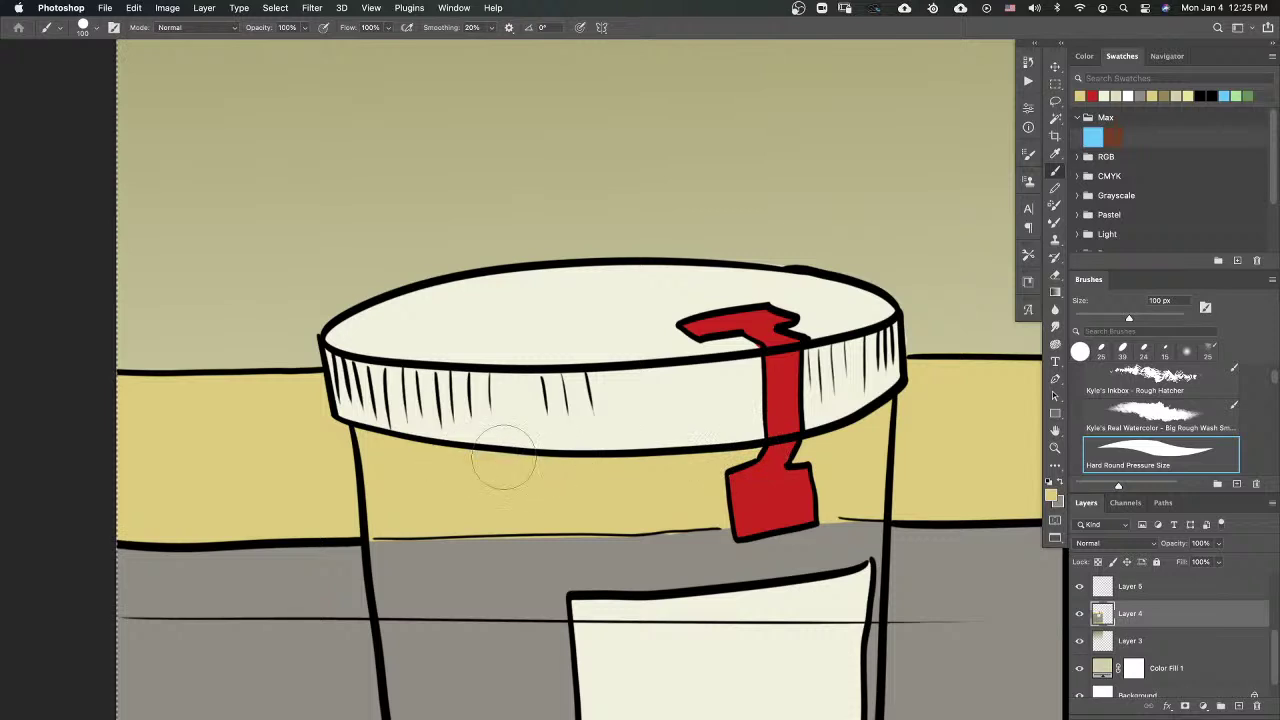
Step: Sample the countertop grey and clean up the counter's back edge seen through the jar
{"action": "scroll", "coordinate": [900, 440], "scroll_direction": "down", "scroll_amount": 3}
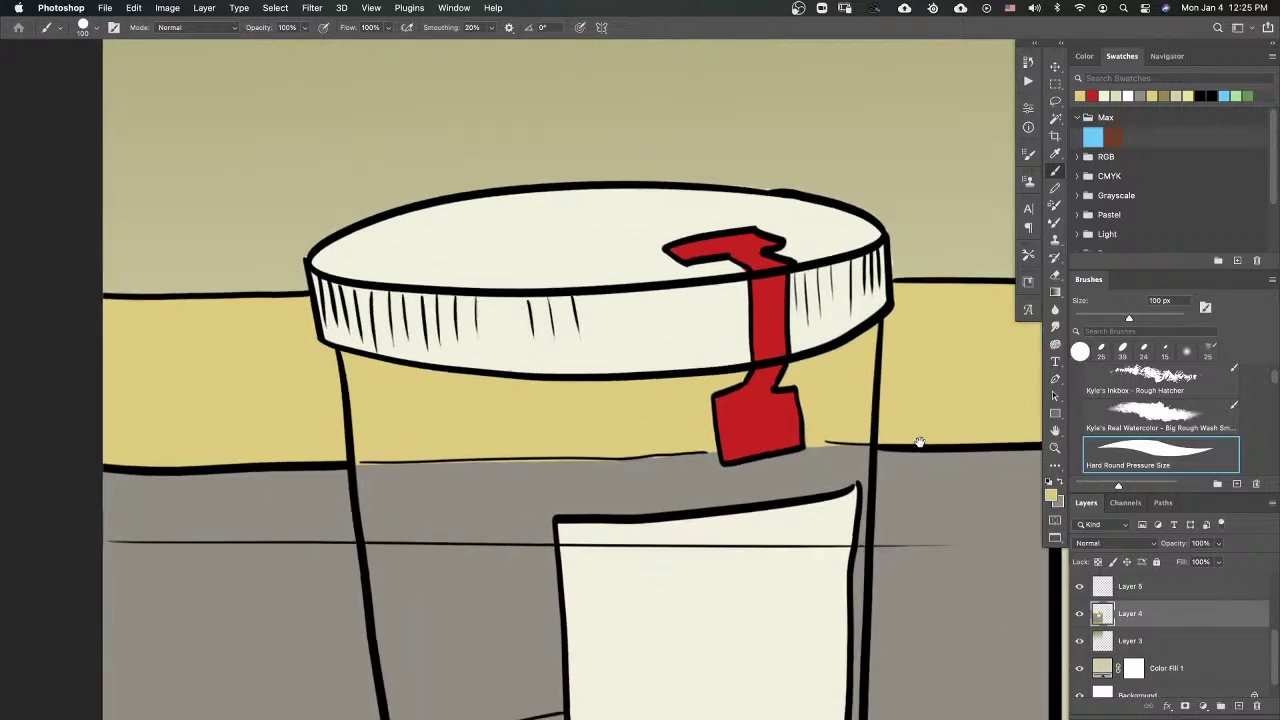
{"action": "left_click", "coordinate": [471, 487], "text": "alt"}
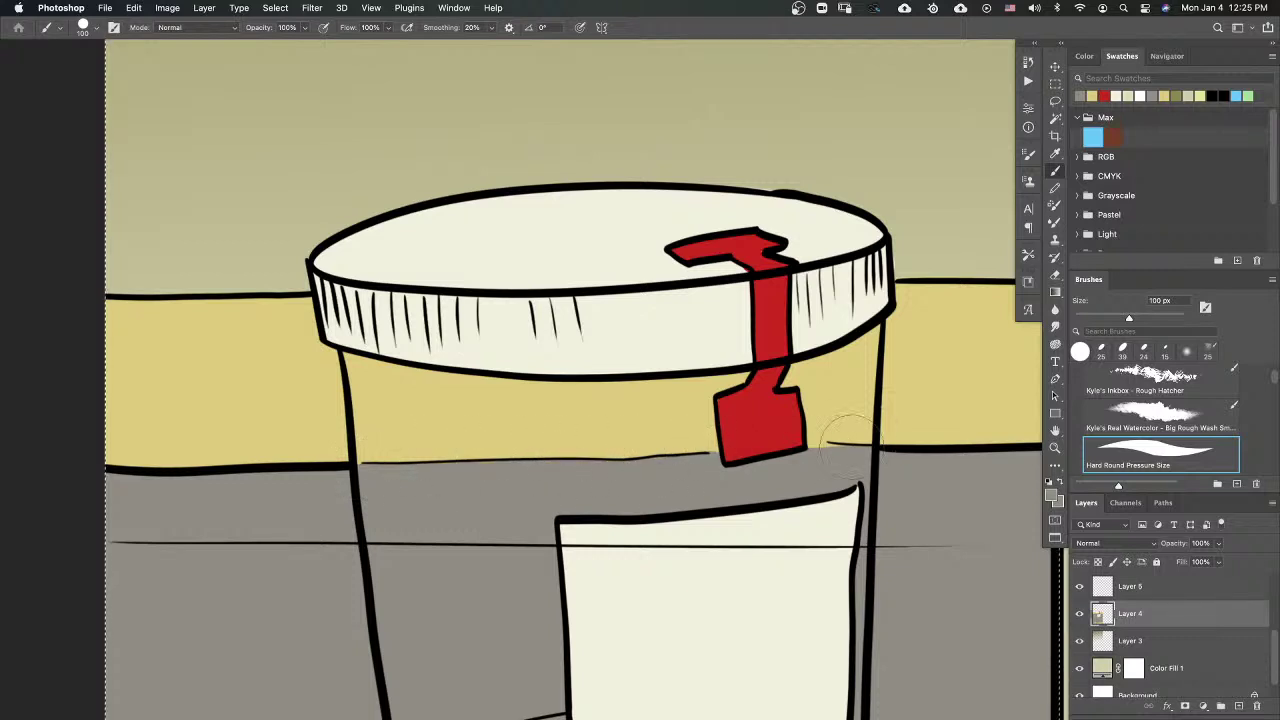
{"action": "left_click_drag", "start_coordinate": [818, 532], "coordinate": [700, 532]}
{"action": "left_click_drag", "start_coordinate": [955, 581], "coordinate": [761, 509]}
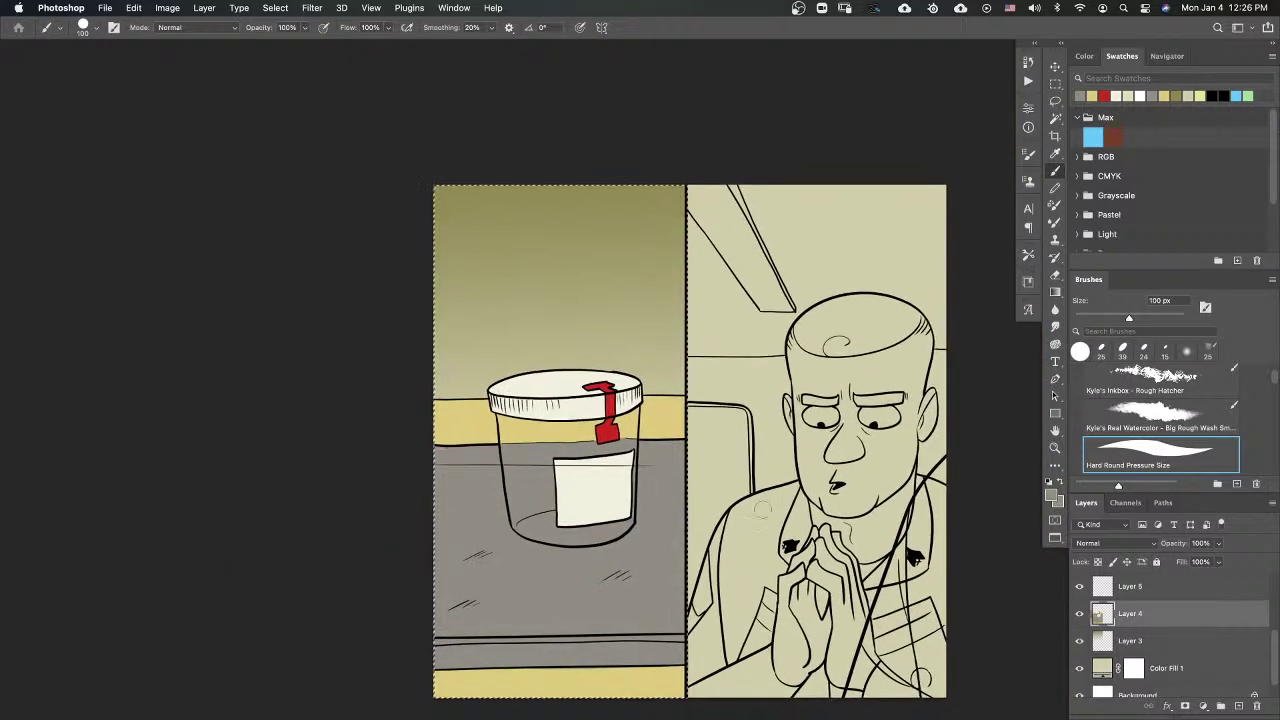
Step: Add a layer directly above Layer 4, set its blend mode to Overlay and sample the lid's cream #f2f0dd as the foreground colour
{"action": "left_click", "coordinate": [1238, 706]}
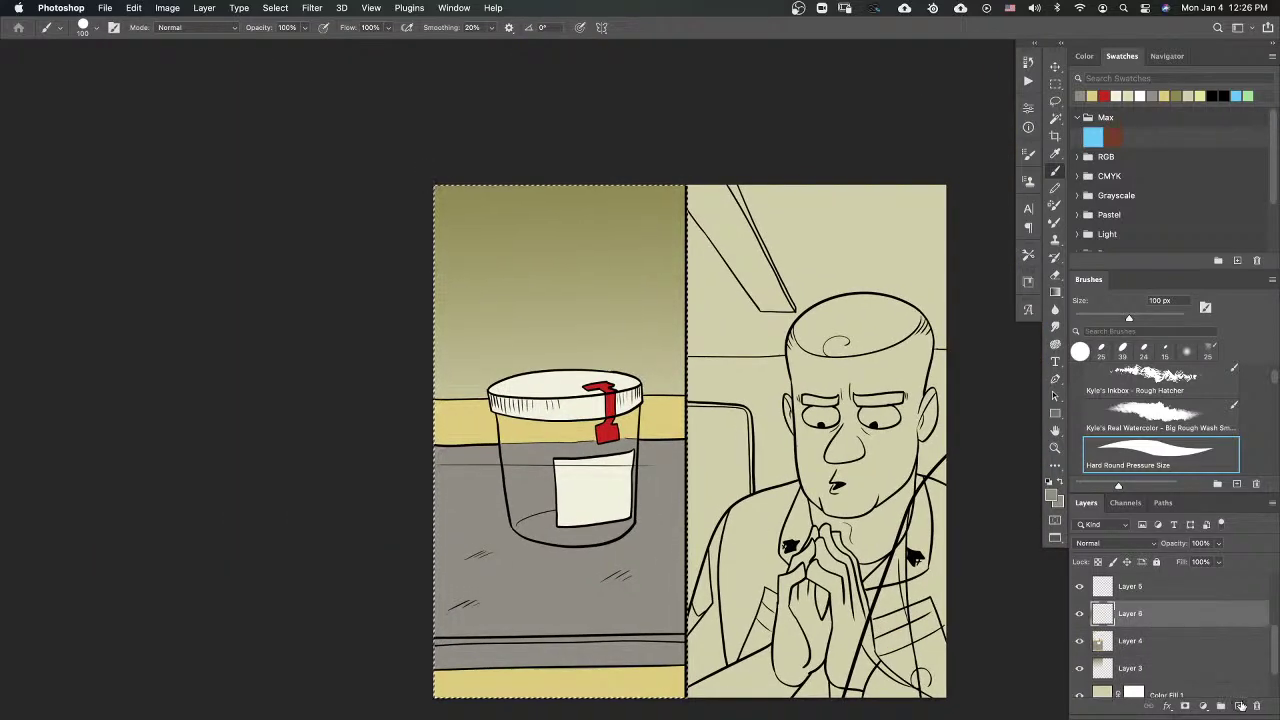
{"action": "left_click", "coordinate": [1051, 495]}
{"action": "left_click", "coordinate": [510, 383]}
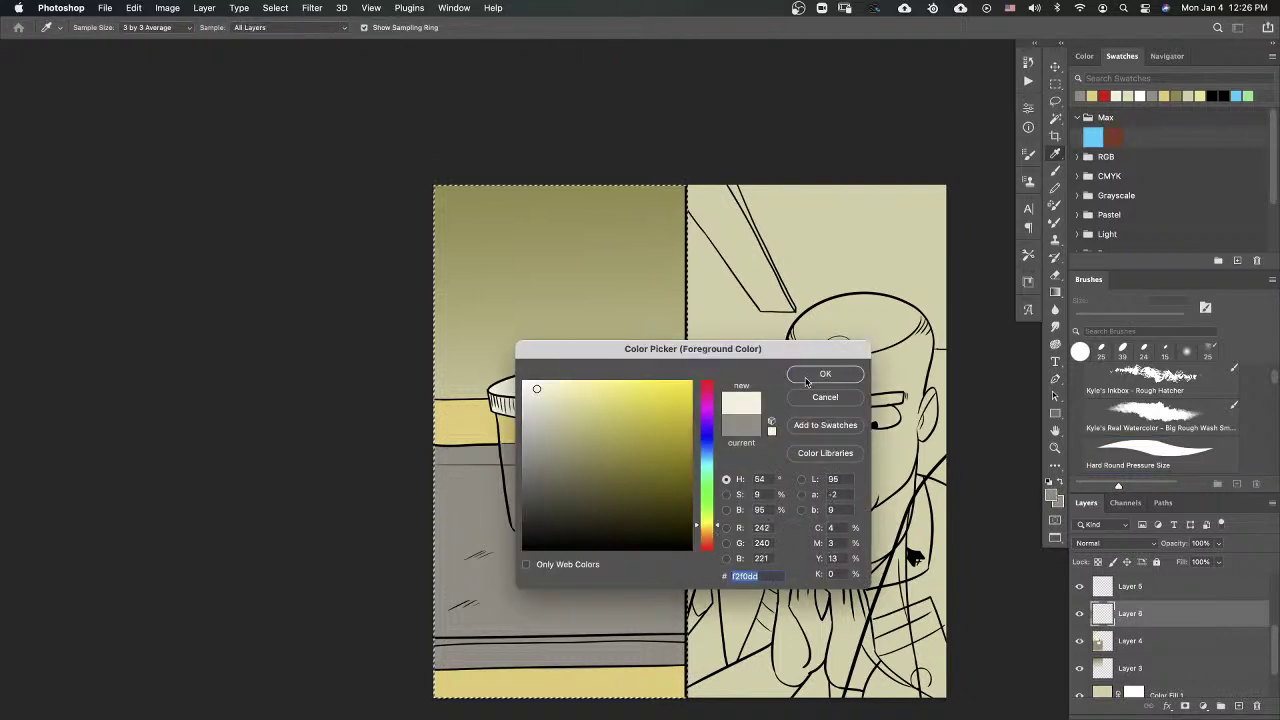
{"action": "left_click", "coordinate": [824, 373]}
{"action": "left_click", "coordinate": [1122, 543]}
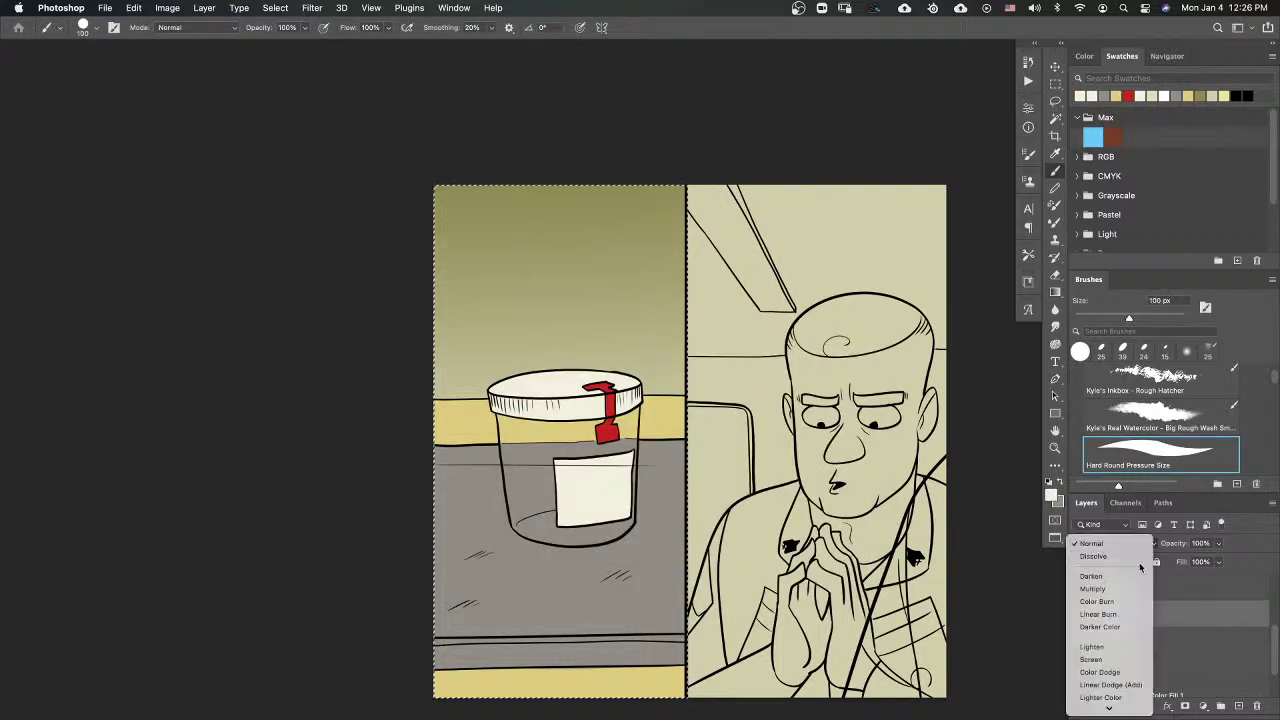
{"action": "left_click", "coordinate": [1102, 579]}
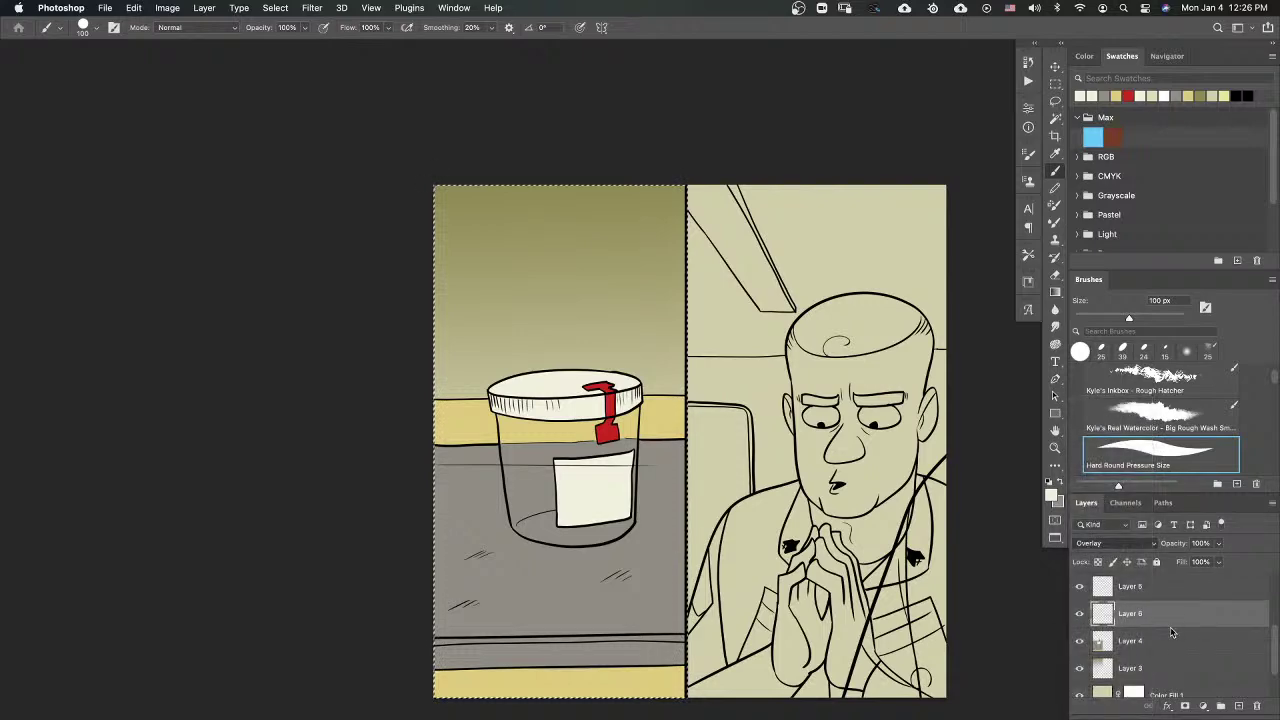
Step: Paint cream over the jar's upper body beneath the lid and around the seal tab on the Overlay layer, using a 100 px brush
{"action": "left_click_drag", "start_coordinate": [528, 444], "coordinate": [572, 436]}
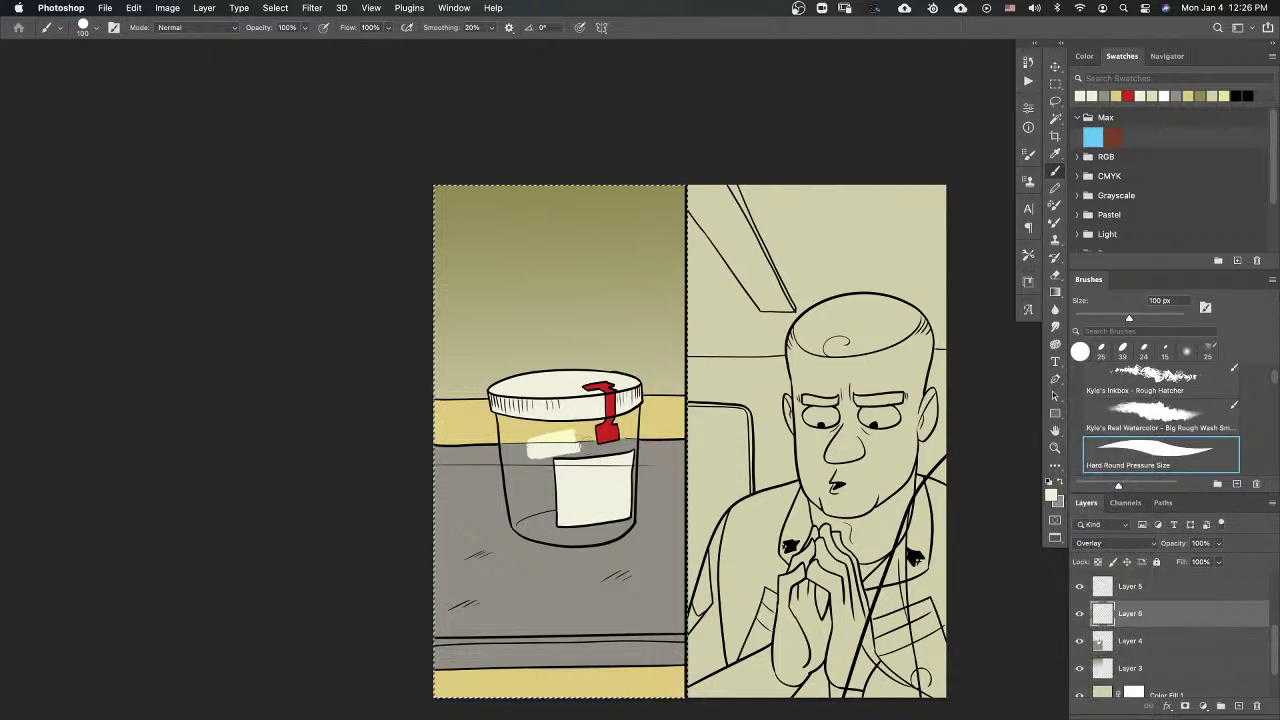
{"action": "scroll", "coordinate": [556, 438], "scroll_direction": "up", "scroll_amount": 5}
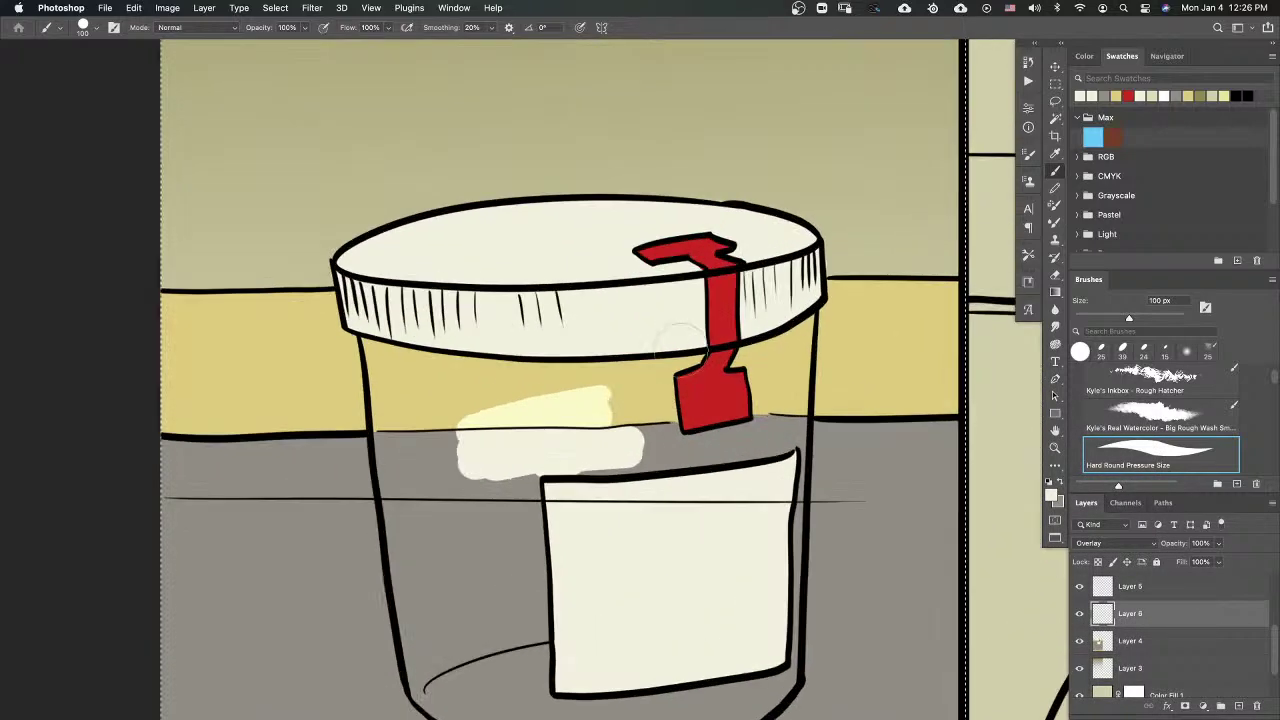
{"action": "mouse_move", "coordinate": [650, 368]}
{"action": "left_mouse_down"}
{"action": "mouse_move", "coordinate": [475, 382]}
{"action": "mouse_move", "coordinate": [436, 378]}
{"action": "mouse_move", "coordinate": [565, 369]}
{"action": "mouse_move", "coordinate": [575, 383]}
{"action": "mouse_move", "coordinate": [376, 354]}
{"action": "mouse_move", "coordinate": [386, 458]}
{"action": "left_mouse_up"}
{"action": "mouse_move", "coordinate": [376, 380]}
{"action": "left_mouse_down"}
{"action": "mouse_move", "coordinate": [406, 560]}
{"action": "mouse_move", "coordinate": [386, 377]}
{"action": "mouse_move", "coordinate": [436, 402]}
{"action": "mouse_move", "coordinate": [433, 380]}
{"action": "mouse_move", "coordinate": [441, 407]}
{"action": "mouse_move", "coordinate": [473, 405]}
{"action": "mouse_move", "coordinate": [481, 424]}
{"action": "mouse_move", "coordinate": [488, 405]}
{"action": "mouse_move", "coordinate": [462, 419]}
{"action": "mouse_move", "coordinate": [546, 419]}
{"action": "mouse_move", "coordinate": [564, 463]}
{"action": "mouse_move", "coordinate": [723, 462]}
{"action": "mouse_move", "coordinate": [684, 463]}
{"action": "mouse_move", "coordinate": [716, 442]}
{"action": "mouse_move", "coordinate": [628, 451]}
{"action": "left_mouse_up"}
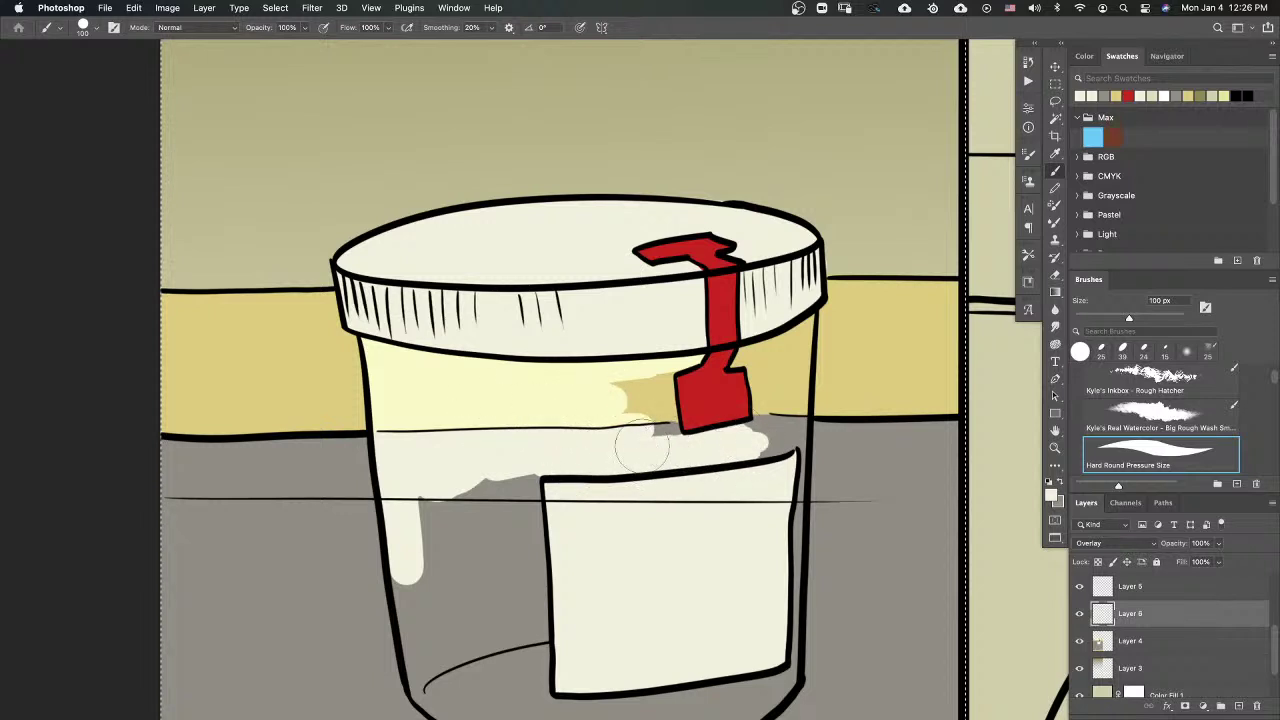
{"action": "mouse_move", "coordinate": [671, 371]}
{"action": "left_mouse_down"}
{"action": "mouse_move", "coordinate": [669, 417]}
{"action": "mouse_move", "coordinate": [649, 389]}
{"action": "mouse_move", "coordinate": [617, 405]}
{"action": "left_mouse_up"}
{"action": "left_click_drag", "start_coordinate": [751, 477], "coordinate": [614, 471]}
{"action": "mouse_move", "coordinate": [666, 296]}
{"action": "left_mouse_down"}
{"action": "mouse_move", "coordinate": [600, 345]}
{"action": "mouse_move", "coordinate": [603, 382]}
{"action": "left_mouse_up"}
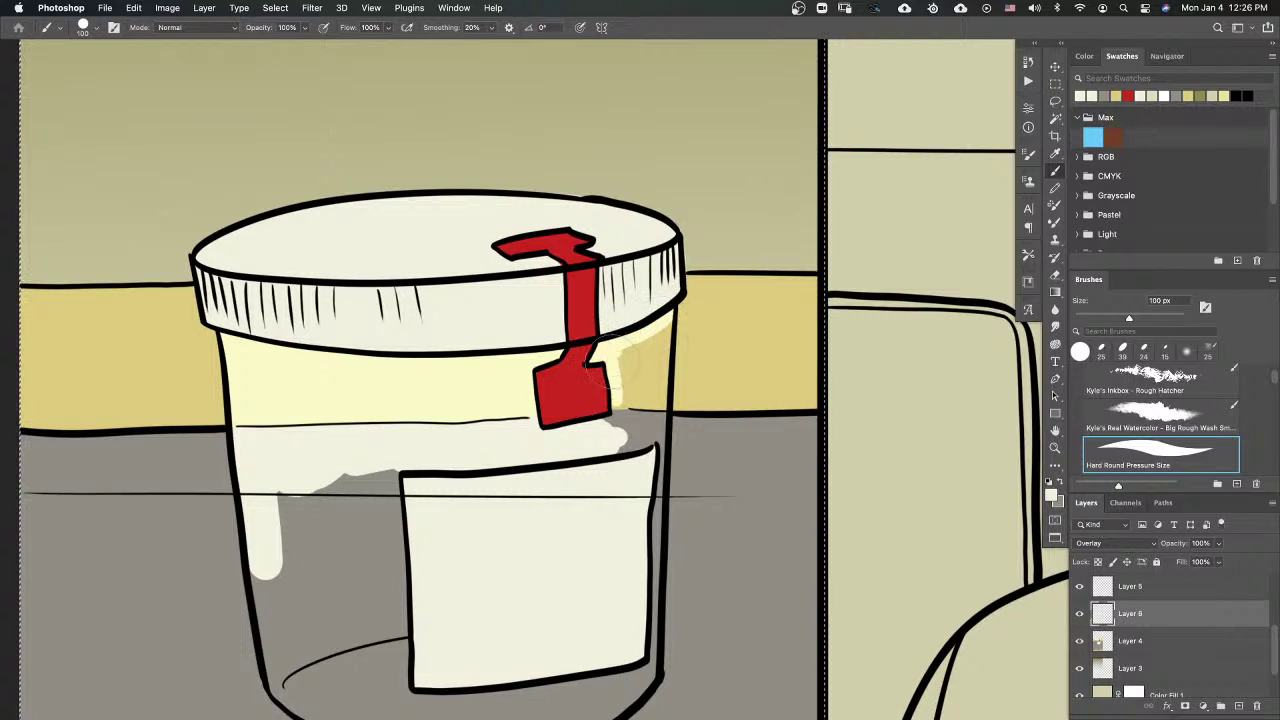
{"action": "left_click_drag", "start_coordinate": [613, 443], "coordinate": [643, 433]}
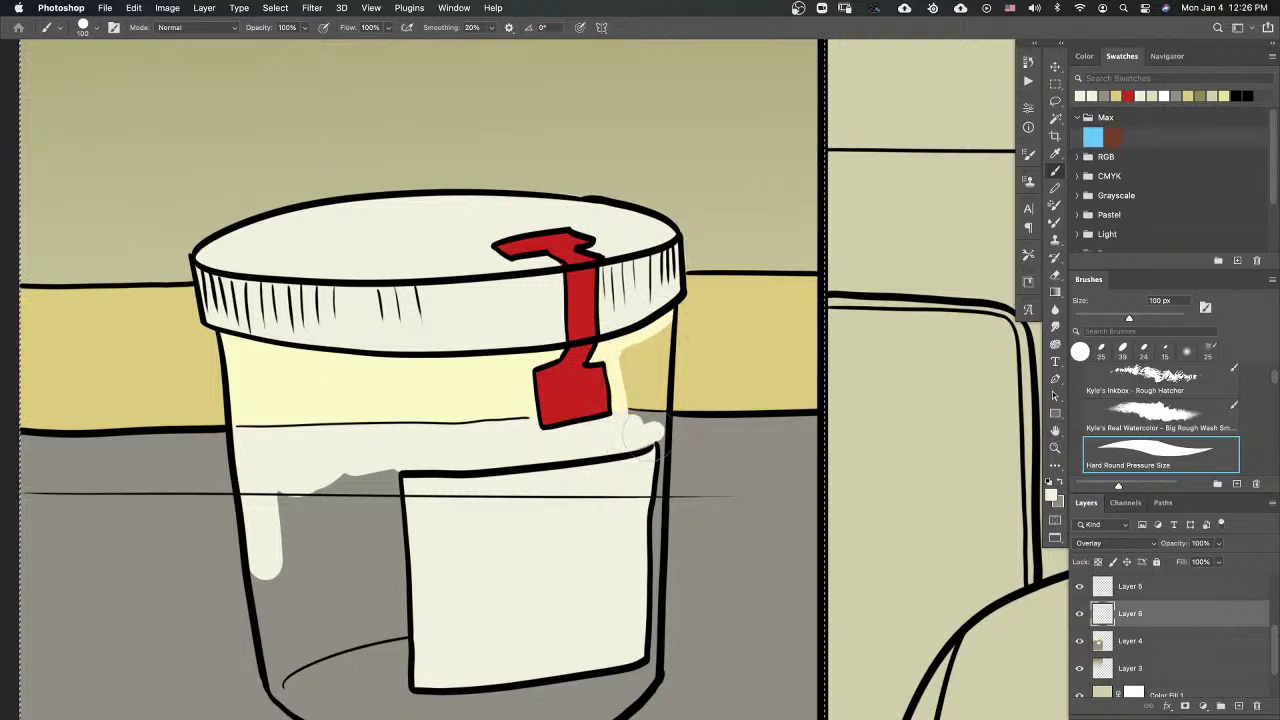
{"action": "mouse_move", "coordinate": [614, 346]}
{"action": "left_mouse_down"}
{"action": "mouse_move", "coordinate": [639, 376]}
{"action": "mouse_move", "coordinate": [667, 321]}
{"action": "mouse_move", "coordinate": [640, 432]}
{"action": "left_mouse_up"}
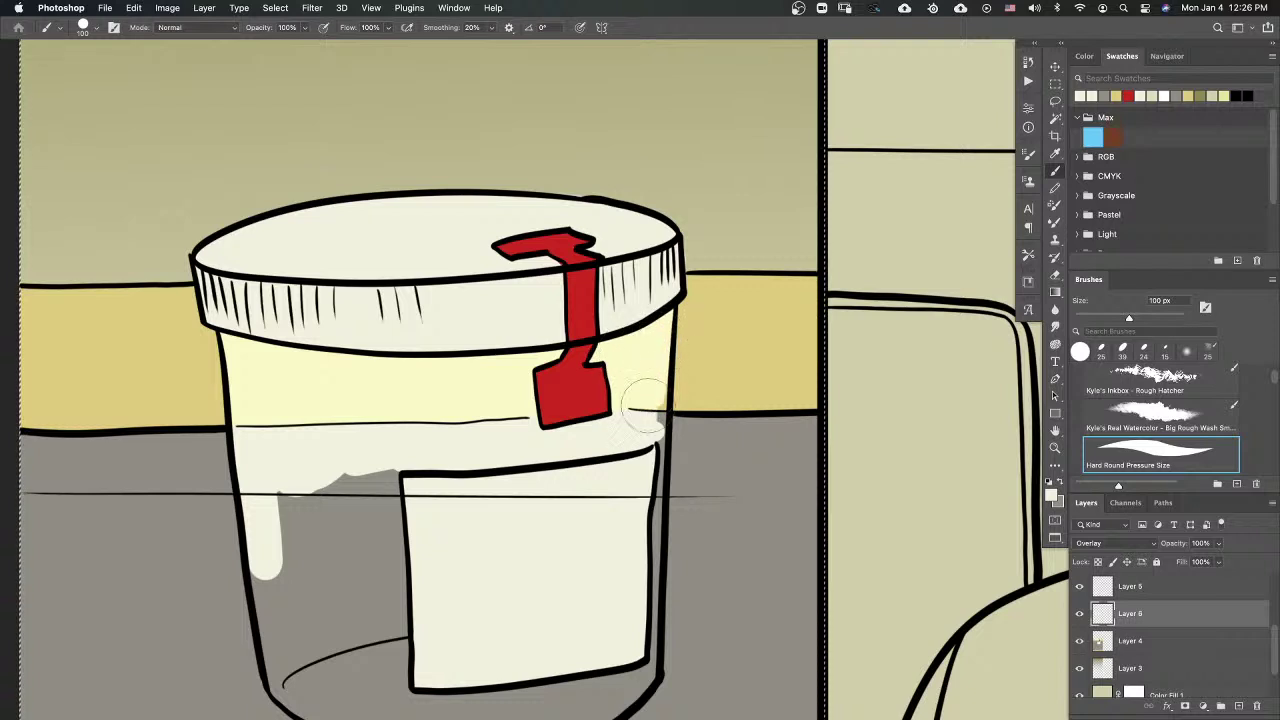
Step: Fill the rest of the jar's body with cream on the Overlay layer, around the label and down to the base
{"action": "scroll", "coordinate": [720, 486], "scroll_direction": "down", "scroll_amount": 5}
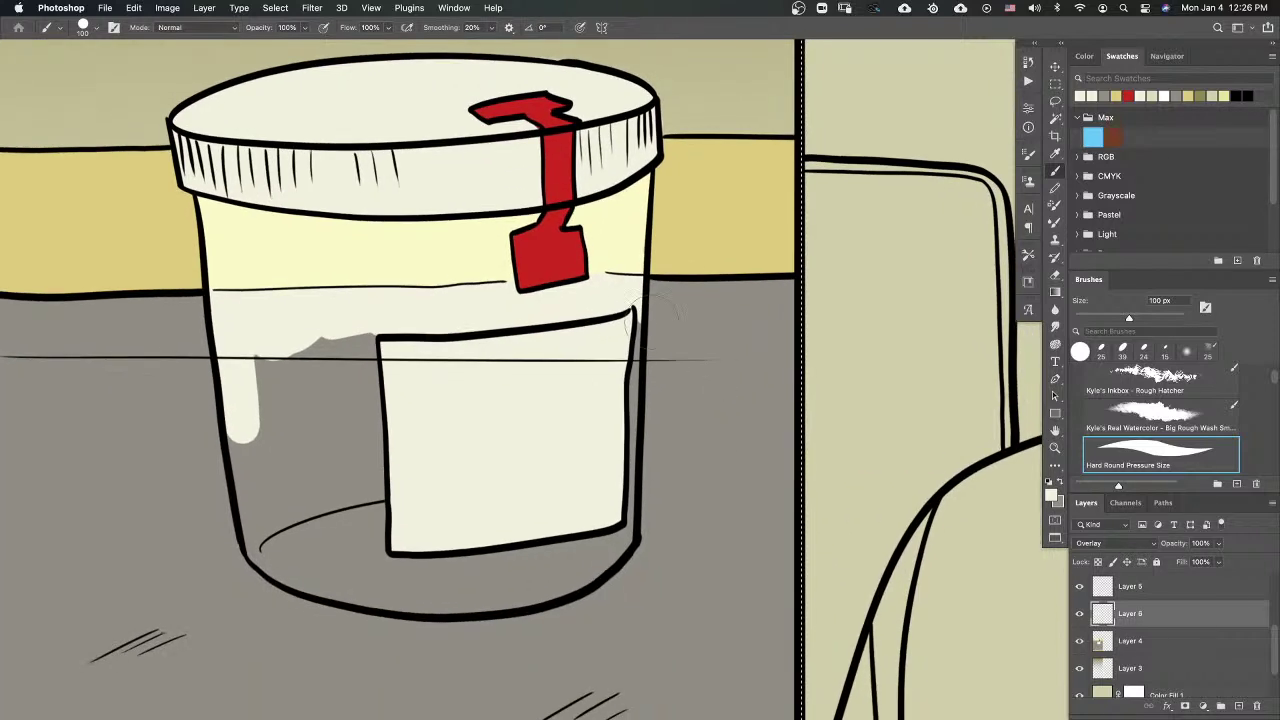
{"action": "left_click_drag", "start_coordinate": [629, 385], "coordinate": [624, 467]}
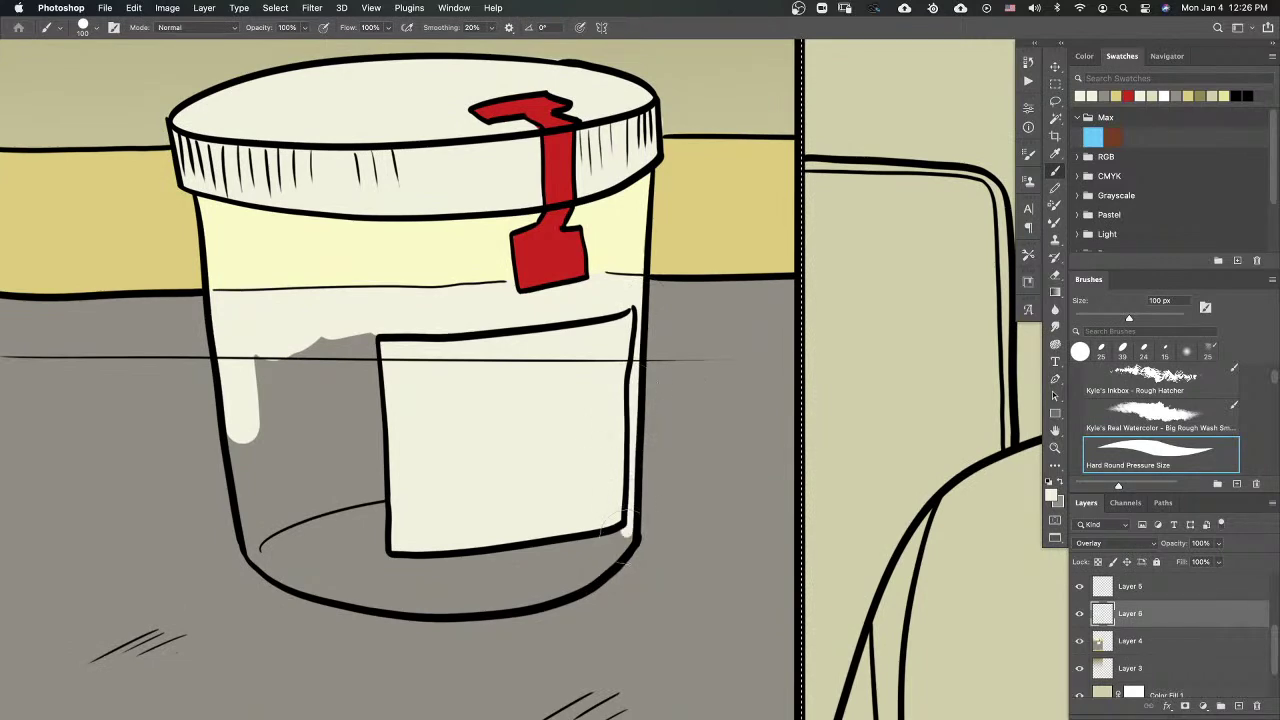
{"action": "mouse_move", "coordinate": [620, 545]}
{"action": "left_mouse_down"}
{"action": "mouse_move", "coordinate": [383, 561]}
{"action": "mouse_move", "coordinate": [471, 573]}
{"action": "mouse_move", "coordinate": [425, 584]}
{"action": "mouse_move", "coordinate": [605, 552]}
{"action": "mouse_move", "coordinate": [574, 576]}
{"action": "mouse_move", "coordinate": [491, 594]}
{"action": "left_mouse_up"}
{"action": "left_click_drag", "start_coordinate": [721, 514], "coordinate": [829, 504]}
{"action": "mouse_move", "coordinate": [475, 314]}
{"action": "left_mouse_down"}
{"action": "mouse_move", "coordinate": [475, 462]}
{"action": "mouse_move", "coordinate": [471, 429]}
{"action": "mouse_move", "coordinate": [485, 499]}
{"action": "mouse_move", "coordinate": [482, 447]}
{"action": "left_mouse_up"}
{"action": "mouse_move", "coordinate": [462, 530]}
{"action": "left_mouse_down"}
{"action": "mouse_move", "coordinate": [440, 340]}
{"action": "mouse_move", "coordinate": [395, 330]}
{"action": "mouse_move", "coordinate": [370, 450]}
{"action": "mouse_move", "coordinate": [352, 428]}
{"action": "mouse_move", "coordinate": [362, 527]}
{"action": "mouse_move", "coordinate": [440, 580]}
{"action": "mouse_move", "coordinate": [650, 580]}
{"action": "left_mouse_up"}
{"action": "mouse_move", "coordinate": [430, 437]}
{"action": "left_mouse_down"}
{"action": "mouse_move", "coordinate": [469, 565]}
{"action": "mouse_move", "coordinate": [404, 453]}
{"action": "mouse_move", "coordinate": [410, 552]}
{"action": "left_mouse_up"}
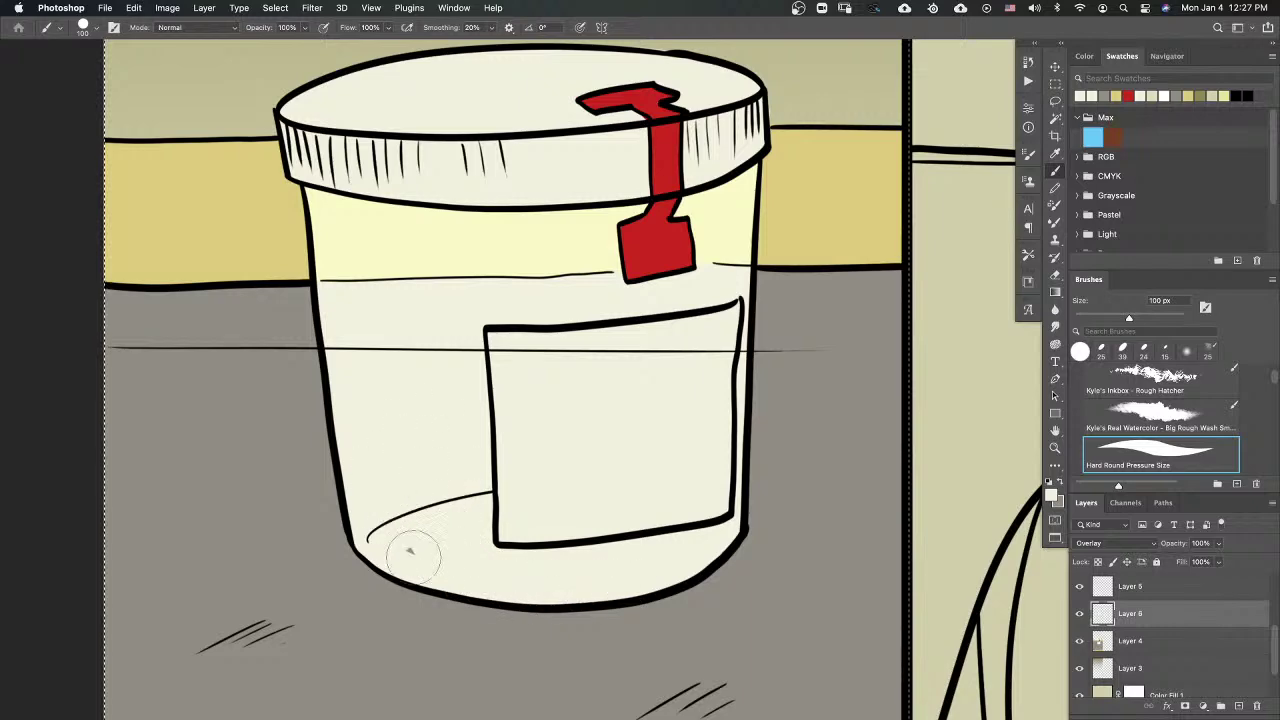
{"action": "scroll", "coordinate": [692, 477], "scroll_direction": "down", "scroll_amount": 6}
{"action": "scroll", "coordinate": [689, 472], "scroll_direction": "up", "scroll_amount": 2}
{"action": "scroll", "coordinate": [778, 488], "scroll_direction": "down", "scroll_amount": 4}
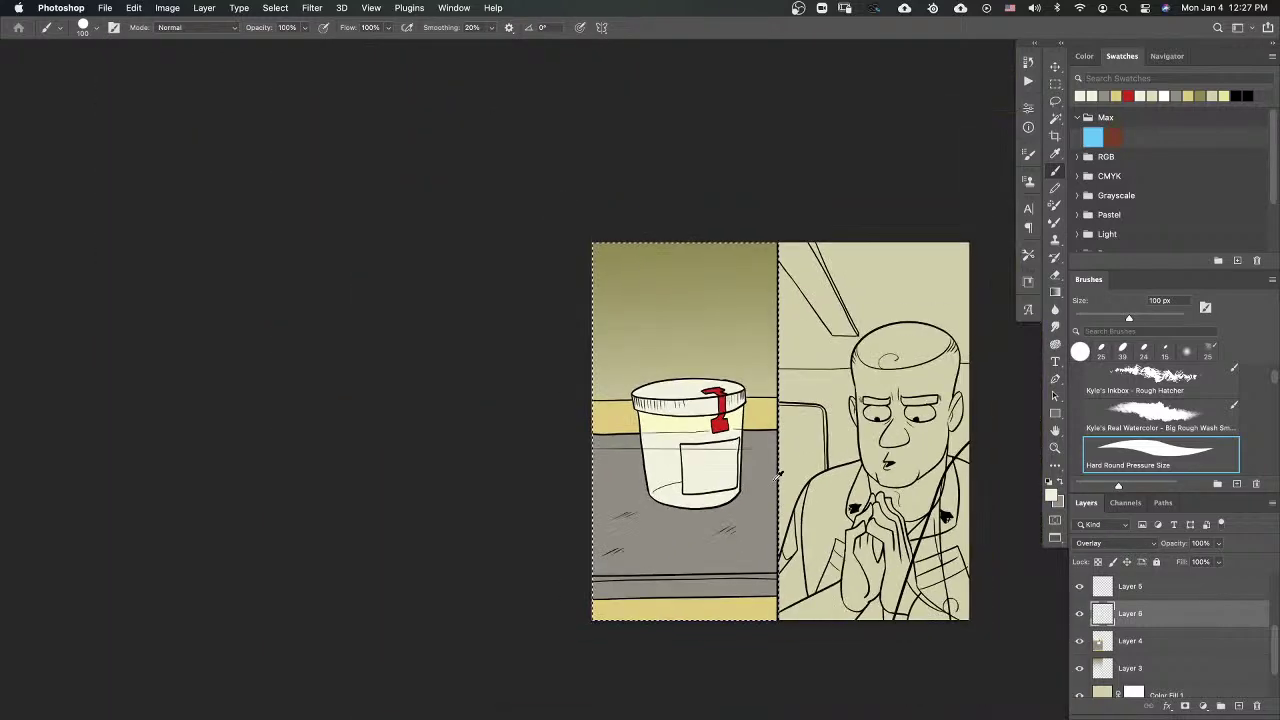
{"action": "scroll", "coordinate": [770, 469], "scroll_direction": "up", "scroll_amount": 3}
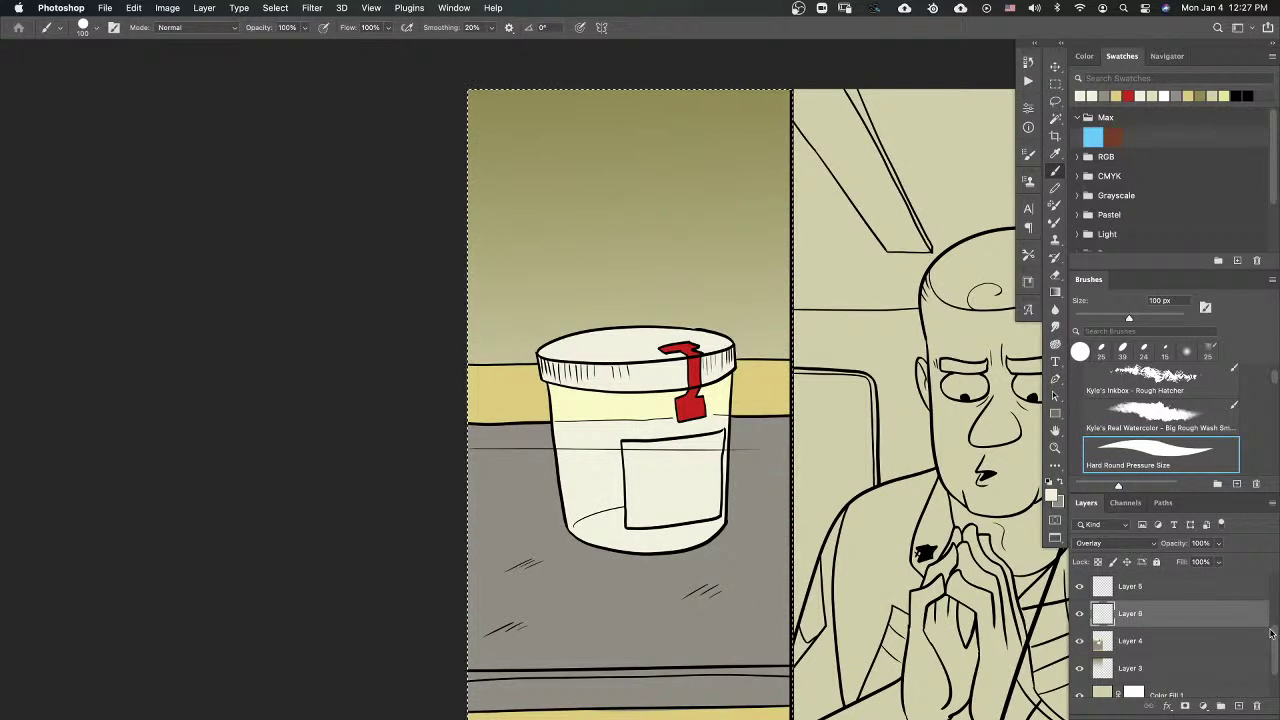
Step: On the Middleground Ink layer, draw rows of black writing lines across the jar's label with a 25 px brush
{"action": "scroll", "coordinate": [1271, 633], "scroll_direction": "down", "scroll_amount": 5}
{"action": "left_click", "coordinate": [1147, 613]}
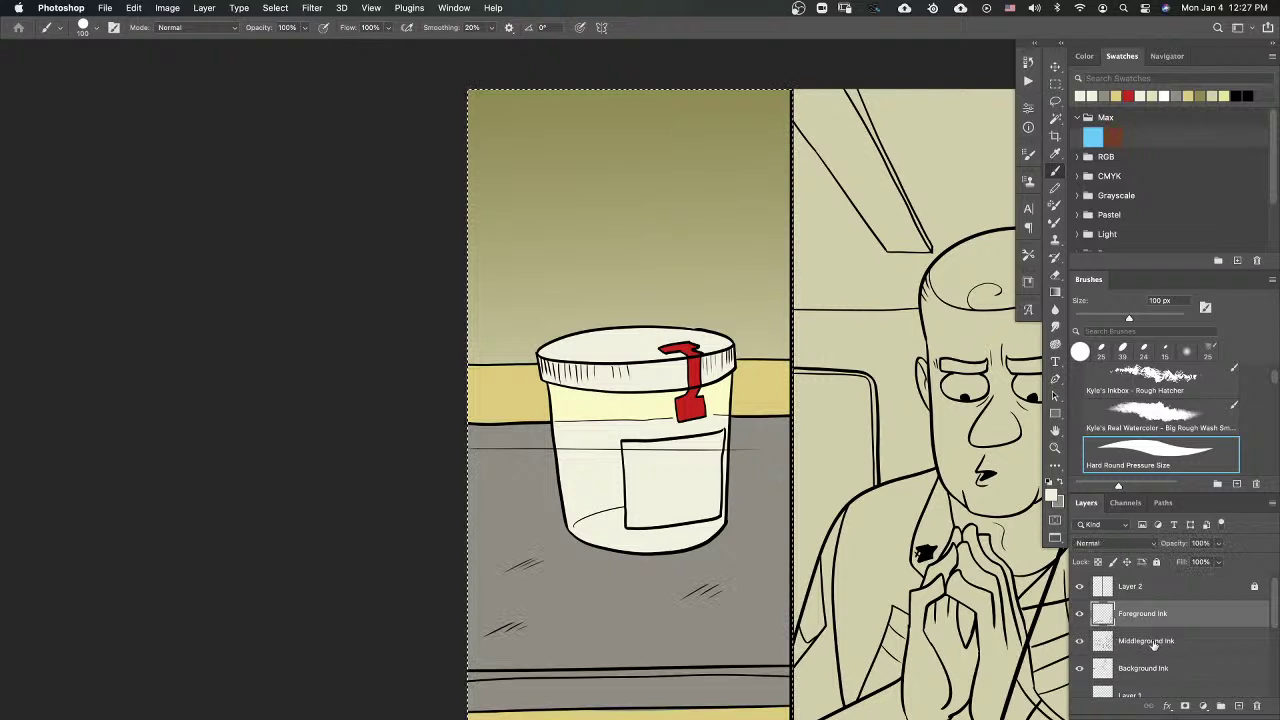
{"action": "left_click", "coordinate": [1104, 641]}
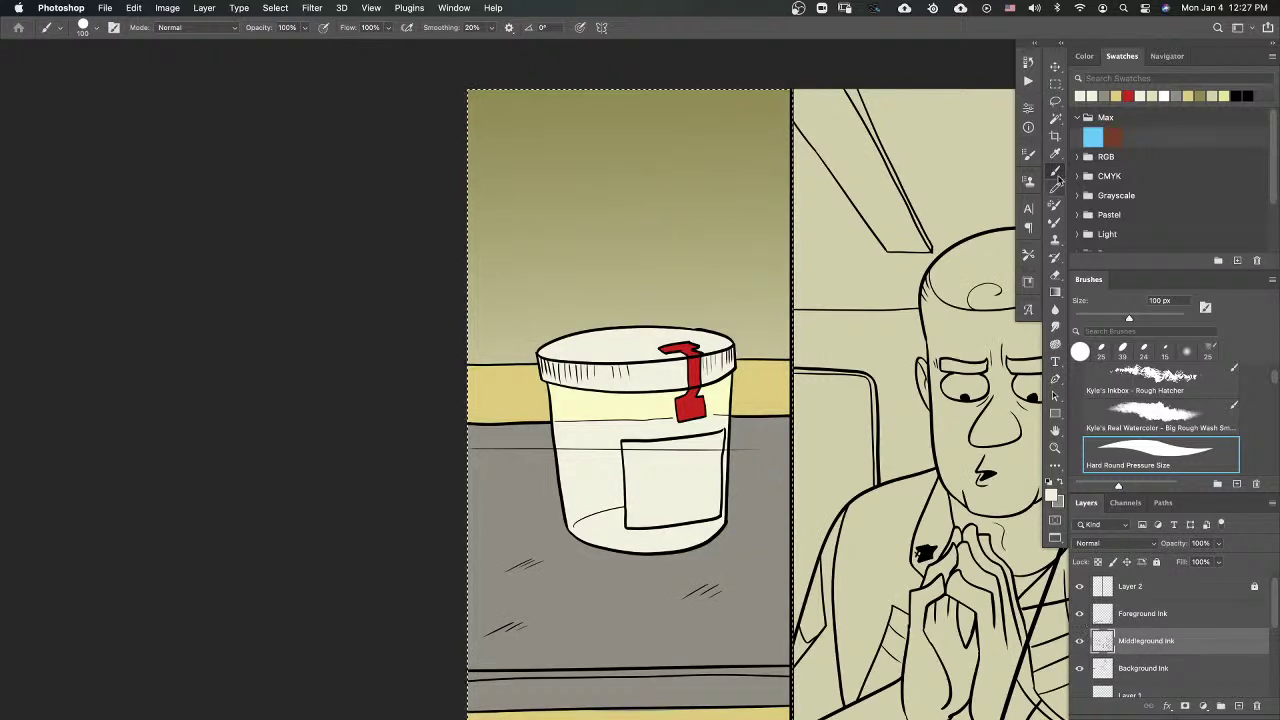
{"action": "left_click", "coordinate": [1049, 484]}
{"action": "left_click", "coordinate": [1101, 351]}
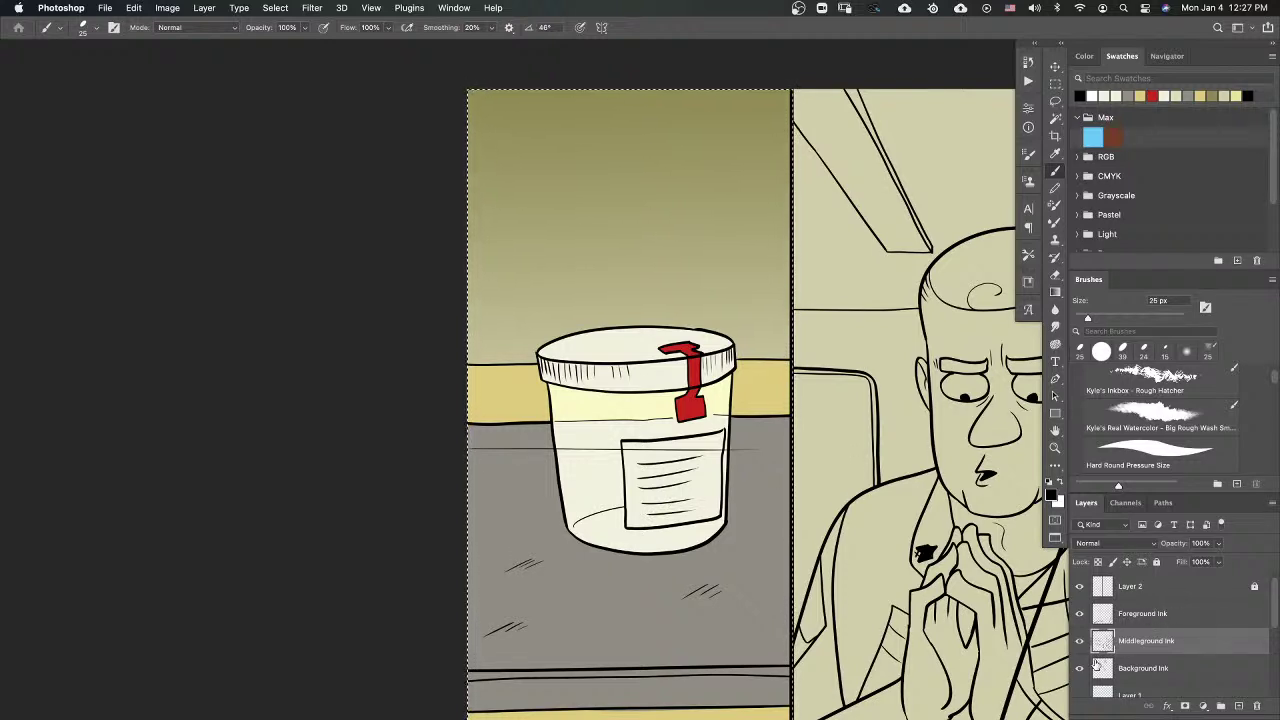
Step: On the Background Ink layer, erase the thin counter line where it crosses the jar's label with a 20 px eraser
{"action": "left_click", "coordinate": [1146, 669]}
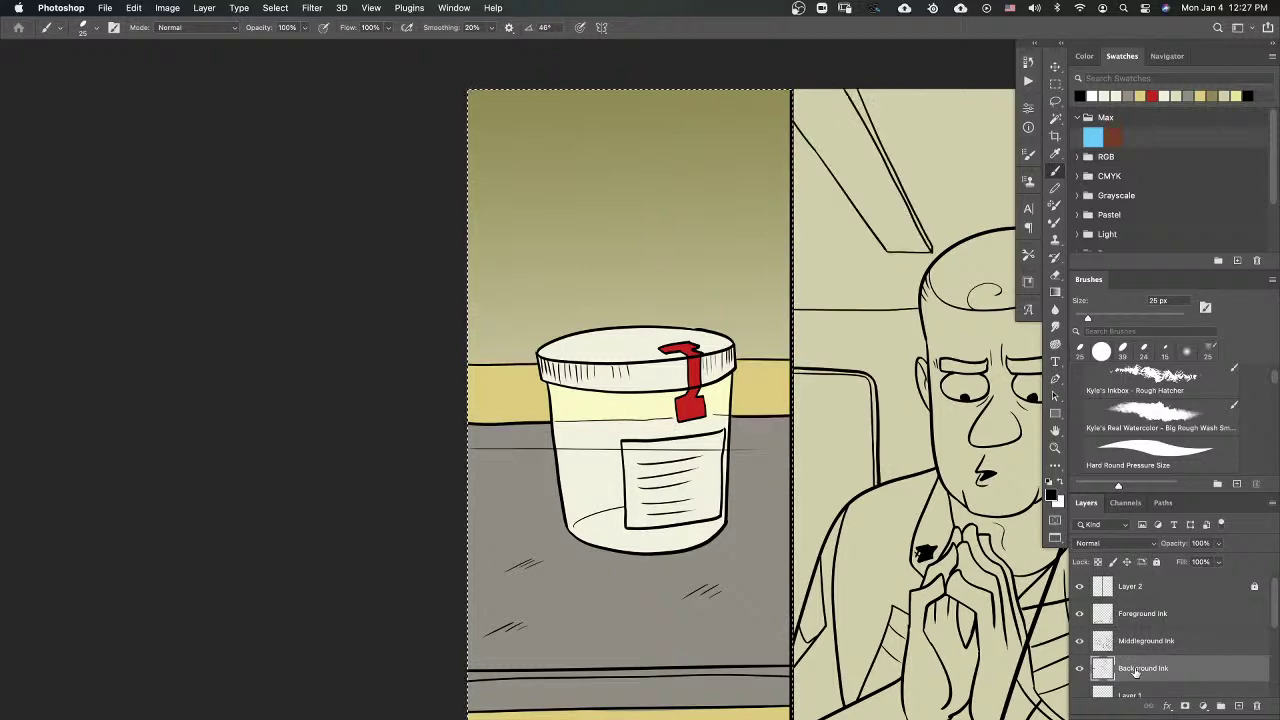
{"action": "left_click", "coordinate": [1055, 276]}
{"action": "scroll", "coordinate": [707, 458], "scroll_direction": "up", "scroll_amount": 4}
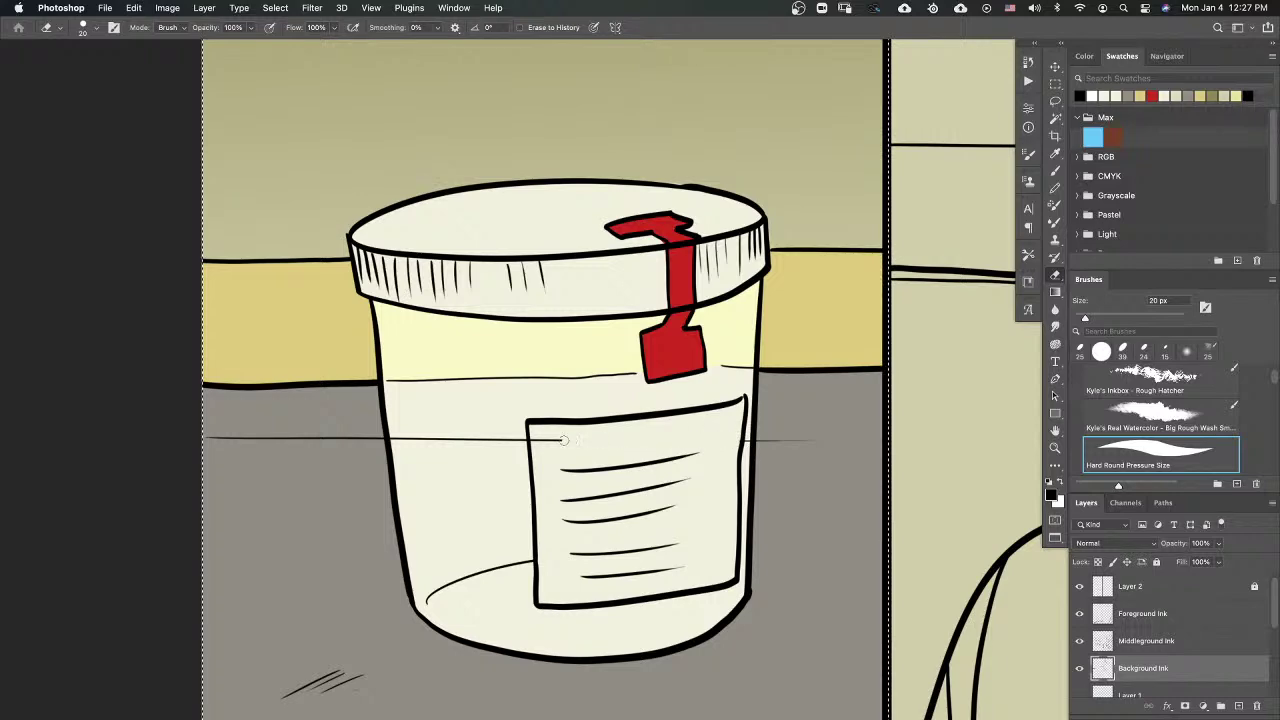
{"action": "scroll", "coordinate": [811, 532], "scroll_direction": "down", "scroll_amount": 5}
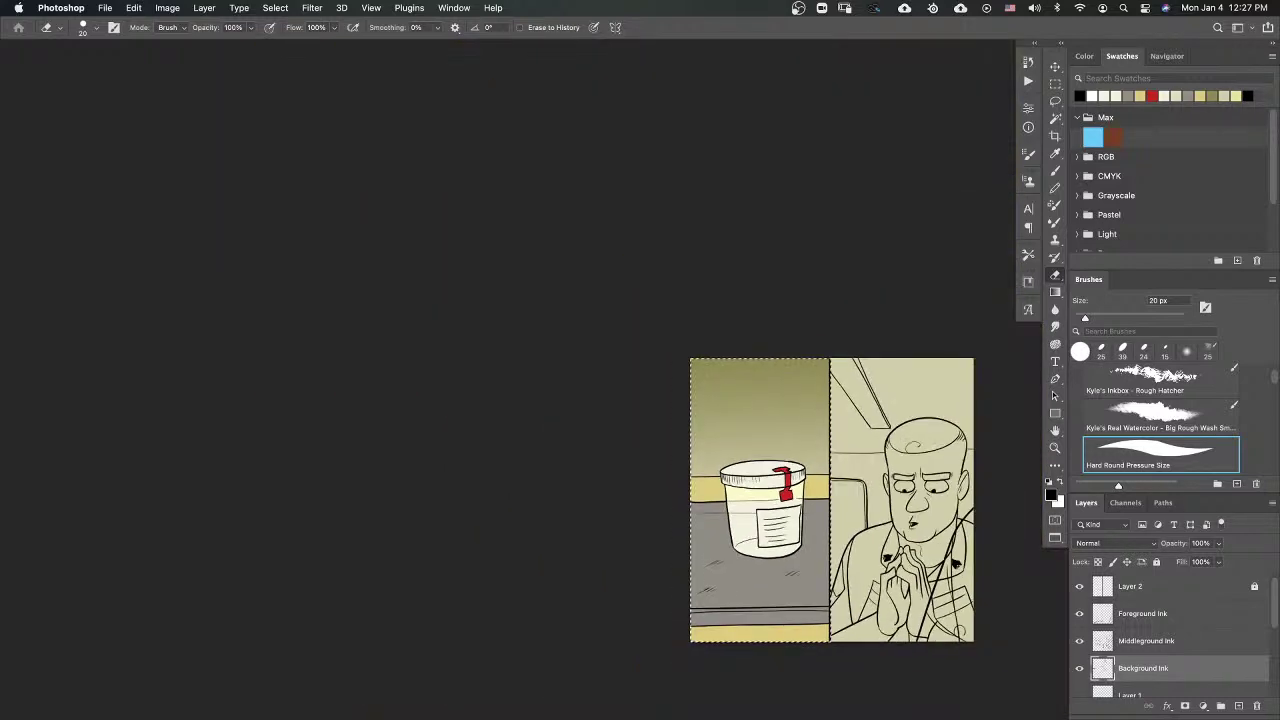
{"action": "left_click_drag", "start_coordinate": [893, 577], "coordinate": [783, 530]}
{"action": "scroll", "coordinate": [682, 503], "scroll_direction": "up", "scroll_amount": 5}
{"action": "scroll", "coordinate": [682, 503], "scroll_direction": "down", "scroll_amount": 5}
{"action": "scroll", "coordinate": [745, 472], "scroll_direction": "up", "scroll_amount": 5}
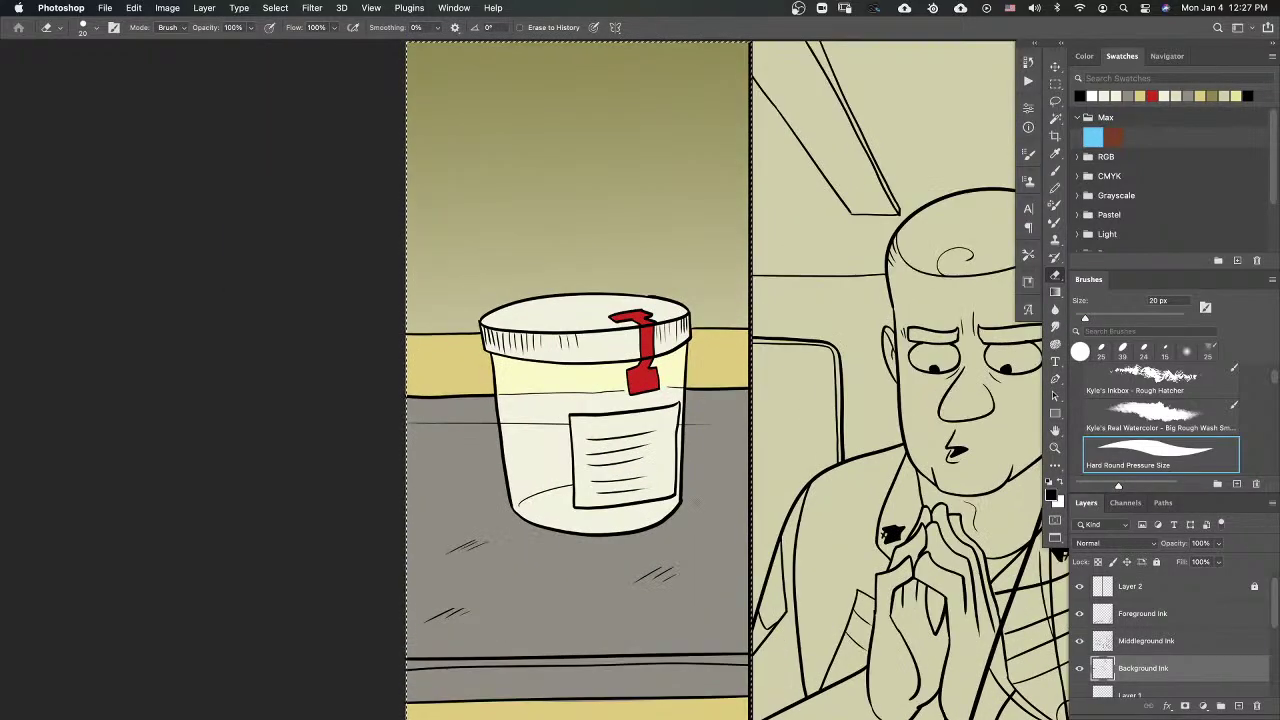
Step: Replace the selection with a rectangular marquee around the whole panel of the man
{"action": "left_click_drag", "start_coordinate": [746, 472], "coordinate": [556, 416]}
{"action": "mouse_move", "coordinate": [716, 368]}
{"action": "left_mouse_down"}
{"action": "mouse_move", "coordinate": [703, 478]}
{"action": "mouse_move", "coordinate": [809, 410]}
{"action": "mouse_move", "coordinate": [651, 436]}
{"action": "left_mouse_up"}
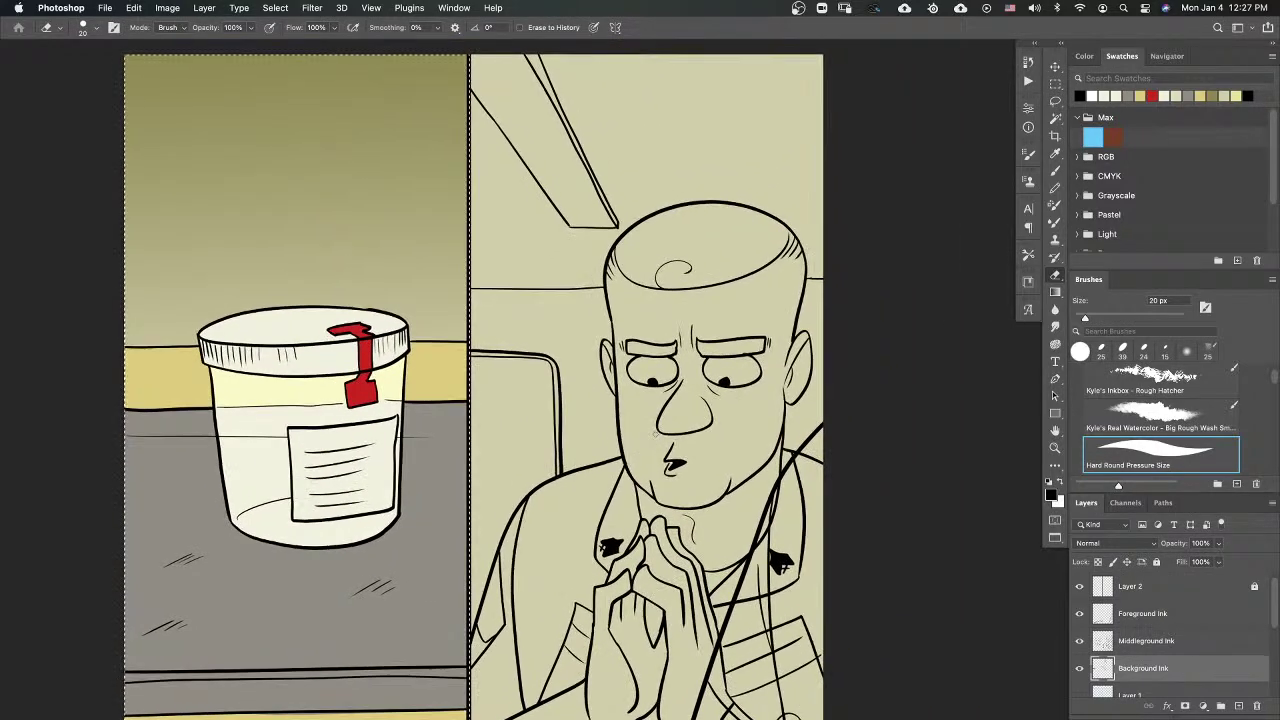
{"action": "key", "text": "m"}
{"action": "mouse_move", "coordinate": [822, 58]}
{"action": "left_mouse_down"}
{"action": "mouse_move", "coordinate": [645, 110]}
{"action": "mouse_move", "coordinate": [502, 690]}
{"action": "mouse_move", "coordinate": [485, 710]}
{"action": "mouse_move", "coordinate": [469, 686]}
{"action": "left_mouse_up"}
{"action": "left_click_drag", "start_coordinate": [696, 450], "coordinate": [620, 450]}
{"action": "left_click_drag", "start_coordinate": [791, 453], "coordinate": [711, 463]}
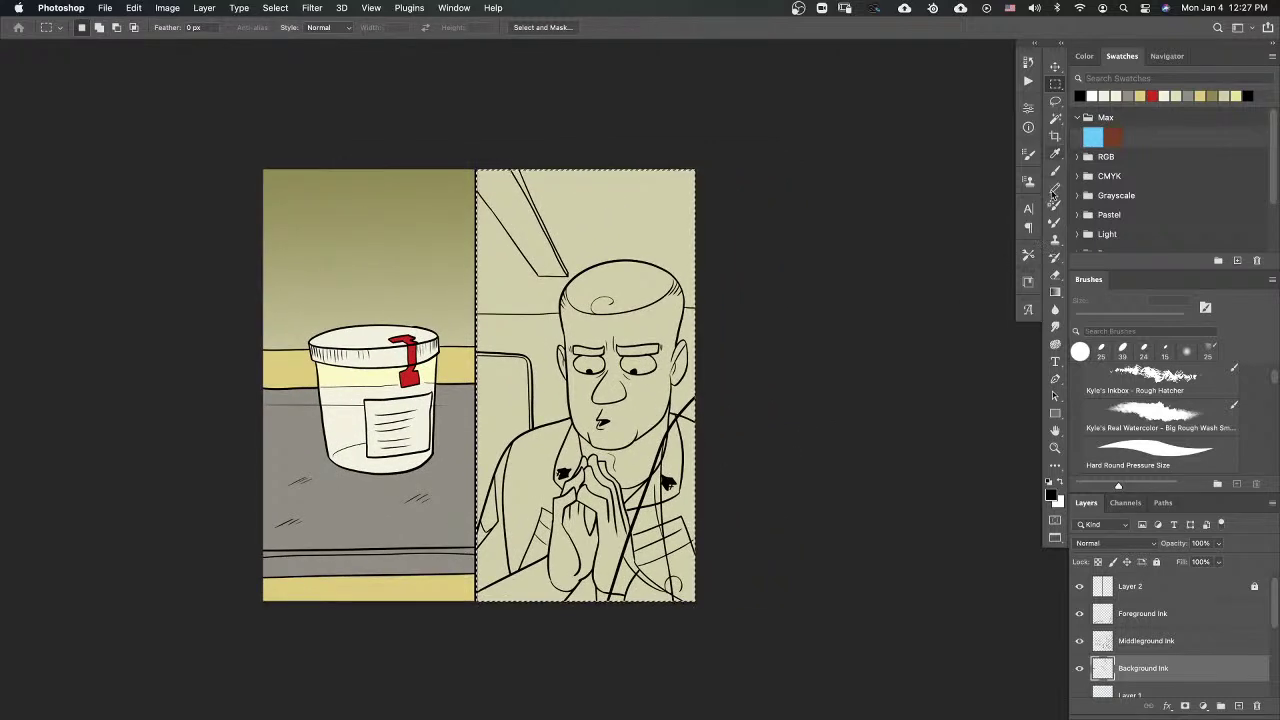
Step: On Layer 3, fill the man's panel with a gradient fading downward from pale cream #fffce3
{"action": "left_click", "coordinate": [1055, 293]}
{"action": "left_click", "coordinate": [1062, 505]}
{"action": "left_click", "coordinate": [649, 220]}
{"action": "left_click", "coordinate": [828, 374]}
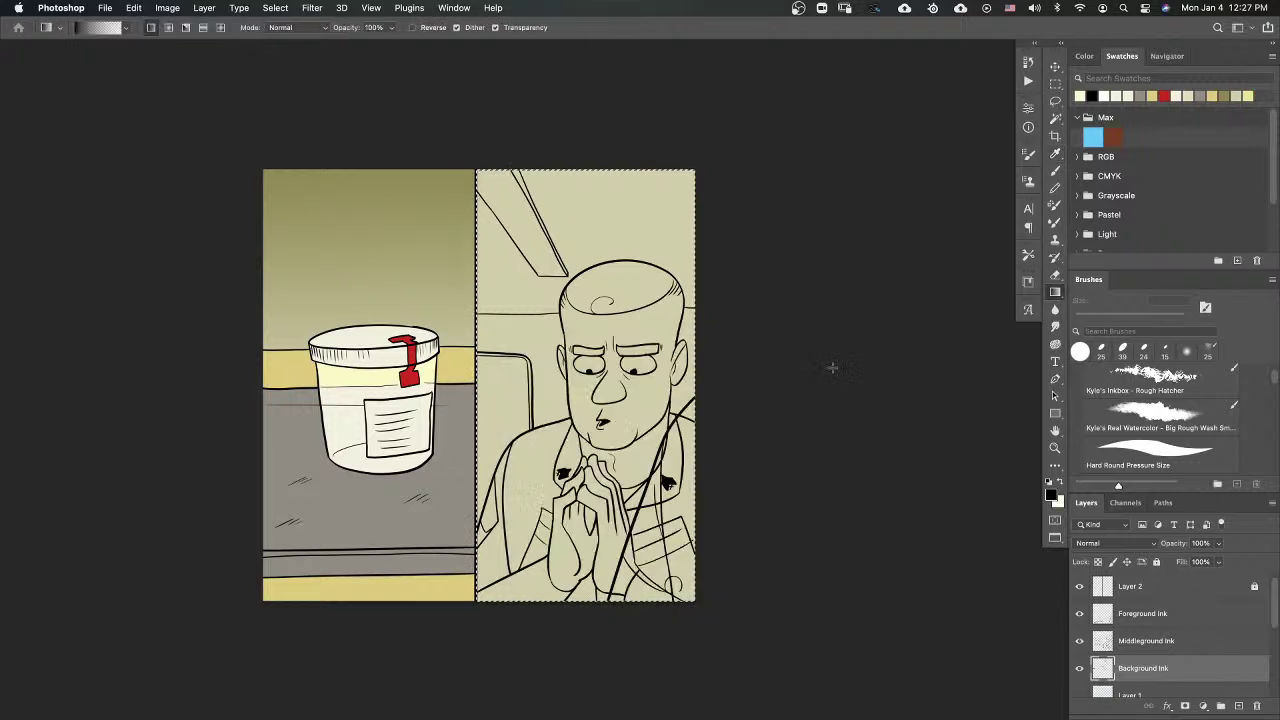
{"action": "scroll", "coordinate": [1262, 601], "scroll_direction": "down", "scroll_amount": 5}
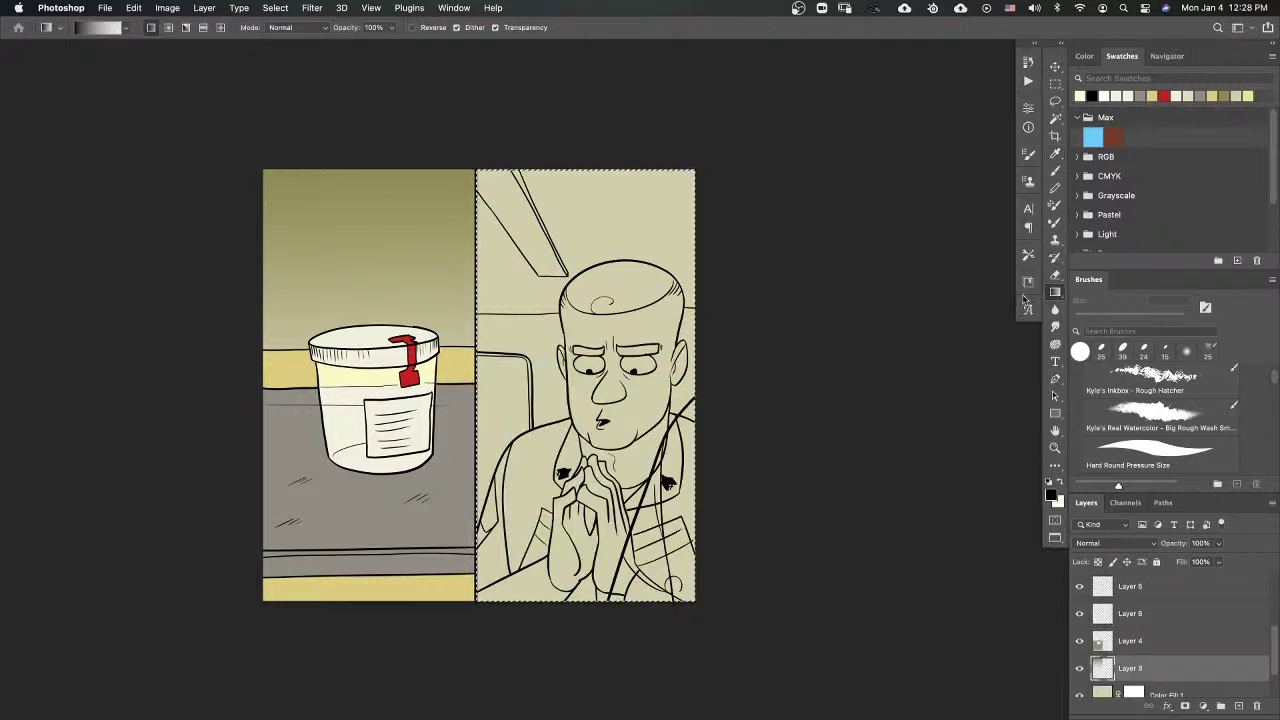
{"action": "left_click", "coordinate": [1062, 479]}
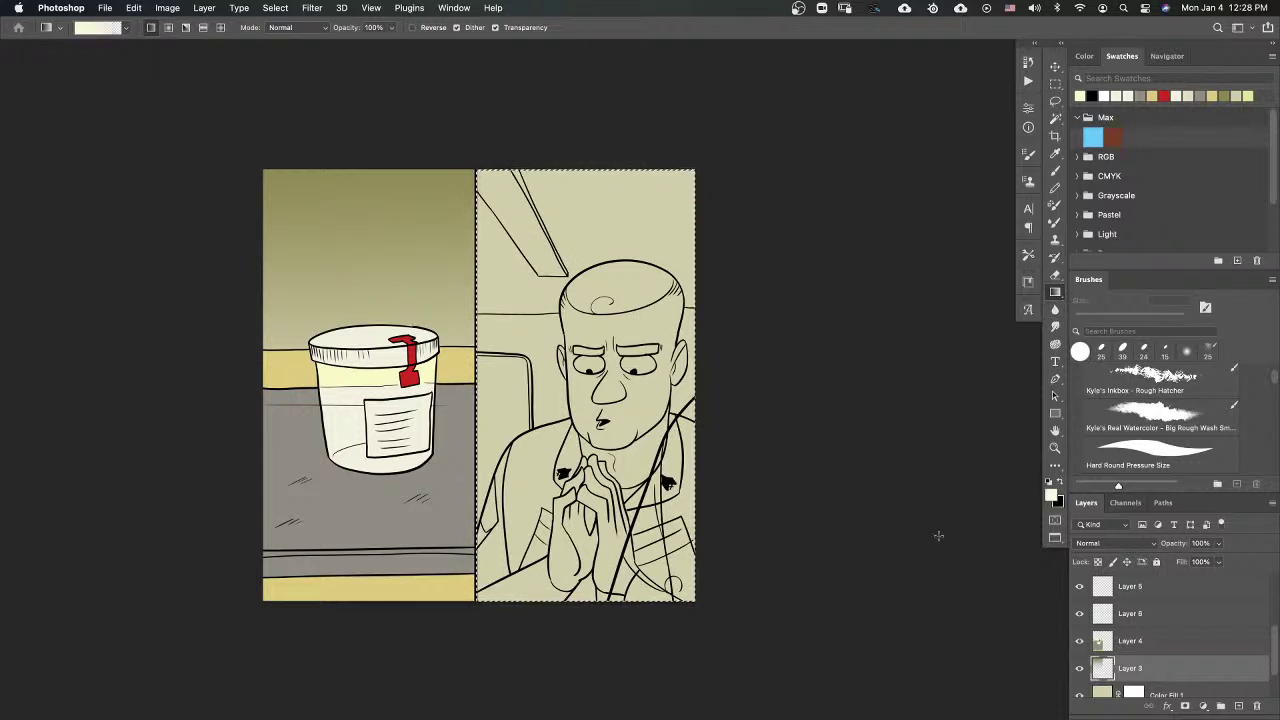
{"action": "left_click", "coordinate": [1052, 494]}
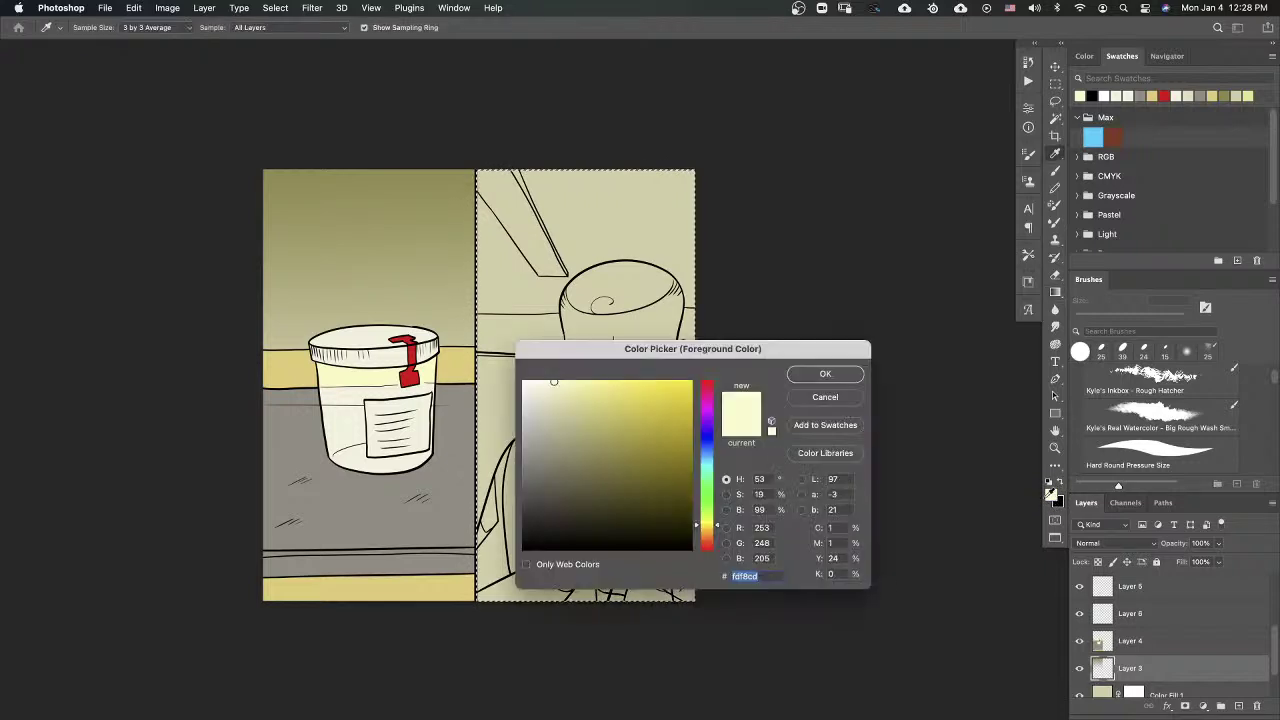
{"action": "key", "text": "Return"}
{"action": "key", "text": "g"}
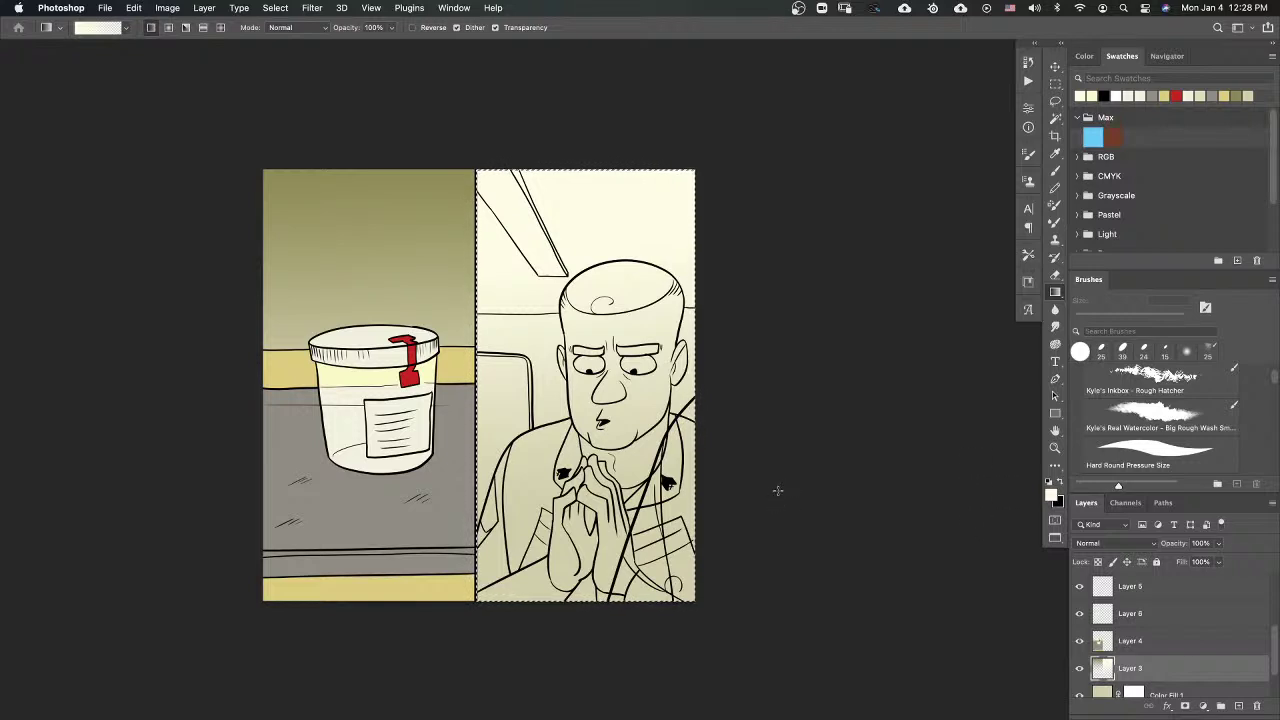
Step: Set the foreground to a greyish olive and add a gradient fading upward from the base of the man's panel
{"action": "left_click", "coordinate": [1053, 493]}
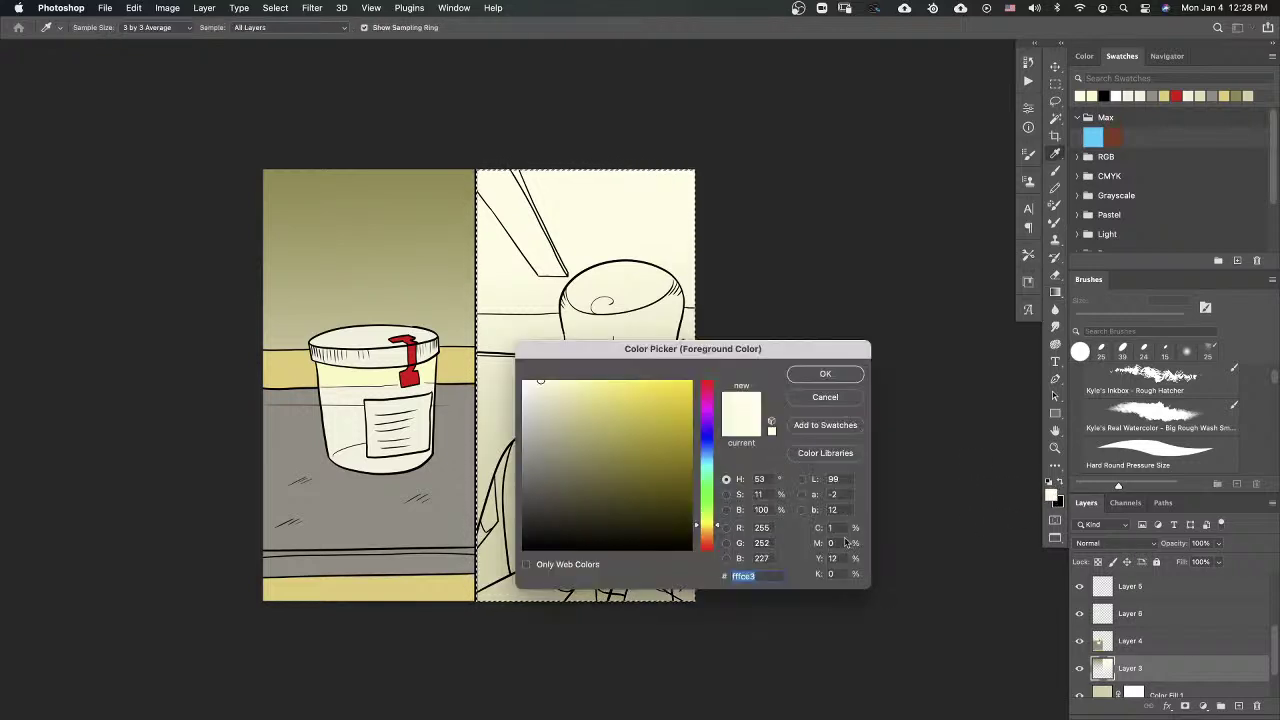
{"action": "left_click", "coordinate": [818, 379]}
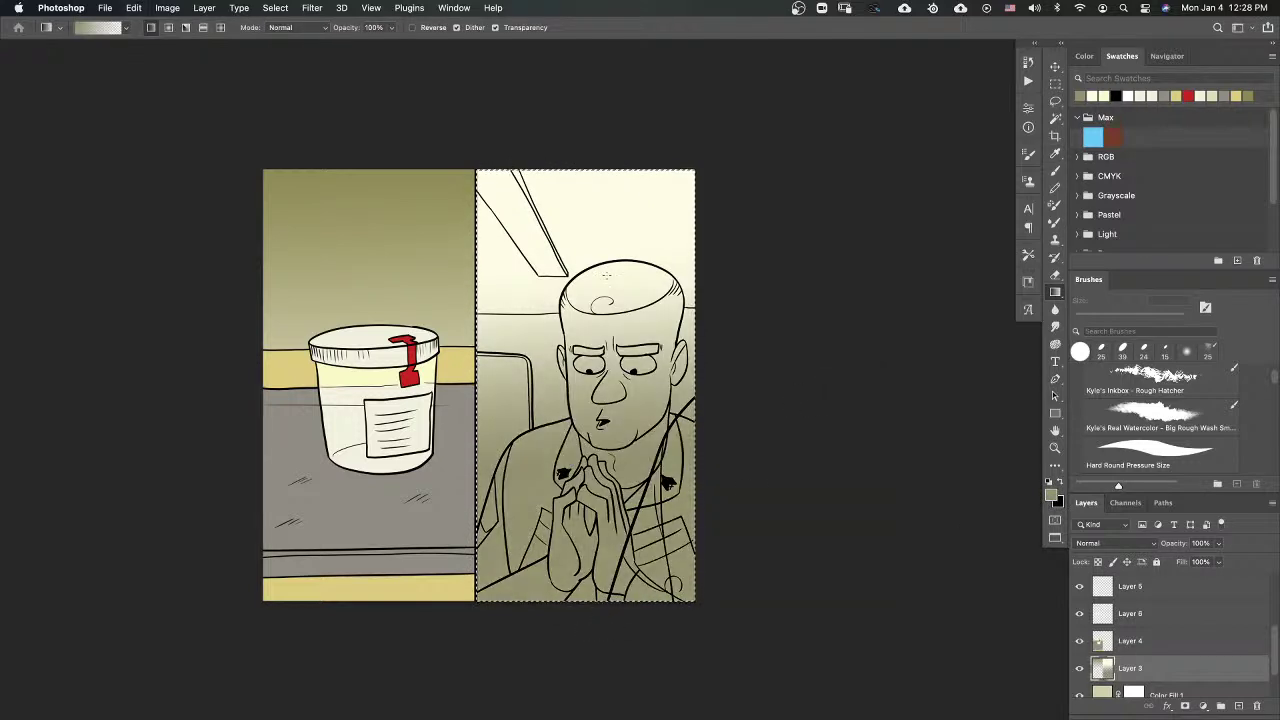
{"action": "left_click_drag", "start_coordinate": [582, 322], "coordinate": [610, 468]}
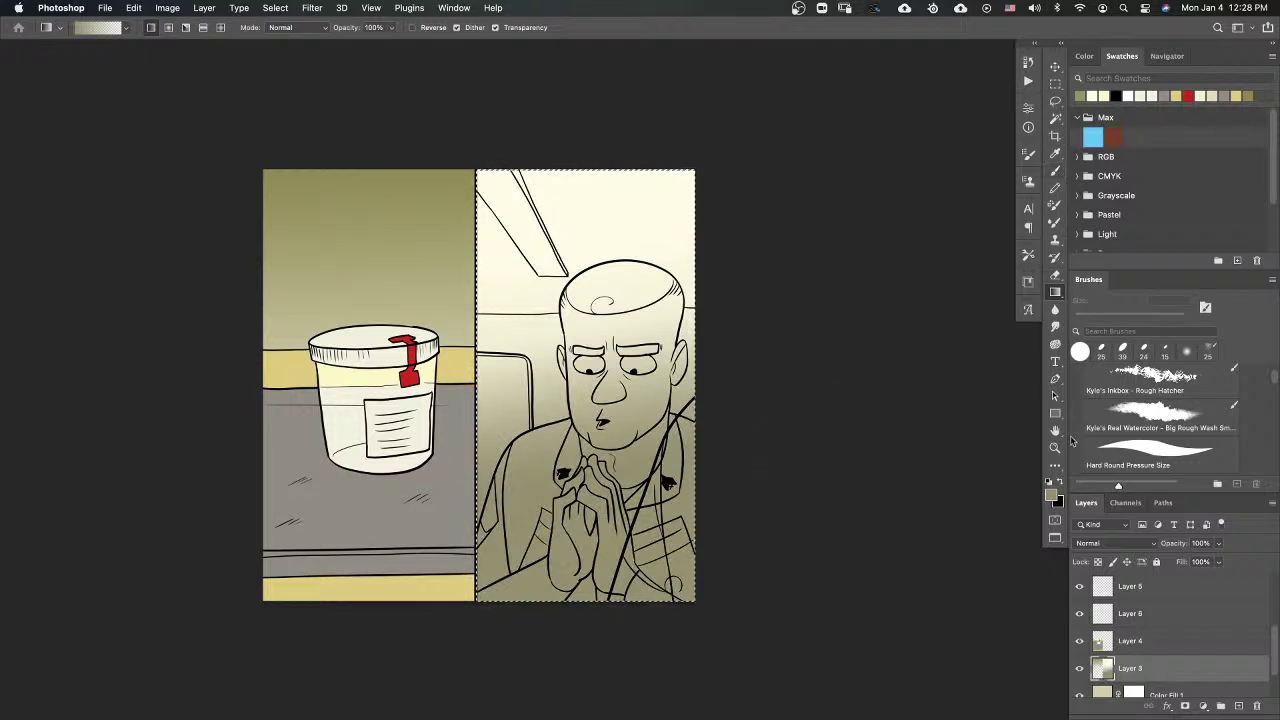
Step: Make Layer 4 active, set the foreground colour to white and choose the Hard Round Pressure Size brush
{"action": "left_click_drag", "start_coordinate": [1271, 646], "coordinate": [1270, 630]}
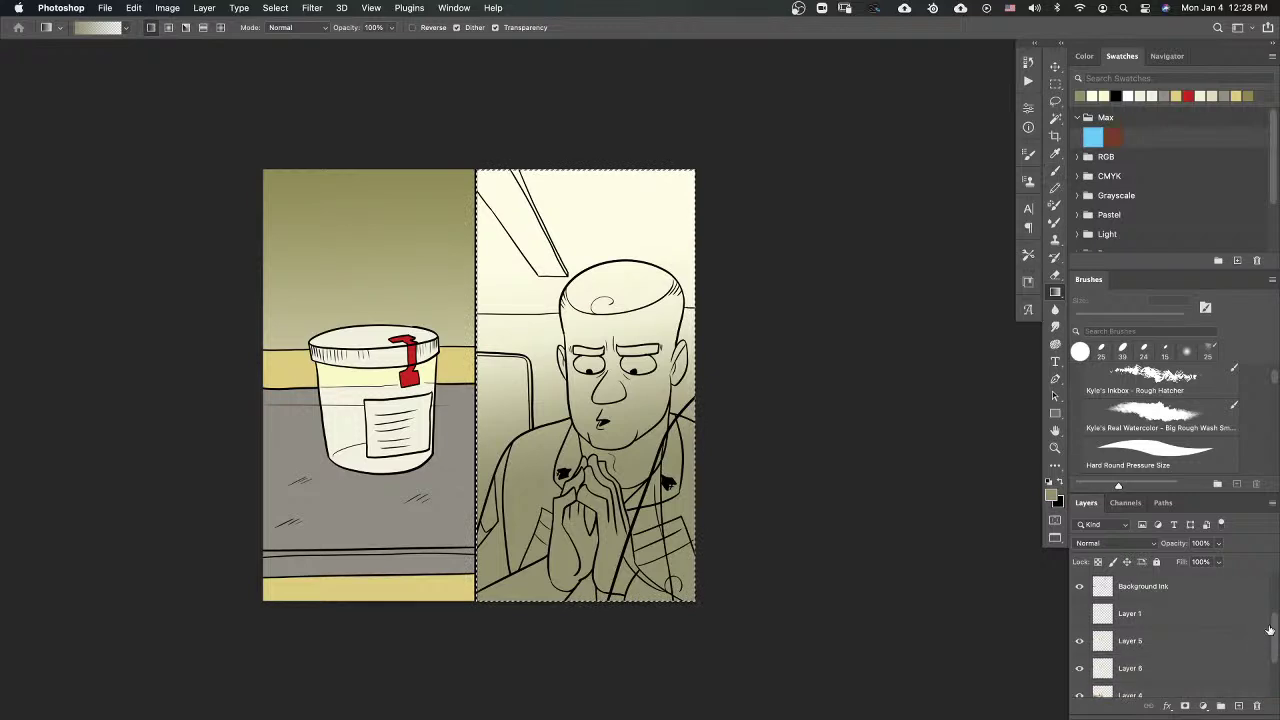
{"action": "left_click", "coordinate": [1171, 688]}
{"action": "left_click", "coordinate": [1079, 656]}
{"action": "left_click", "coordinate": [1079, 656]}
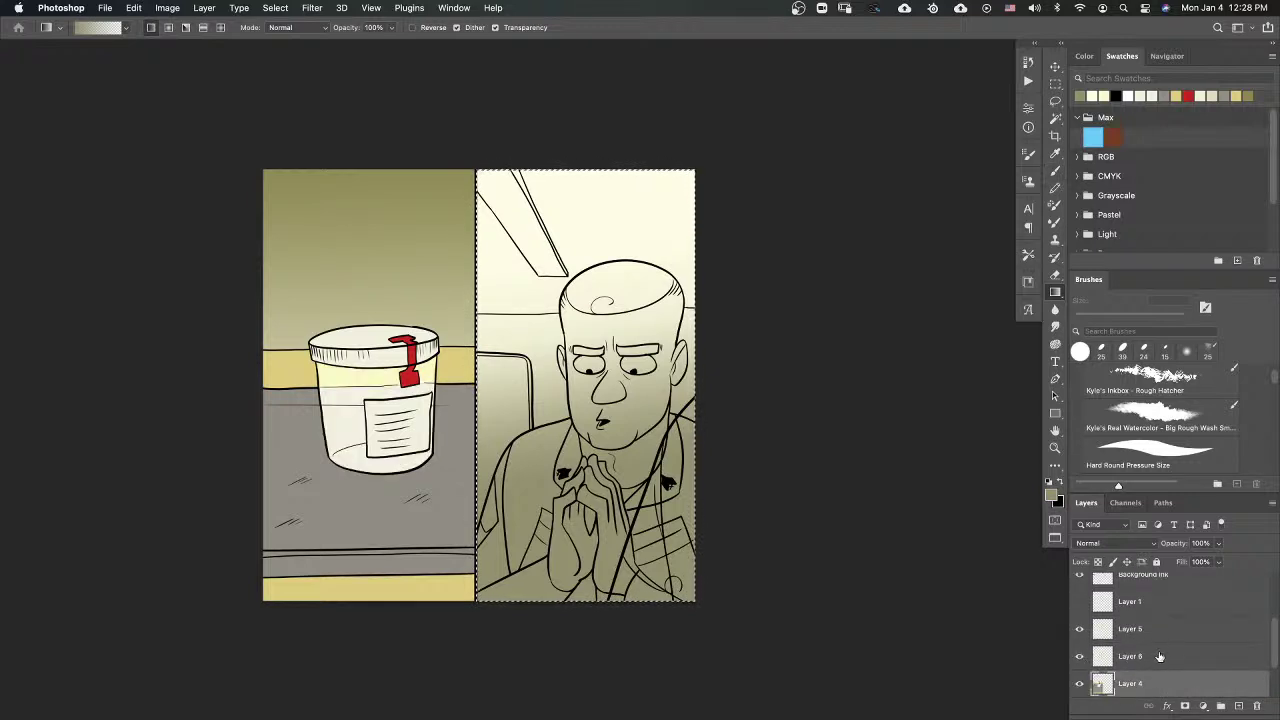
{"action": "left_click", "coordinate": [1048, 481]}
{"action": "key", "text": "x"}
{"action": "scroll", "coordinate": [507, 187], "scroll_direction": "up", "scroll_amount": 3}
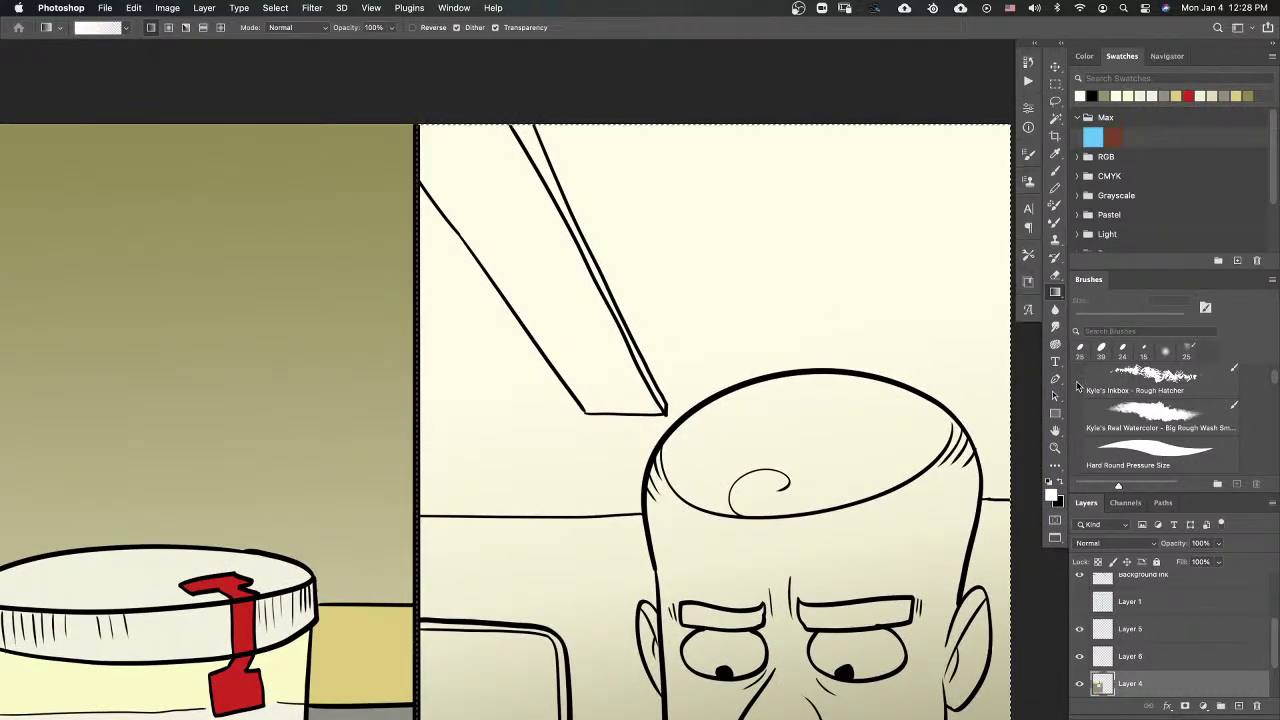
{"action": "key", "text": "b"}
{"action": "left_click", "coordinate": [1150, 452]}
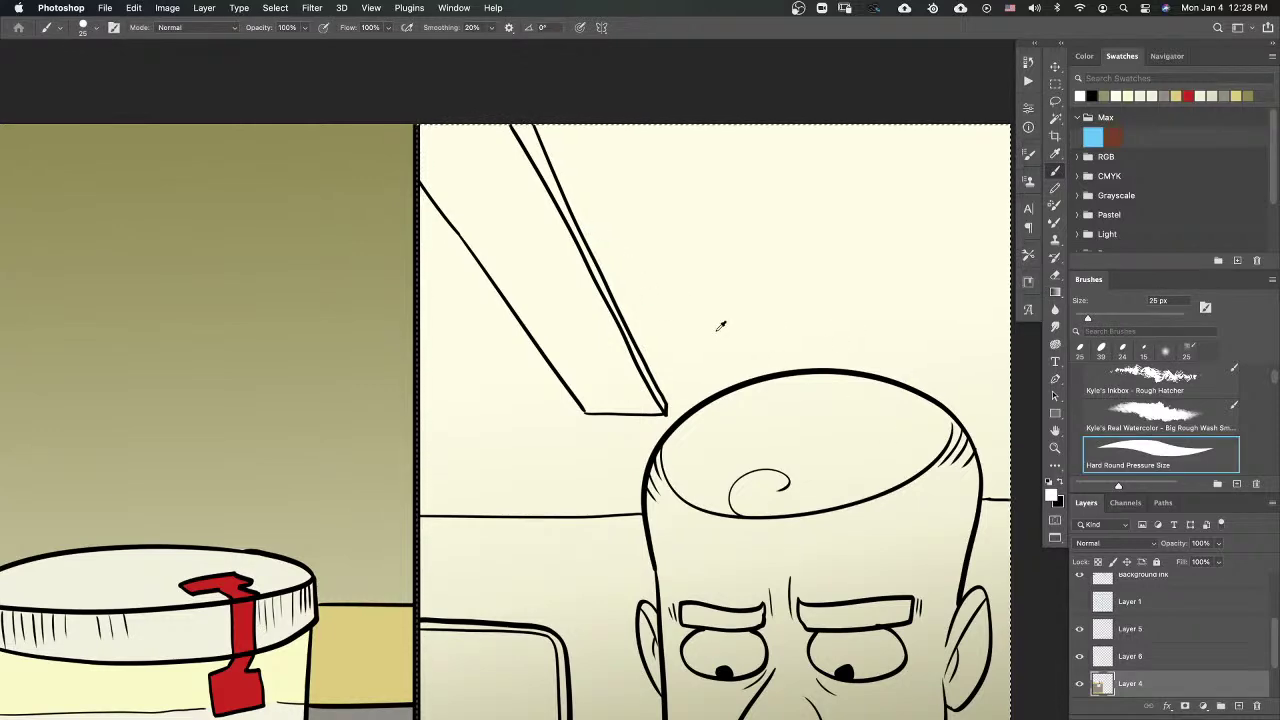
Step: Paint the face of the ceiling light in the man's panel white with a 152 px brush
{"action": "mouse_move", "coordinate": [748, 333]}
{"action": "left_mouse_down"}
{"action": "mouse_move", "coordinate": [613, 337]}
{"action": "mouse_move", "coordinate": [660, 317]}
{"action": "left_mouse_up"}
{"action": "mouse_move", "coordinate": [308, 145]}
{"action": "left_mouse_down"}
{"action": "mouse_move", "coordinate": [357, 210]}
{"action": "mouse_move", "coordinate": [344, 133]}
{"action": "mouse_move", "coordinate": [403, 228]}
{"action": "mouse_move", "coordinate": [381, 158]}
{"action": "mouse_move", "coordinate": [437, 280]}
{"action": "mouse_move", "coordinate": [388, 165]}
{"action": "mouse_move", "coordinate": [488, 365]}
{"action": "left_mouse_up"}
{"action": "key", "text": "ctrl+z"}
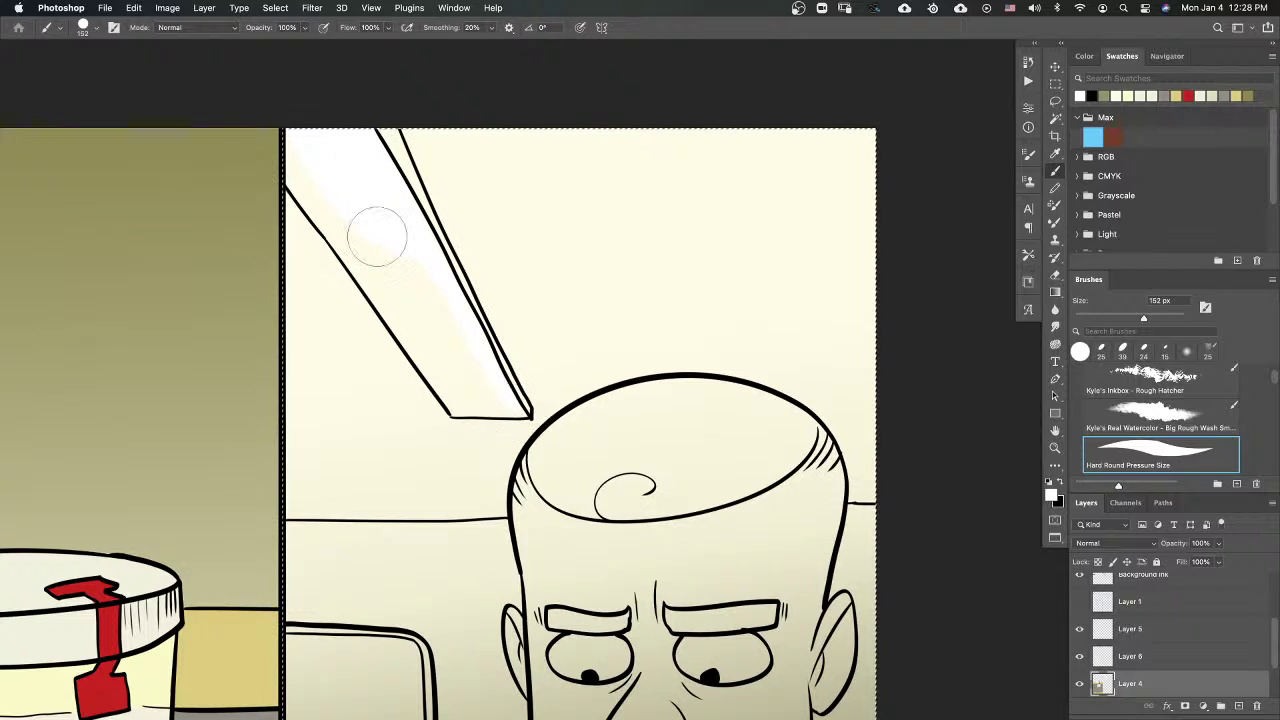
{"action": "mouse_move", "coordinate": [305, 183]}
{"action": "left_mouse_down"}
{"action": "mouse_move", "coordinate": [402, 311]}
{"action": "mouse_move", "coordinate": [353, 247]}
{"action": "mouse_move", "coordinate": [372, 258]}
{"action": "mouse_move", "coordinate": [384, 235]}
{"action": "mouse_move", "coordinate": [420, 292]}
{"action": "mouse_move", "coordinate": [428, 284]}
{"action": "mouse_move", "coordinate": [477, 373]}
{"action": "mouse_move", "coordinate": [399, 318]}
{"action": "mouse_move", "coordinate": [411, 340]}
{"action": "mouse_move", "coordinate": [385, 305]}
{"action": "mouse_move", "coordinate": [454, 402]}
{"action": "mouse_move", "coordinate": [471, 405]}
{"action": "mouse_move", "coordinate": [445, 363]}
{"action": "mouse_move", "coordinate": [477, 402]}
{"action": "mouse_move", "coordinate": [511, 411]}
{"action": "mouse_move", "coordinate": [478, 408]}
{"action": "left_mouse_up"}
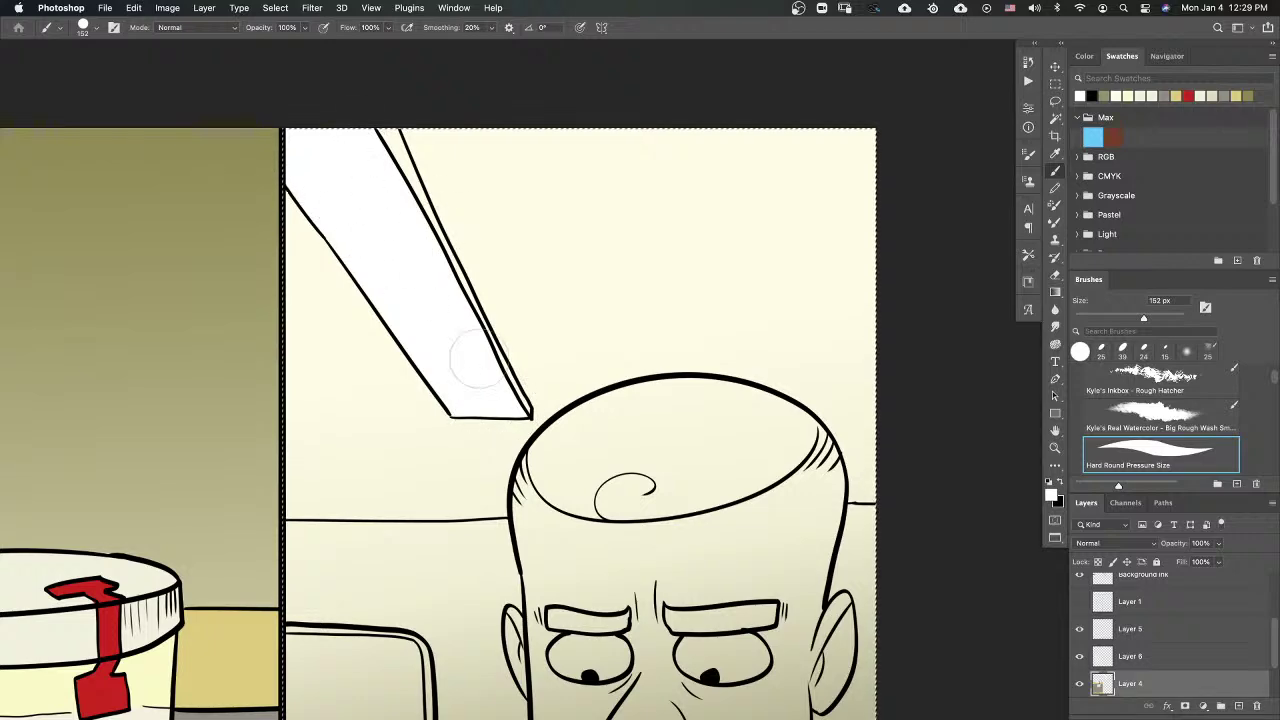
{"action": "scroll", "coordinate": [506, 403], "scroll_direction": "down", "scroll_amount": 5}
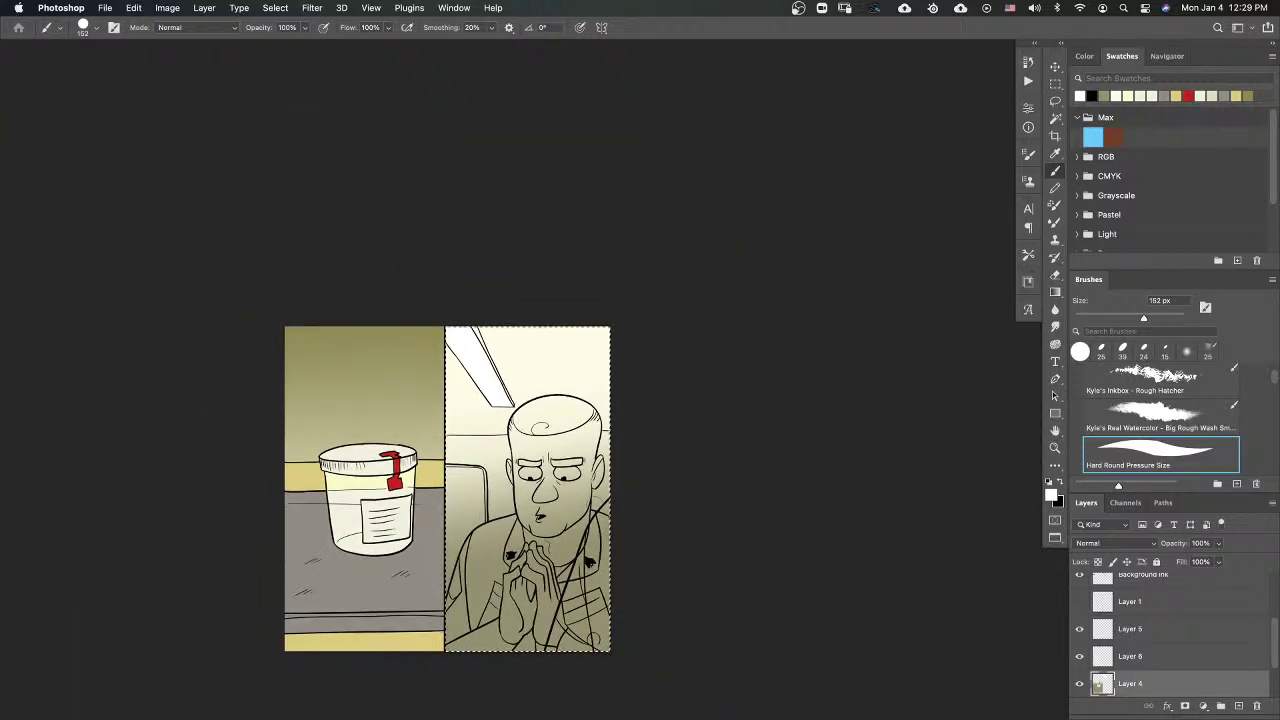
Step: Set the foreground to a light orange skin tone #f5bb83 and add a new layer directly above Background Ink
{"action": "scroll", "coordinate": [606, 449], "scroll_direction": "up", "scroll_amount": 4}
{"action": "left_click_drag", "start_coordinate": [668, 549], "coordinate": [734, 463]}
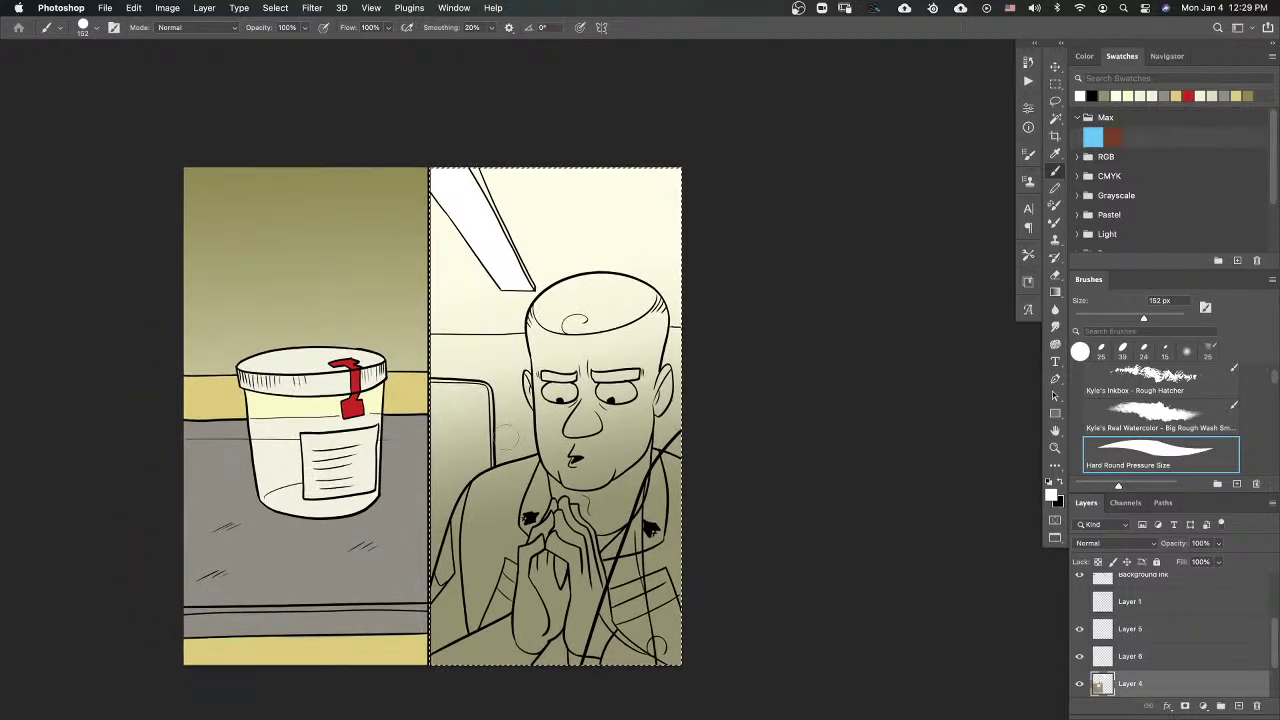
{"action": "left_click", "coordinate": [1051, 496]}
{"action": "left_click", "coordinate": [363, 326]}
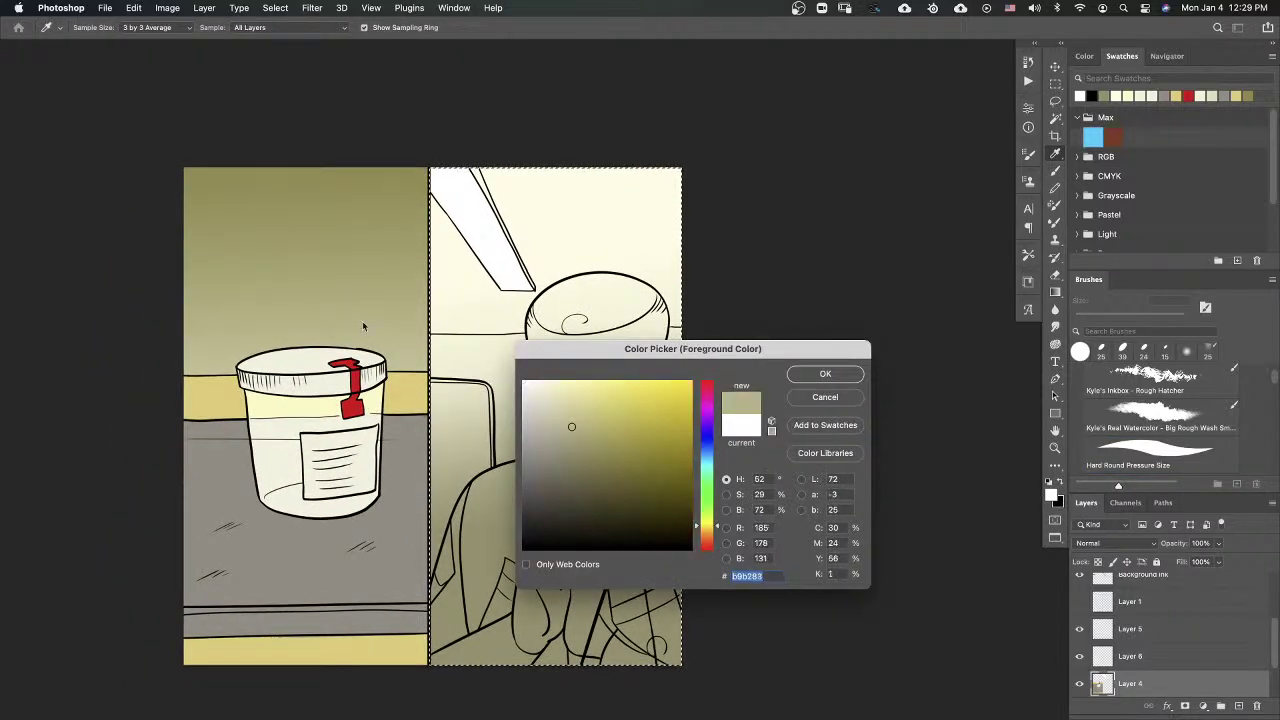
{"action": "left_click", "coordinate": [406, 396]}
{"action": "left_click_drag", "start_coordinate": [710, 530], "coordinate": [710, 537]}
{"action": "left_click", "coordinate": [606, 387]}
{"action": "left_click", "coordinate": [825, 375]}
{"action": "key", "text": "b"}
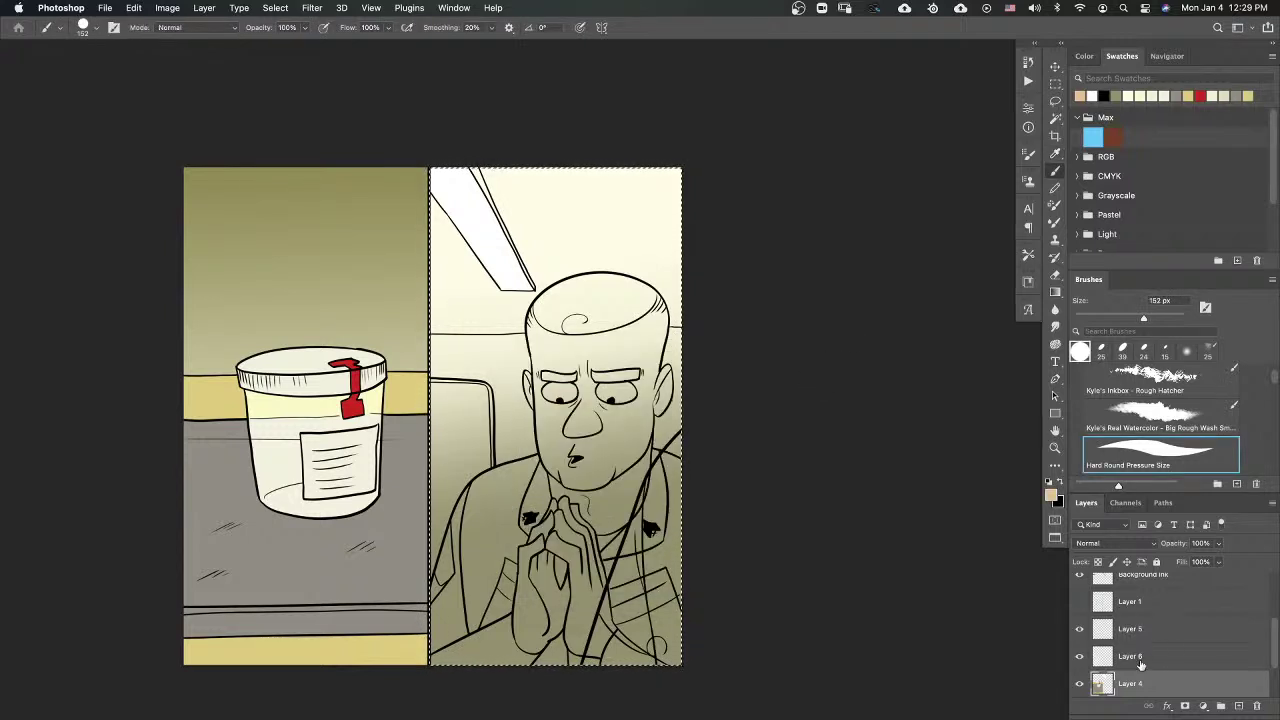
{"action": "left_click_drag", "start_coordinate": [1274, 640], "coordinate": [1274, 610]}
{"action": "left_click", "coordinate": [1238, 706]}
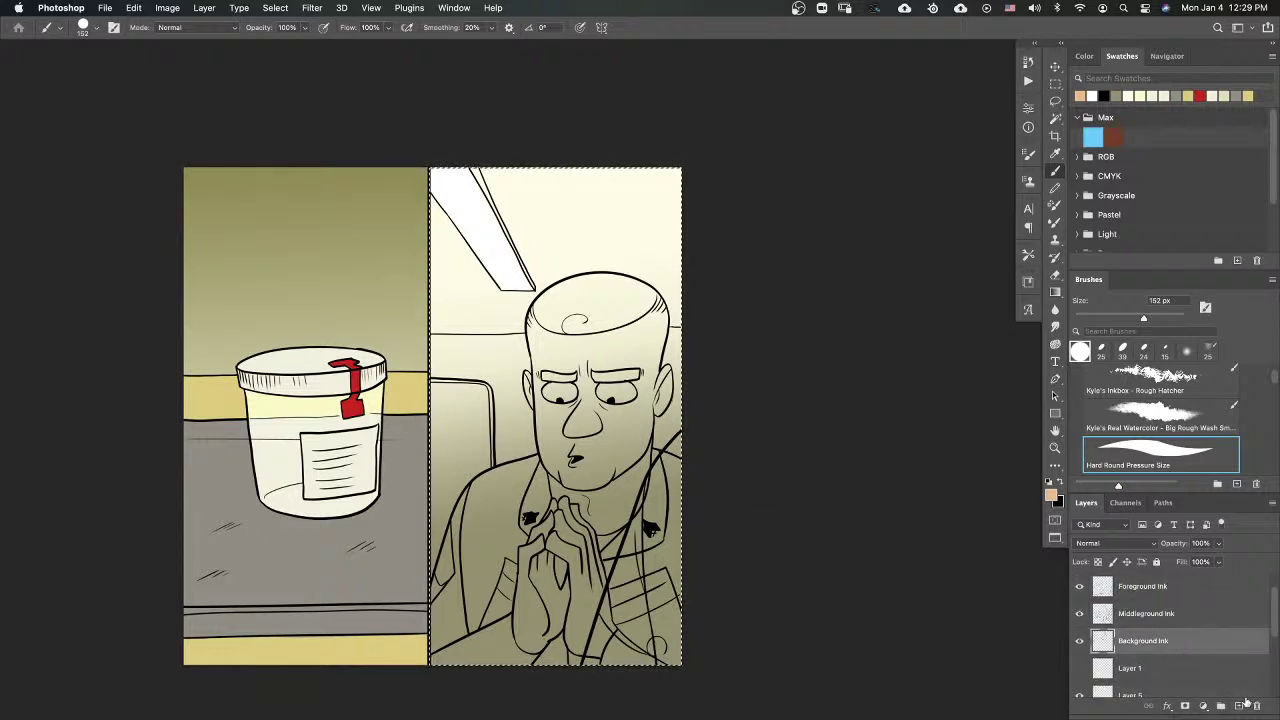
{"action": "mouse_move", "coordinate": [588, 302]}
{"action": "left_mouse_down"}
{"action": "mouse_move", "coordinate": [572, 372]}
{"action": "mouse_move", "coordinate": [556, 330]}
{"action": "mouse_move", "coordinate": [577, 324]}
{"action": "left_mouse_up"}
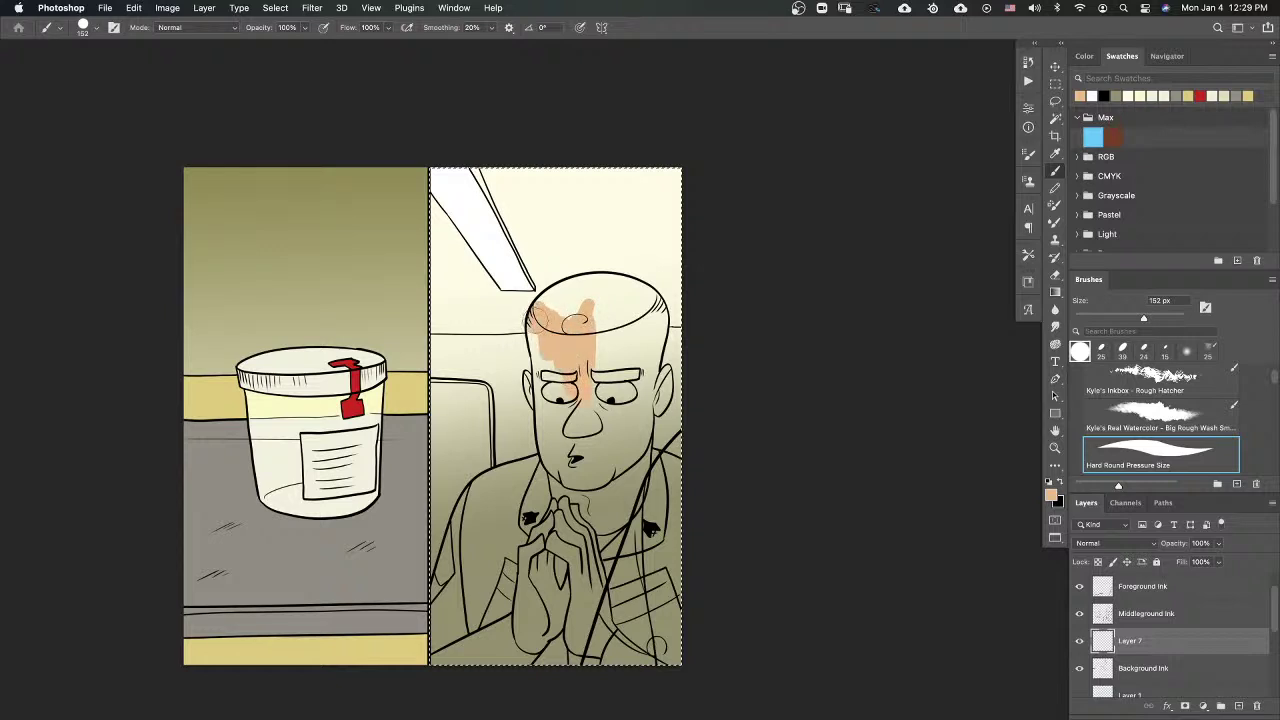
{"action": "mouse_move", "coordinate": [573, 323]}
{"action": "left_mouse_down"}
{"action": "mouse_move", "coordinate": [600, 352]}
{"action": "mouse_move", "coordinate": [576, 321]}
{"action": "left_mouse_up"}
{"action": "key", "text": "super+z"}
Step: Refine the foreground skin tone to a paler, pinker peach #f7c6a5, discarding the trial stroke on the man's head
{"action": "left_click", "coordinate": [1051, 495]}
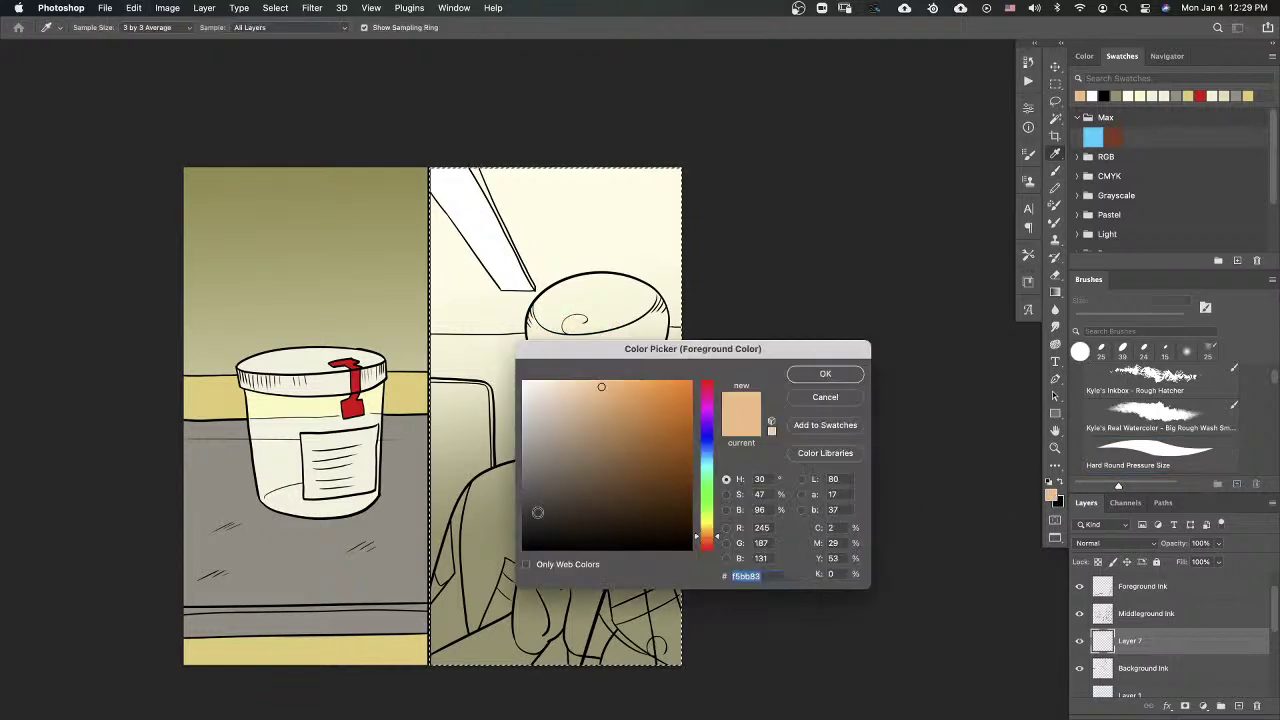
{"action": "left_click", "coordinate": [595, 383]}
{"action": "left_click", "coordinate": [589, 384]}
{"action": "left_click", "coordinate": [716, 541]}
{"action": "left_click", "coordinate": [825, 373]}
{"action": "key", "text": "b"}
{"action": "mouse_move", "coordinate": [588, 300]}
{"action": "left_mouse_down"}
{"action": "mouse_move", "coordinate": [580, 385]}
{"action": "mouse_move", "coordinate": [560, 320]}
{"action": "mouse_move", "coordinate": [536, 343]}
{"action": "left_mouse_up"}
{"action": "key", "text": "super+z"}
{"action": "left_click", "coordinate": [1050, 495]}
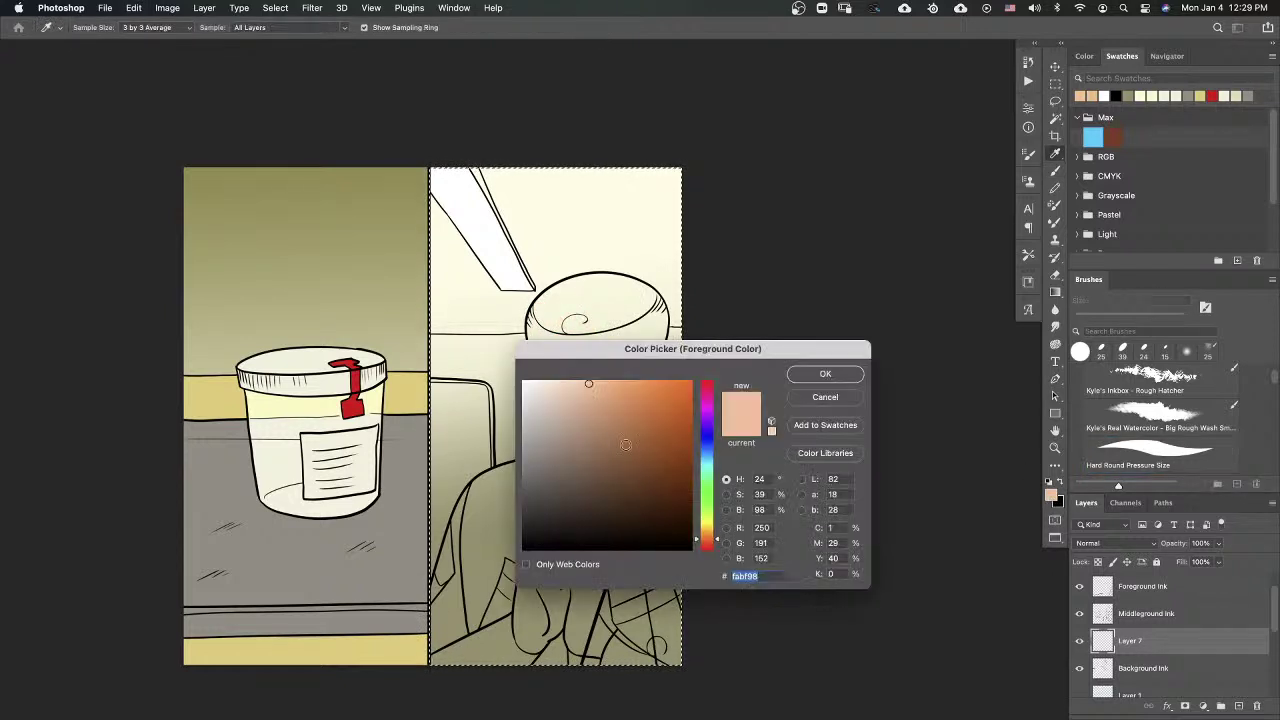
{"action": "left_click", "coordinate": [587, 386]}
{"action": "left_click", "coordinate": [825, 373]}
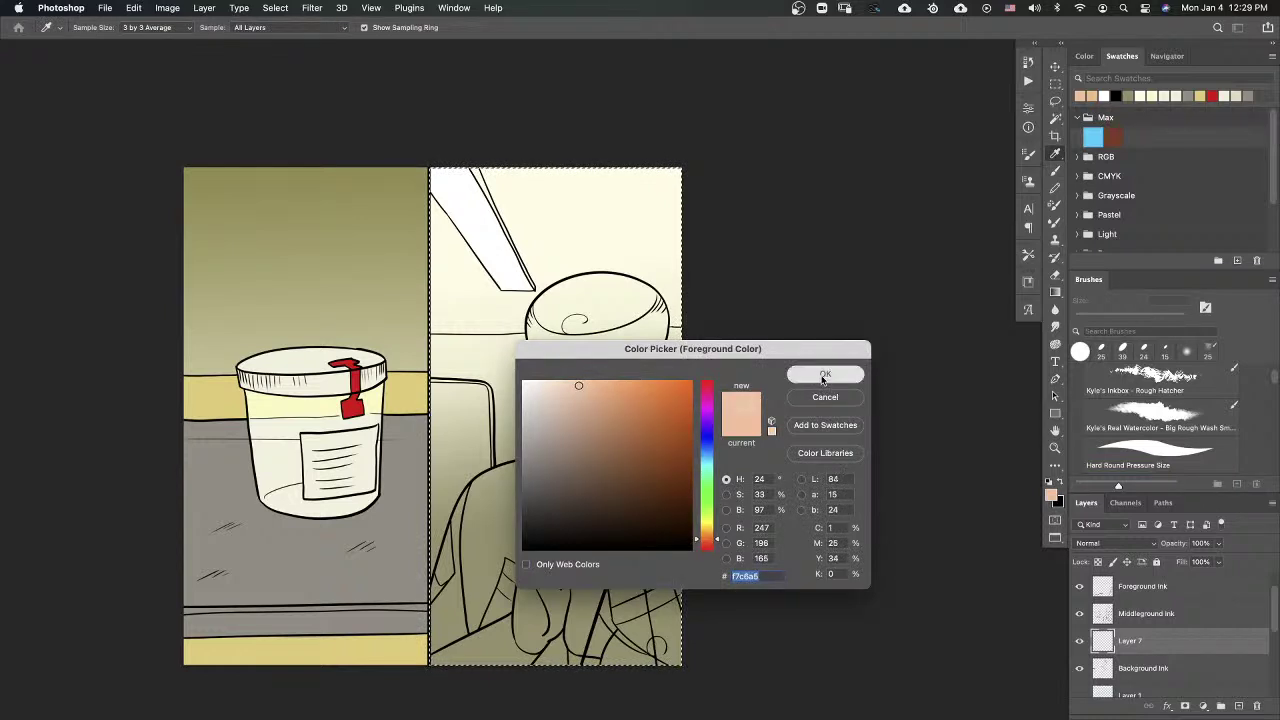
Step: Paint the nose-side half of the man's face, his jaw and his neck peach with the 152 px brush on the new layer
{"action": "left_click_drag", "start_coordinate": [566, 300], "coordinate": [570, 458]}
{"action": "mouse_move", "coordinate": [556, 345]}
{"action": "left_mouse_down"}
{"action": "mouse_move", "coordinate": [530, 310]}
{"action": "mouse_move", "coordinate": [538, 300]}
{"action": "left_mouse_up"}
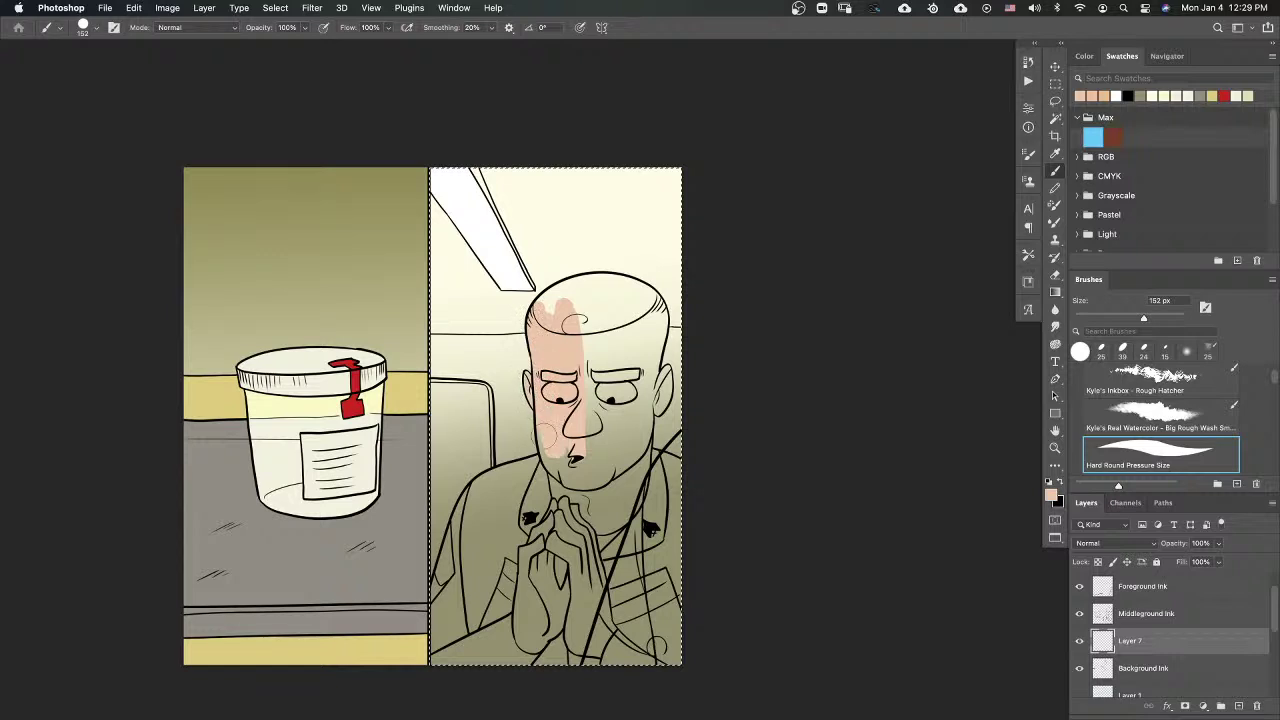
{"action": "mouse_move", "coordinate": [562, 515]}
{"action": "left_mouse_down"}
{"action": "mouse_move", "coordinate": [584, 470]}
{"action": "mouse_move", "coordinate": [606, 500]}
{"action": "mouse_move", "coordinate": [628, 480]}
{"action": "mouse_move", "coordinate": [634, 433]}
{"action": "left_mouse_up"}
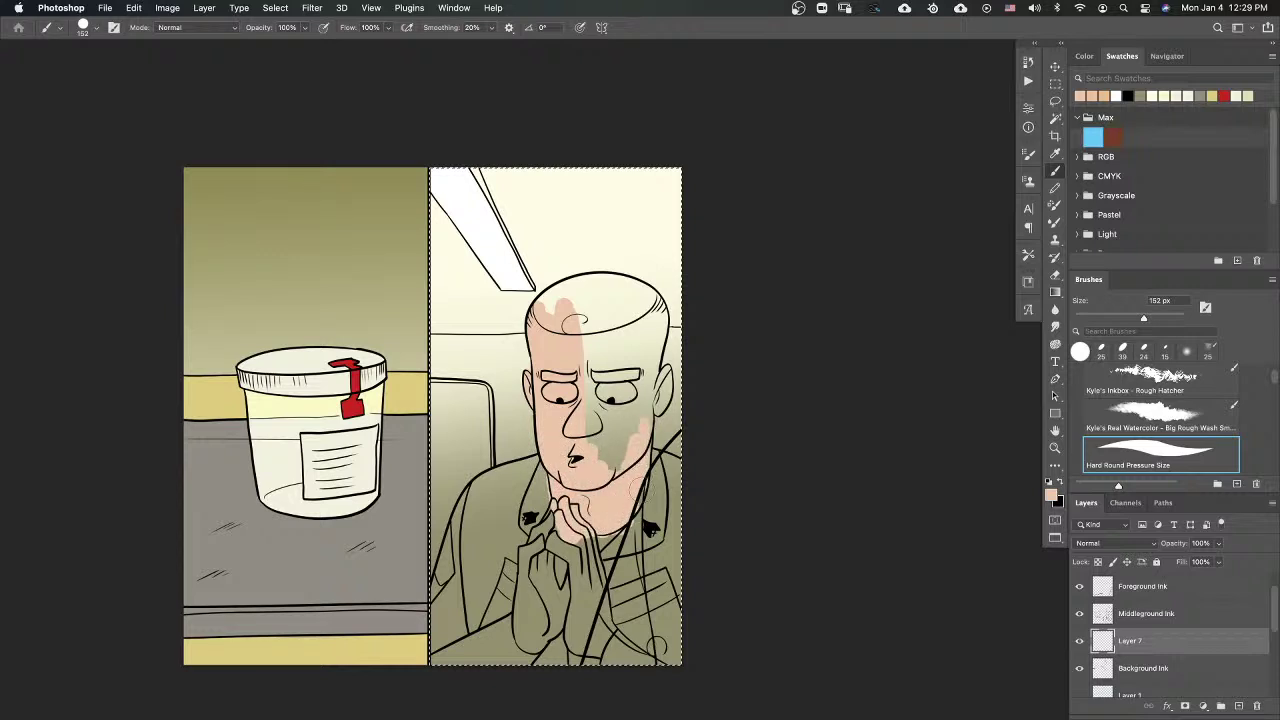
Step: Set the brush smoothing to 0% and paint the rest of the man's face, his ears, hands and forearms peach
{"action": "left_click", "coordinate": [492, 28]}
{"action": "left_click_drag", "start_coordinate": [489, 45], "coordinate": [472, 45]}
{"action": "mouse_move", "coordinate": [607, 318]}
{"action": "left_mouse_down"}
{"action": "mouse_move", "coordinate": [597, 366]}
{"action": "mouse_move", "coordinate": [598, 314]}
{"action": "mouse_move", "coordinate": [646, 420]}
{"action": "left_mouse_up"}
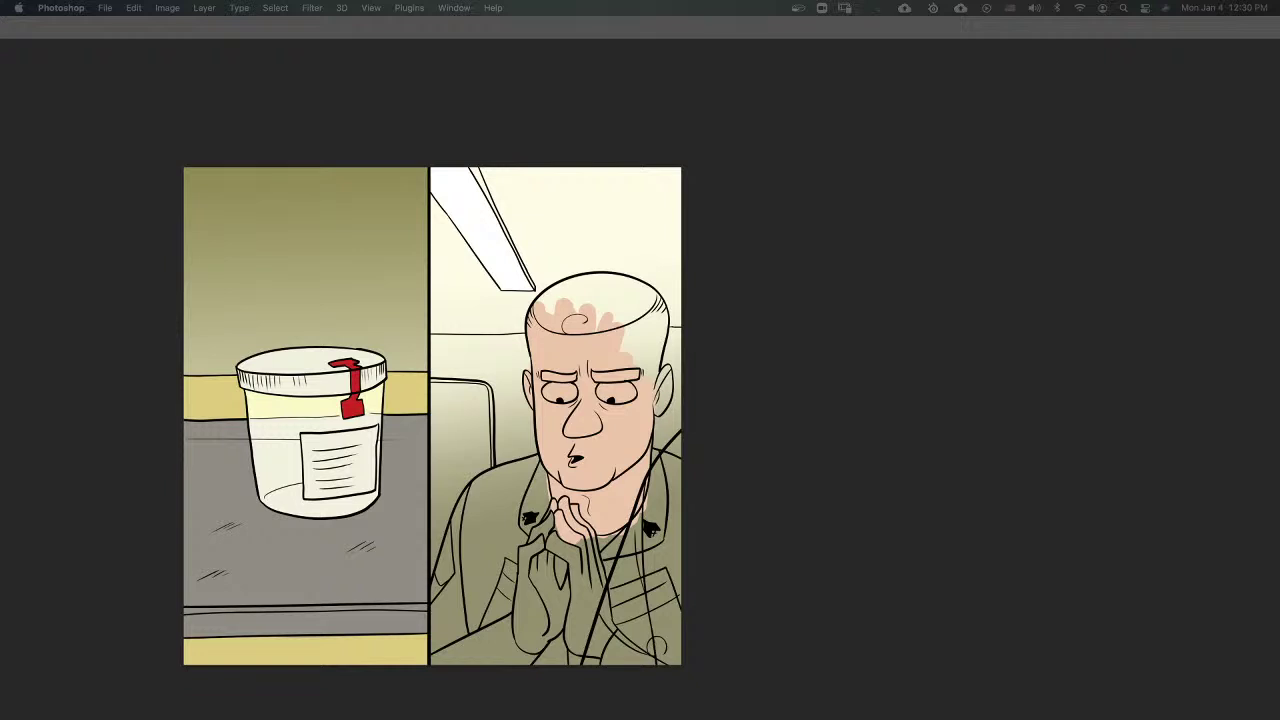
{"action": "key", "text": "Tab"}
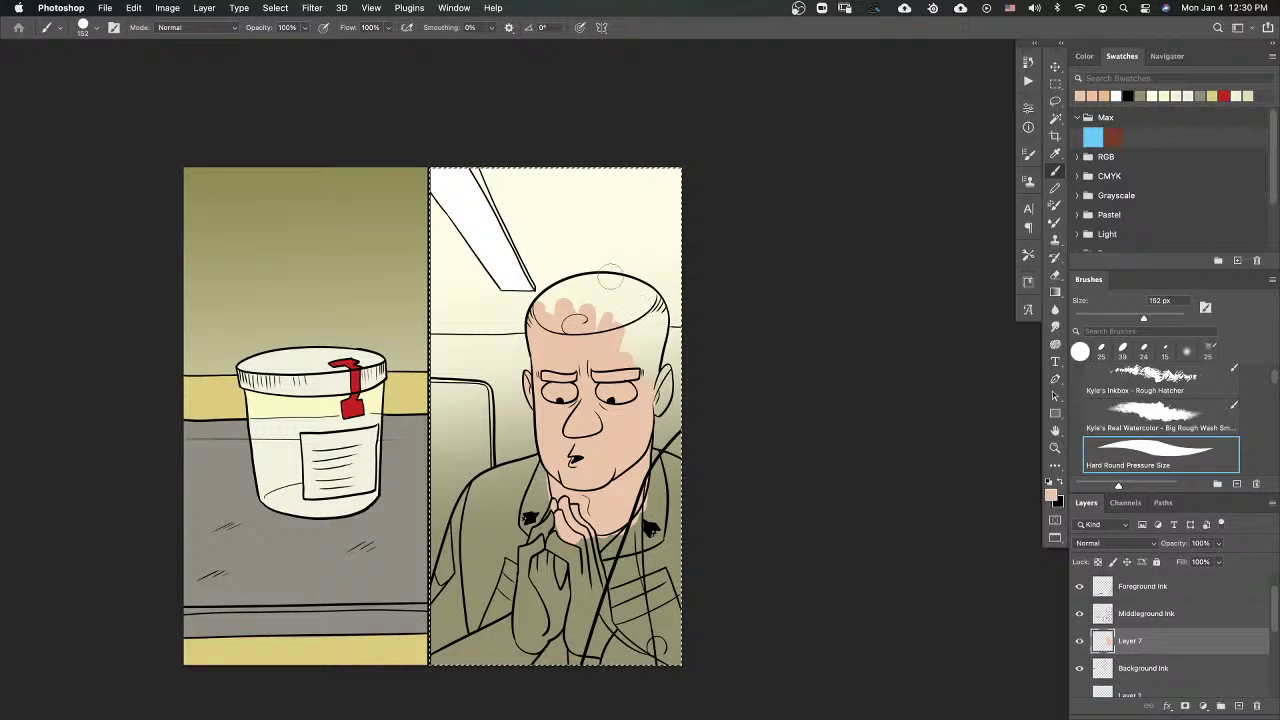
{"action": "mouse_move", "coordinate": [598, 302]}
{"action": "left_mouse_down"}
{"action": "mouse_move", "coordinate": [596, 333]}
{"action": "mouse_move", "coordinate": [617, 310]}
{"action": "mouse_move", "coordinate": [623, 354]}
{"action": "left_mouse_up"}
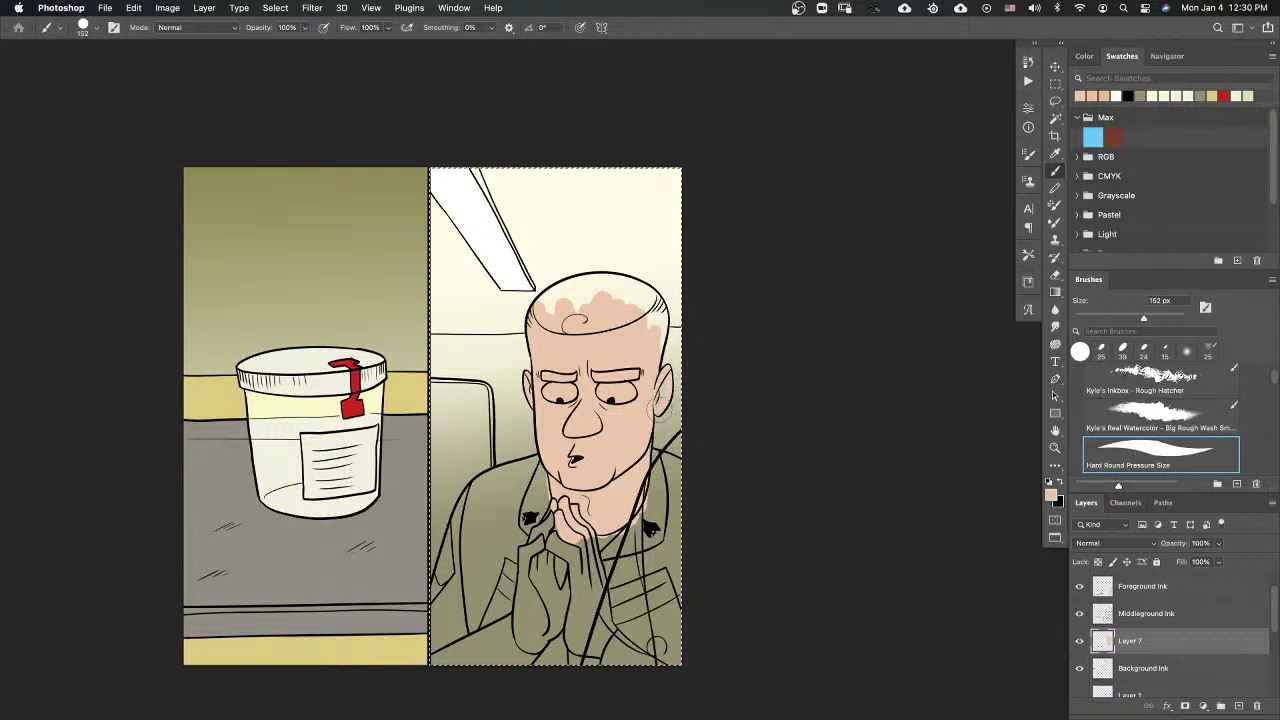
{"action": "mouse_move", "coordinate": [568, 548]}
{"action": "left_mouse_down"}
{"action": "mouse_move", "coordinate": [548, 510]}
{"action": "mouse_move", "coordinate": [524, 530]}
{"action": "mouse_move", "coordinate": [530, 591]}
{"action": "left_mouse_up"}
{"action": "mouse_move", "coordinate": [515, 640]}
{"action": "left_mouse_down"}
{"action": "mouse_move", "coordinate": [588, 525]}
{"action": "mouse_move", "coordinate": [600, 640]}
{"action": "mouse_move", "coordinate": [614, 575]}
{"action": "left_mouse_up"}
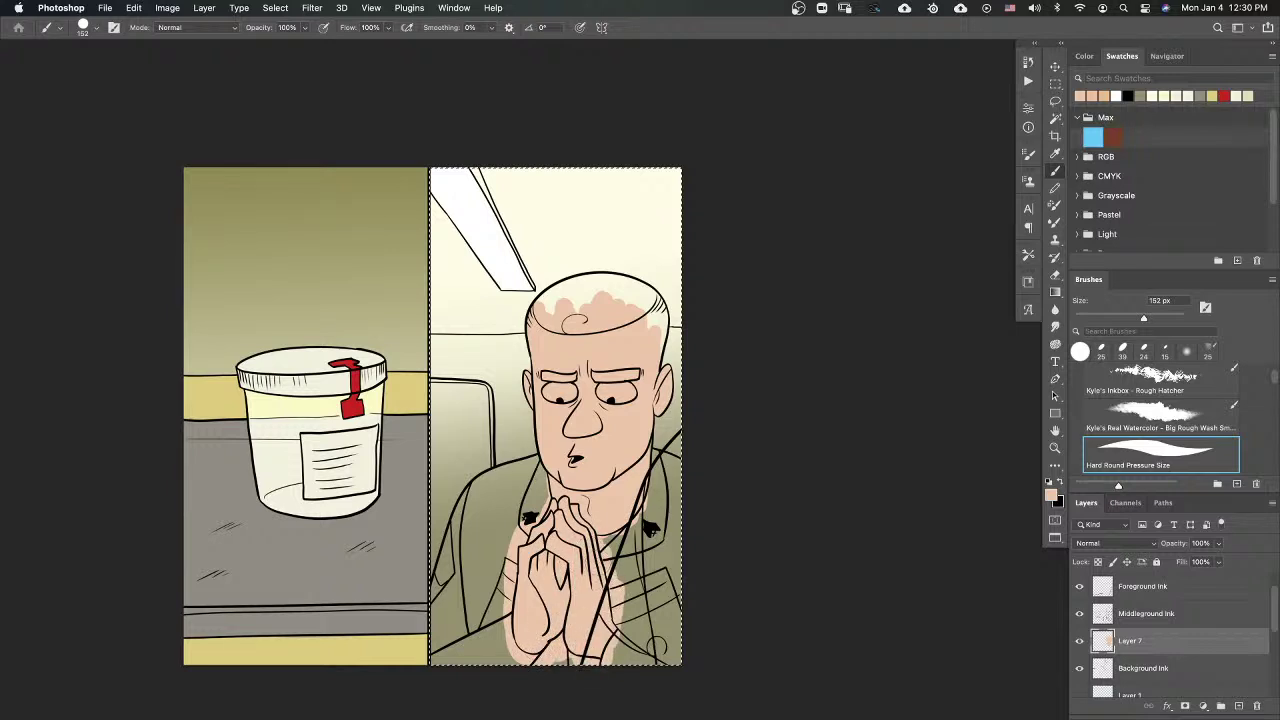
Step: Sample white from the ceiling light and paint the whites of both of the man's eyes
{"action": "left_click_drag", "start_coordinate": [720, 491], "coordinate": [689, 469]}
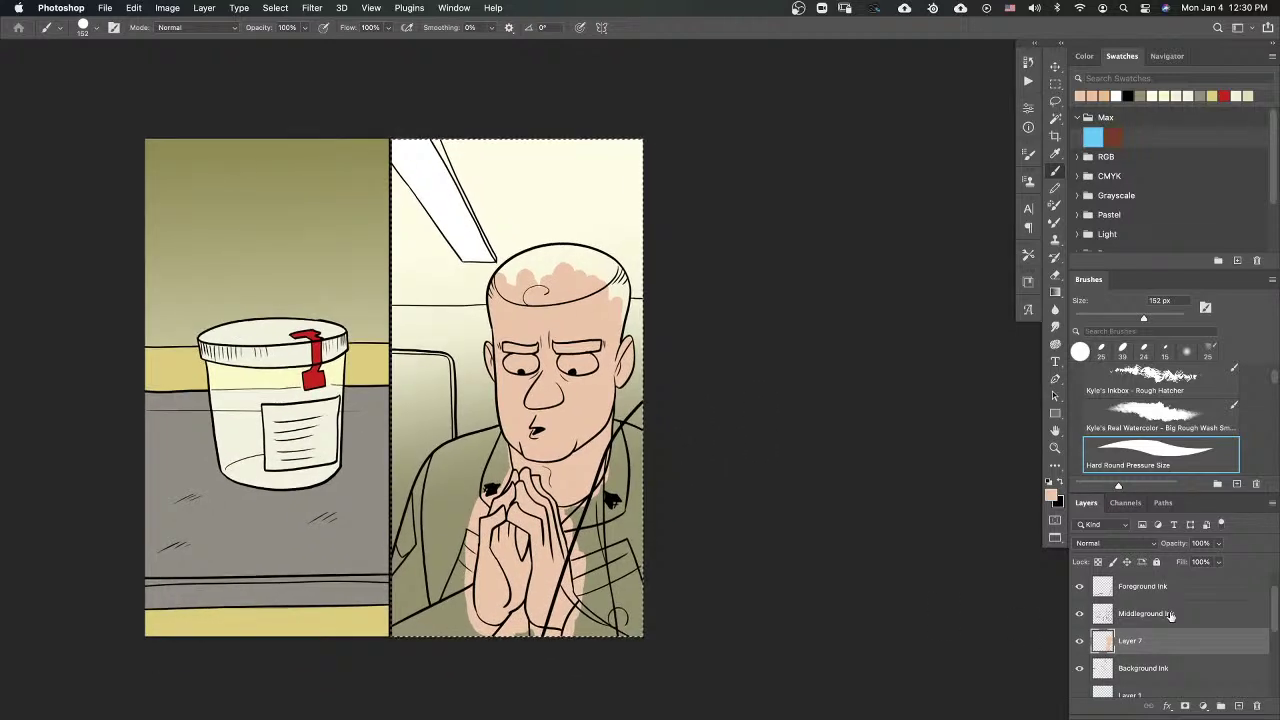
{"action": "left_click", "coordinate": [459, 222], "text": "alt"}
{"action": "left_click_drag", "start_coordinate": [595, 365], "coordinate": [672, 365]}
{"action": "mouse_move", "coordinate": [550, 338]}
{"action": "left_mouse_down"}
{"action": "mouse_move", "coordinate": [485, 334]}
{"action": "mouse_move", "coordinate": [465, 349]}
{"action": "mouse_move", "coordinate": [482, 372]}
{"action": "mouse_move", "coordinate": [517, 380]}
{"action": "mouse_move", "coordinate": [575, 365]}
{"action": "mouse_move", "coordinate": [548, 385]}
{"action": "mouse_move", "coordinate": [589, 357]}
{"action": "mouse_move", "coordinate": [562, 327]}
{"action": "mouse_move", "coordinate": [517, 329]}
{"action": "mouse_move", "coordinate": [550, 342]}
{"action": "mouse_move", "coordinate": [551, 359]}
{"action": "mouse_move", "coordinate": [489, 354]}
{"action": "left_mouse_up"}
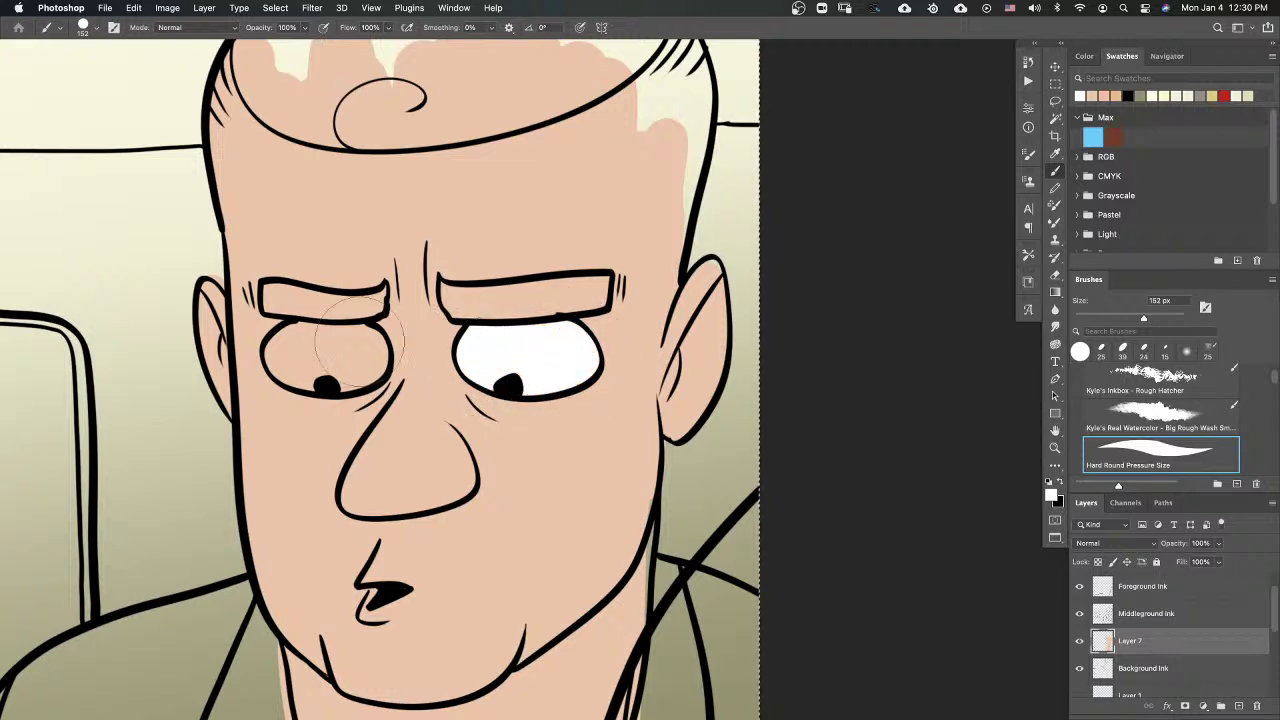
{"action": "left_click_drag", "start_coordinate": [371, 338], "coordinate": [319, 336]}
{"action": "key", "text": "super+z"}
{"action": "left_click_drag", "start_coordinate": [486, 426], "coordinate": [666, 436]}
{"action": "mouse_move", "coordinate": [521, 345]}
{"action": "left_mouse_down"}
{"action": "mouse_move", "coordinate": [458, 349]}
{"action": "mouse_move", "coordinate": [456, 365]}
{"action": "mouse_move", "coordinate": [491, 392]}
{"action": "mouse_move", "coordinate": [476, 377]}
{"action": "mouse_move", "coordinate": [553, 382]}
{"action": "mouse_move", "coordinate": [519, 389]}
{"action": "mouse_move", "coordinate": [560, 353]}
{"action": "mouse_move", "coordinate": [516, 342]}
{"action": "mouse_move", "coordinate": [545, 342]}
{"action": "mouse_move", "coordinate": [543, 355]}
{"action": "mouse_move", "coordinate": [483, 359]}
{"action": "mouse_move", "coordinate": [523, 372]}
{"action": "left_mouse_up"}
{"action": "left_click_drag", "start_coordinate": [676, 346], "coordinate": [614, 337]}
{"action": "scroll", "coordinate": [591, 440], "scroll_direction": "down", "scroll_amount": 5}
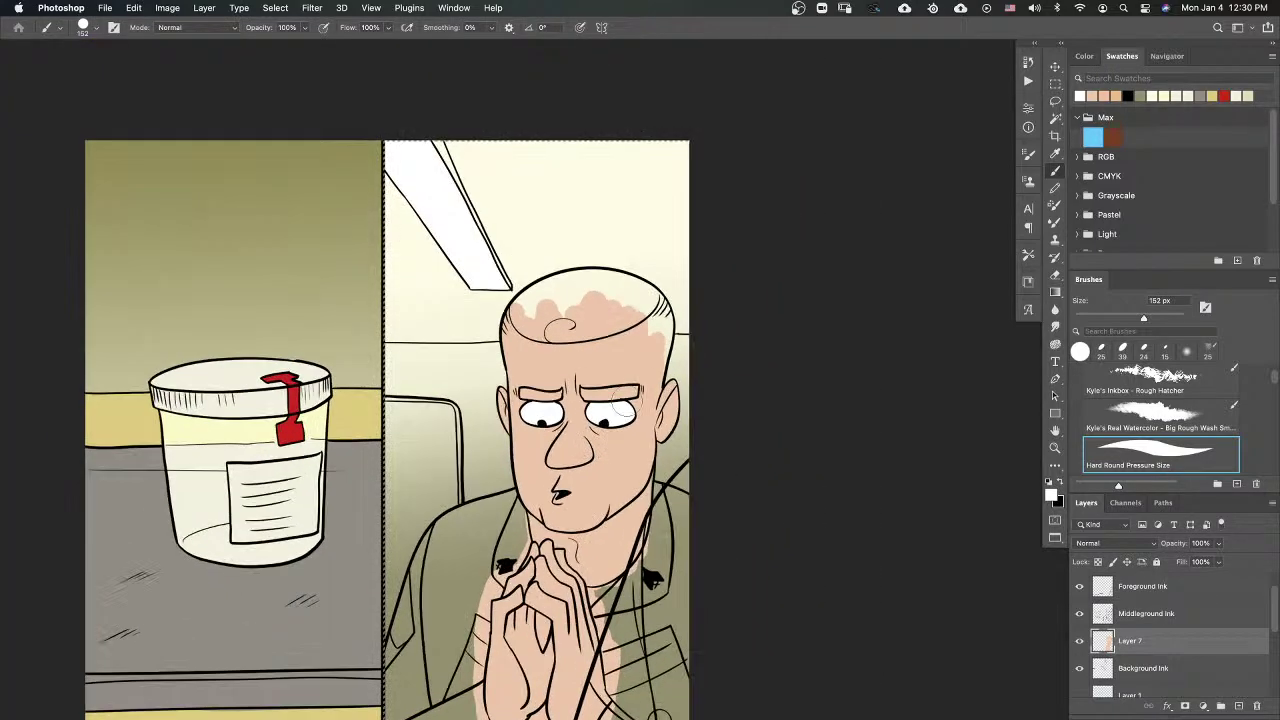
Step: Set the foreground to golden yellow #f7c643 for the hair, discarding the paler trial stroke on the head
{"action": "scroll", "coordinate": [600, 407], "scroll_direction": "up", "scroll_amount": 3}
{"action": "scroll", "coordinate": [814, 403], "scroll_direction": "down", "scroll_amount": 2}
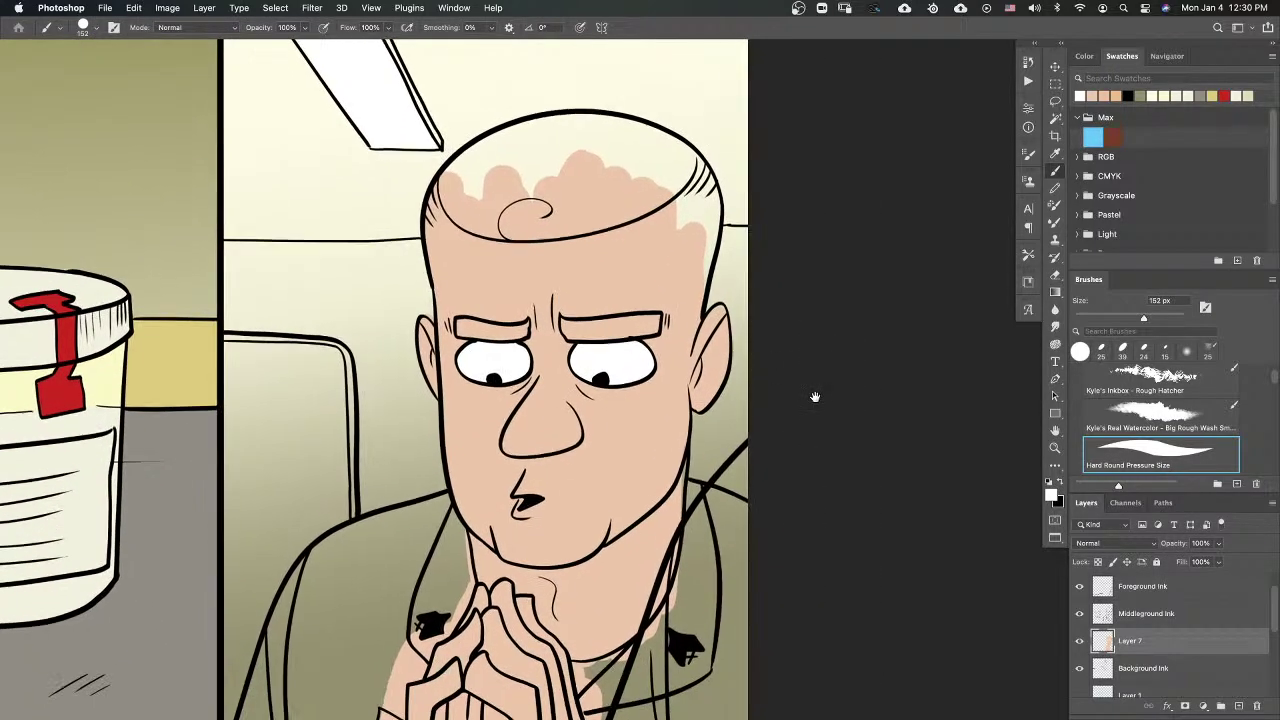
{"action": "left_click", "coordinate": [1050, 494]}
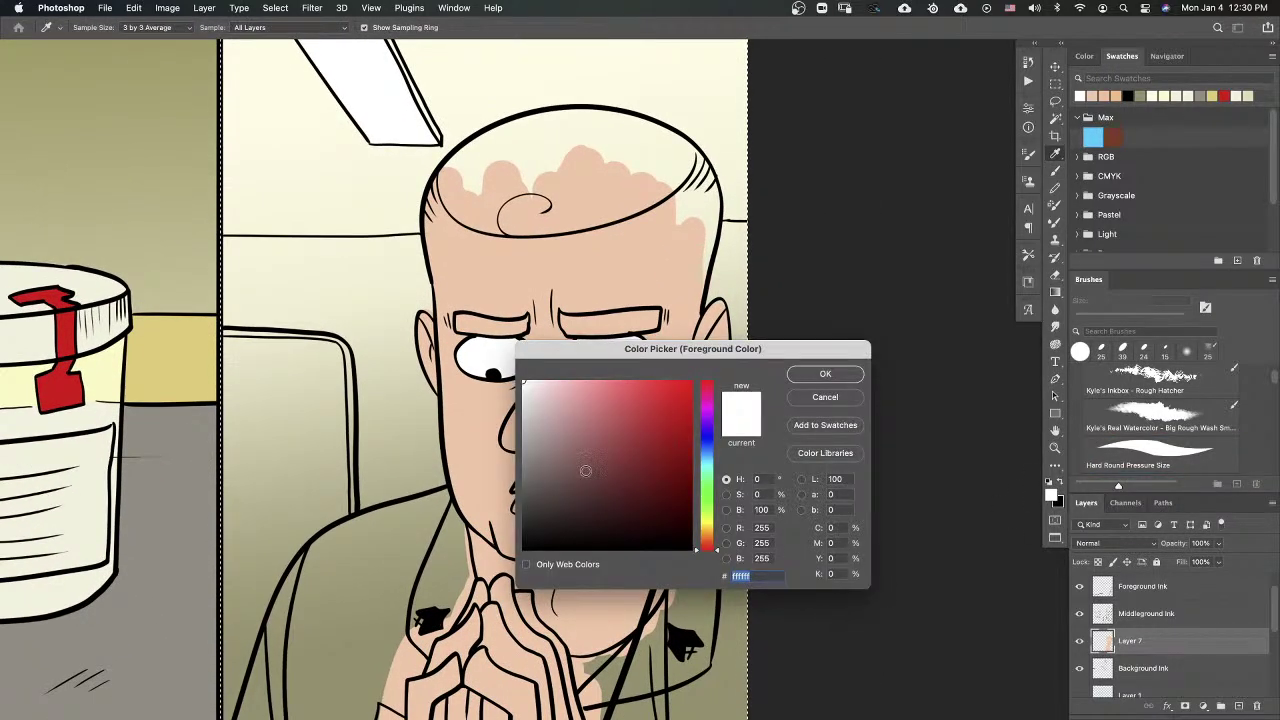
{"action": "left_click", "coordinate": [708, 533]}
{"action": "left_click", "coordinate": [598, 388]}
{"action": "left_click", "coordinate": [825, 373]}
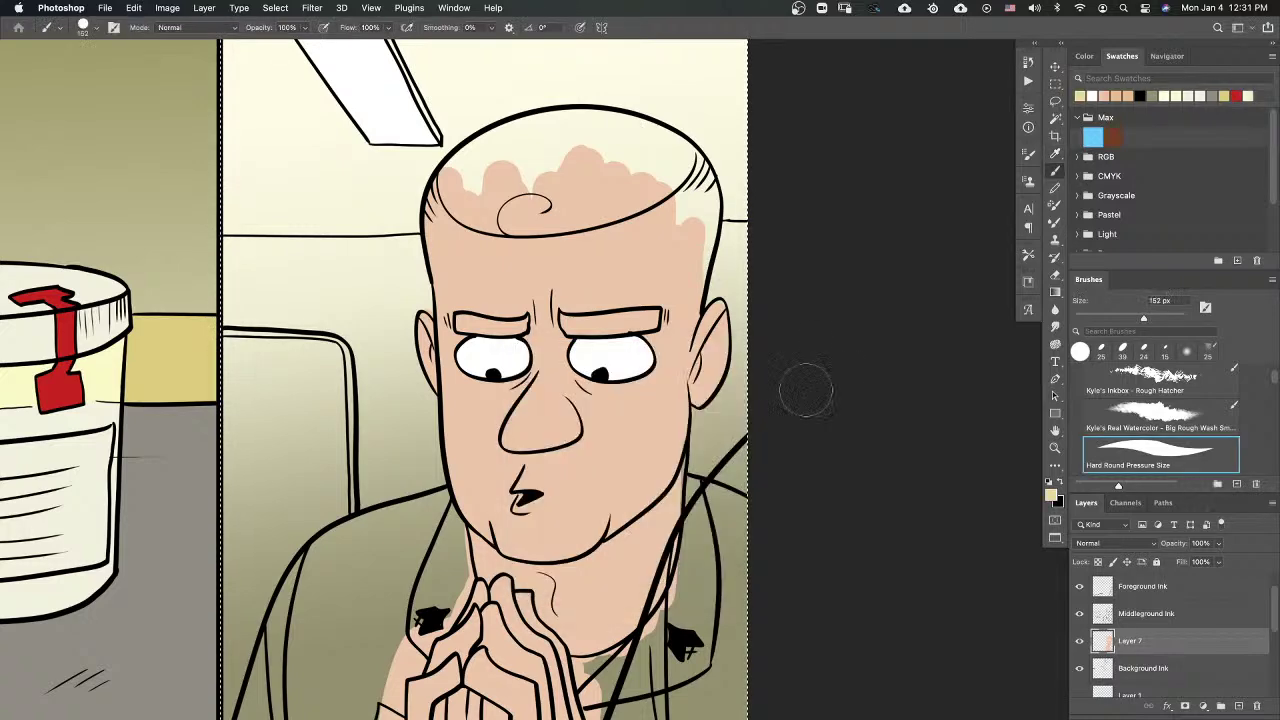
{"action": "mouse_move", "coordinate": [596, 192]}
{"action": "left_mouse_down"}
{"action": "mouse_move", "coordinate": [525, 205]}
{"action": "mouse_move", "coordinate": [563, 205]}
{"action": "left_mouse_up"}
{"action": "key", "text": "super+z"}
{"action": "left_click", "coordinate": [1050, 494]}
{"action": "left_click", "coordinate": [646, 385]}
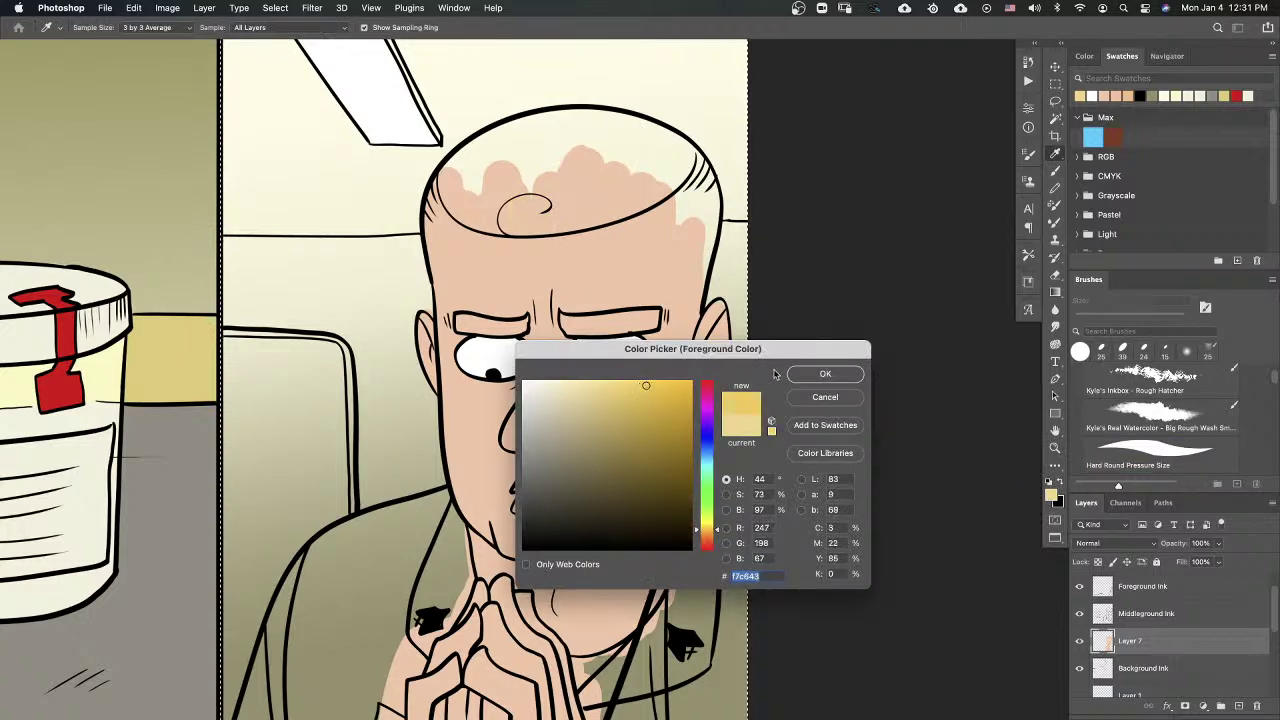
{"action": "left_click", "coordinate": [825, 373]}
{"action": "key", "text": "b"}
Step: Paint the man's hair golden yellow and fill the bare patch above his ear with skin tone sampled from the forehead
{"action": "left_click_drag", "start_coordinate": [585, 168], "coordinate": [556, 185]}
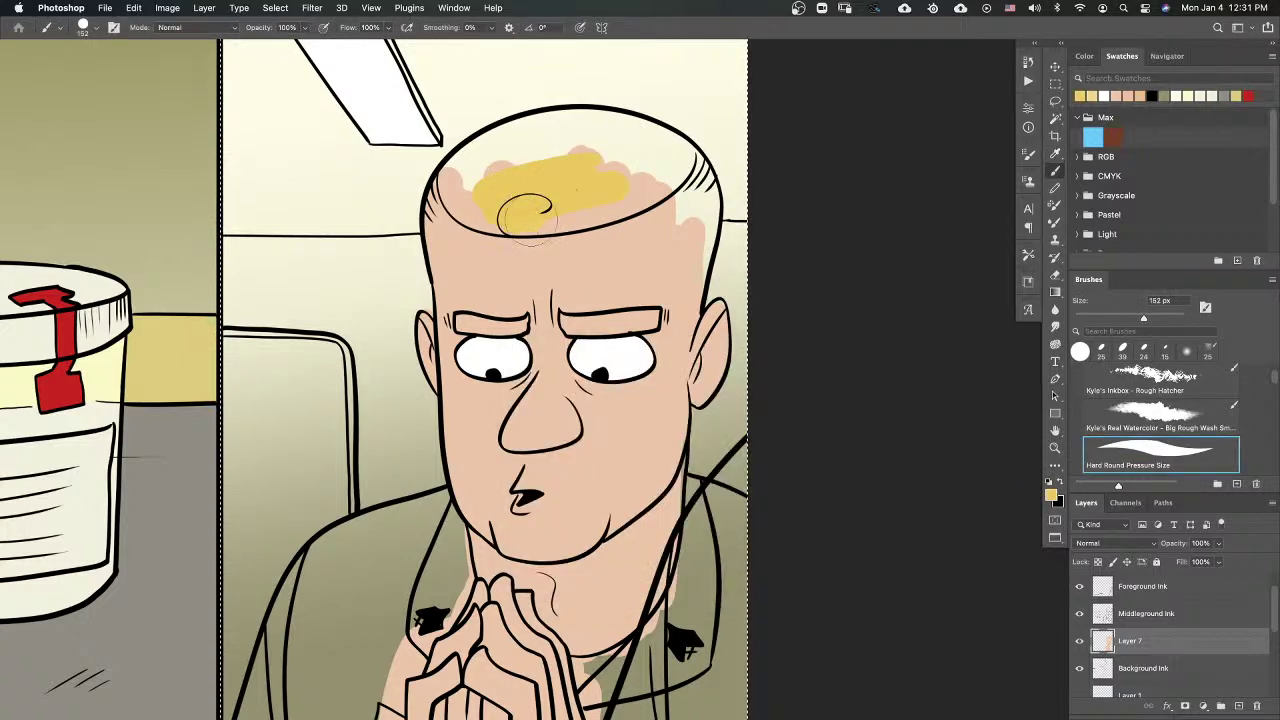
{"action": "scroll", "coordinate": [758, 223], "scroll_direction": "up", "scroll_amount": 5}
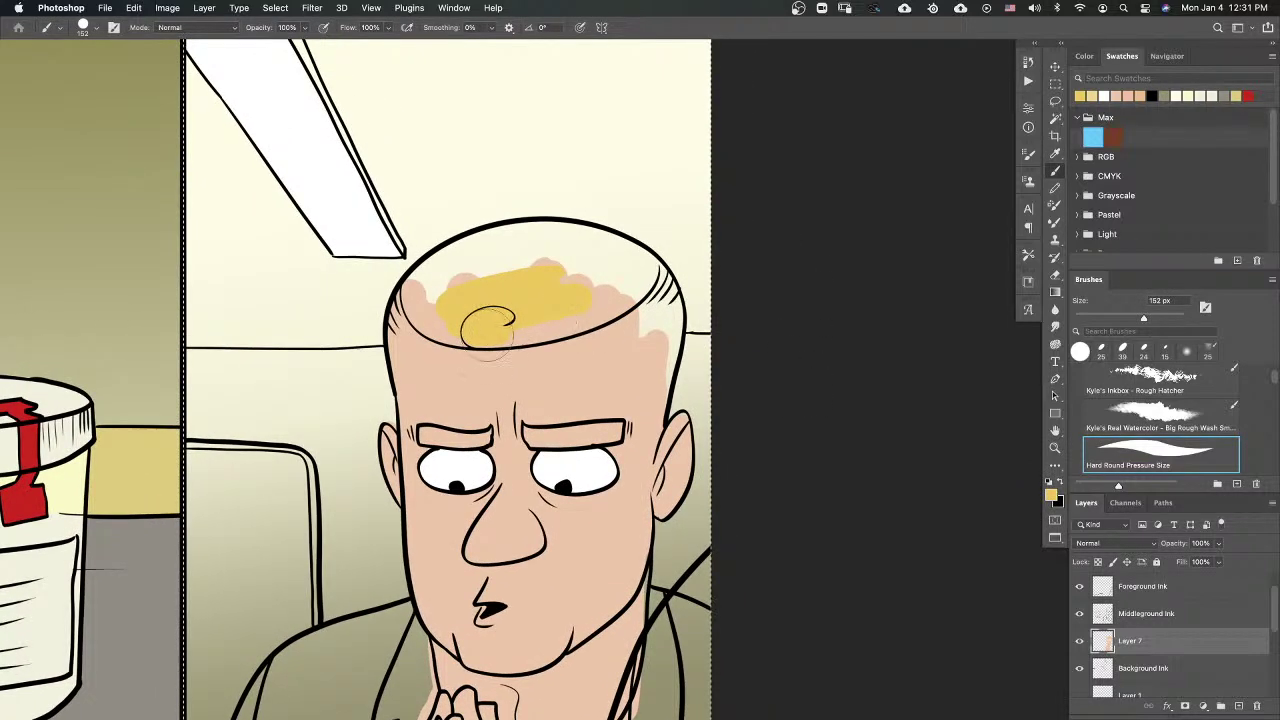
{"action": "mouse_move", "coordinate": [585, 313]}
{"action": "left_mouse_down"}
{"action": "mouse_move", "coordinate": [625, 302]}
{"action": "mouse_move", "coordinate": [653, 262]}
{"action": "mouse_move", "coordinate": [540, 232]}
{"action": "mouse_move", "coordinate": [418, 280]}
{"action": "left_mouse_up"}
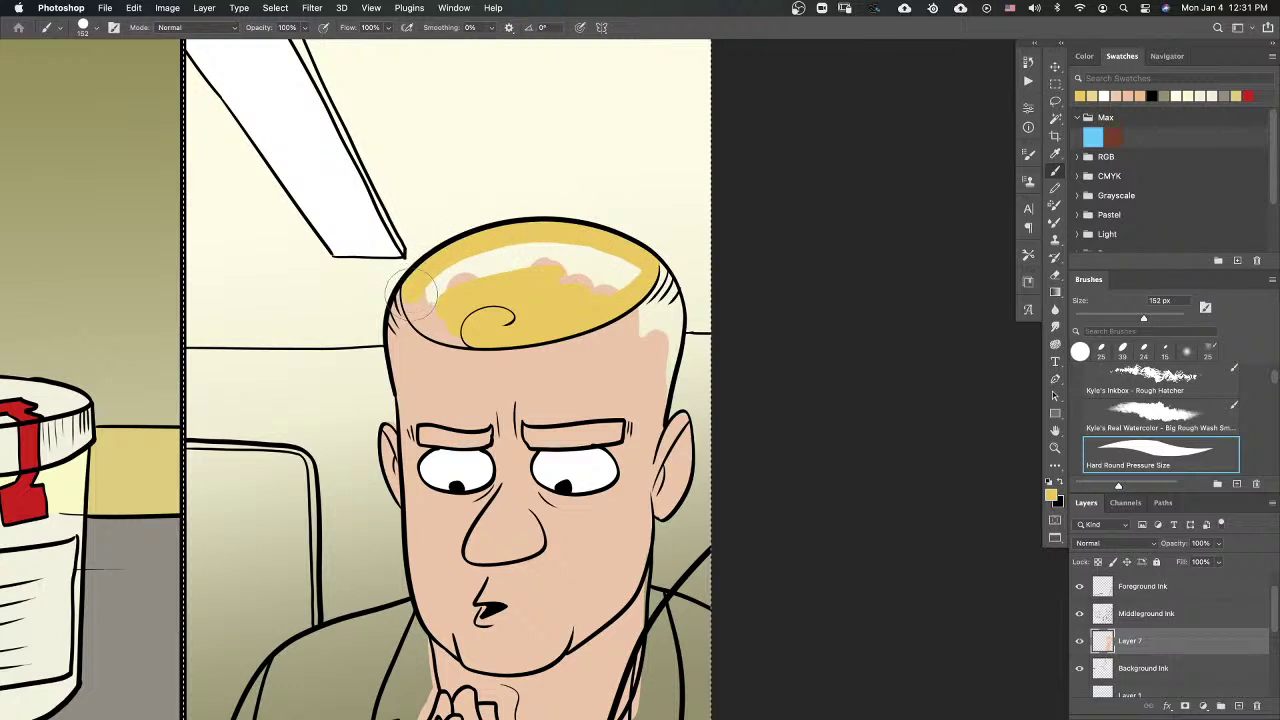
{"action": "mouse_move", "coordinate": [480, 327]}
{"action": "left_mouse_down"}
{"action": "mouse_move", "coordinate": [427, 300]}
{"action": "mouse_move", "coordinate": [578, 262]}
{"action": "left_mouse_up"}
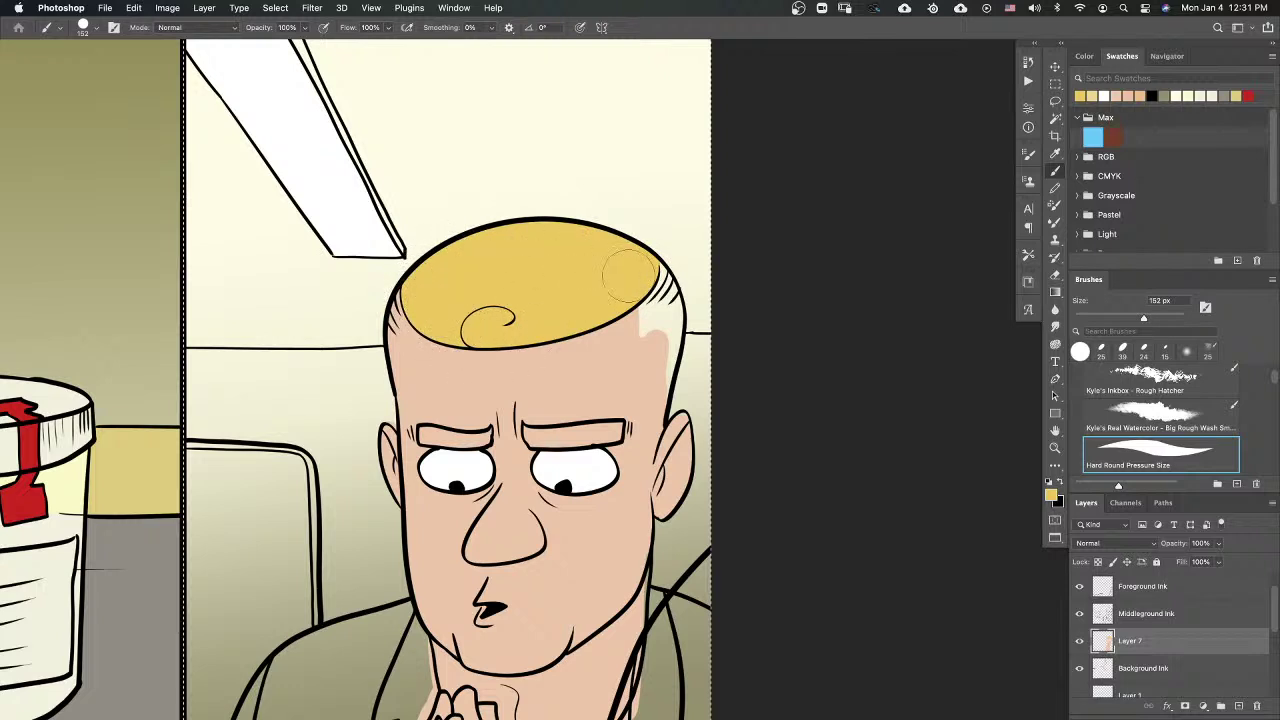
{"action": "left_click", "coordinate": [628, 341], "text": "alt"}
{"action": "left_click_drag", "start_coordinate": [659, 323], "coordinate": [653, 304]}
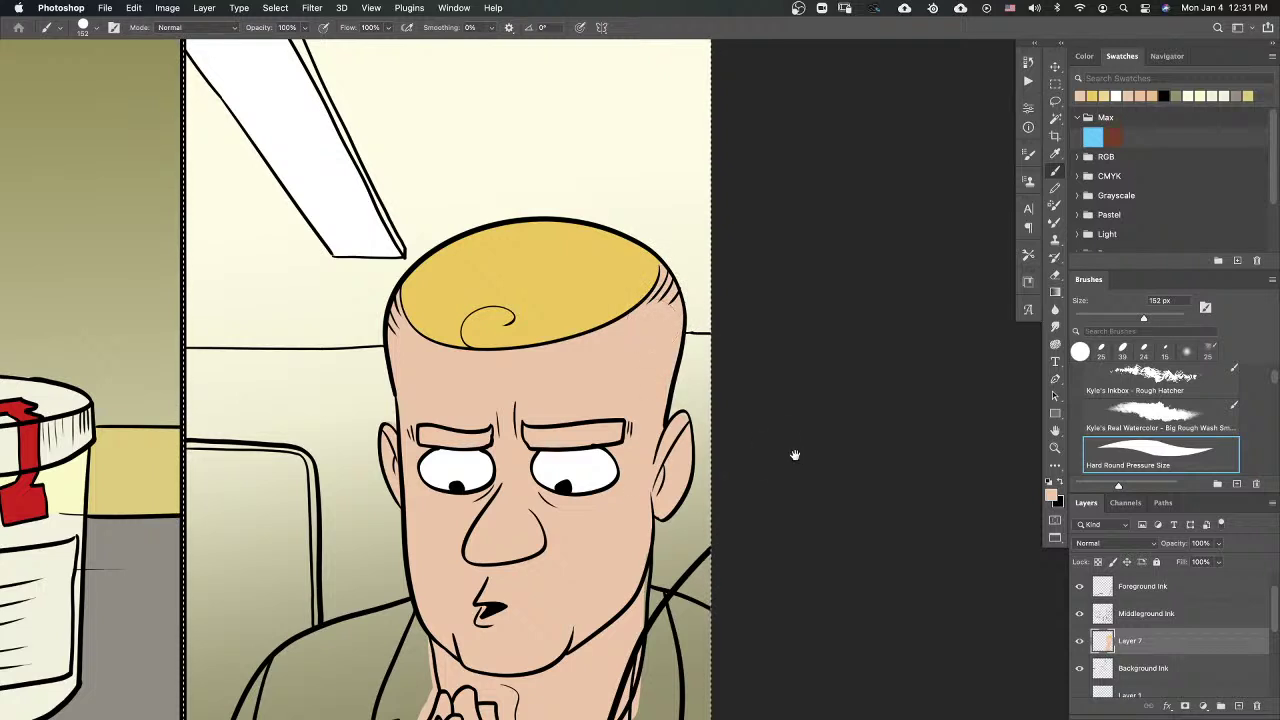
Step: Sample the yellow from the hair and paint both of the man's eyebrows with it
{"action": "left_click_drag", "start_coordinate": [799, 457], "coordinate": [771, 371]}
{"action": "left_click", "coordinate": [580, 212], "text": "alt"}
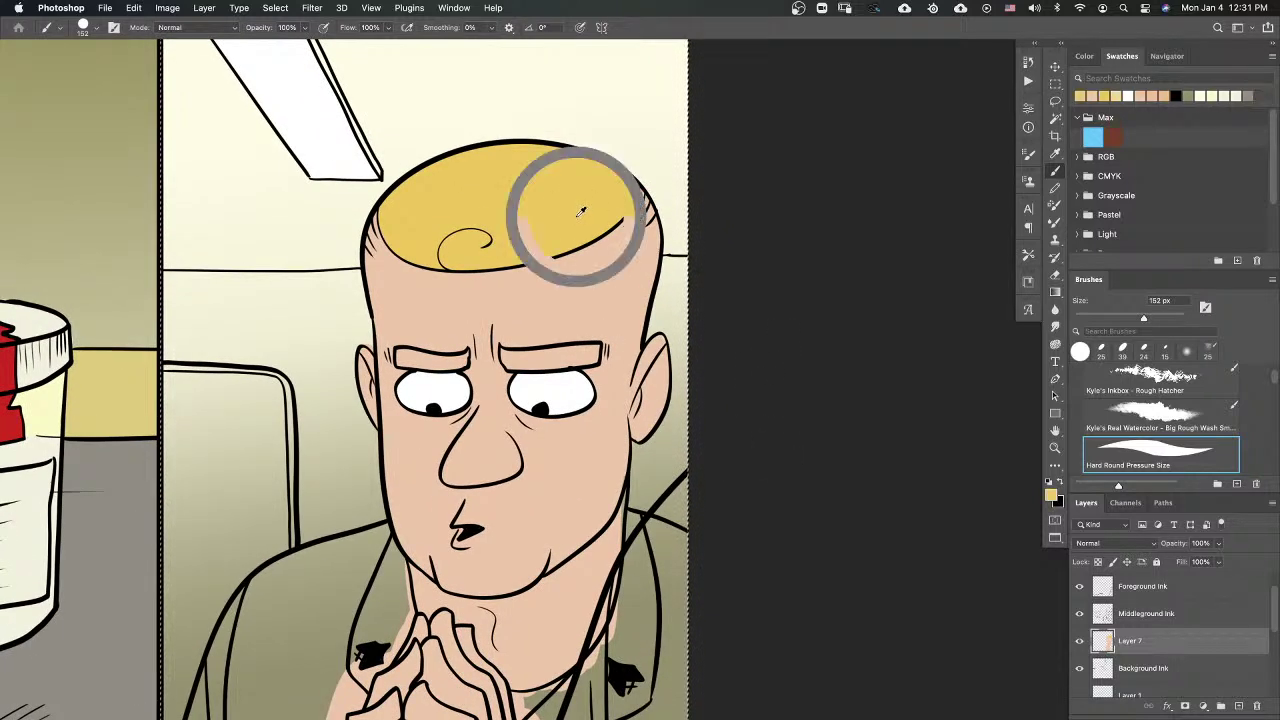
{"action": "left_click_drag", "start_coordinate": [590, 358], "coordinate": [526, 361]}
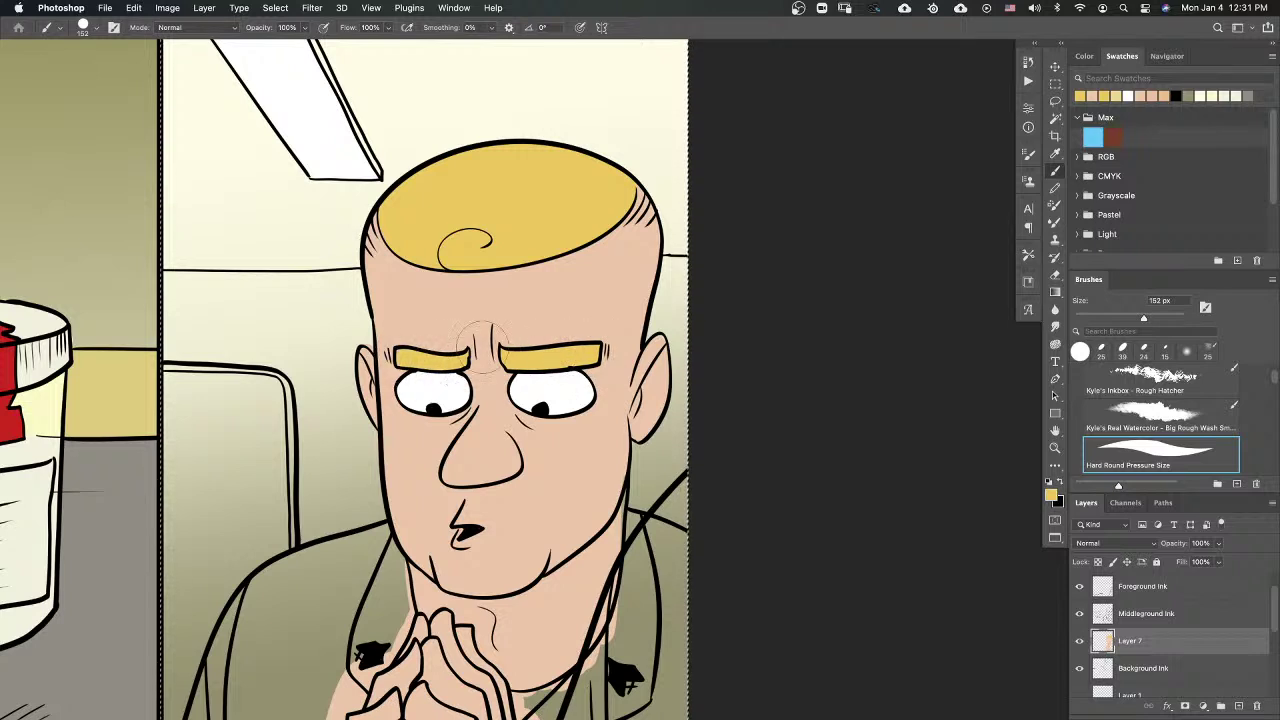
Step: Set the foreground to a muted olive green and paint the undershirt showing below the man's neck
{"action": "left_click_drag", "start_coordinate": [701, 386], "coordinate": [711, 317]}
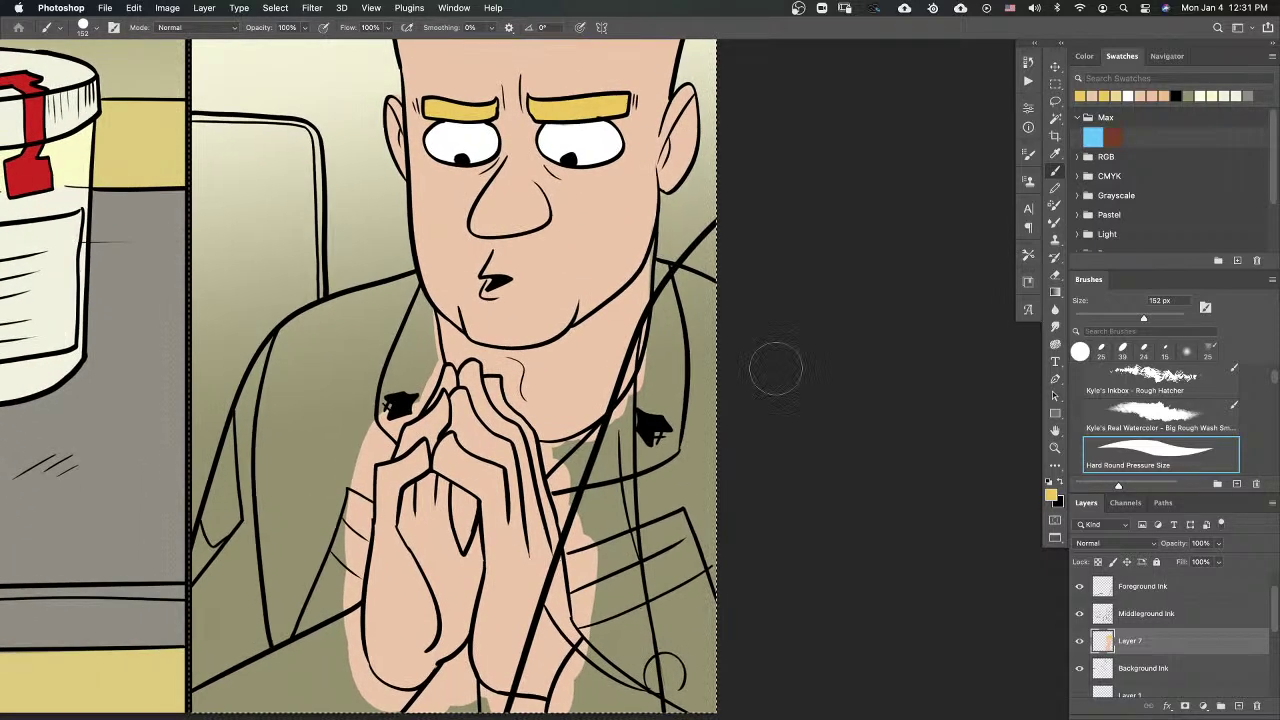
{"action": "left_click", "coordinate": [1050, 494]}
{"action": "left_click", "coordinate": [712, 510]}
{"action": "left_click_drag", "start_coordinate": [710, 511], "coordinate": [709, 515]}
{"action": "left_click_drag", "start_coordinate": [611, 454], "coordinate": [617, 458]}
{"action": "left_click", "coordinate": [824, 374]}
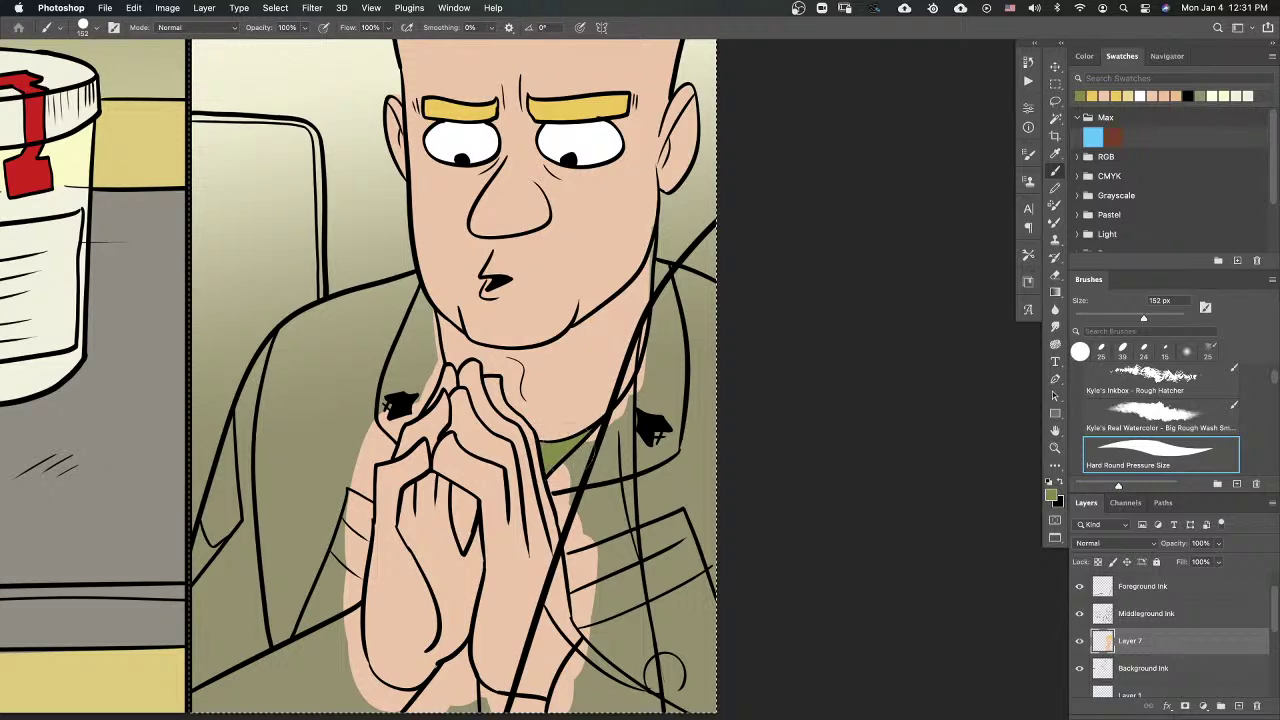
Step: Add a new layer directly beneath Background Ink and sample the tabletop grey #928c82 as the foreground colour
{"action": "key", "text": "super+0"}
{"action": "mouse_move", "coordinate": [771, 446]}
{"action": "left_mouse_down"}
{"action": "mouse_move", "coordinate": [704, 465]}
{"action": "mouse_move", "coordinate": [763, 463]}
{"action": "left_mouse_up"}
{"action": "key", "text": "super+plus"}
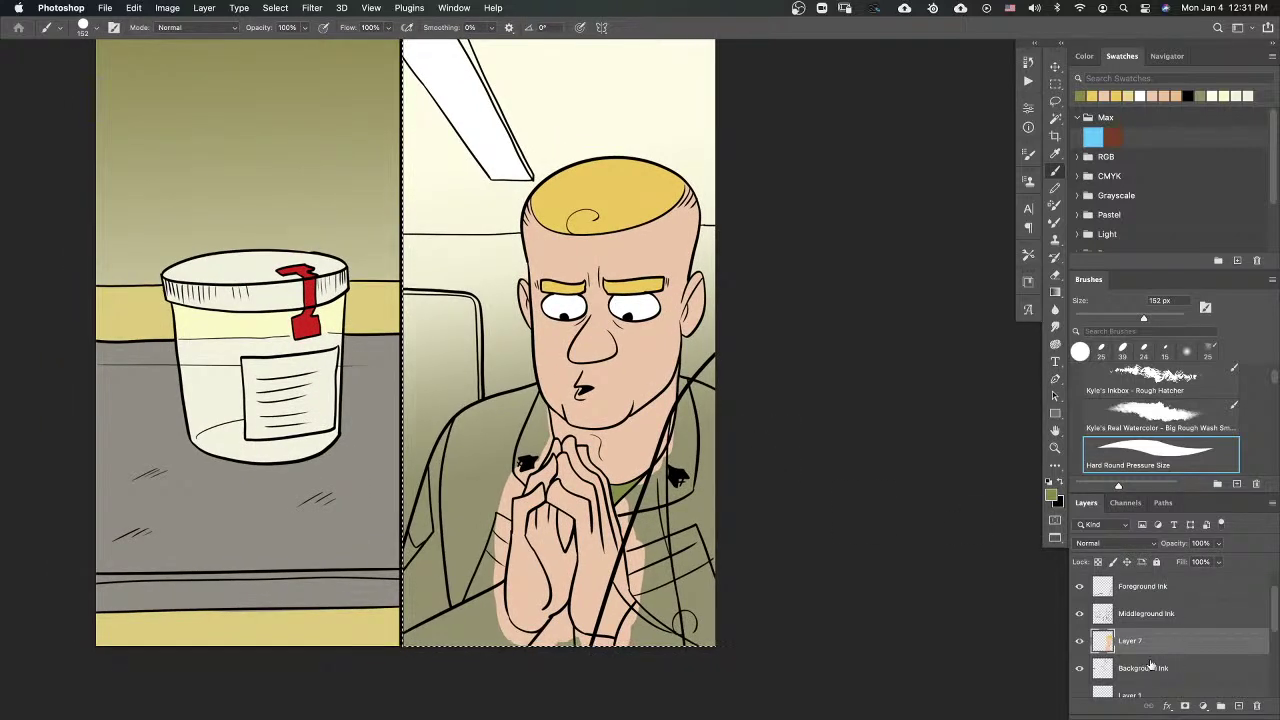
{"action": "left_click", "coordinate": [1172, 692]}
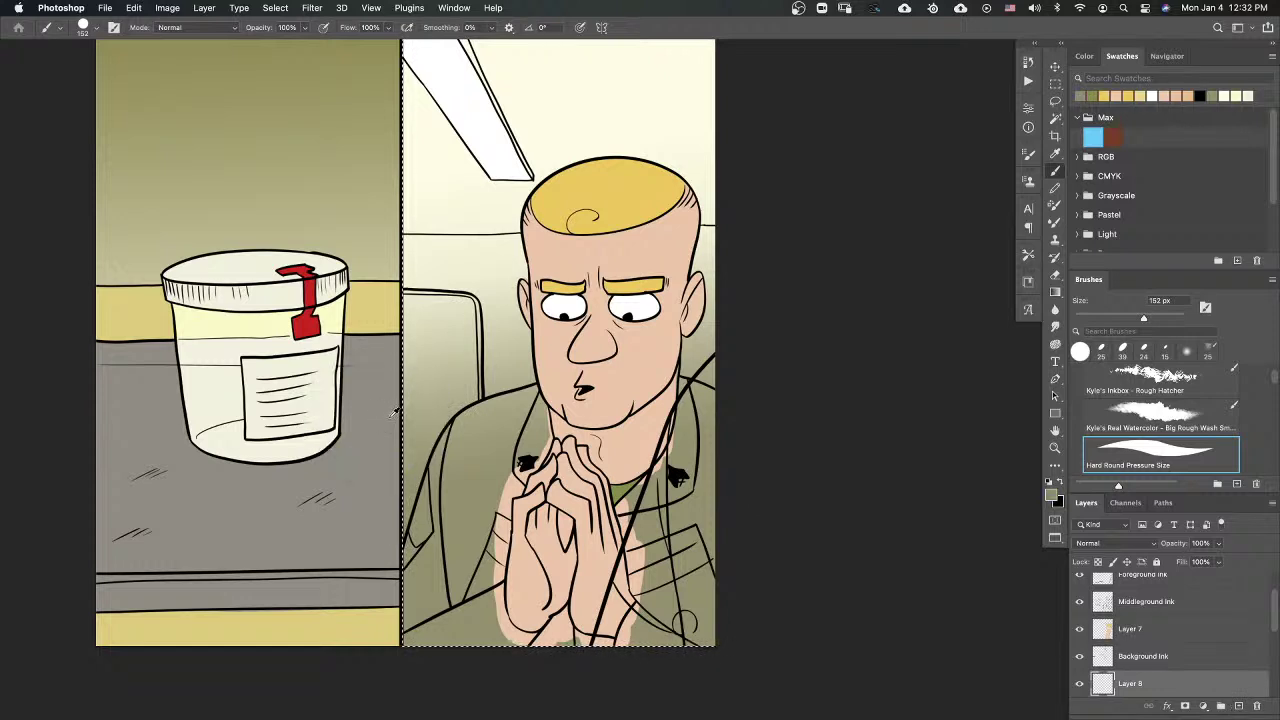
Step: Undo the trial grey stroke on the chair back and set the foreground to a lighter grey for painting
{"action": "left_click_drag", "start_coordinate": [432, 306], "coordinate": [401, 300]}
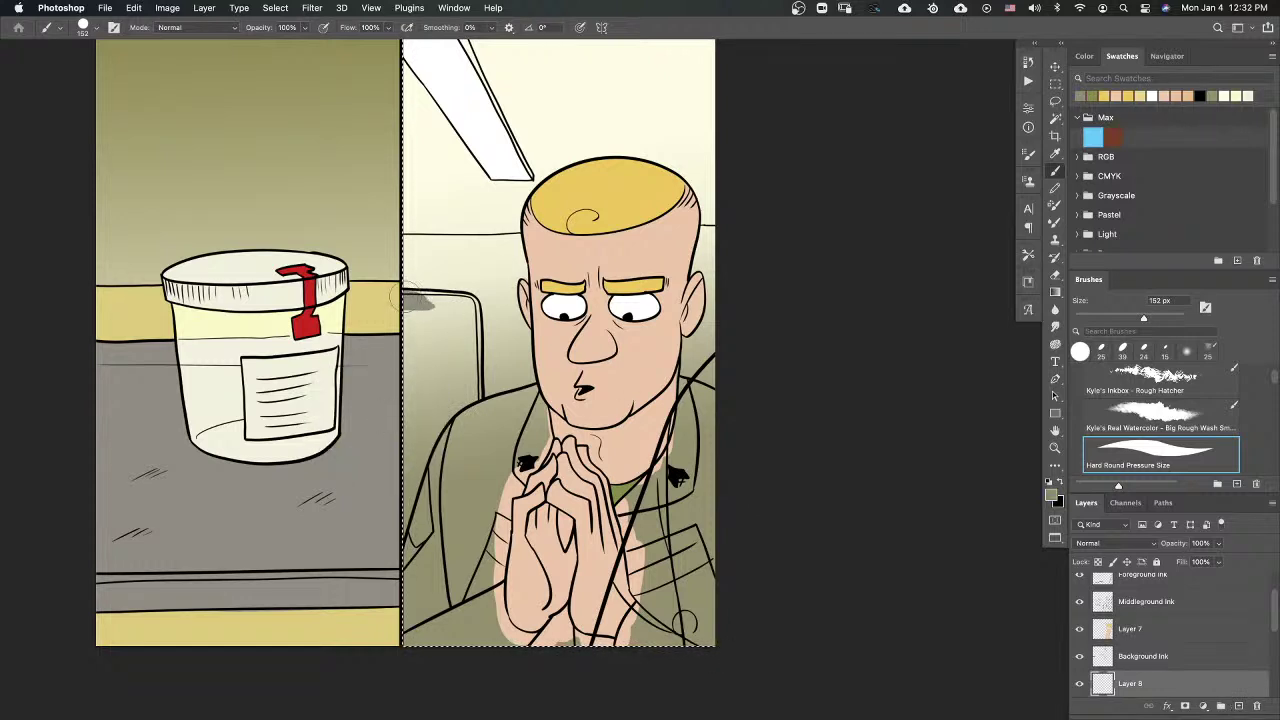
{"action": "key", "text": "super+z"}
{"action": "left_click", "coordinate": [1052, 496]}
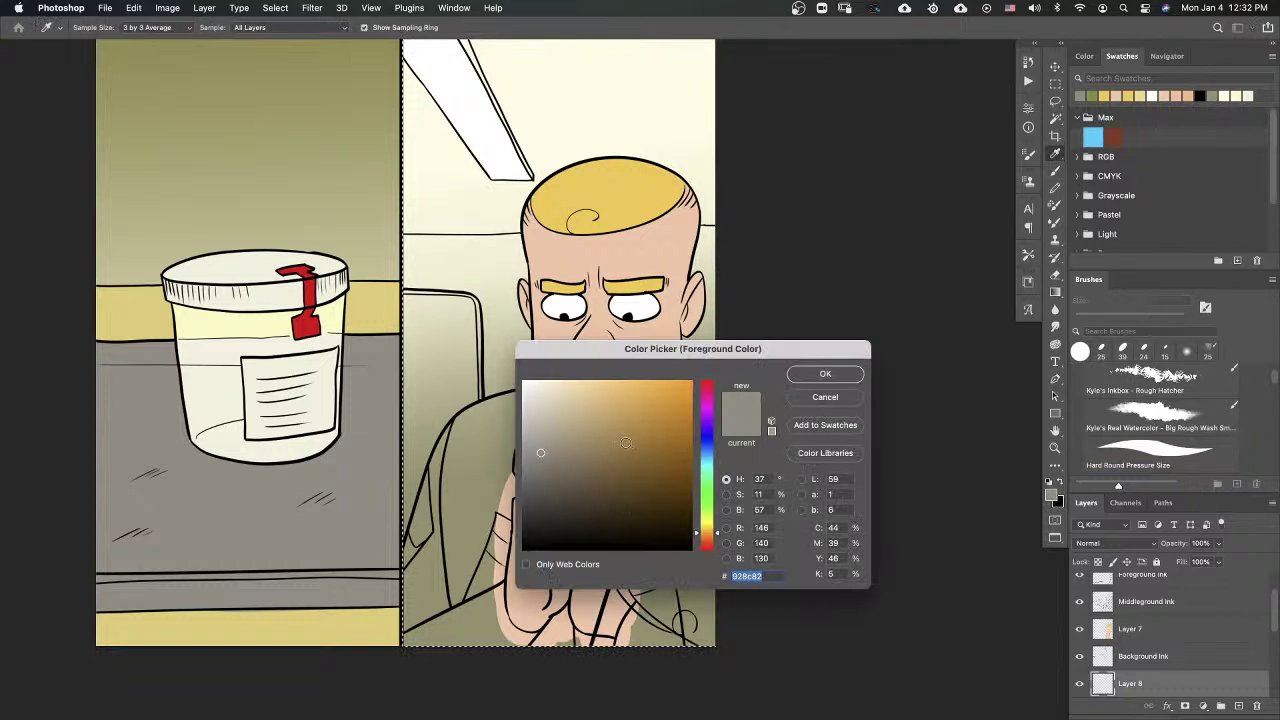
{"action": "left_click", "coordinate": [825, 374]}
{"action": "key", "text": "b"}
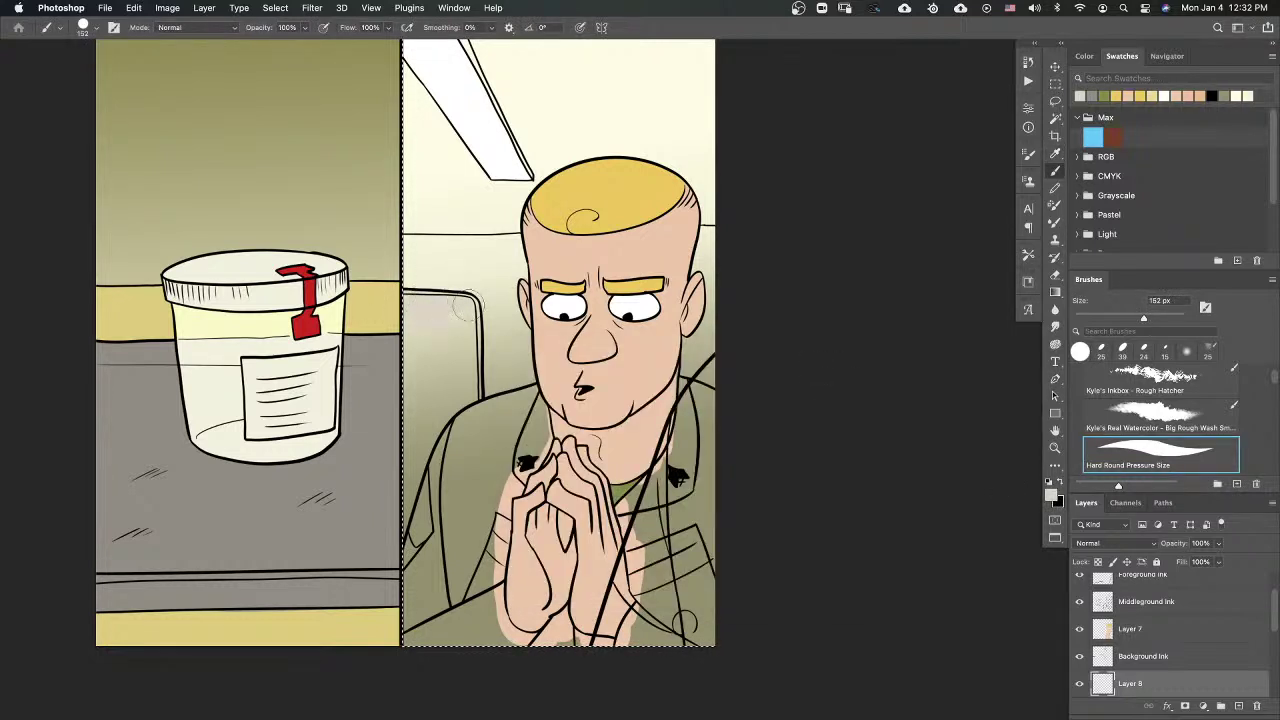
Step: Paint the chair back behind the man's shoulder with the light grey on Layer 8
{"action": "left_click_drag", "start_coordinate": [457, 406], "coordinate": [430, 418]}
{"action": "mouse_move", "coordinate": [418, 472]}
{"action": "left_mouse_down"}
{"action": "mouse_move", "coordinate": [422, 350]}
{"action": "mouse_move", "coordinate": [461, 391]}
{"action": "left_mouse_up"}
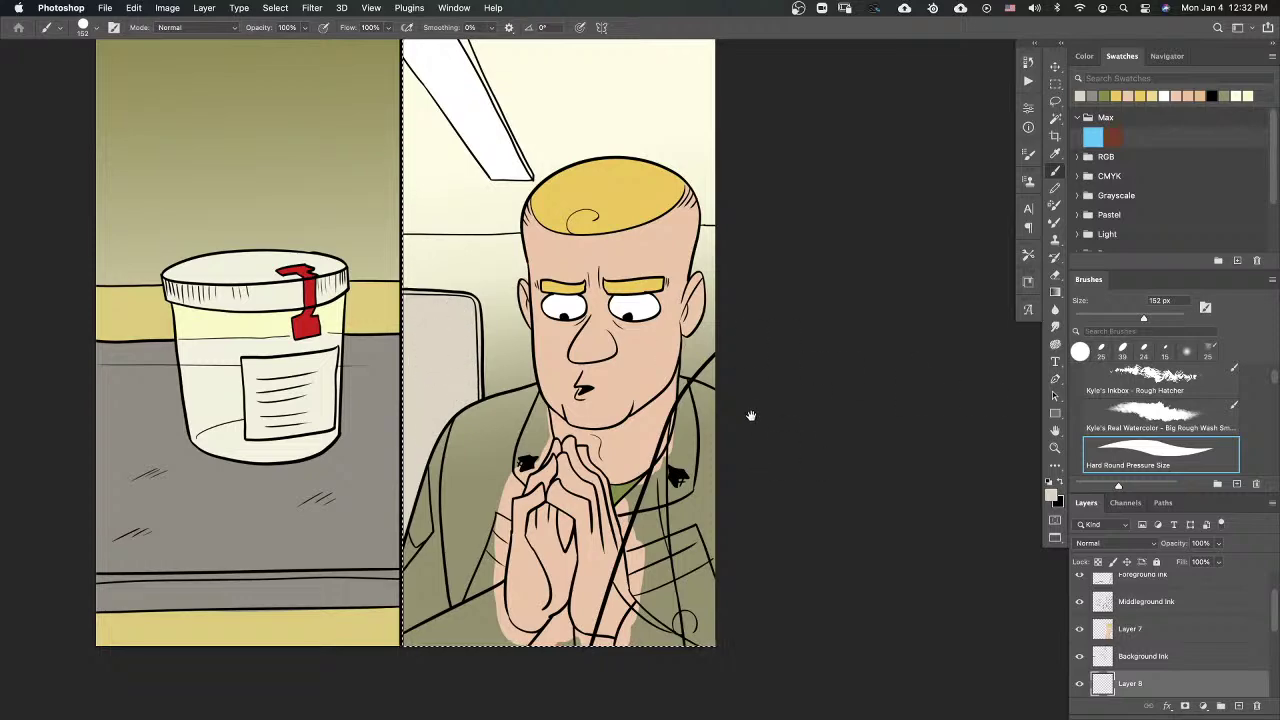
{"action": "scroll", "coordinate": [760, 445], "scroll_direction": "up", "scroll_amount": 2}
{"action": "scroll", "coordinate": [760, 445], "scroll_direction": "left", "scroll_amount": 2}
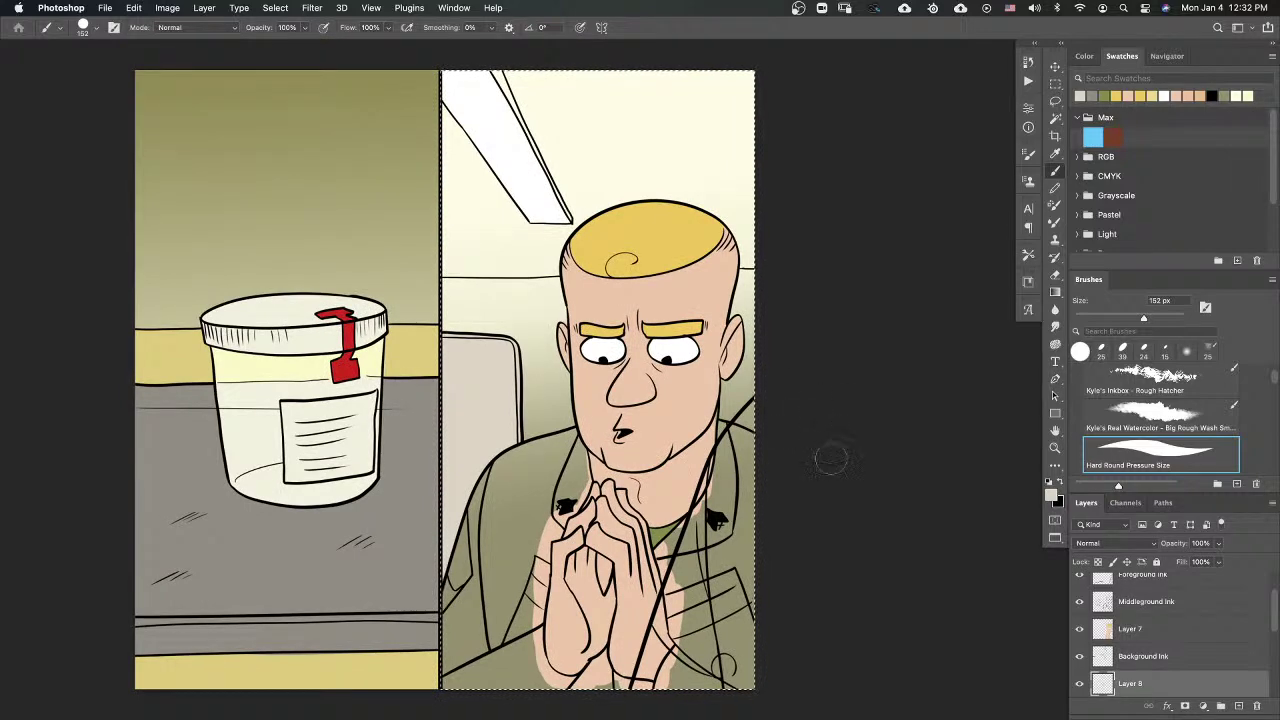
{"action": "scroll", "coordinate": [820, 509], "scroll_direction": "left", "scroll_amount": 2}
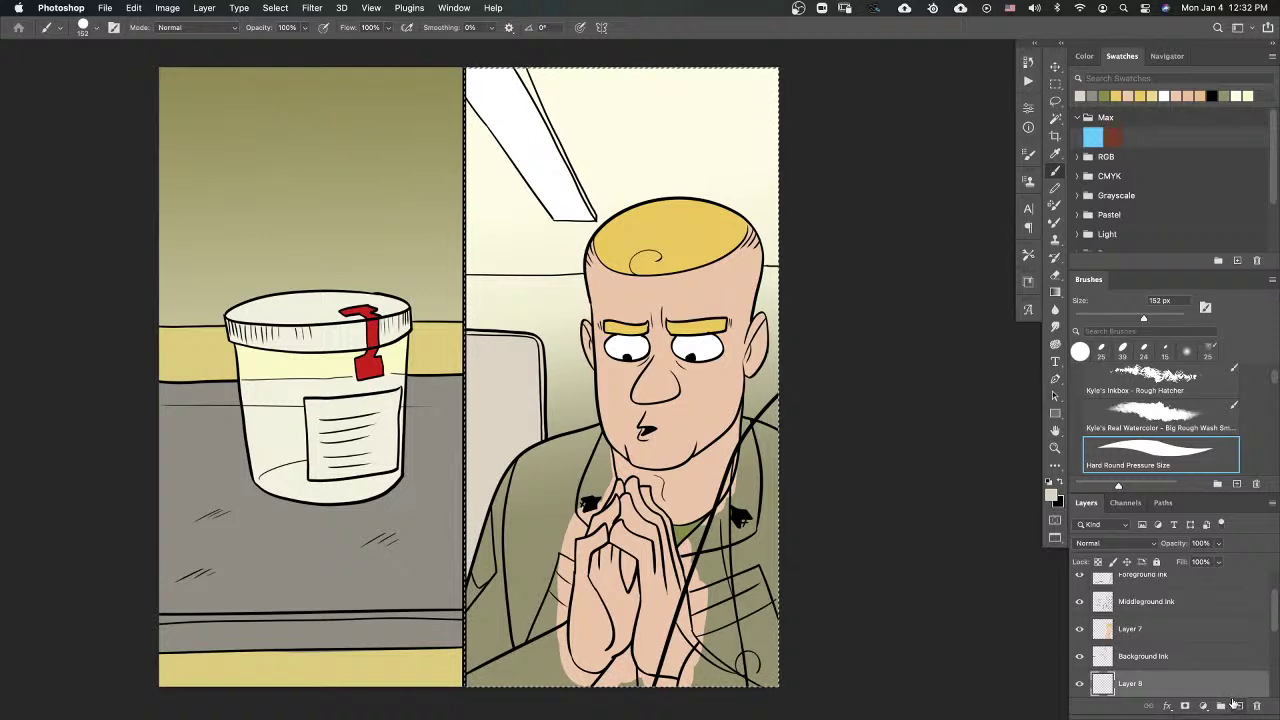
{"action": "left_click", "coordinate": [1079, 683]}
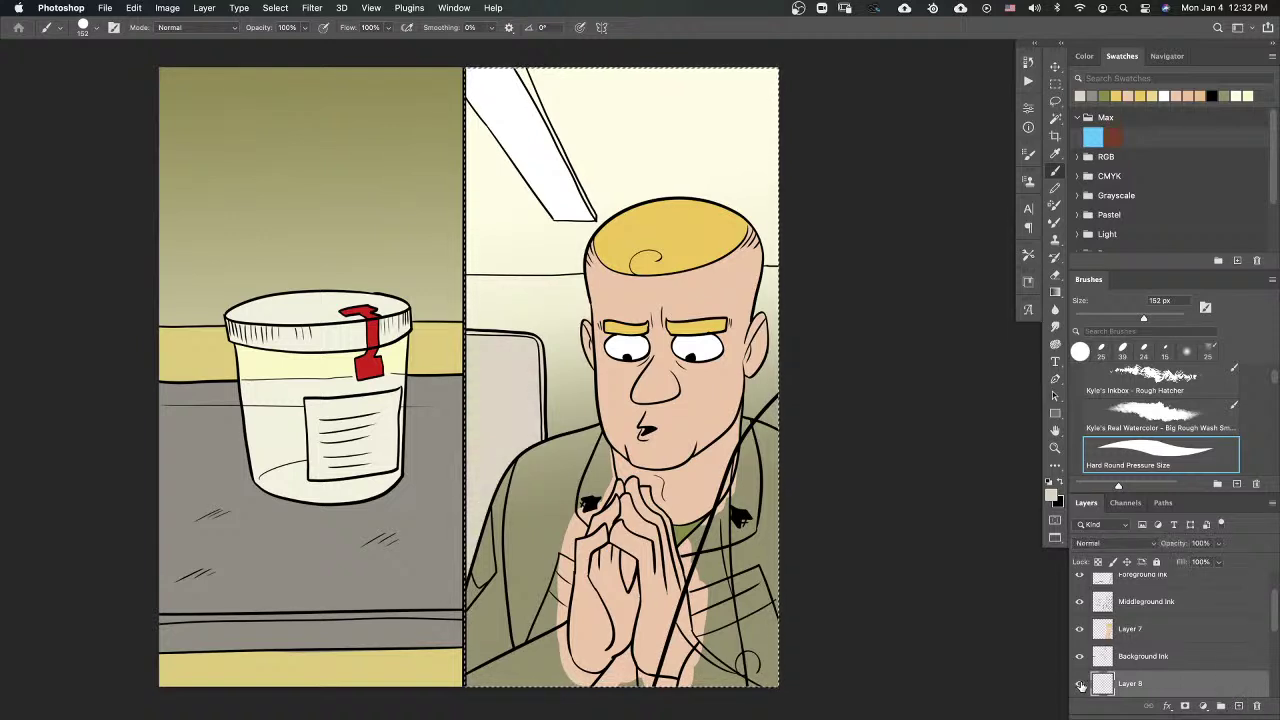
Step: Add a new layer directly above Layer 7 for the jacket colour
{"action": "mouse_move", "coordinate": [1271, 612]}
{"action": "left_mouse_down"}
{"action": "mouse_move", "coordinate": [1271, 626]}
{"action": "mouse_move", "coordinate": [1267, 610]}
{"action": "left_mouse_up"}
{"action": "left_click", "coordinate": [1162, 646]}
{"action": "left_click", "coordinate": [1240, 706]}
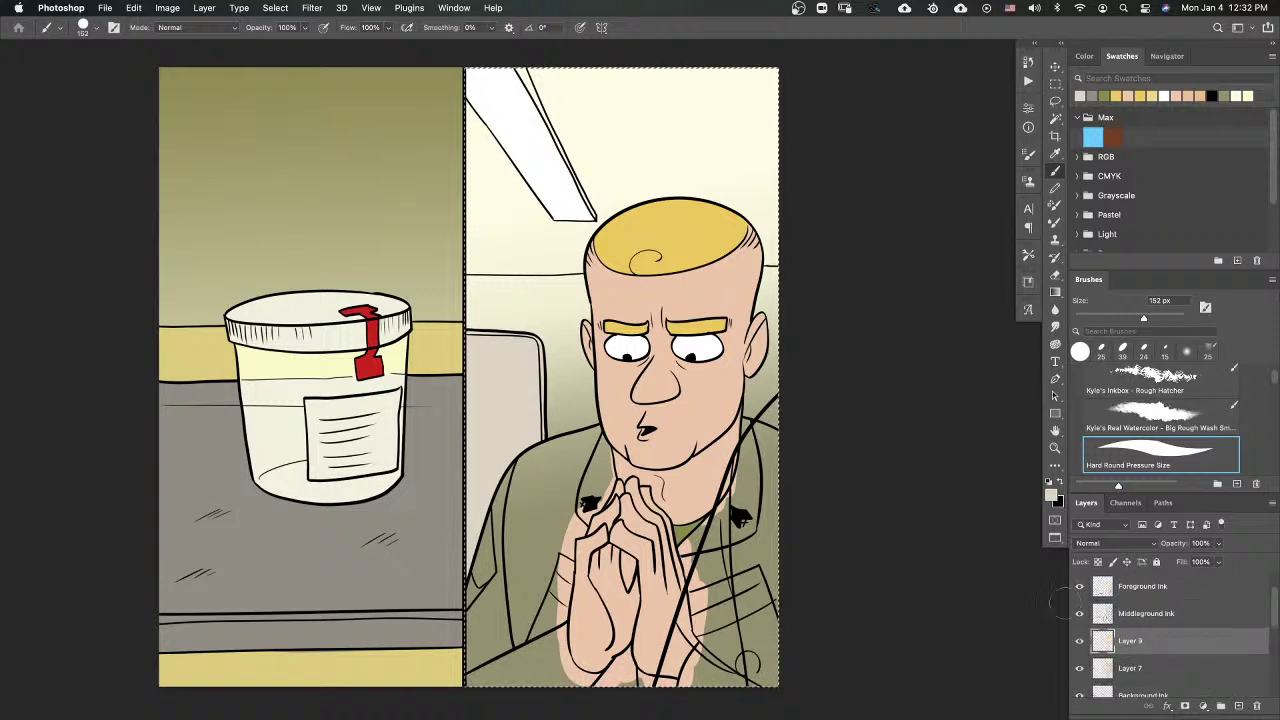
Step: Sample the undershirt green and shift it to a darker, greyer olive as the foreground colour
{"action": "left_click", "coordinate": [1050, 495]}
{"action": "key", "text": "Return"}
{"action": "key", "text": "b"}
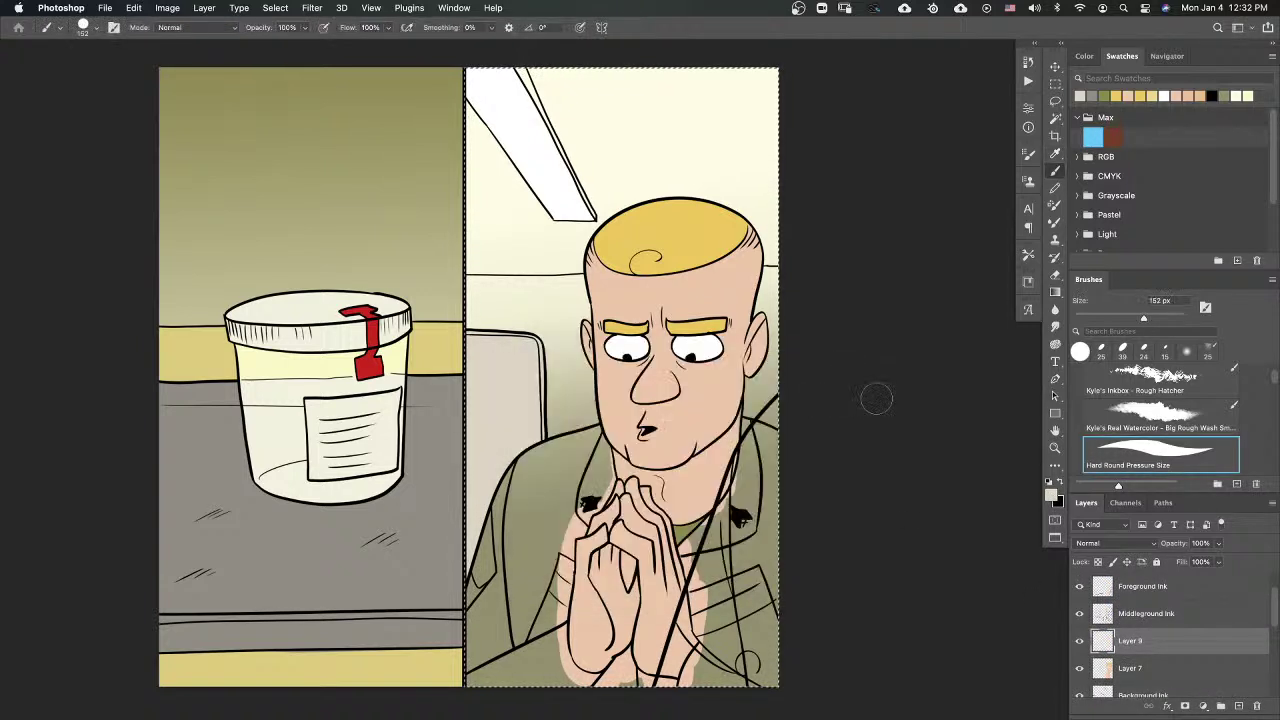
{"action": "left_click", "coordinate": [1052, 497]}
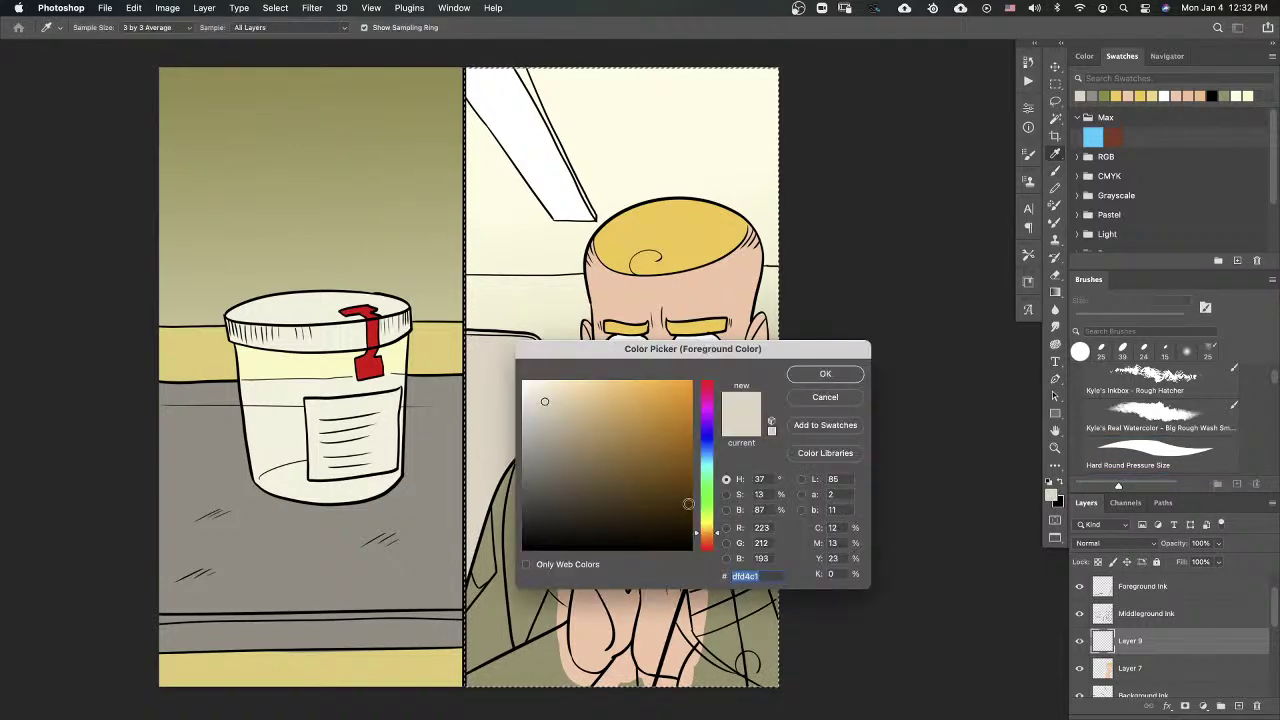
{"action": "left_click_drag", "start_coordinate": [712, 354], "coordinate": [381, 327]}
{"action": "left_click", "coordinate": [688, 530]}
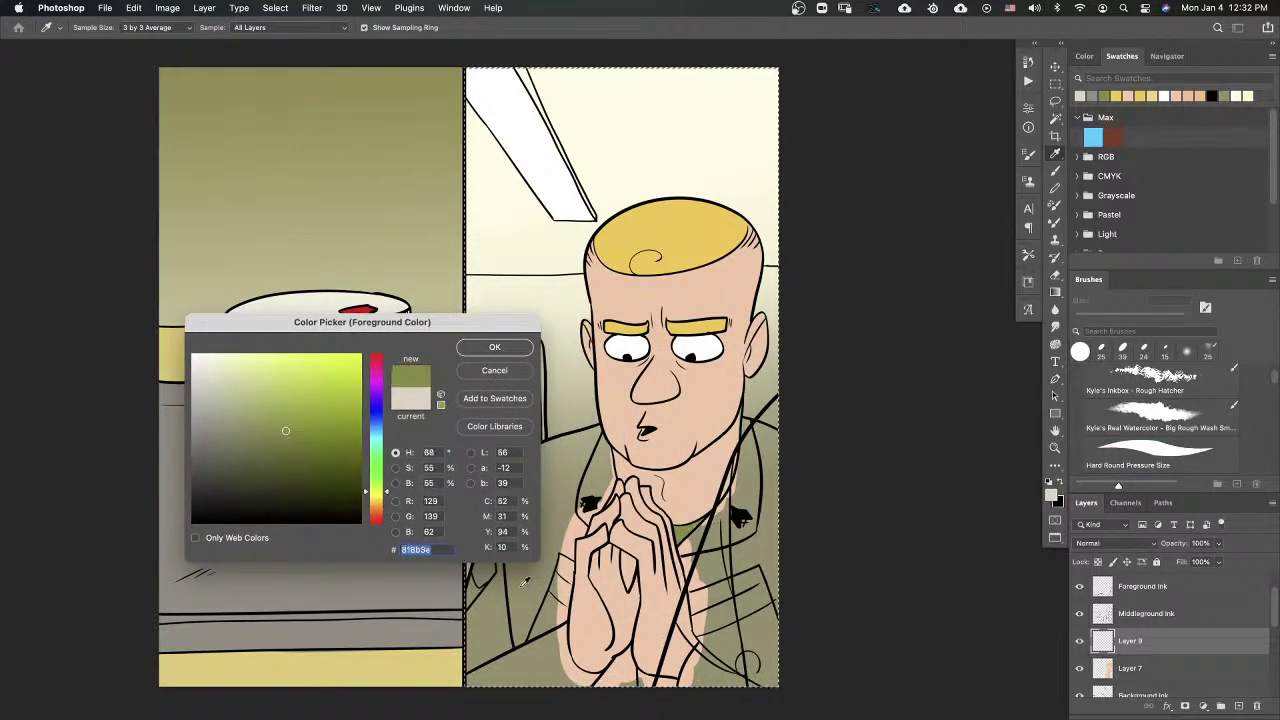
{"action": "left_click", "coordinate": [281, 463]}
{"action": "left_click_drag", "start_coordinate": [267, 461], "coordinate": [227, 437]}
{"action": "key", "text": "Return"}
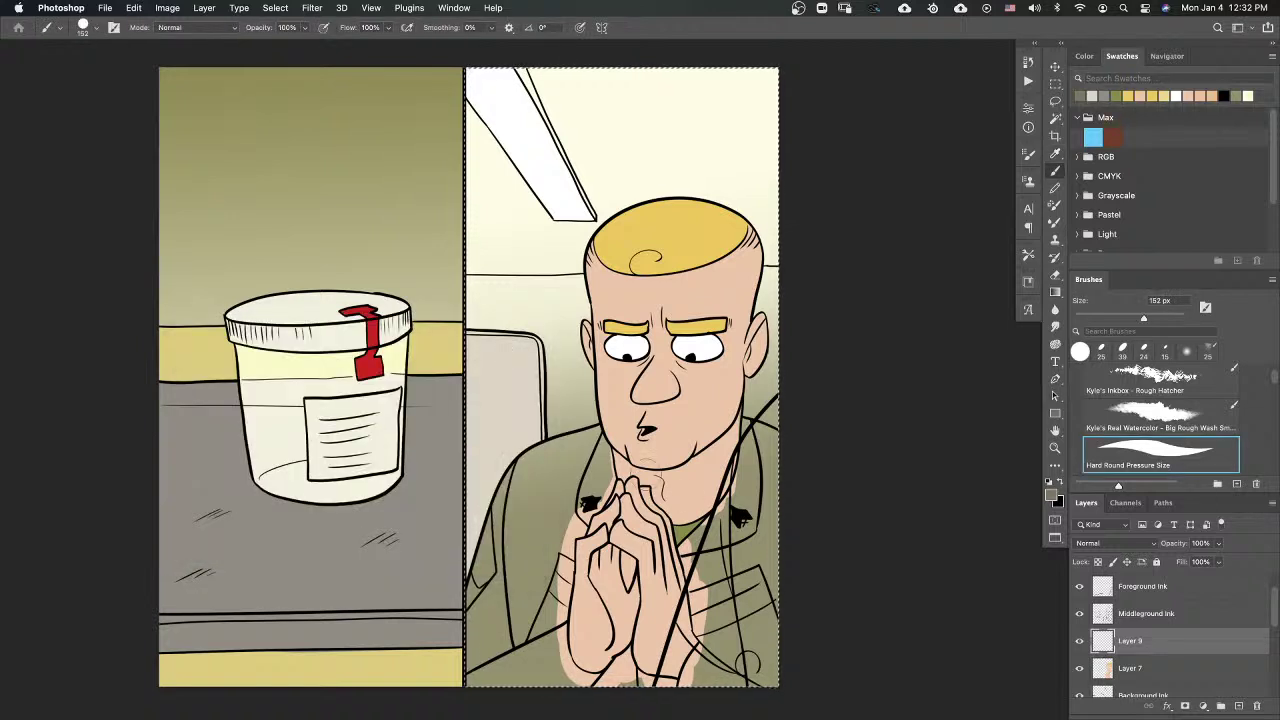
Step: Undo the trial jacket stroke and paint the jacket's left shoulder, lapel and sleeve with grey-olive around the hands
{"action": "mouse_move", "coordinate": [606, 430]}
{"action": "left_mouse_down"}
{"action": "mouse_move", "coordinate": [612, 465]}
{"action": "mouse_move", "coordinate": [590, 495]}
{"action": "mouse_move", "coordinate": [586, 537]}
{"action": "mouse_move", "coordinate": [585, 425]}
{"action": "mouse_move", "coordinate": [570, 445]}
{"action": "mouse_move", "coordinate": [518, 460]}
{"action": "mouse_move", "coordinate": [550, 447]}
{"action": "mouse_move", "coordinate": [503, 487]}
{"action": "left_mouse_up"}
{"action": "key", "text": "super+z"}
{"action": "mouse_move", "coordinate": [481, 540]}
{"action": "left_mouse_down"}
{"action": "mouse_move", "coordinate": [470, 578]}
{"action": "mouse_move", "coordinate": [530, 460]}
{"action": "mouse_move", "coordinate": [558, 472]}
{"action": "mouse_move", "coordinate": [540, 545]}
{"action": "mouse_move", "coordinate": [560, 590]}
{"action": "left_mouse_up"}
{"action": "left_click_drag", "start_coordinate": [570, 543], "coordinate": [558, 666]}
{"action": "mouse_move", "coordinate": [552, 588]}
{"action": "left_mouse_down"}
{"action": "mouse_move", "coordinate": [532, 670]}
{"action": "mouse_move", "coordinate": [514, 600]}
{"action": "mouse_move", "coordinate": [478, 670]}
{"action": "mouse_move", "coordinate": [560, 670]}
{"action": "left_mouse_up"}
{"action": "left_click_drag", "start_coordinate": [625, 545], "coordinate": [548, 488]}
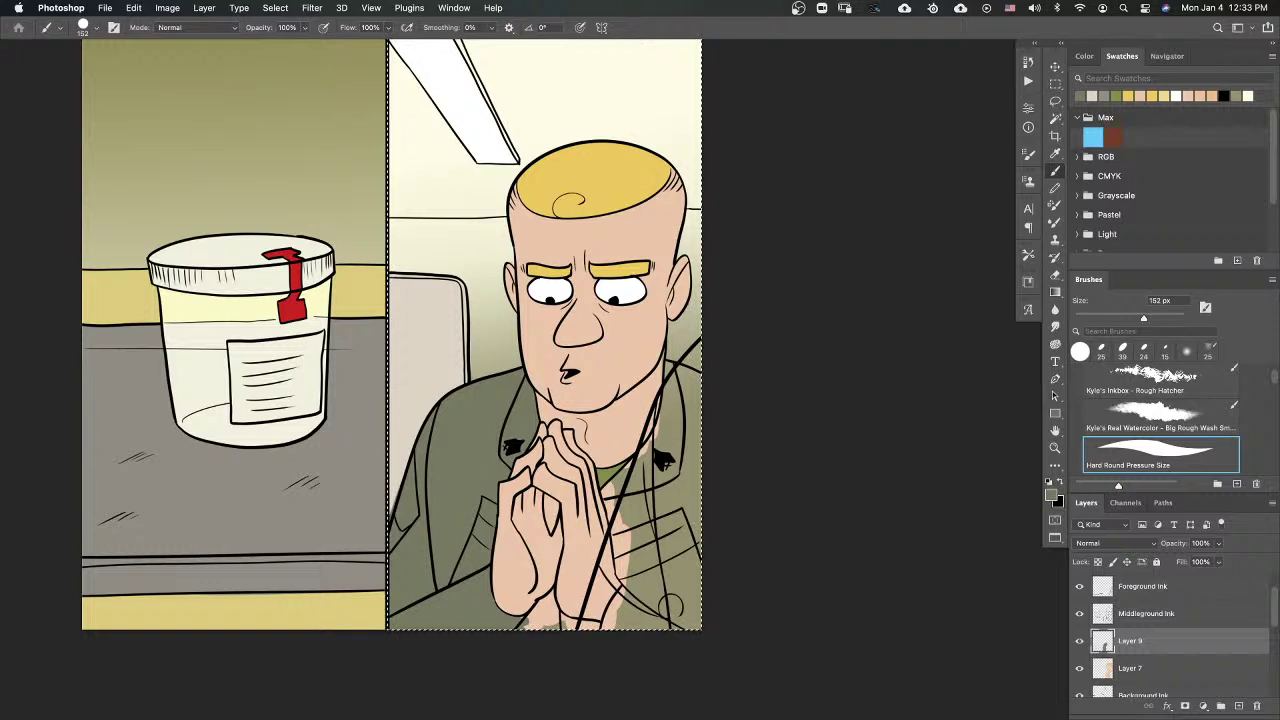
{"action": "key", "text": "Tab"}
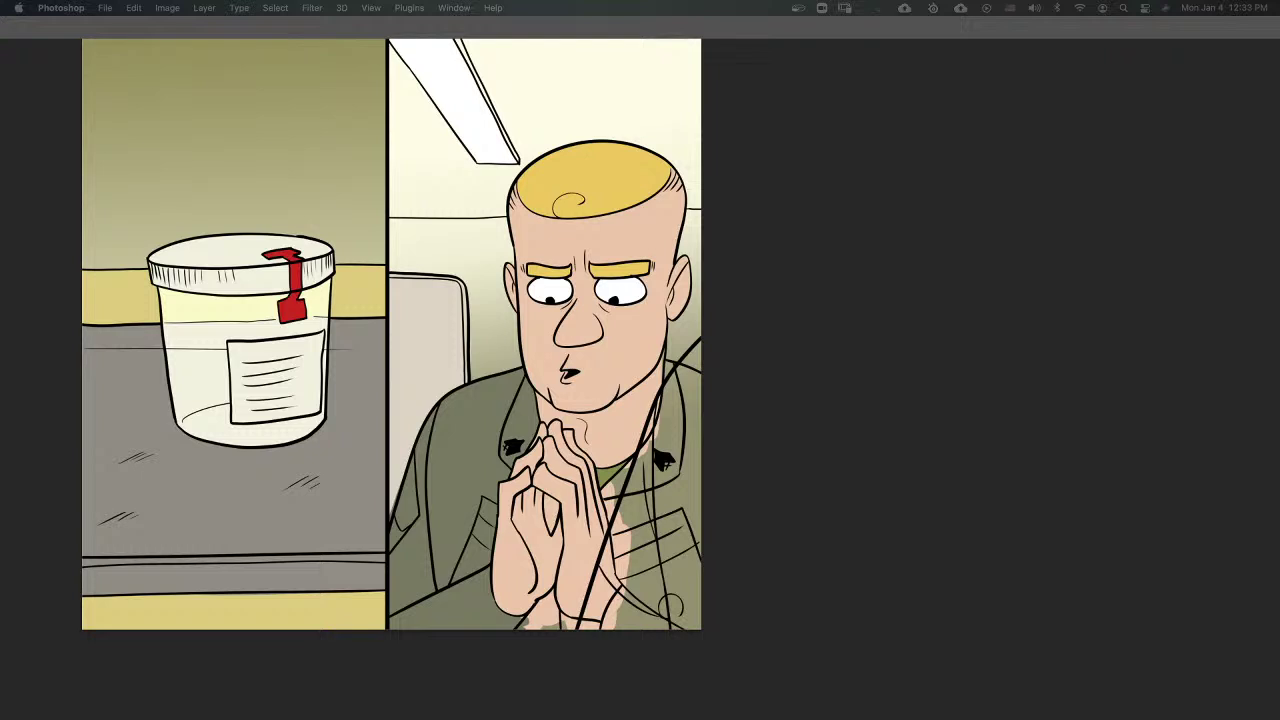
{"action": "key", "text": "Tab"}
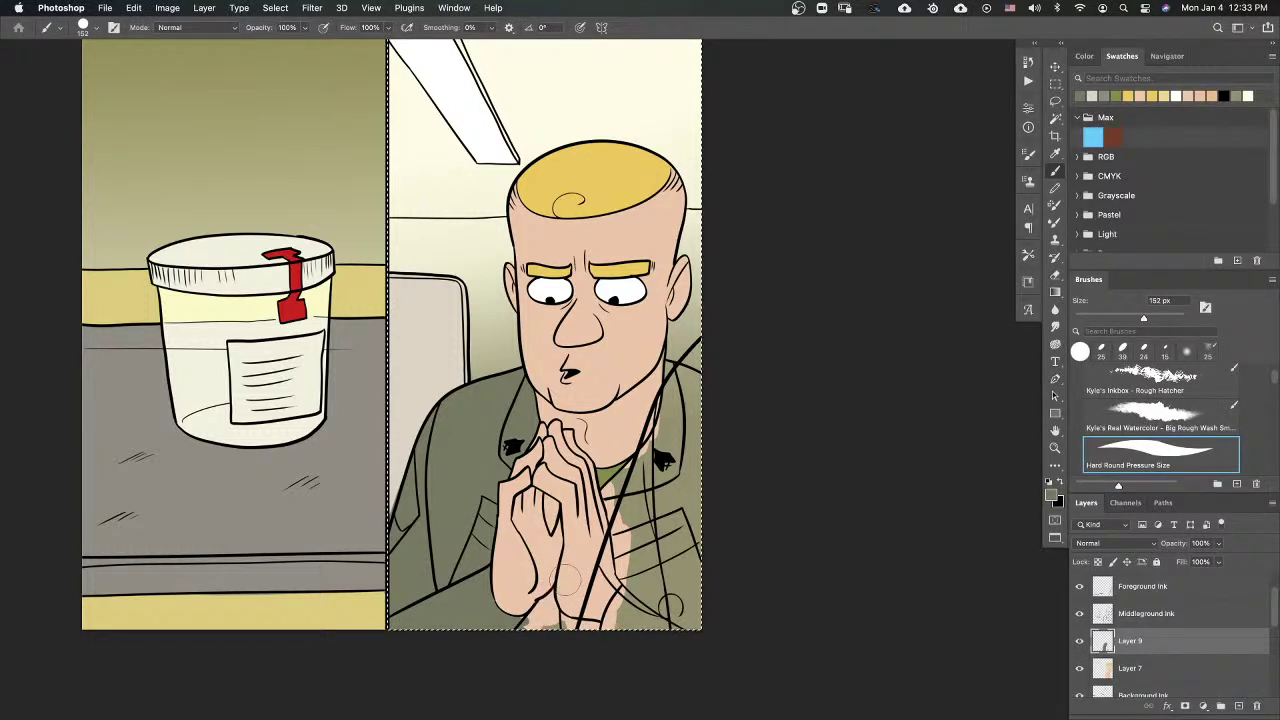
{"action": "key", "text": "Tab"}
{"action": "key", "text": "Tab"}
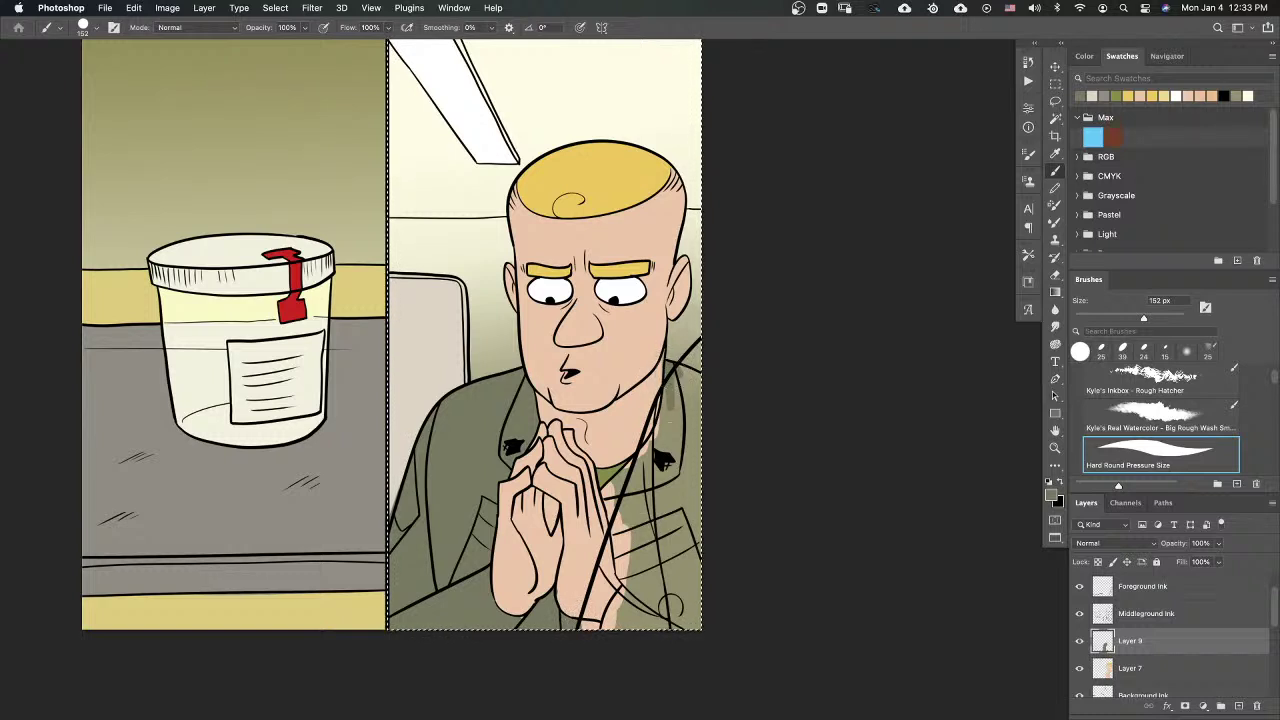
Step: Paint the right collar, chest and sleeve of the jacket grey-olive, covering the skin colour spilling past the wrists
{"action": "left_click_drag", "start_coordinate": [670, 422], "coordinate": [679, 387]}
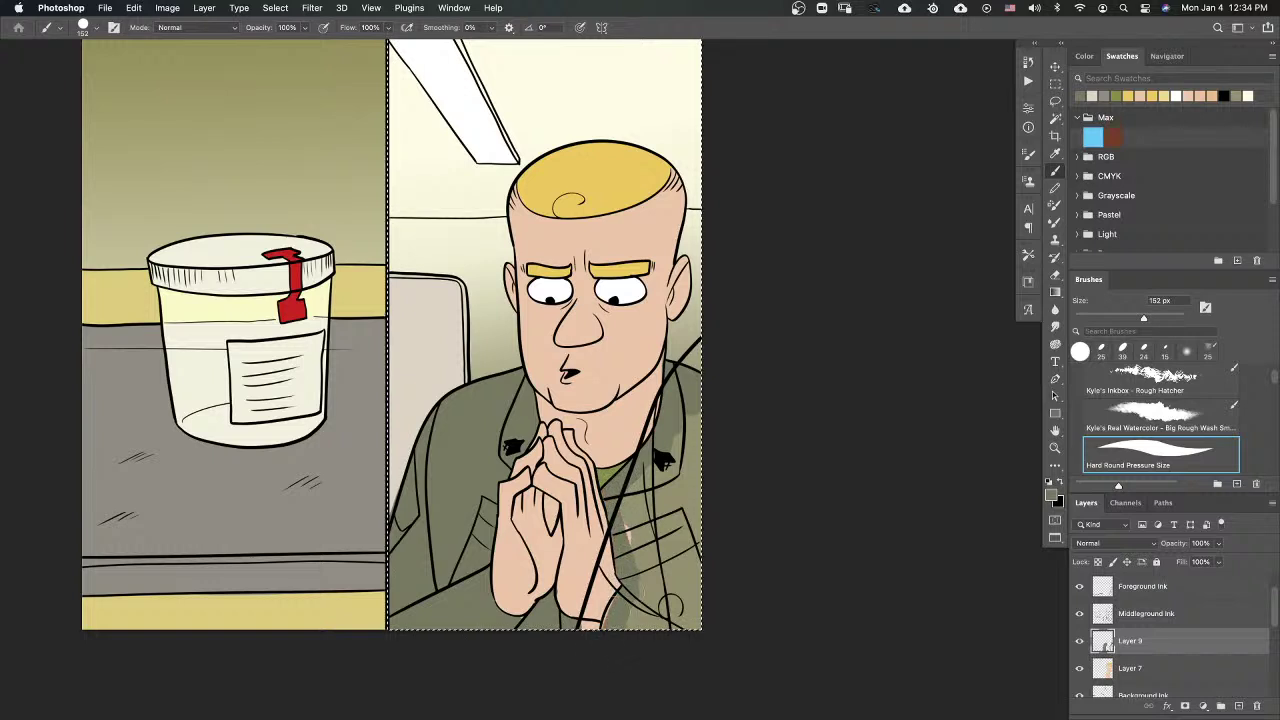
{"action": "left_click_drag", "start_coordinate": [610, 626], "coordinate": [588, 622]}
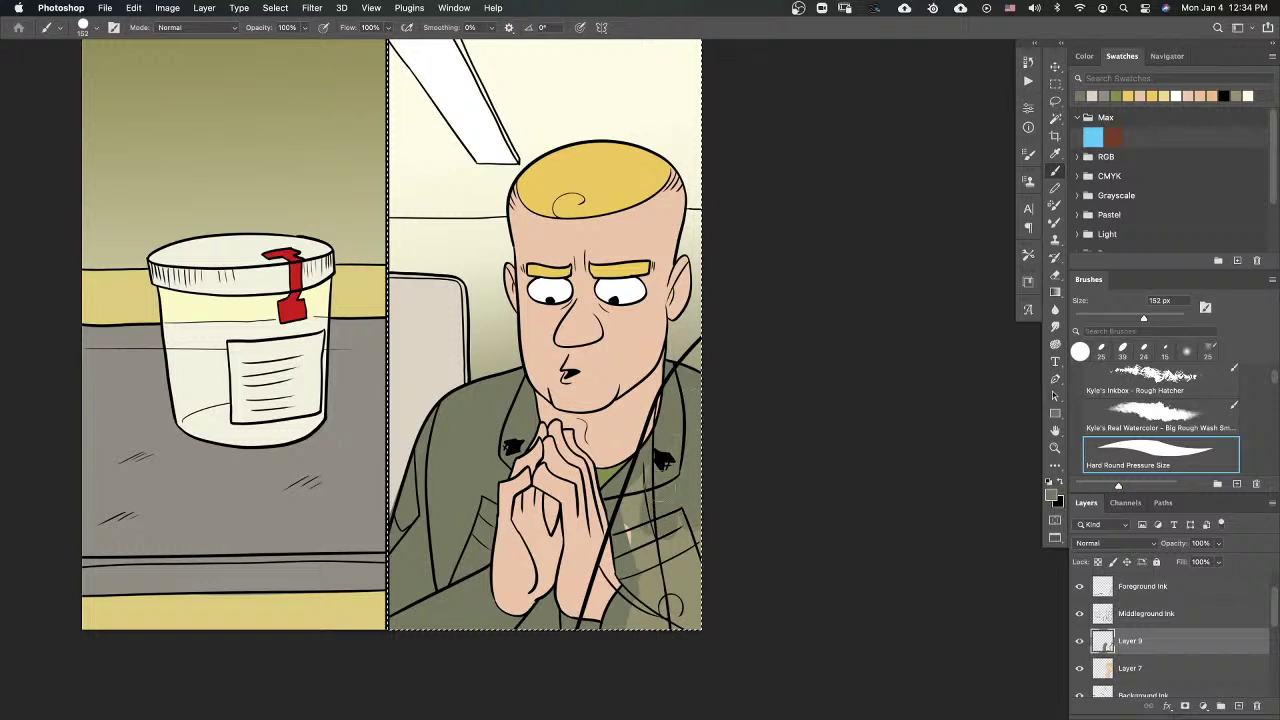
{"action": "mouse_move", "coordinate": [658, 462]}
{"action": "left_mouse_down"}
{"action": "mouse_move", "coordinate": [631, 508]}
{"action": "mouse_move", "coordinate": [658, 614]}
{"action": "left_mouse_up"}
{"action": "left_click_drag", "start_coordinate": [660, 620], "coordinate": [690, 595]}
{"action": "left_click_drag", "start_coordinate": [690, 595], "coordinate": [709, 558]}
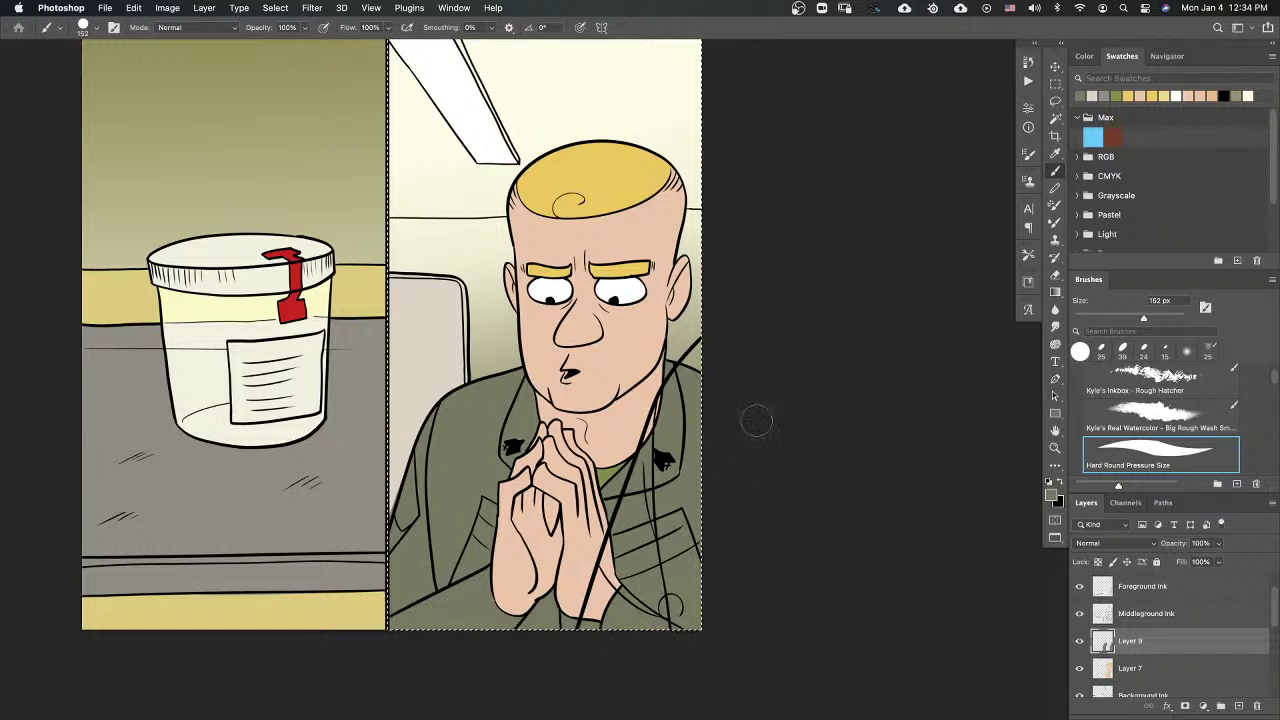
{"action": "key", "text": "space"}
{"action": "mouse_move", "coordinate": [766, 446]}
{"action": "left_mouse_down"}
{"action": "mouse_move", "coordinate": [809, 503]}
{"action": "mouse_move", "coordinate": [806, 486]}
{"action": "left_mouse_up"}
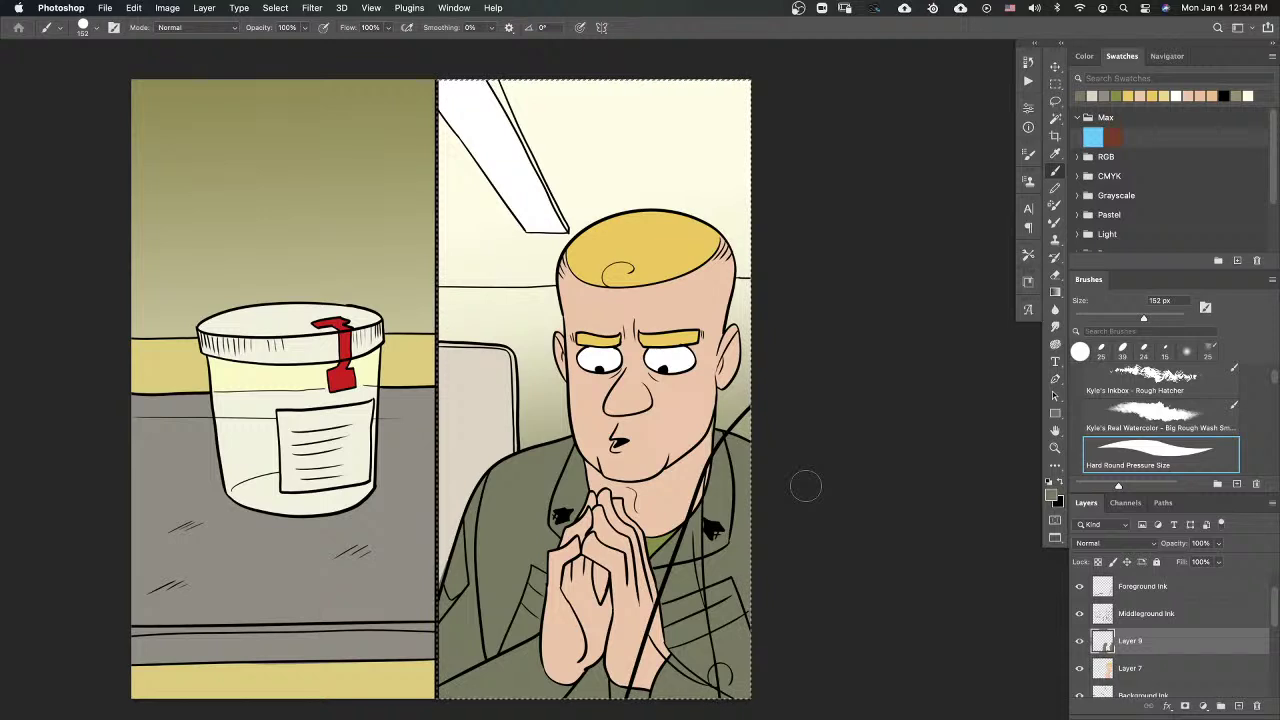
{"action": "left_click", "coordinate": [1080, 641]}
{"action": "left_click", "coordinate": [1080, 641]}
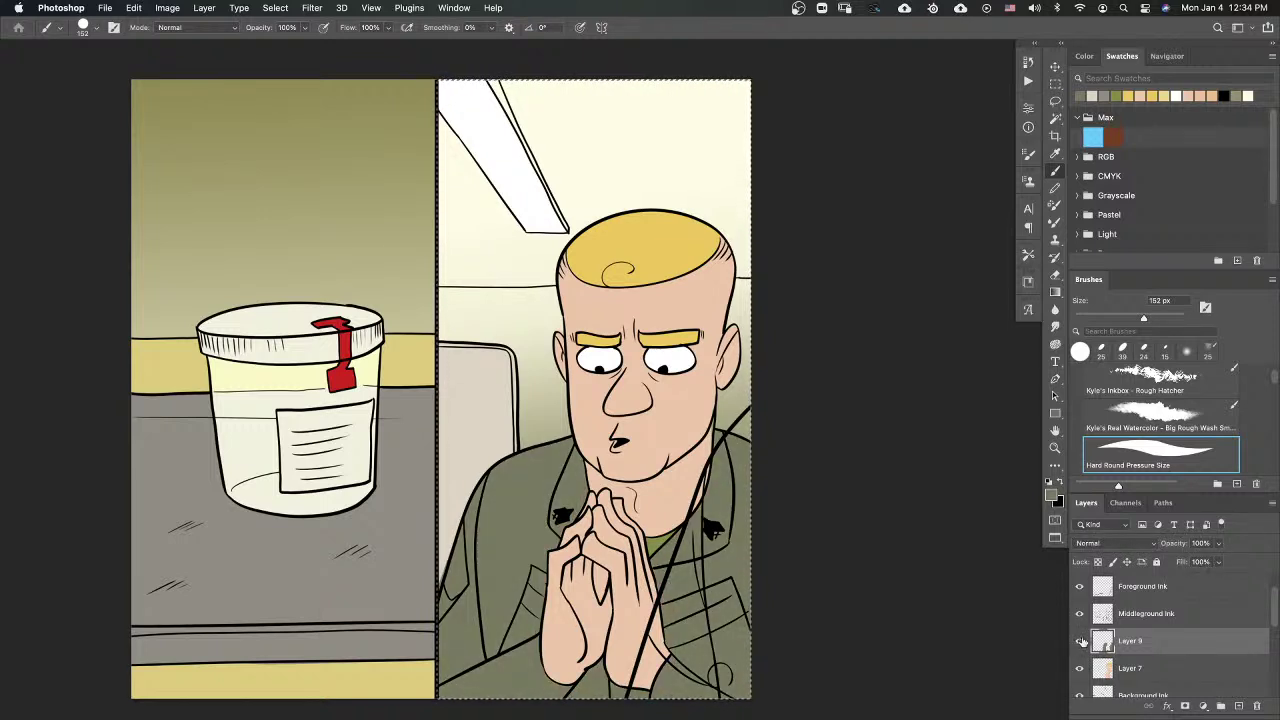
Step: Sample the man's skin tone with Layer 7 selected and make Layer 9 active again
{"action": "left_click", "coordinate": [1131, 668]}
{"action": "left_click", "coordinate": [707, 402], "text": "alt"}
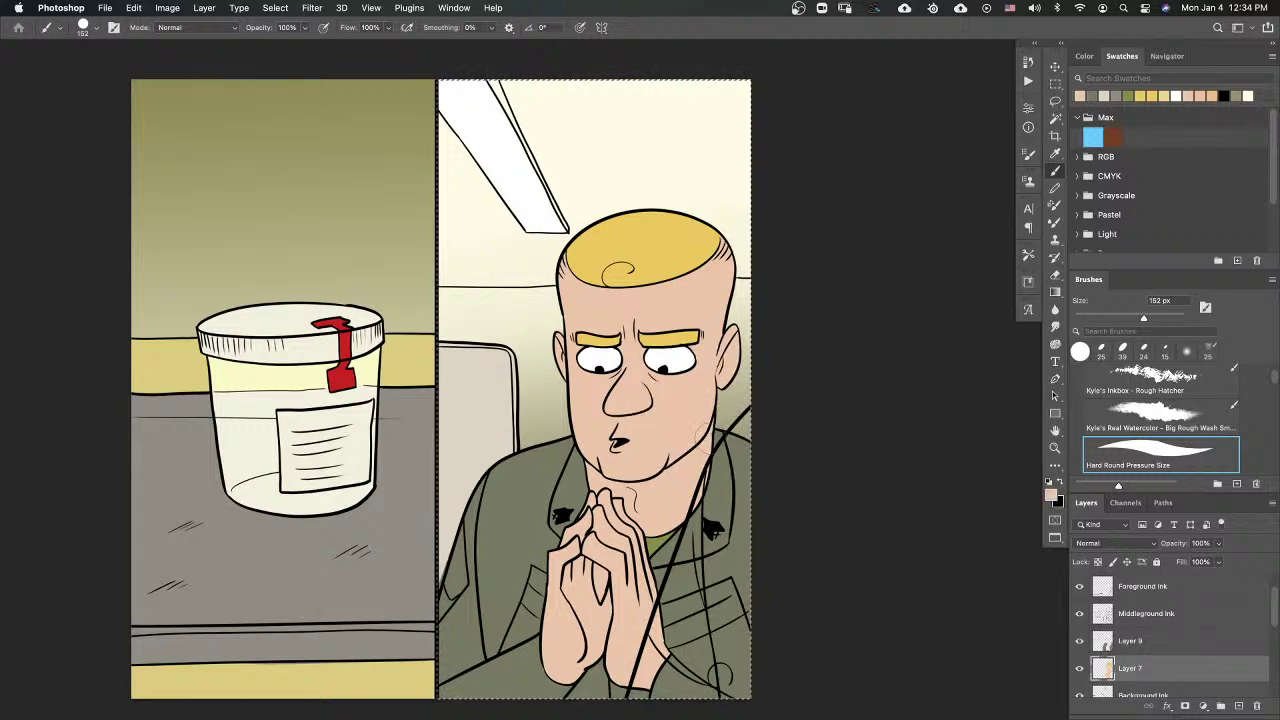
{"action": "scroll", "coordinate": [725, 502], "scroll_direction": "up", "scroll_amount": 3}
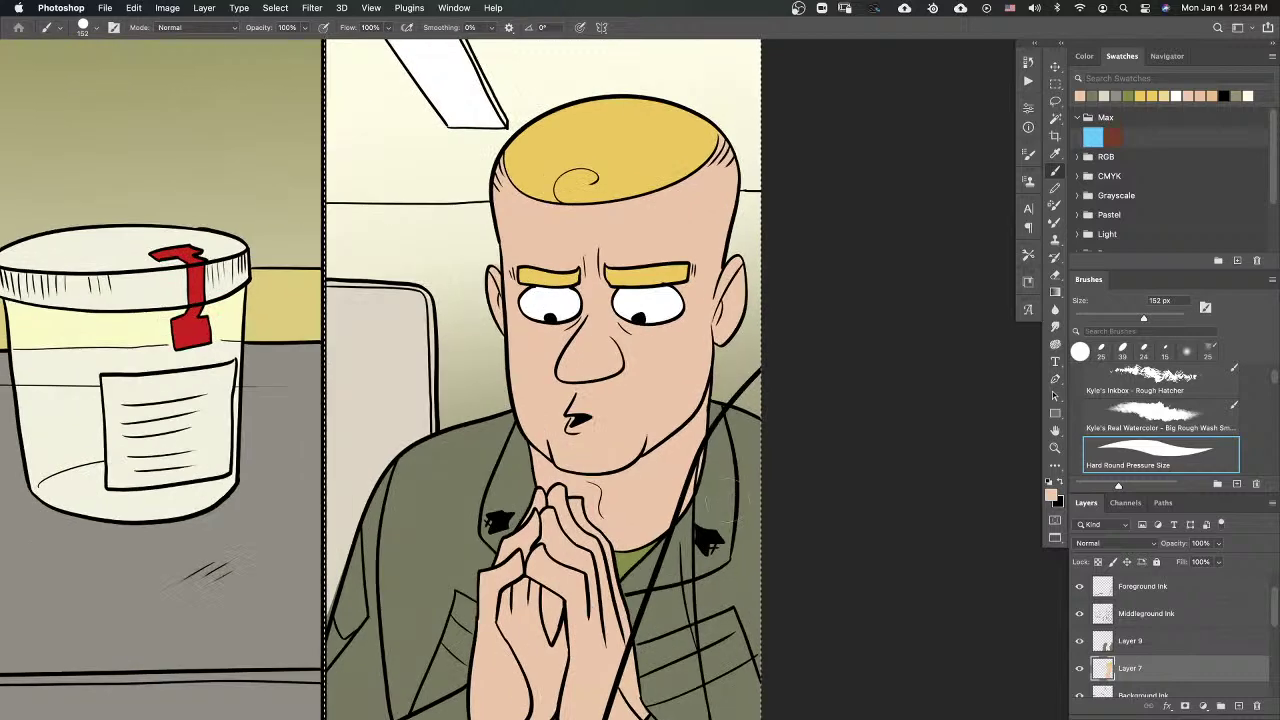
{"action": "key", "text": "alt+bracketright"}
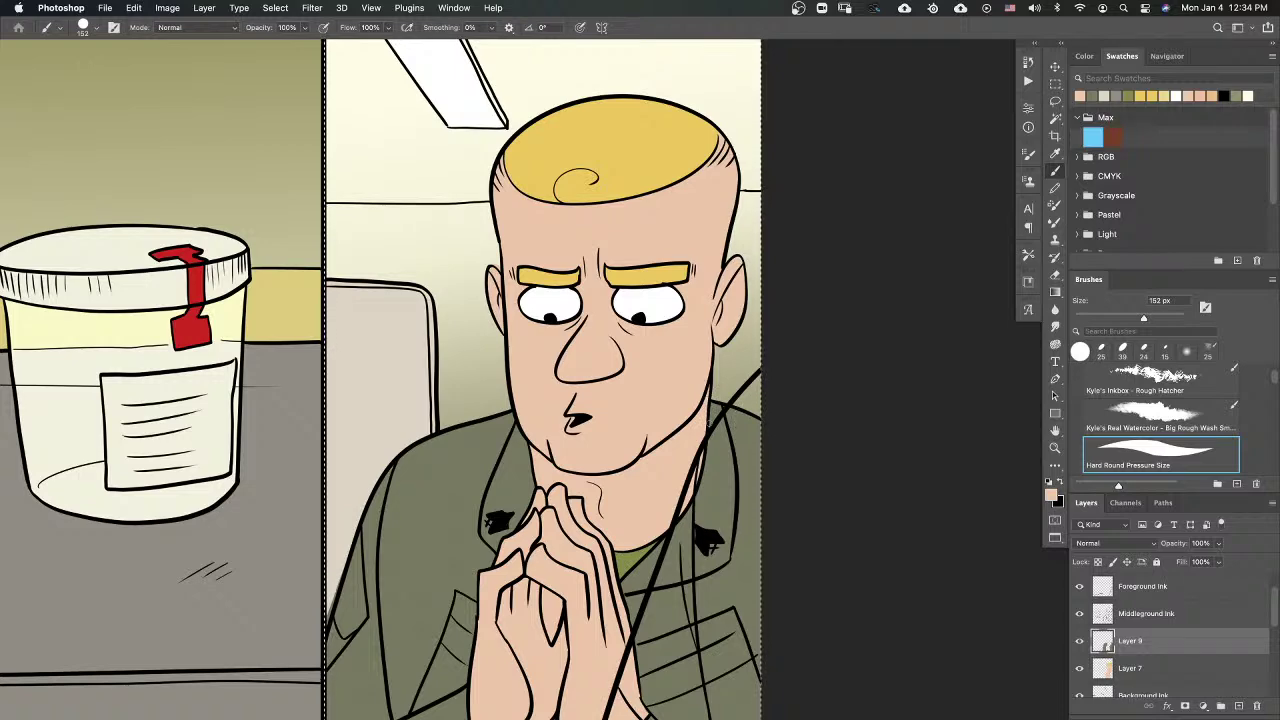
{"action": "scroll", "coordinate": [683, 506], "scroll_direction": "down", "scroll_amount": 3}
{"action": "scroll", "coordinate": [687, 511], "scroll_direction": "up", "scroll_amount": 3}
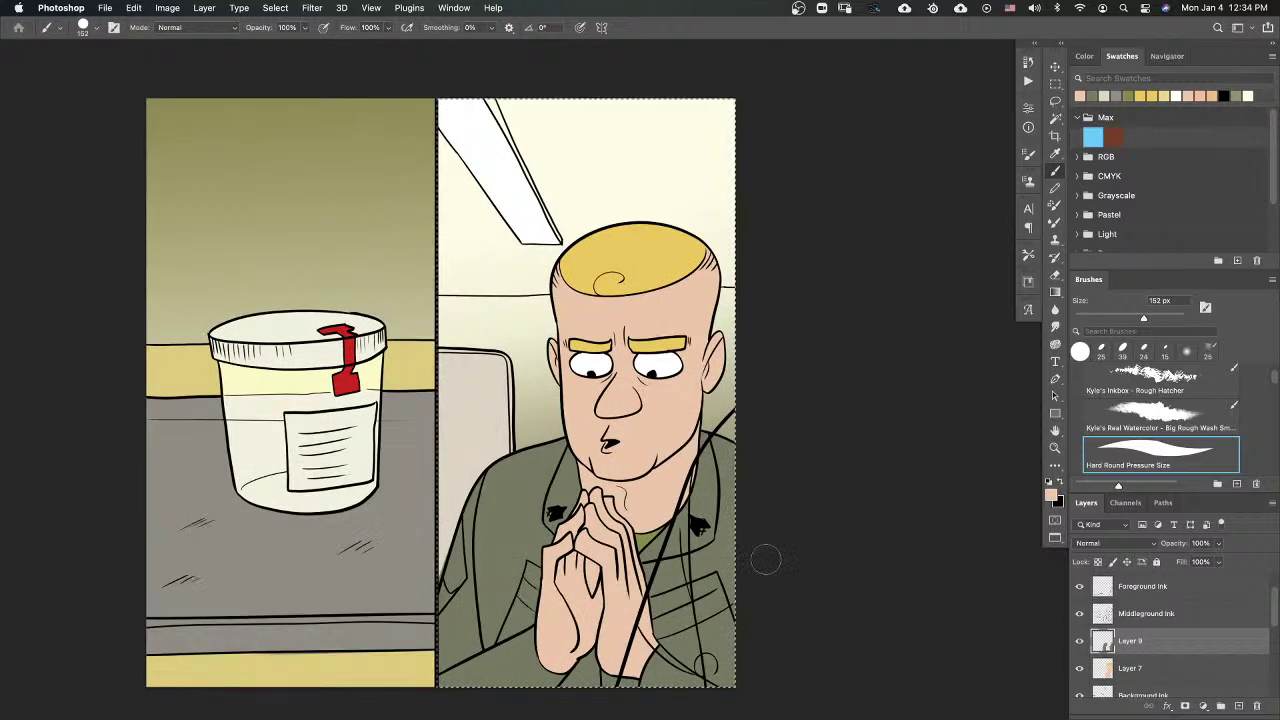
{"action": "left_click_drag", "start_coordinate": [766, 486], "coordinate": [815, 447]}
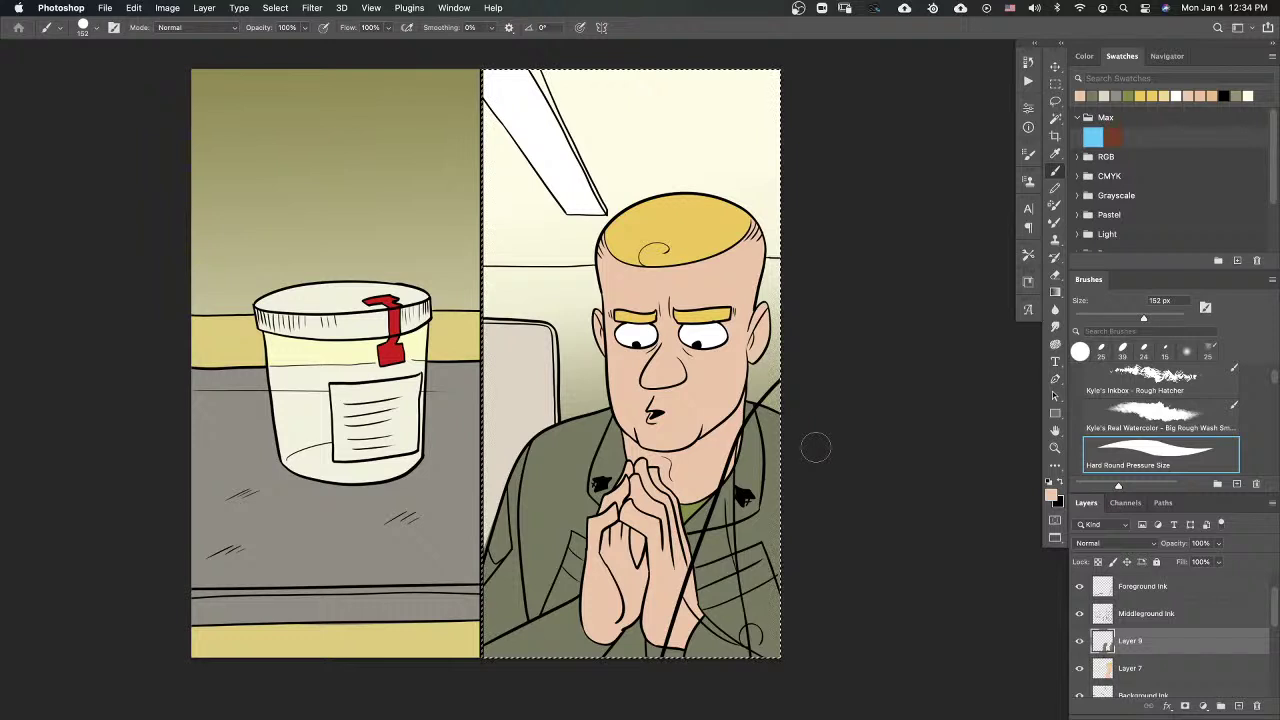
Step: Search the computer for marpat and place marpat.png in the comic above Layer 9
{"action": "key", "text": "super+space"}
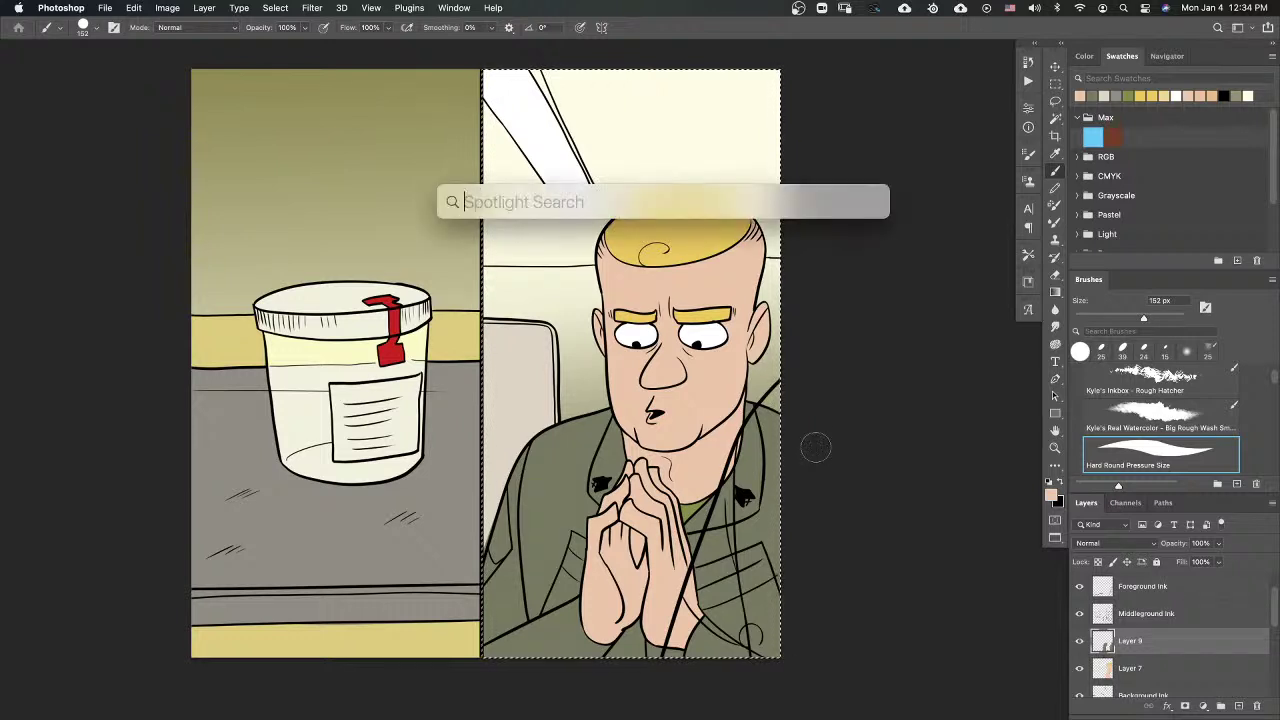
{"action": "type", "text": "marpat"}
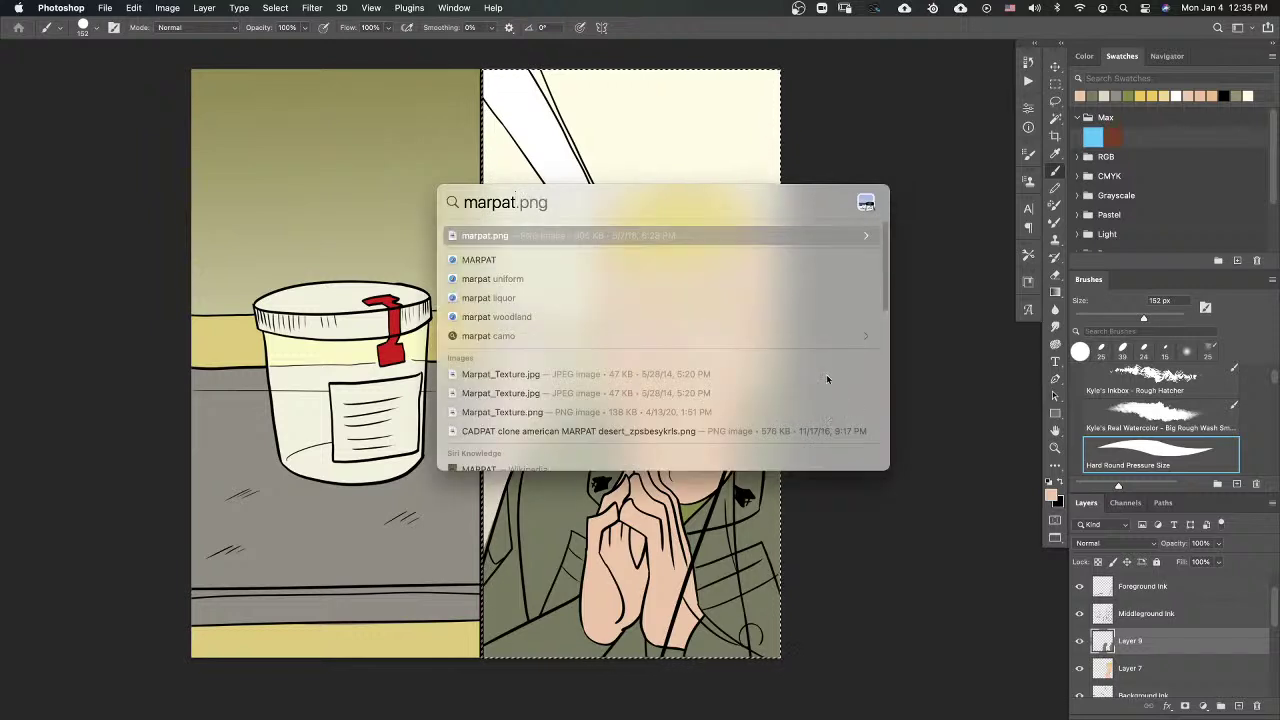
{"action": "left_click_drag", "start_coordinate": [492, 238], "coordinate": [345, 245]}
{"action": "left_click", "coordinate": [670, 577]}
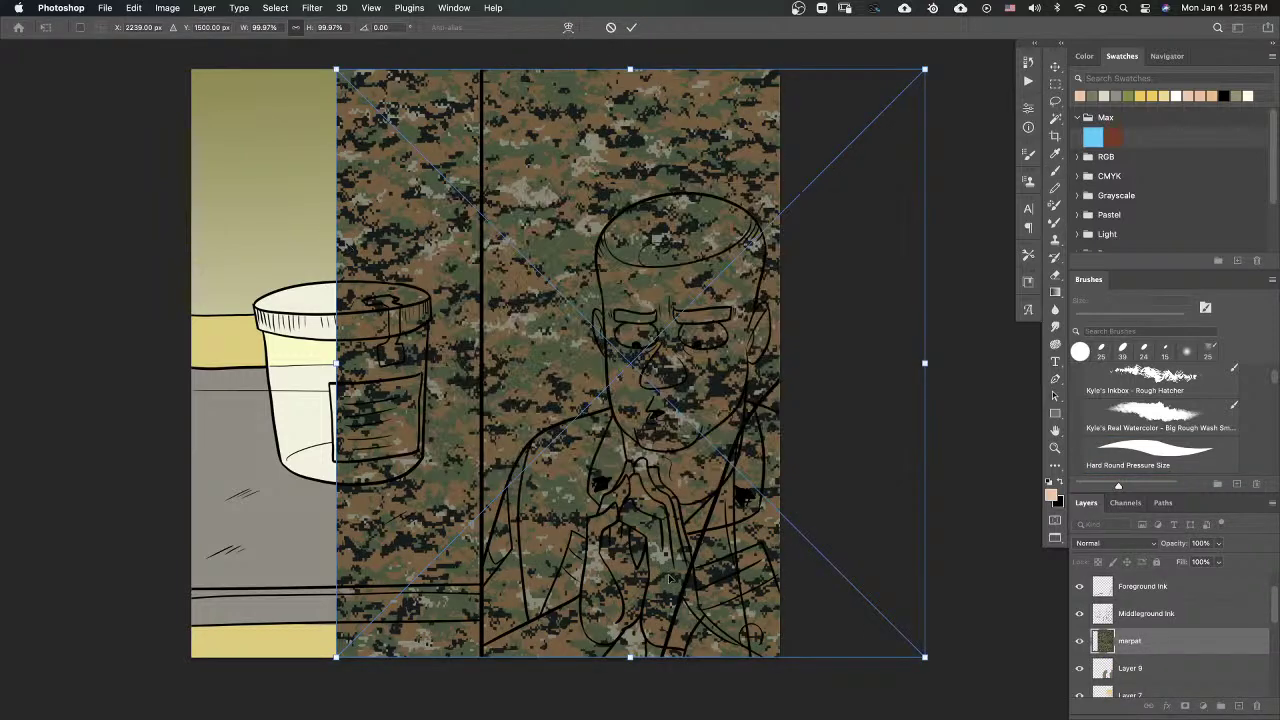
{"action": "key", "text": "Return"}
Step: Move the camouflage image down over the man's jacket and clip it to Layer 9
{"action": "left_click_drag", "start_coordinate": [818, 468], "coordinate": [862, 565]}
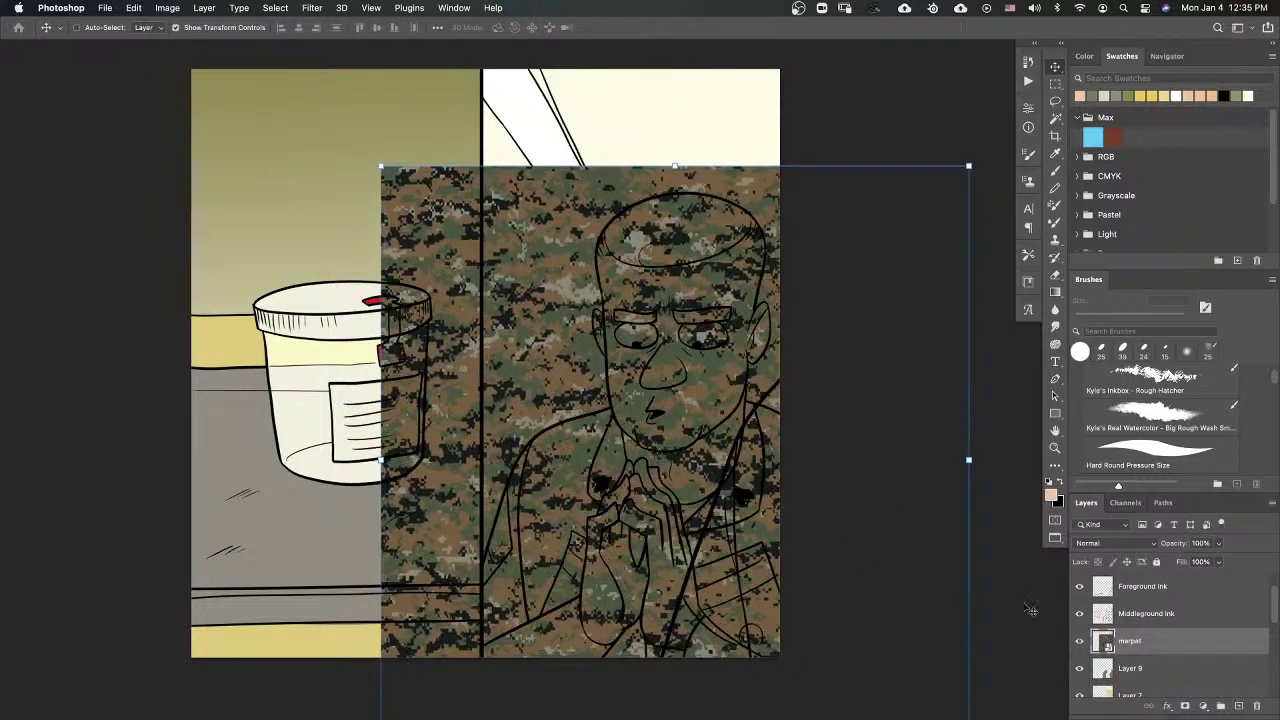
{"action": "right_click", "coordinate": [1156, 650]}
{"action": "left_click", "coordinate": [1078, 378]}
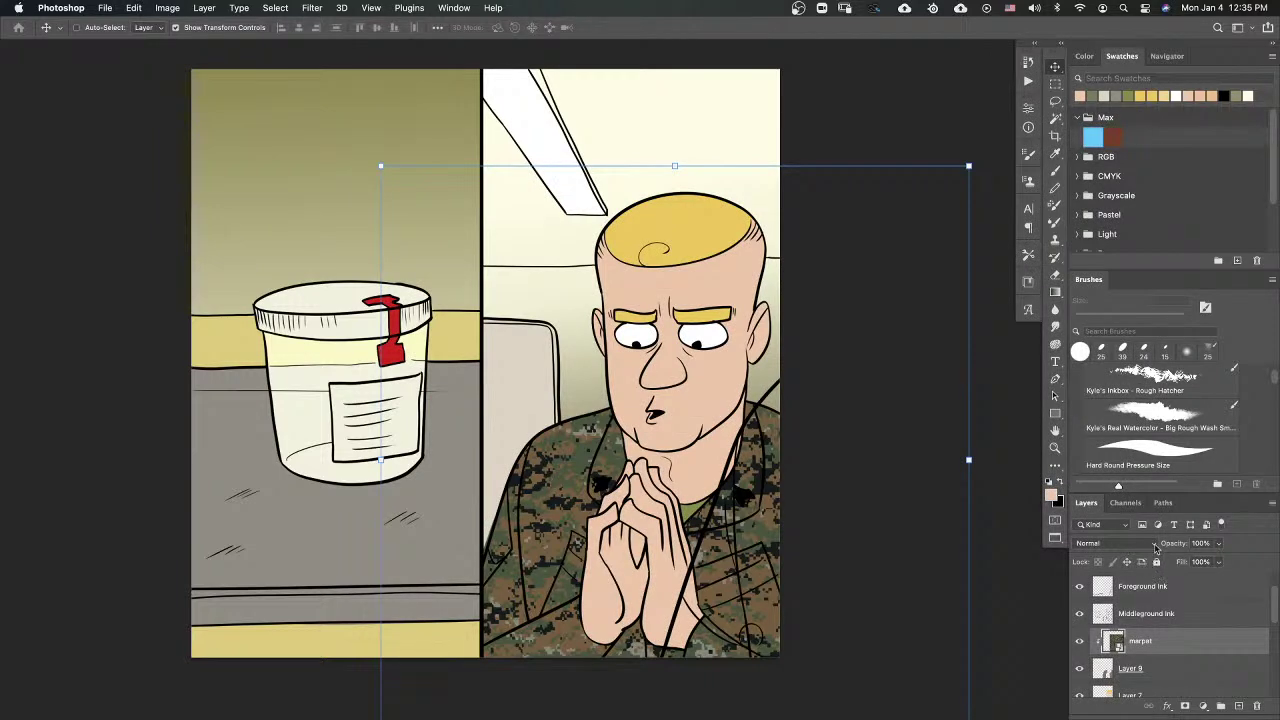
Step: Set the marpat layer's blend mode to Overlay and reduce its opacity to a little under half
{"action": "left_click", "coordinate": [1145, 543]}
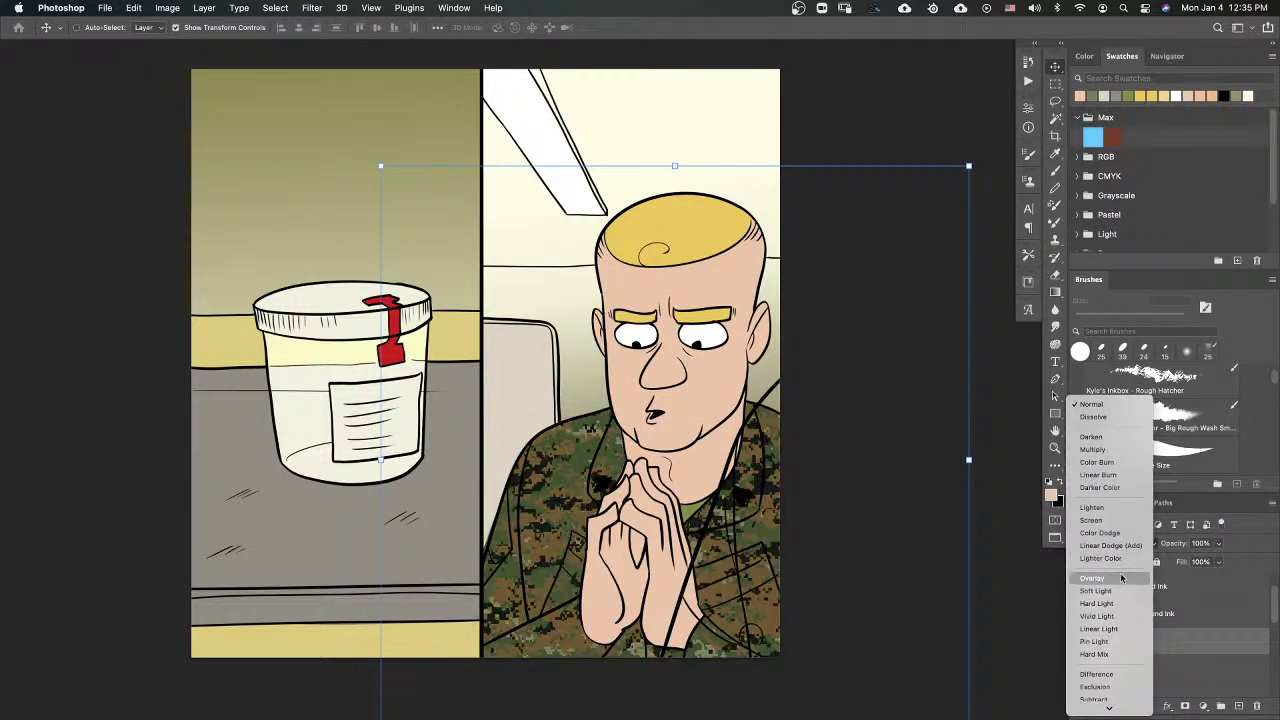
{"action": "left_click", "coordinate": [1112, 580]}
{"action": "left_click", "coordinate": [1218, 543]}
{"action": "left_click_drag", "start_coordinate": [1213, 561], "coordinate": [1184, 570]}
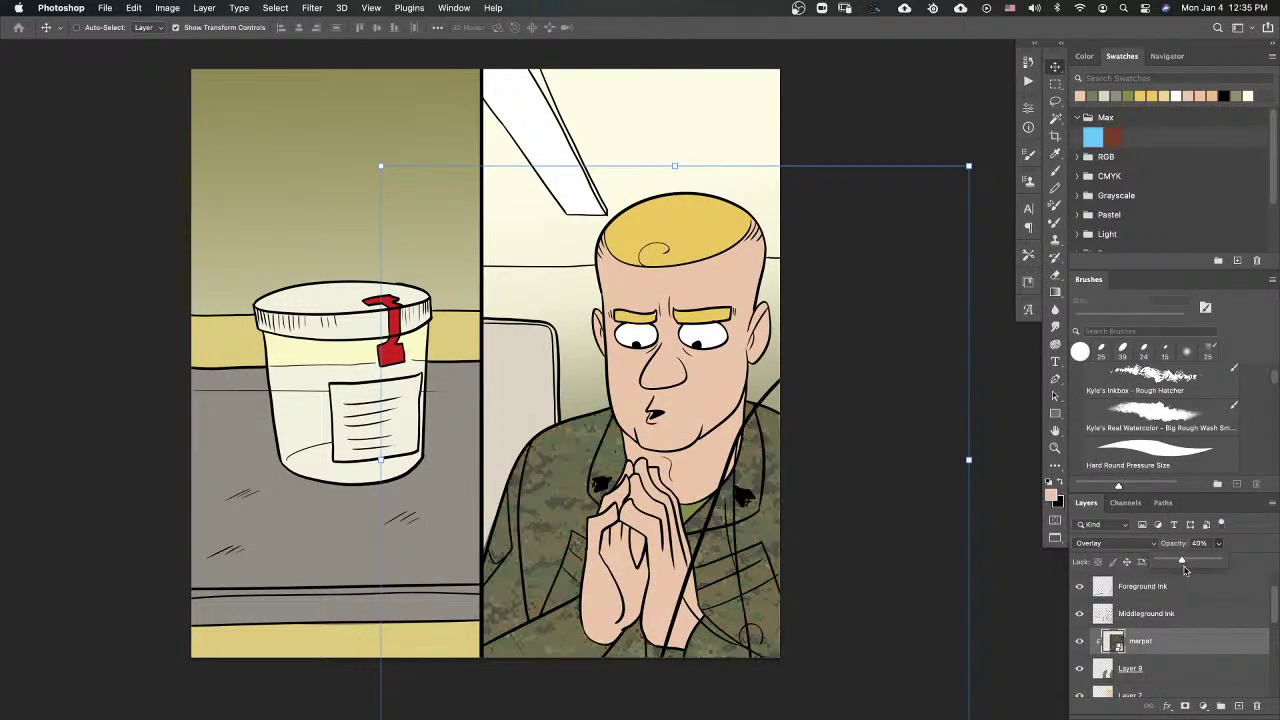
Step: Darken the jacket base colour on Layer 9 by lowering its lightness with a Hue/Saturation adjustment
{"action": "left_click", "coordinate": [1161, 652]}
{"action": "left_click", "coordinate": [1168, 670]}
{"action": "left_click", "coordinate": [167, 8]}
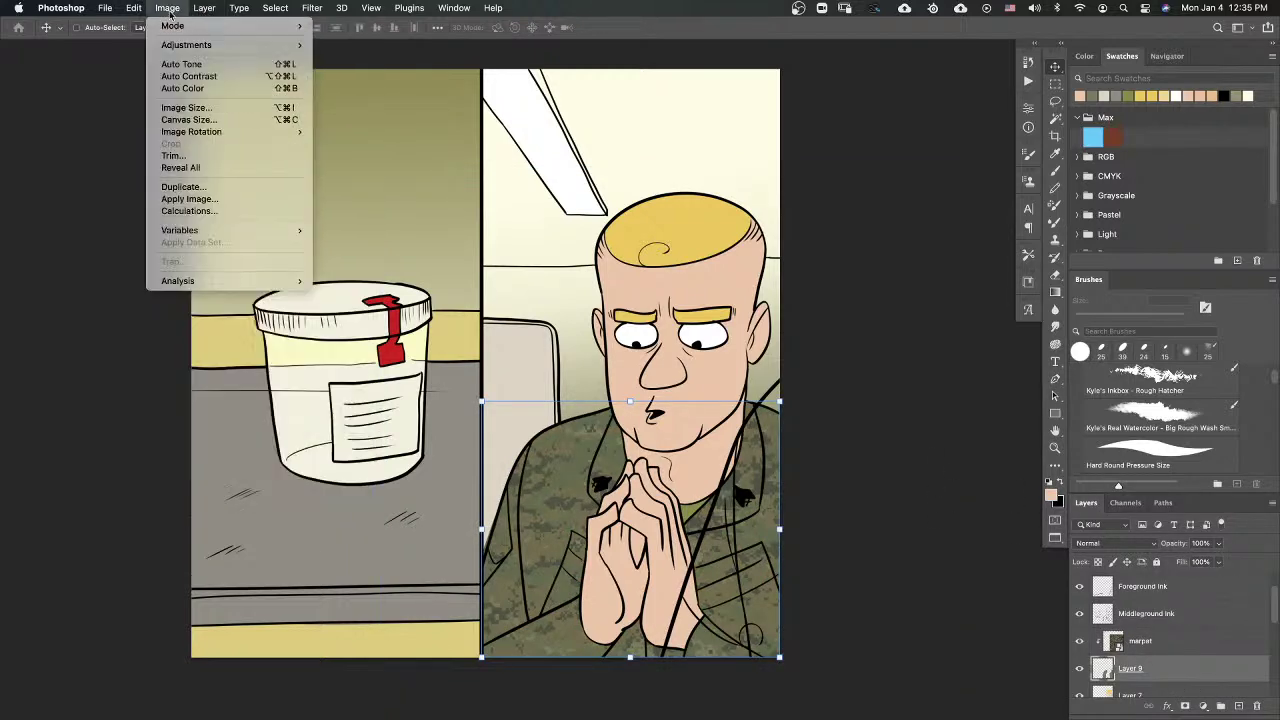
{"action": "mouse_move", "coordinate": [198, 50]}
{"action": "left_click", "coordinate": [394, 117]}
{"action": "left_click_drag", "start_coordinate": [815, 415], "coordinate": [302, 371]}
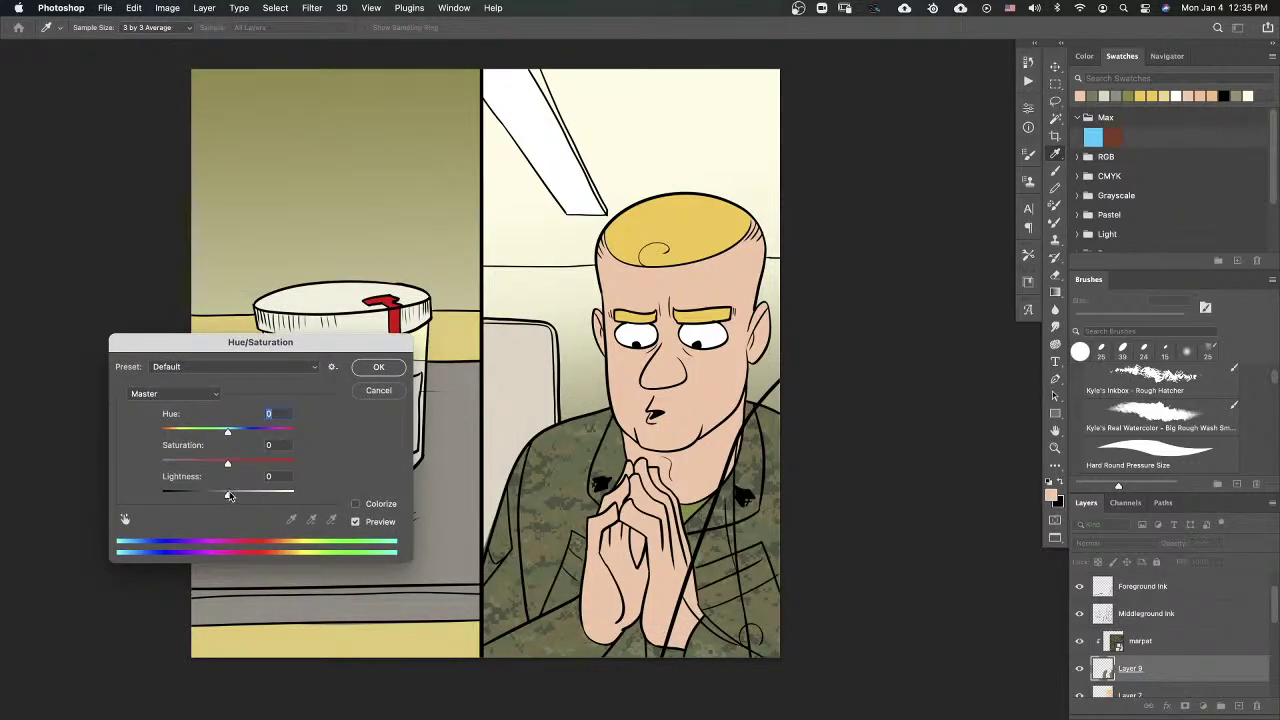
{"action": "left_click_drag", "start_coordinate": [228, 497], "coordinate": [226, 435]}
{"action": "left_click", "coordinate": [378, 367]}
{"action": "key", "text": "v"}
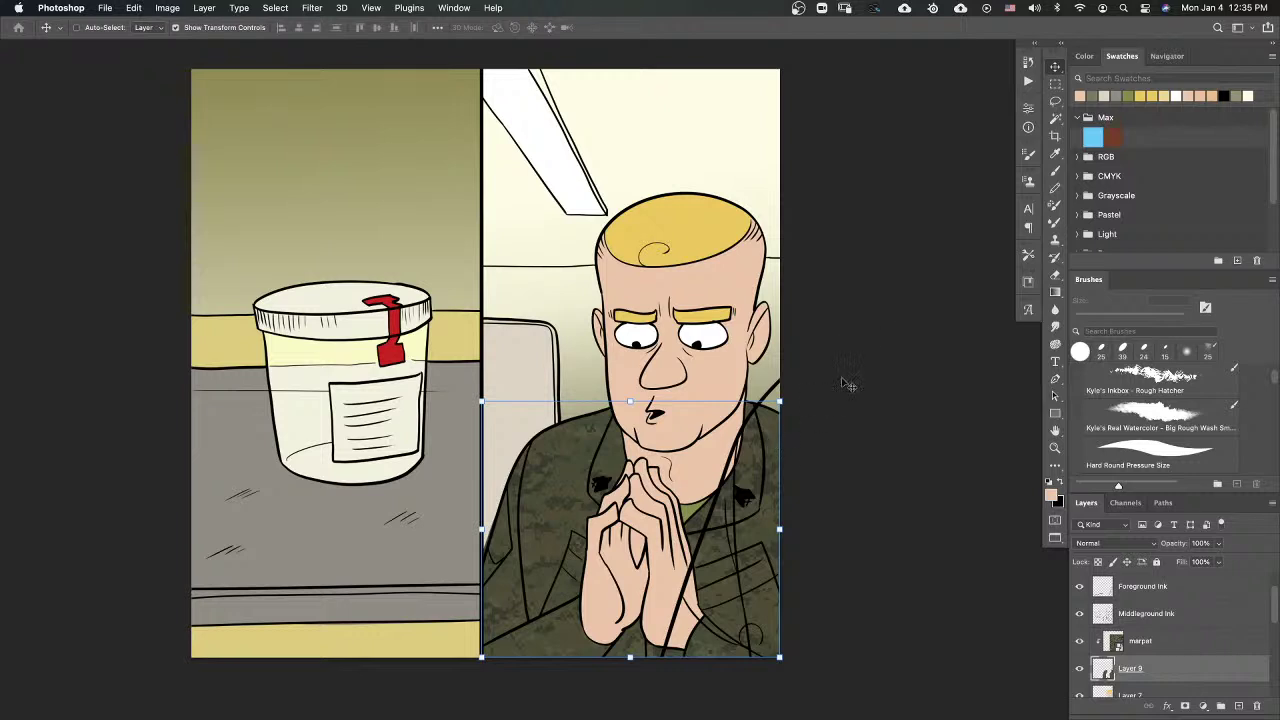
Step: Check which lines sit on the Foreground Ink layer and add a new layer between Foreground Ink and Middleground Ink
{"action": "left_click_drag", "start_coordinate": [837, 451], "coordinate": [800, 459]}
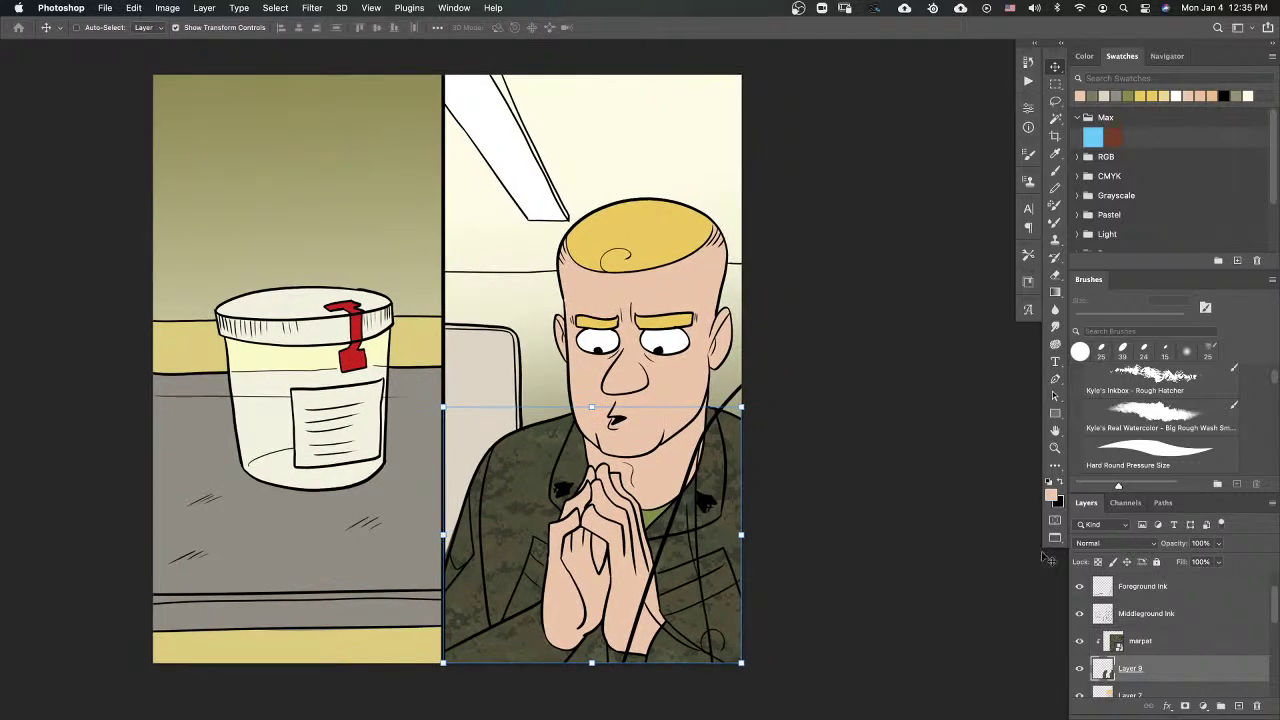
{"action": "left_click", "coordinate": [1130, 611]}
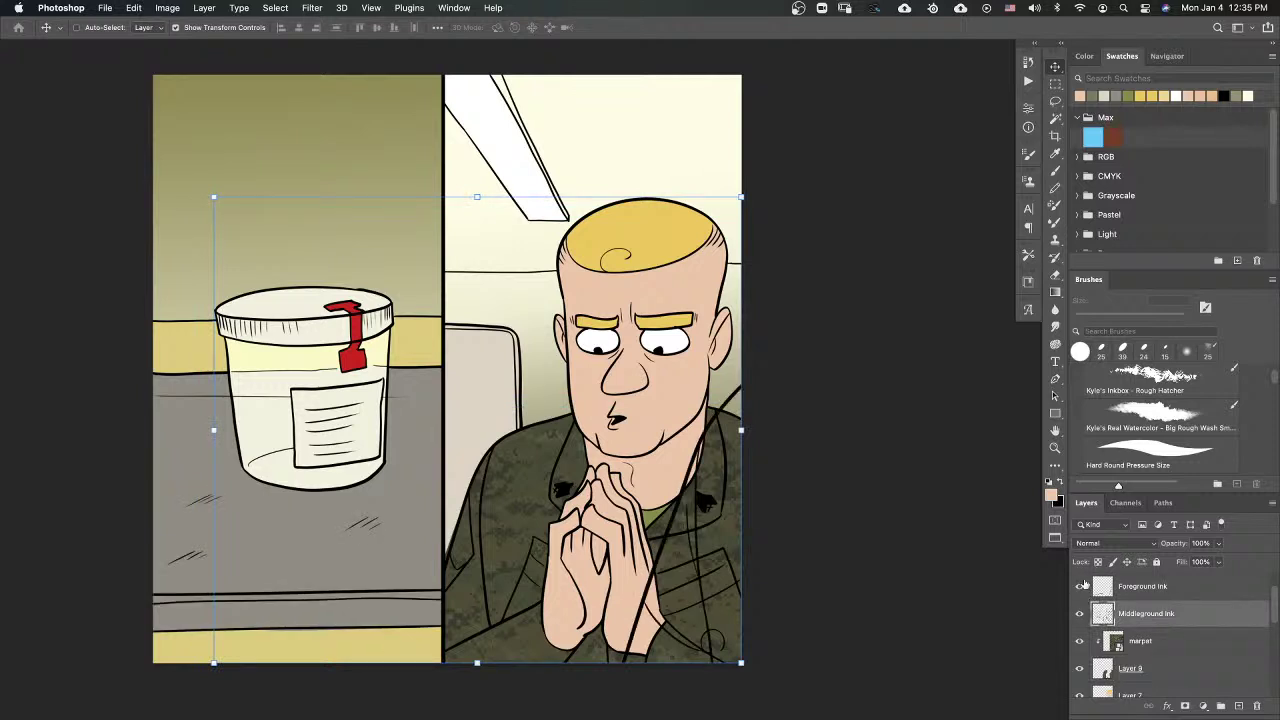
{"action": "left_click", "coordinate": [1080, 589]}
{"action": "left_click", "coordinate": [1080, 589]}
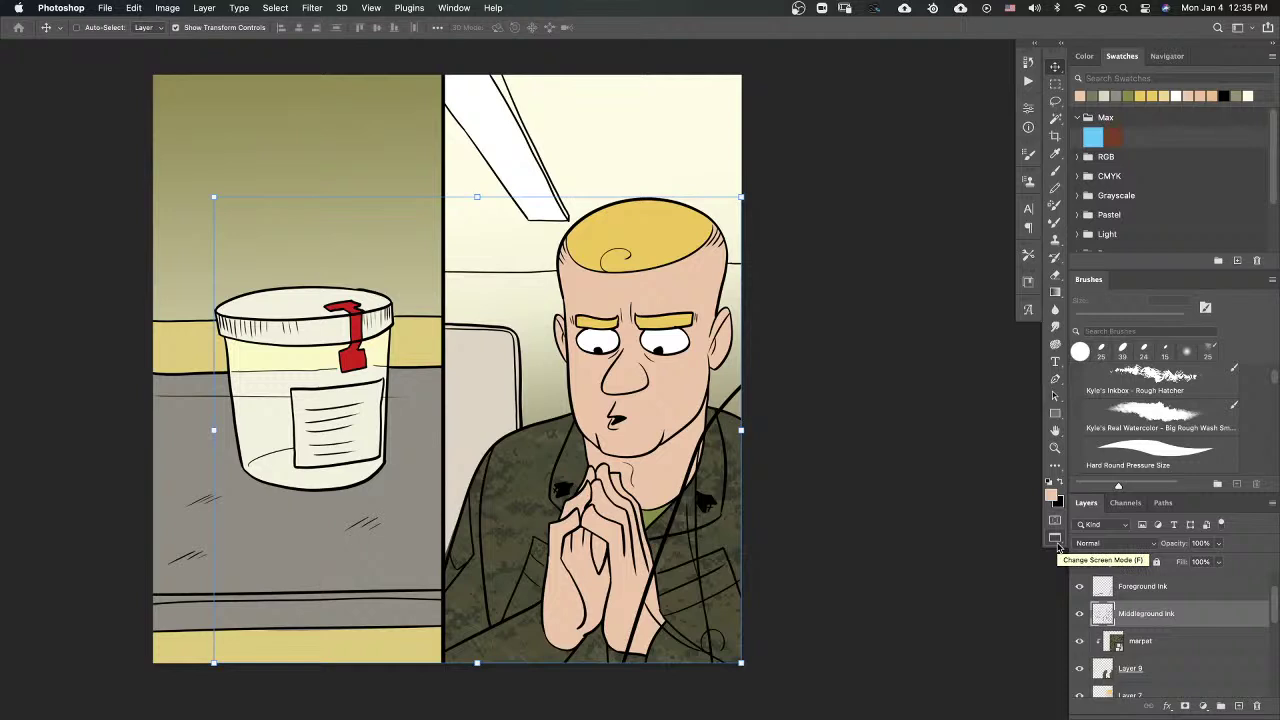
{"action": "key", "text": "space"}
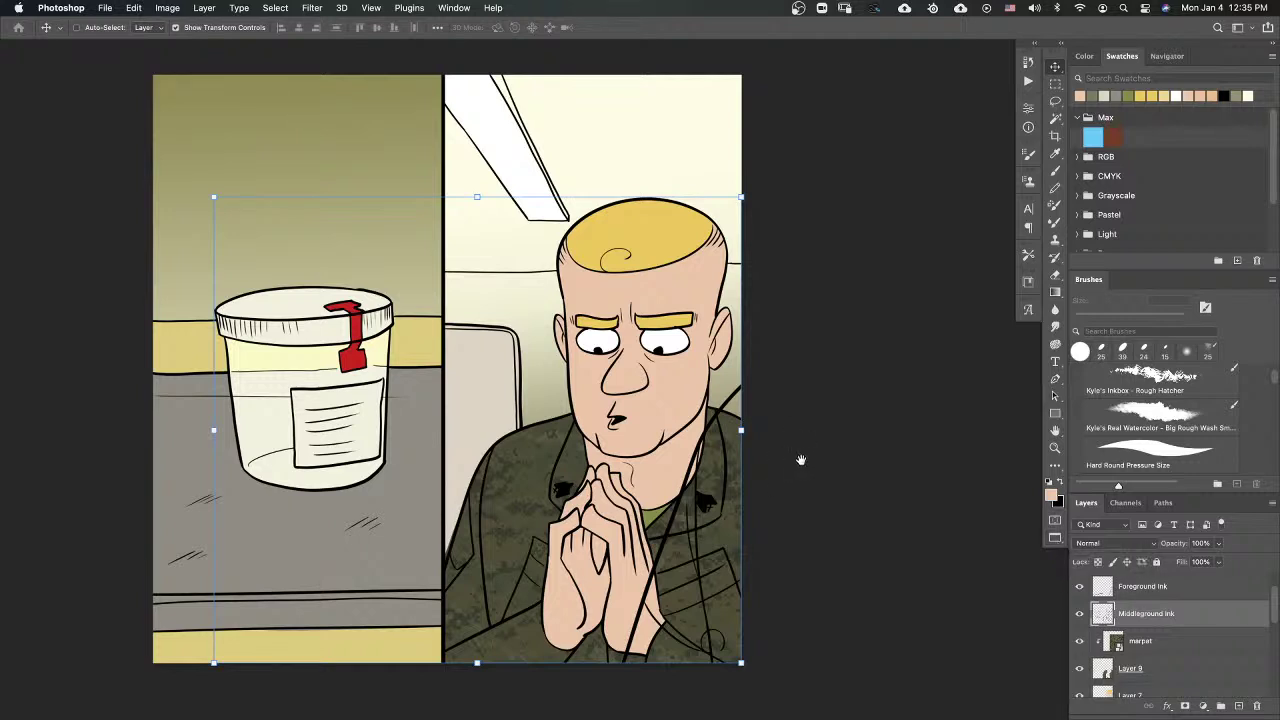
{"action": "left_click_drag", "start_coordinate": [804, 462], "coordinate": [848, 470]}
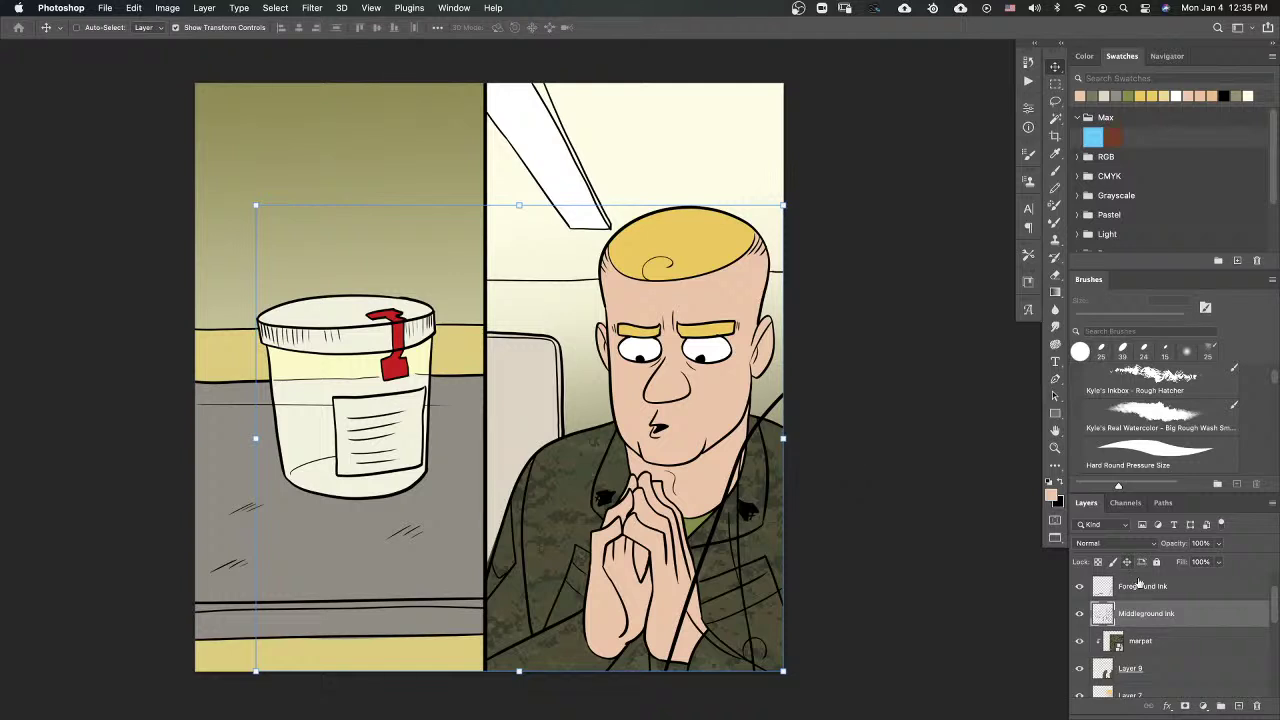
{"action": "left_click", "coordinate": [1079, 587]}
{"action": "left_click", "coordinate": [1079, 587]}
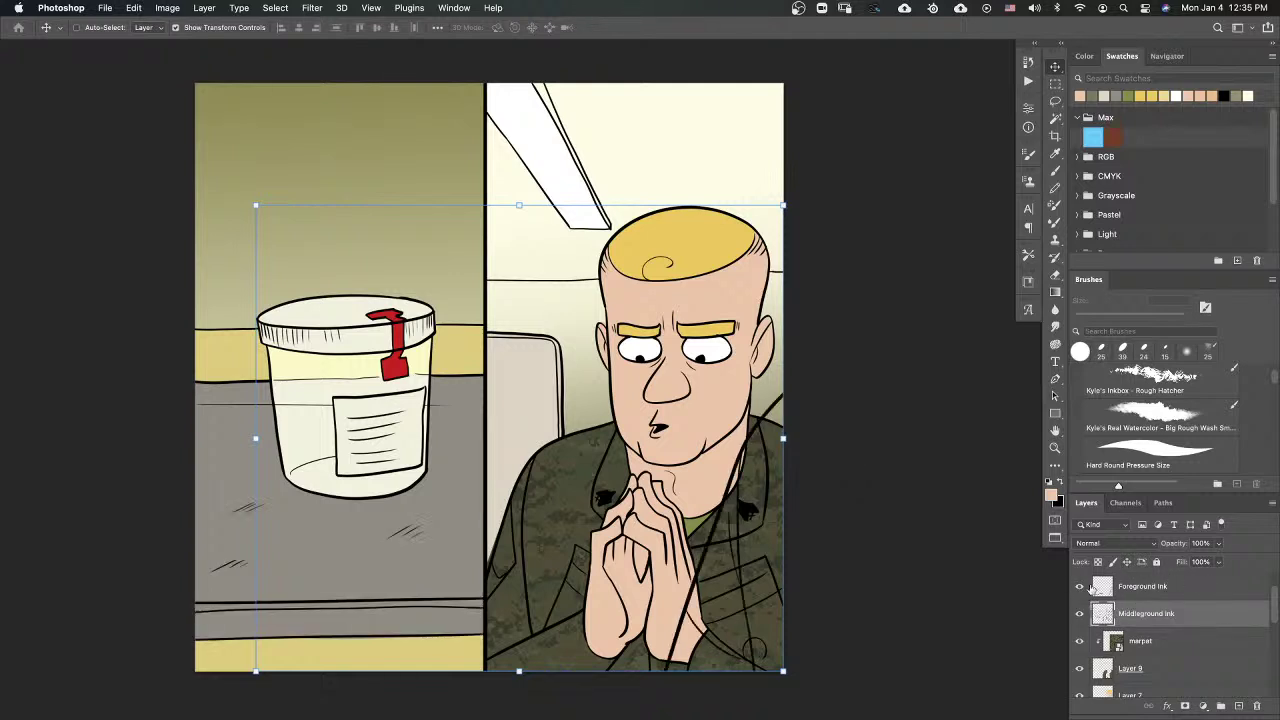
{"action": "left_click", "coordinate": [1239, 705]}
Step: Sample the green of the man's undershirt and paint the foreground figure with a 152 px Hard Round Pressure Size brush
{"action": "left_click", "coordinate": [1049, 492]}
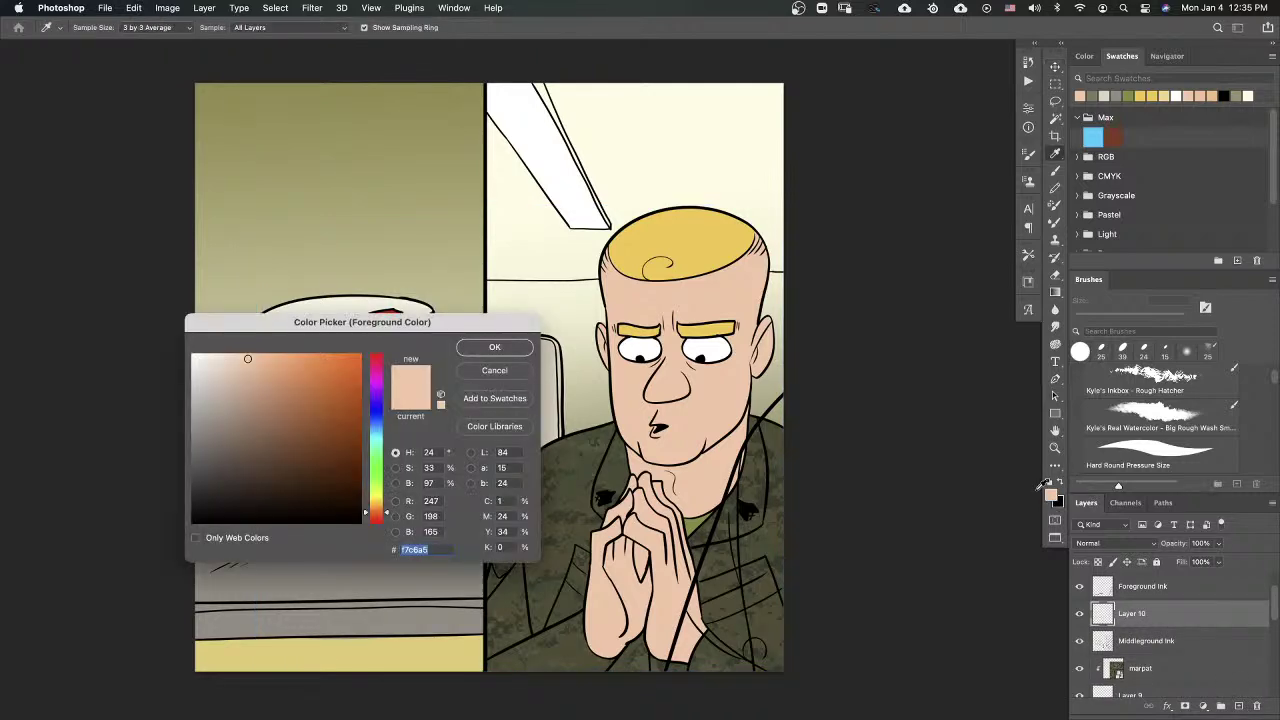
{"action": "left_click", "coordinate": [562, 434]}
{"action": "left_click", "coordinate": [508, 350]}
{"action": "left_click_drag", "start_coordinate": [886, 508], "coordinate": [797, 474]}
{"action": "key", "text": "b"}
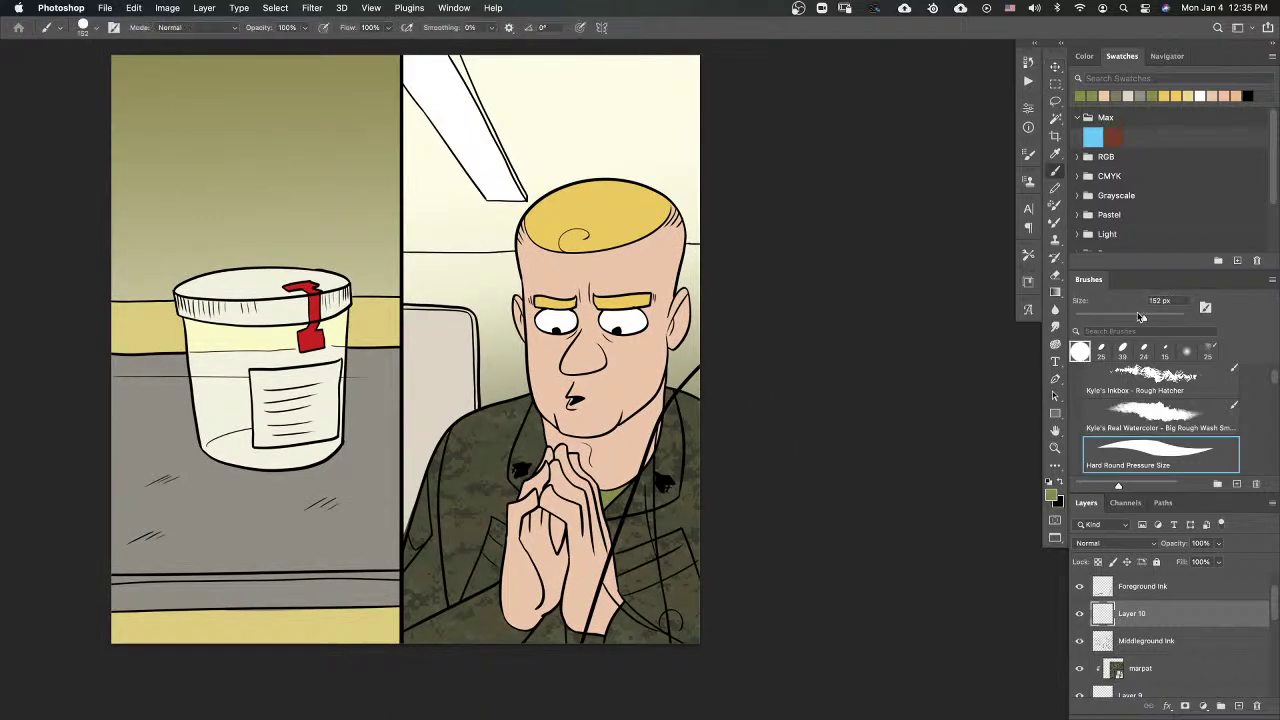
{"action": "mouse_move", "coordinate": [700, 372]}
{"action": "left_mouse_down"}
{"action": "mouse_move", "coordinate": [611, 582]}
{"action": "mouse_move", "coordinate": [683, 652]}
{"action": "mouse_move", "coordinate": [693, 622]}
{"action": "mouse_move", "coordinate": [697, 650]}
{"action": "mouse_move", "coordinate": [701, 568]}
{"action": "mouse_move", "coordinate": [713, 587]}
{"action": "mouse_move", "coordinate": [713, 429]}
{"action": "mouse_move", "coordinate": [673, 477]}
{"action": "mouse_move", "coordinate": [679, 452]}
{"action": "mouse_move", "coordinate": [660, 565]}
{"action": "left_mouse_up"}
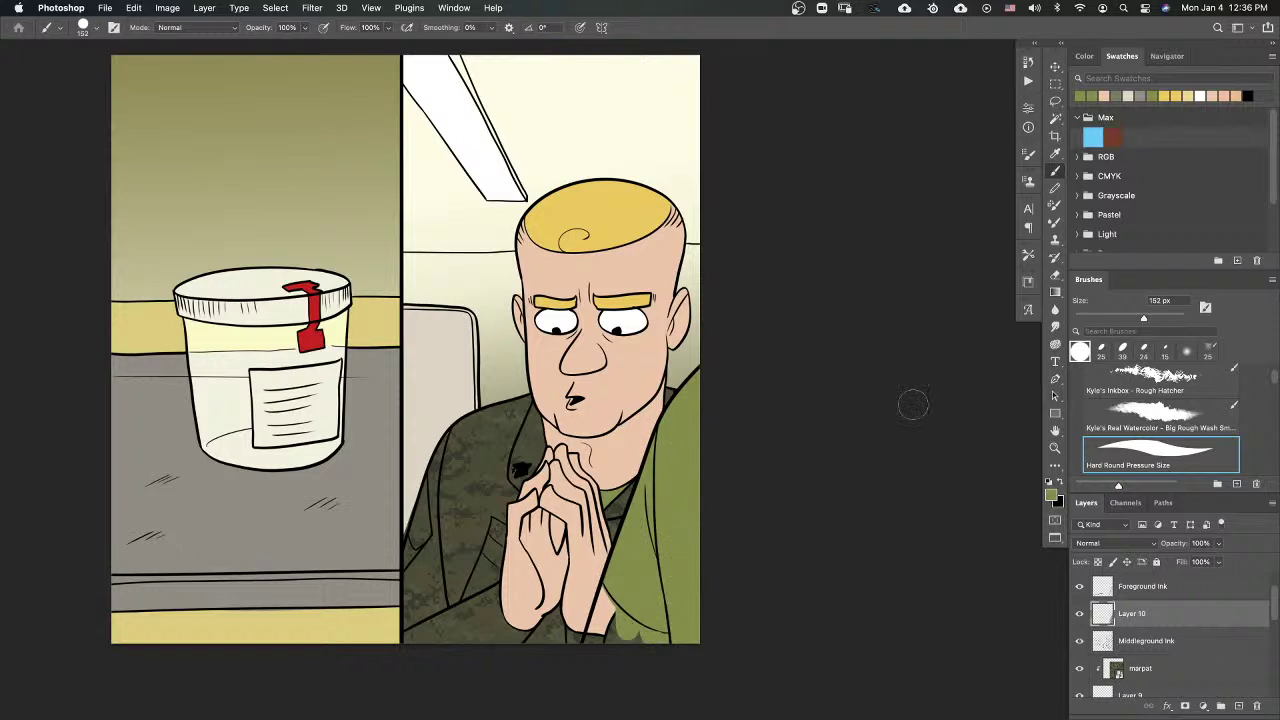
Step: Mix a dark brown from the sampled skin tone and paint the area beneath the foreground figure's green clothing on Layer 10
{"action": "left_click", "coordinate": [636, 368], "text": "alt"}
{"action": "left_click", "coordinate": [1053, 494]}
{"action": "mouse_move", "coordinate": [251, 408]}
{"action": "left_mouse_down"}
{"action": "mouse_move", "coordinate": [251, 431]}
{"action": "mouse_move", "coordinate": [288, 428]}
{"action": "mouse_move", "coordinate": [282, 441]}
{"action": "left_mouse_up"}
{"action": "left_click_drag", "start_coordinate": [387, 513], "coordinate": [387, 509]}
{"action": "left_click_drag", "start_coordinate": [281, 443], "coordinate": [273, 456]}
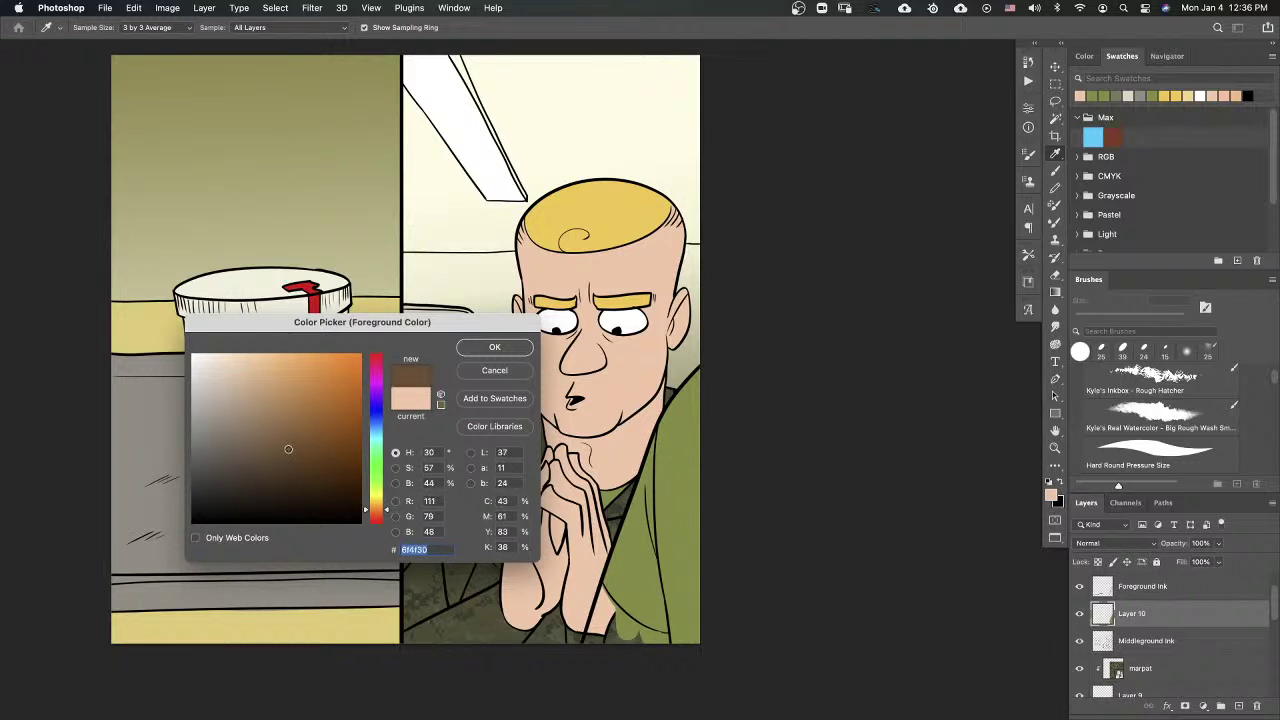
{"action": "key", "text": "Return"}
{"action": "key", "text": "b"}
{"action": "mouse_move", "coordinate": [598, 593]}
{"action": "left_mouse_down"}
{"action": "mouse_move", "coordinate": [595, 580]}
{"action": "mouse_move", "coordinate": [630, 640]}
{"action": "mouse_move", "coordinate": [645, 625]}
{"action": "mouse_move", "coordinate": [660, 640]}
{"action": "mouse_move", "coordinate": [650, 628]}
{"action": "mouse_move", "coordinate": [658, 640]}
{"action": "mouse_move", "coordinate": [582, 648]}
{"action": "mouse_move", "coordinate": [600, 605]}
{"action": "left_mouse_up"}
Step: On Layer 8, paint the side faces of the ceiling light with the counter's grey (#928c82)
{"action": "left_click_drag", "start_coordinate": [780, 452], "coordinate": [846, 491]}
{"action": "scroll", "coordinate": [731, 464], "scroll_direction": "down", "scroll_amount": 2}
{"action": "scroll", "coordinate": [731, 461], "scroll_direction": "down", "scroll_amount": 2}
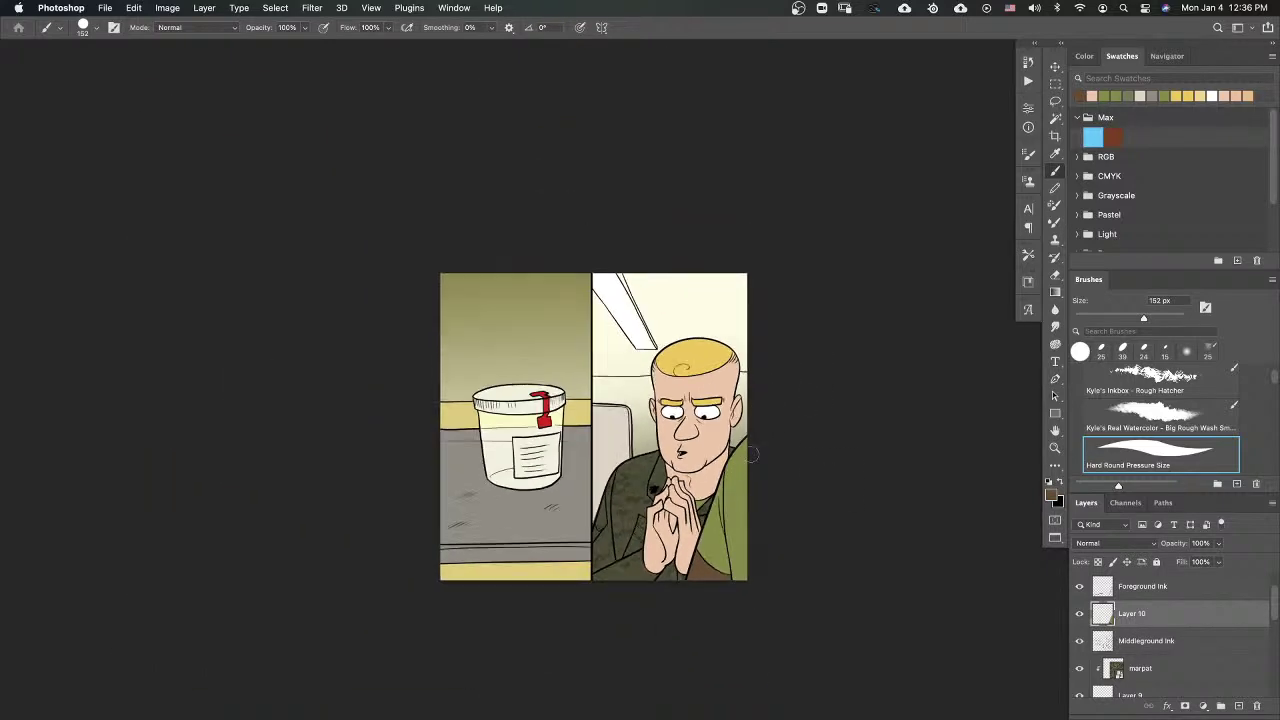
{"action": "scroll", "coordinate": [758, 416], "scroll_direction": "up", "scroll_amount": 3}
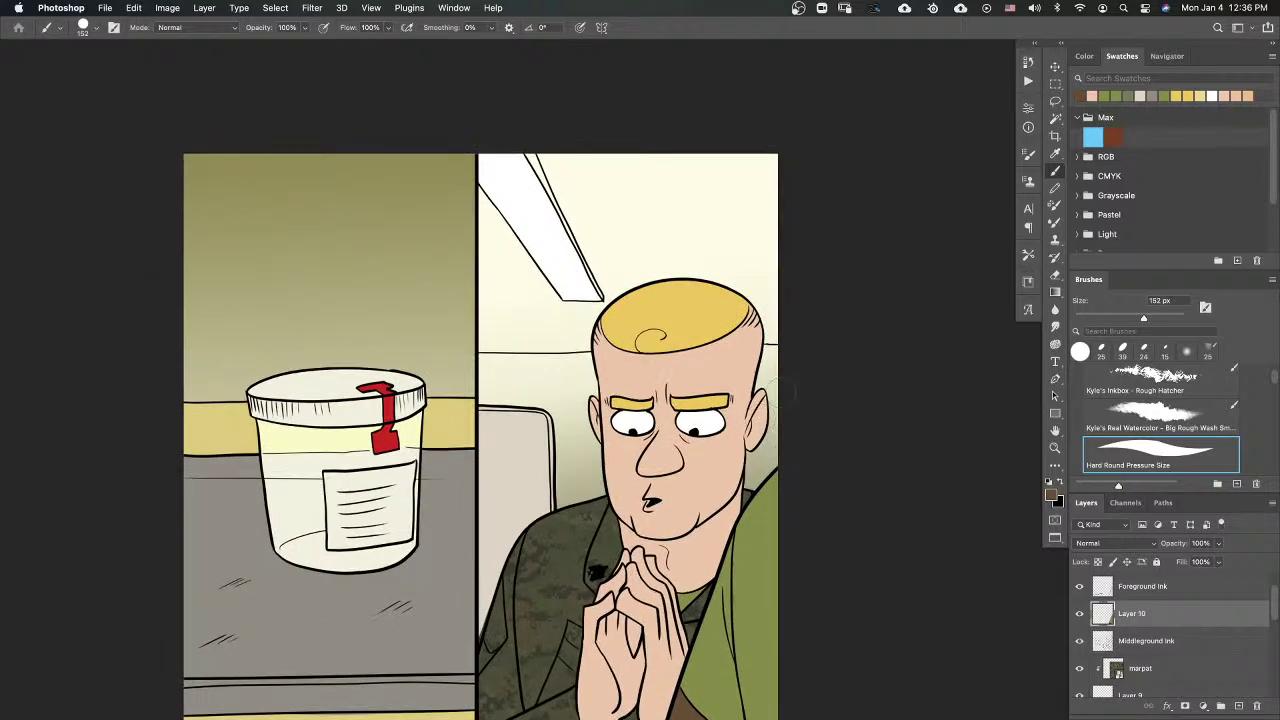
{"action": "left_click_drag", "start_coordinate": [794, 393], "coordinate": [729, 429]}
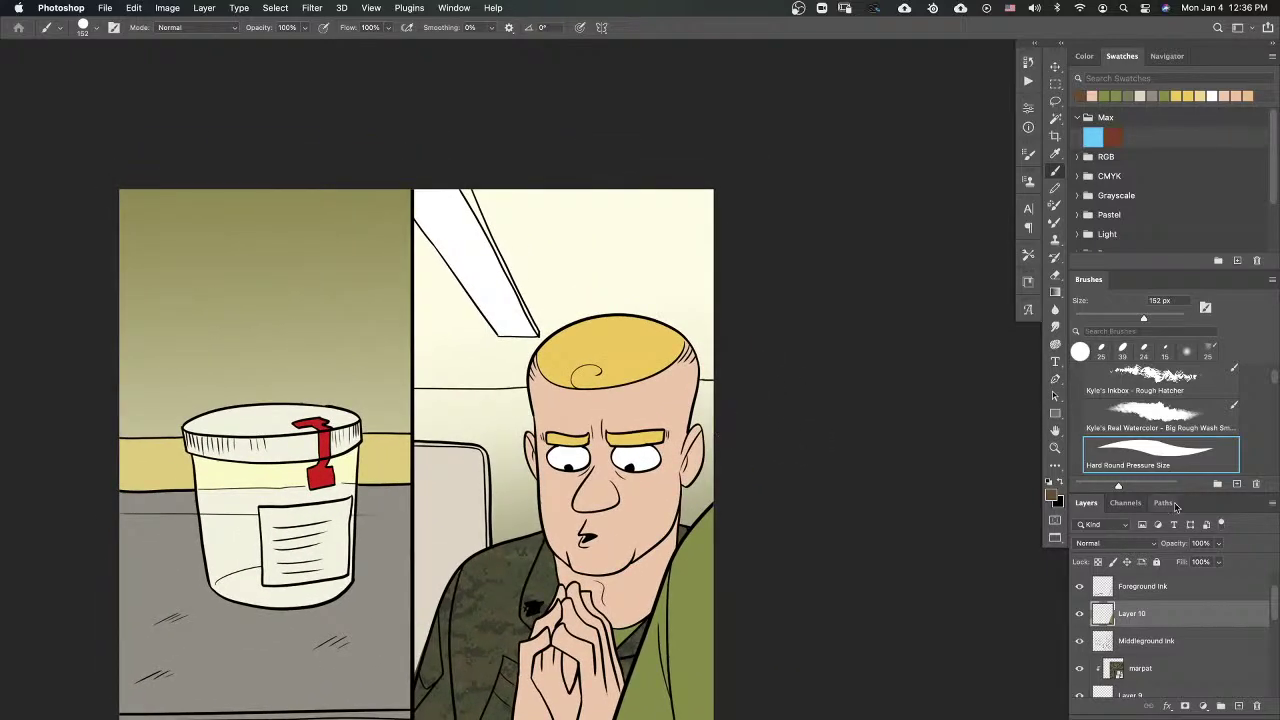
{"action": "left_click_drag", "start_coordinate": [1275, 603], "coordinate": [1266, 646]}
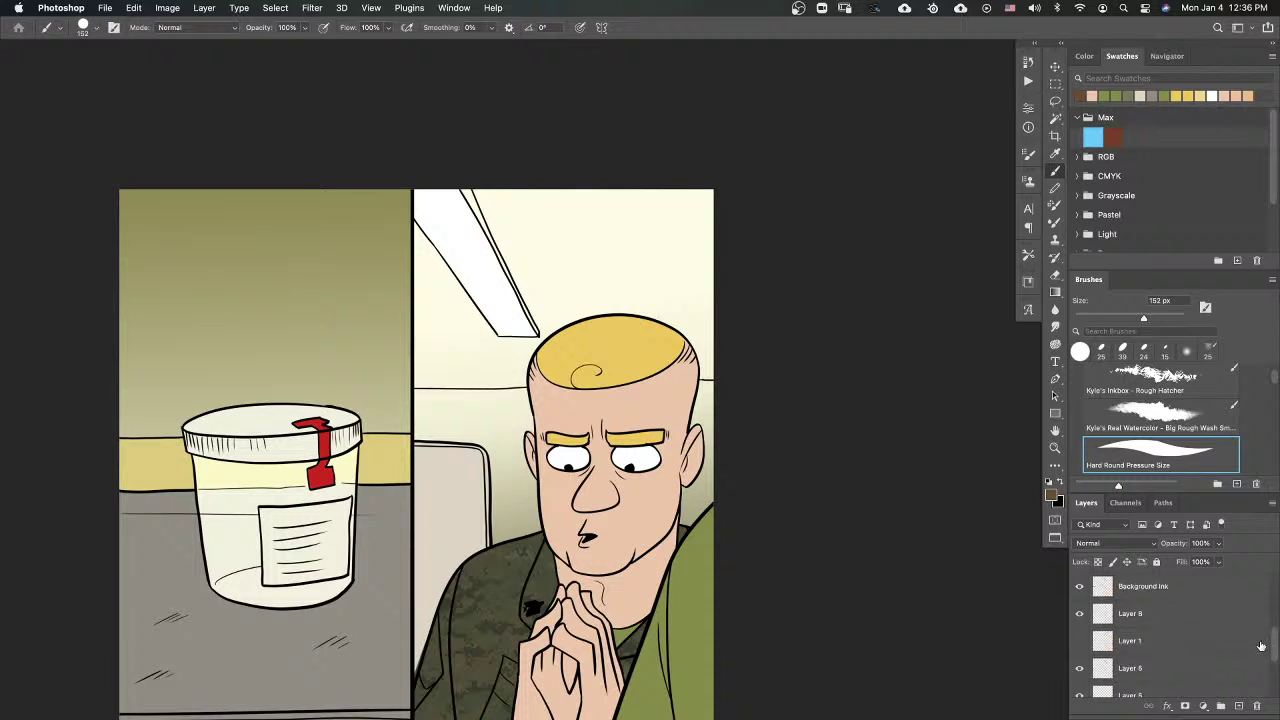
{"action": "left_click", "coordinate": [1143, 620]}
{"action": "left_click", "coordinate": [1079, 613]}
{"action": "left_click", "coordinate": [1079, 613]}
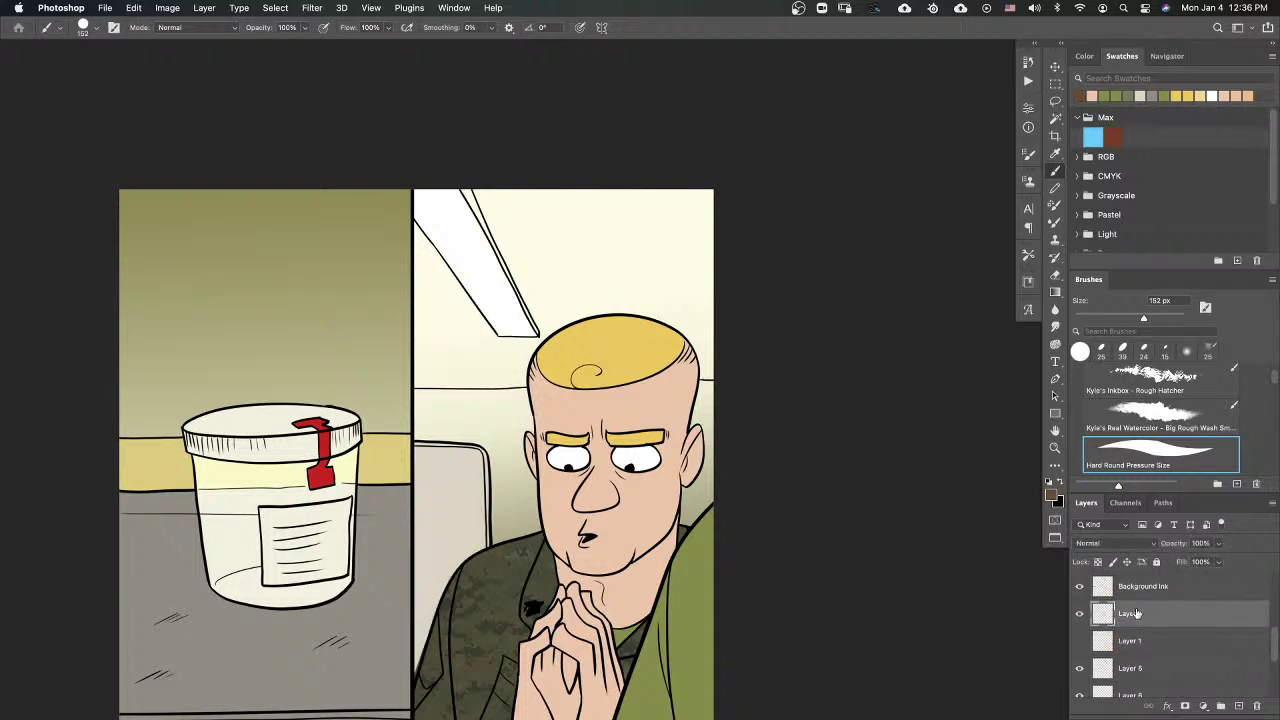
{"action": "left_click", "coordinate": [1051, 496]}
{"action": "left_click", "coordinate": [357, 605]}
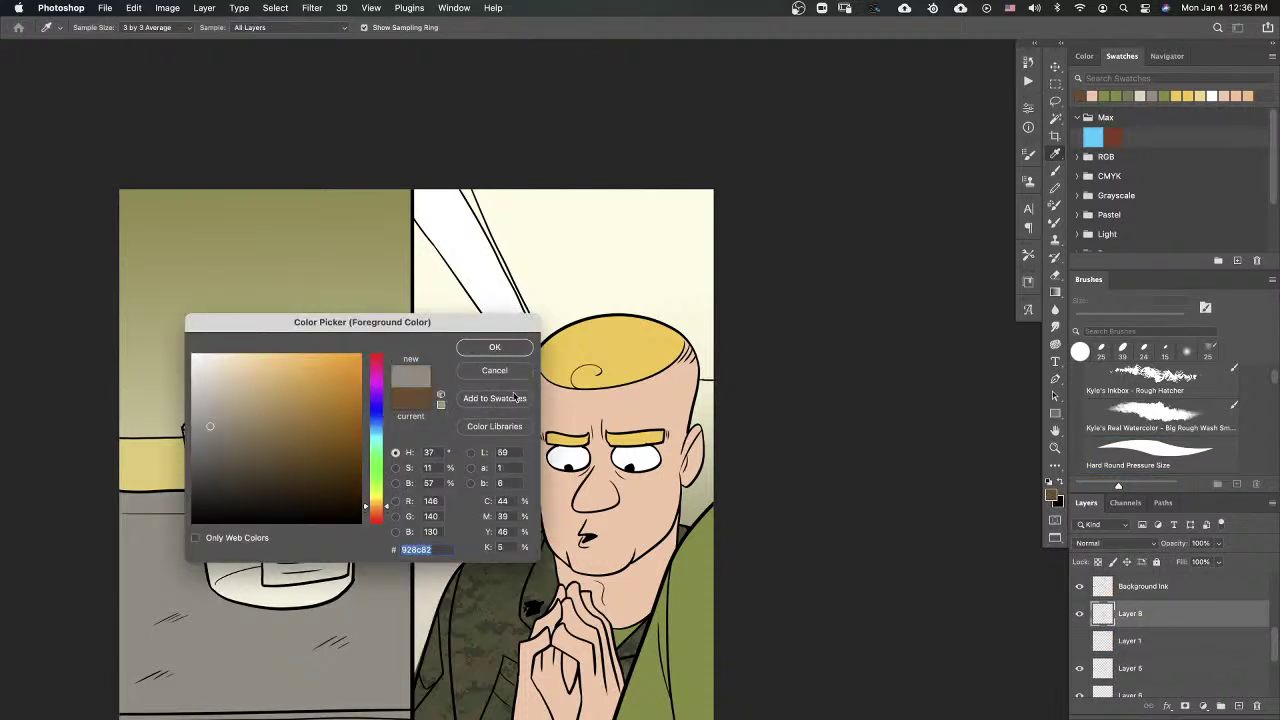
{"action": "left_click", "coordinate": [494, 347]}
{"action": "left_click_drag", "start_coordinate": [465, 190], "coordinate": [536, 328]}
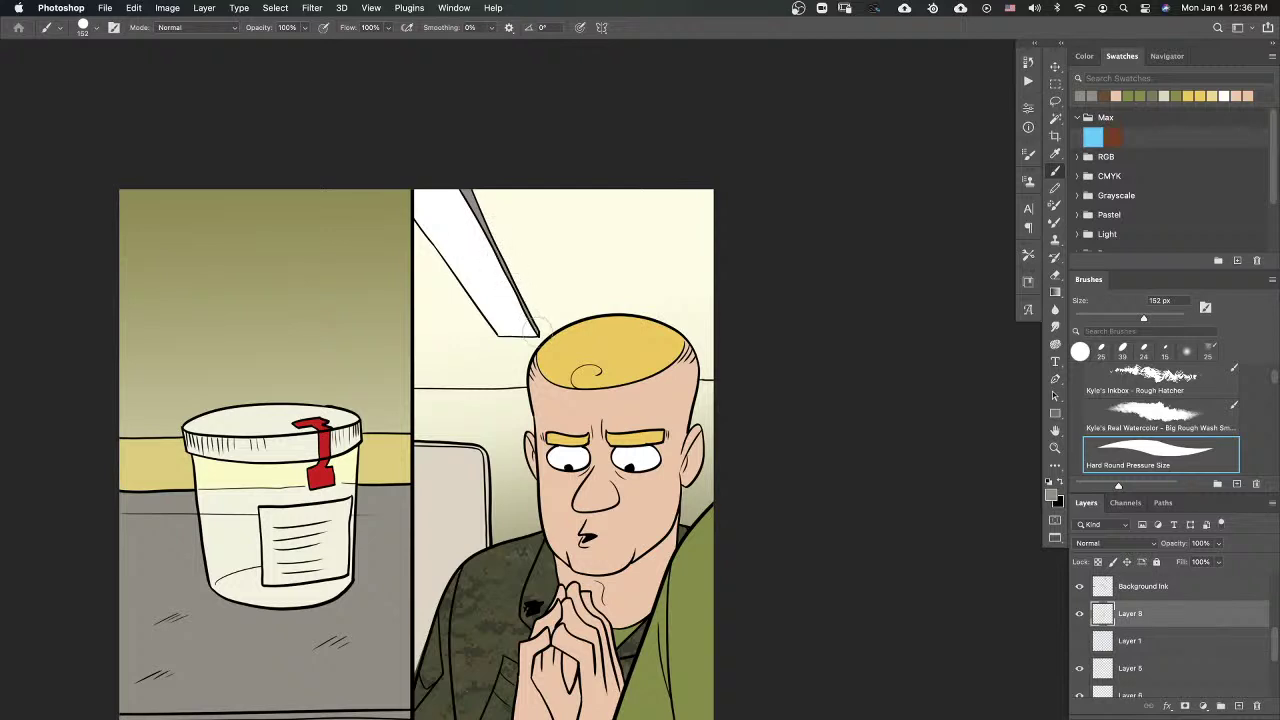
Step: Review the flat colours across both comic panels at different magnifications
{"action": "key", "text": "super+minus"}
{"action": "key", "text": "super+minus"}
{"action": "key", "text": "super+minus"}
{"action": "key", "text": "super+minus"}
{"action": "scroll", "coordinate": [714, 481], "scroll_direction": "up", "scroll_amount": 3}
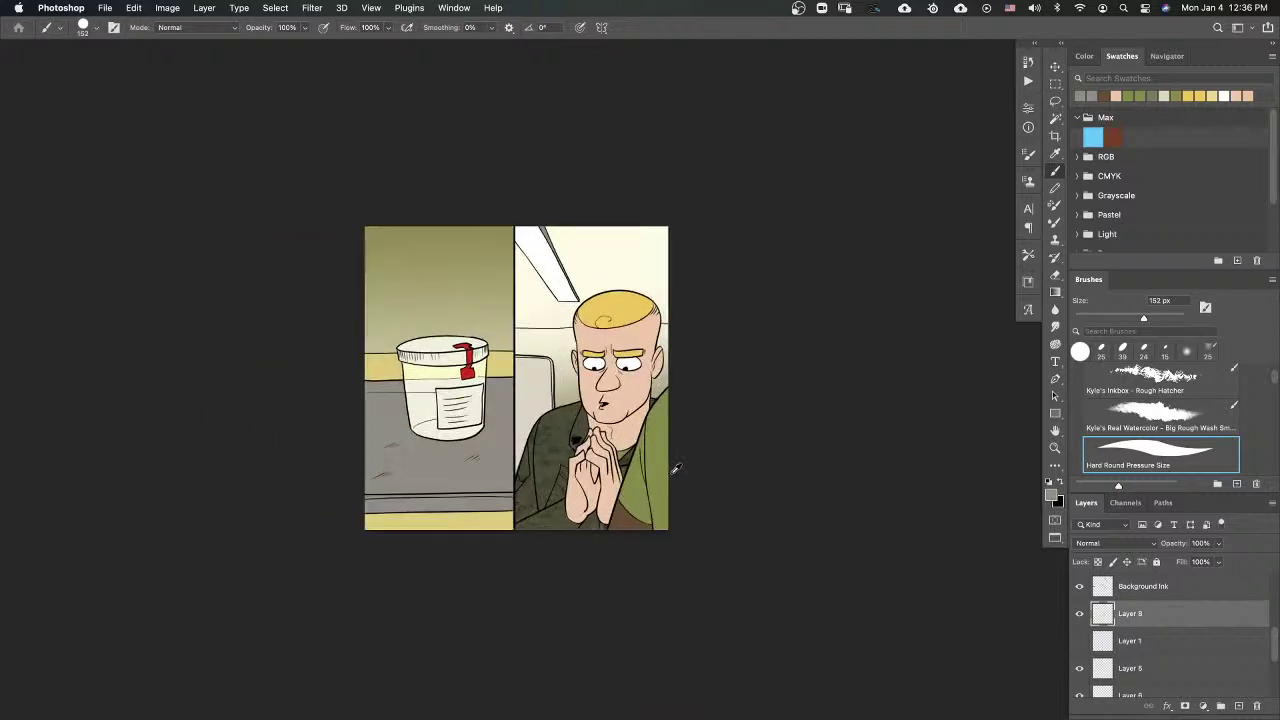
{"action": "left_click_drag", "start_coordinate": [723, 414], "coordinate": [759, 464]}
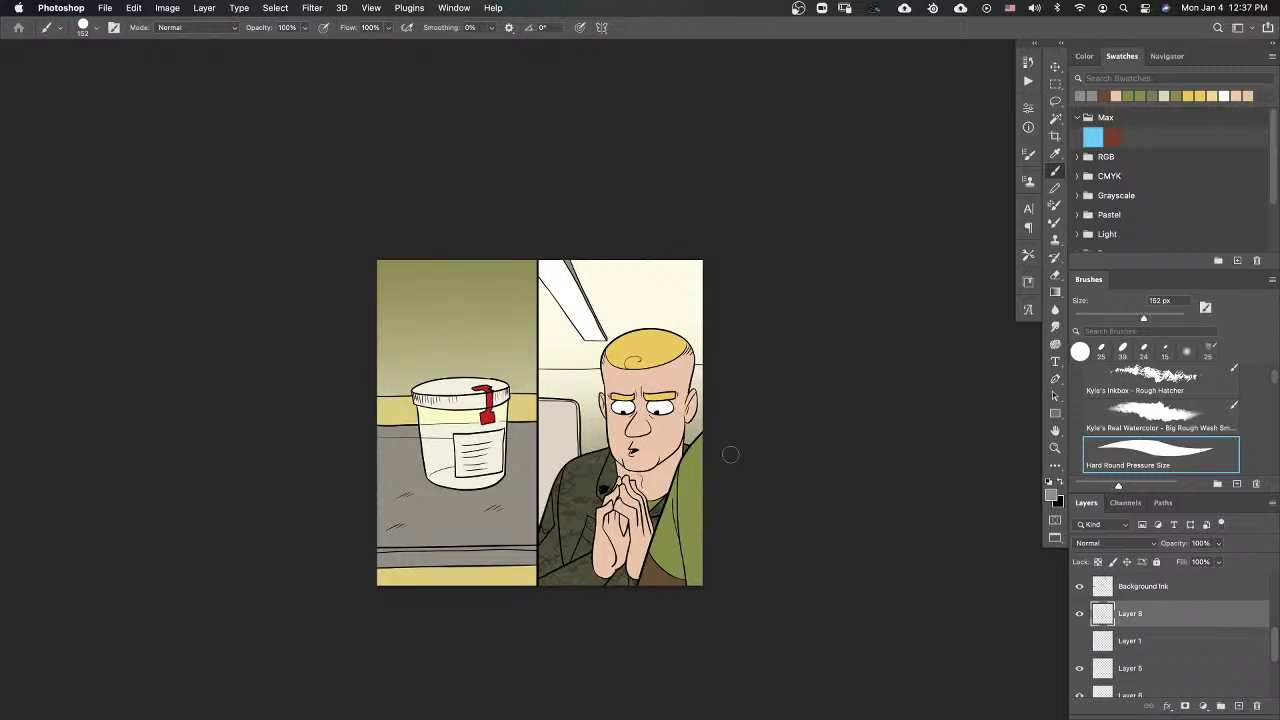
{"action": "scroll", "coordinate": [688, 462], "scroll_direction": "up", "scroll_amount": 2}
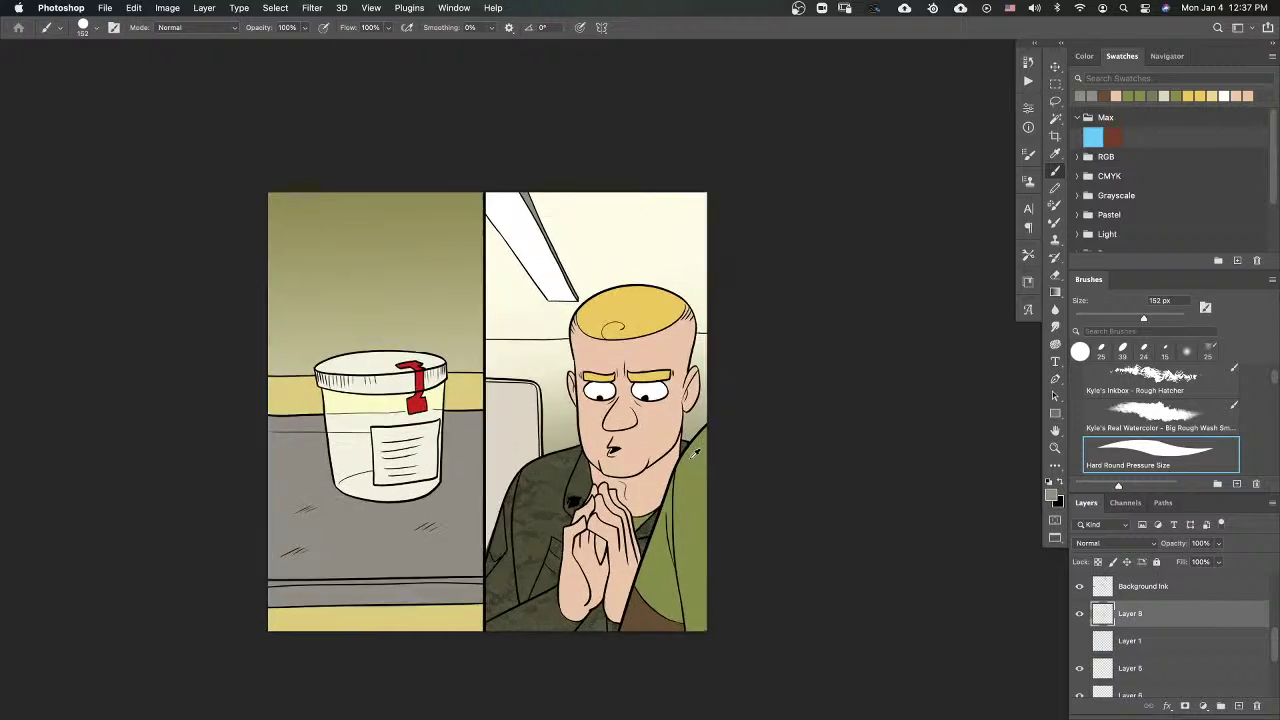
{"action": "left_click_drag", "start_coordinate": [738, 485], "coordinate": [773, 463]}
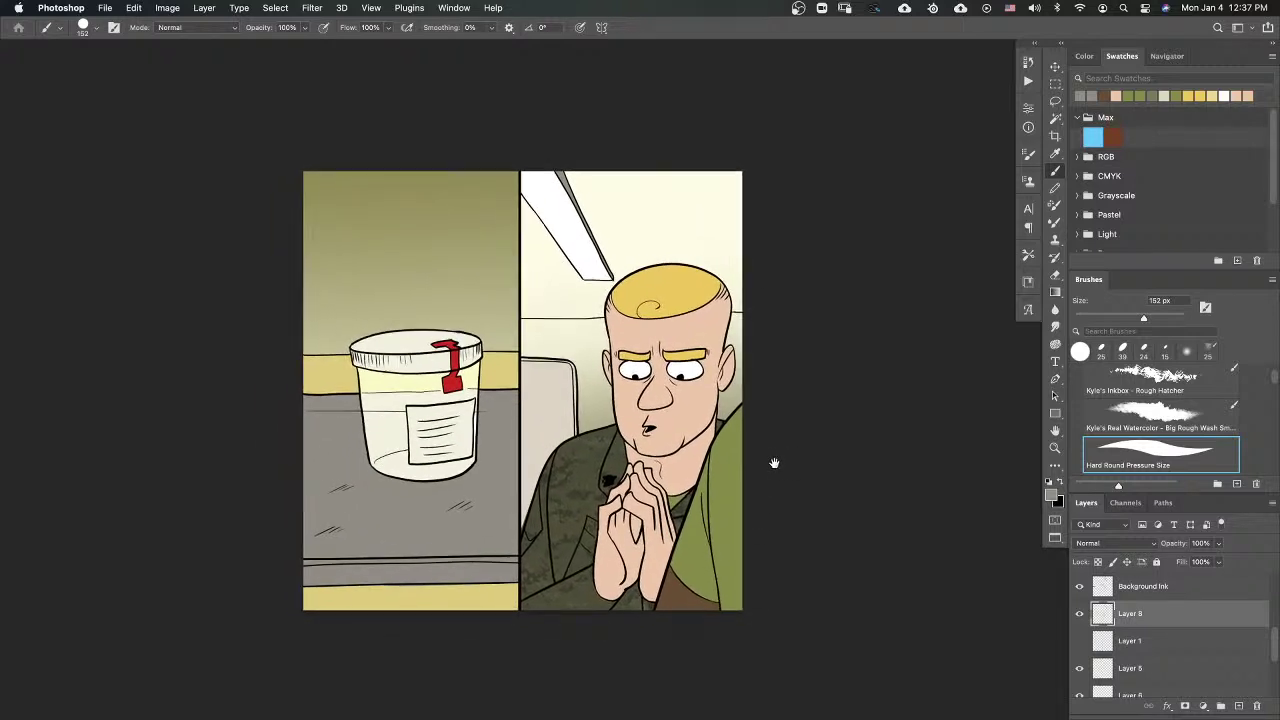
Step: Select the Foreground Ink layer and toggle the visibility of it and the layers below to check what each contains
{"action": "left_click_drag", "start_coordinate": [1274, 640], "coordinate": [1272, 600]}
{"action": "left_click", "coordinate": [1128, 590]}
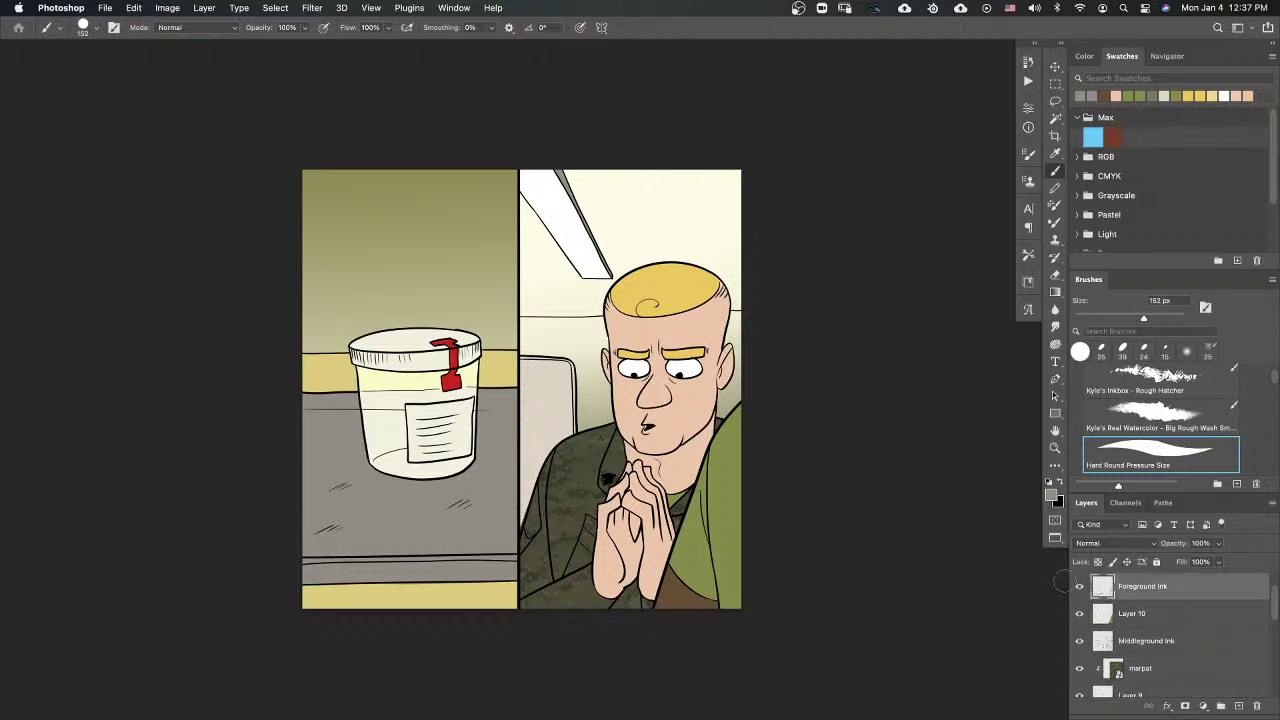
{"action": "left_click", "coordinate": [1080, 587]}
{"action": "left_click", "coordinate": [1080, 587]}
{"action": "left_click", "coordinate": [1079, 614]}
{"action": "left_click", "coordinate": [1079, 614]}
{"action": "left_click", "coordinate": [1079, 669]}
{"action": "left_click", "coordinate": [1079, 670]}
{"action": "mouse_move", "coordinate": [1273, 593]}
{"action": "left_mouse_down"}
{"action": "mouse_move", "coordinate": [1274, 647]}
{"action": "mouse_move", "coordinate": [1271, 588]}
{"action": "left_mouse_up"}
{"action": "scroll", "coordinate": [1271, 595], "scroll_direction": "up", "scroll_amount": 1}
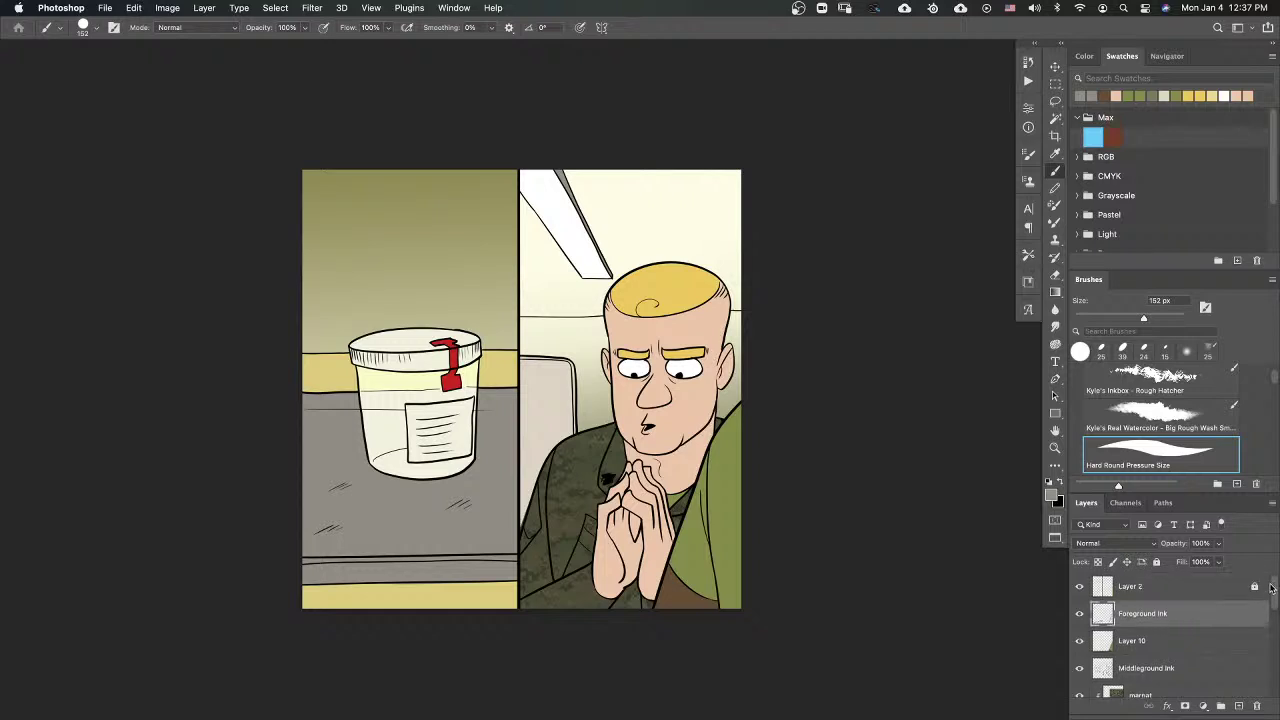
{"action": "left_click", "coordinate": [1079, 614]}
{"action": "left_click", "coordinate": [1079, 614]}
Step: Lock the transparent pixels of Foreground Ink and recolour its lines near-black brown (#211d17) with a brush enlarged to 1727 px
{"action": "left_click", "coordinate": [1054, 493]}
{"action": "left_click_drag", "start_coordinate": [234, 480], "coordinate": [241, 501]}
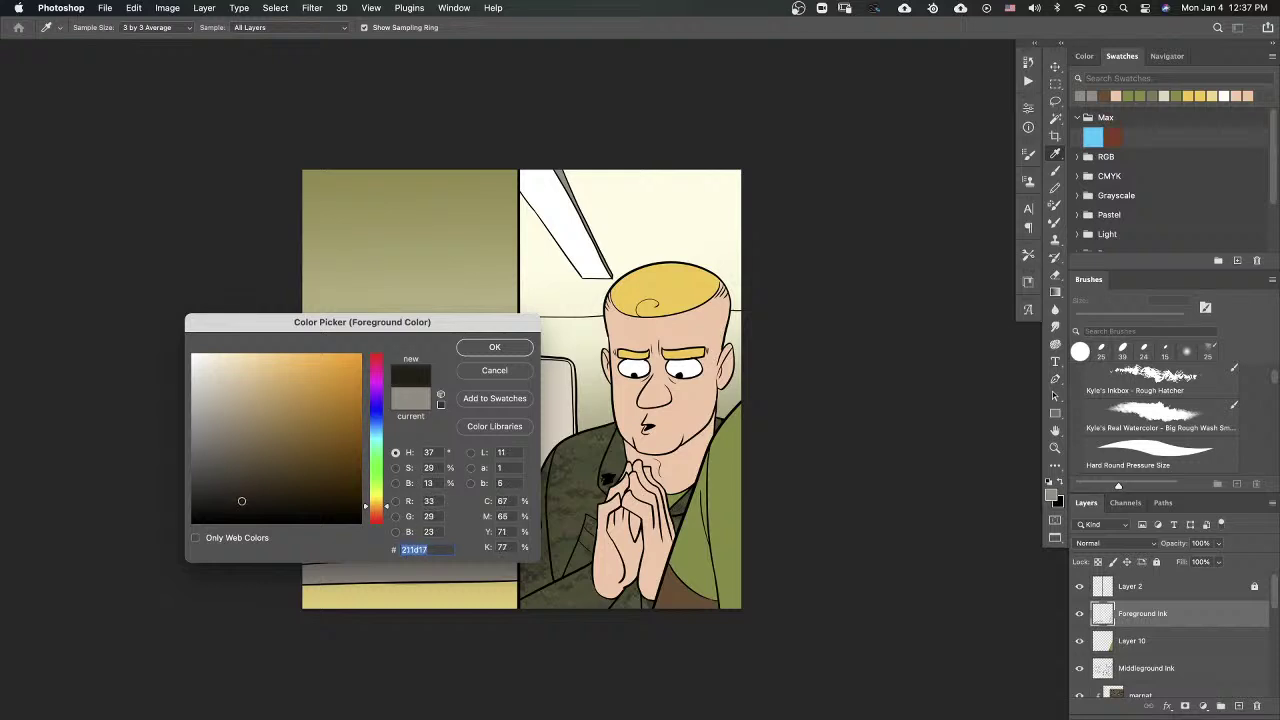
{"action": "left_click", "coordinate": [516, 350]}
{"action": "left_click_drag", "start_coordinate": [1164, 320], "coordinate": [1168, 320]}
{"action": "left_click", "coordinate": [1098, 562]}
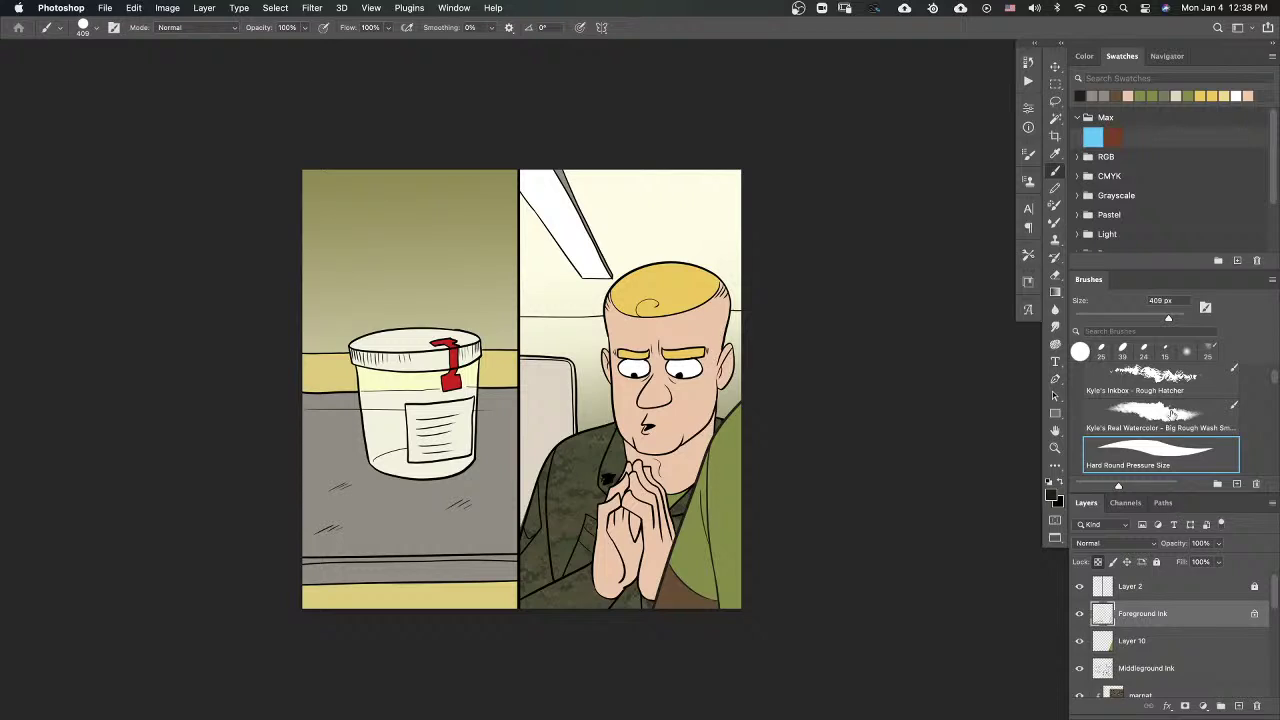
{"action": "left_click_drag", "start_coordinate": [1171, 320], "coordinate": [1177, 320]}
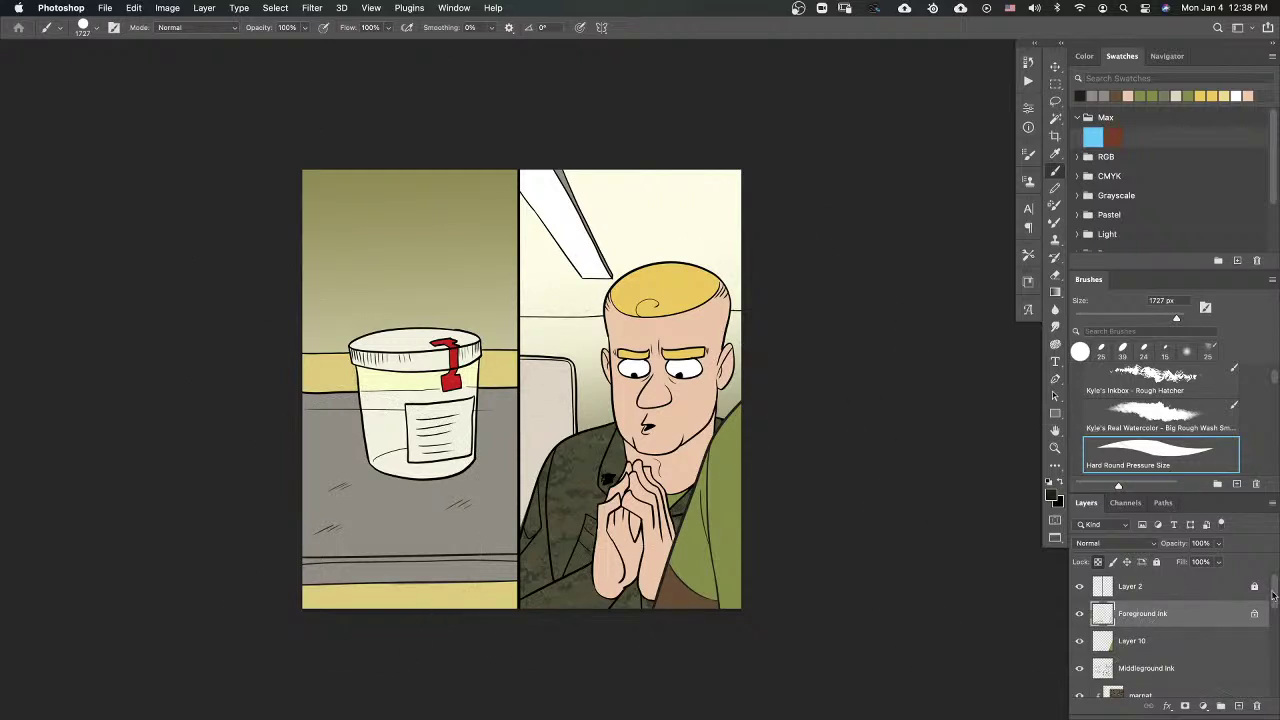
Step: Lock the transparent pixels of Middleground Ink and recolour its lines dark brown (#262015)
{"action": "scroll", "coordinate": [1251, 615], "scroll_direction": "down", "scroll_amount": 2}
{"action": "left_click", "coordinate": [1251, 615]}
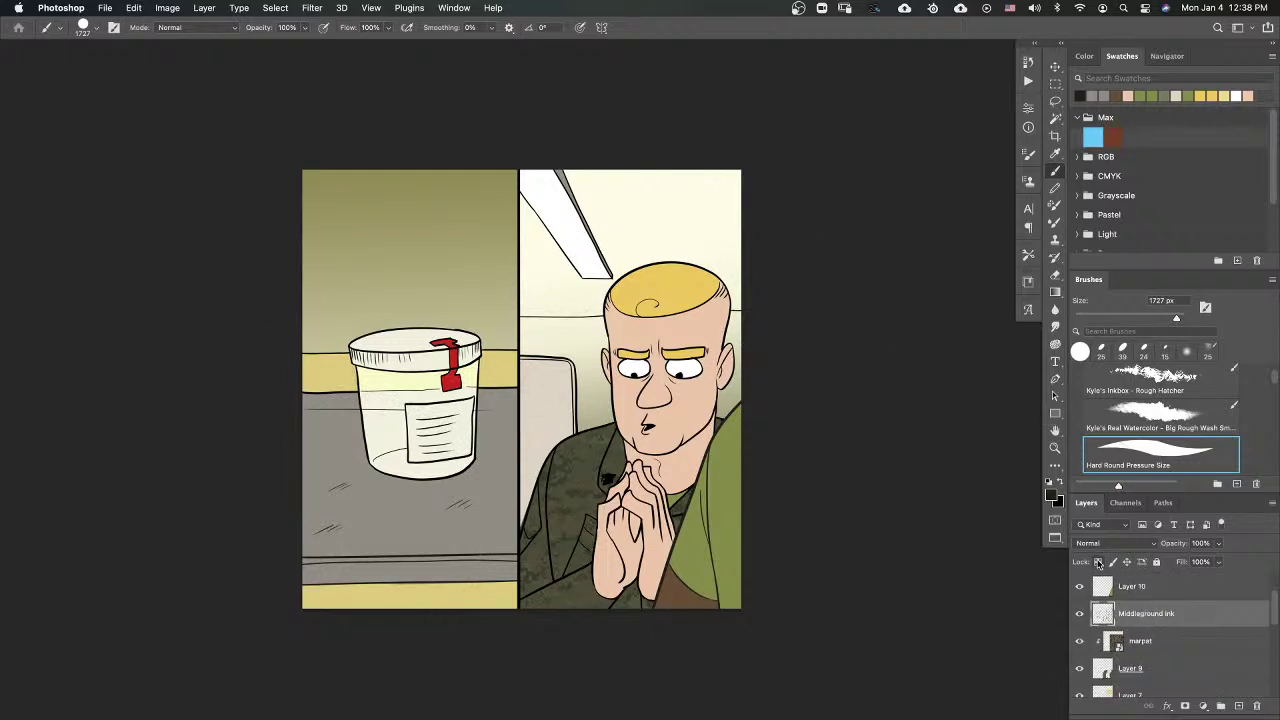
{"action": "left_click", "coordinate": [1052, 497]}
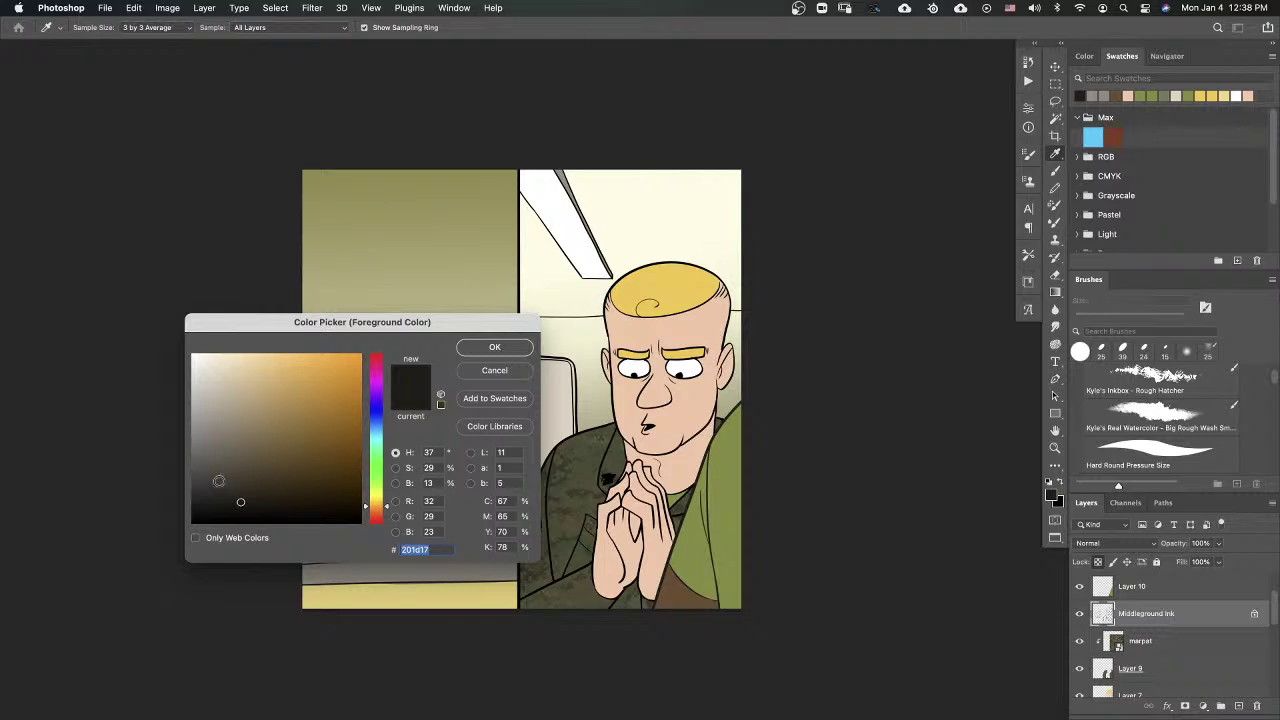
{"action": "left_click", "coordinate": [264, 486]}
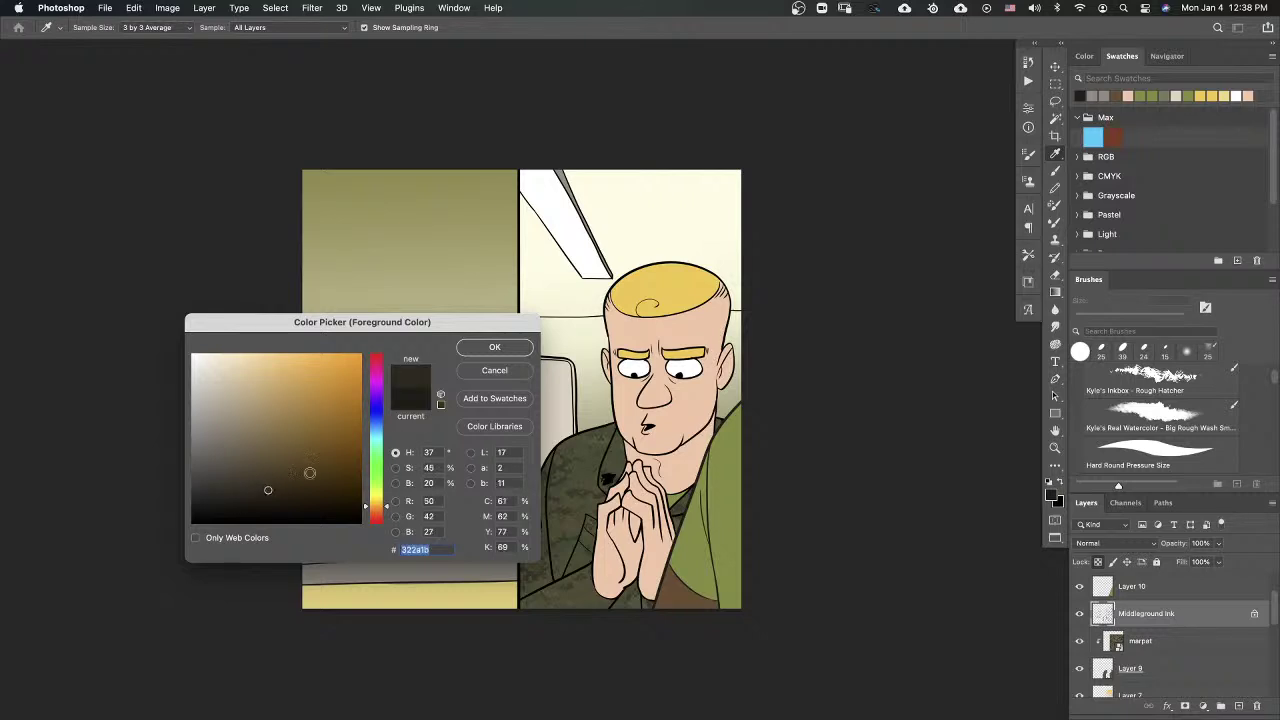
{"action": "left_click", "coordinate": [494, 347]}
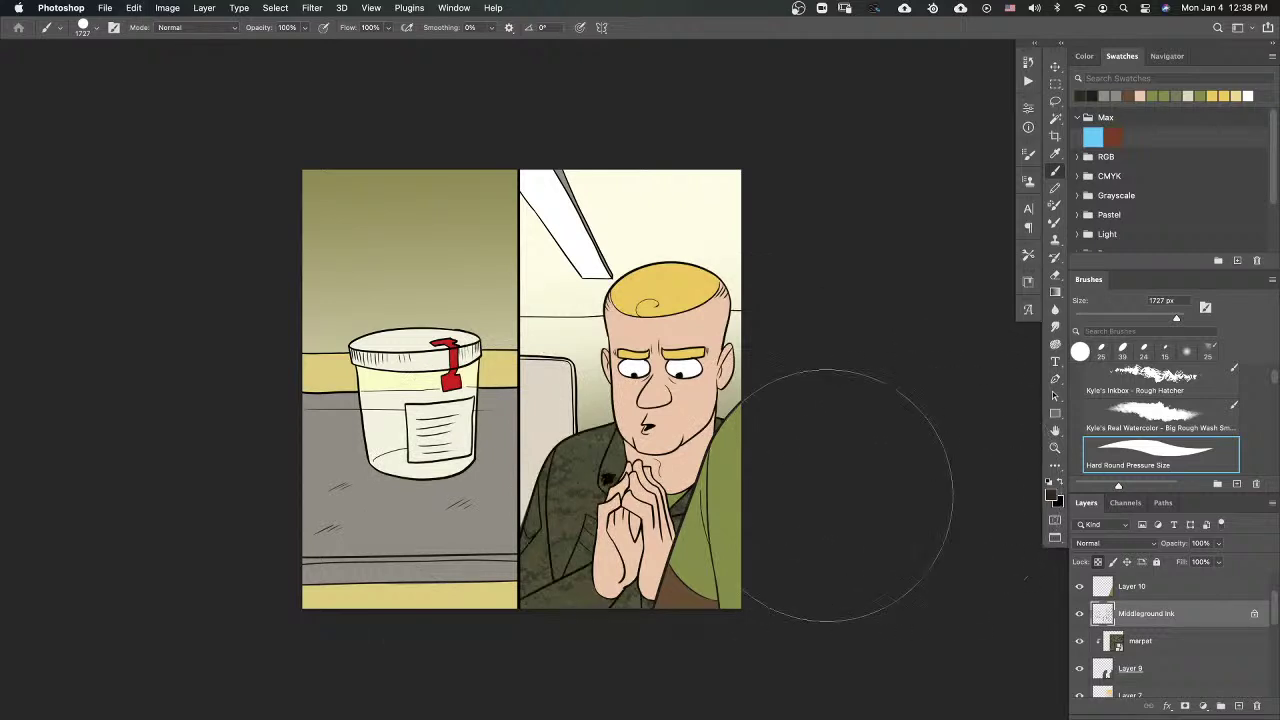
{"action": "left_click", "coordinate": [1046, 495]}
{"action": "left_click", "coordinate": [268, 494]}
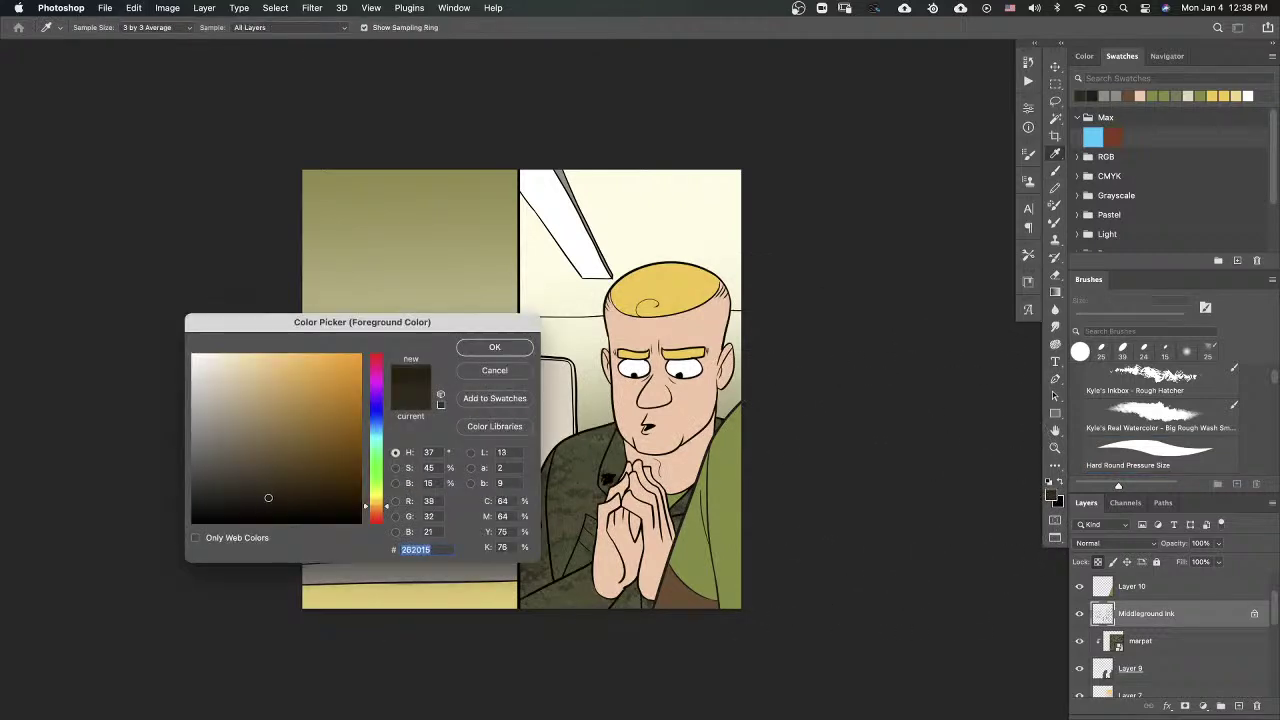
{"action": "left_click", "coordinate": [494, 347]}
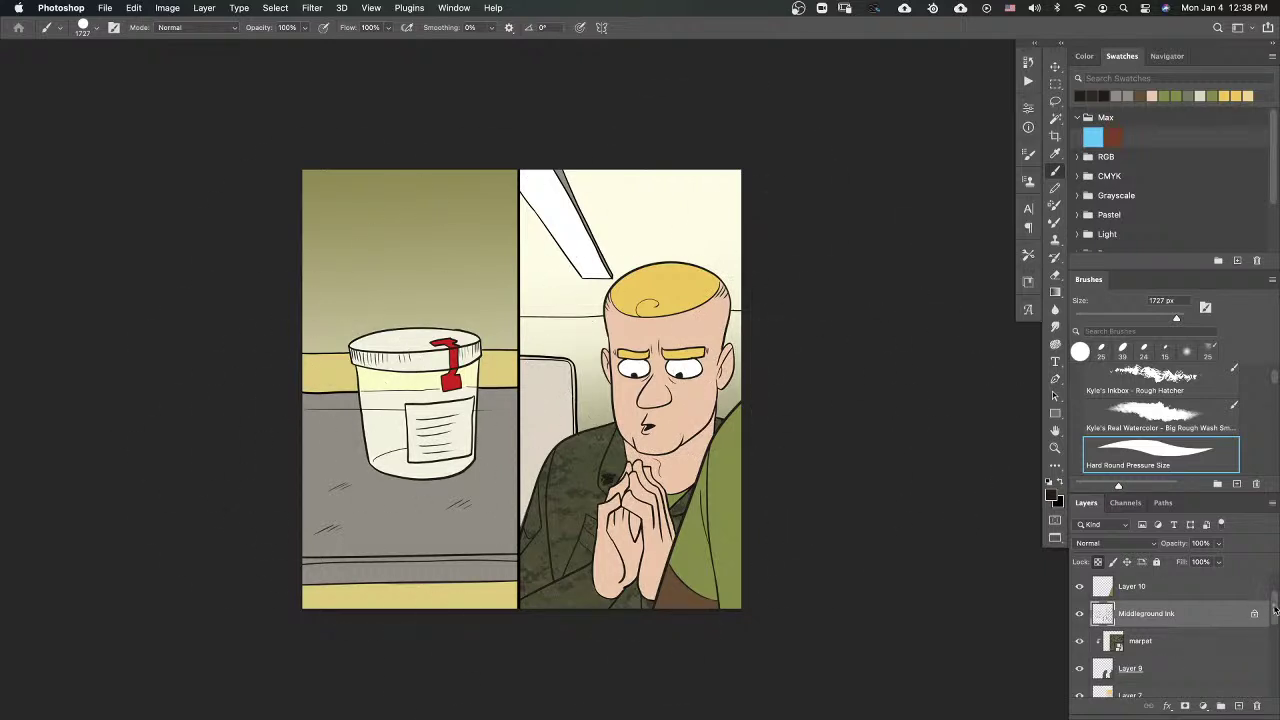
Step: Lock the transparent pixels of Background Ink, recolour its lines dark brown, and check the result across the whole comic
{"action": "left_click_drag", "start_coordinate": [1273, 607], "coordinate": [1272, 618]}
{"action": "left_click", "coordinate": [1145, 642]}
{"action": "left_click", "coordinate": [1099, 562]}
{"action": "left_click", "coordinate": [1051, 493]}
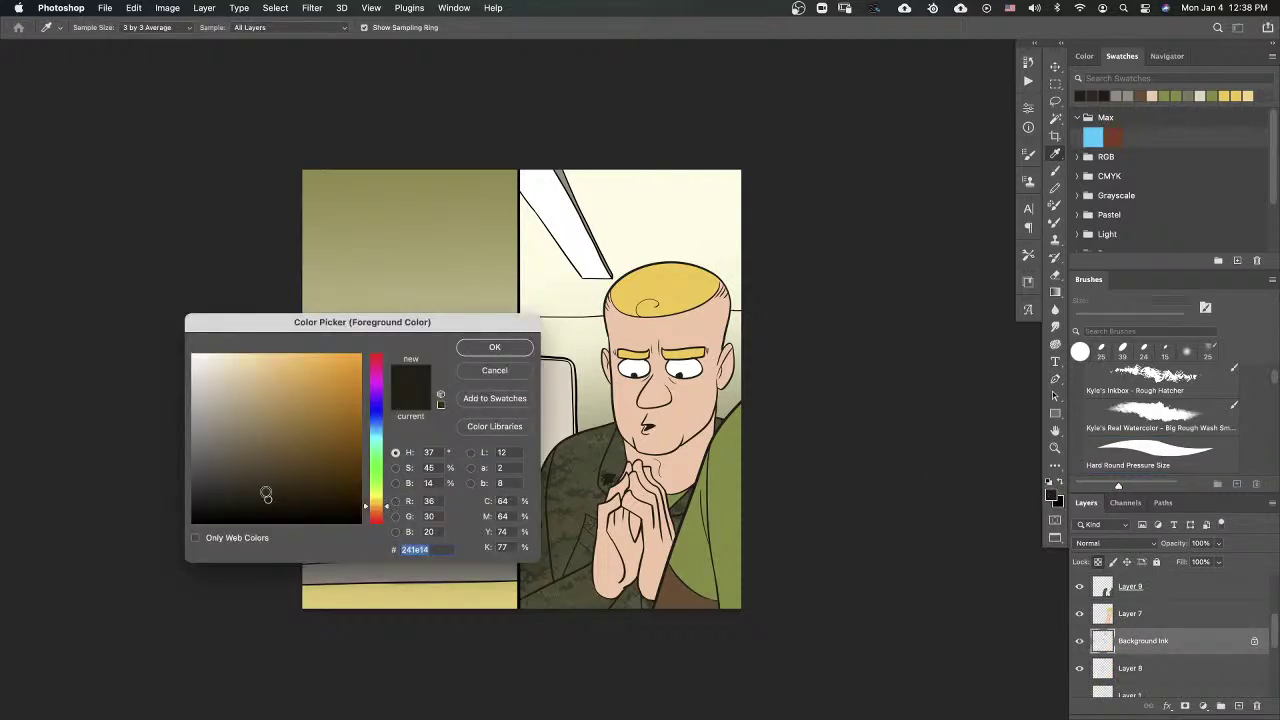
{"action": "left_click", "coordinate": [494, 347]}
{"action": "key", "text": "b"}
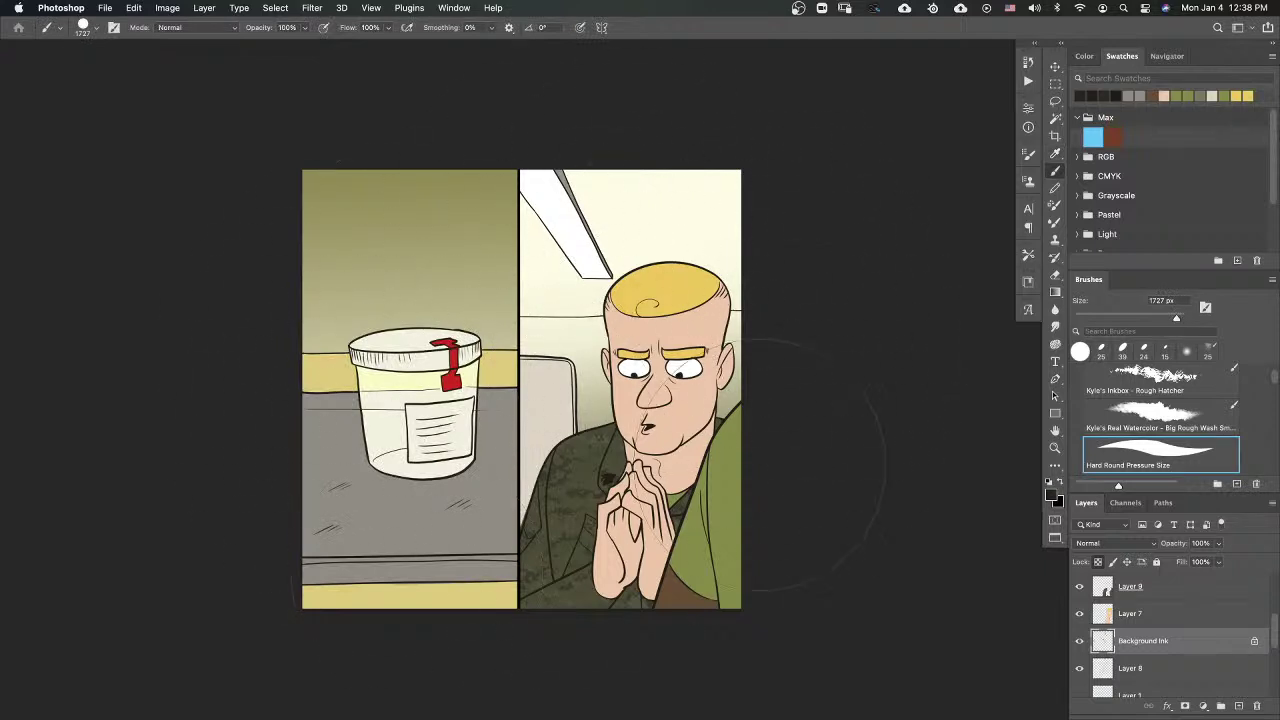
{"action": "key", "text": "super+minus"}
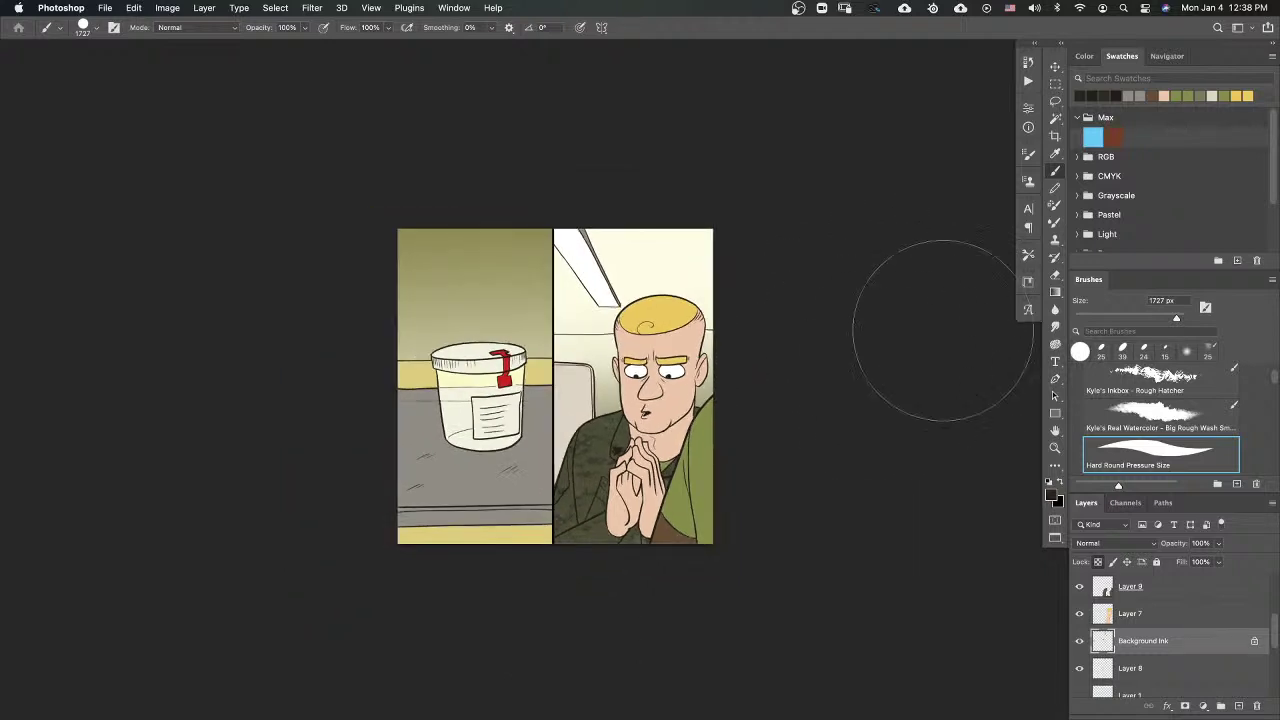
{"action": "key", "text": "super+plus"}
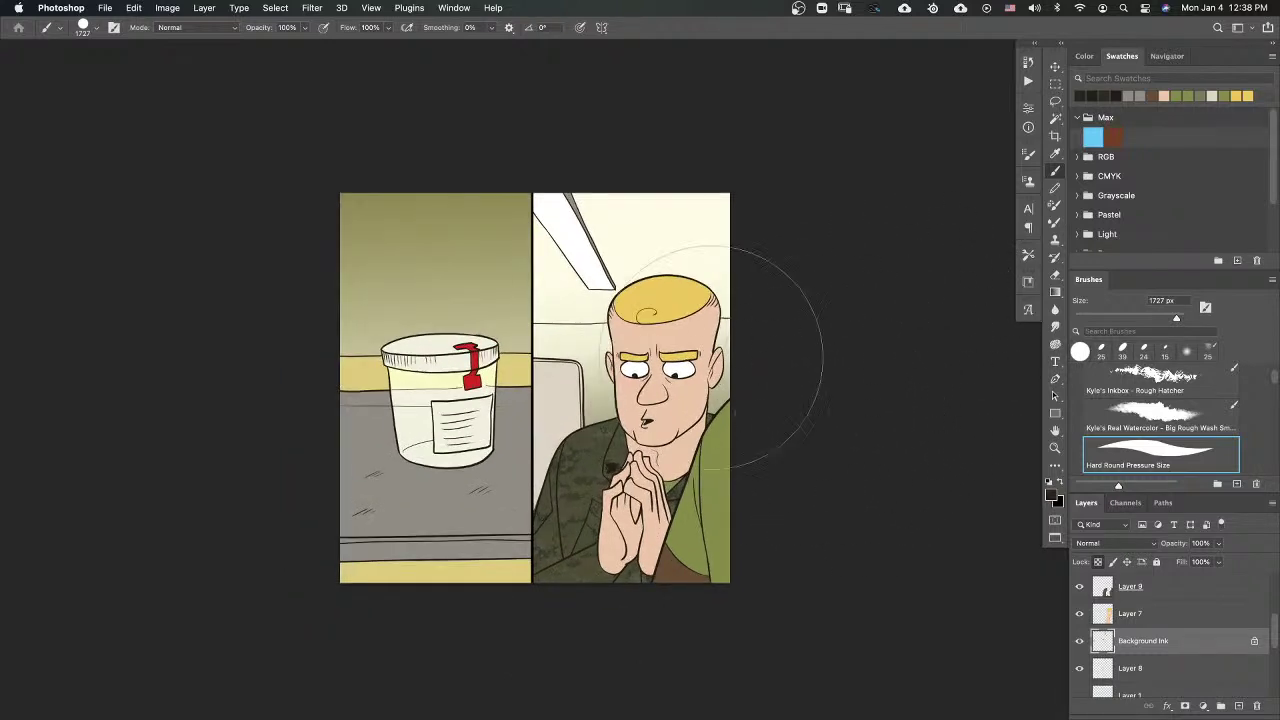
{"action": "scroll", "coordinate": [750, 428], "scroll_direction": "up", "scroll_amount": 3}
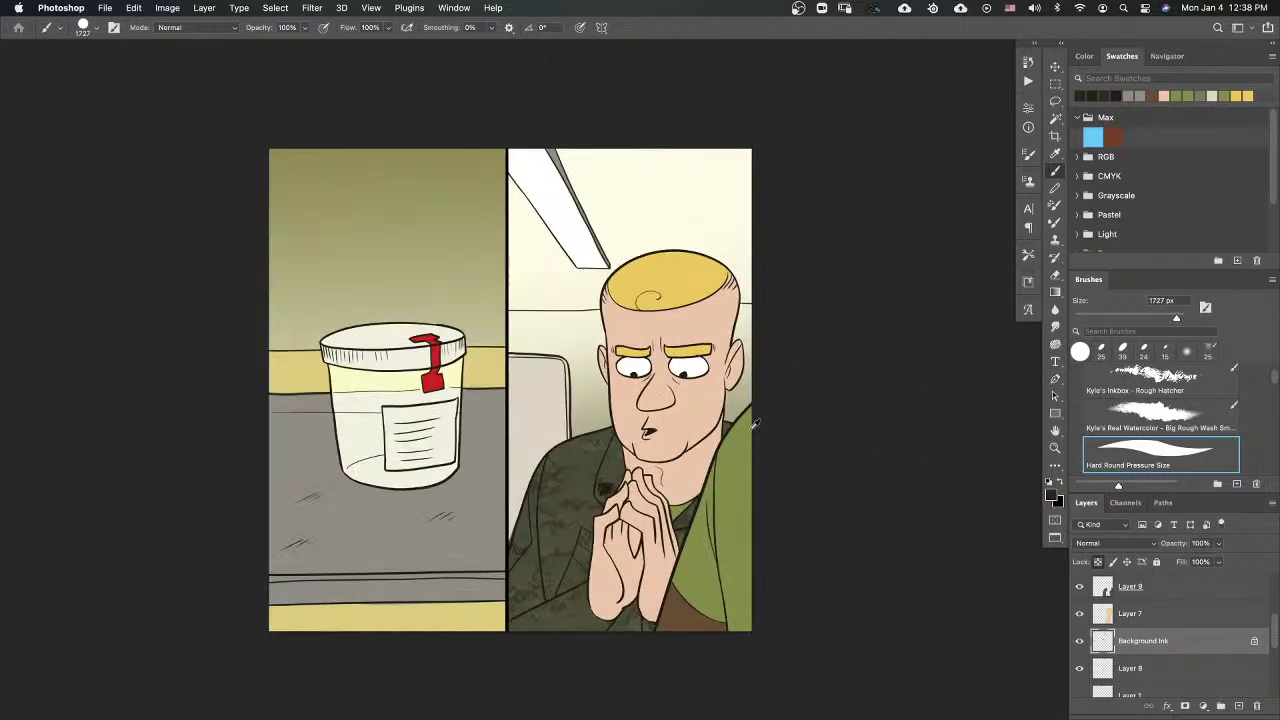
Step: Group the Foreground Ink layer and Layer 10, and name the group Foreground
{"action": "scroll", "coordinate": [856, 485], "scroll_direction": "left", "scroll_amount": 3}
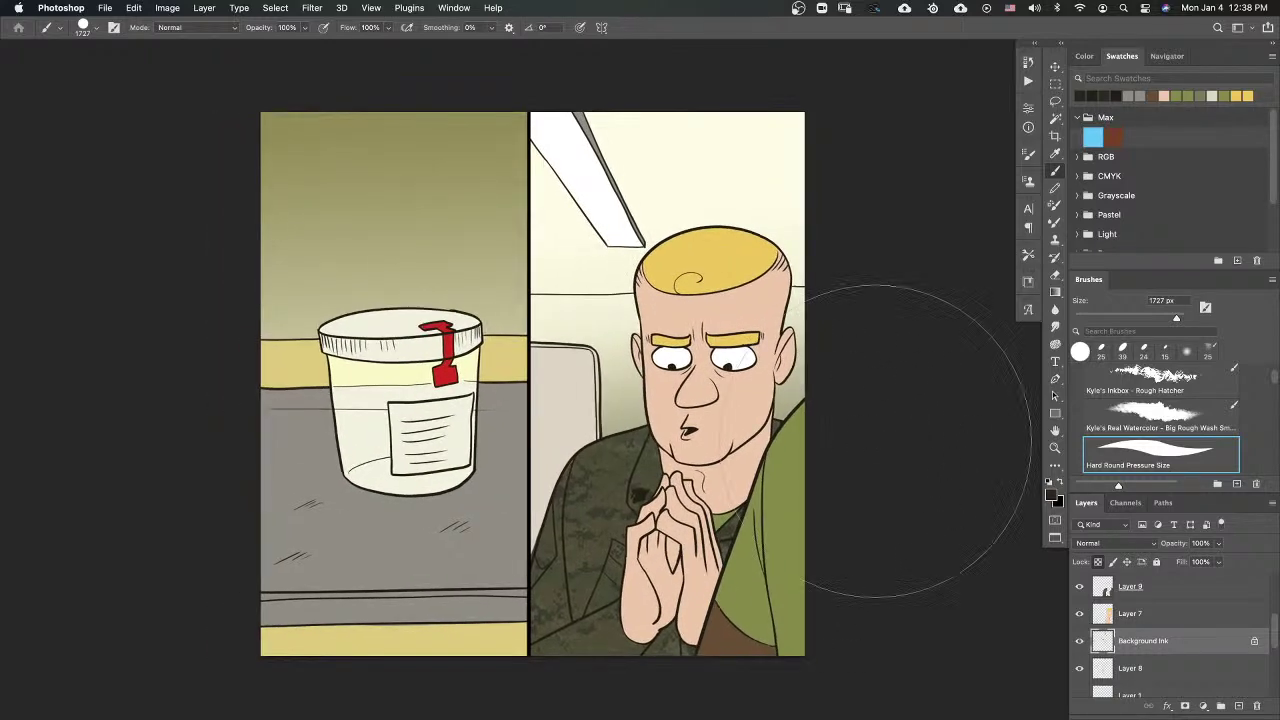
{"action": "scroll", "coordinate": [1274, 619], "scroll_direction": "up", "scroll_amount": 5}
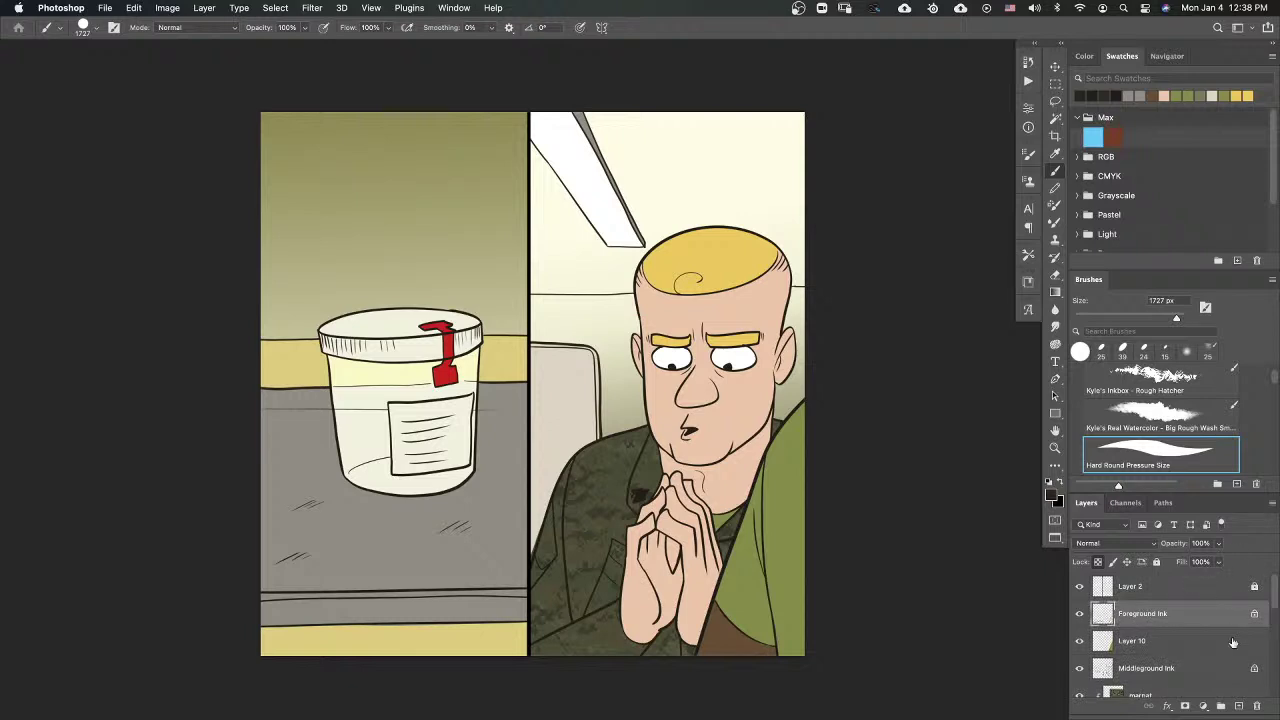
{"action": "scroll", "coordinate": [1271, 599], "scroll_direction": "down", "scroll_amount": 1}
{"action": "left_click", "coordinate": [1183, 613], "text": "shift"}
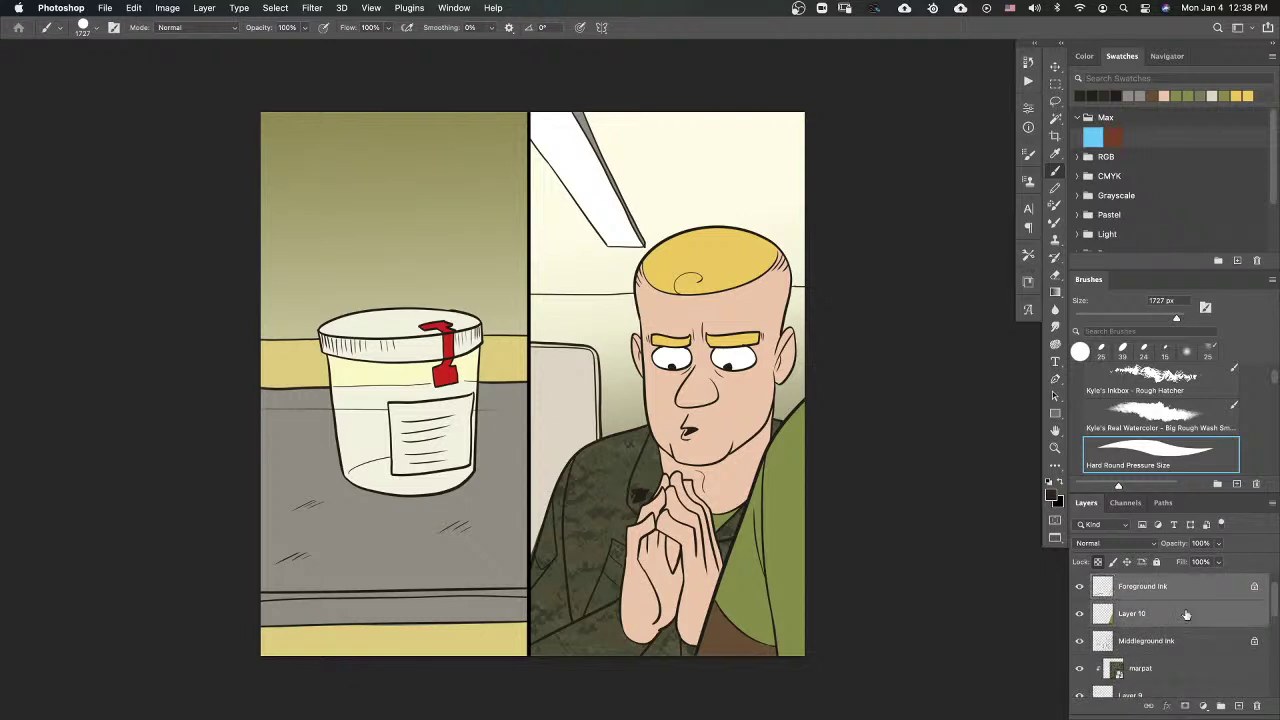
{"action": "left_click", "coordinate": [1218, 705]}
{"action": "double_click", "coordinate": [1128, 581]}
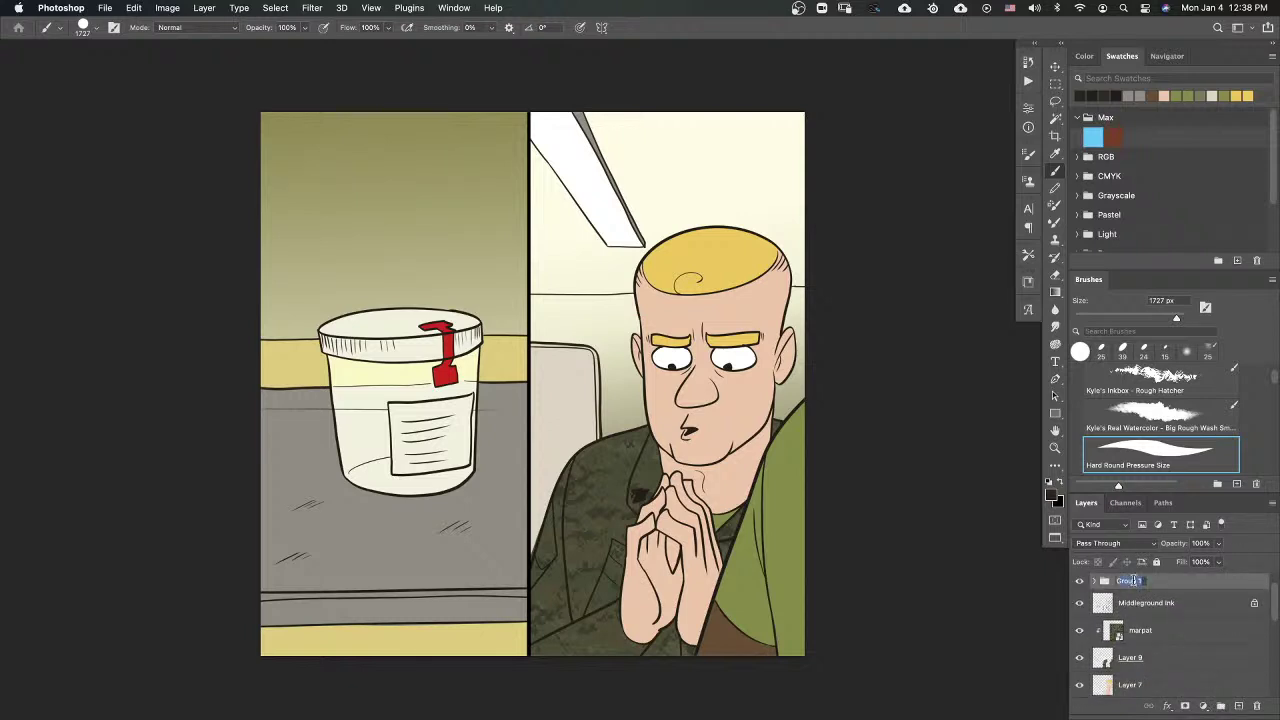
{"action": "type", "text": "Flreground"}
{"action": "key", "text": "Return"}
Step: Group the layers from Middleground Ink down to Layer 7, and name the group Middle
{"action": "left_click", "coordinate": [1195, 607]}
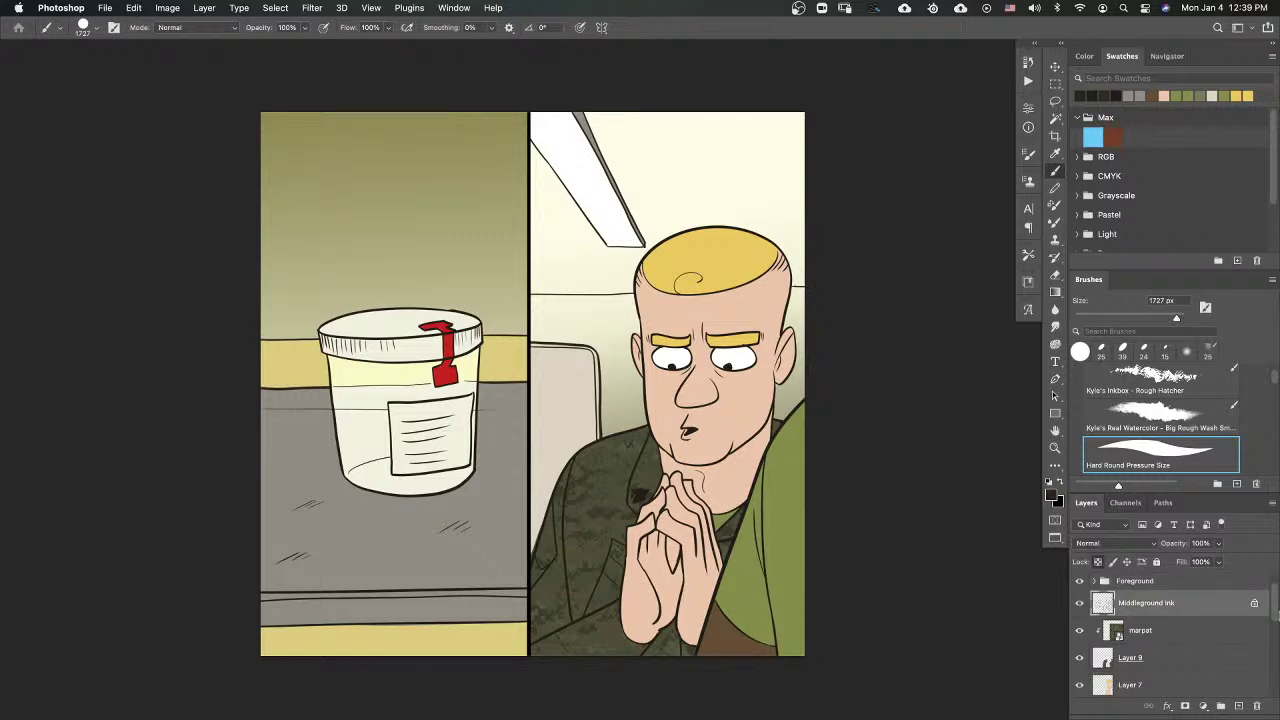
{"action": "scroll", "coordinate": [1274, 606], "scroll_direction": "down", "scroll_amount": 2}
{"action": "left_click", "coordinate": [1166, 634], "text": "shift"}
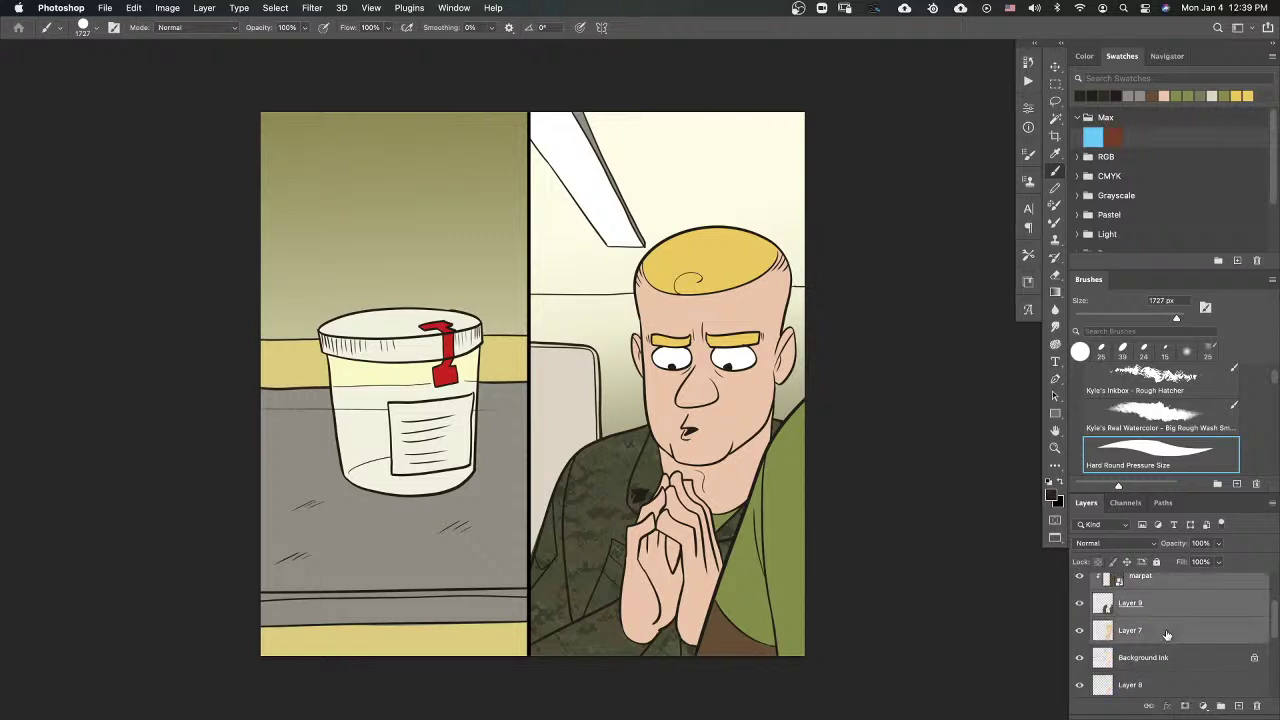
{"action": "left_click_drag", "start_coordinate": [1166, 634], "coordinate": [1221, 706]}
{"action": "double_click", "coordinate": [1128, 581]}
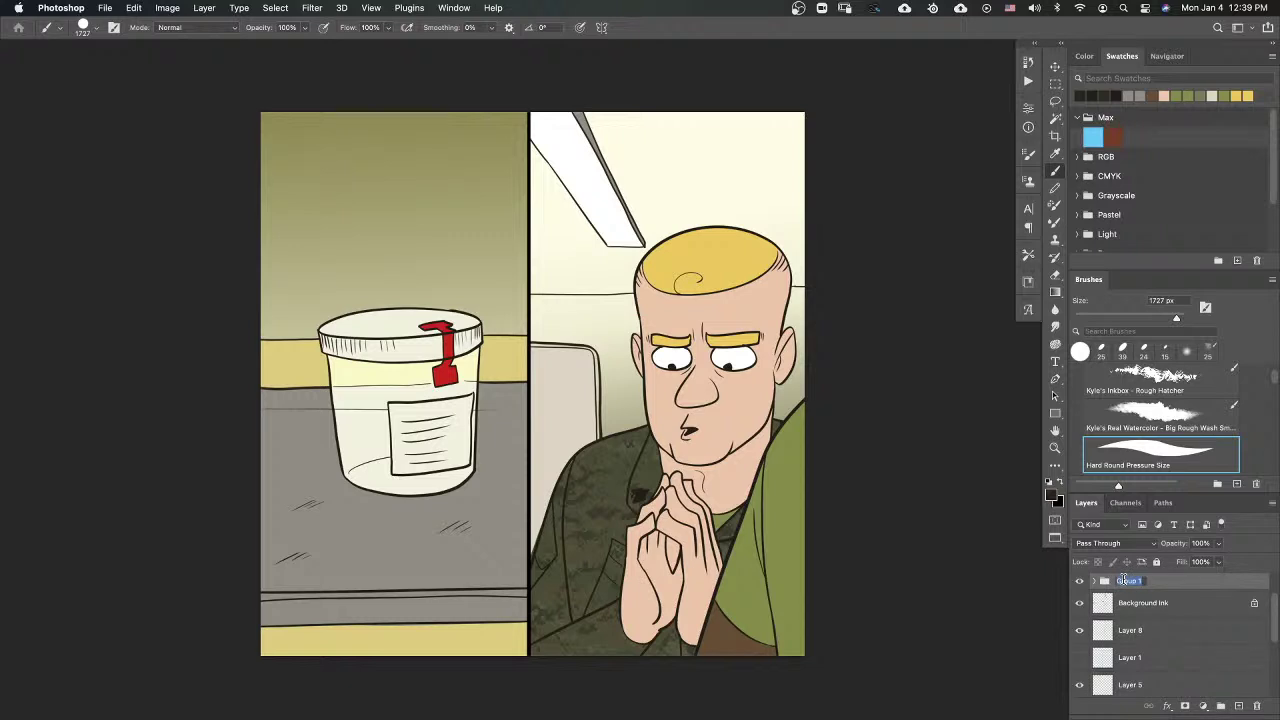
{"action": "type", "text": "Middle"}
{"action": "key", "text": "Return"}
Step: Group the Background Ink layer and Layer 8, and name the group Background
{"action": "left_click", "coordinate": [1196, 610]}
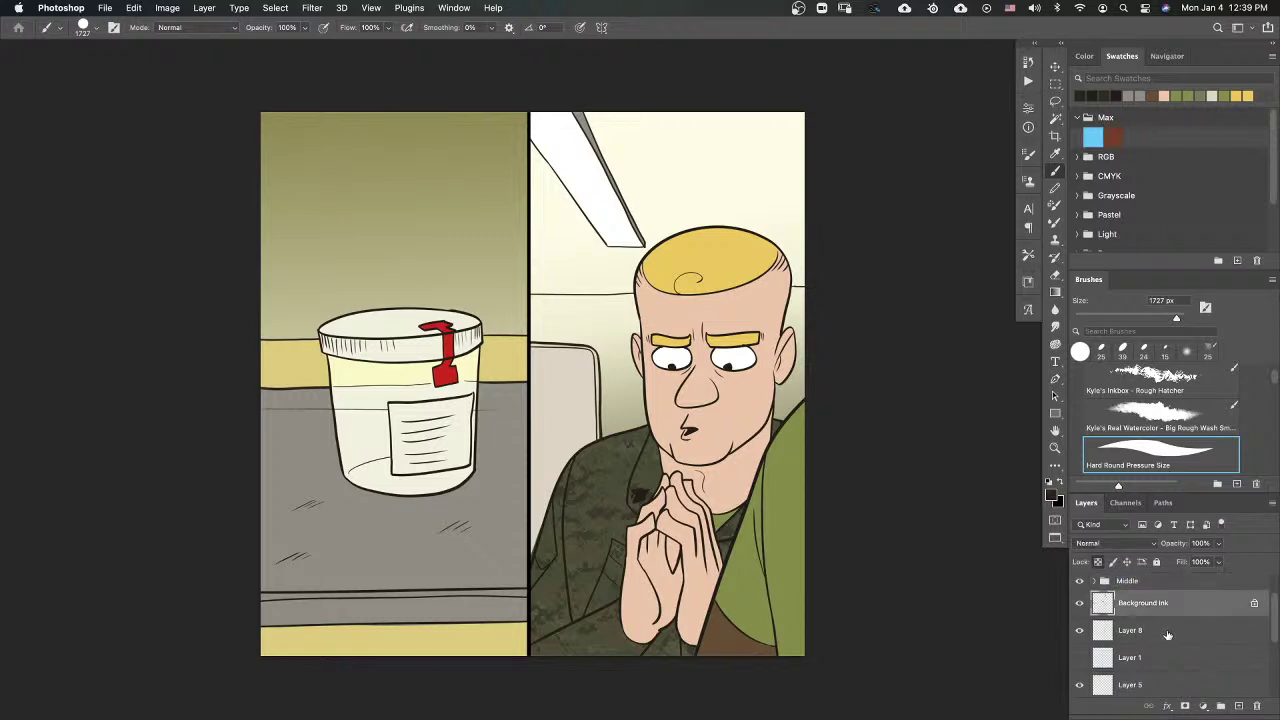
{"action": "left_click", "coordinate": [1180, 632], "text": "shift"}
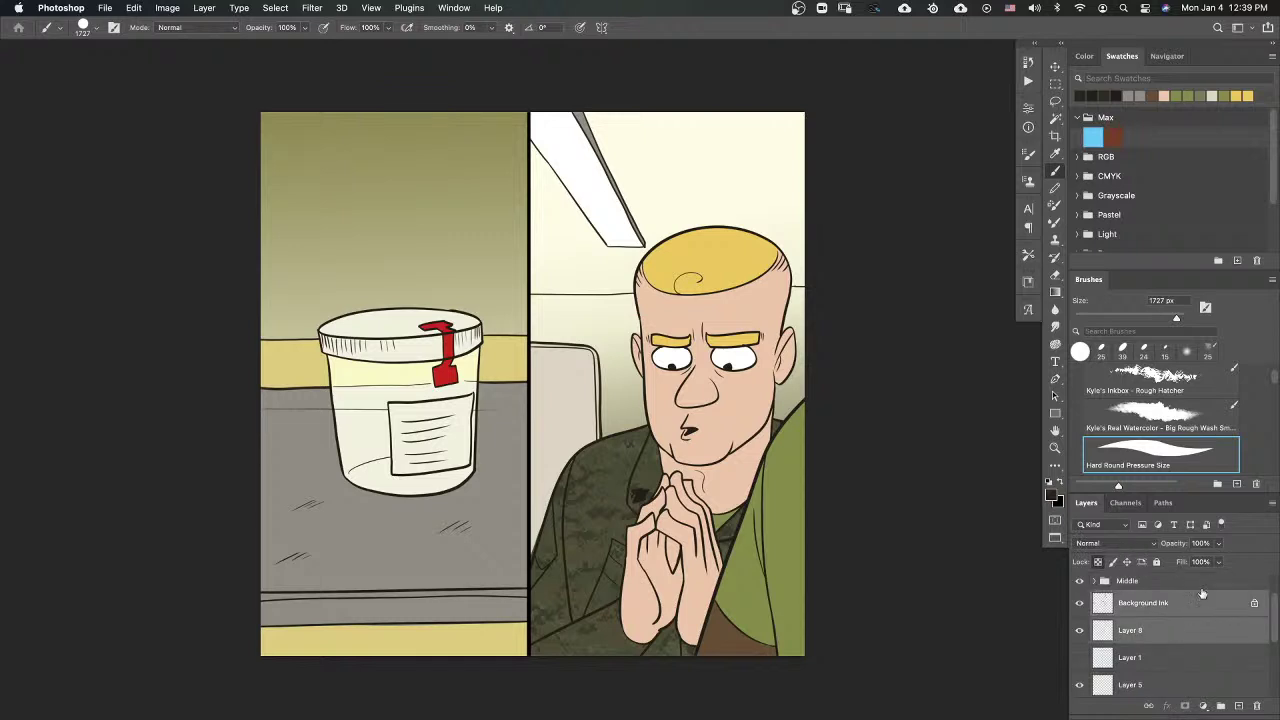
{"action": "left_click", "coordinate": [1220, 706]}
{"action": "double_click", "coordinate": [1129, 597]}
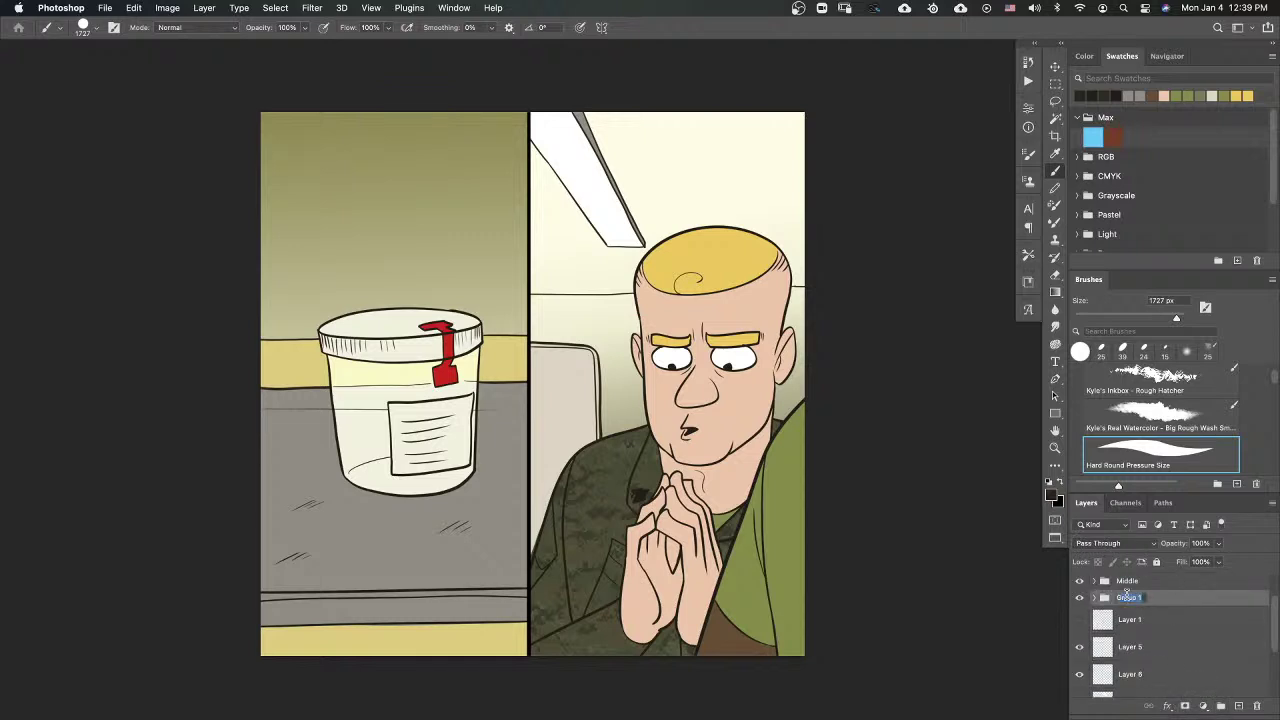
{"action": "type", "text": "Background"}
{"action": "key", "text": "Return"}
Step: Examine the layers inside the Middle group, collapse it and toggle its visibility to check which artwork it holds
{"action": "left_click_drag", "start_coordinate": [1273, 625], "coordinate": [1270, 585]}
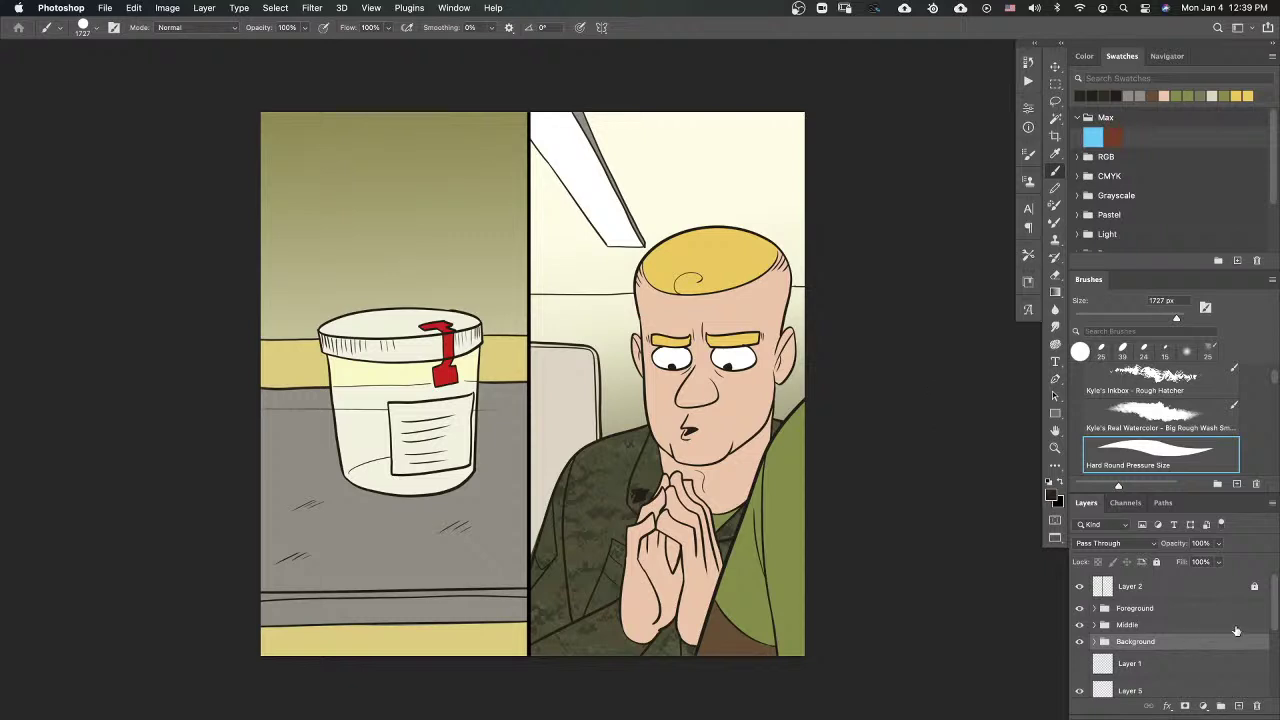
{"action": "left_click", "coordinate": [1096, 624]}
{"action": "left_click_drag", "start_coordinate": [1275, 583], "coordinate": [1274, 603]}
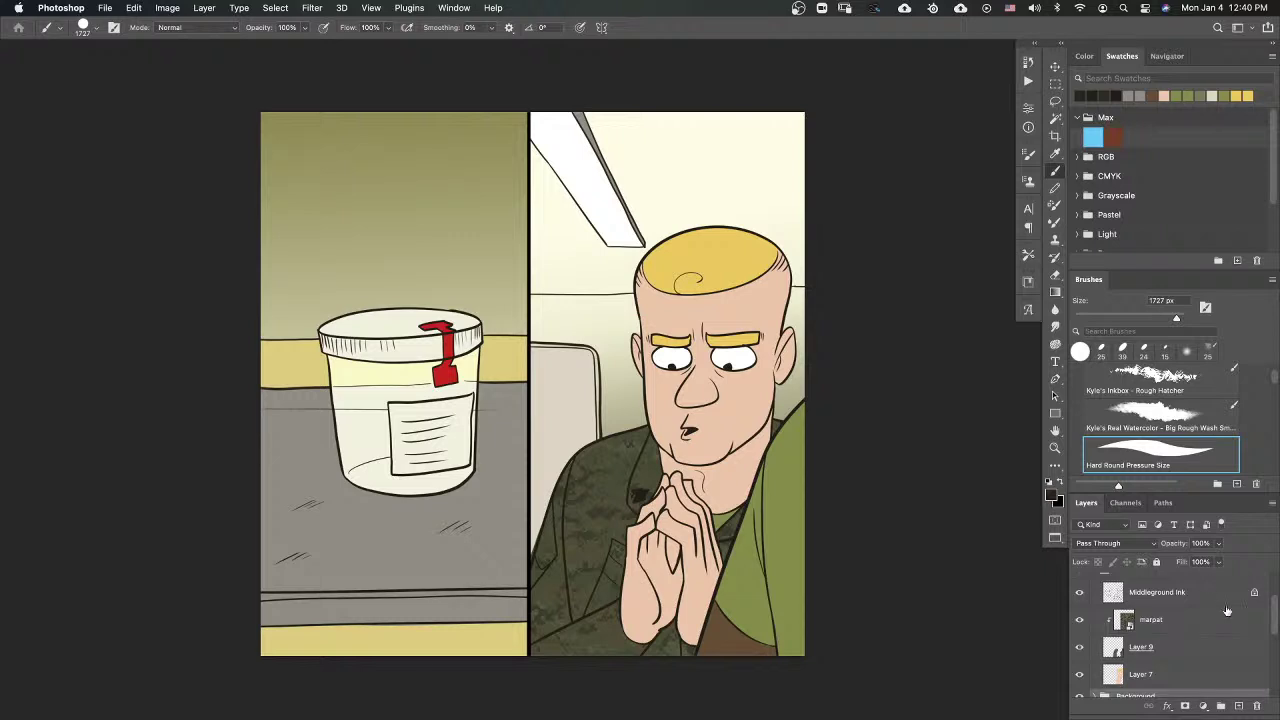
{"action": "left_click_drag", "start_coordinate": [1274, 611], "coordinate": [1274, 618]}
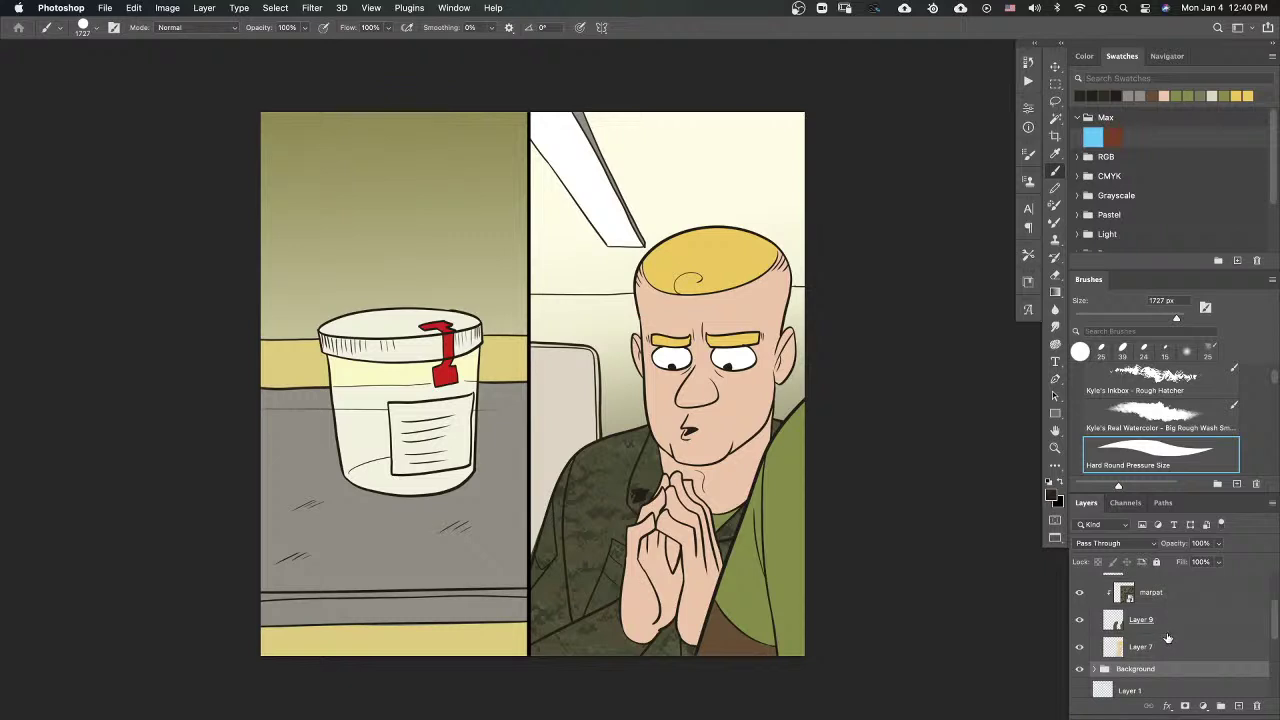
{"action": "left_click_drag", "start_coordinate": [1274, 612], "coordinate": [1275, 595]}
{"action": "left_click", "coordinate": [1131, 626]}
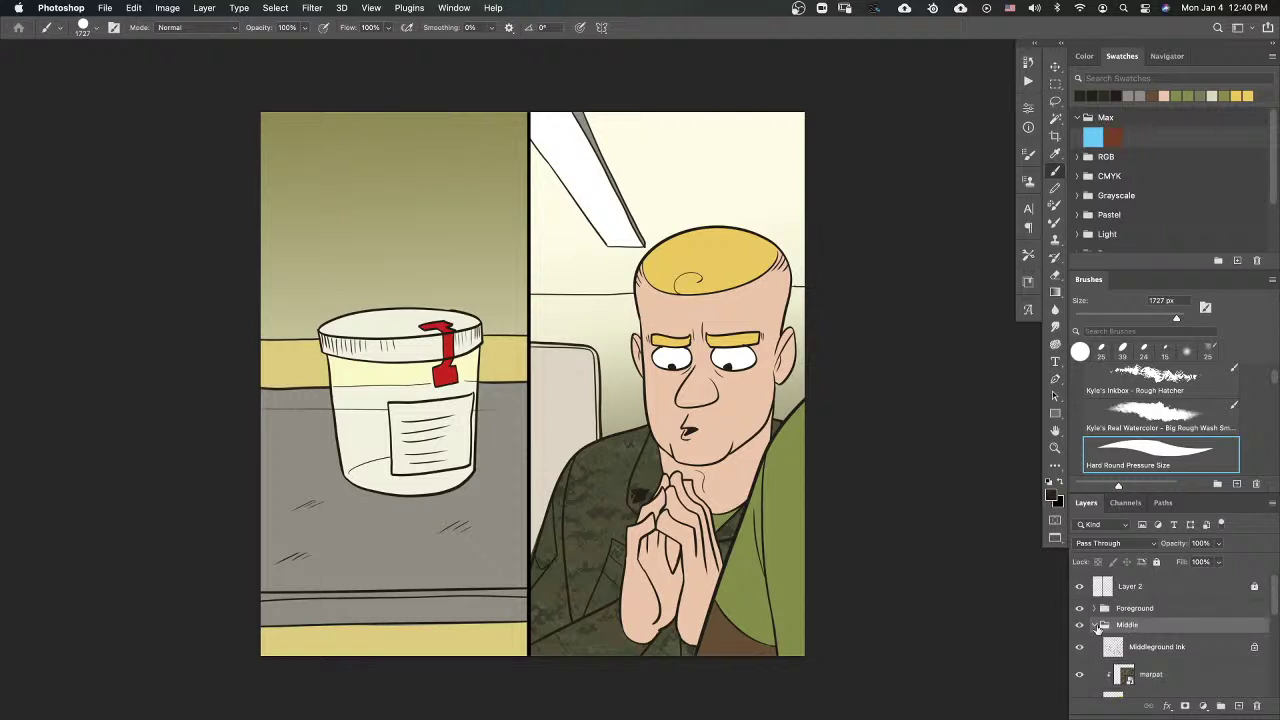
{"action": "left_click", "coordinate": [1095, 626]}
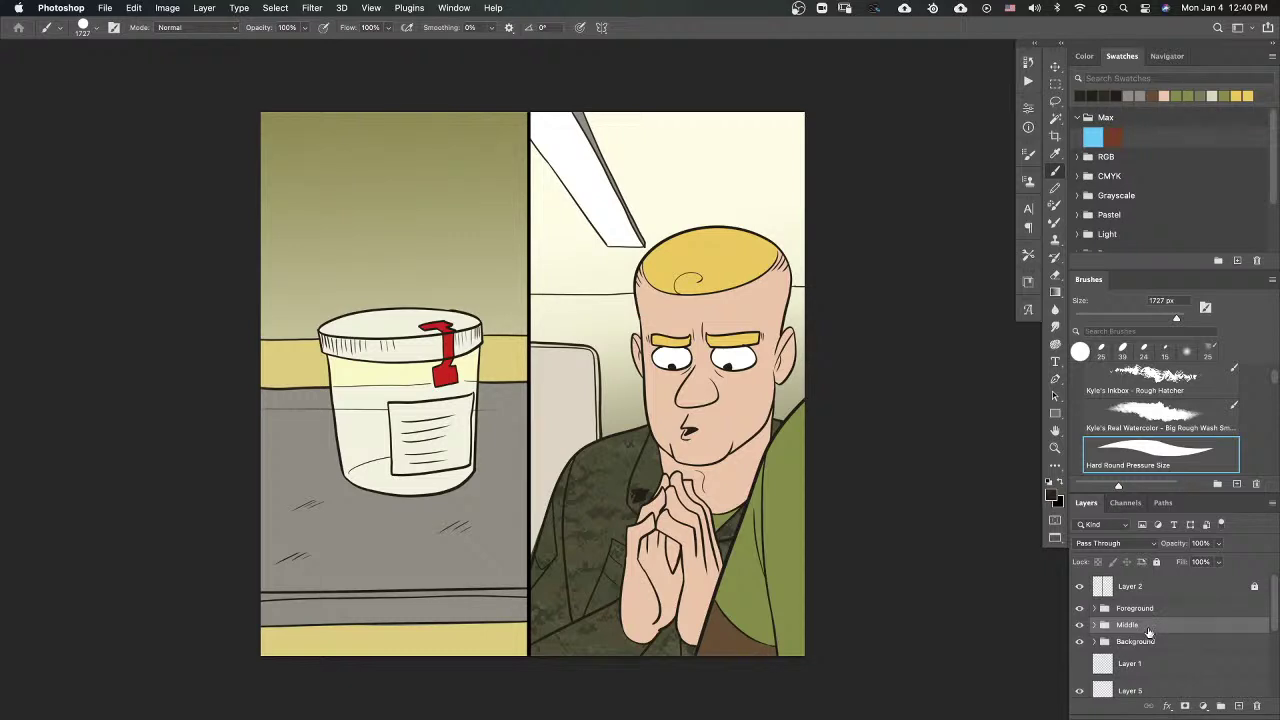
{"action": "left_click", "coordinate": [1079, 625]}
{"action": "left_click", "coordinate": [1079, 625]}
{"action": "left_click", "coordinate": [1079, 625]}
{"action": "left_click", "coordinate": [1079, 625]}
{"action": "left_click", "coordinate": [1078, 630]}
{"action": "left_click", "coordinate": [1078, 630]}
Step: Duplicate the Middle group, merge the copy into a single layer and check it by toggling its visibility
{"action": "right_click", "coordinate": [1146, 628]}
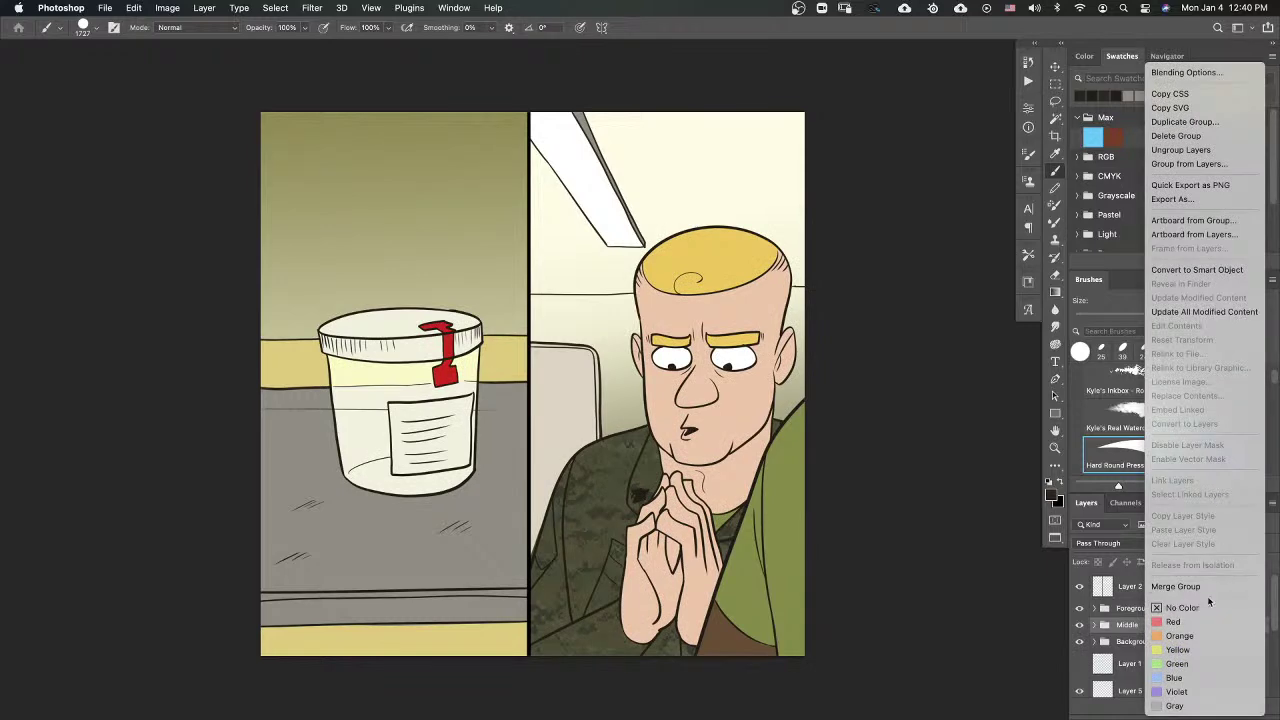
{"action": "left_click", "coordinate": [1213, 121]}
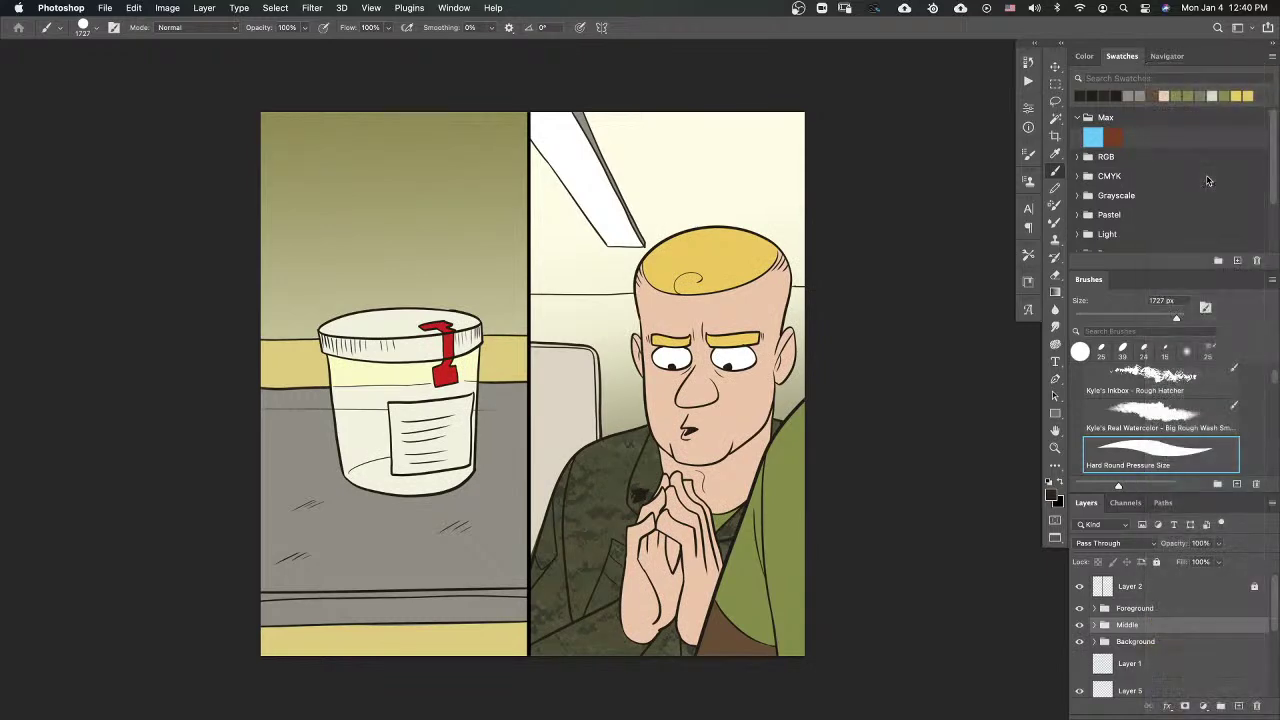
{"action": "left_click", "coordinate": [762, 324]}
{"action": "right_click", "coordinate": [1143, 618]}
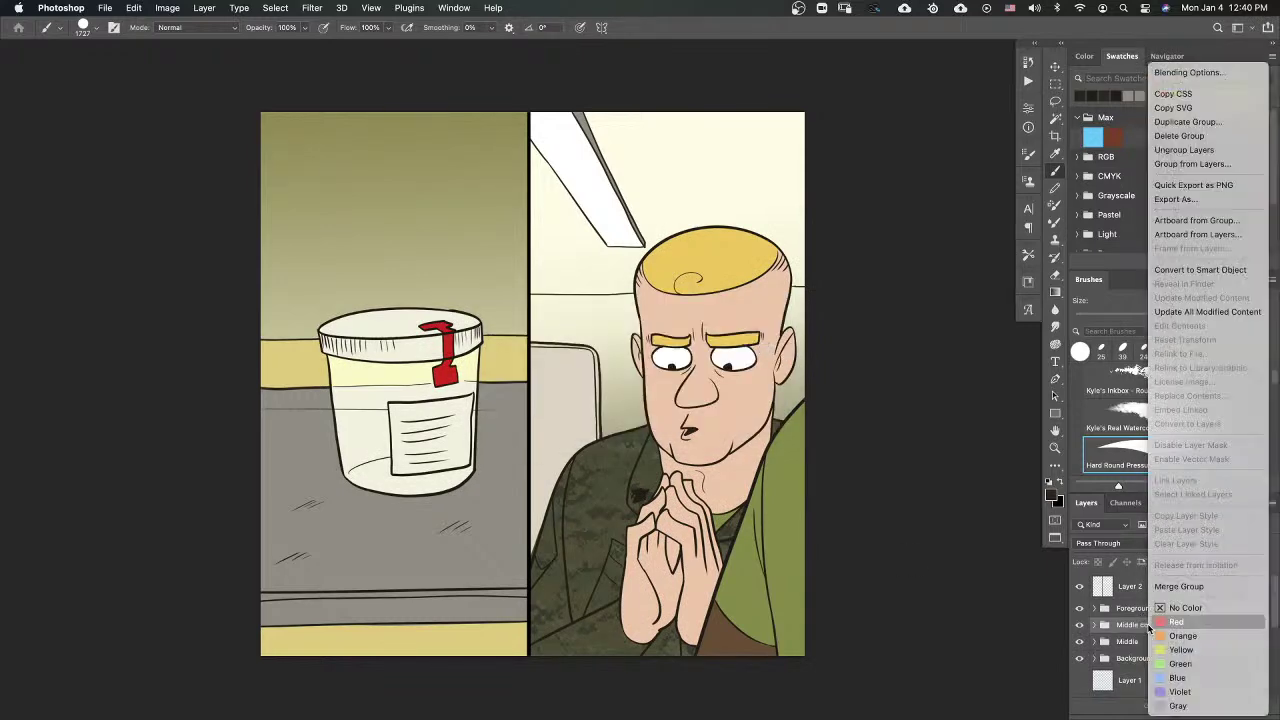
{"action": "left_click", "coordinate": [1201, 588]}
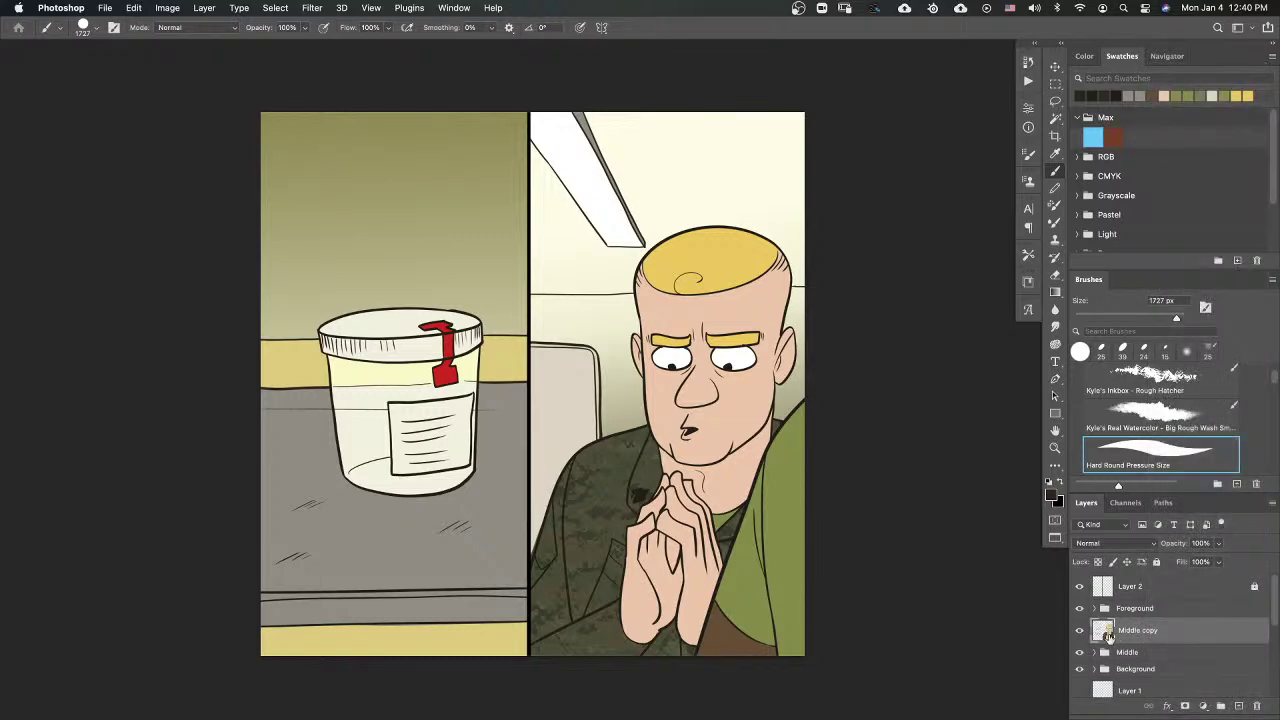
{"action": "left_click", "coordinate": [1079, 633]}
{"action": "left_click", "coordinate": [1079, 634]}
Step: Turn the Middle copy layer solid black with a Hue/Saturation adjustment, setting Lightness to -100
{"action": "left_click", "coordinate": [167, 8]}
{"action": "mouse_move", "coordinate": [220, 45]}
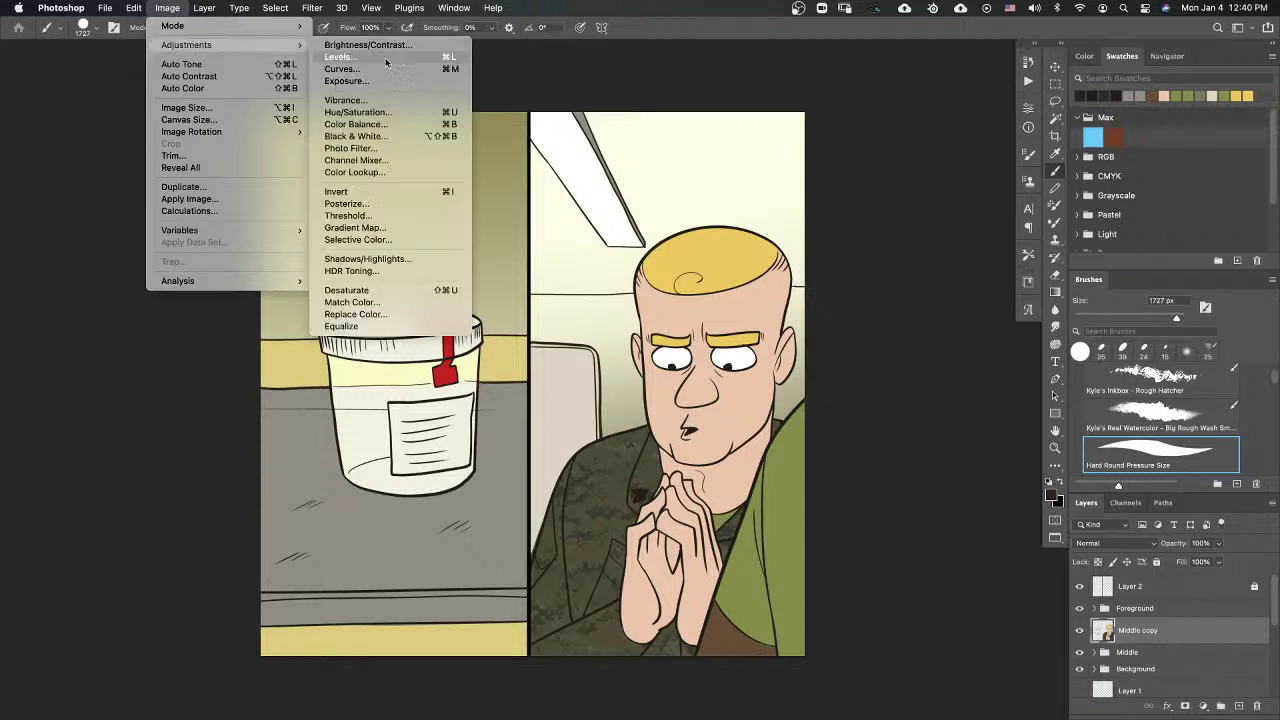
{"action": "left_click", "coordinate": [360, 112]}
{"action": "left_click_drag", "start_coordinate": [228, 497], "coordinate": [5, 505]}
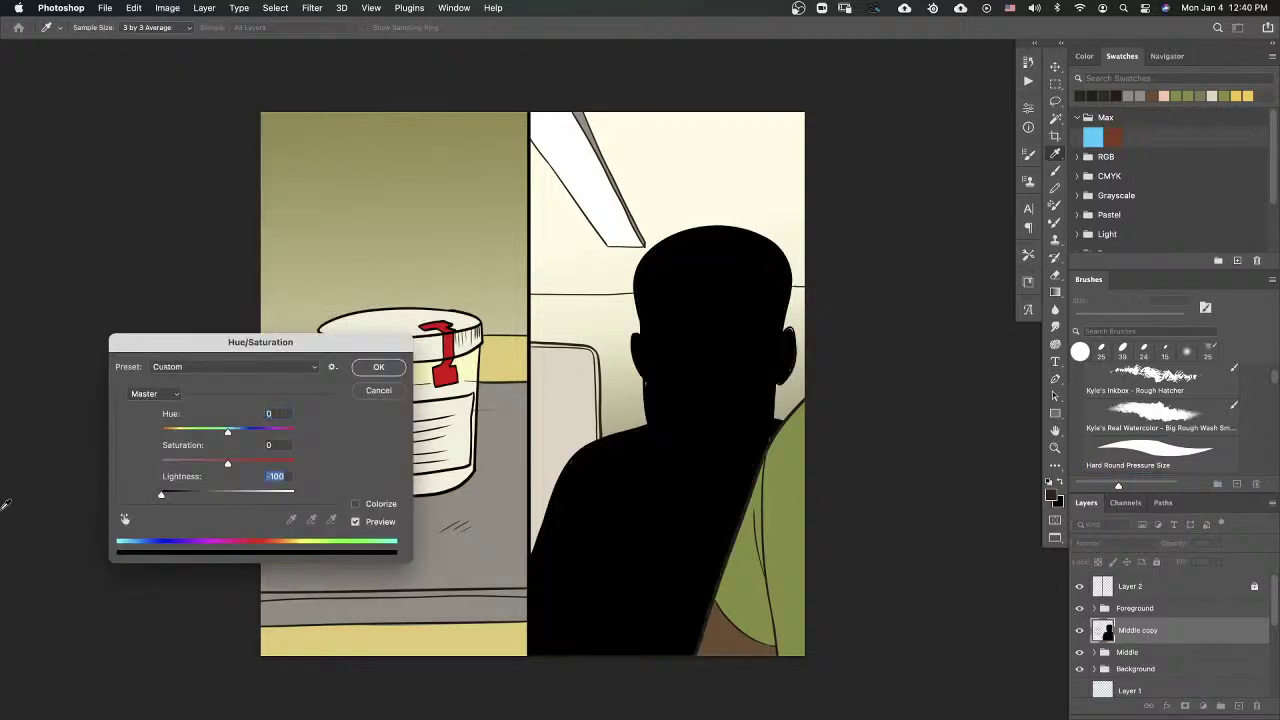
{"action": "left_click", "coordinate": [378, 367]}
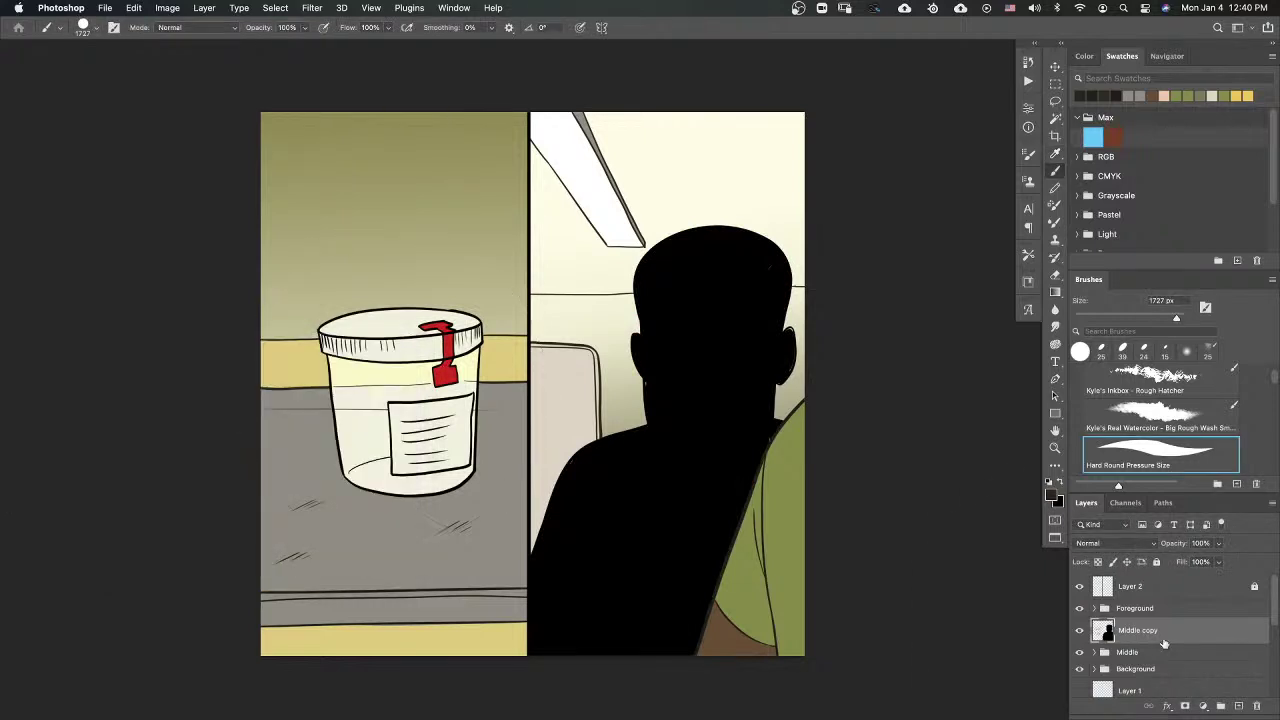
Step: Lower the Middle copy layer's opacity to 30% and compare the image with and without the shadow layer
{"action": "left_click", "coordinate": [1218, 543]}
{"action": "left_click_drag", "start_coordinate": [1219, 560], "coordinate": [1176, 564]}
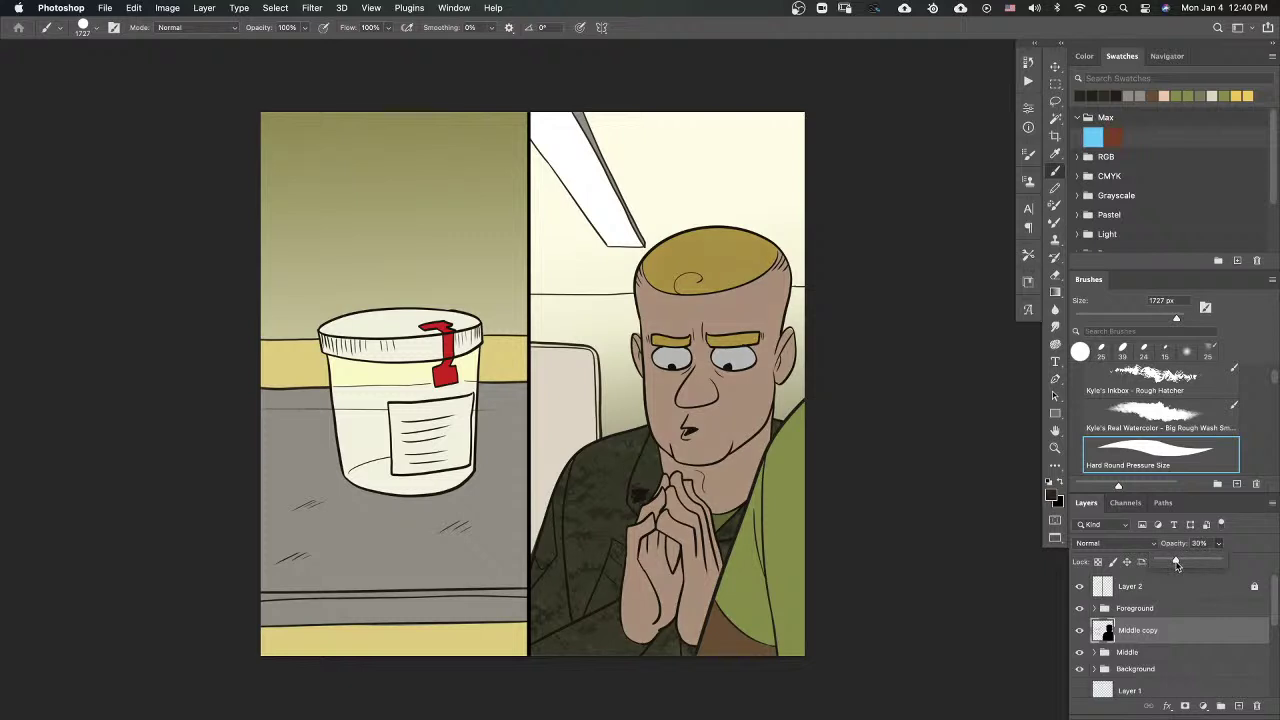
{"action": "left_click", "coordinate": [1141, 630]}
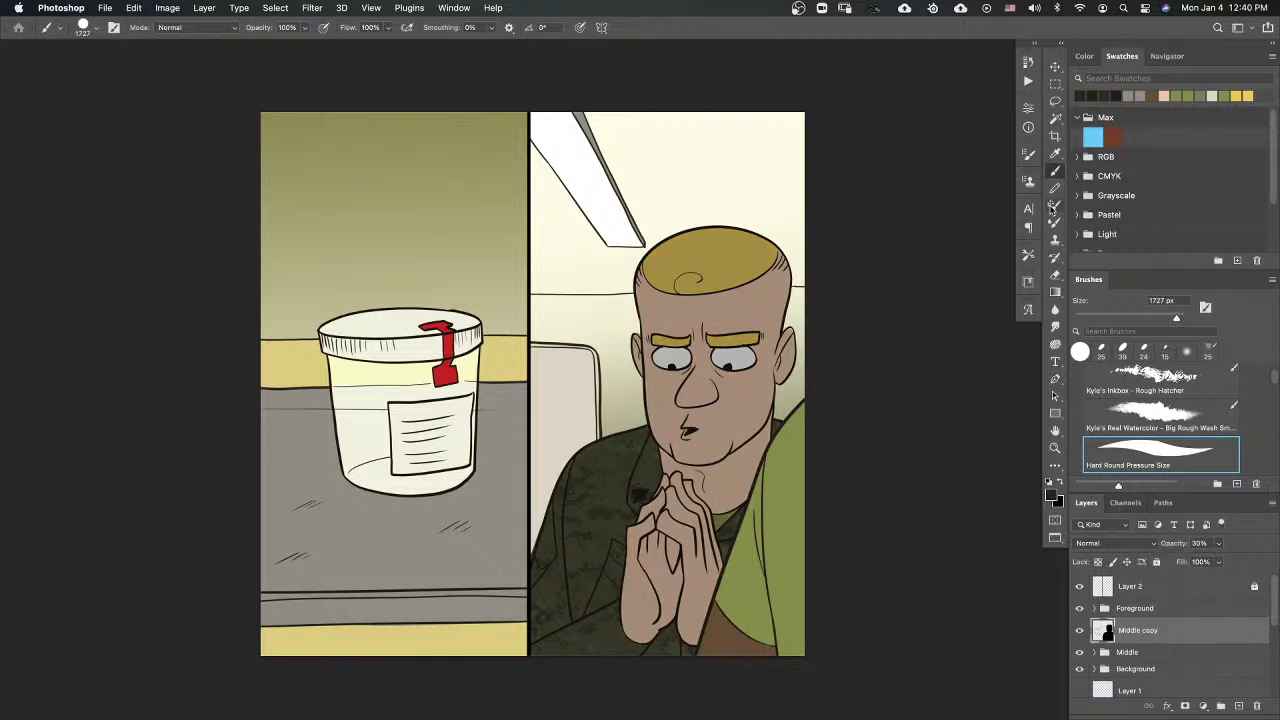
{"action": "left_click", "coordinate": [1080, 638]}
{"action": "left_click", "coordinate": [1080, 638]}
Step: With a 336 px Eraser, remove the shadow along the top of the hair and the light-facing side of the face
{"action": "left_click", "coordinate": [1056, 276]}
{"action": "left_click_drag", "start_coordinate": [1085, 318], "coordinate": [1164, 318]}
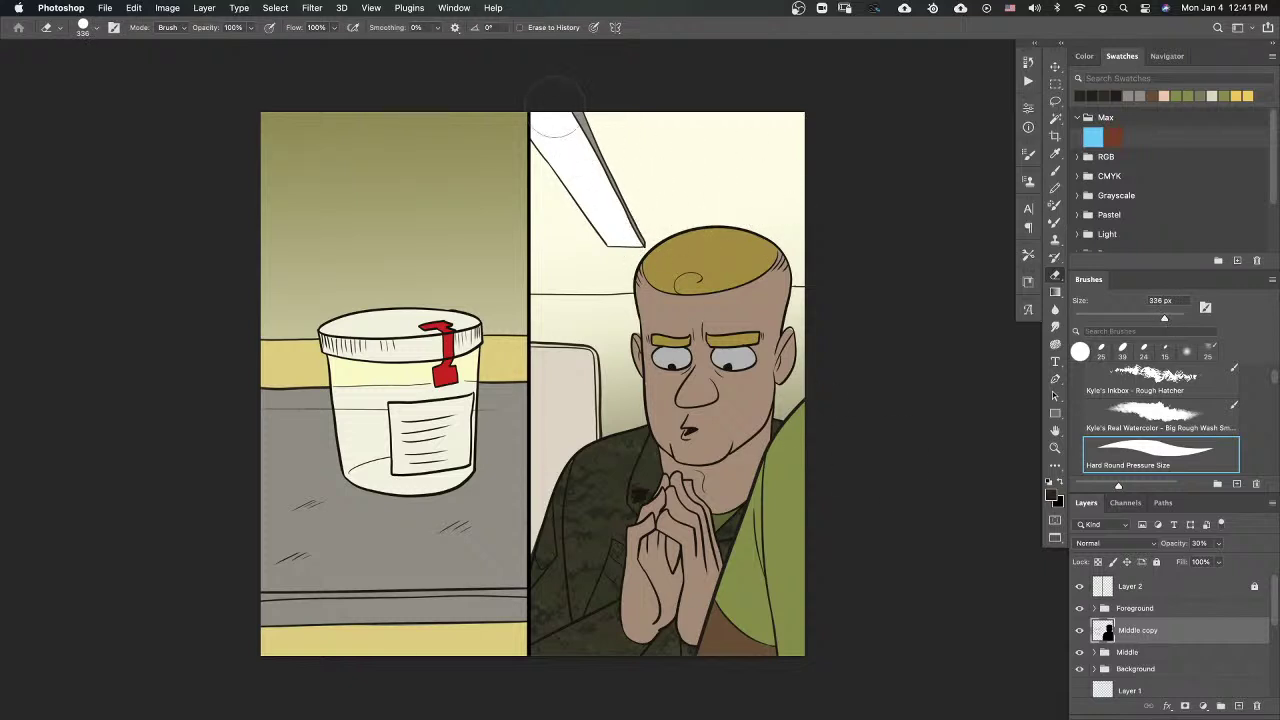
{"action": "mouse_move", "coordinate": [795, 250]}
{"action": "left_mouse_down"}
{"action": "mouse_move", "coordinate": [740, 218]}
{"action": "mouse_move", "coordinate": [685, 232]}
{"action": "mouse_move", "coordinate": [640, 272]}
{"action": "mouse_move", "coordinate": [635, 360]}
{"action": "mouse_move", "coordinate": [652, 465]}
{"action": "left_mouse_up"}
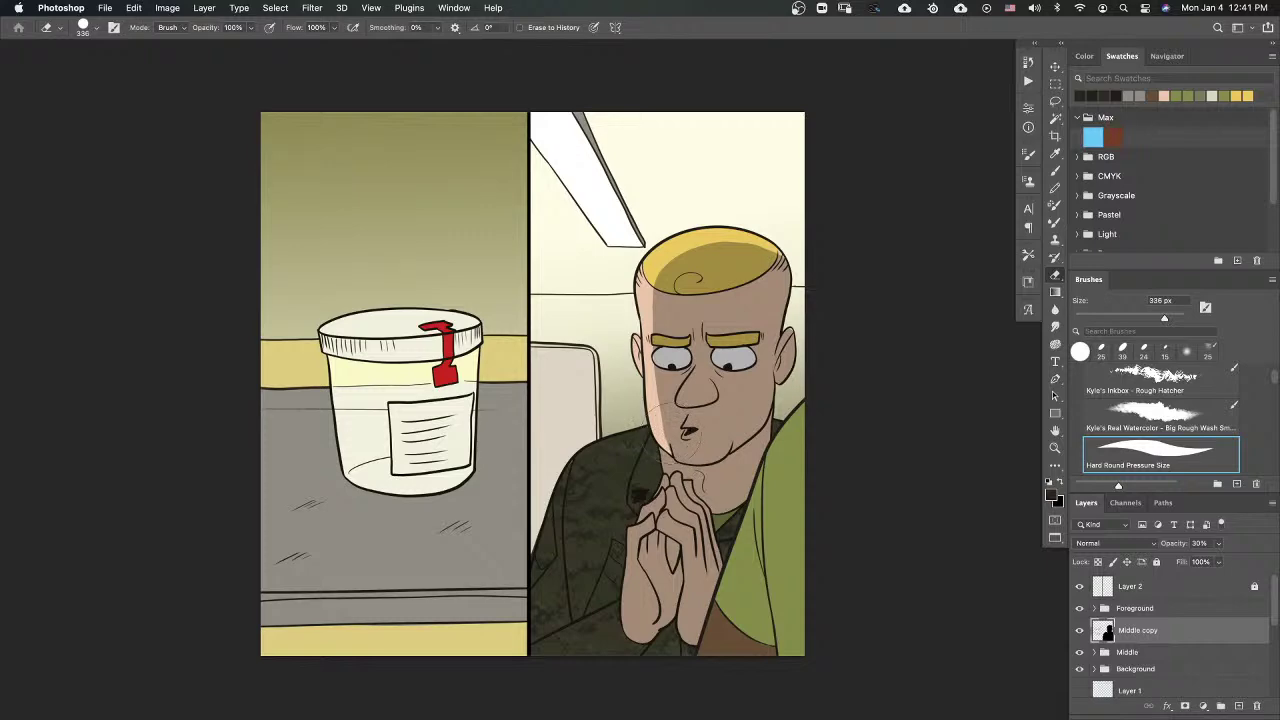
{"action": "left_click_drag", "start_coordinate": [728, 347], "coordinate": [850, 347]}
{"action": "mouse_move", "coordinate": [478, 362]}
{"action": "left_mouse_down"}
{"action": "mouse_move", "coordinate": [509, 365]}
{"action": "mouse_move", "coordinate": [464, 370]}
{"action": "mouse_move", "coordinate": [470, 356]}
{"action": "mouse_move", "coordinate": [572, 372]}
{"action": "mouse_move", "coordinate": [486, 386]}
{"action": "mouse_move", "coordinate": [463, 372]}
{"action": "mouse_move", "coordinate": [447, 385]}
{"action": "mouse_move", "coordinate": [449, 400]}
{"action": "mouse_move", "coordinate": [530, 421]}
{"action": "mouse_move", "coordinate": [578, 375]}
{"action": "left_mouse_up"}
{"action": "key", "text": "super+z"}
Step: Reduce the Eraser to 69 px and erase the shadow from the whites of both eyes
{"action": "left_click", "coordinate": [1112, 317]}
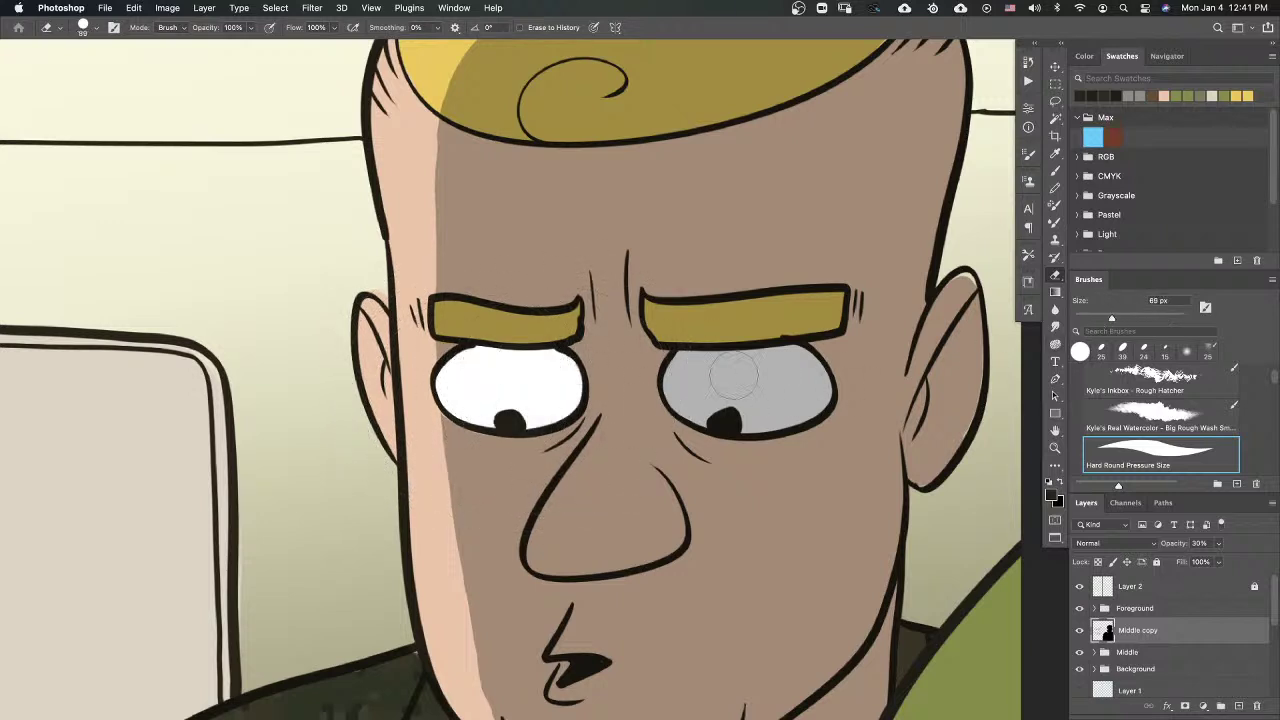
{"action": "mouse_move", "coordinate": [795, 355]}
{"action": "left_mouse_down"}
{"action": "mouse_move", "coordinate": [680, 370]}
{"action": "mouse_move", "coordinate": [682, 398]}
{"action": "mouse_move", "coordinate": [735, 410]}
{"action": "mouse_move", "coordinate": [790, 410]}
{"action": "mouse_move", "coordinate": [815, 392]}
{"action": "mouse_move", "coordinate": [795, 365]}
{"action": "mouse_move", "coordinate": [691, 371]}
{"action": "mouse_move", "coordinate": [751, 391]}
{"action": "mouse_move", "coordinate": [778, 381]}
{"action": "left_mouse_up"}
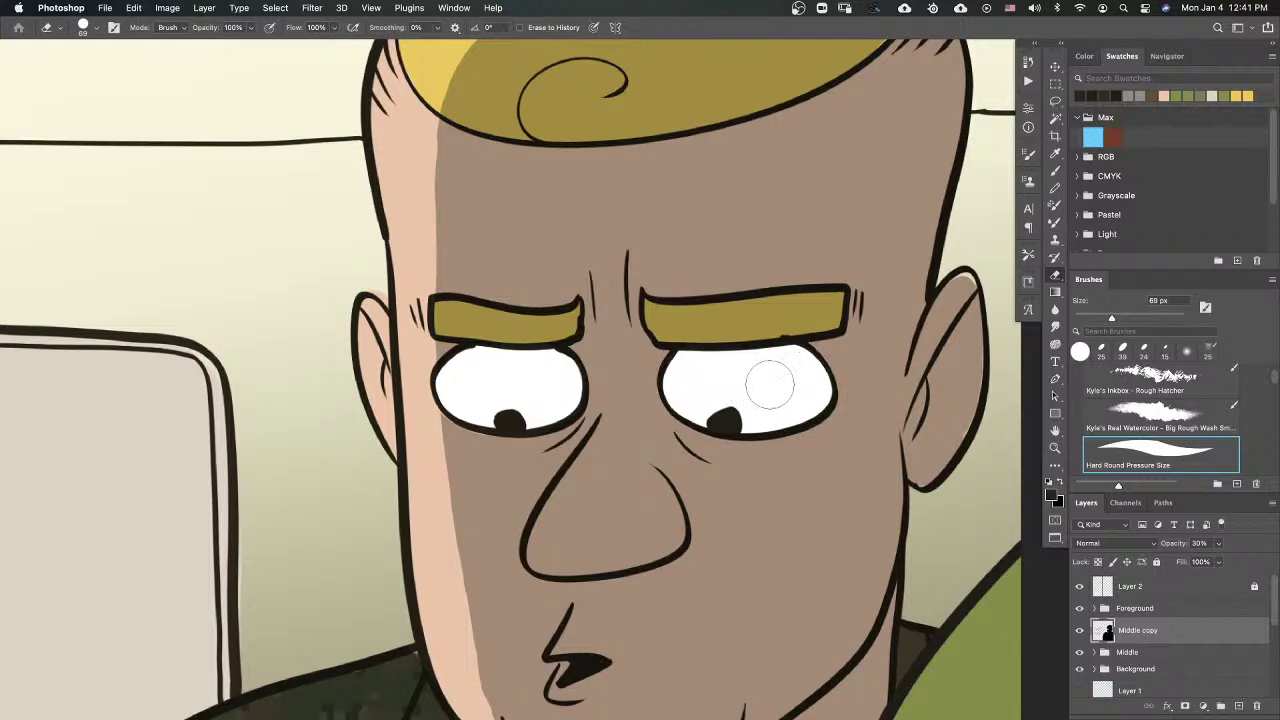
{"action": "scroll", "coordinate": [778, 382], "scroll_direction": "down", "scroll_amount": 5}
{"action": "scroll", "coordinate": [786, 388], "scroll_direction": "up", "scroll_amount": 4}
Step: Erase a thin highlight out of the shadow along the outer edge of the camouflage jacket's shoulder and sleeve
{"action": "mouse_move", "coordinate": [794, 478]}
{"action": "left_mouse_down"}
{"action": "mouse_move", "coordinate": [809, 400]}
{"action": "mouse_move", "coordinate": [837, 354]}
{"action": "left_mouse_up"}
{"action": "mouse_move", "coordinate": [580, 330]}
{"action": "left_mouse_down"}
{"action": "mouse_move", "coordinate": [450, 375]}
{"action": "mouse_move", "coordinate": [392, 421]}
{"action": "mouse_move", "coordinate": [282, 700]}
{"action": "left_mouse_up"}
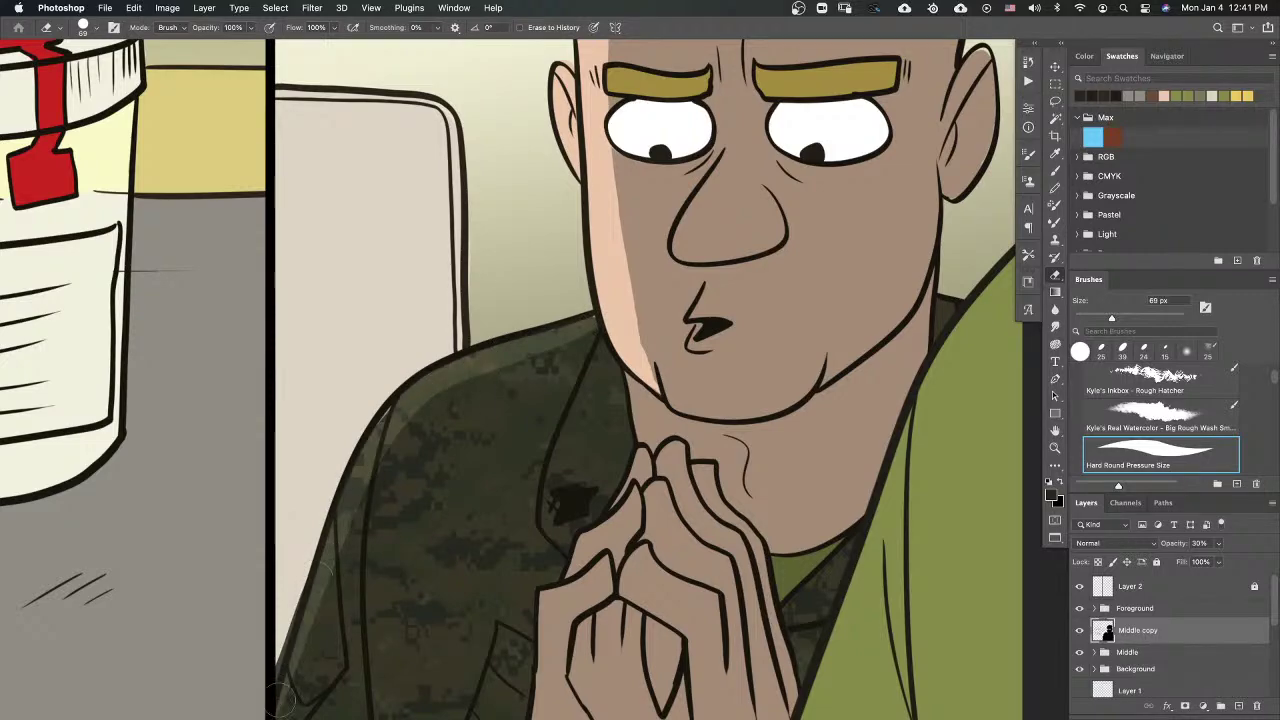
{"action": "scroll", "coordinate": [808, 446], "scroll_direction": "down", "scroll_amount": 5}
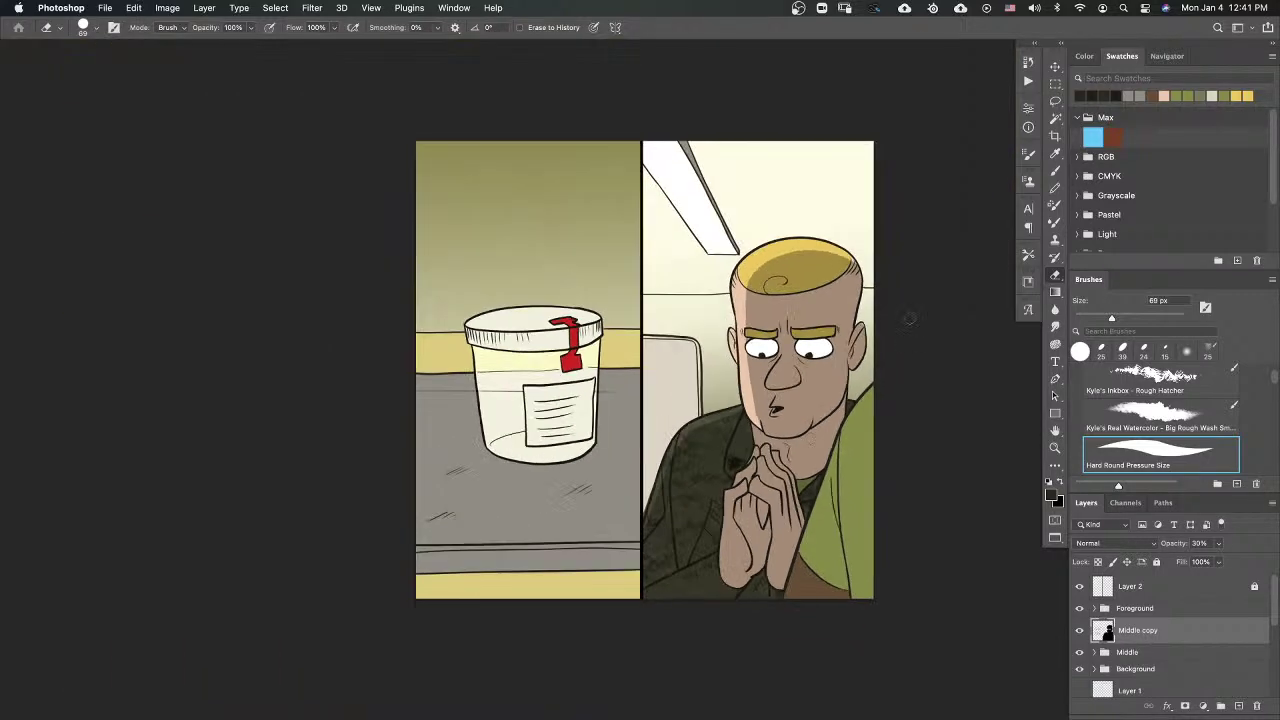
Step: Erase the shadow along the light-facing edge of the nose
{"action": "scroll", "coordinate": [909, 318], "scroll_direction": "up", "scroll_amount": 5}
{"action": "left_click_drag", "start_coordinate": [604, 385], "coordinate": [566, 510]}
{"action": "mouse_move", "coordinate": [904, 412]}
{"action": "left_mouse_down"}
{"action": "mouse_move", "coordinate": [881, 365]}
{"action": "mouse_move", "coordinate": [862, 361]}
{"action": "left_mouse_up"}
Step: Erase the shadow along the inner fold and outer rim of the ear on the shaded side, redoing unsatisfactory strokes
{"action": "left_click_drag", "start_coordinate": [851, 240], "coordinate": [810, 312]}
{"action": "mouse_move", "coordinate": [851, 238]}
{"action": "left_mouse_down"}
{"action": "mouse_move", "coordinate": [857, 337]}
{"action": "mouse_move", "coordinate": [819, 397]}
{"action": "left_mouse_up"}
{"action": "key", "text": "super+z"}
{"action": "key", "text": "super+z"}
{"action": "key", "text": "super+z"}
{"action": "key", "text": "super+z"}
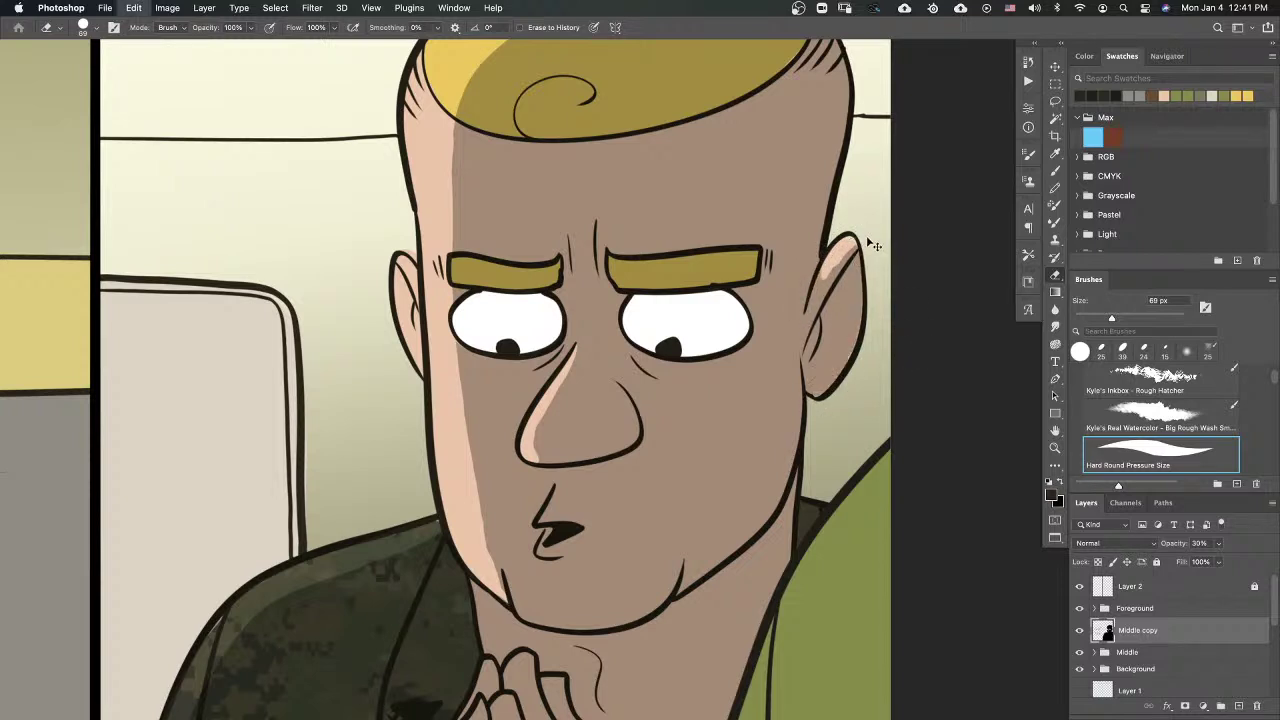
{"action": "key", "text": "super+shift+z"}
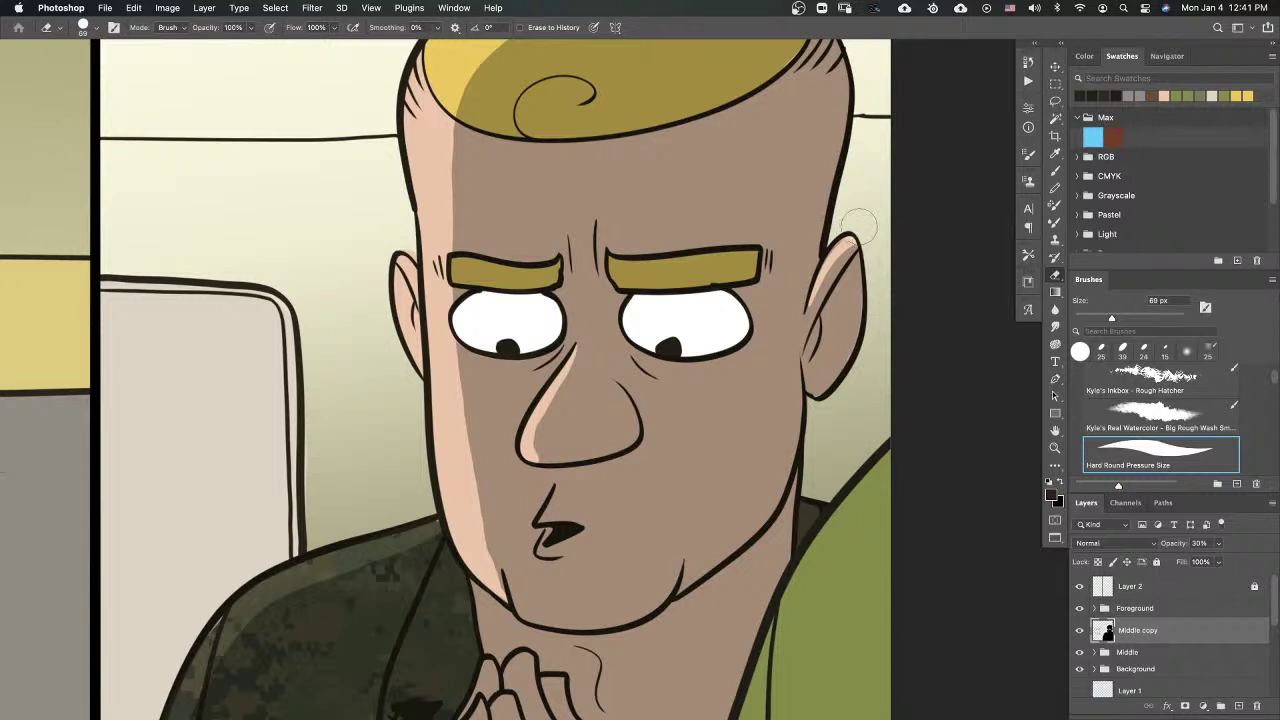
{"action": "mouse_move", "coordinate": [850, 240]}
{"action": "left_mouse_down"}
{"action": "mouse_move", "coordinate": [855, 340]}
{"action": "mouse_move", "coordinate": [820, 405]}
{"action": "left_mouse_up"}
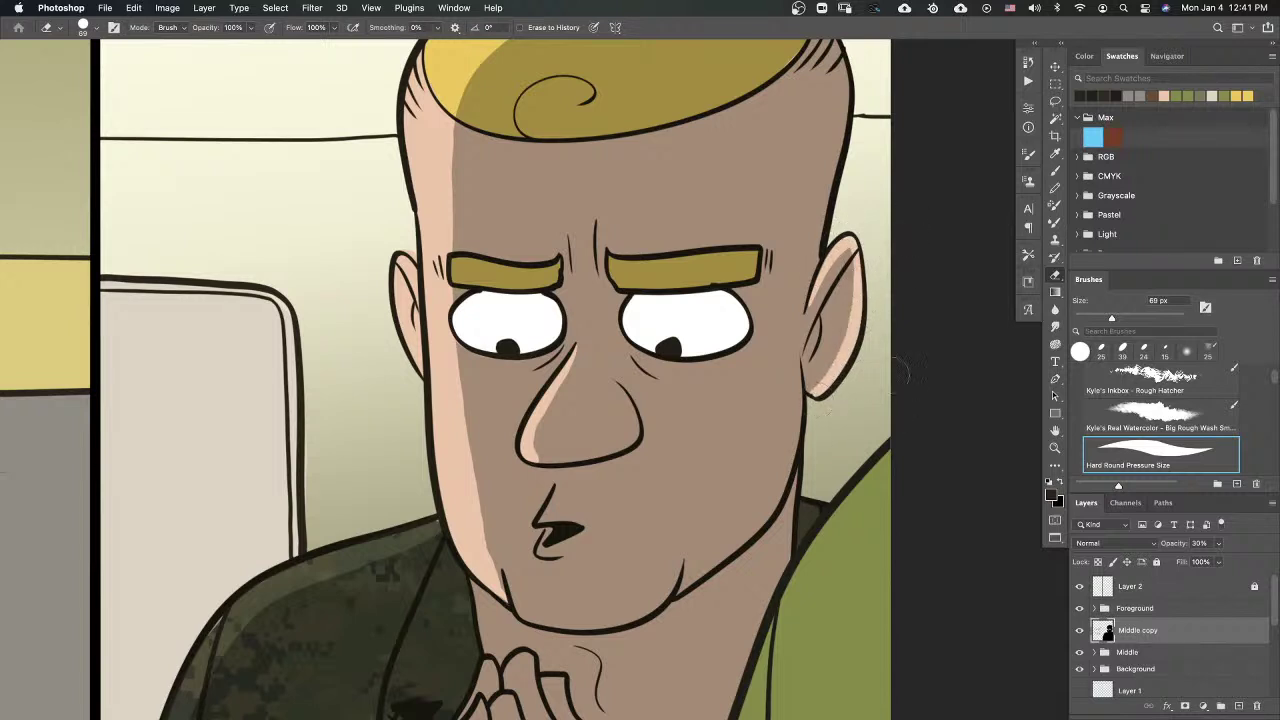
Step: Erase a thin rim of shadow along the shaded side of the head, from the hairline down to the ear
{"action": "scroll", "coordinate": [903, 368], "scroll_direction": "up", "scroll_amount": 5}
{"action": "scroll", "coordinate": [903, 368], "scroll_direction": "right", "scroll_amount": 2}
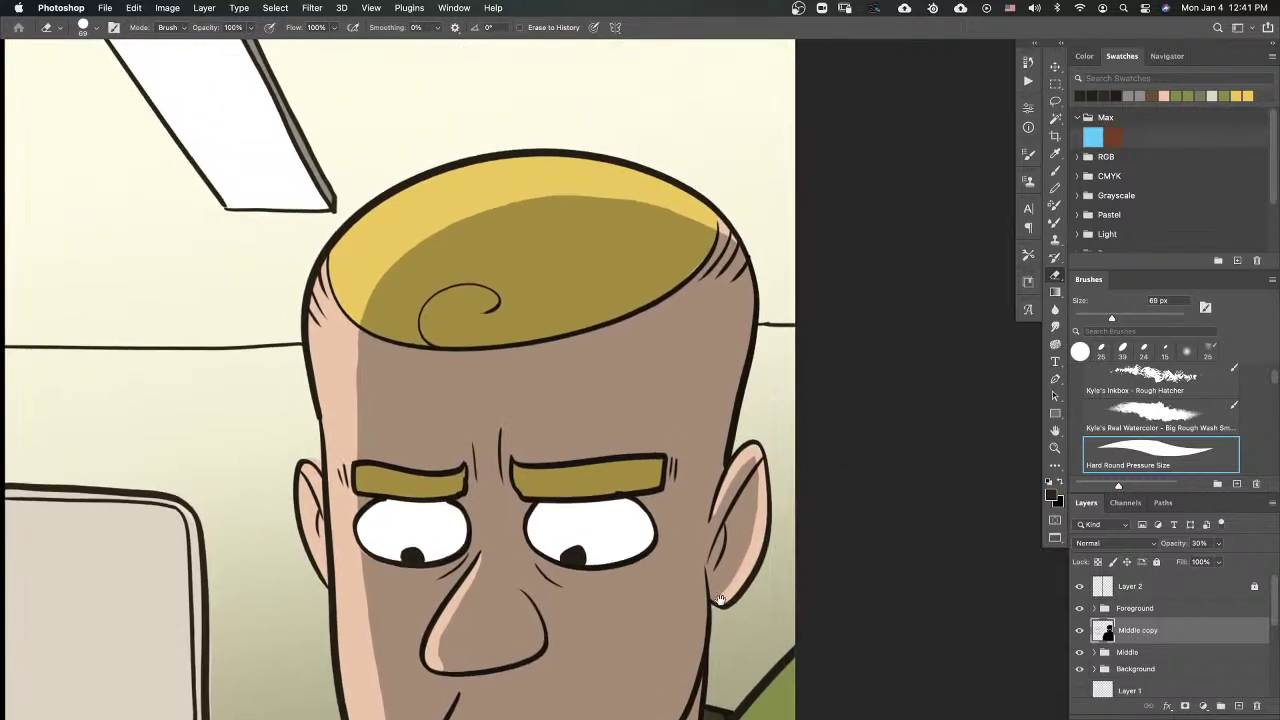
{"action": "mouse_move", "coordinate": [733, 240]}
{"action": "left_mouse_down"}
{"action": "mouse_move", "coordinate": [755, 354]}
{"action": "mouse_move", "coordinate": [735, 455]}
{"action": "left_mouse_up"}
{"action": "scroll", "coordinate": [716, 490], "scroll_direction": "down", "scroll_amount": 5}
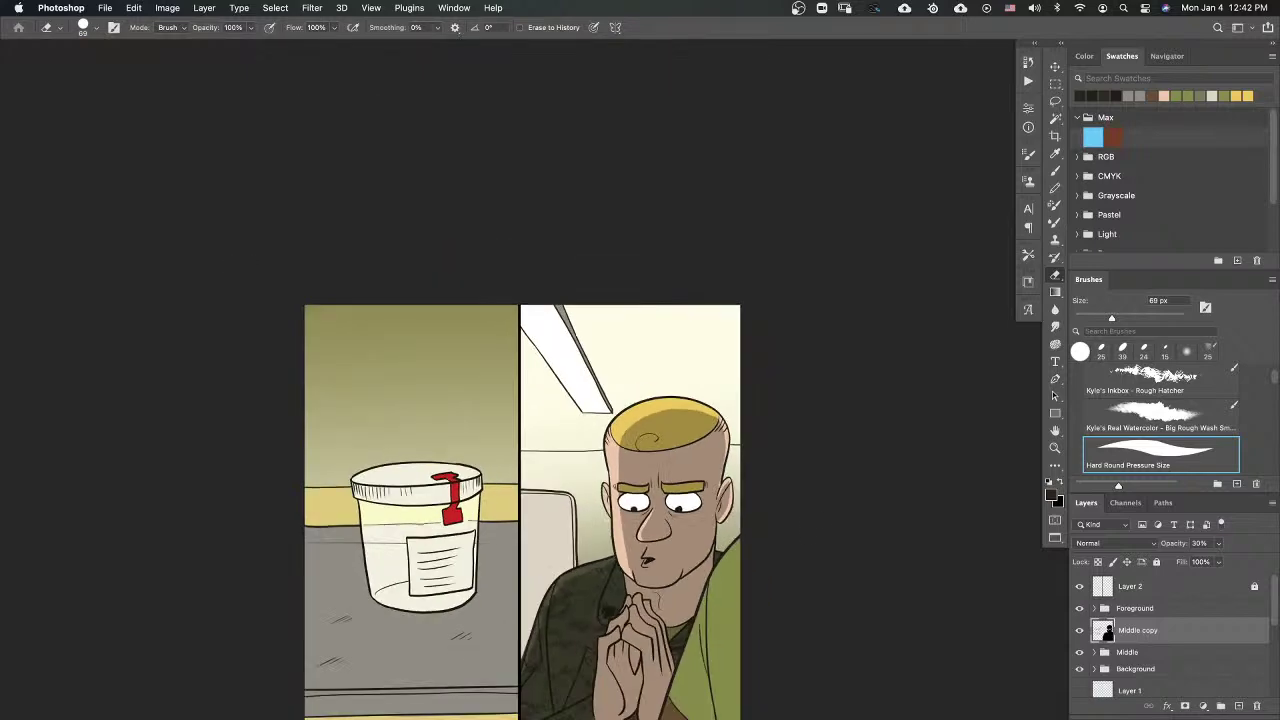
Step: Erase the shadow along the light-facing edges of the soldier's clasped fingers, outer hand and forearm sleeve
{"action": "left_click_drag", "start_coordinate": [766, 545], "coordinate": [729, 418]}
{"action": "scroll", "coordinate": [621, 488], "scroll_direction": "up", "scroll_amount": 5}
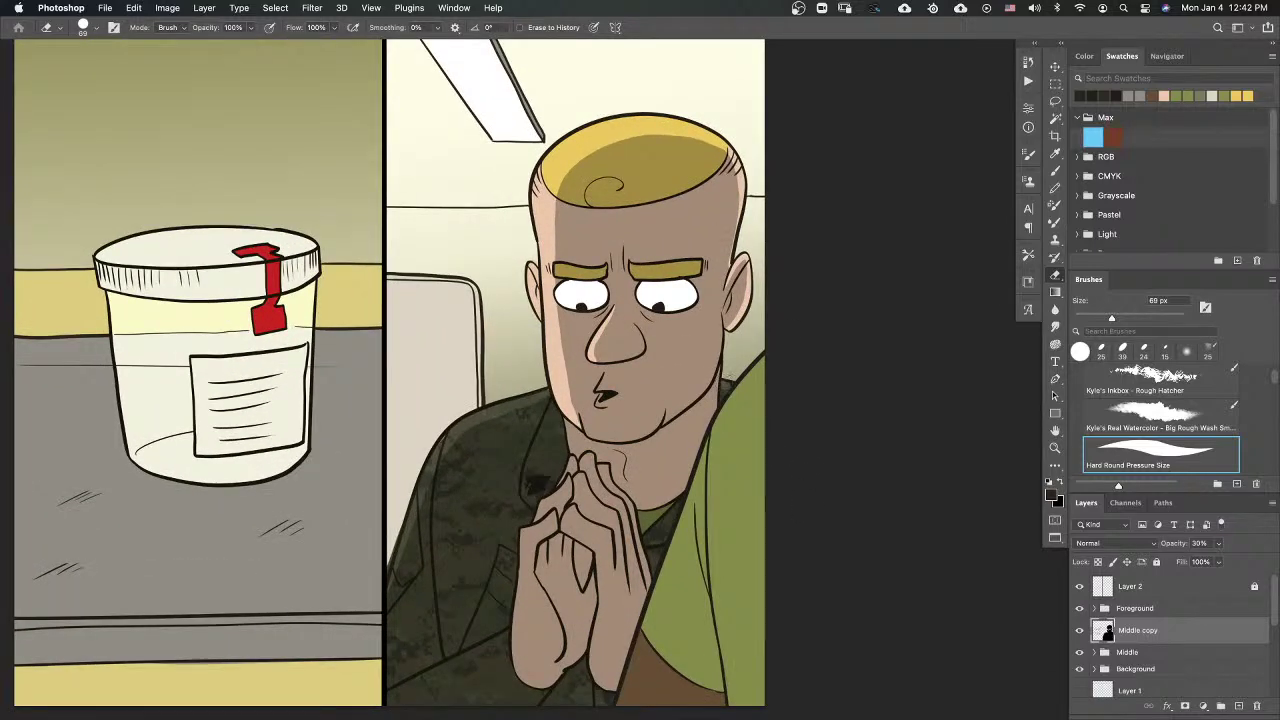
{"action": "scroll", "coordinate": [667, 347], "scroll_direction": "down", "scroll_amount": 2}
{"action": "left_click_drag", "start_coordinate": [568, 343], "coordinate": [575, 376]}
{"action": "scroll", "coordinate": [893, 359], "scroll_direction": "up", "scroll_amount": 2}
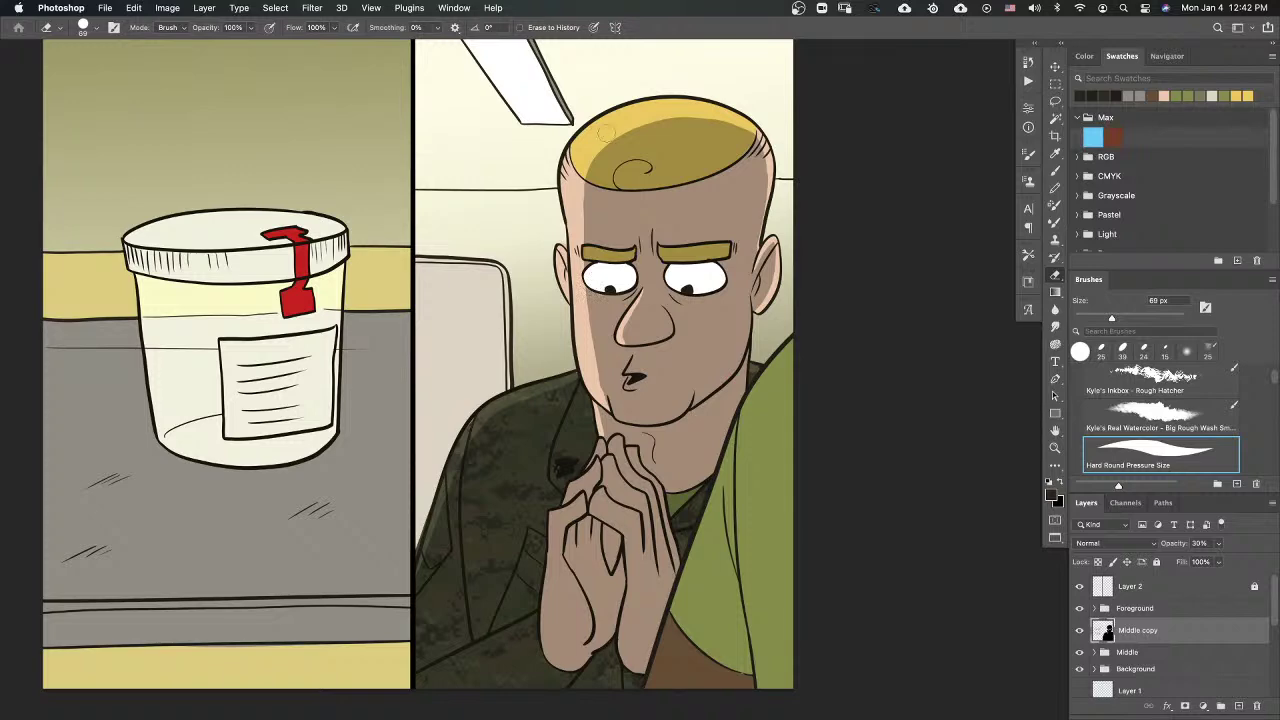
{"action": "scroll", "coordinate": [845, 335], "scroll_direction": "down", "scroll_amount": 2}
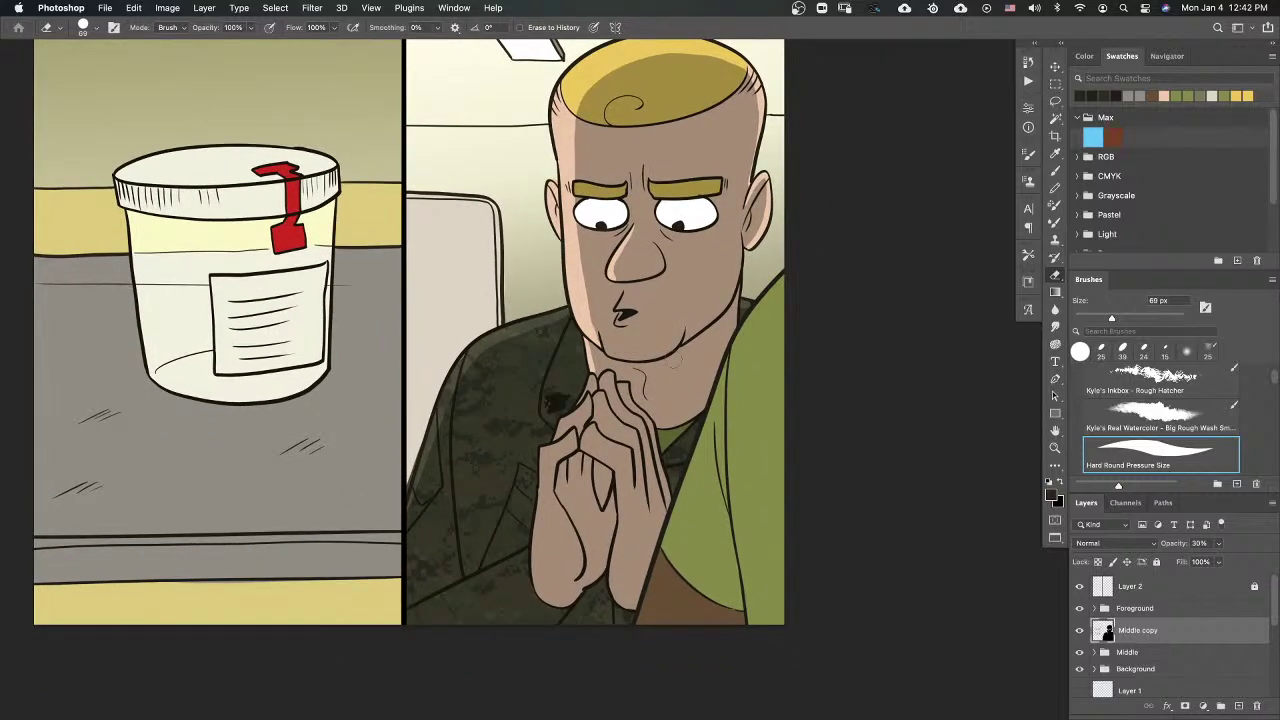
{"action": "scroll", "coordinate": [658, 408], "scroll_direction": "down", "scroll_amount": 5}
{"action": "scroll", "coordinate": [658, 408], "scroll_direction": "up", "scroll_amount": 5}
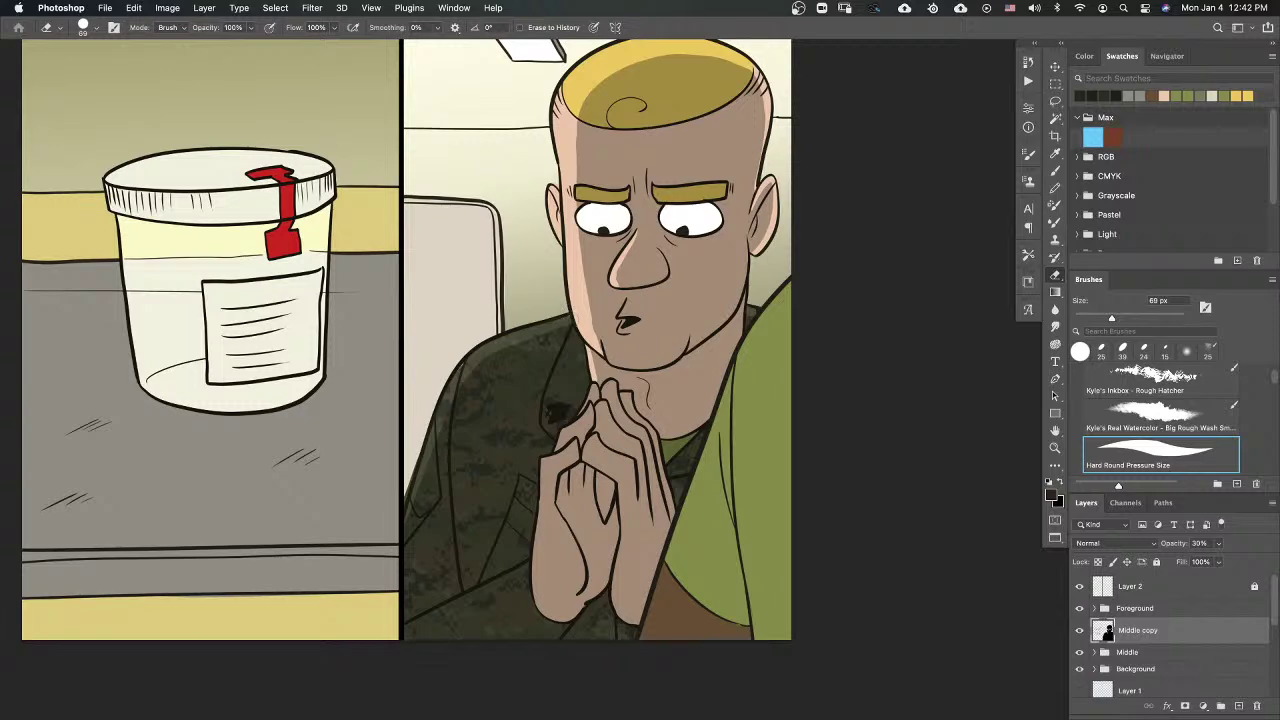
{"action": "left_click_drag", "start_coordinate": [833, 331], "coordinate": [794, 243]}
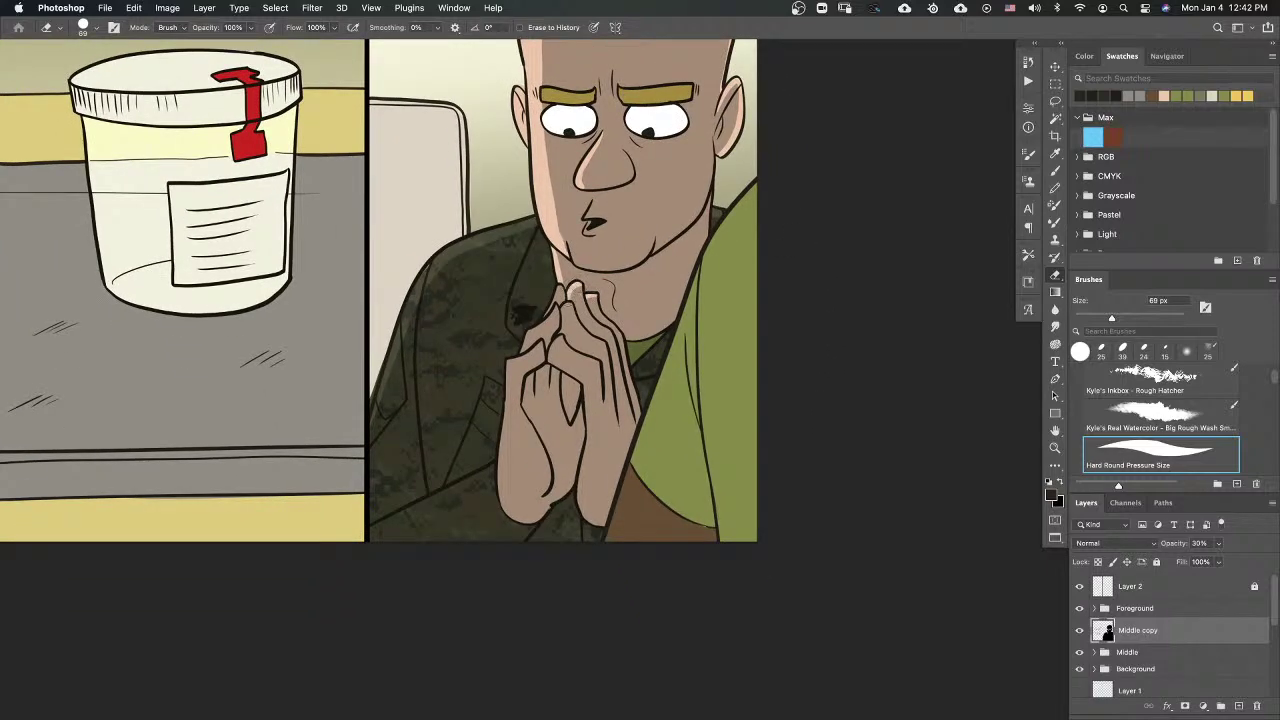
{"action": "left_click_drag", "start_coordinate": [536, 318], "coordinate": [526, 336]}
{"action": "left_click_drag", "start_coordinate": [507, 368], "coordinate": [500, 505]}
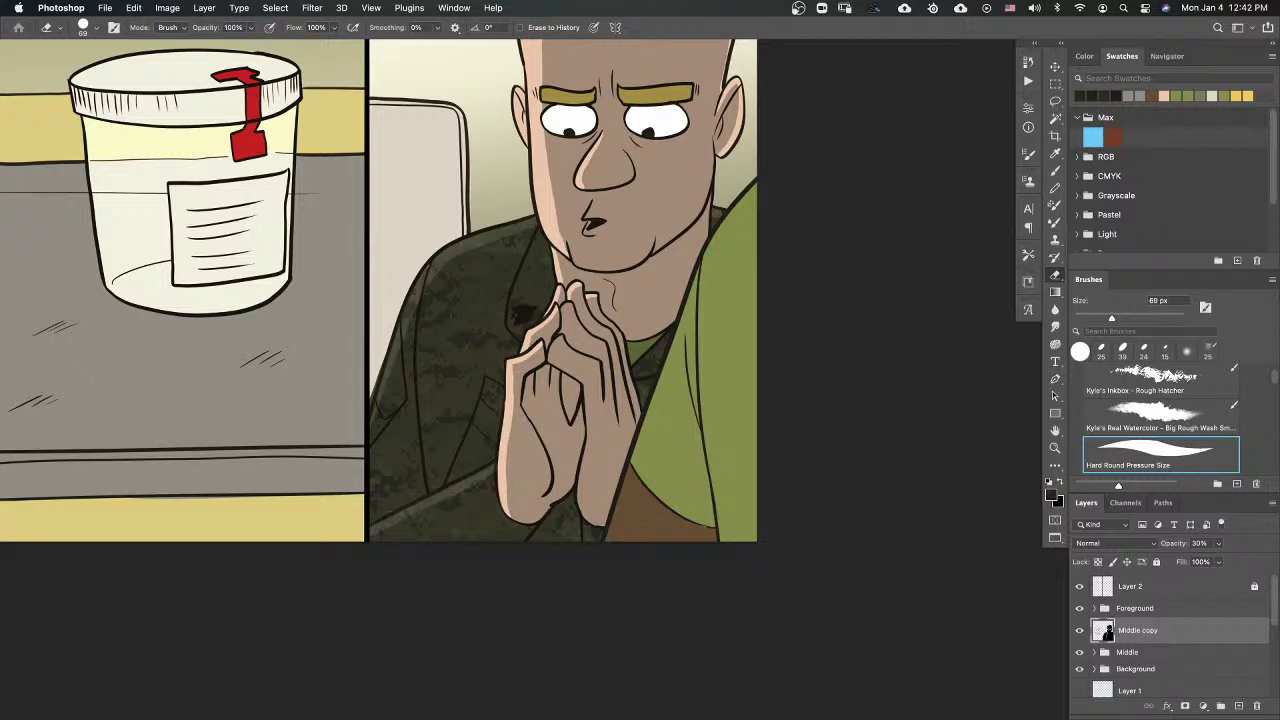
{"action": "scroll", "coordinate": [704, 396], "scroll_direction": "down", "scroll_amount": 5}
{"action": "scroll", "coordinate": [667, 372], "scroll_direction": "up", "scroll_amount": 6}
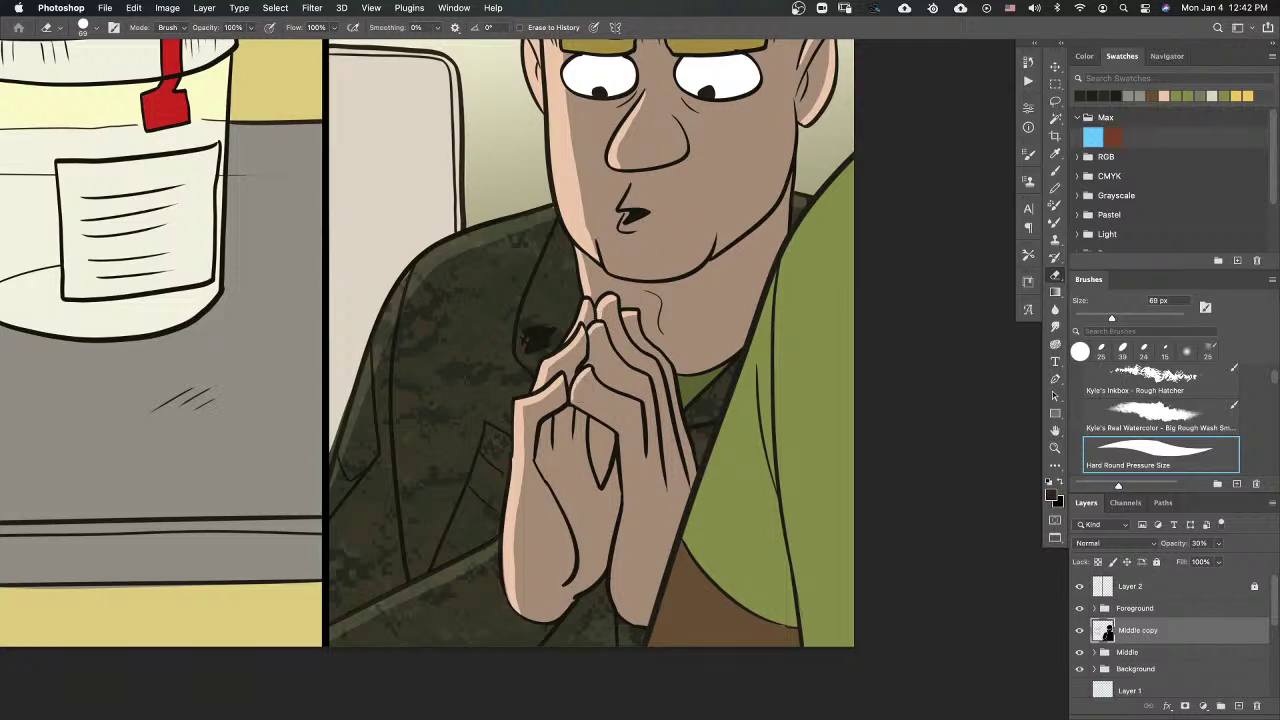
Step: Erase thin highlights out of the shadow beside the mouth lines and the crease between the eyebrows
{"action": "scroll", "coordinate": [806, 361], "scroll_direction": "down", "scroll_amount": 2}
{"action": "scroll", "coordinate": [672, 211], "scroll_direction": "up", "scroll_amount": 8}
{"action": "mouse_move", "coordinate": [612, 230]}
{"action": "left_mouse_down"}
{"action": "mouse_move", "coordinate": [640, 305]}
{"action": "mouse_move", "coordinate": [617, 327]}
{"action": "left_mouse_up"}
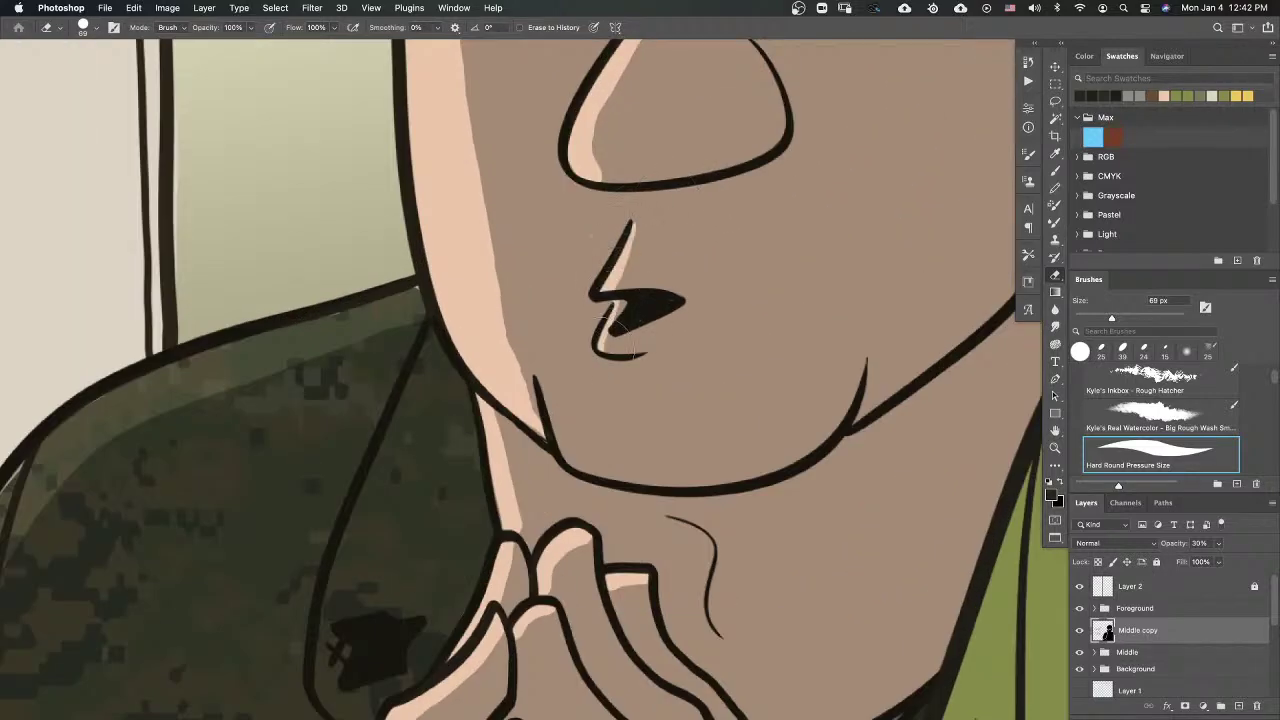
{"action": "scroll", "coordinate": [795, 403], "scroll_direction": "down", "scroll_amount": 5}
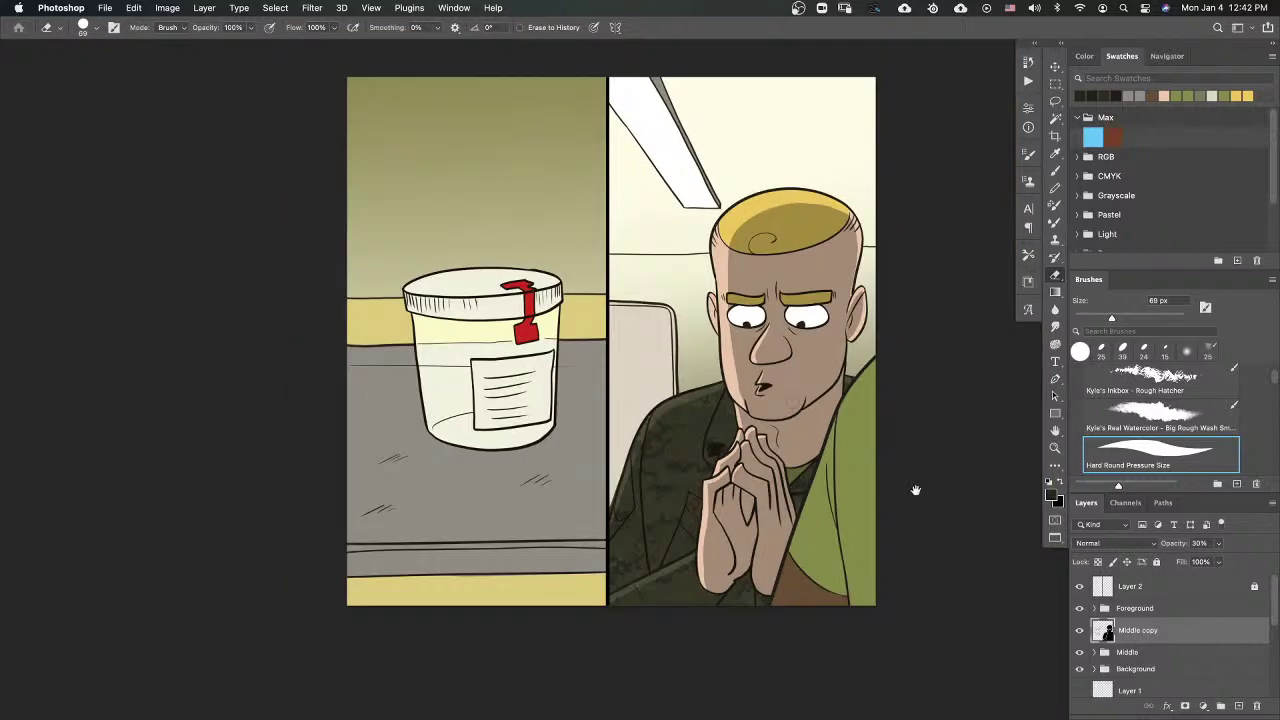
{"action": "left_click_drag", "start_coordinate": [915, 490], "coordinate": [809, 457]}
{"action": "scroll", "coordinate": [802, 340], "scroll_direction": "up", "scroll_amount": 5}
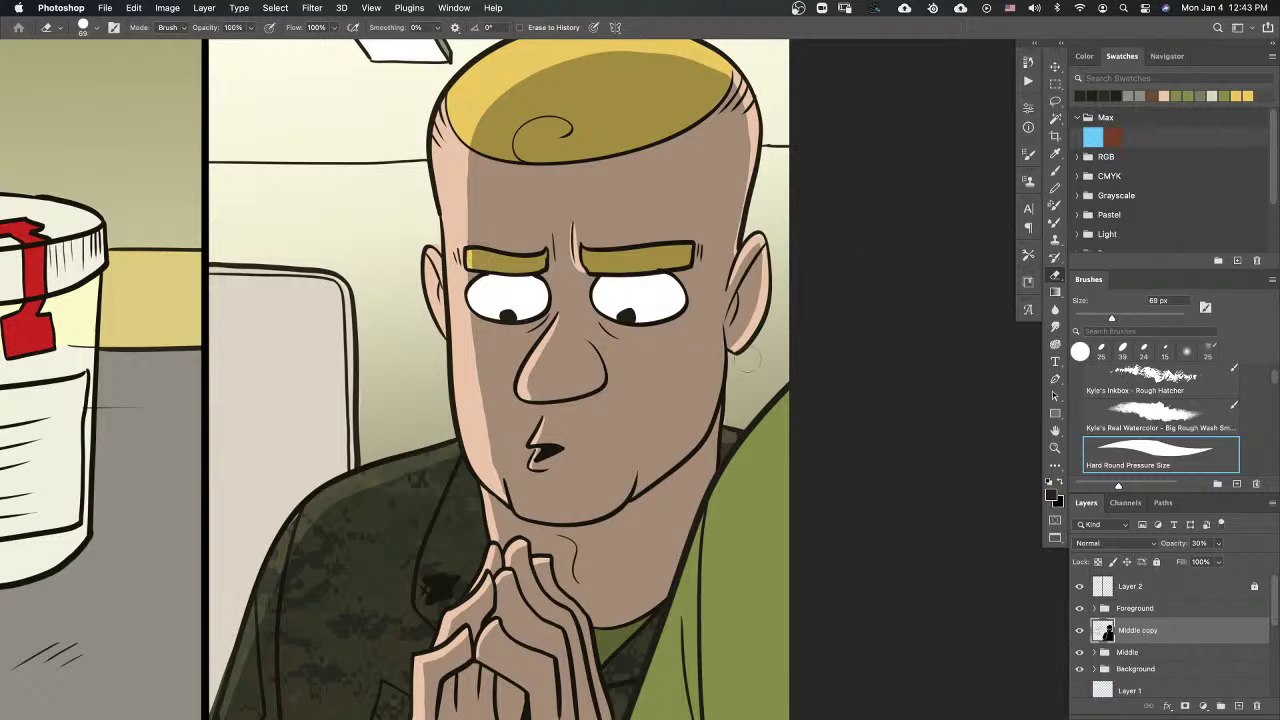
{"action": "key", "text": "super+0"}
{"action": "left_click_drag", "start_coordinate": [816, 402], "coordinate": [804, 337]}
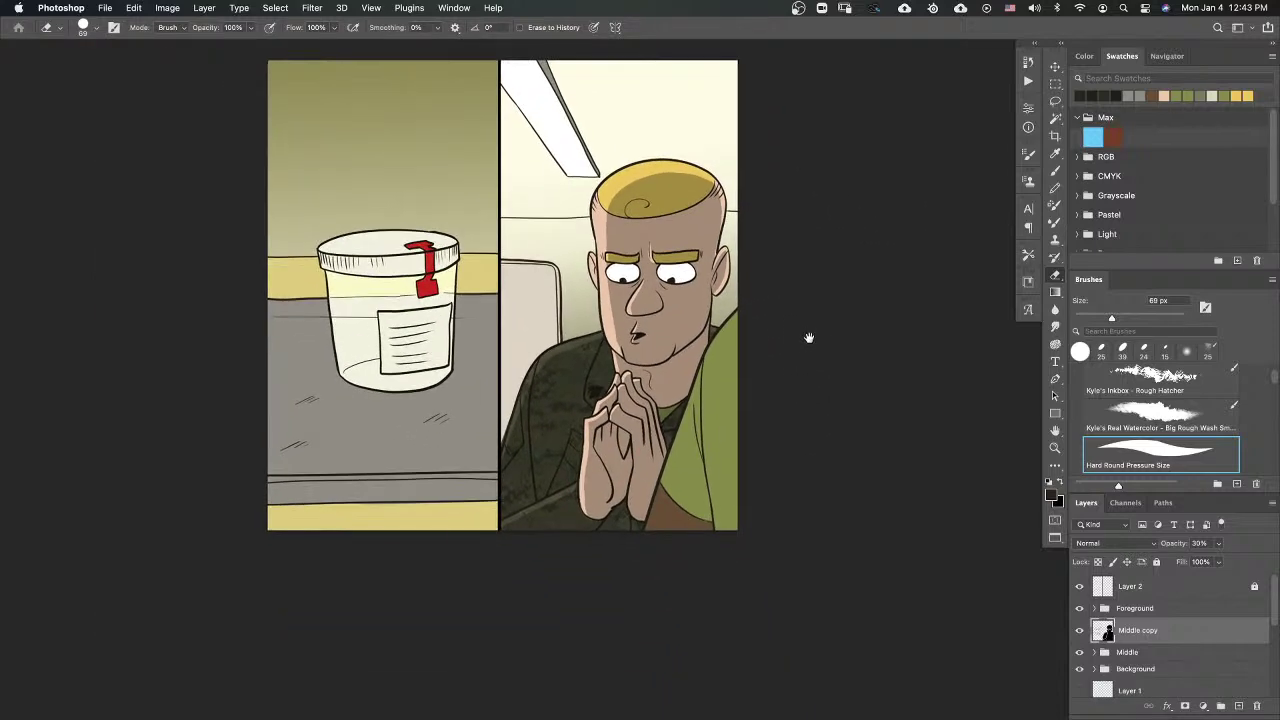
{"action": "left_click_drag", "start_coordinate": [676, 255], "coordinate": [720, 255]}
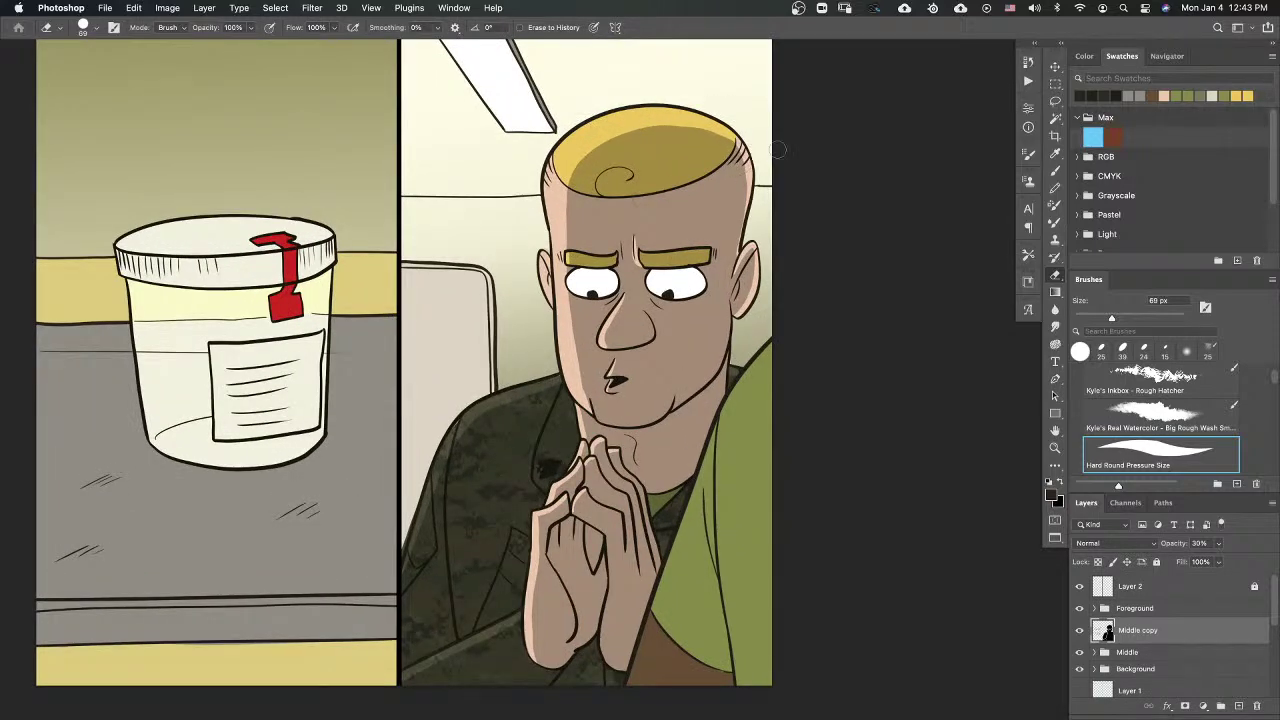
{"action": "key", "text": "super+minus"}
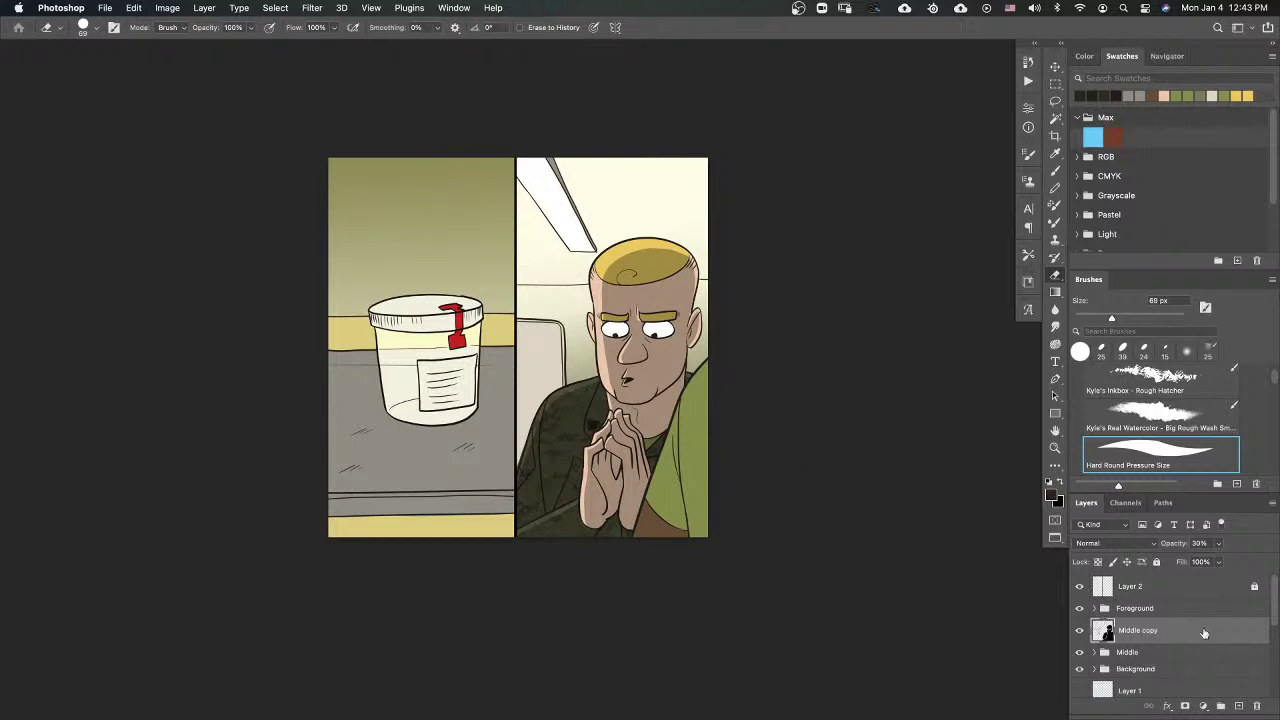
{"action": "left_click", "coordinate": [1180, 668]}
{"action": "mouse_move", "coordinate": [1275, 590]}
{"action": "left_mouse_down"}
{"action": "mouse_move", "coordinate": [1275, 615]}
{"action": "mouse_move", "coordinate": [1274, 590]}
{"action": "left_mouse_up"}
{"action": "left_click", "coordinate": [1080, 616]}
{"action": "left_click", "coordinate": [1080, 616]}
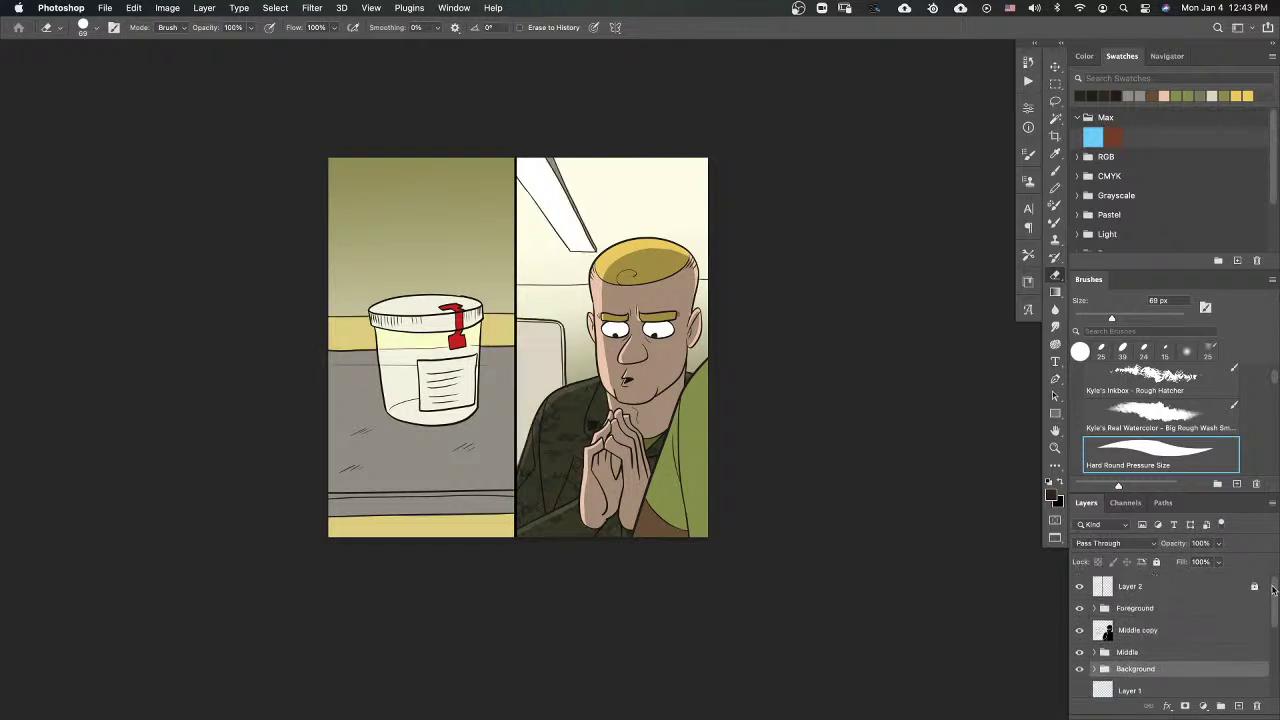
Step: Try duplicating the Foreground group as Foreground copy, and undo the duplication
{"action": "left_click", "coordinate": [1132, 610]}
{"action": "right_click", "coordinate": [1176, 610]}
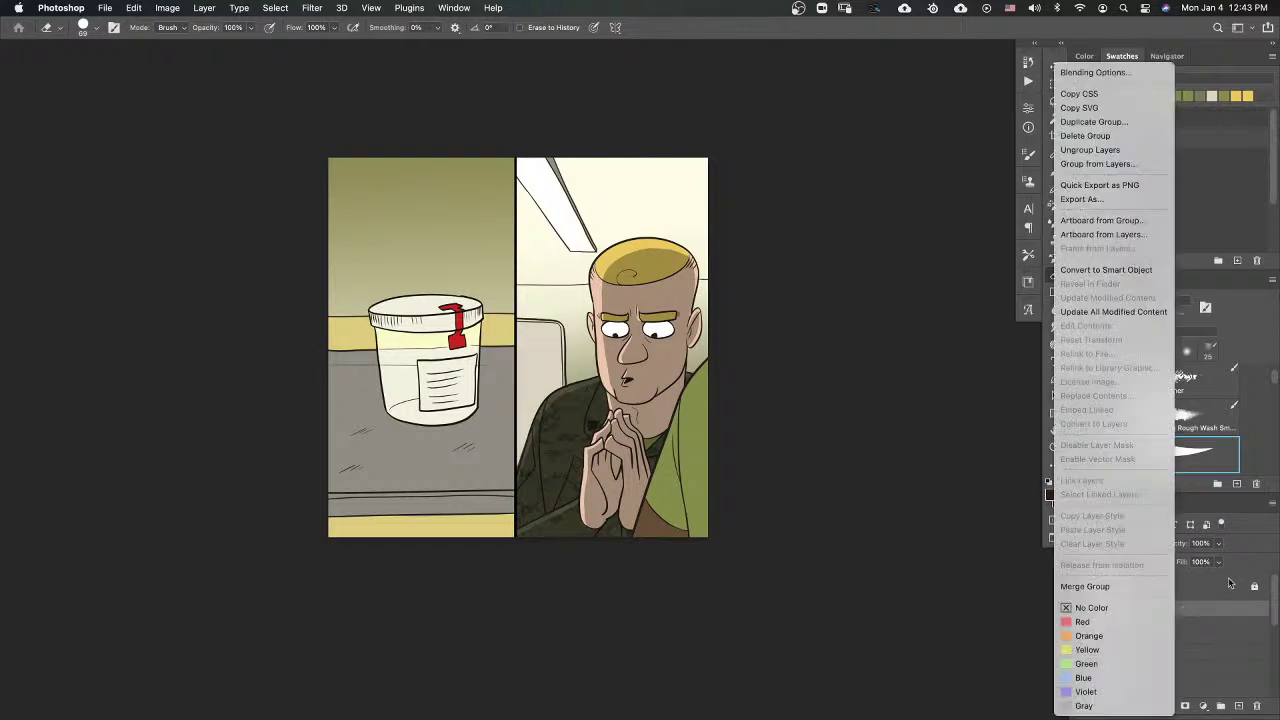
{"action": "left_click", "coordinate": [1123, 123]}
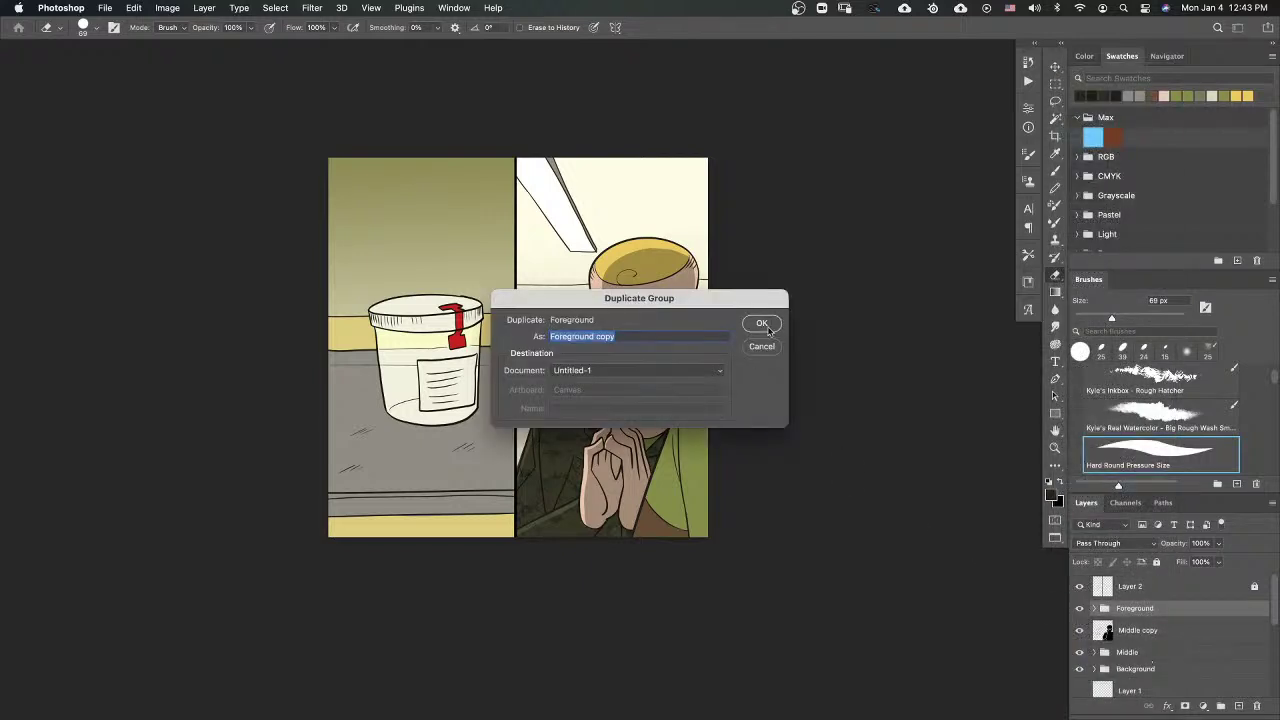
{"action": "left_click", "coordinate": [763, 327]}
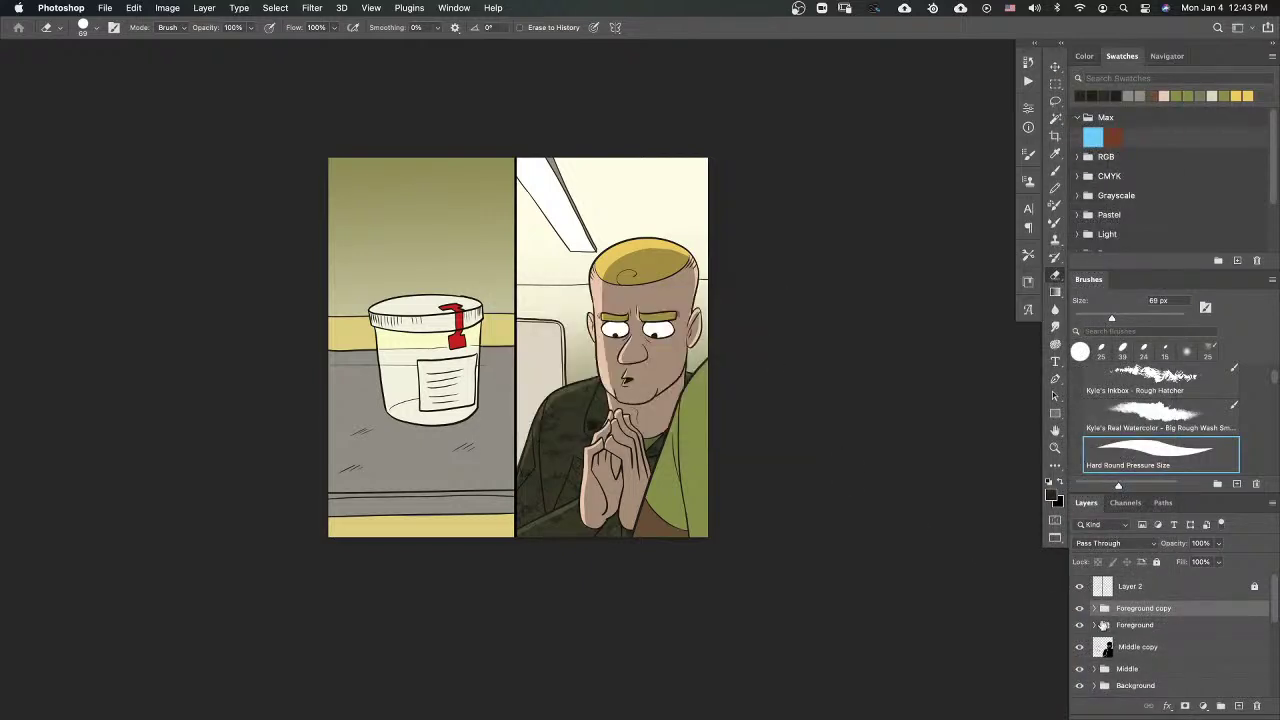
{"action": "key", "text": "super+z"}
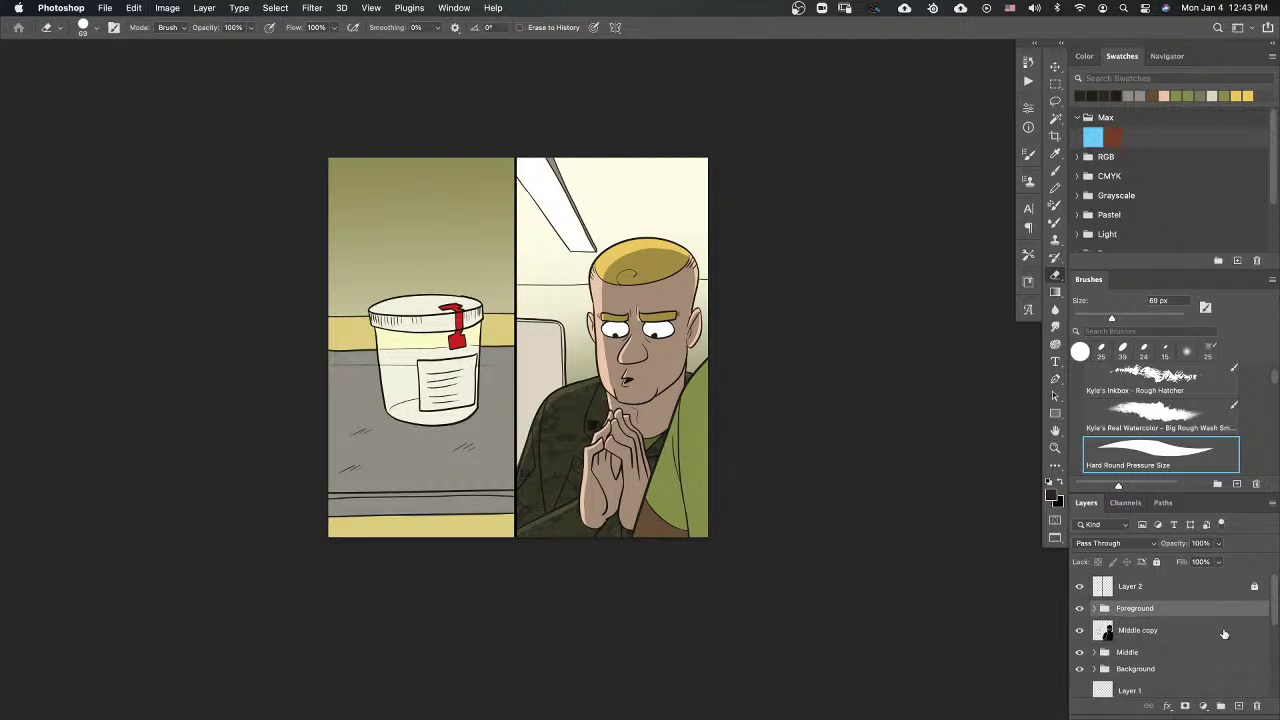
Step: Add a new layer above the Foreground group, set to Multiply blending at 40% opacity
{"action": "left_click", "coordinate": [1238, 706]}
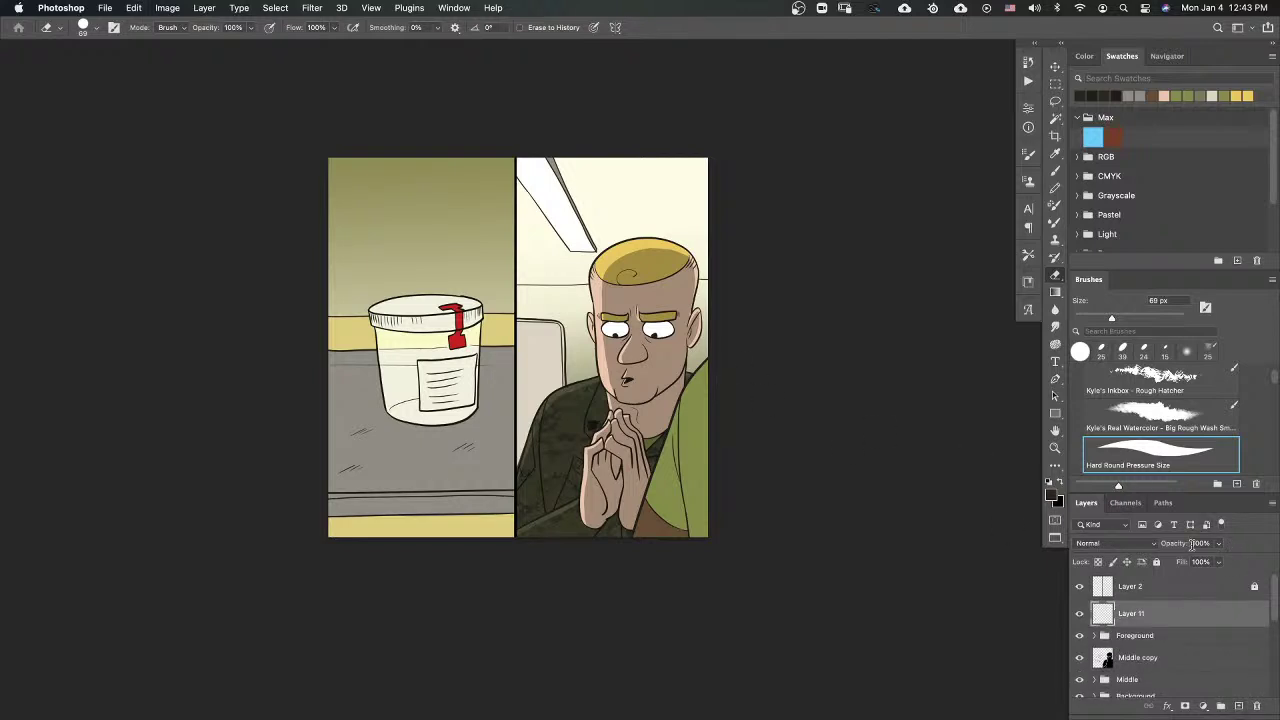
{"action": "left_click_drag", "start_coordinate": [1219, 545], "coordinate": [1208, 562]}
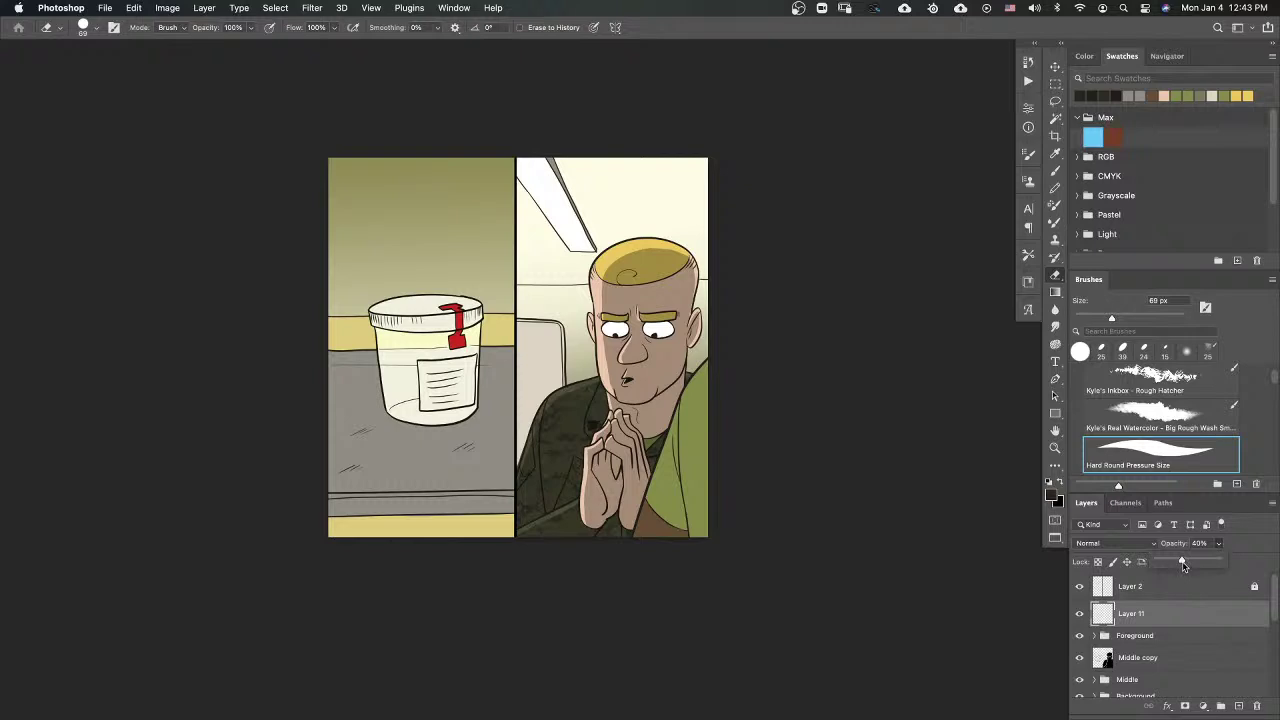
{"action": "left_click", "coordinate": [1115, 543]}
{"action": "left_click", "coordinate": [1115, 592]}
Step: Shade the green foreground figure's shoulder and side in mid-gray #818181 with the hard round brush at 186 px, enlarging the brush to 300 px
{"action": "left_click_drag", "start_coordinate": [1111, 301], "coordinate": [1150, 301]}
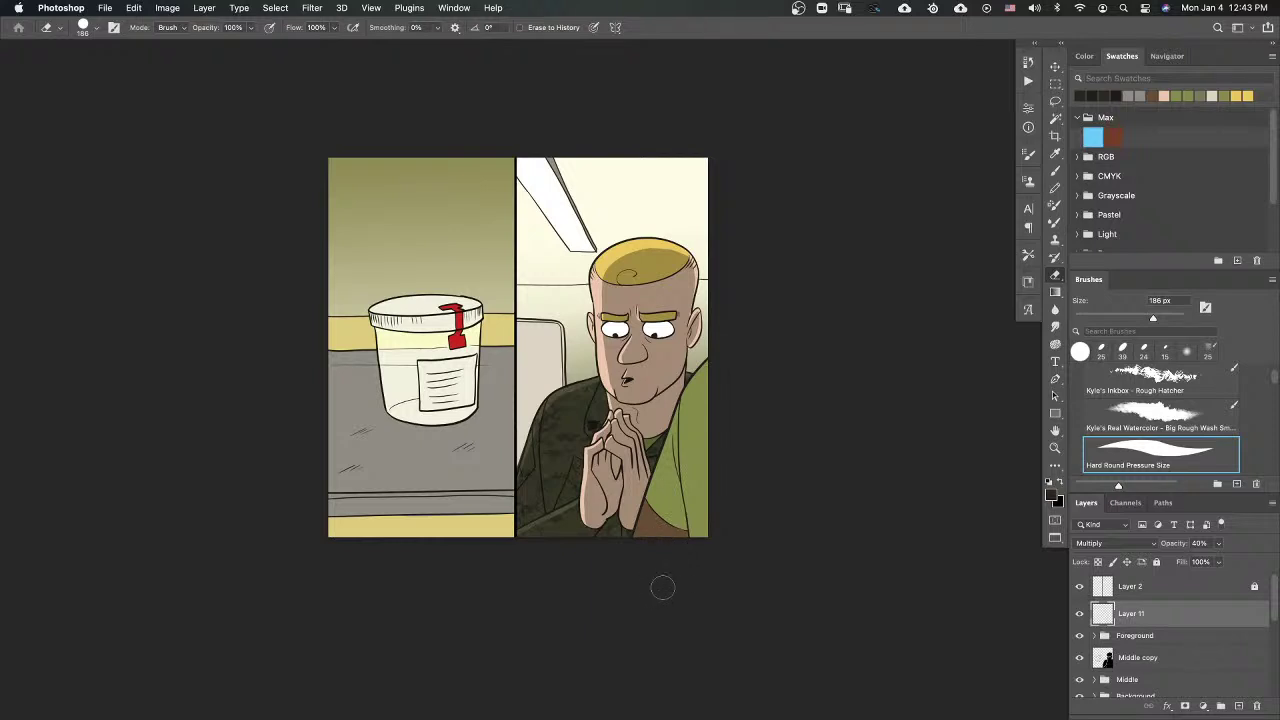
{"action": "key", "text": "b"}
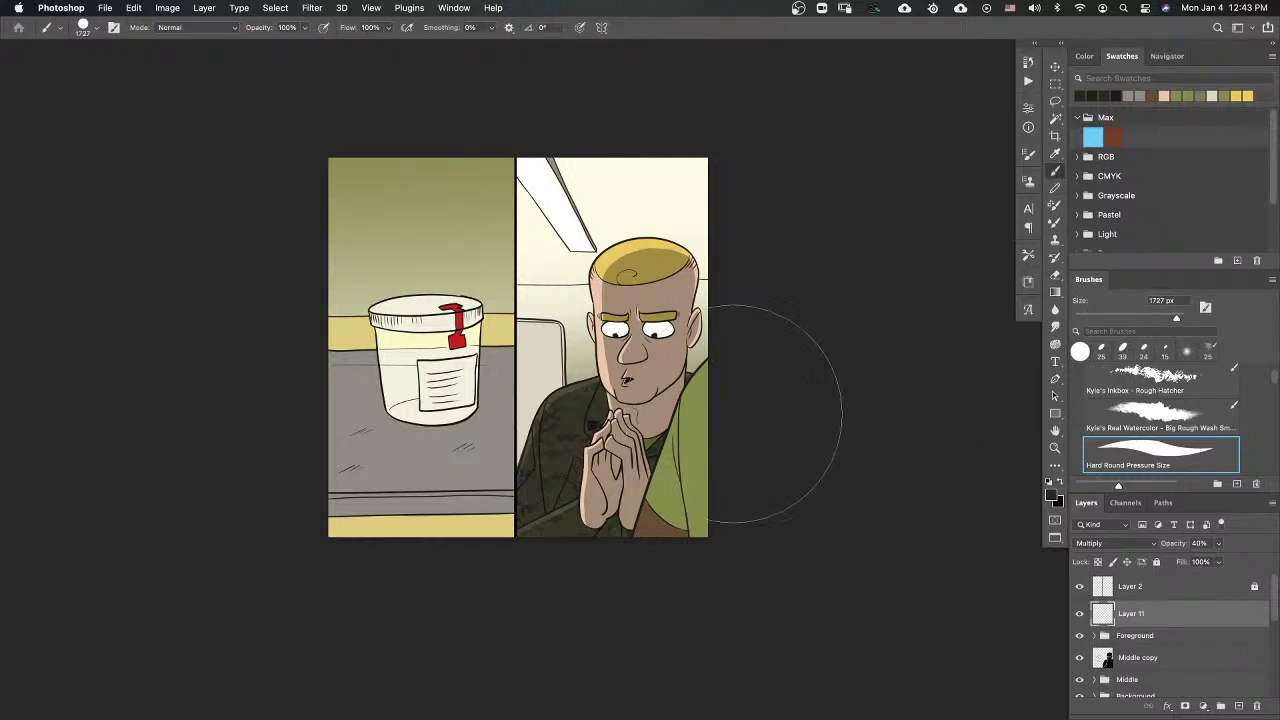
{"action": "left_click_drag", "start_coordinate": [1176, 318], "coordinate": [1097, 341]}
{"action": "left_click", "coordinate": [1055, 502]}
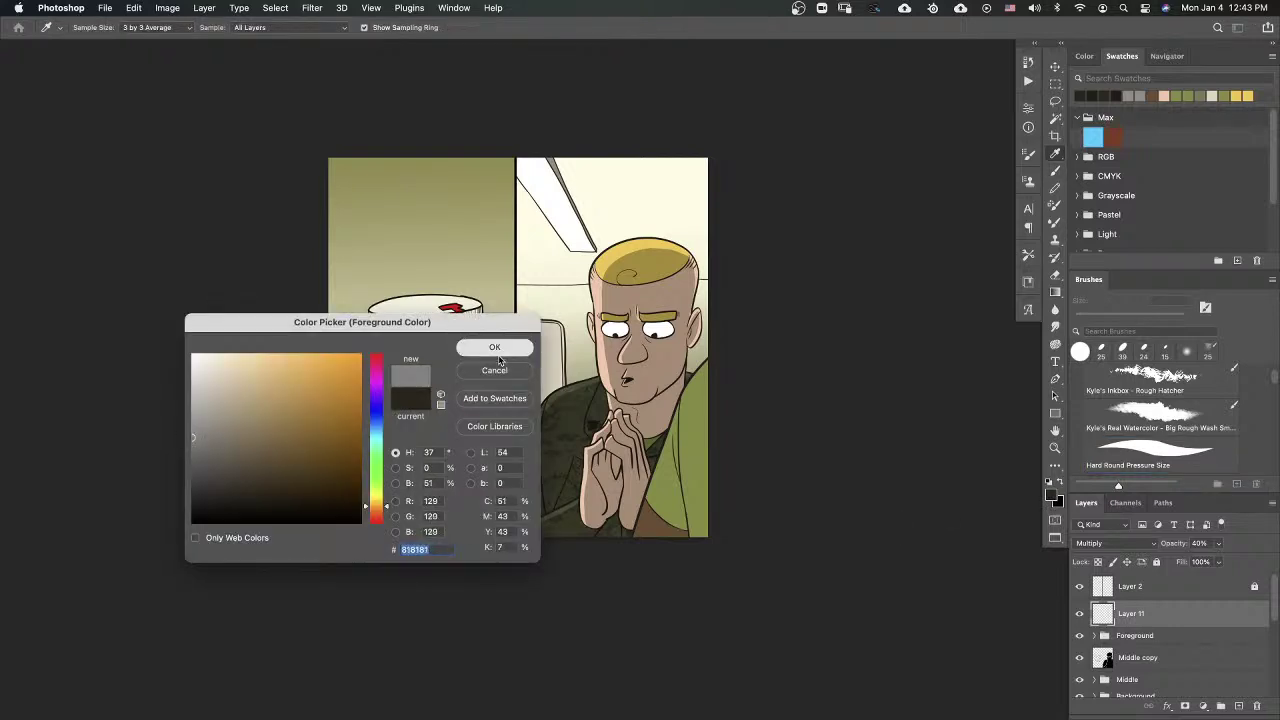
{"action": "left_click", "coordinate": [494, 347]}
{"action": "left_click_drag", "start_coordinate": [1135, 318], "coordinate": [1152, 318]}
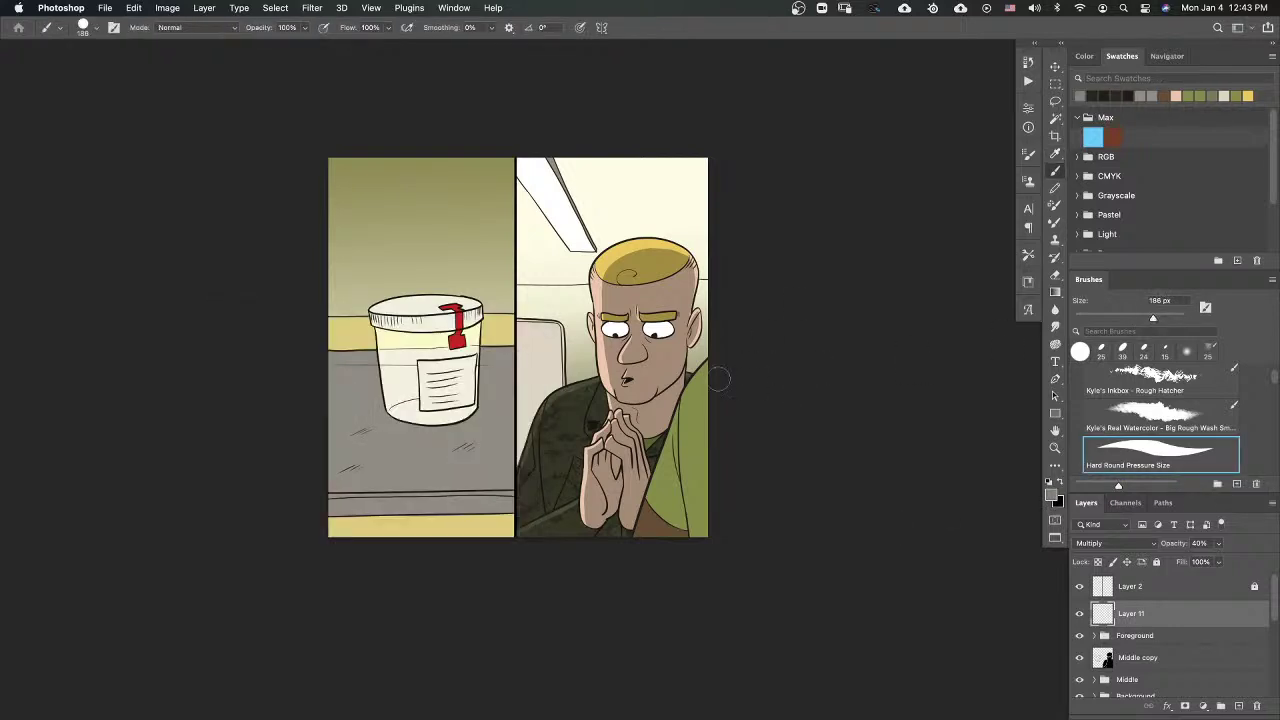
{"action": "mouse_move", "coordinate": [712, 380]}
{"action": "left_mouse_down"}
{"action": "mouse_move", "coordinate": [652, 553]}
{"action": "mouse_move", "coordinate": [714, 414]}
{"action": "mouse_move", "coordinate": [692, 467]}
{"action": "mouse_move", "coordinate": [694, 566]}
{"action": "left_mouse_up"}
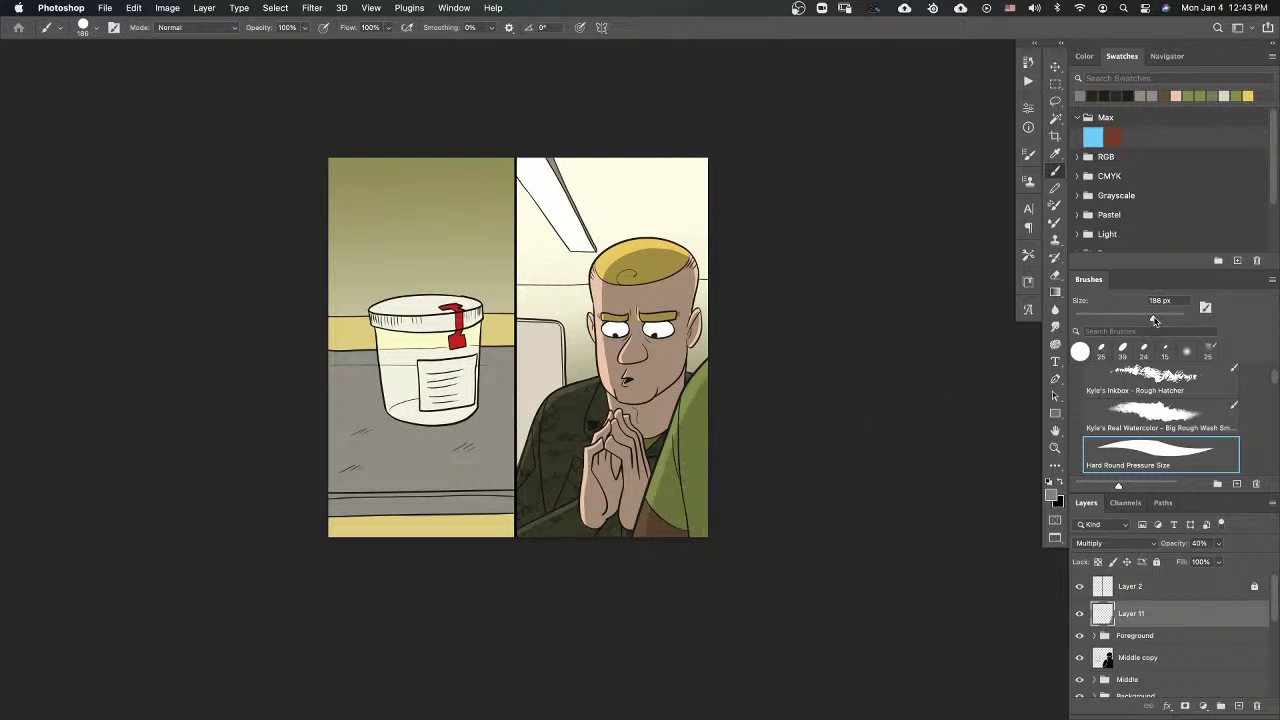
{"action": "left_click_drag", "start_coordinate": [1156, 320], "coordinate": [1162, 320]}
Step: Raise the foreground shading layer's opacity to 58%
{"action": "left_click", "coordinate": [1218, 545]}
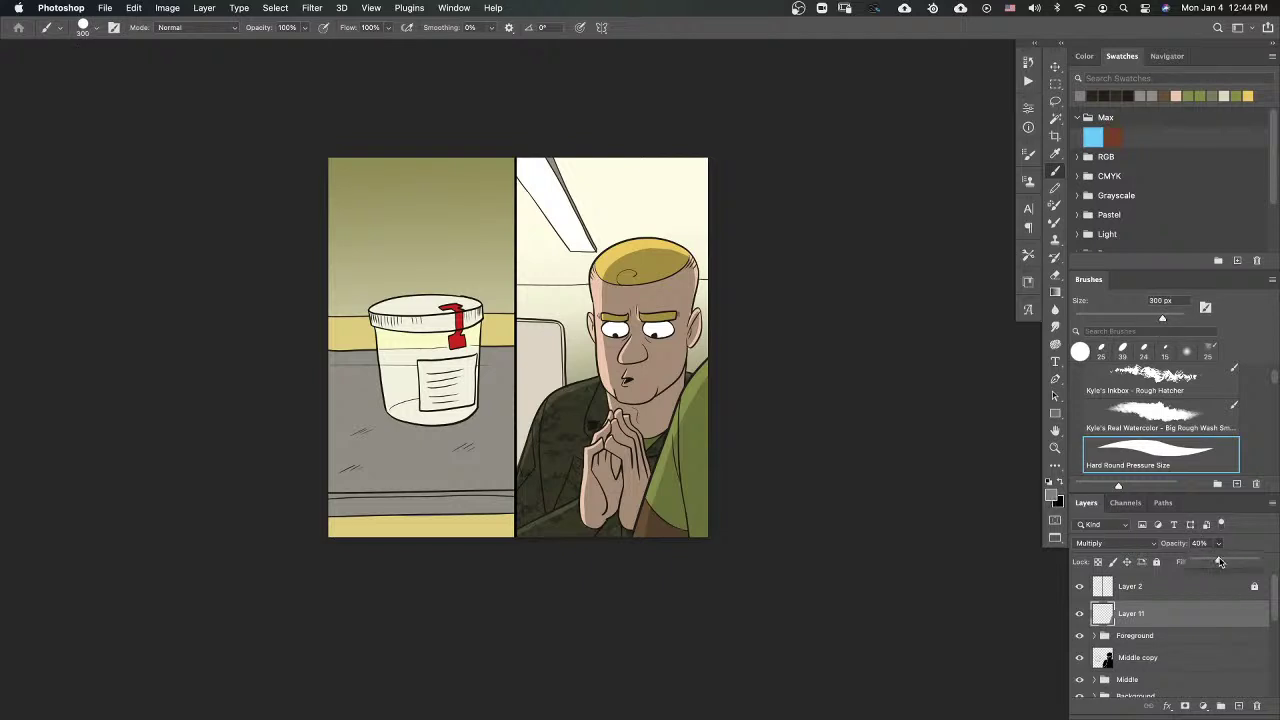
{"action": "left_click_drag", "start_coordinate": [1233, 562], "coordinate": [1231, 562]}
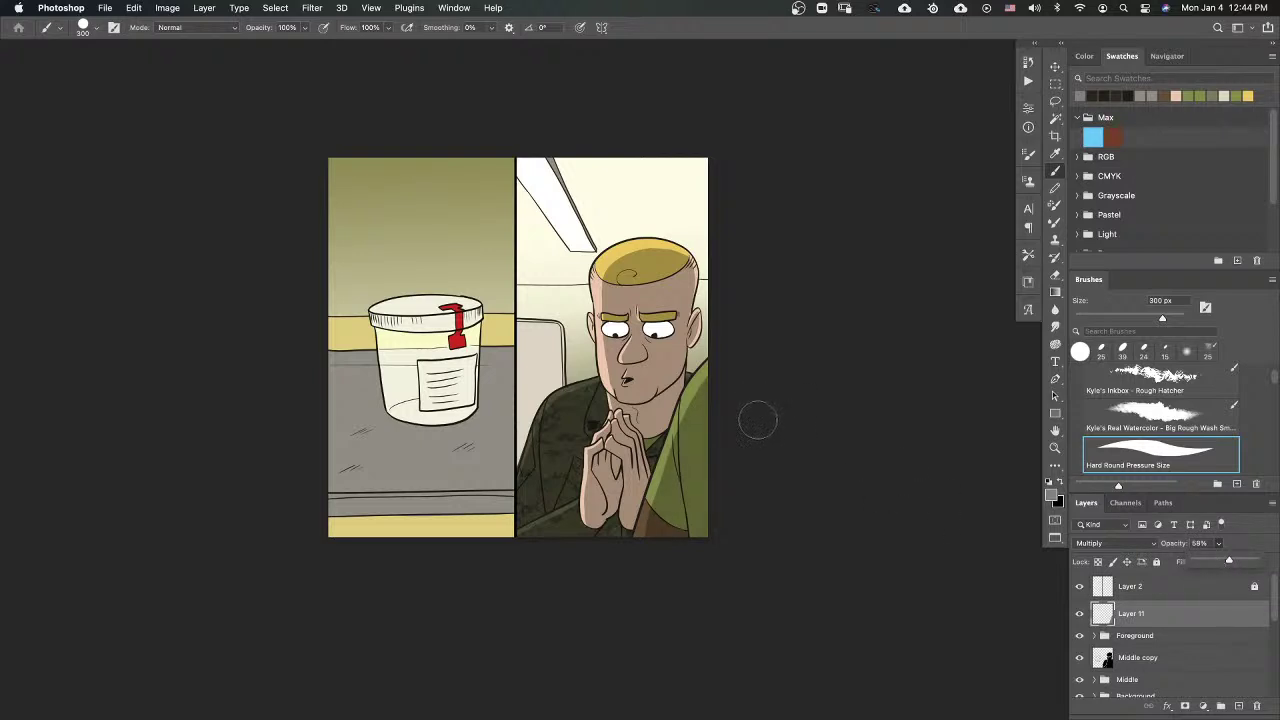
{"action": "key", "text": "super+minus"}
{"action": "left_click_drag", "start_coordinate": [797, 453], "coordinate": [825, 485]}
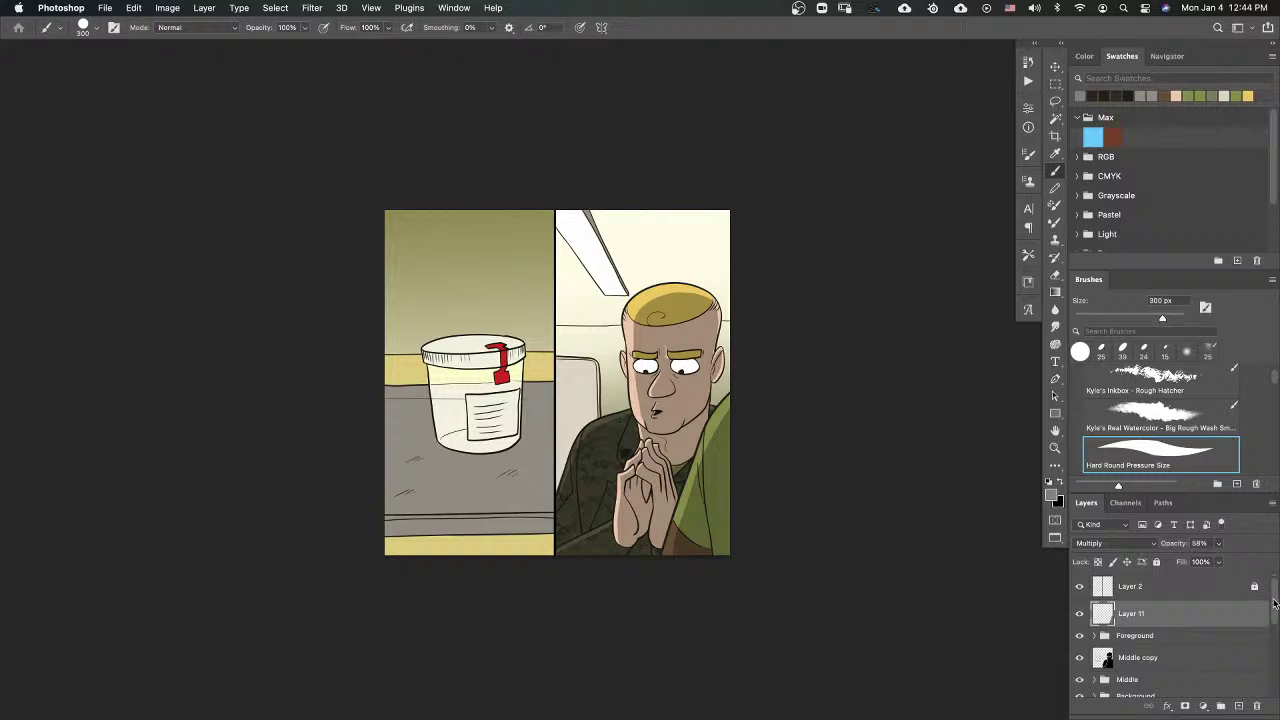
Step: Make a rectangular selection around the entire comic panel with the container, keeping the Multiply shading layer active
{"action": "left_click_drag", "start_coordinate": [1273, 597], "coordinate": [1273, 637]}
{"action": "scroll", "coordinate": [1231, 609], "scroll_direction": "up", "scroll_amount": 3}
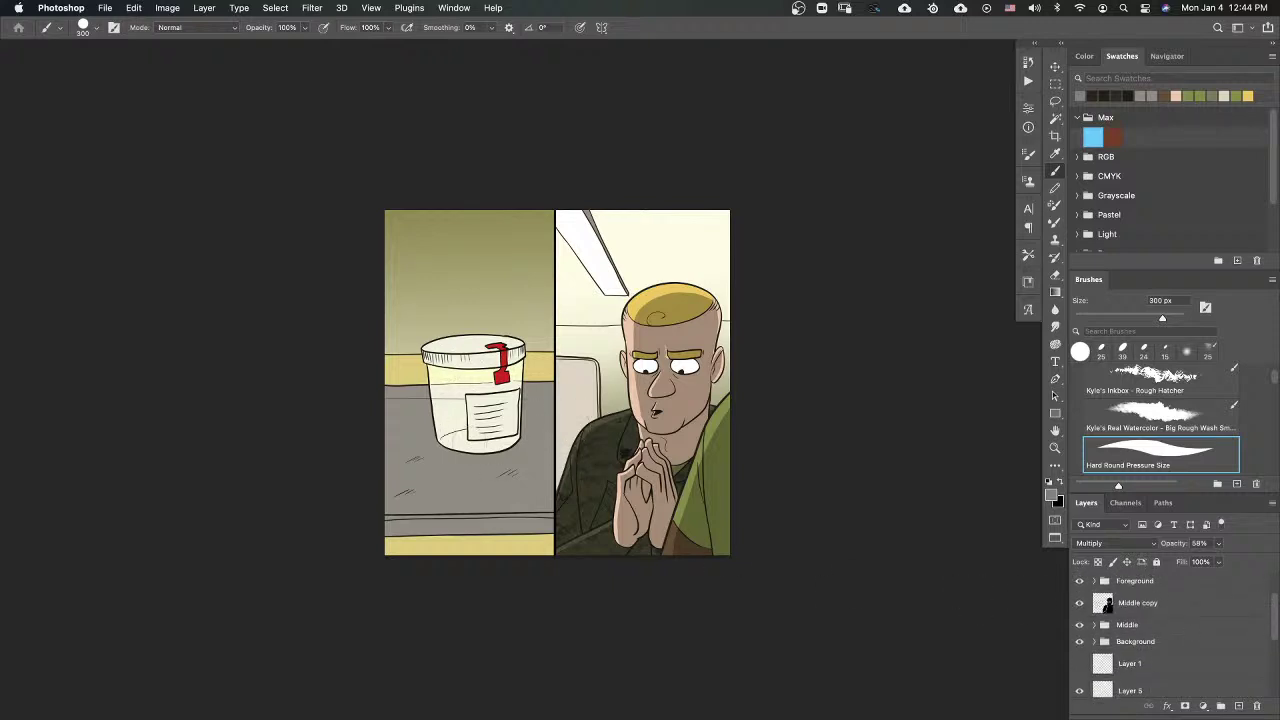
{"action": "scroll", "coordinate": [1267, 606], "scroll_direction": "up", "scroll_amount": 3}
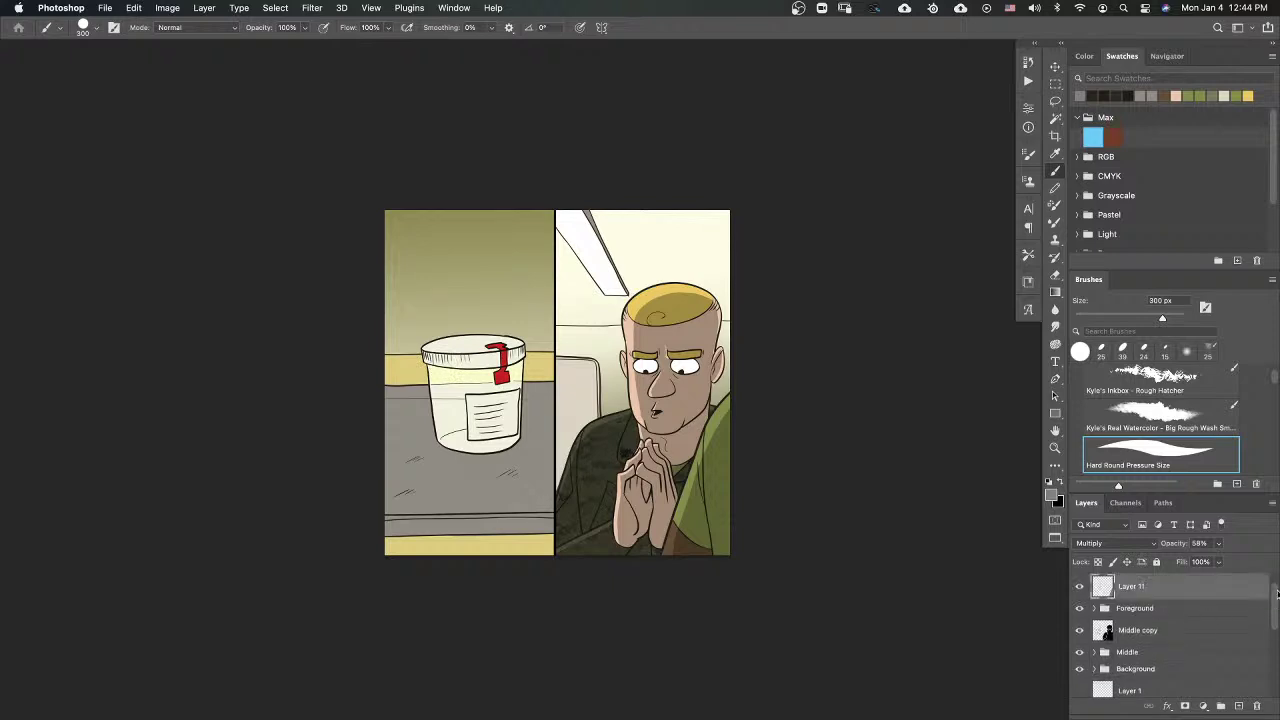
{"action": "key", "text": "m"}
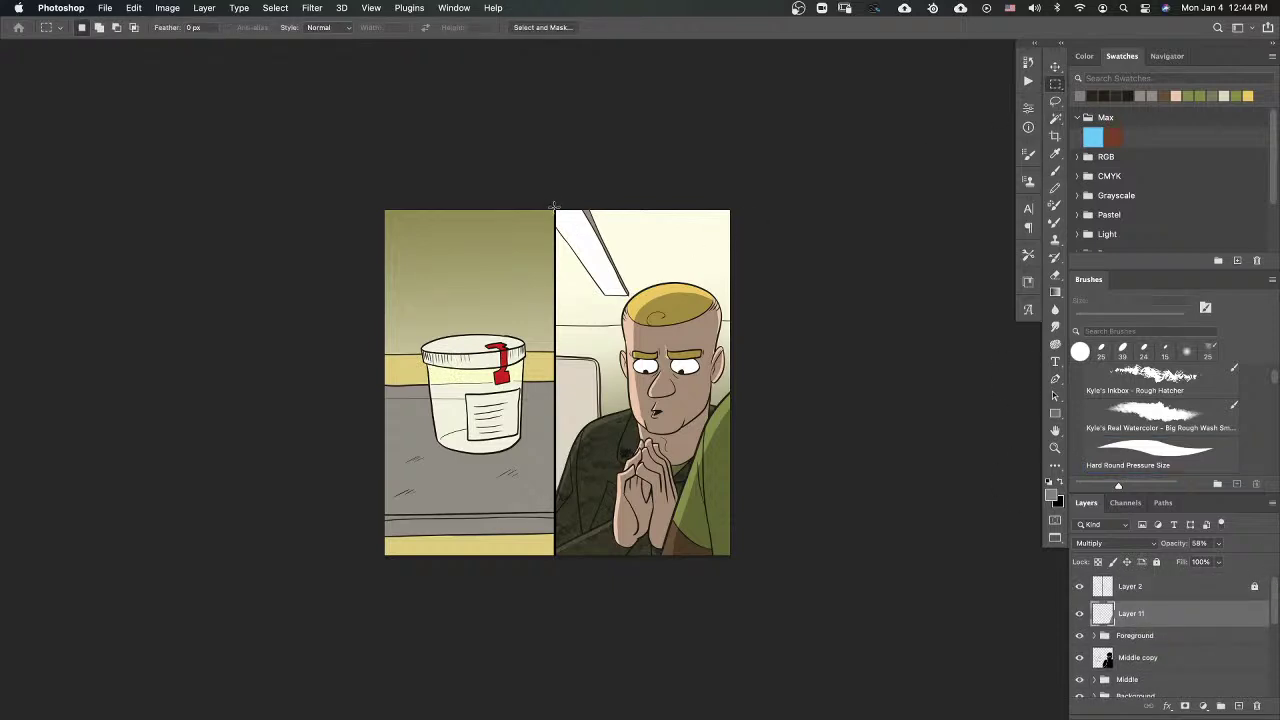
{"action": "mouse_move", "coordinate": [555, 206]}
{"action": "left_mouse_down"}
{"action": "mouse_move", "coordinate": [537, 203]}
{"action": "mouse_move", "coordinate": [274, 623]}
{"action": "left_mouse_up"}
Step: Shade both ends of the container lid's rim and paint a shadow band beneath the lid with the hard round brush at 85 px
{"action": "left_click", "coordinate": [1055, 172]}
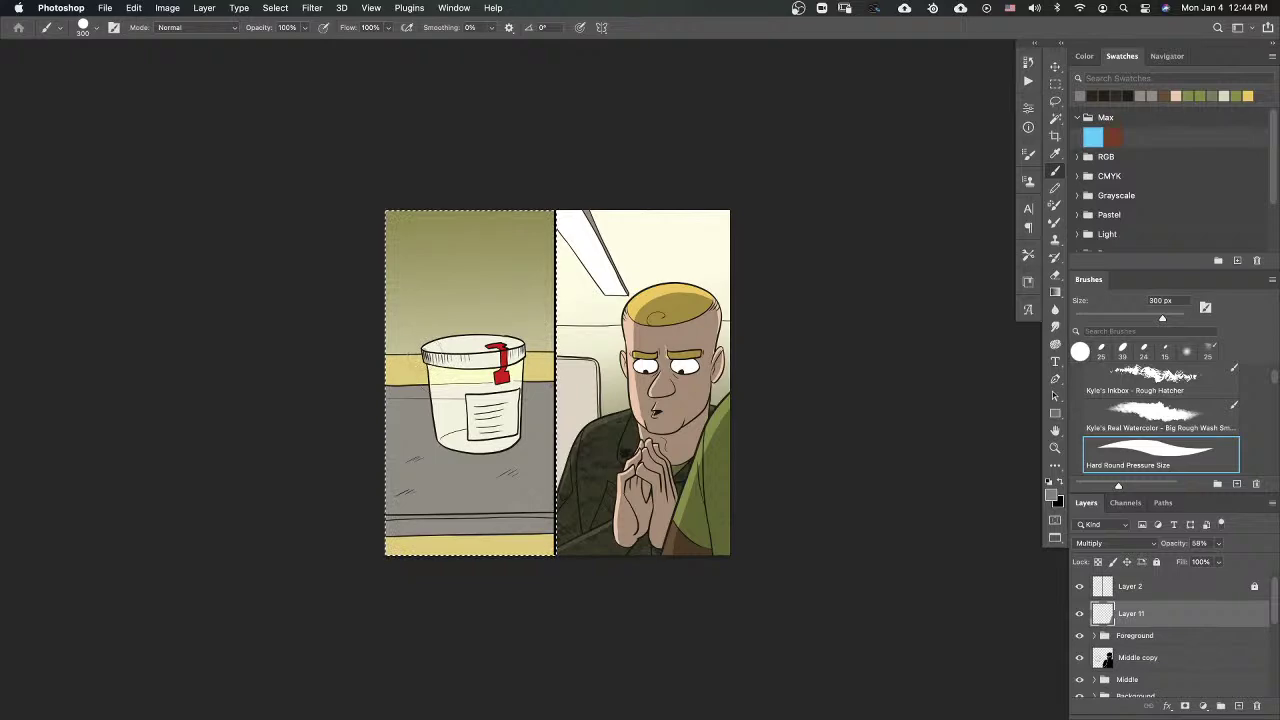
{"action": "scroll", "coordinate": [457, 380], "scroll_direction": "up", "scroll_amount": 1}
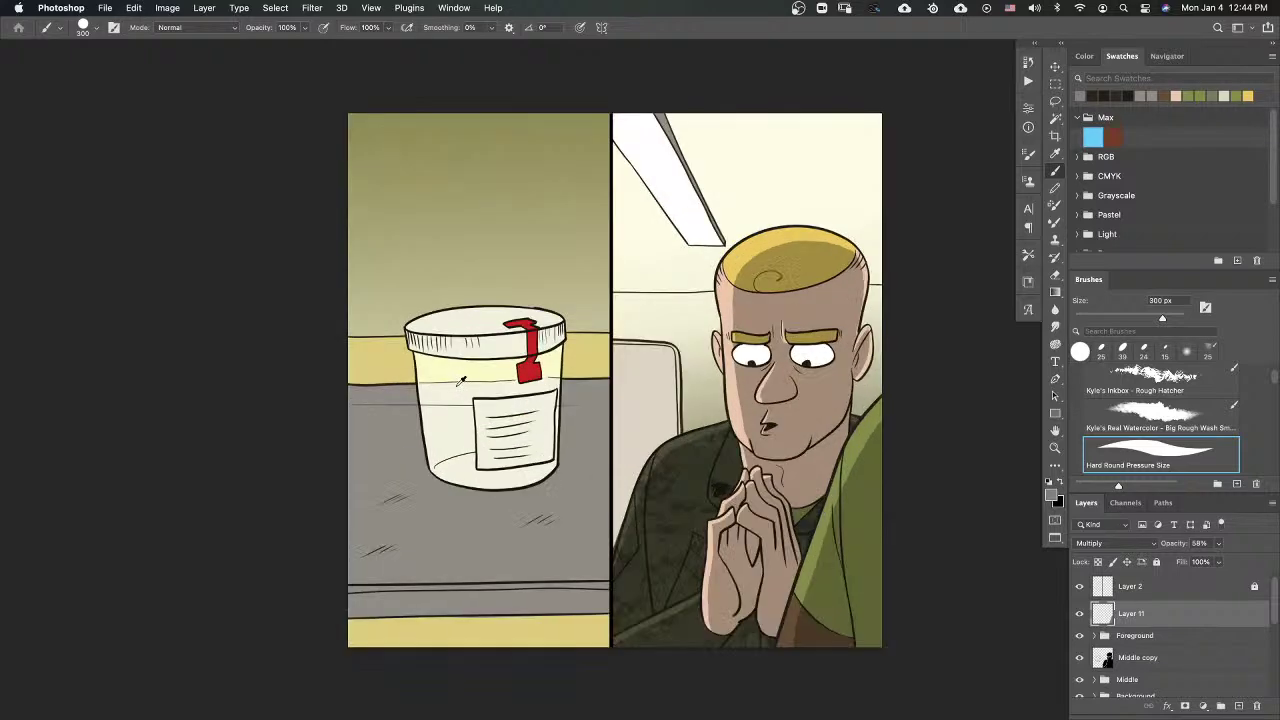
{"action": "scroll", "coordinate": [460, 383], "scroll_direction": "up", "scroll_amount": 2}
{"action": "mouse_move", "coordinate": [306, 234]}
{"action": "left_mouse_down"}
{"action": "mouse_move", "coordinate": [321, 245]}
{"action": "mouse_move", "coordinate": [340, 290]}
{"action": "left_mouse_up"}
{"action": "left_click_drag", "start_coordinate": [325, 242], "coordinate": [344, 289]}
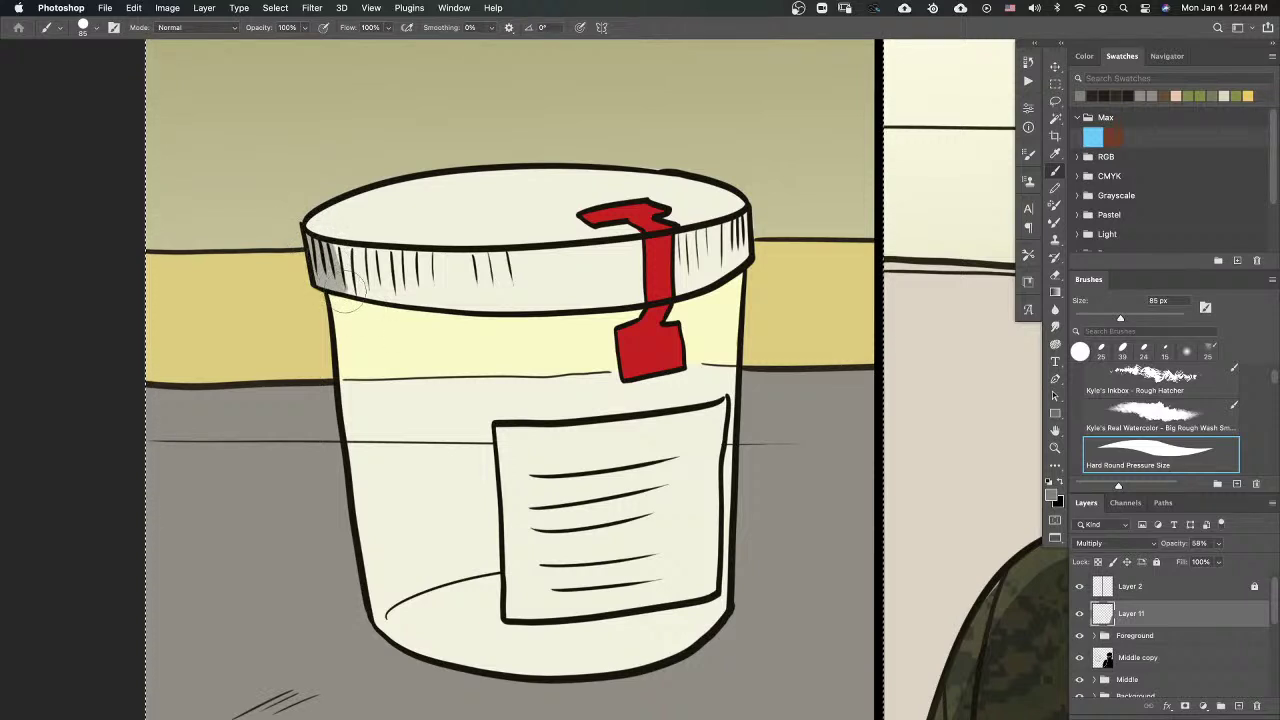
{"action": "mouse_move", "coordinate": [336, 246]}
{"action": "left_mouse_down"}
{"action": "mouse_move", "coordinate": [350, 290]}
{"action": "mouse_move", "coordinate": [344, 245]}
{"action": "mouse_move", "coordinate": [354, 288]}
{"action": "mouse_move", "coordinate": [370, 250]}
{"action": "mouse_move", "coordinate": [356, 295]}
{"action": "left_mouse_up"}
{"action": "mouse_move", "coordinate": [374, 236]}
{"action": "left_mouse_down"}
{"action": "mouse_move", "coordinate": [368, 298]}
{"action": "mouse_move", "coordinate": [386, 272]}
{"action": "mouse_move", "coordinate": [394, 306]}
{"action": "left_mouse_up"}
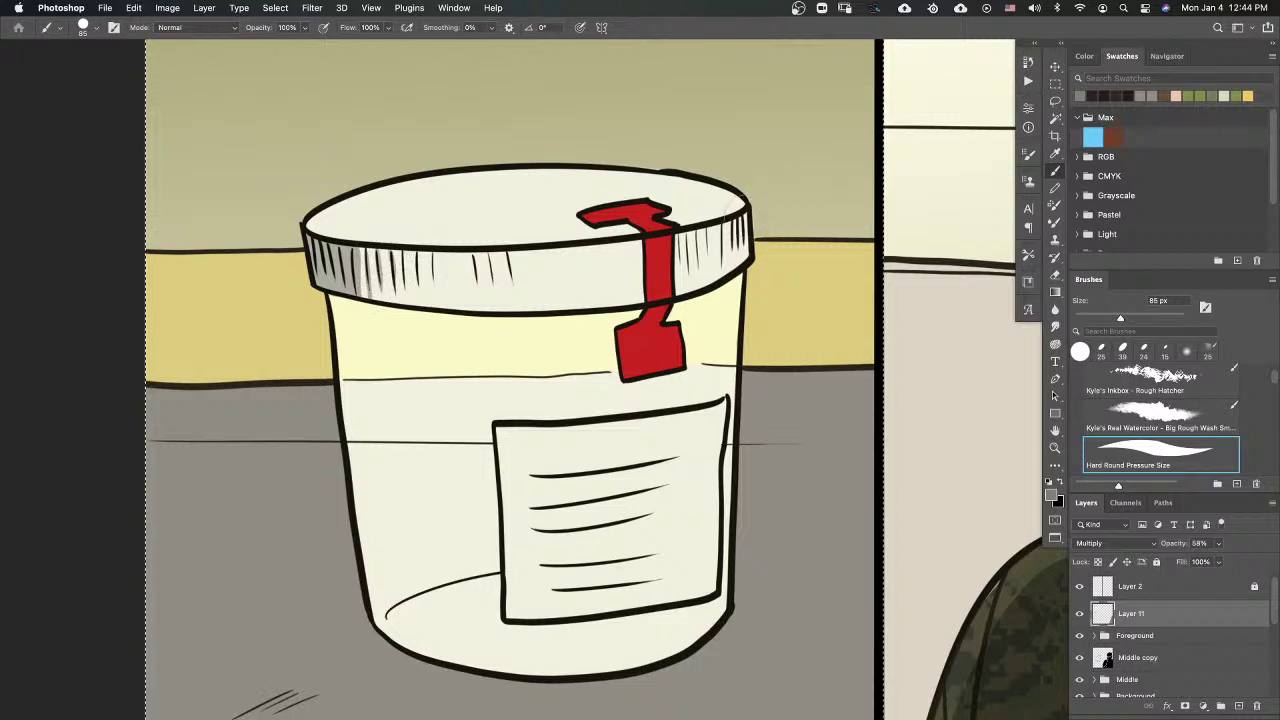
{"action": "left_click_drag", "start_coordinate": [740, 215], "coordinate": [733, 284]}
{"action": "mouse_move", "coordinate": [330, 300]}
{"action": "left_mouse_down"}
{"action": "mouse_move", "coordinate": [435, 325]}
{"action": "mouse_move", "coordinate": [633, 307]}
{"action": "left_mouse_up"}
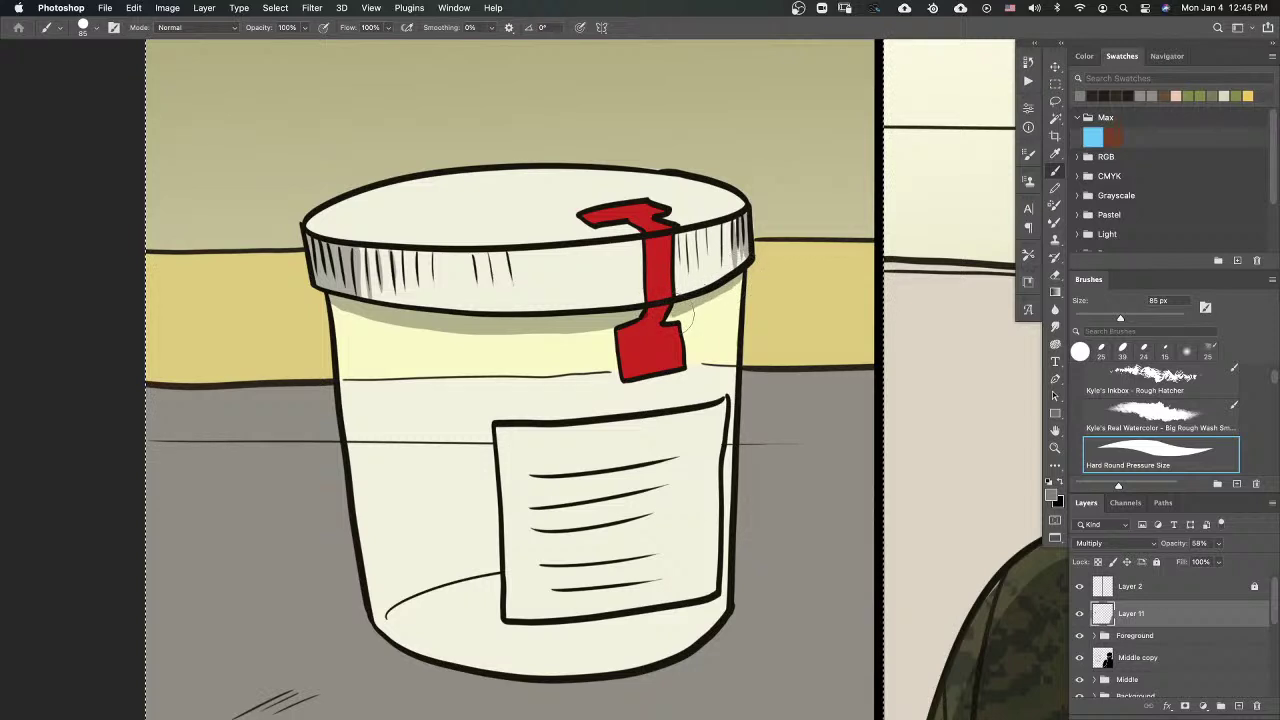
Step: Paint the container's gray cast shadow on the counter and shade the container's bottom inside
{"action": "scroll", "coordinate": [649, 318], "scroll_direction": "down", "scroll_amount": 5}
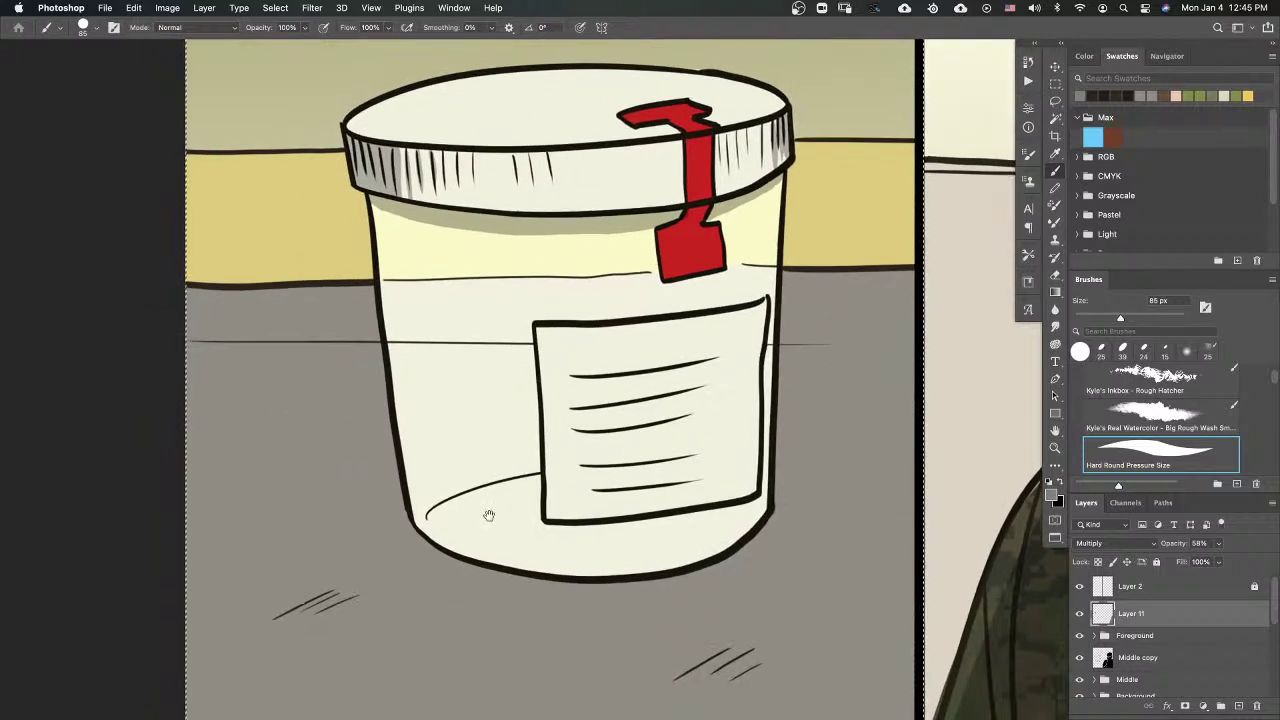
{"action": "mouse_move", "coordinate": [413, 505]}
{"action": "left_mouse_down"}
{"action": "mouse_move", "coordinate": [357, 520]}
{"action": "mouse_move", "coordinate": [400, 580]}
{"action": "mouse_move", "coordinate": [675, 566]}
{"action": "left_mouse_up"}
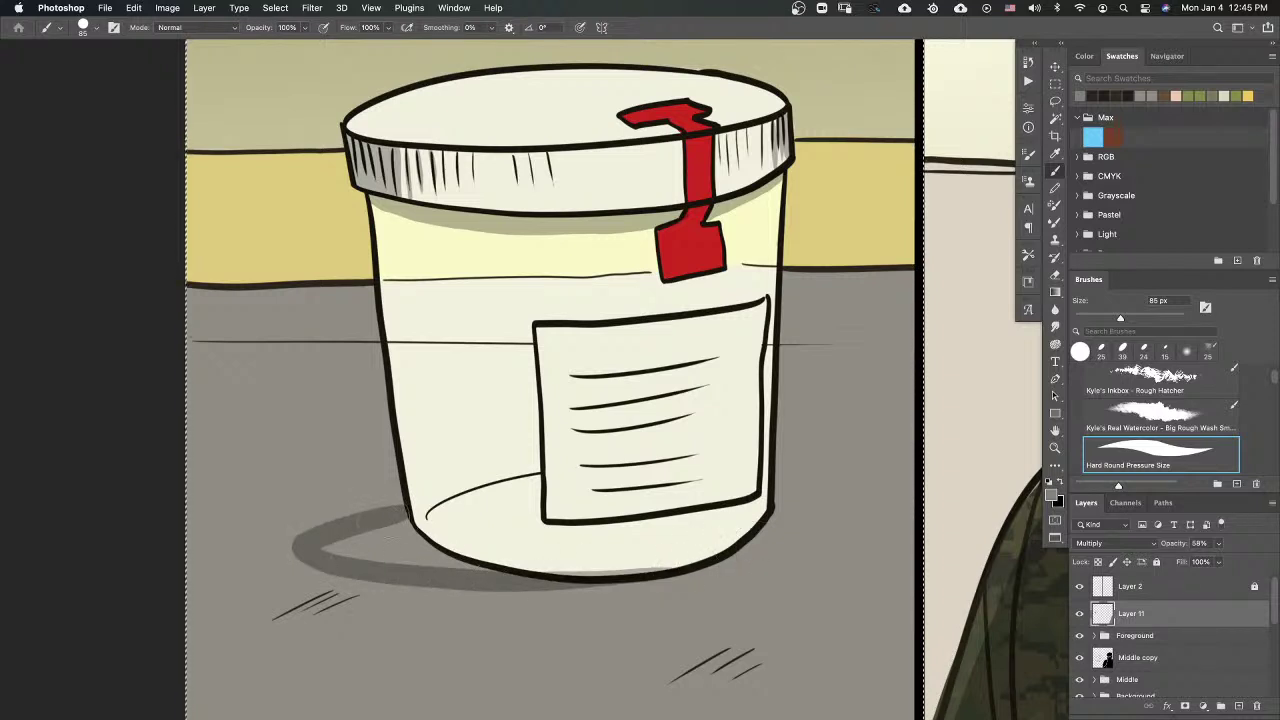
{"action": "left_click_drag", "start_coordinate": [408, 512], "coordinate": [598, 484]}
{"action": "key", "text": "super+z"}
{"action": "left_click_drag", "start_coordinate": [413, 508], "coordinate": [537, 484]}
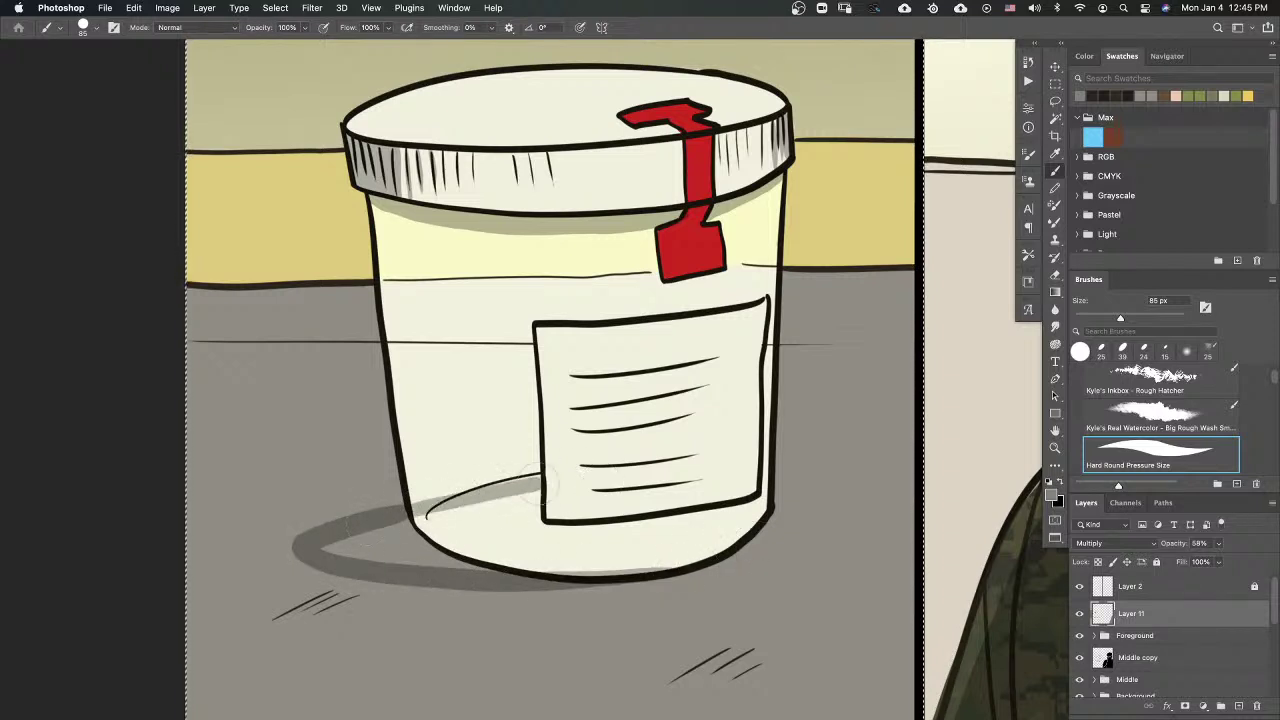
{"action": "mouse_move", "coordinate": [454, 513]}
{"action": "left_mouse_down"}
{"action": "mouse_move", "coordinate": [544, 555]}
{"action": "mouse_move", "coordinate": [477, 549]}
{"action": "mouse_move", "coordinate": [617, 559]}
{"action": "mouse_move", "coordinate": [650, 547]}
{"action": "mouse_move", "coordinate": [593, 563]}
{"action": "mouse_move", "coordinate": [743, 525]}
{"action": "mouse_move", "coordinate": [707, 529]}
{"action": "mouse_move", "coordinate": [689, 554]}
{"action": "mouse_move", "coordinate": [760, 503]}
{"action": "mouse_move", "coordinate": [551, 538]}
{"action": "mouse_move", "coordinate": [515, 533]}
{"action": "mouse_move", "coordinate": [532, 495]}
{"action": "mouse_move", "coordinate": [532, 533]}
{"action": "mouse_move", "coordinate": [505, 506]}
{"action": "mouse_move", "coordinate": [445, 521]}
{"action": "mouse_move", "coordinate": [484, 530]}
{"action": "left_mouse_up"}
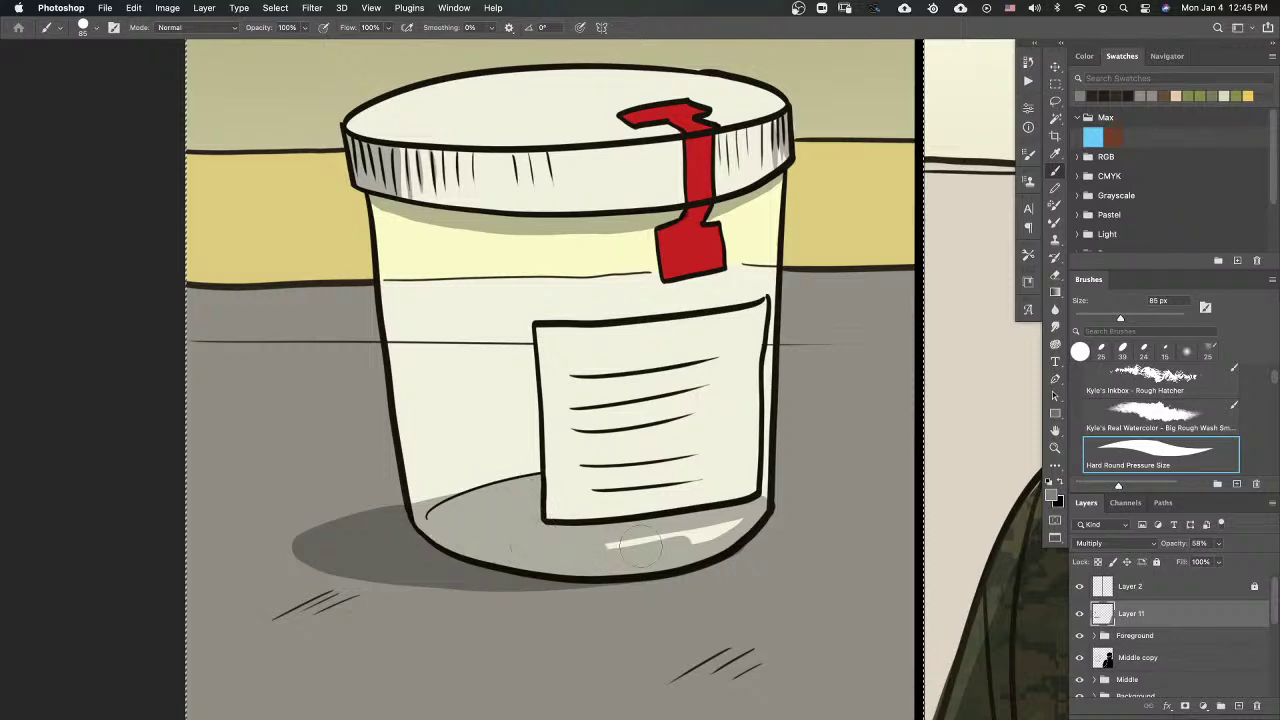
{"action": "left_click_drag", "start_coordinate": [647, 545], "coordinate": [640, 543]}
Step: Shade the counter's front edge across the full width of the container panel
{"action": "scroll", "coordinate": [857, 457], "scroll_direction": "down", "scroll_amount": 10}
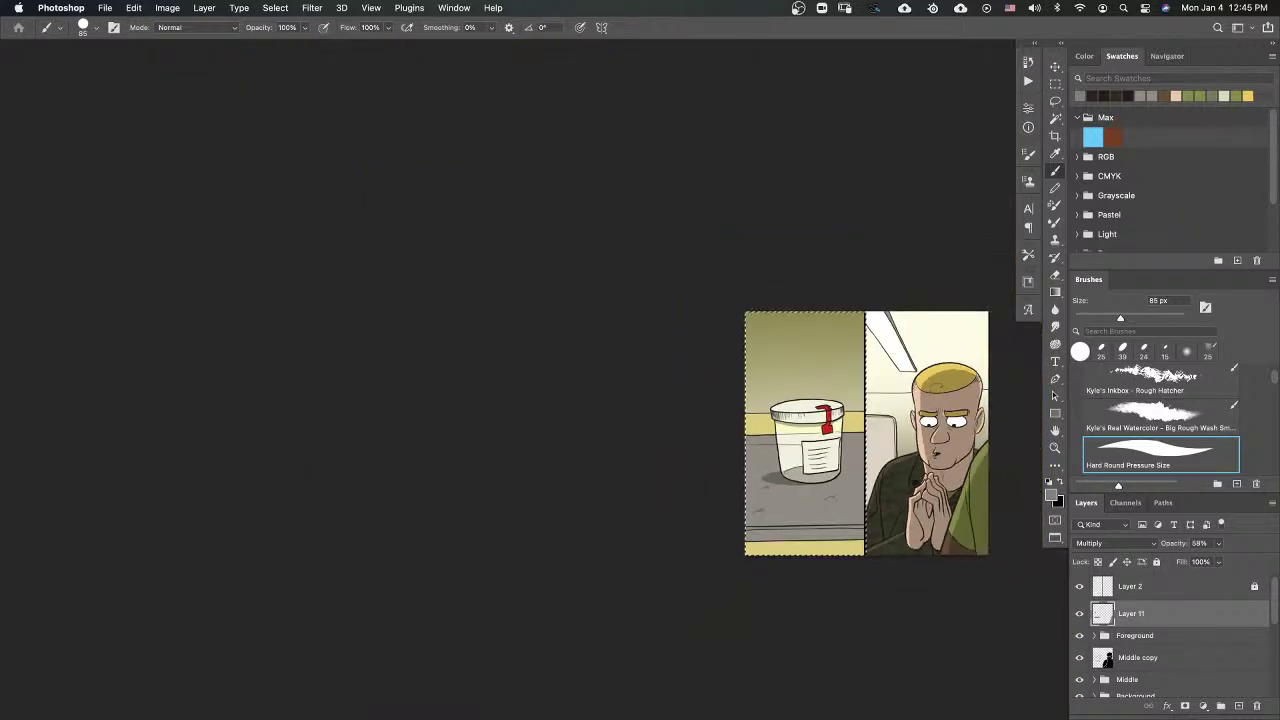
{"action": "scroll", "coordinate": [890, 437], "scroll_direction": "up", "scroll_amount": 7}
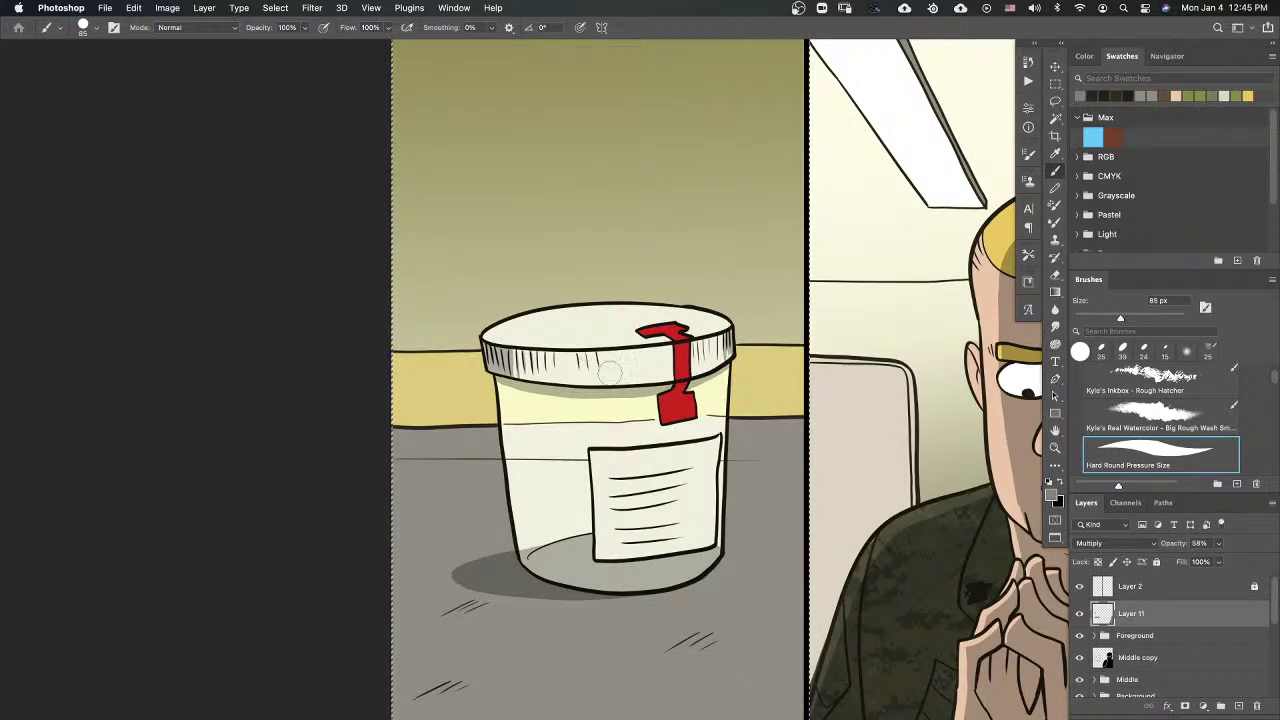
{"action": "left_click_drag", "start_coordinate": [649, 421], "coordinate": [567, 367]}
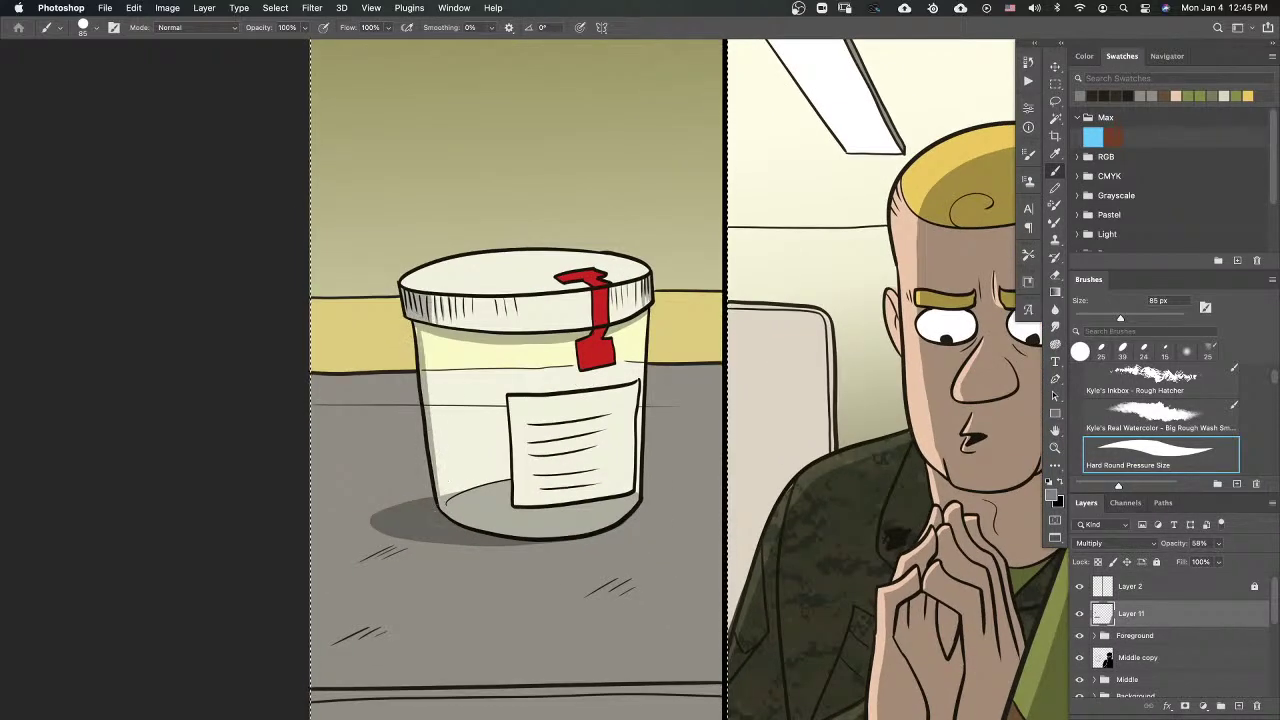
{"action": "scroll", "coordinate": [455, 500], "scroll_direction": "down", "scroll_amount": 4}
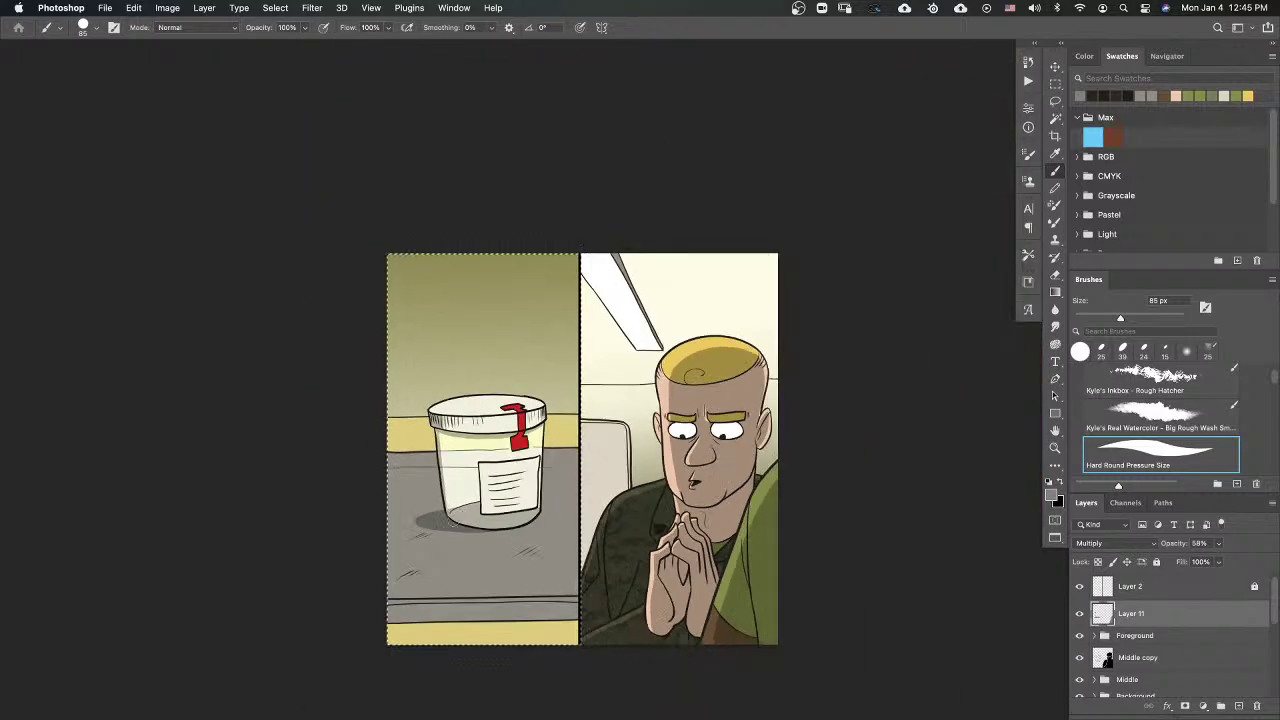
{"action": "scroll", "coordinate": [507, 508], "scroll_direction": "up", "scroll_amount": 4}
{"action": "left_click_drag", "start_coordinate": [737, 550], "coordinate": [799, 410]}
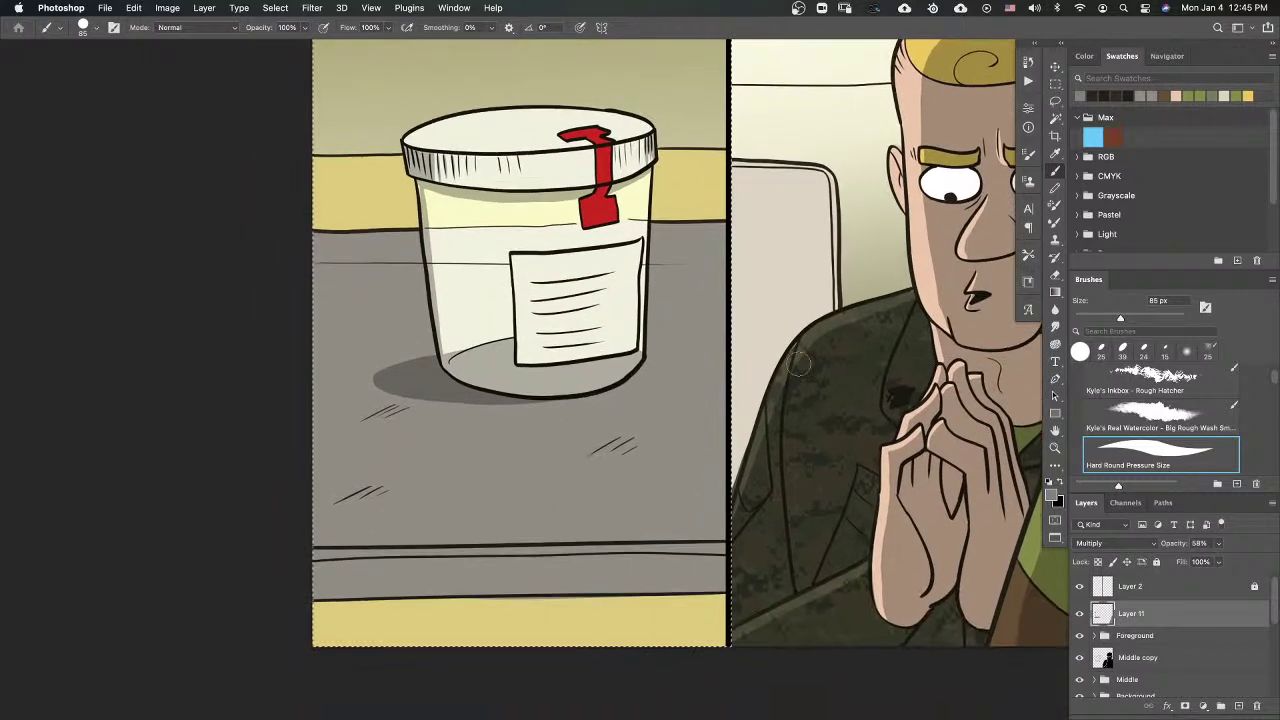
{"action": "mouse_move", "coordinate": [318, 566]}
{"action": "left_mouse_down"}
{"action": "mouse_move", "coordinate": [704, 564]}
{"action": "mouse_move", "coordinate": [608, 556]}
{"action": "mouse_move", "coordinate": [304, 579]}
{"action": "mouse_move", "coordinate": [716, 590]}
{"action": "mouse_move", "coordinate": [350, 585]}
{"action": "mouse_move", "coordinate": [716, 575]}
{"action": "left_mouse_up"}
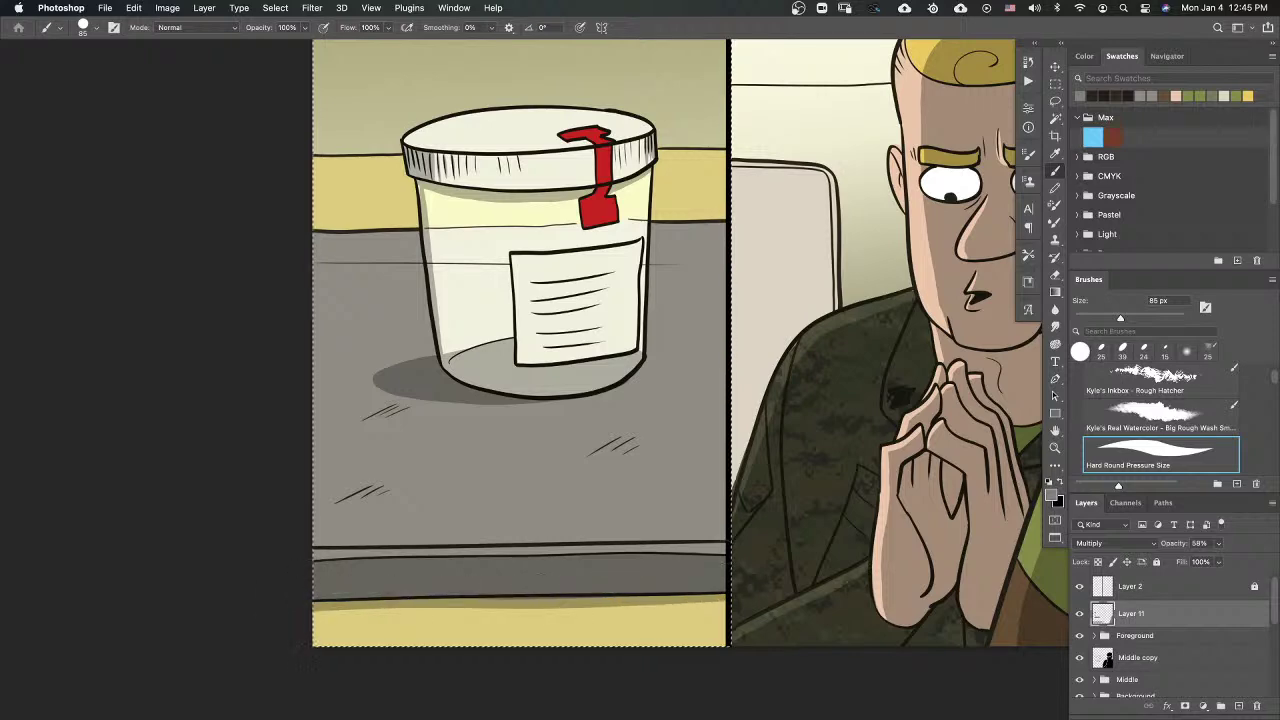
Step: Add a new layer directly above Layer 3, the background gradient
{"action": "key", "text": "ctrl+minus"}
{"action": "left_click_drag", "start_coordinate": [734, 394], "coordinate": [612, 388]}
{"action": "left_click_drag", "start_coordinate": [1275, 588], "coordinate": [1275, 598]}
{"action": "scroll", "coordinate": [1275, 597], "scroll_direction": "down", "scroll_amount": 5}
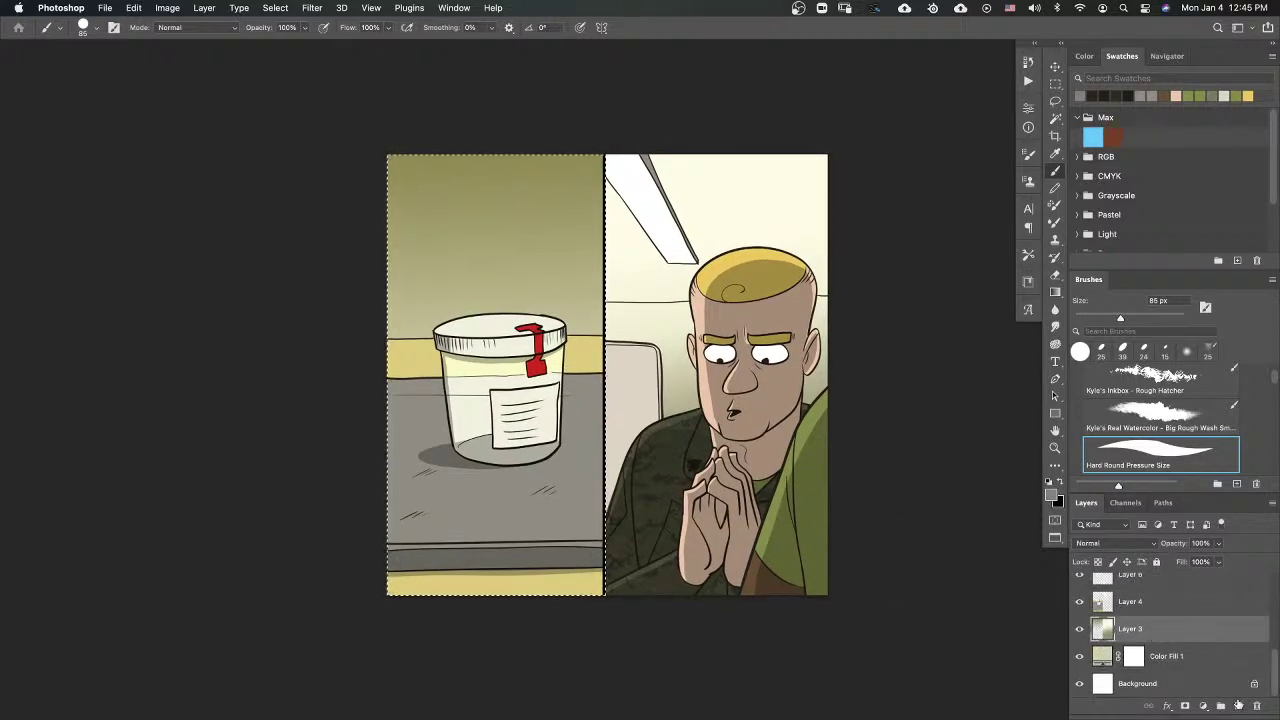
{"action": "left_click", "coordinate": [1238, 705]}
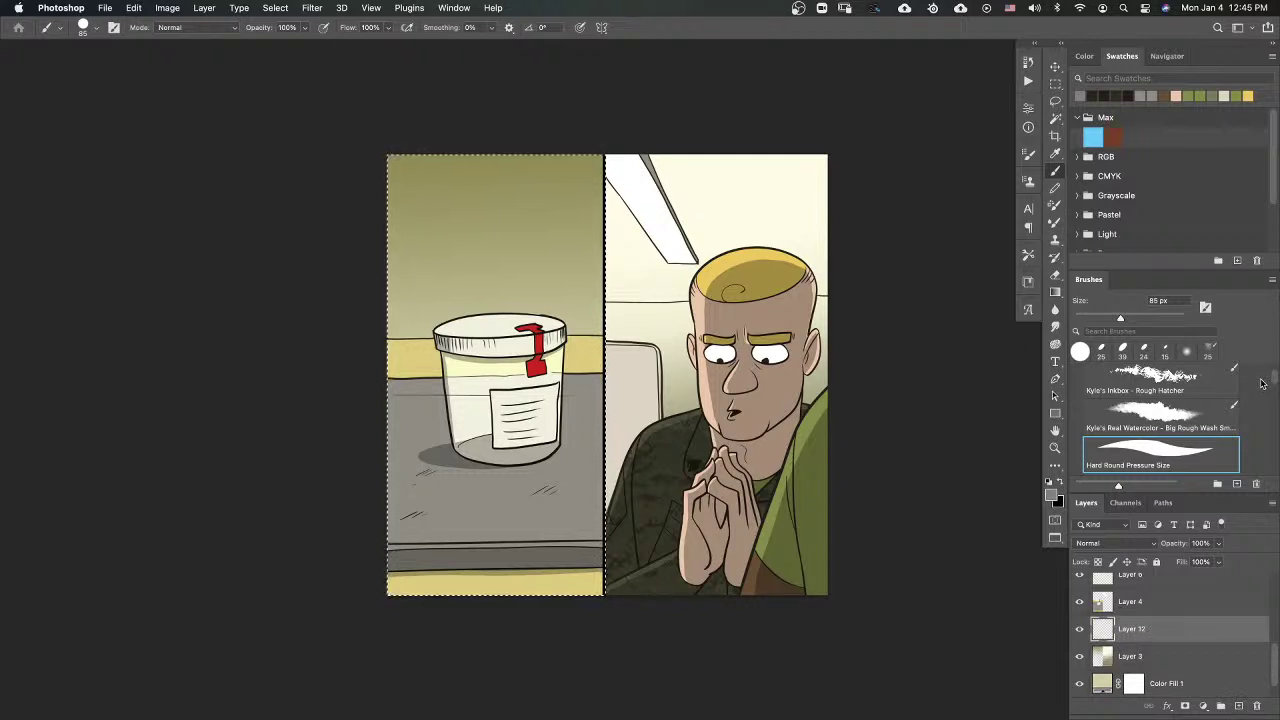
Step: Switch to the Kyle's Real Watercolor - Spatter Opaque brush at 1455 px with white as the foreground color
{"action": "scroll", "coordinate": [1271, 380], "scroll_direction": "down", "scroll_amount": 10}
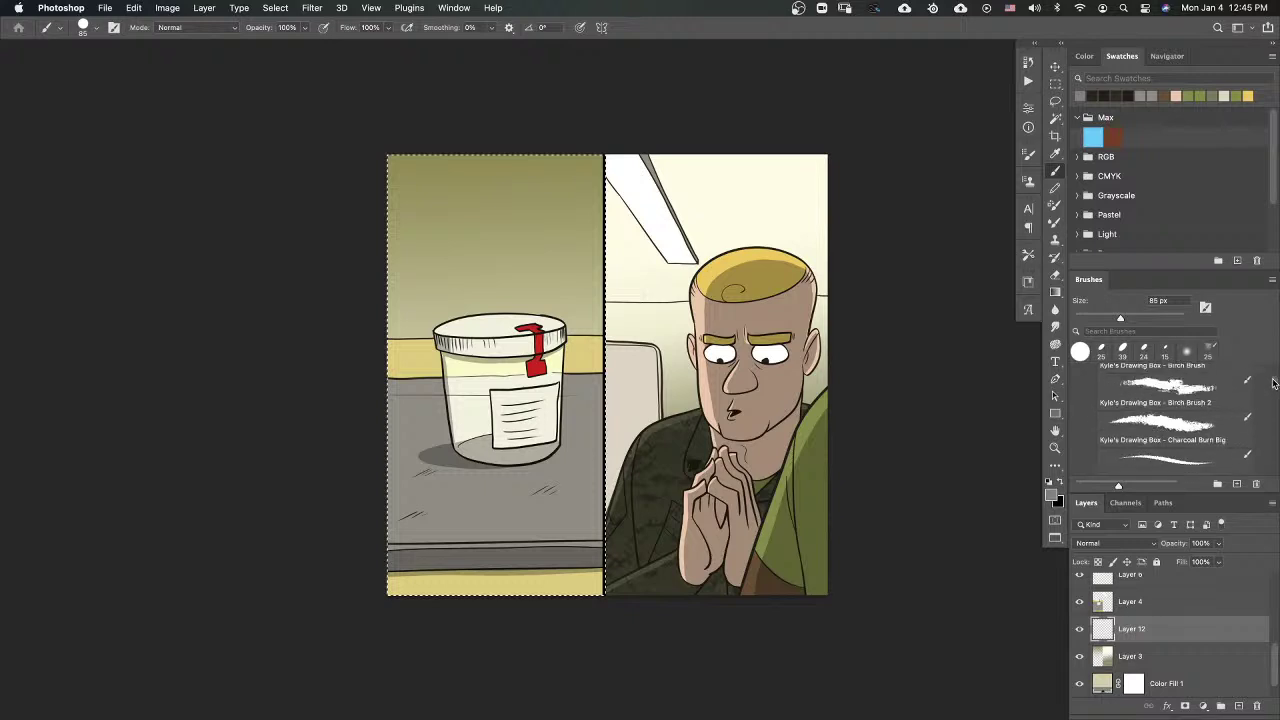
{"action": "scroll", "coordinate": [1273, 381], "scroll_direction": "down", "scroll_amount": 6}
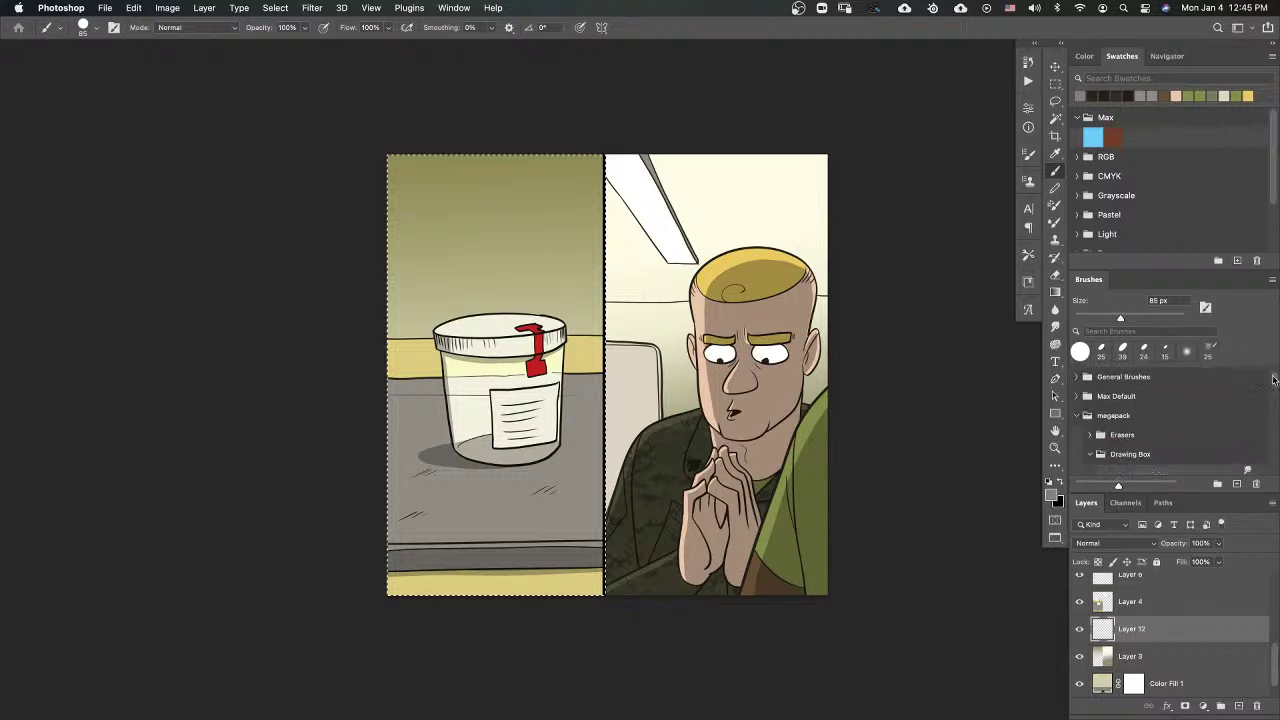
{"action": "left_click", "coordinate": [1188, 428]}
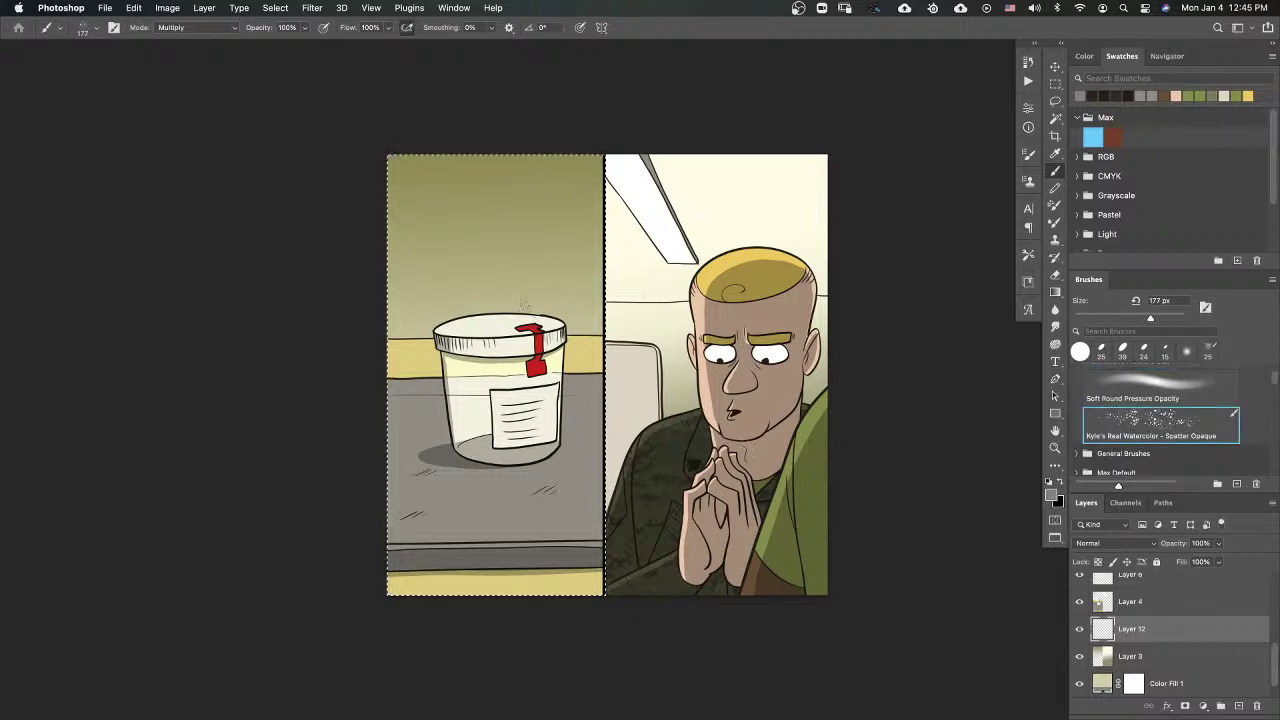
{"action": "left_click_drag", "start_coordinate": [1168, 314], "coordinate": [1176, 320]}
{"action": "left_click", "coordinate": [1049, 481]}
{"action": "left_click", "coordinate": [1060, 482]}
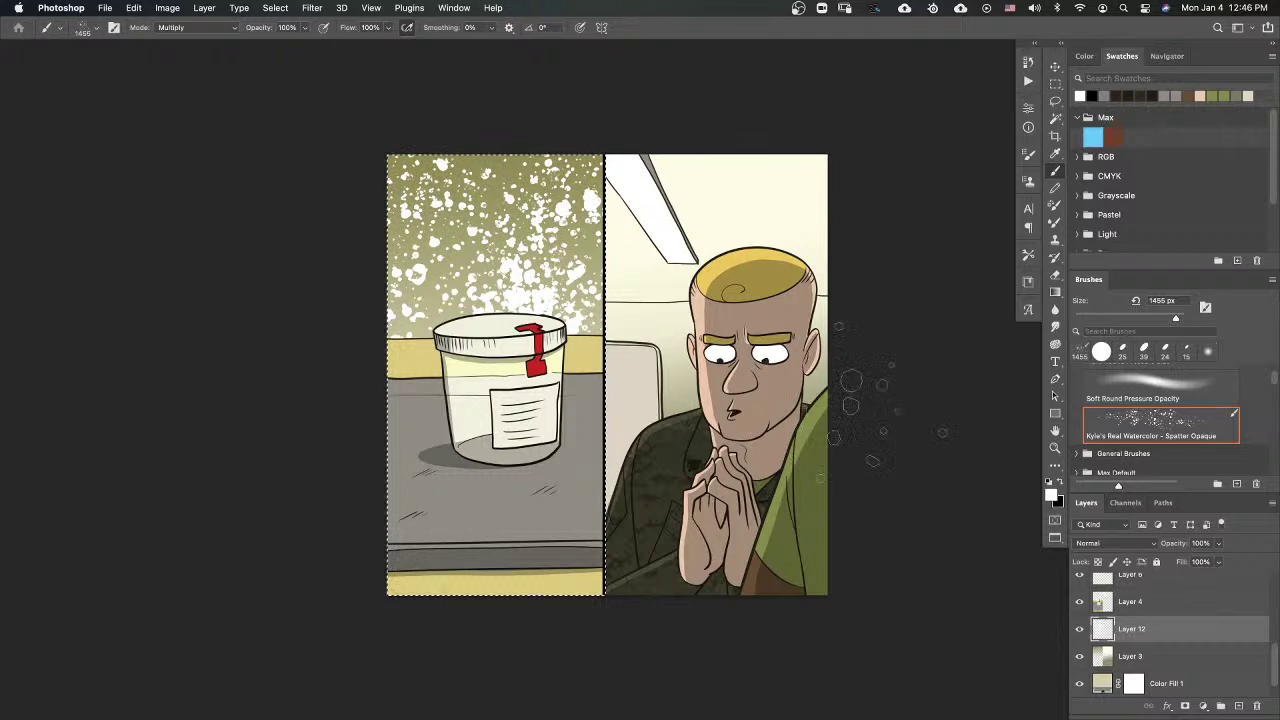
Step: Try white spatter at full flow across the wall behind the container and undo it
{"action": "key", "text": "super+z"}
{"action": "key", "text": "super+z"}
{"action": "mouse_move", "coordinate": [600, 350]}
{"action": "left_mouse_down"}
{"action": "mouse_move", "coordinate": [505, 200]}
{"action": "mouse_move", "coordinate": [590, 170]}
{"action": "left_mouse_up"}
{"action": "key", "text": "super+z"}
Step: Lower the spatter brush's flow to 36%, testing it with white strokes on the wall and undoing each test
{"action": "left_click", "coordinate": [388, 27]}
{"action": "left_click_drag", "start_coordinate": [391, 44], "coordinate": [360, 44]}
{"action": "mouse_move", "coordinate": [738, 210]}
{"action": "left_mouse_down"}
{"action": "mouse_move", "coordinate": [300, 330]}
{"action": "mouse_move", "coordinate": [105, 510]}
{"action": "left_mouse_up"}
{"action": "key", "text": "super+z"}
{"action": "left_click", "coordinate": [388, 27]}
{"action": "left_click_drag", "start_coordinate": [389, 44], "coordinate": [380, 46]}
{"action": "mouse_move", "coordinate": [590, 190]}
{"action": "left_mouse_down"}
{"action": "mouse_move", "coordinate": [560, 220]}
{"action": "mouse_move", "coordinate": [480, 210]}
{"action": "mouse_move", "coordinate": [545, 150]}
{"action": "mouse_move", "coordinate": [210, 540]}
{"action": "left_mouse_up"}
{"action": "key", "text": "super+z"}
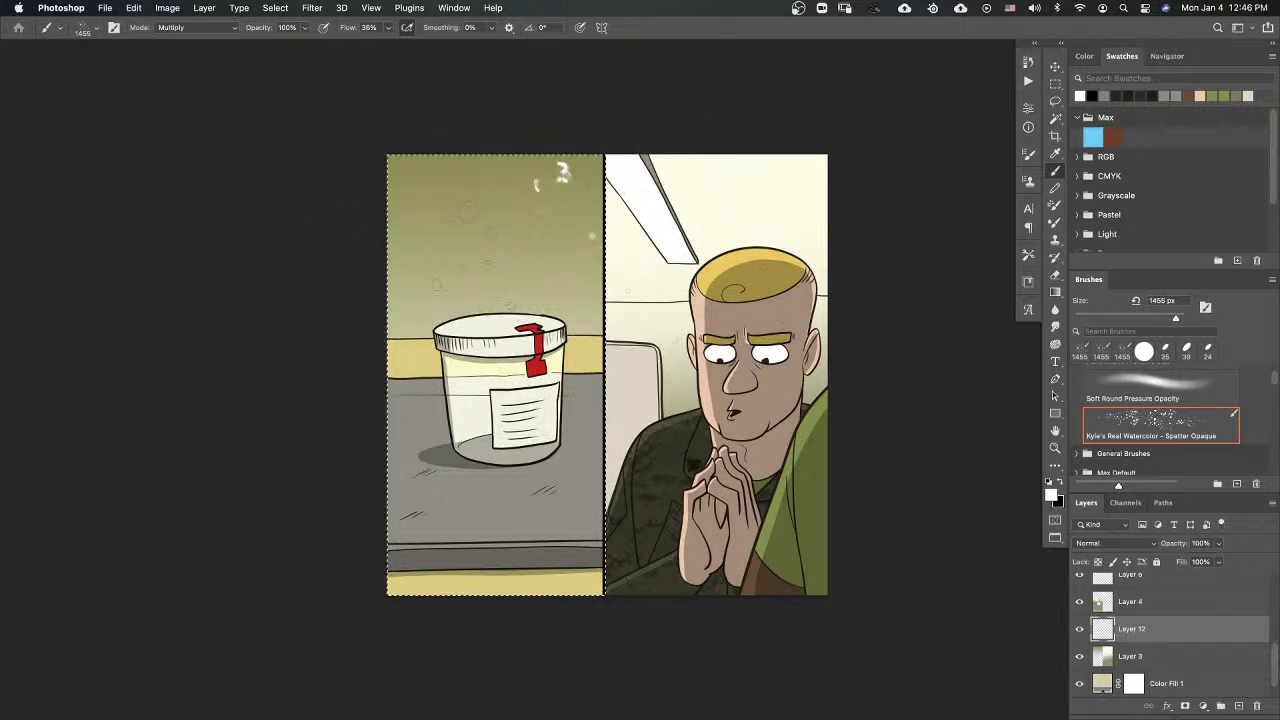
{"action": "left_click_drag", "start_coordinate": [560, 190], "coordinate": [665, 260]}
{"action": "key", "text": "super+z"}
Step: Spatter white texture across the wall behind the container at the reduced flow
{"action": "mouse_move", "coordinate": [570, 230]}
{"action": "left_mouse_down"}
{"action": "mouse_move", "coordinate": [335, 405]}
{"action": "mouse_move", "coordinate": [285, 295]}
{"action": "left_mouse_up"}
{"action": "left_click_drag", "start_coordinate": [450, 250], "coordinate": [530, 250]}
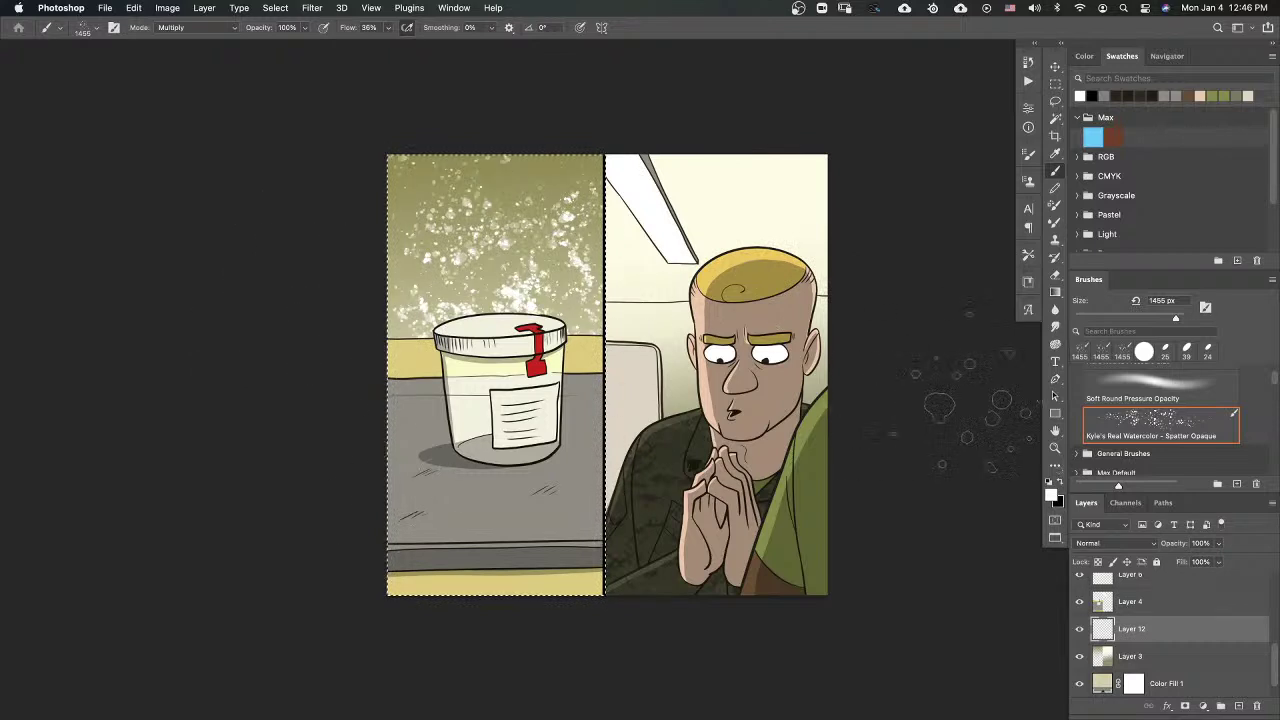
{"action": "left_click_drag", "start_coordinate": [515, 190], "coordinate": [440, 240]}
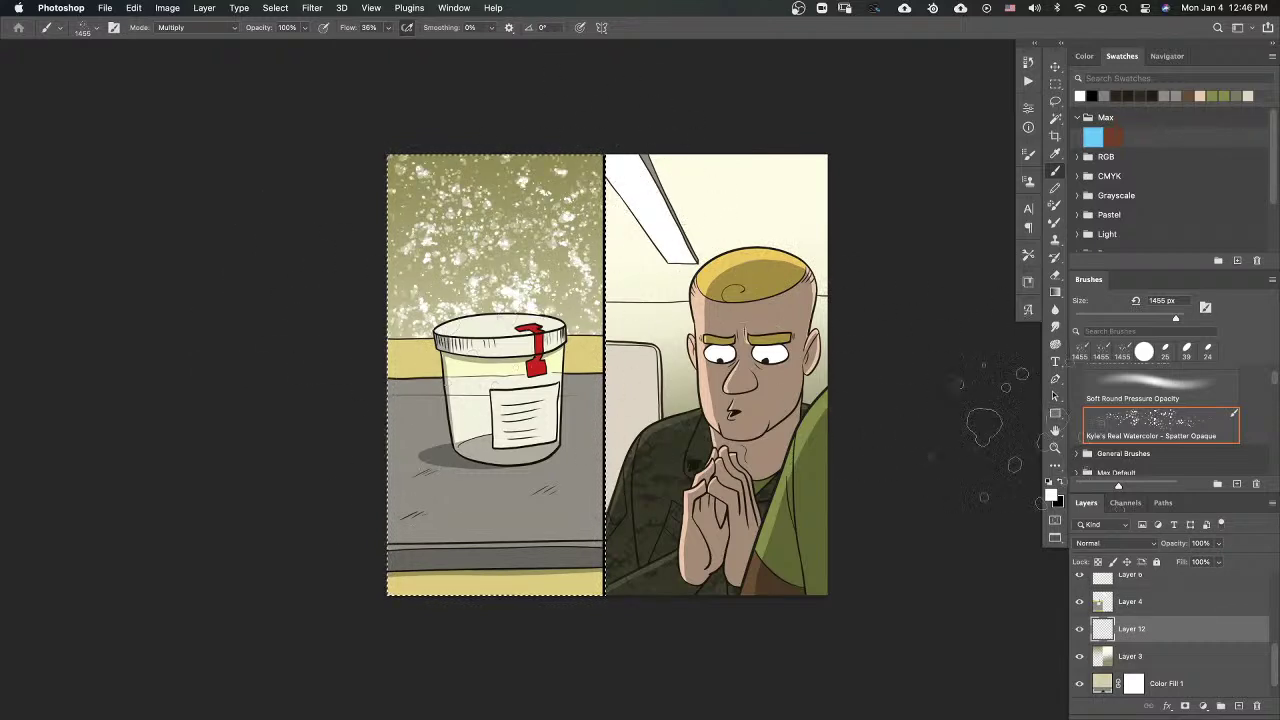
Step: Try Overlay blending at 39% opacity on the white spatter layer
{"action": "left_click", "coordinate": [1113, 543]}
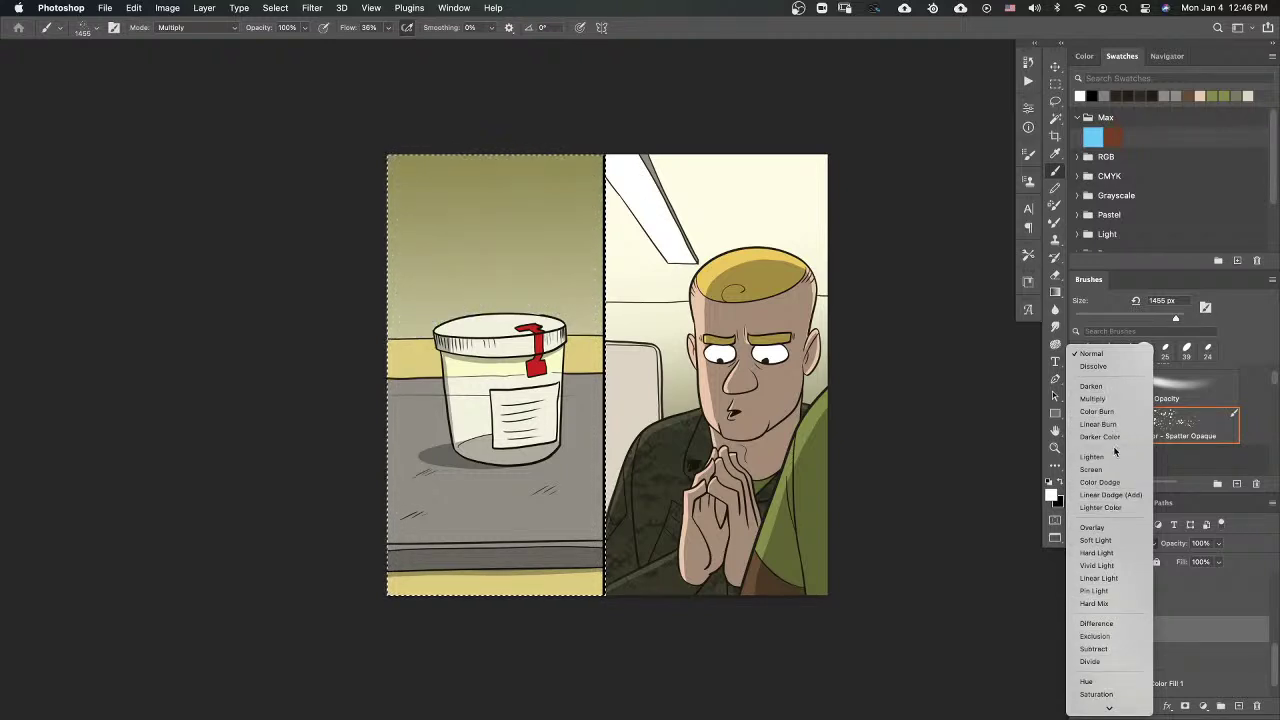
{"action": "left_click", "coordinate": [1124, 527]}
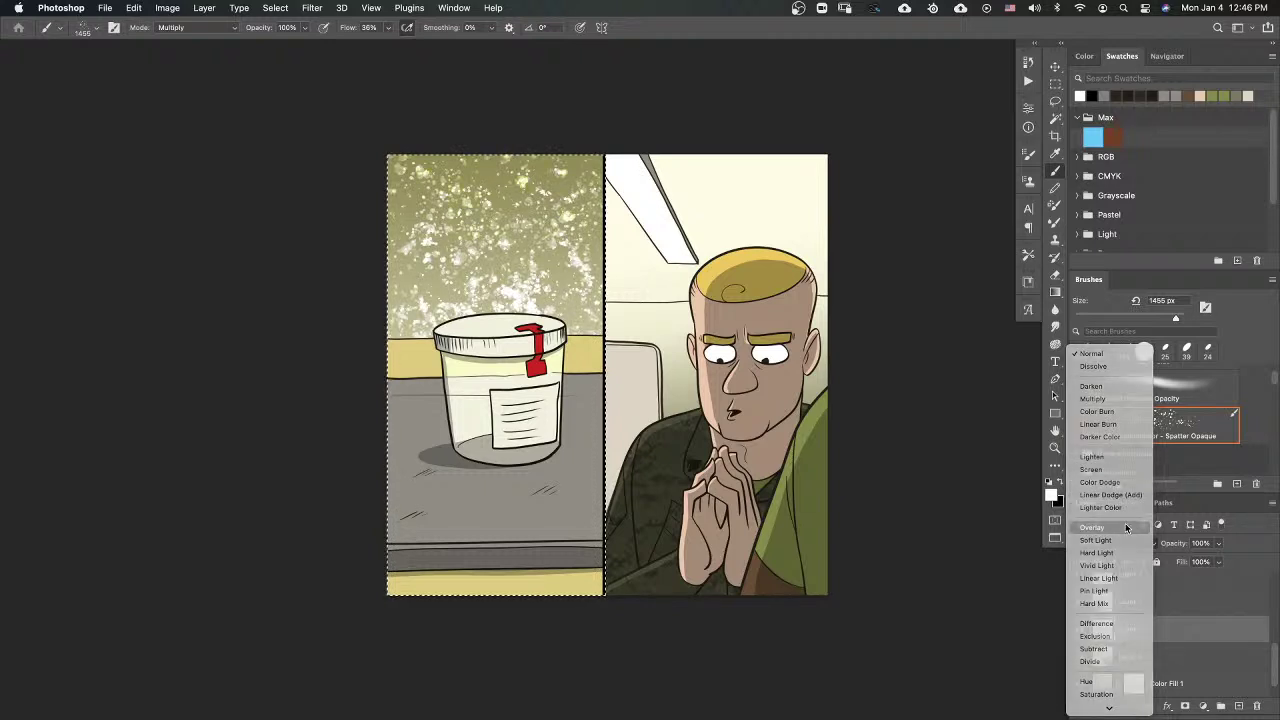
{"action": "left_click", "coordinate": [1218, 543]}
{"action": "left_click_drag", "start_coordinate": [1220, 562], "coordinate": [1181, 562]}
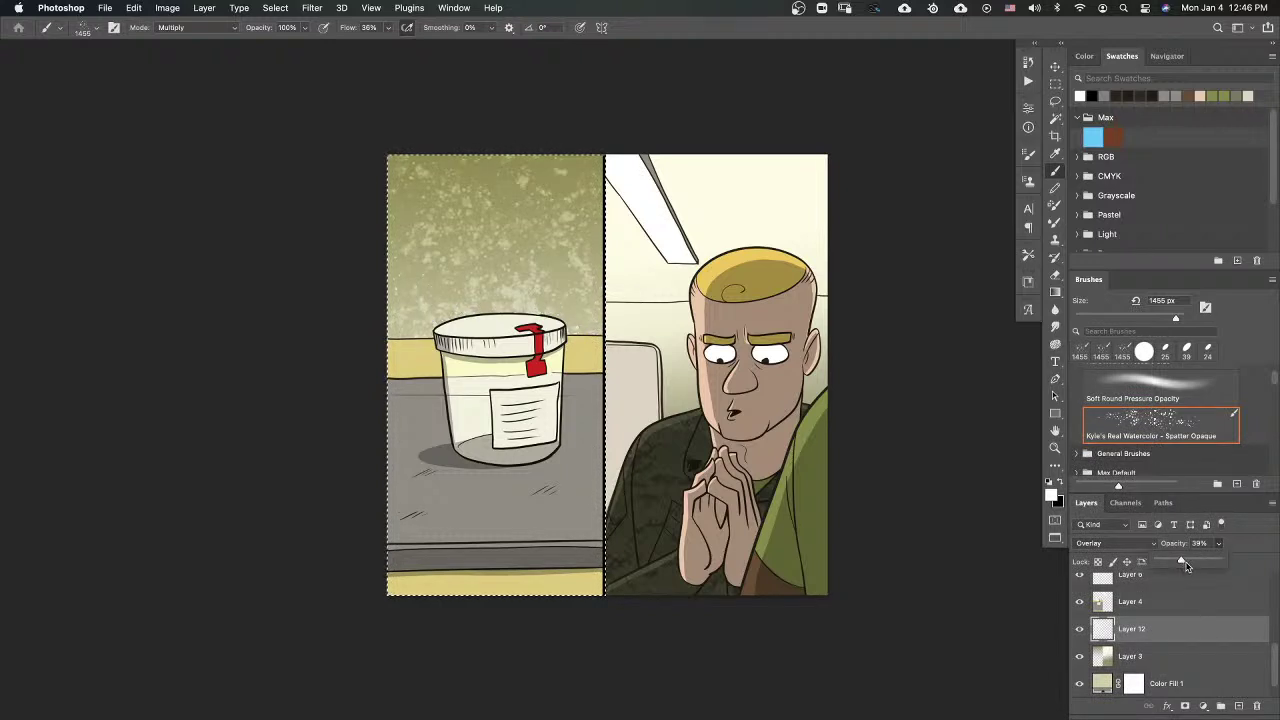
{"action": "left_click", "coordinate": [1146, 634]}
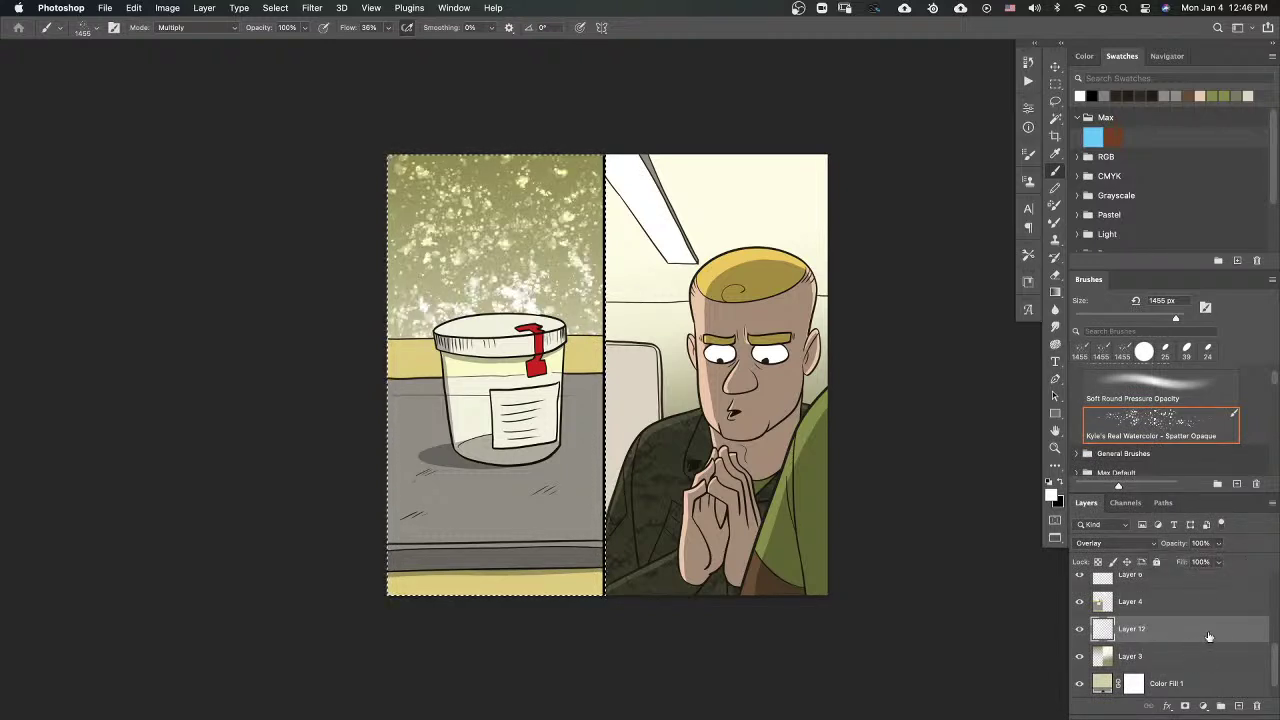
Step: Set the foreground color to bright yellow and spatter it over the wall behind the container
{"action": "left_click", "coordinate": [1049, 495]}
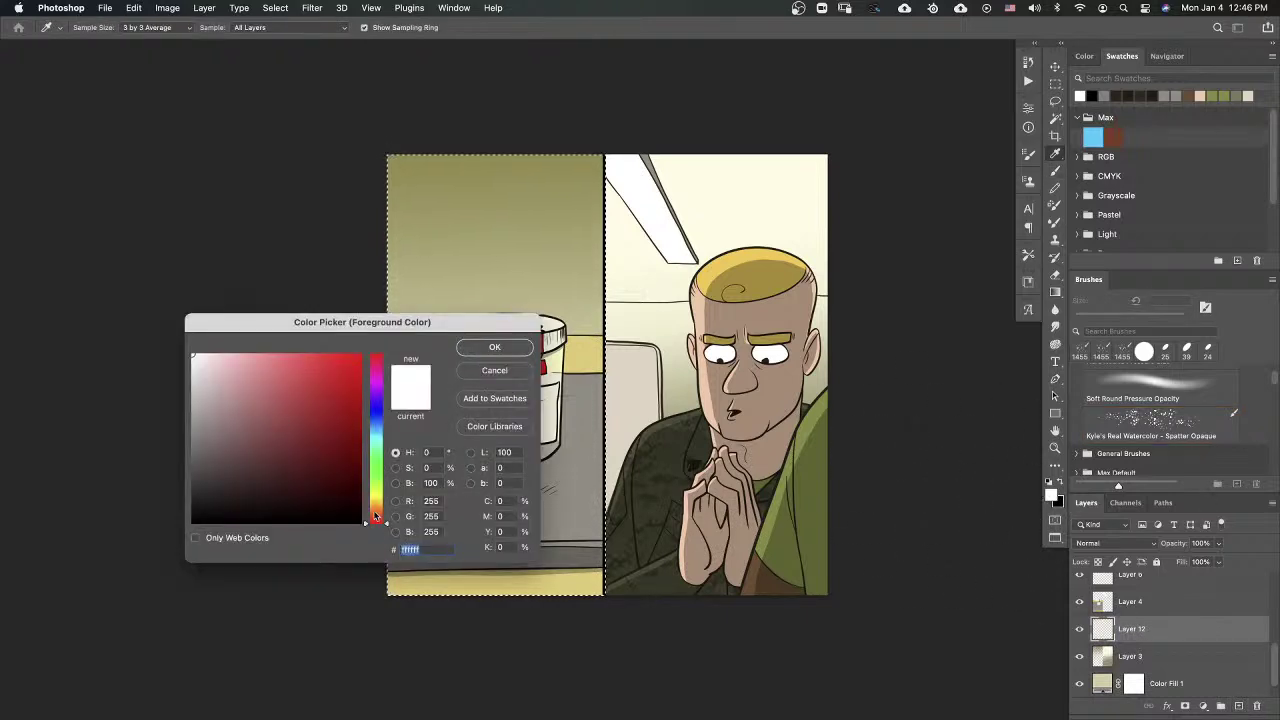
{"action": "left_click_drag", "start_coordinate": [376, 519], "coordinate": [376, 497]}
{"action": "left_click", "coordinate": [304, 373]}
{"action": "key", "text": "Return"}
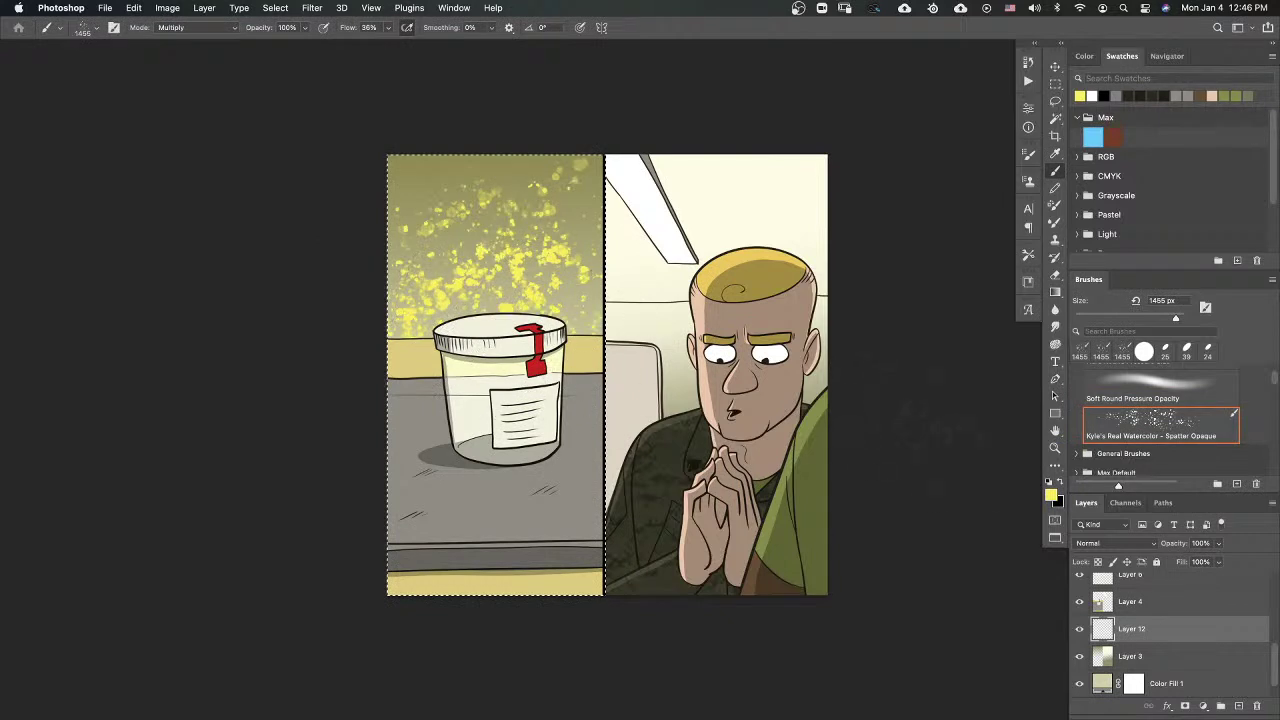
Step: Try Overlay blending on the yellow spatter layer, and set its blending mode to Darken
{"action": "left_click", "coordinate": [1130, 543]}
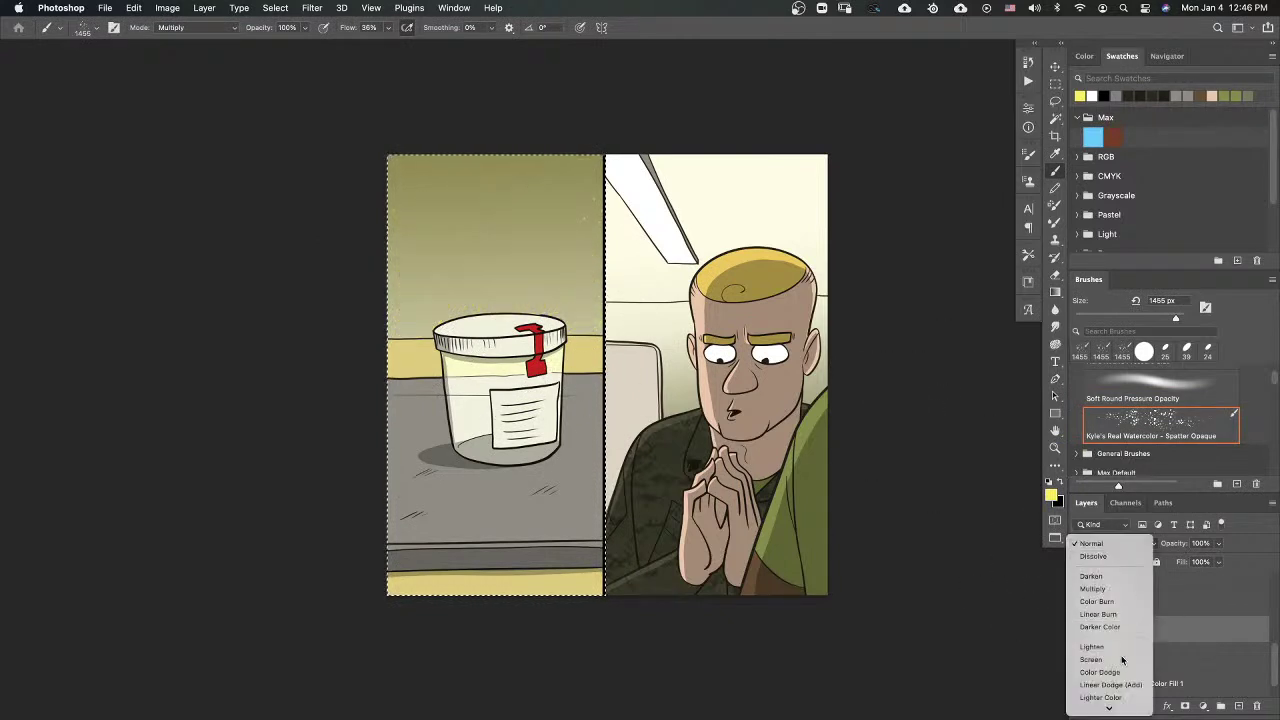
{"action": "left_click", "coordinate": [1120, 600]}
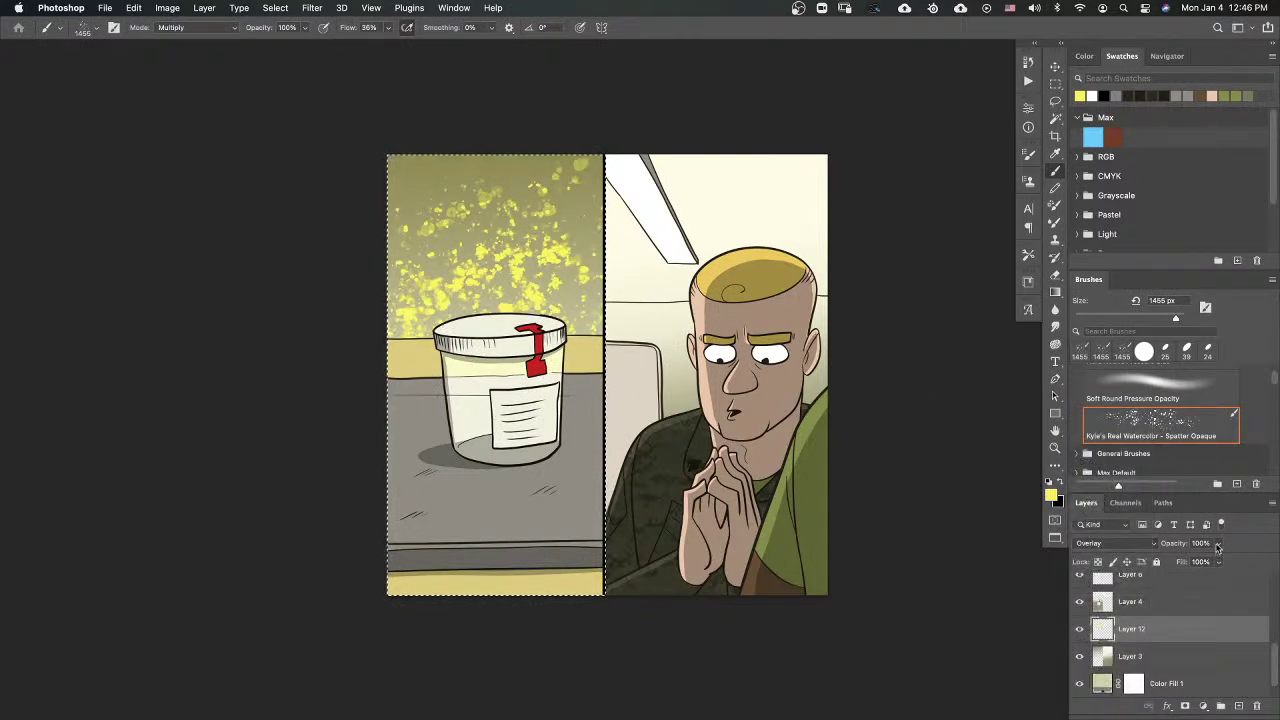
{"action": "left_click", "coordinate": [1148, 545]}
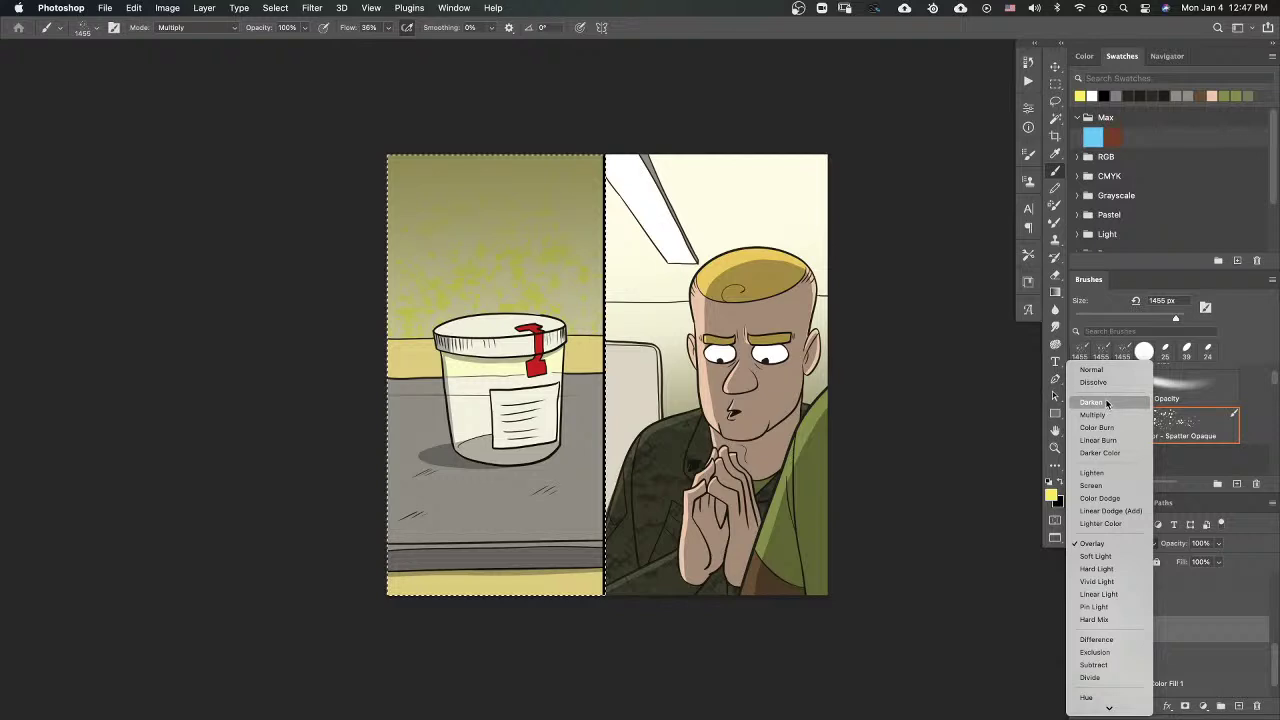
{"action": "left_click", "coordinate": [1106, 405]}
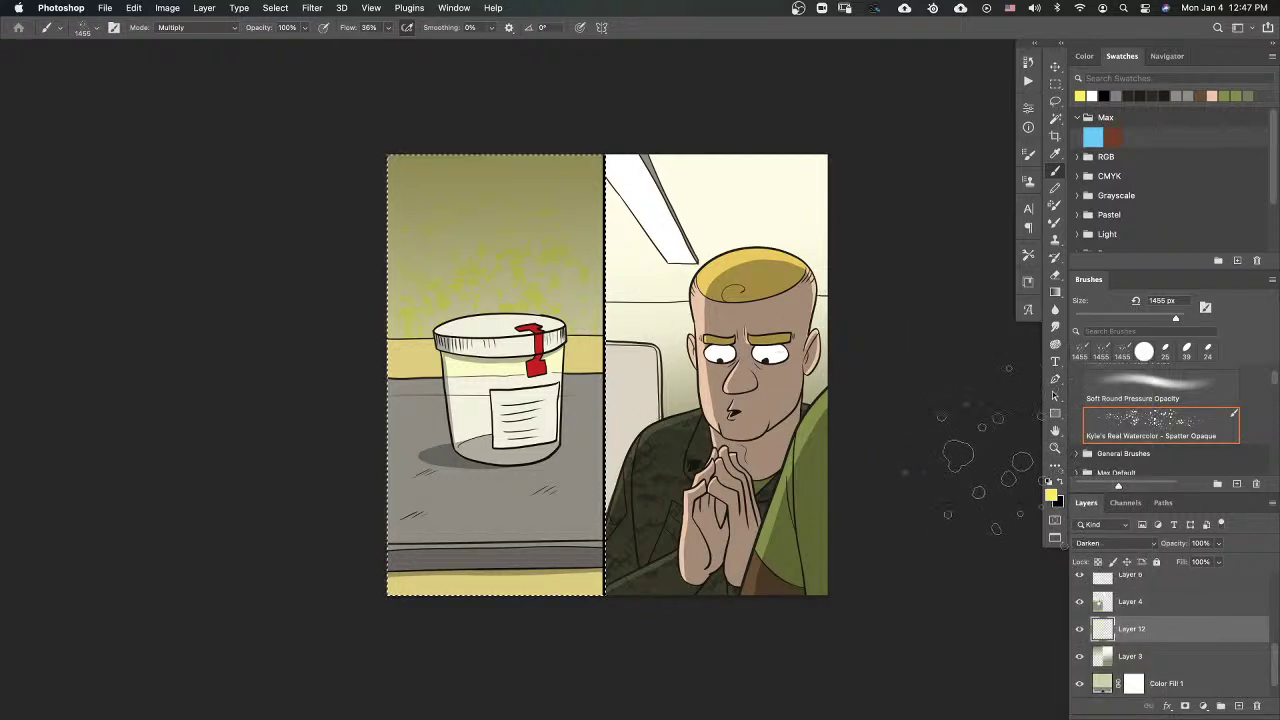
{"action": "key", "text": "z"}
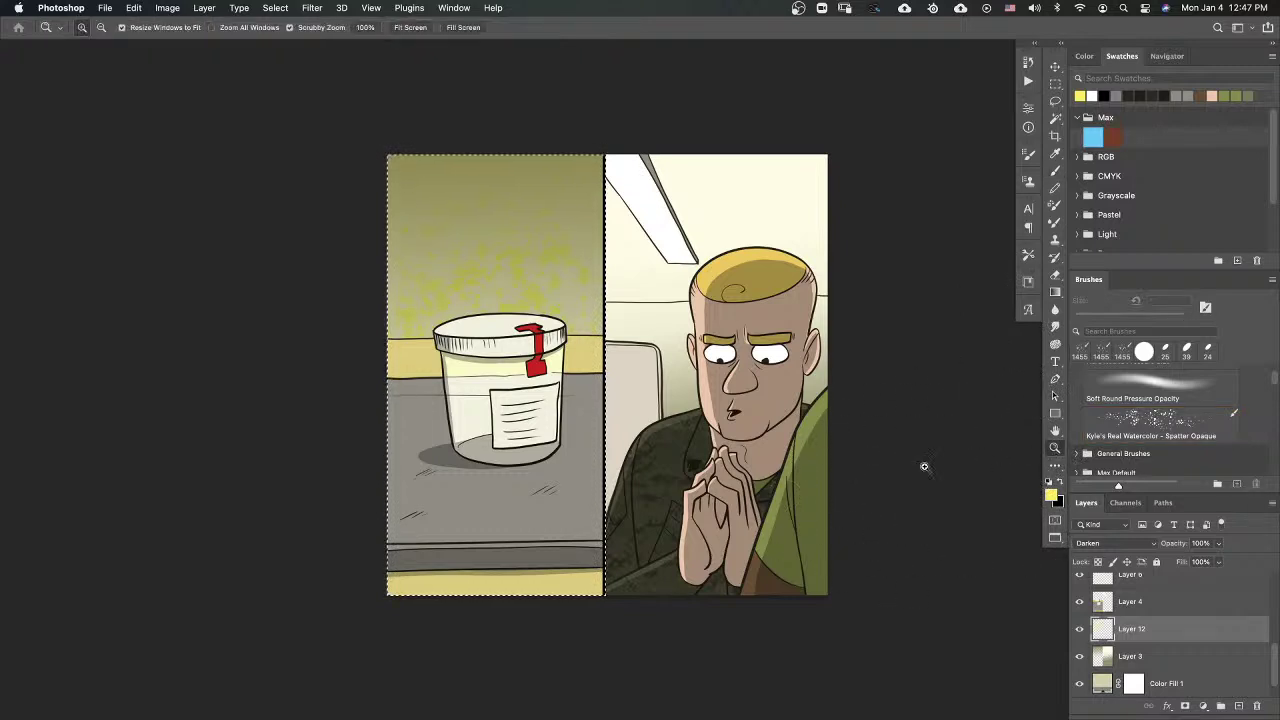
Step: Replace the current selection with a rectangular marquee around the soldier panel
{"action": "left_click_drag", "start_coordinate": [712, 459], "coordinate": [566, 472]}
{"action": "left_click_drag", "start_coordinate": [655, 444], "coordinate": [677, 461]}
{"action": "key", "text": "m"}
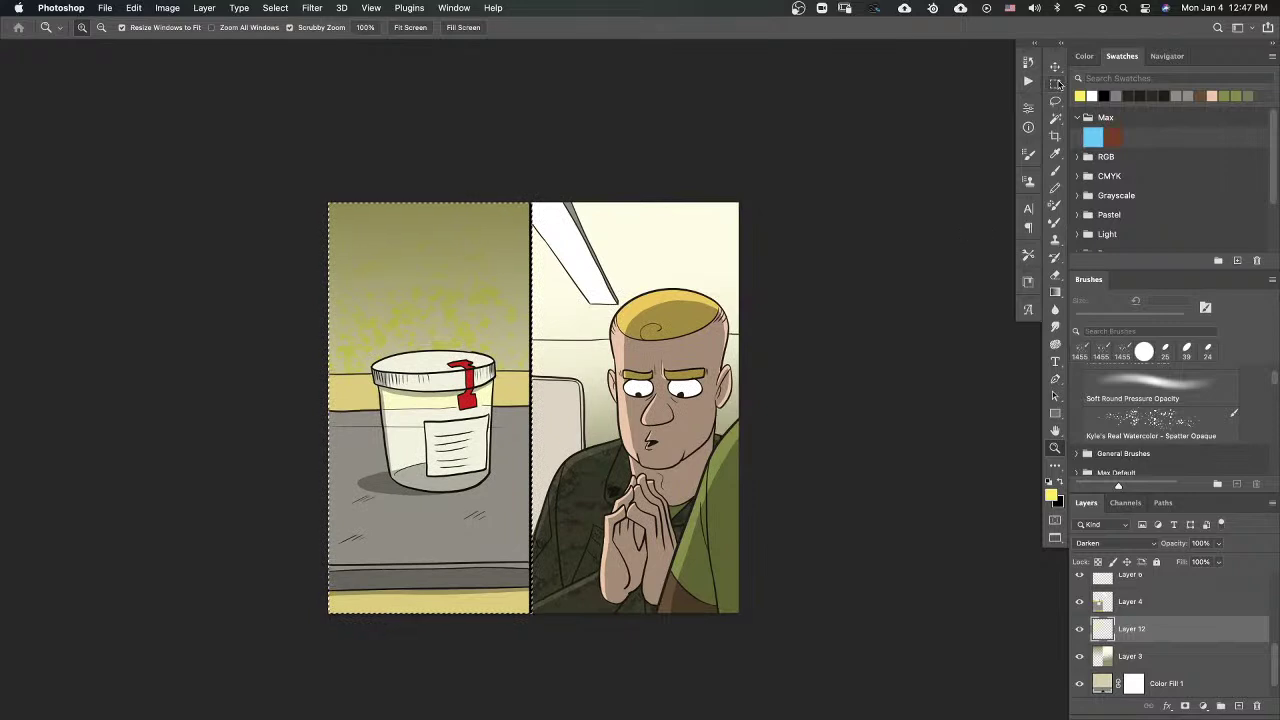
{"action": "left_click", "coordinate": [828, 306]}
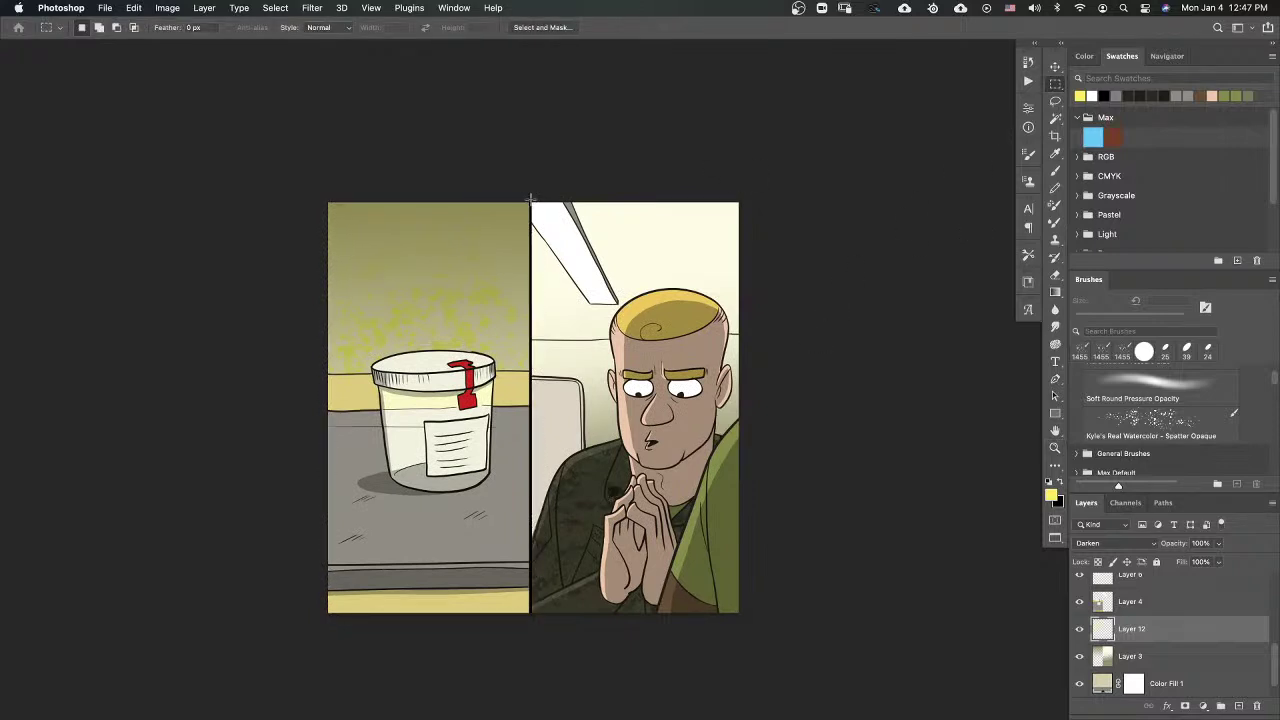
{"action": "left_click_drag", "start_coordinate": [530, 198], "coordinate": [815, 665]}
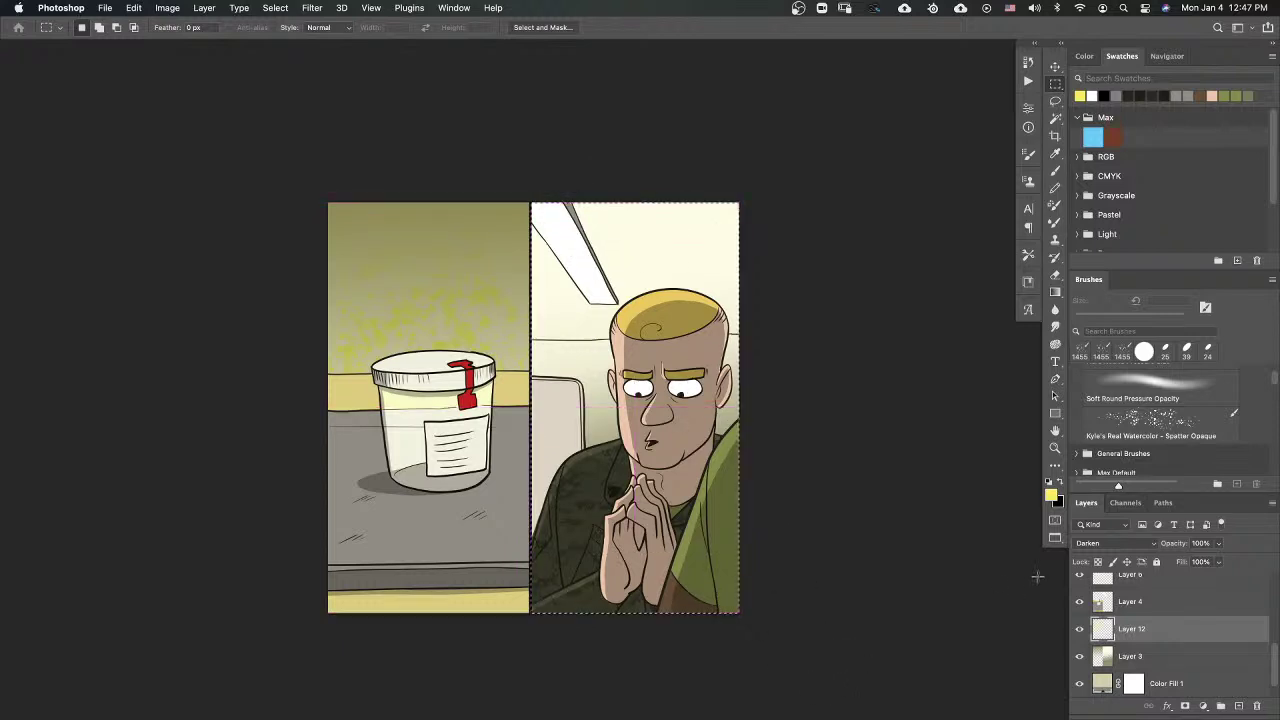
Step: Choose the Soft Round Pressure Opacity brush at 409 px and set the foreground color to white
{"action": "left_click", "coordinate": [1178, 388]}
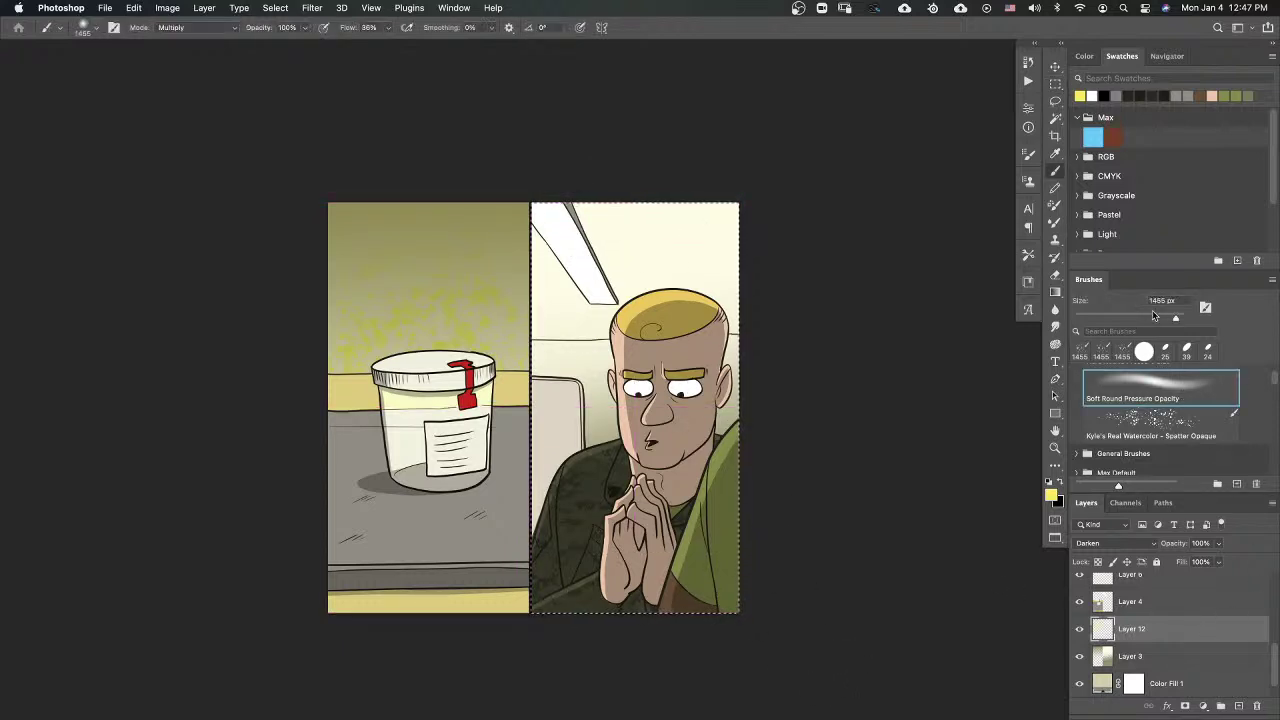
{"action": "mouse_move", "coordinate": [1168, 320]}
{"action": "left_mouse_down"}
{"action": "mouse_move", "coordinate": [1101, 325]}
{"action": "mouse_move", "coordinate": [1168, 320]}
{"action": "left_mouse_up"}
{"action": "left_click", "coordinate": [1049, 483]}
{"action": "left_click", "coordinate": [1061, 485]}
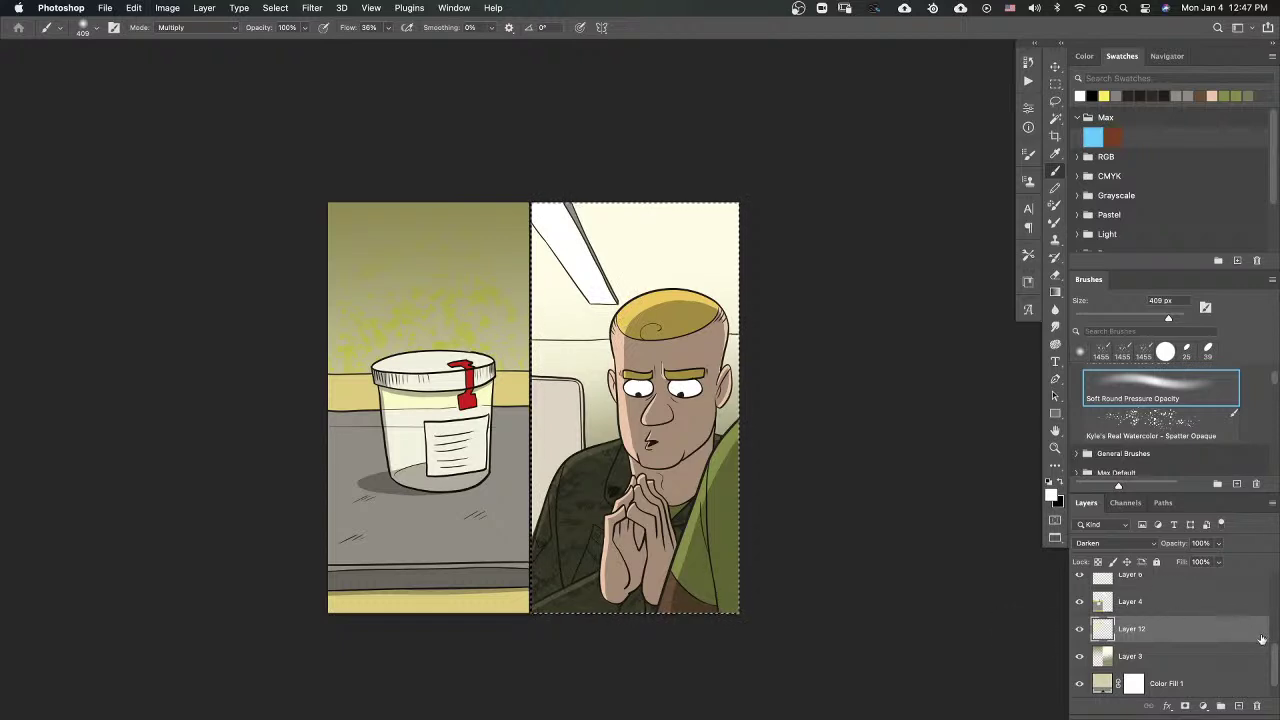
Step: Add a layer above Layer 11, brush a soft white glow over the ceiling light's lower end and the soldier's hair, and deselect
{"action": "left_click_drag", "start_coordinate": [1274, 655], "coordinate": [1274, 585]}
{"action": "left_click", "coordinate": [1145, 597]}
{"action": "left_click", "coordinate": [1162, 614]}
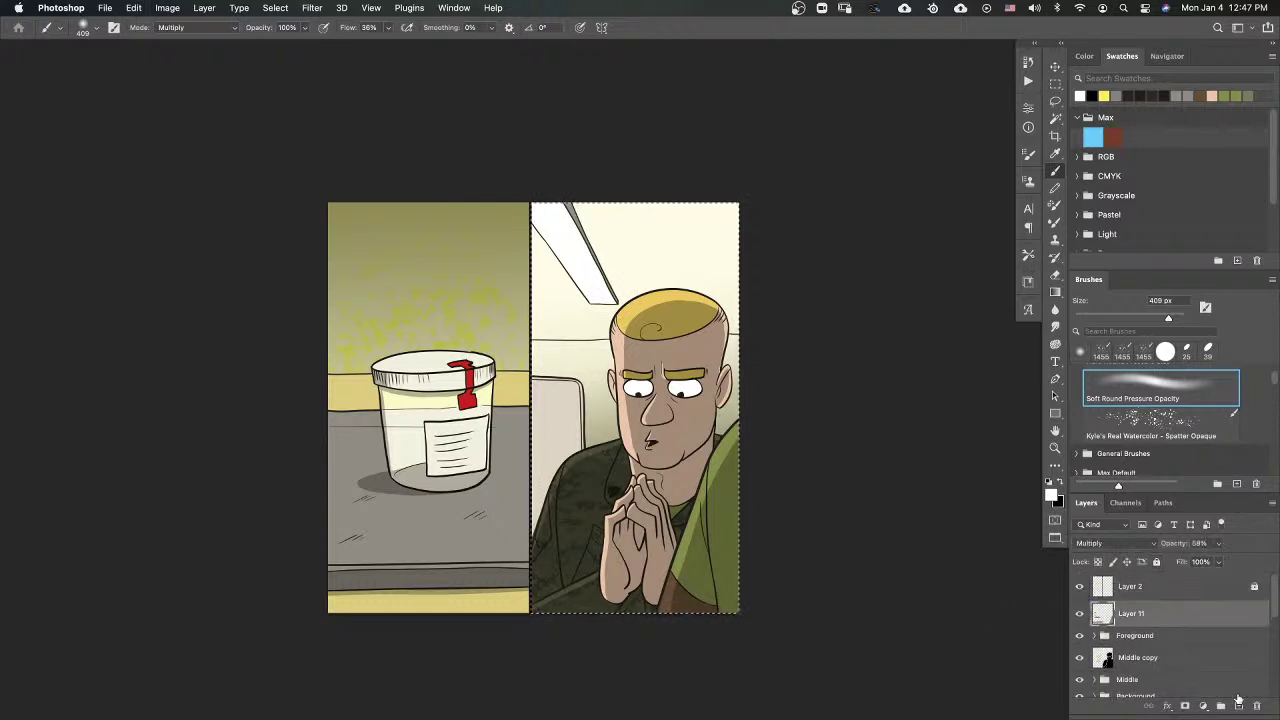
{"action": "left_click", "coordinate": [1239, 705]}
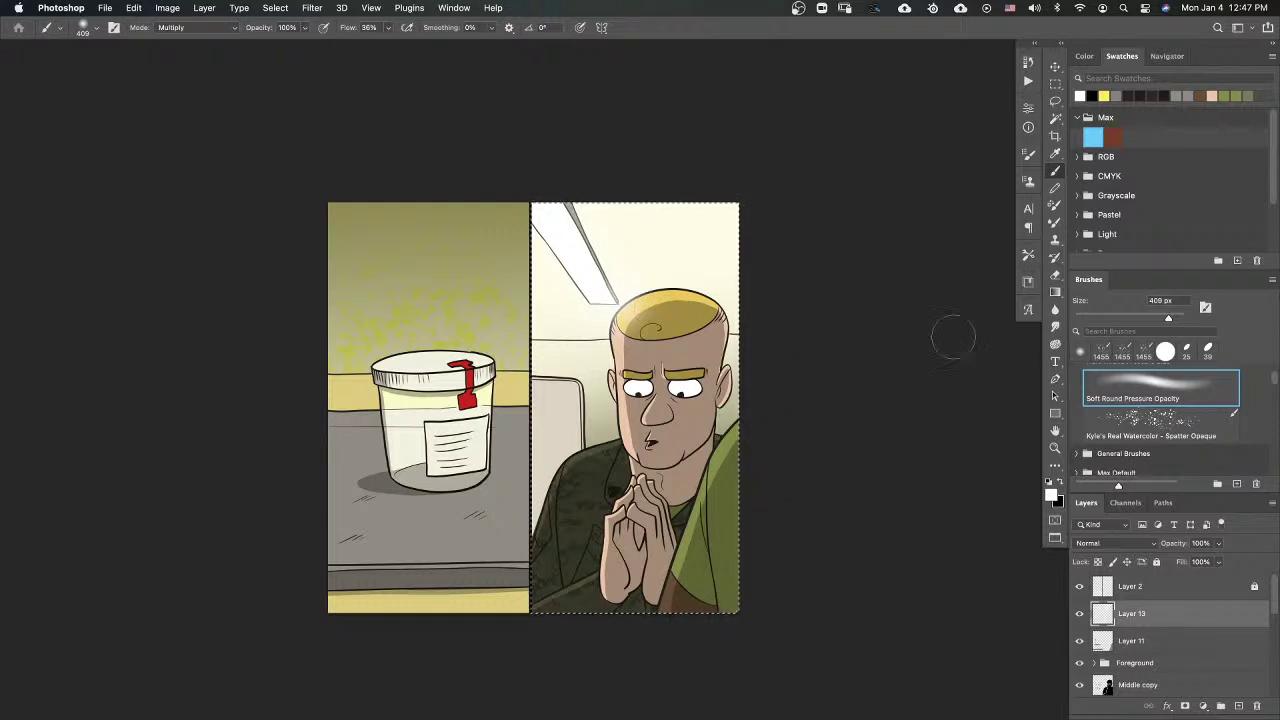
{"action": "key", "text": "m"}
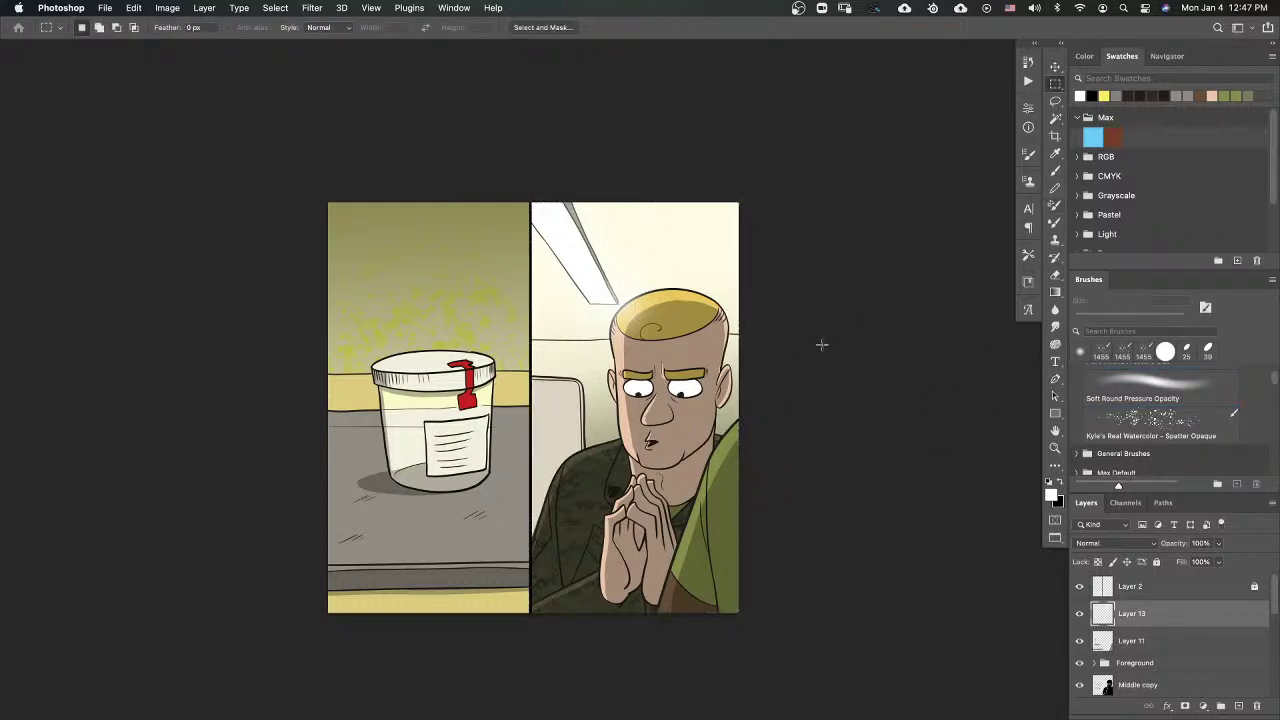
{"action": "key", "text": "super+minus"}
{"action": "key", "text": "super+plus"}
{"action": "key", "text": "super+minus"}
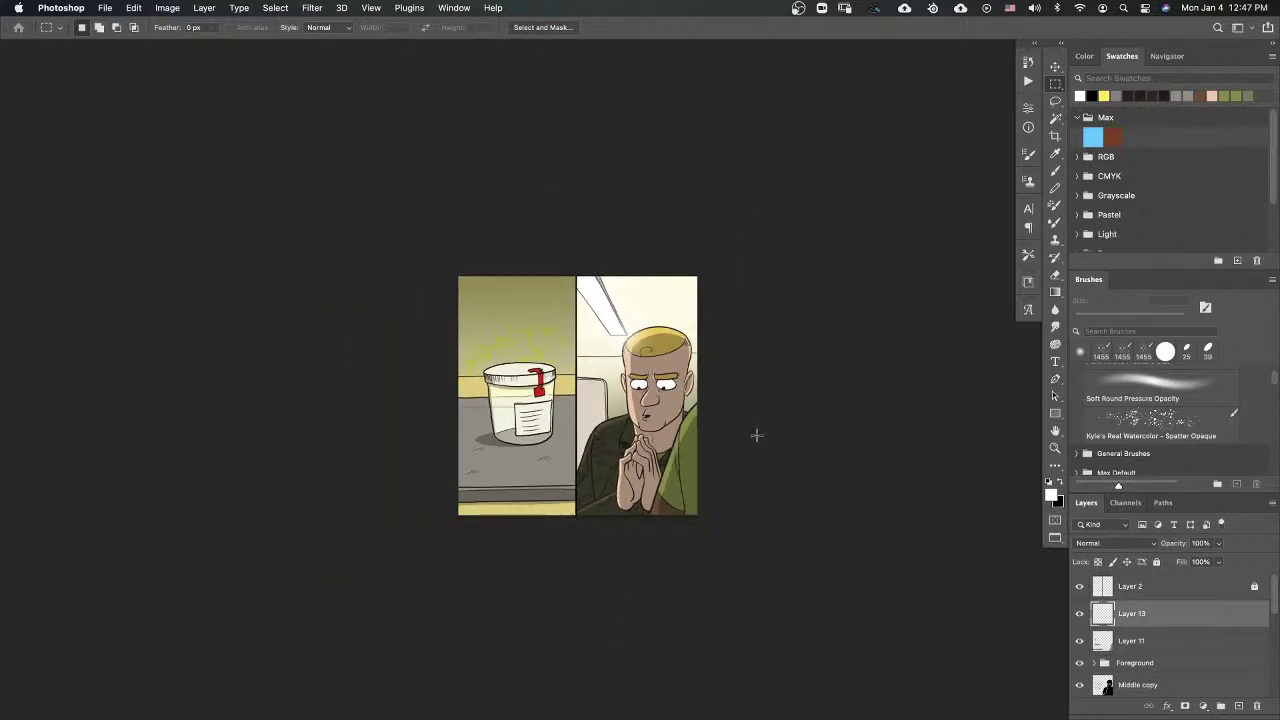
{"action": "key", "text": "super+plus"}
{"action": "scroll", "coordinate": [753, 437], "scroll_direction": "down", "scroll_amount": 1}
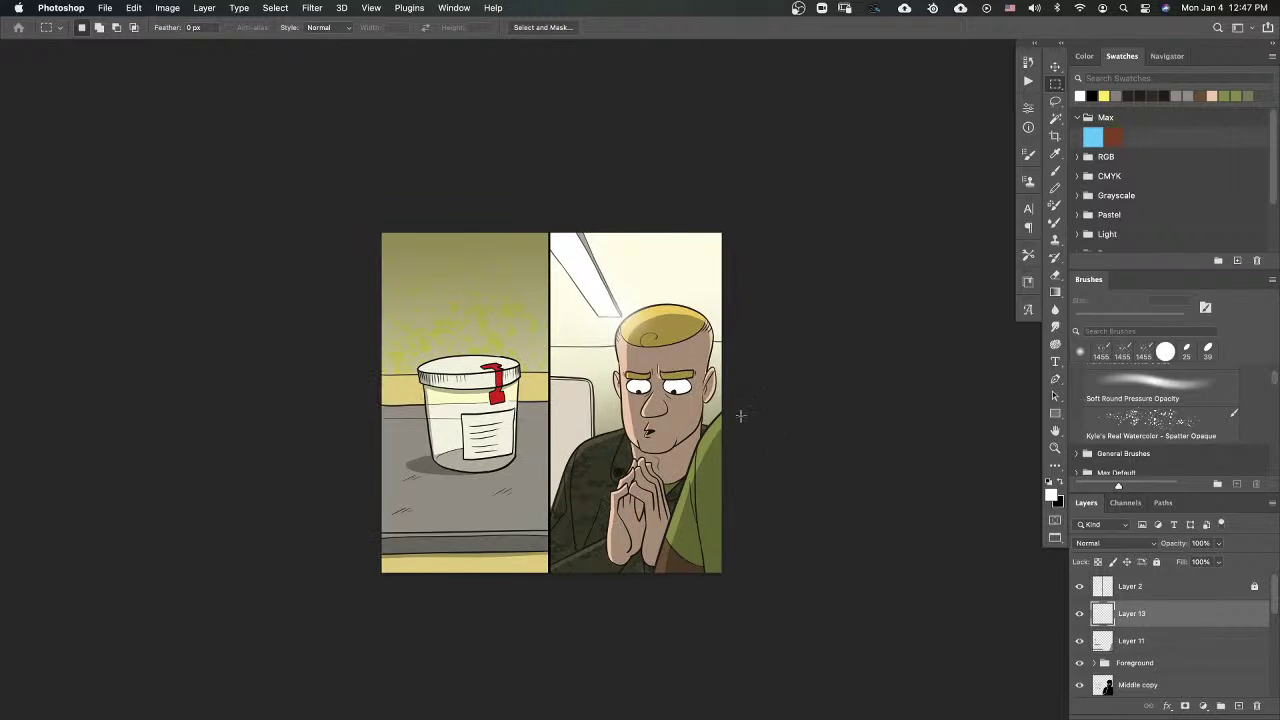
{"action": "left_click_drag", "start_coordinate": [768, 427], "coordinate": [782, 437]}
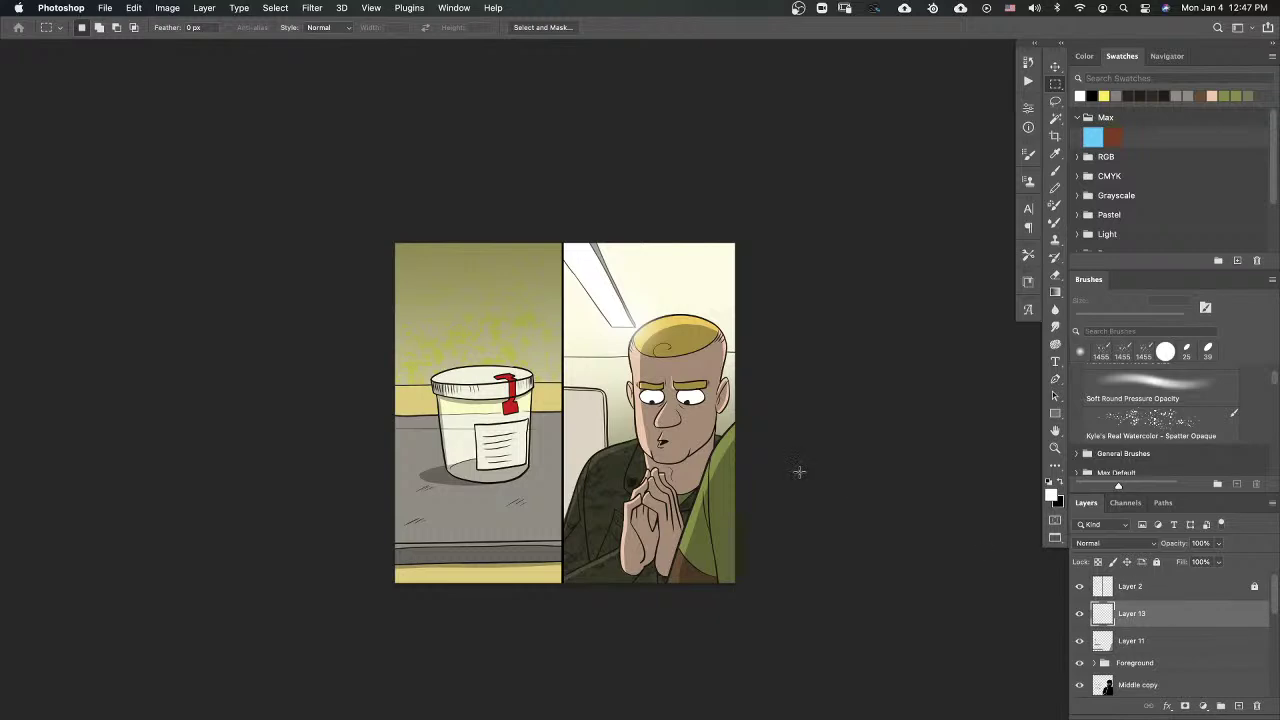
Step: Add a new layer above the white glow layer and reset the foreground and background colors to black and white
{"action": "left_click", "coordinate": [1238, 706]}
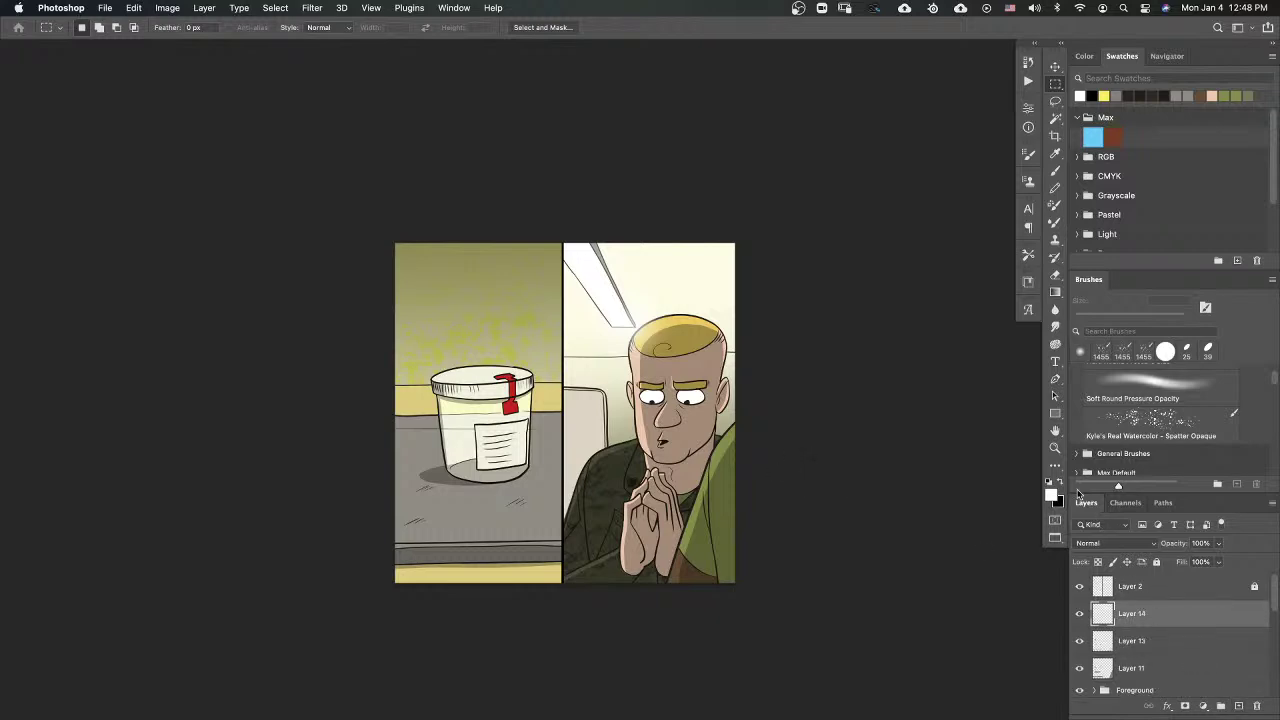
{"action": "left_click", "coordinate": [1049, 484]}
{"action": "left_click", "coordinate": [1051, 494]}
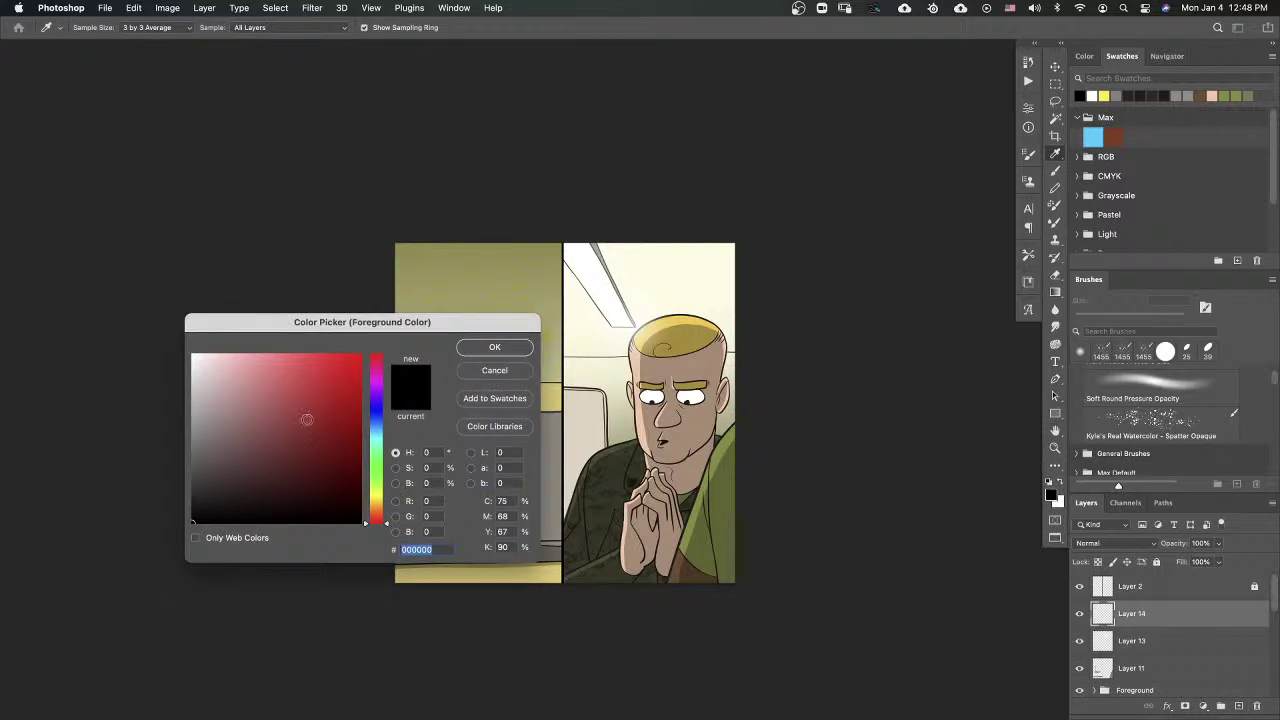
{"action": "left_click_drag", "start_coordinate": [379, 517], "coordinate": [380, 497]}
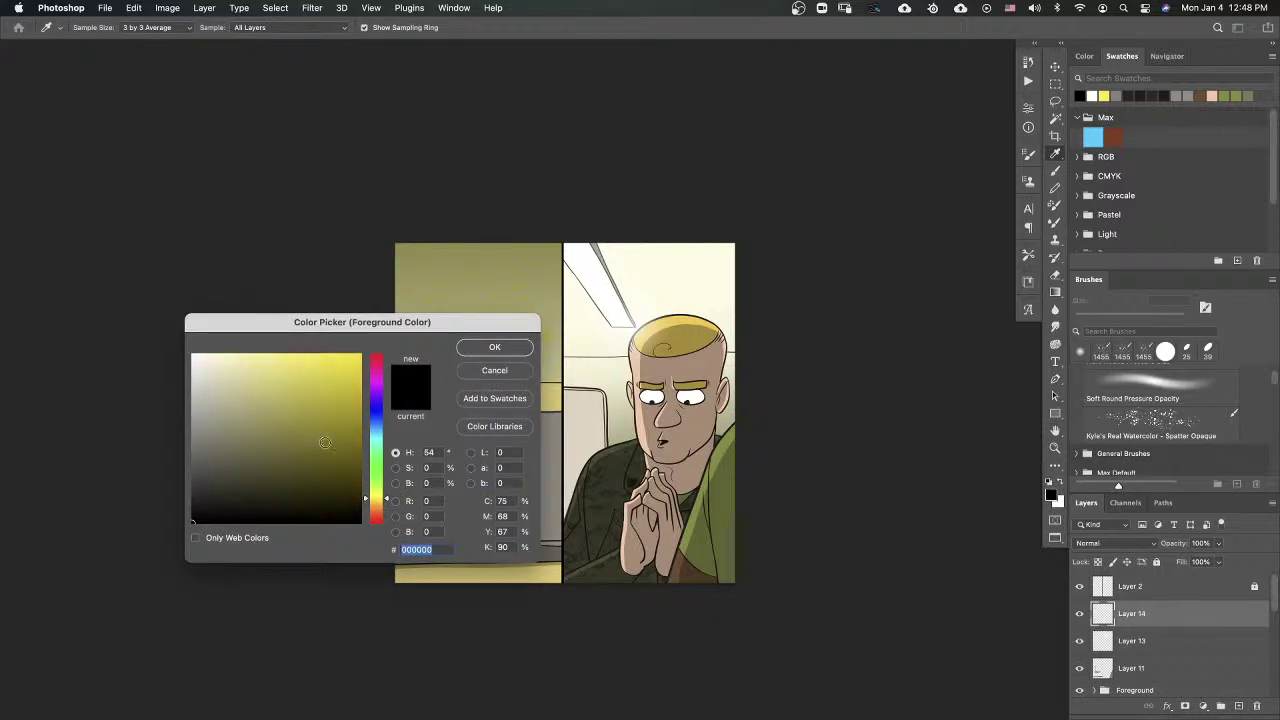
{"action": "left_click", "coordinate": [480, 375]}
{"action": "key", "text": "m"}
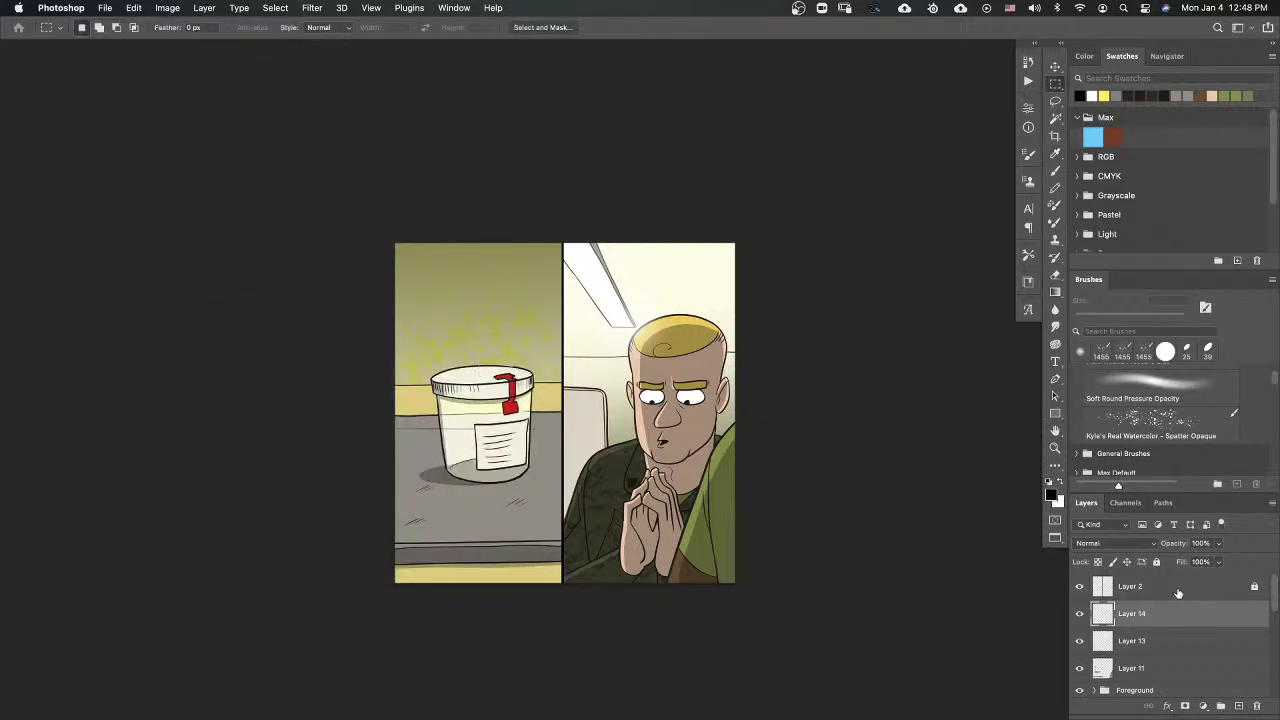
Step: Set the new layer's blending mode to Color and choose the foreground-to-background preset for the Gradient tool
{"action": "left_click", "coordinate": [1140, 547]}
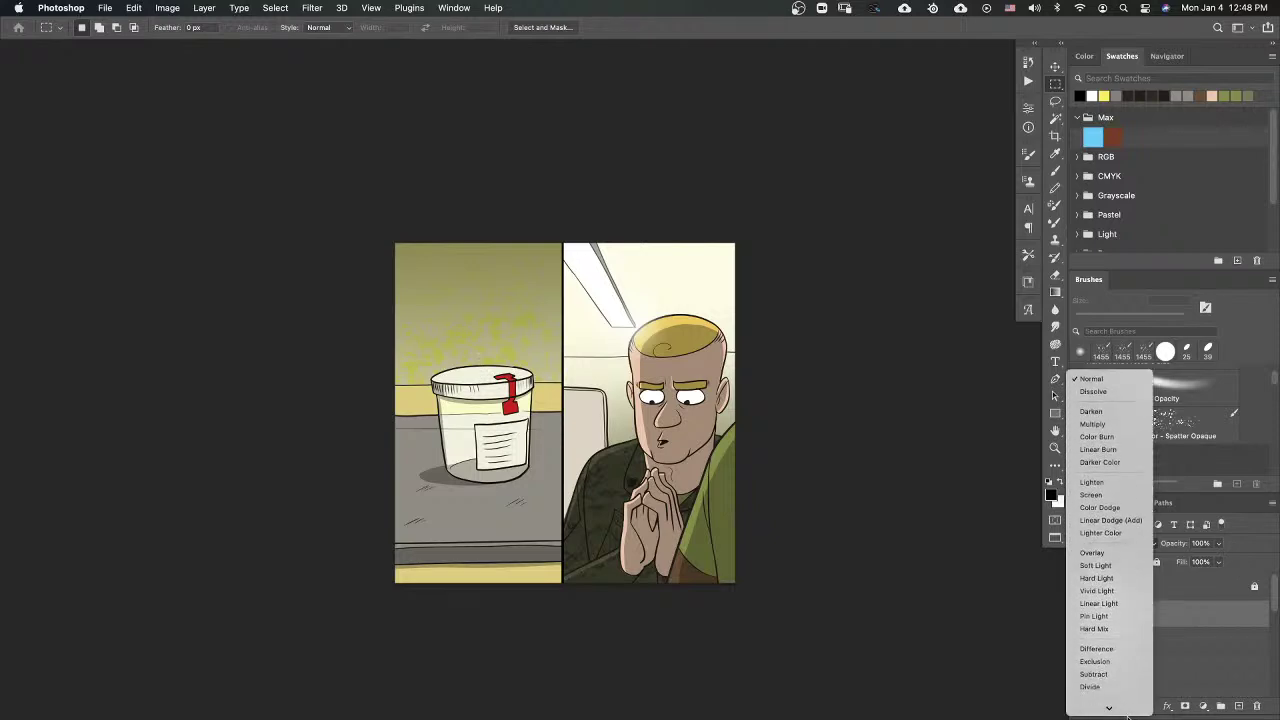
{"action": "left_click", "coordinate": [1090, 693]}
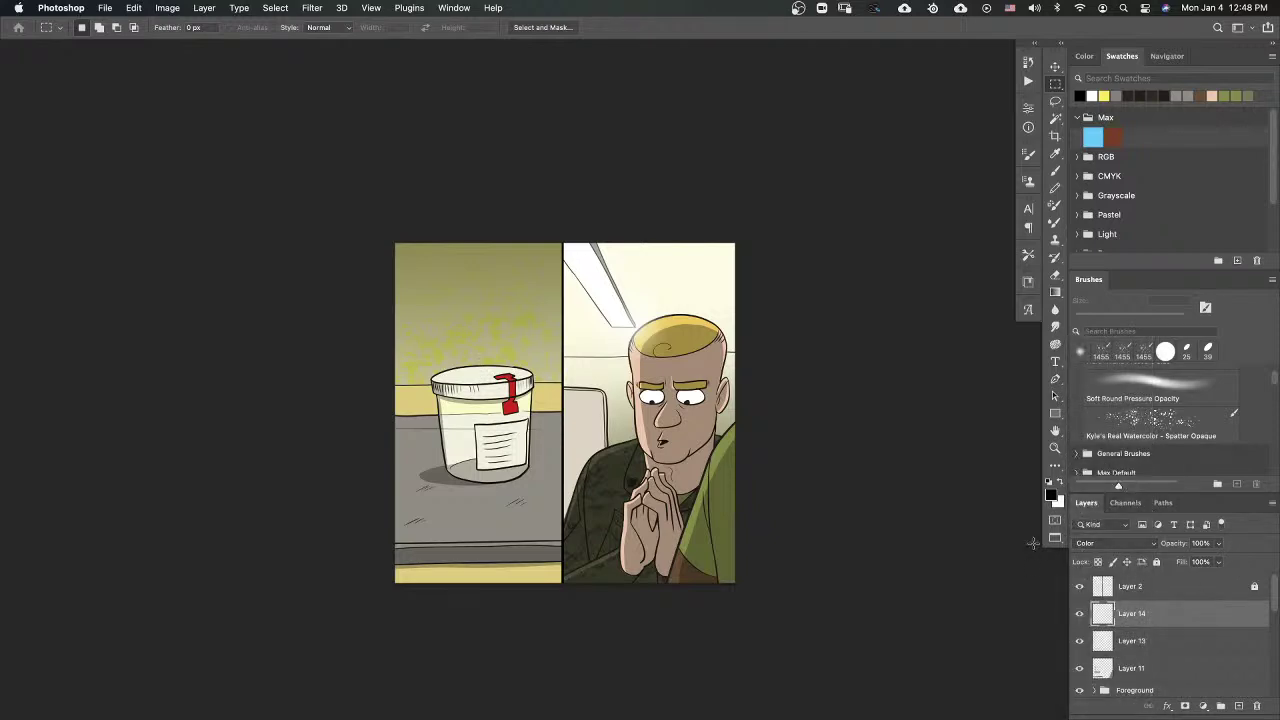
{"action": "left_click", "coordinate": [1054, 293]}
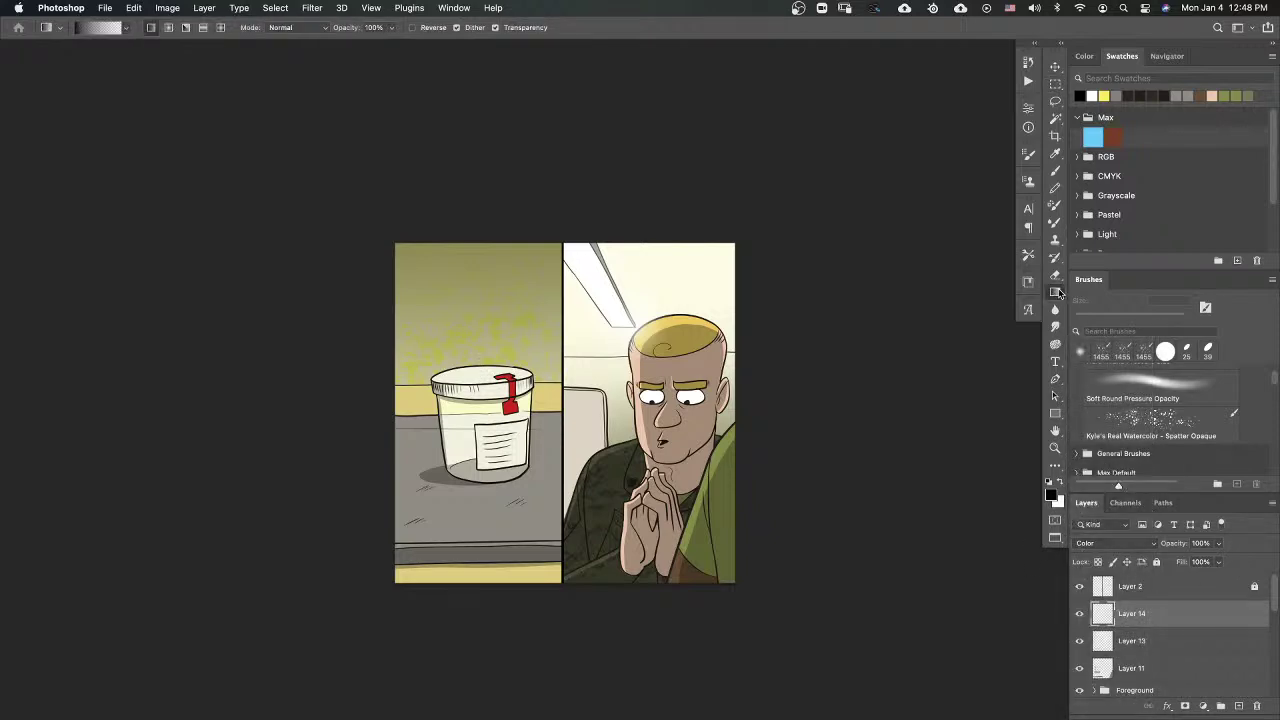
{"action": "left_click", "coordinate": [125, 27]}
{"action": "left_click", "coordinate": [44, 74]}
Step: Set the foreground color to pure red (ff0000) and the background color to violet (8400ff)
{"action": "left_click", "coordinate": [1049, 494]}
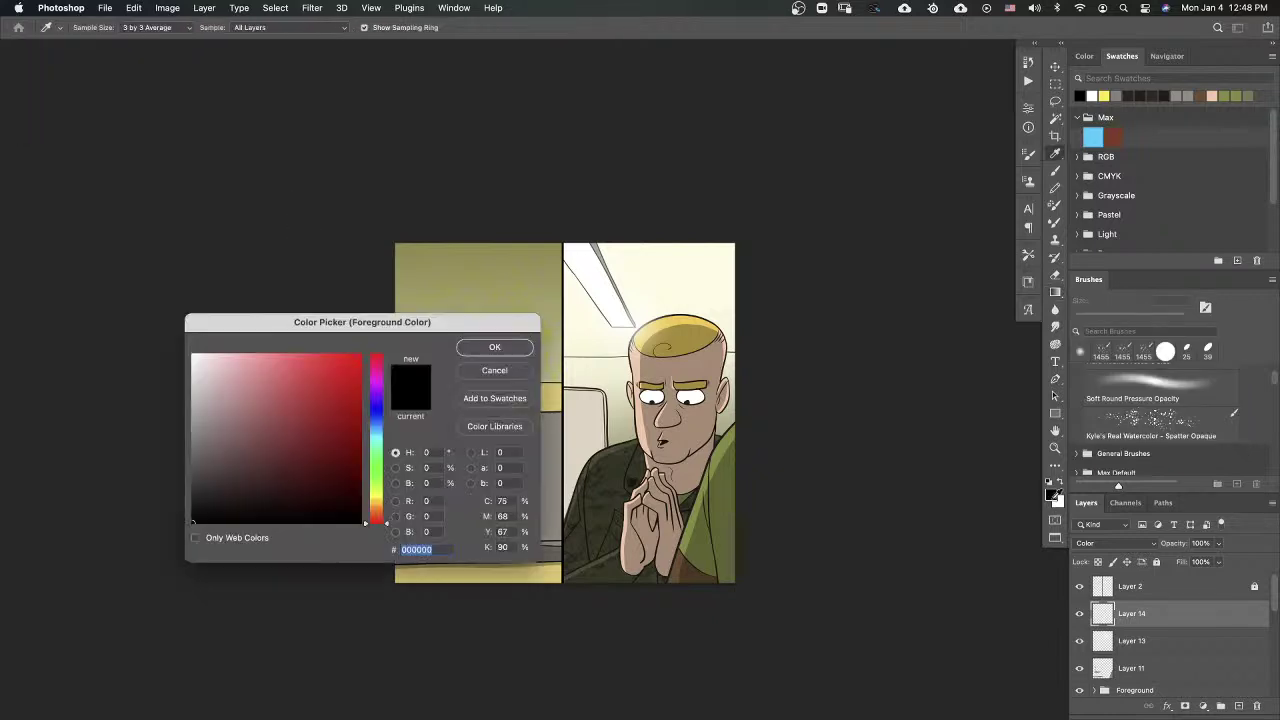
{"action": "left_click_drag", "start_coordinate": [343, 373], "coordinate": [372, 350]}
{"action": "left_click", "coordinate": [495, 348]}
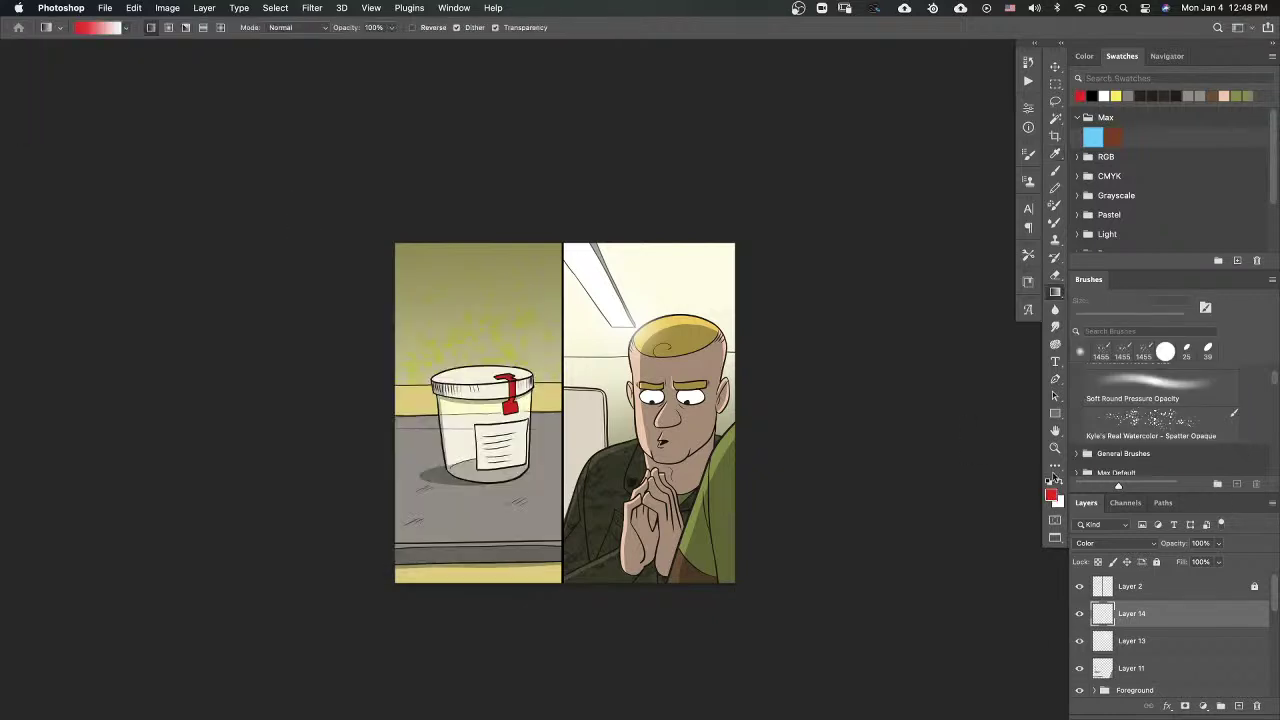
{"action": "left_click", "coordinate": [1058, 503]}
{"action": "left_click_drag", "start_coordinate": [383, 505], "coordinate": [381, 398]}
{"action": "left_click", "coordinate": [320, 388]}
{"action": "left_click", "coordinate": [494, 347]}
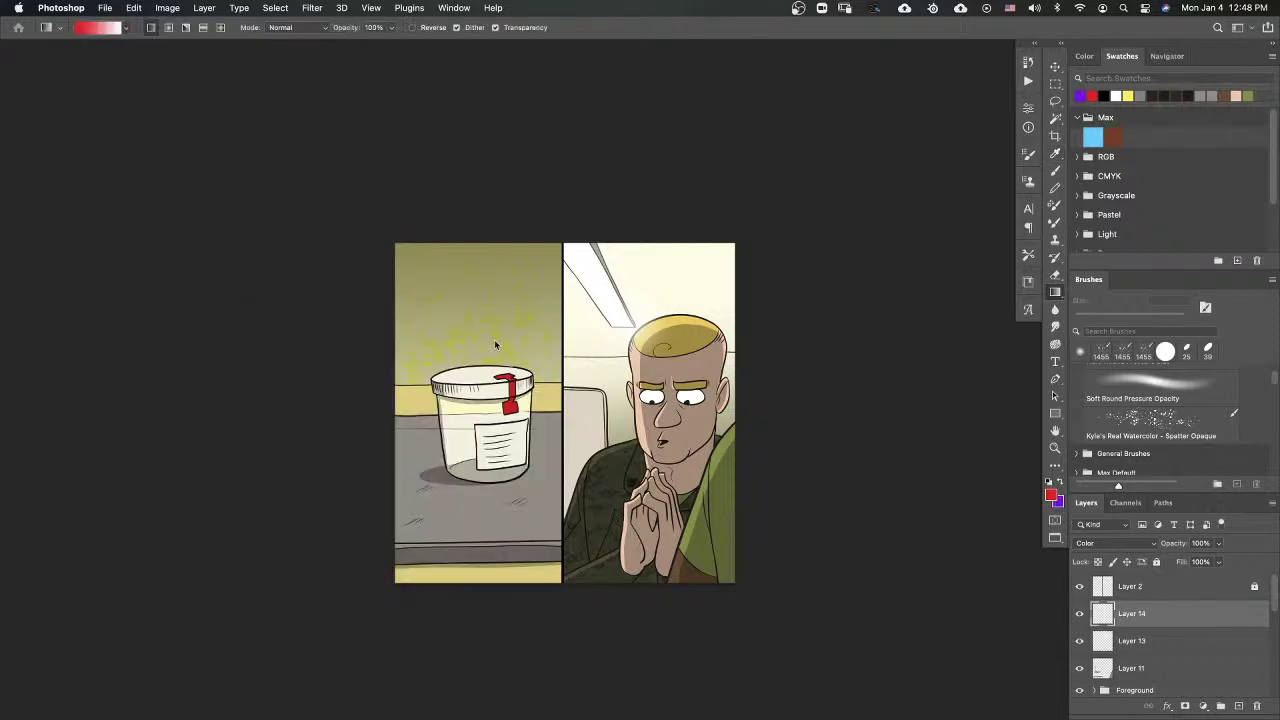
Step: Fill the Color layer with a red-to-violet gradient from the top to the bottom of the comic and lower its opacity to 15%
{"action": "left_click_drag", "start_coordinate": [597, 270], "coordinate": [559, 623]}
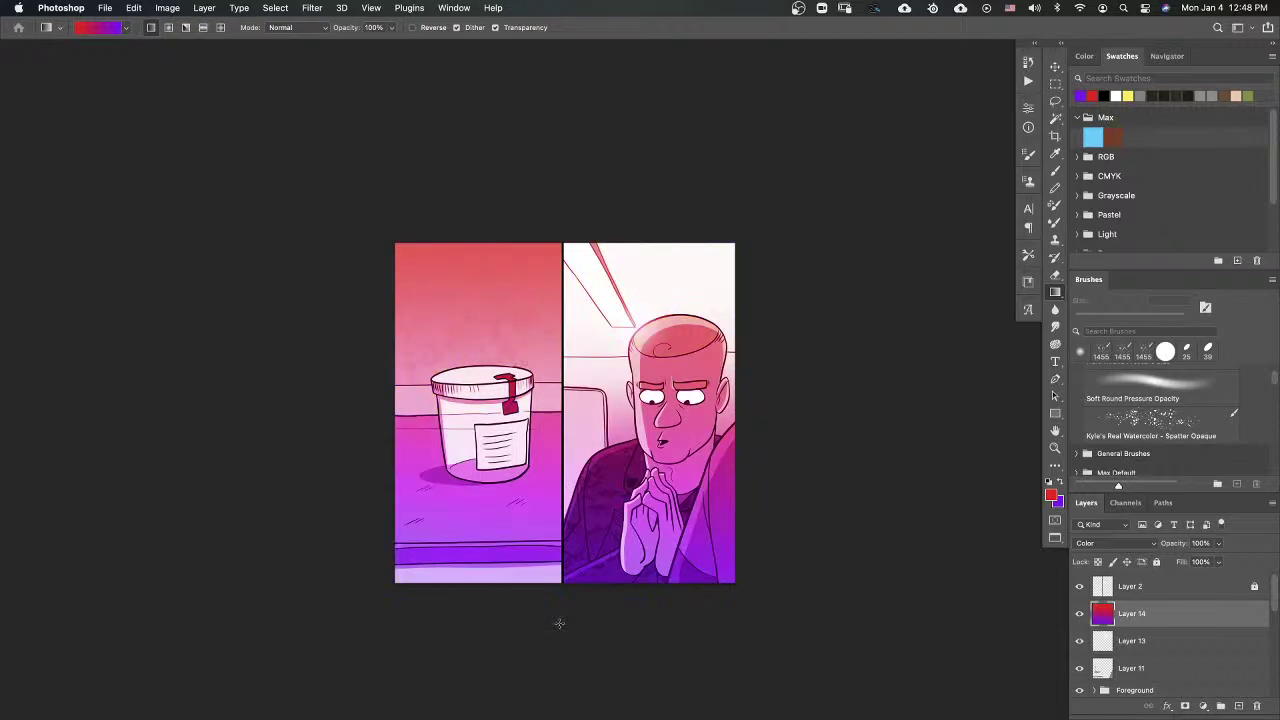
{"action": "left_click", "coordinate": [1218, 543]}
{"action": "left_click_drag", "start_coordinate": [1220, 560], "coordinate": [1165, 563]}
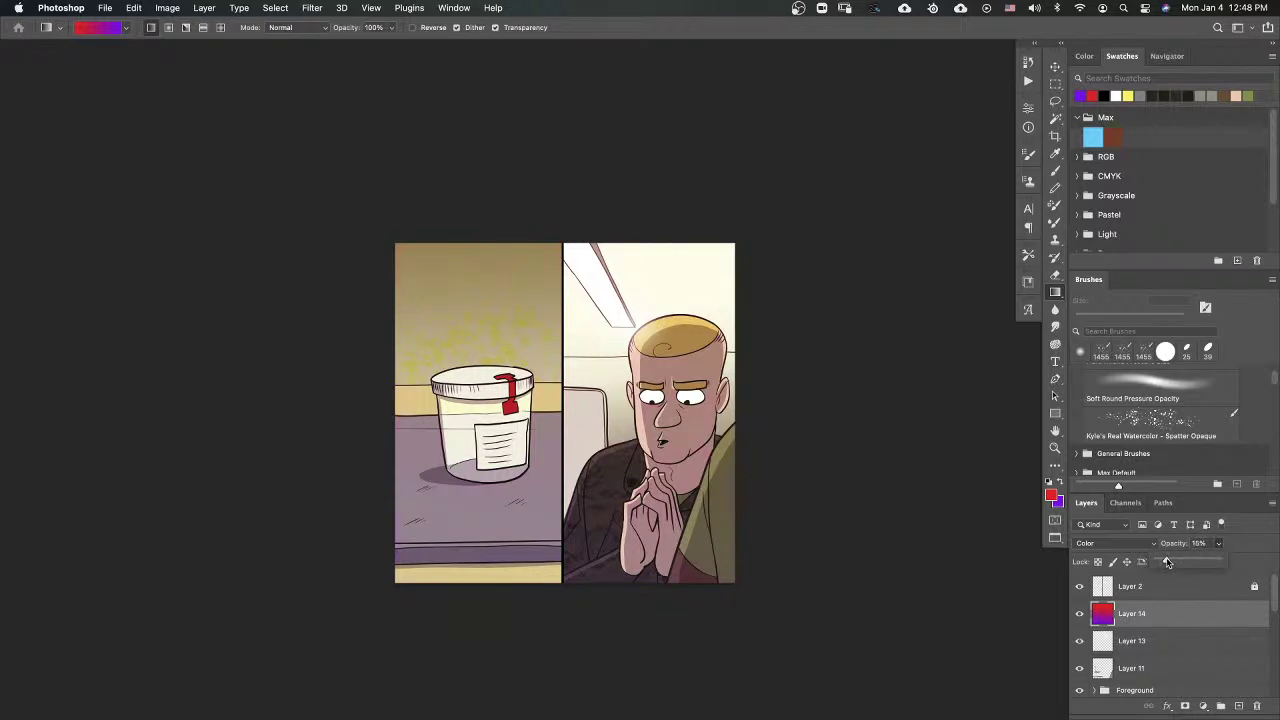
{"action": "left_click", "coordinate": [1158, 614]}
Step: Change the background color to yellow and redraw the layer's gradient from red at the top to yellow at the bottom
{"action": "left_click", "coordinate": [1055, 502]}
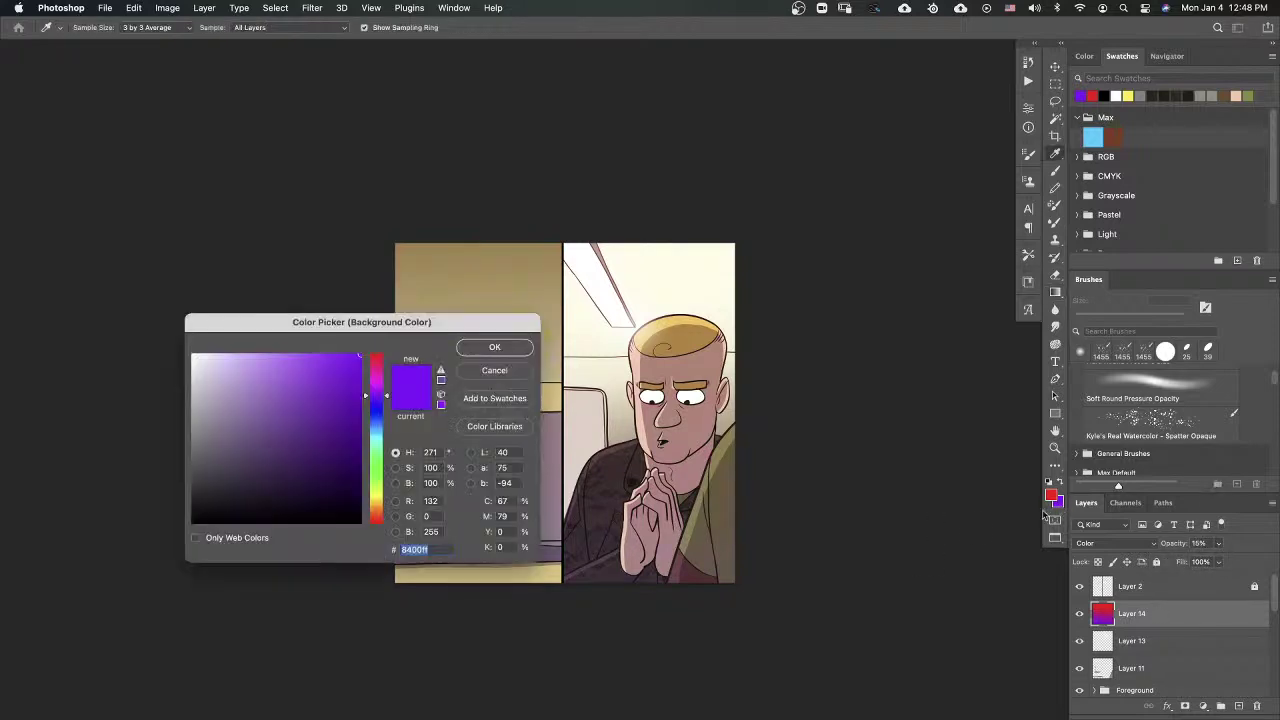
{"action": "left_click_drag", "start_coordinate": [381, 420], "coordinate": [392, 499]}
{"action": "left_click", "coordinate": [494, 347]}
{"action": "left_click_drag", "start_coordinate": [550, 548], "coordinate": [586, 198]}
{"action": "left_click_drag", "start_coordinate": [592, 272], "coordinate": [600, 593]}
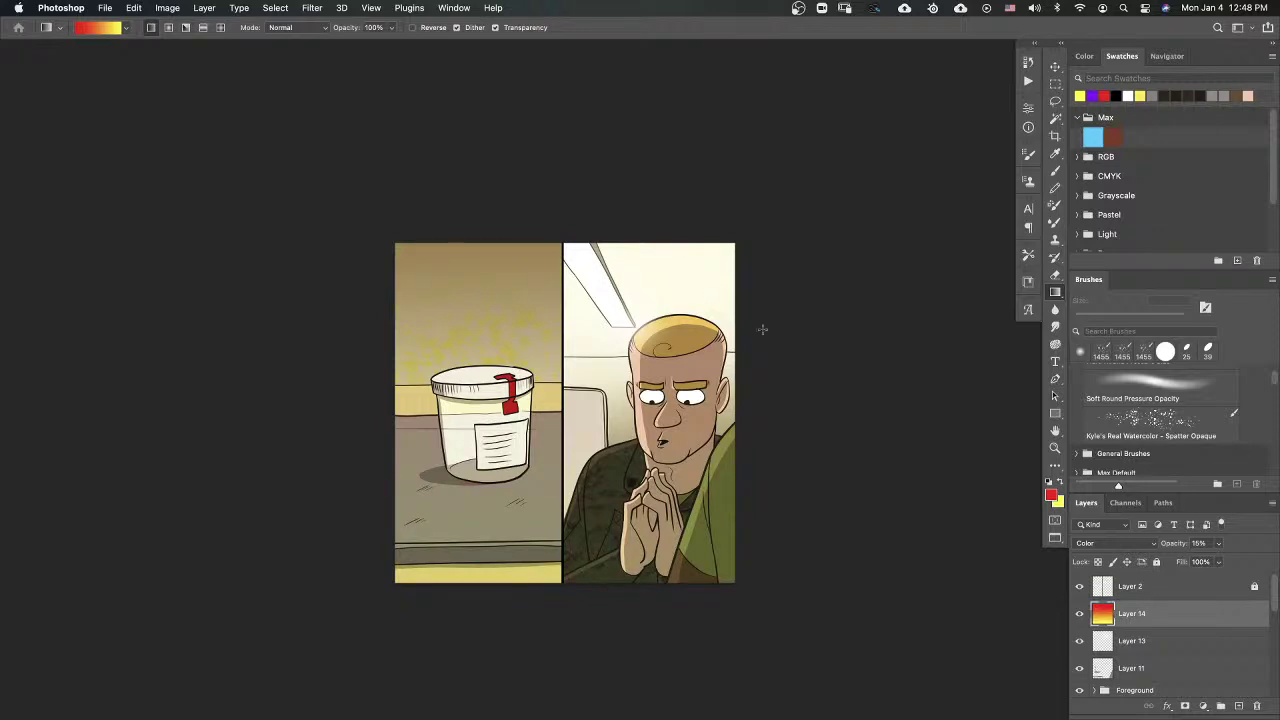
Step: Change the foreground color to purple and redraw the layer's gradient from purple at the top to yellow at the bottom
{"action": "left_click", "coordinate": [1051, 495]}
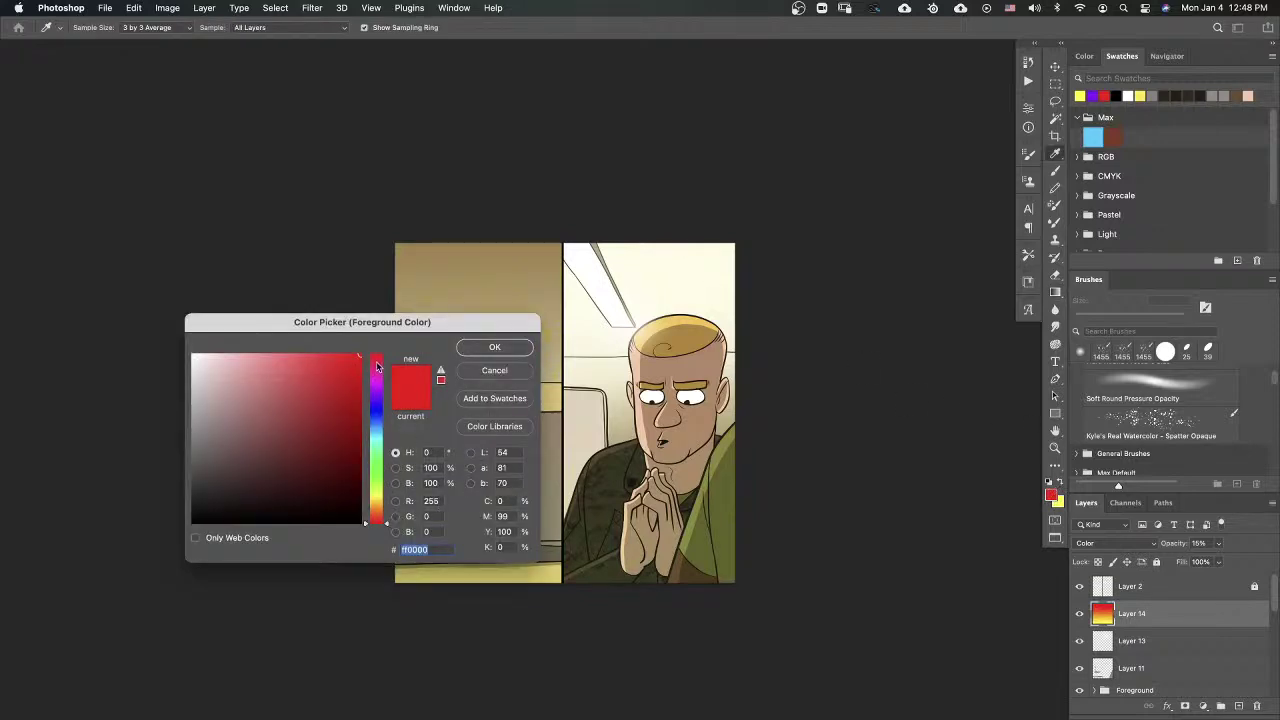
{"action": "left_click", "coordinate": [379, 389]}
{"action": "left_click", "coordinate": [494, 347]}
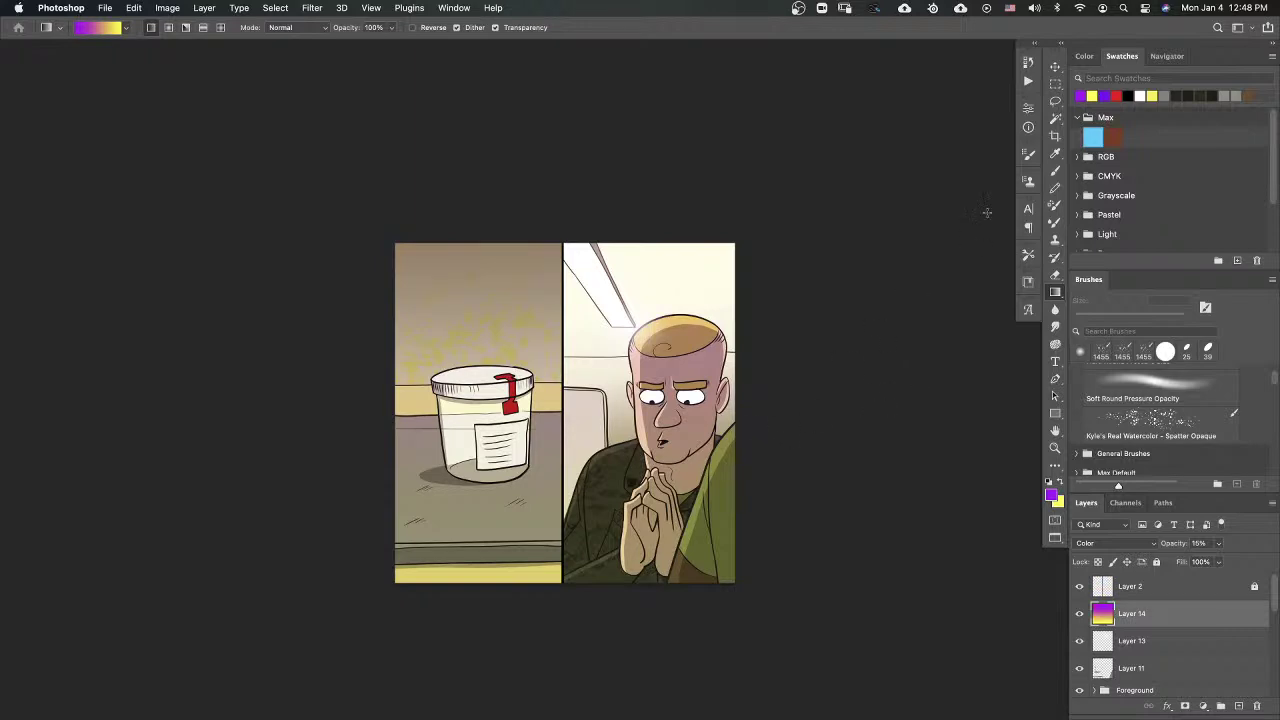
{"action": "left_click", "coordinate": [1055, 86]}
{"action": "scroll", "coordinate": [833, 495], "scroll_direction": "right", "scroll_amount": 2}
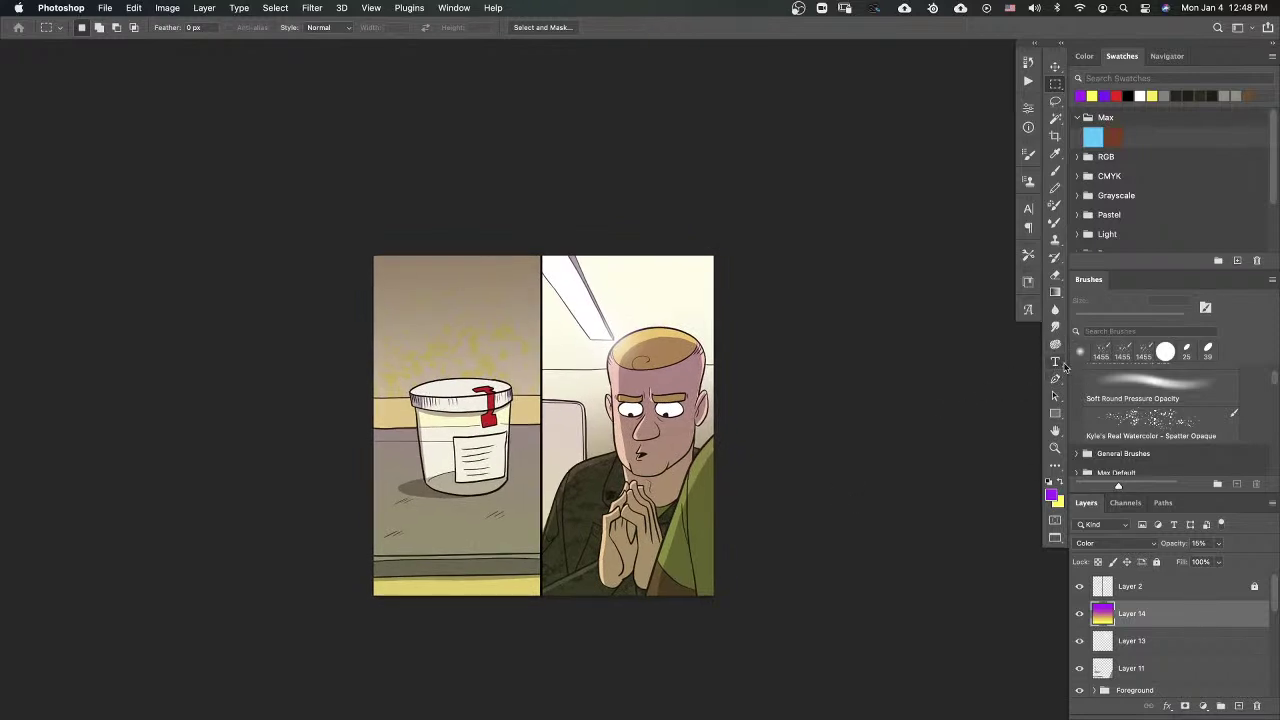
Step: Switch to the Horizontal Type tool and add a new layer above the locked Layer 2
{"action": "left_click", "coordinate": [1058, 364]}
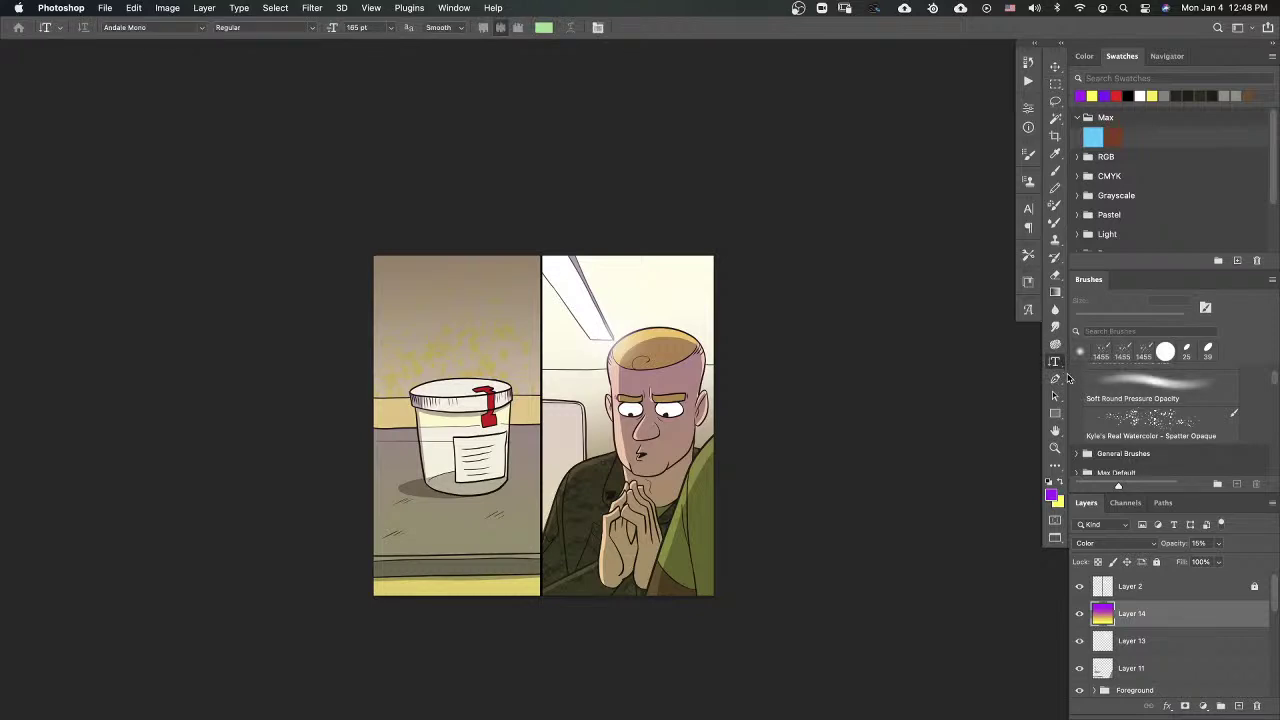
{"action": "right_click", "coordinate": [1055, 362]}
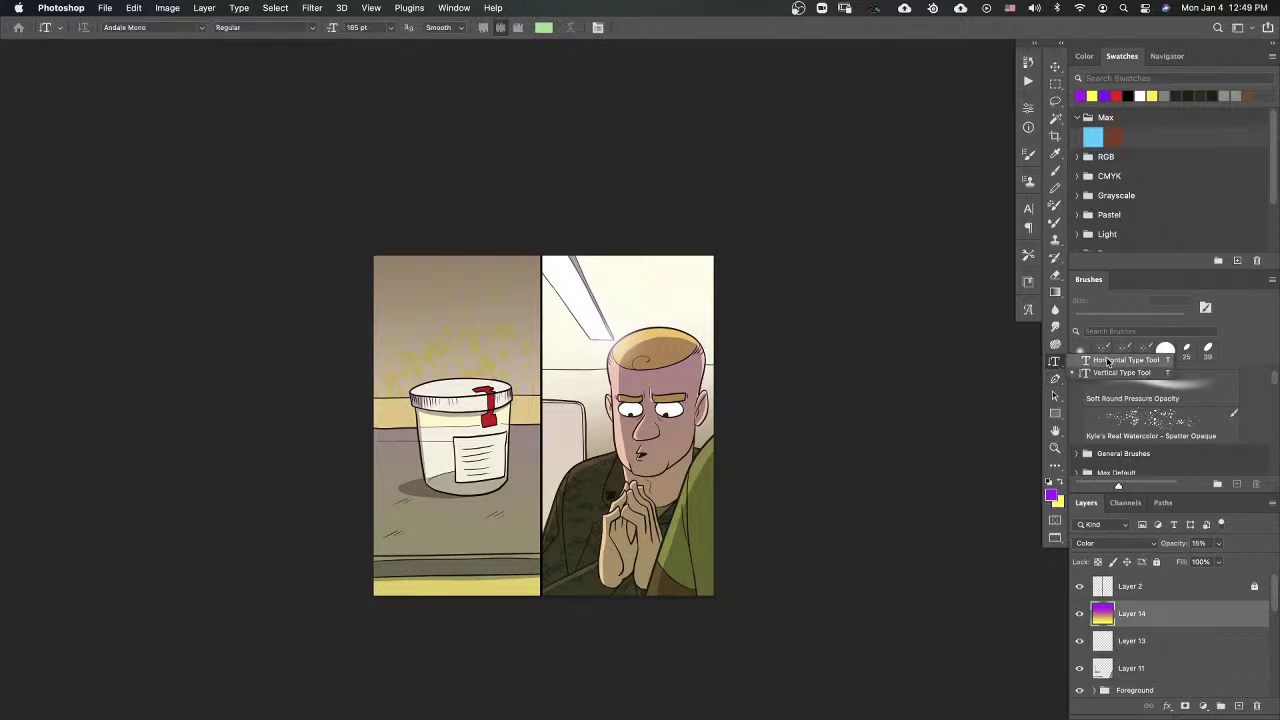
{"action": "left_click", "coordinate": [1107, 362]}
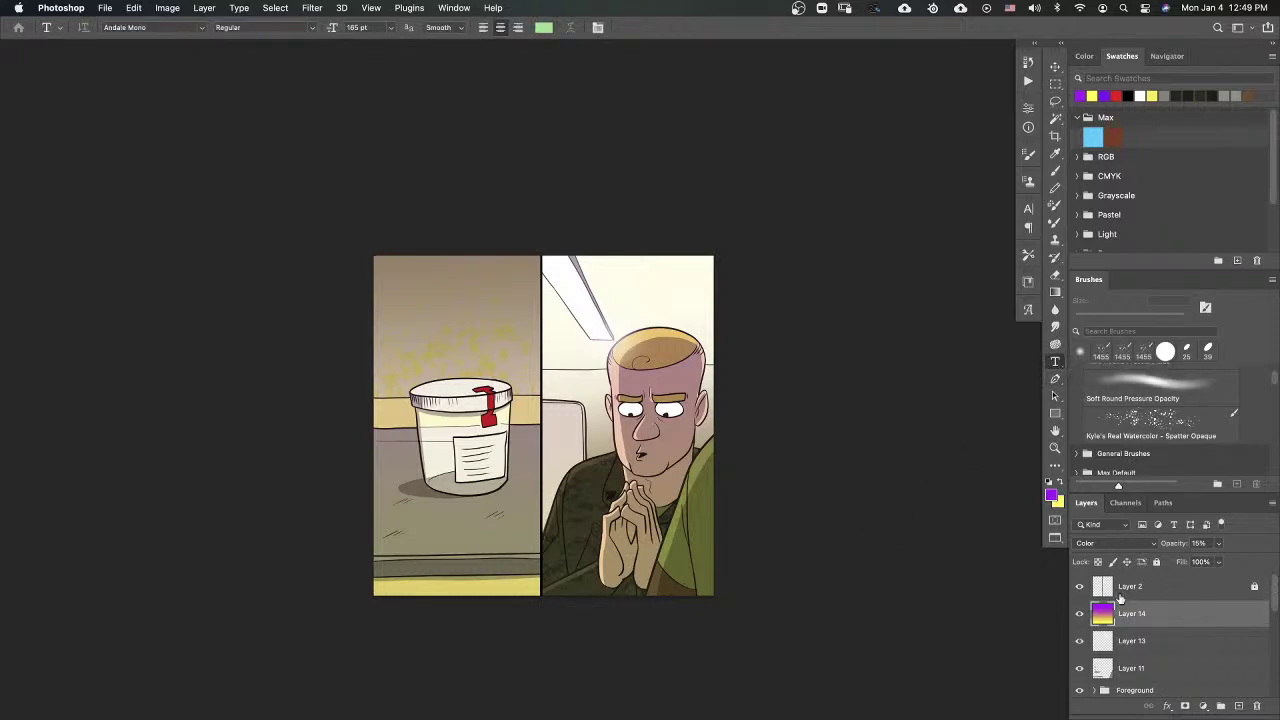
{"action": "left_click", "coordinate": [1136, 592]}
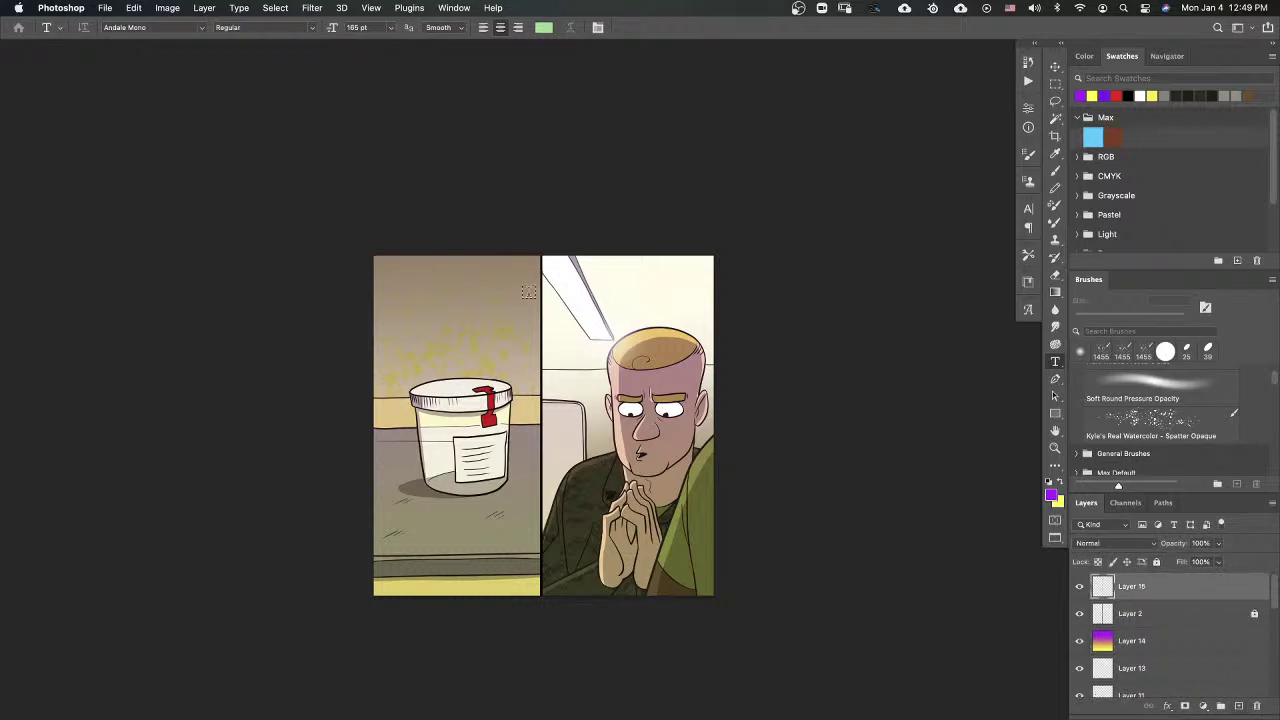
Step: Choose the Mighty Zeo Caps 2.0 font and start a text line near the upper edge of the comic at the panel divider
{"action": "left_click", "coordinate": [190, 27]}
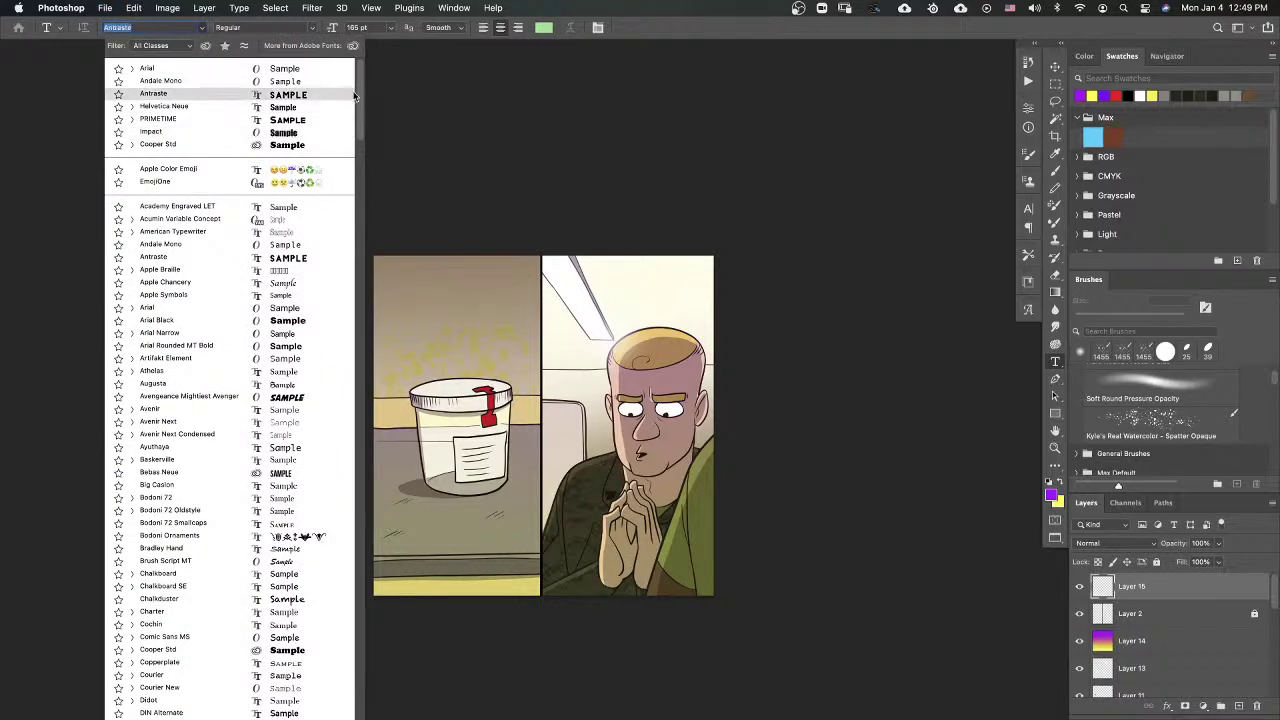
{"action": "left_click_drag", "start_coordinate": [361, 93], "coordinate": [348, 205]}
{"action": "left_click", "coordinate": [290, 191]}
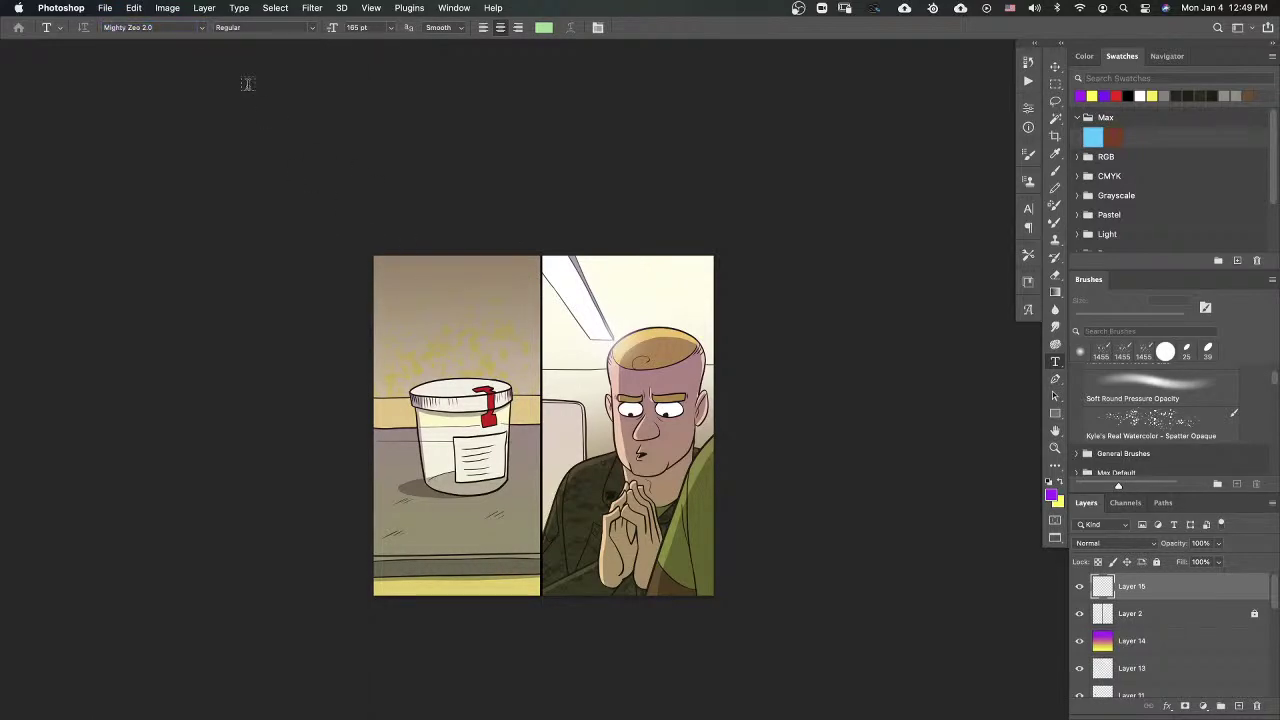
{"action": "left_click", "coordinate": [202, 27]}
{"action": "left_click_drag", "start_coordinate": [357, 194], "coordinate": [363, 234]}
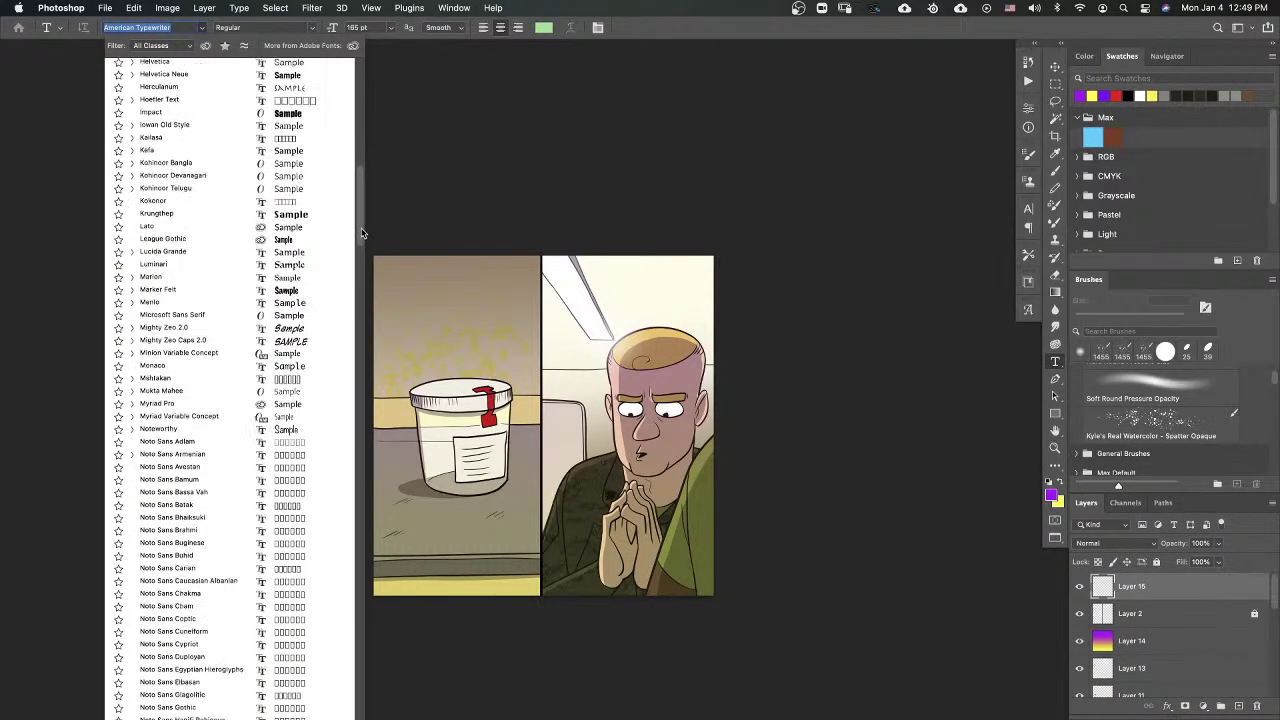
{"action": "left_click", "coordinate": [305, 343]}
{"action": "left_click", "coordinate": [532, 283]}
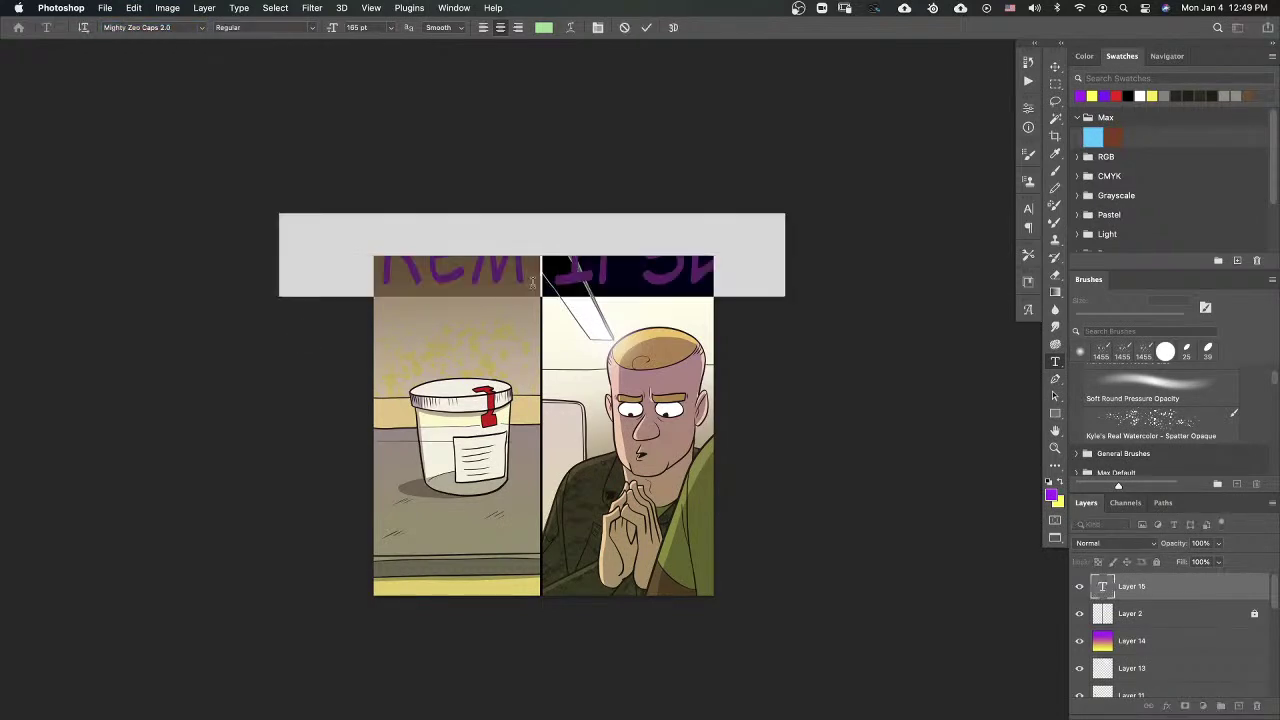
Step: Set the new text's size to 30 pt and its color to black (000000)
{"action": "left_click", "coordinate": [389, 27]}
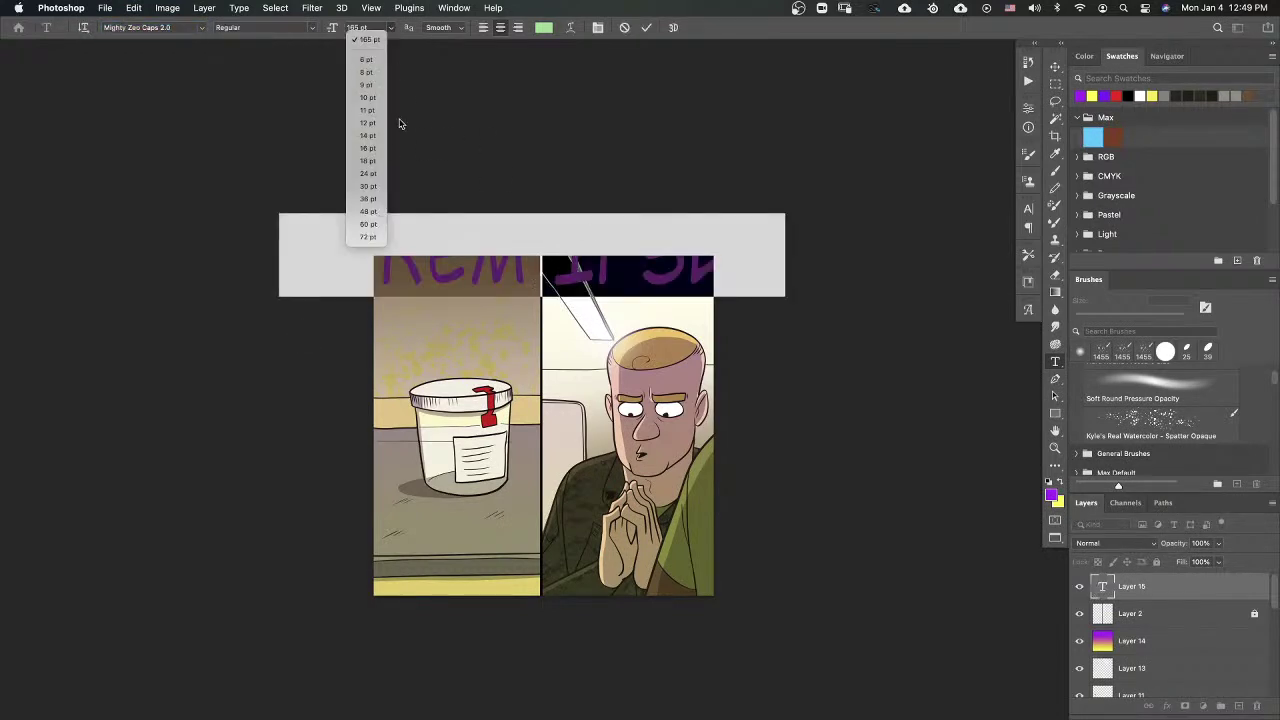
{"action": "left_click", "coordinate": [366, 177]}
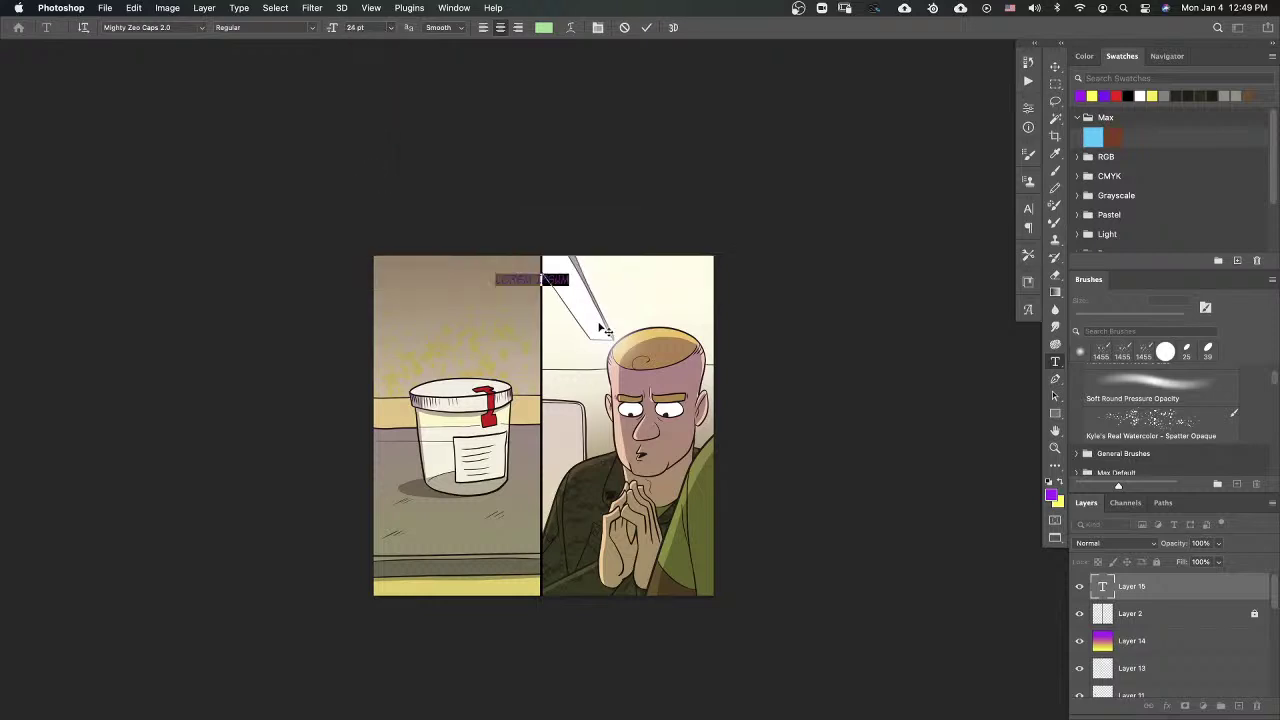
{"action": "left_click", "coordinate": [389, 28]}
{"action": "left_click", "coordinate": [366, 190]}
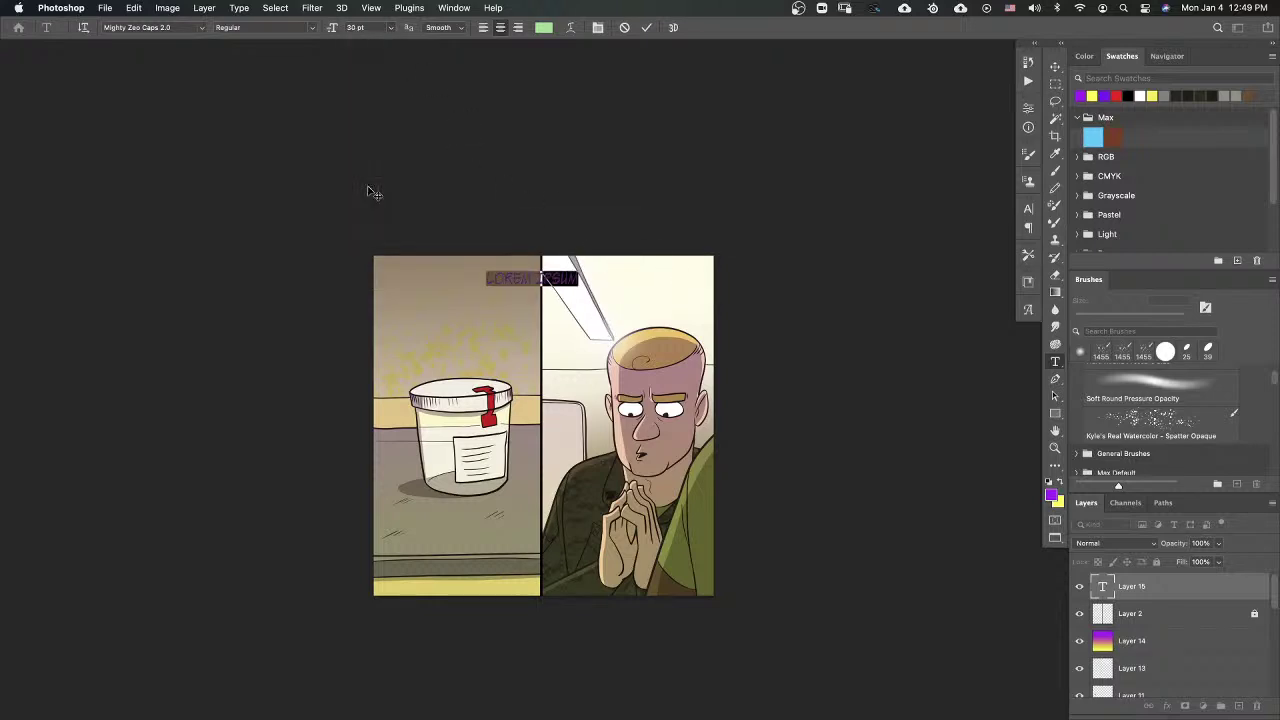
{"action": "left_click", "coordinate": [544, 27]}
{"action": "left_click_drag", "start_coordinate": [279, 424], "coordinate": [189, 565]}
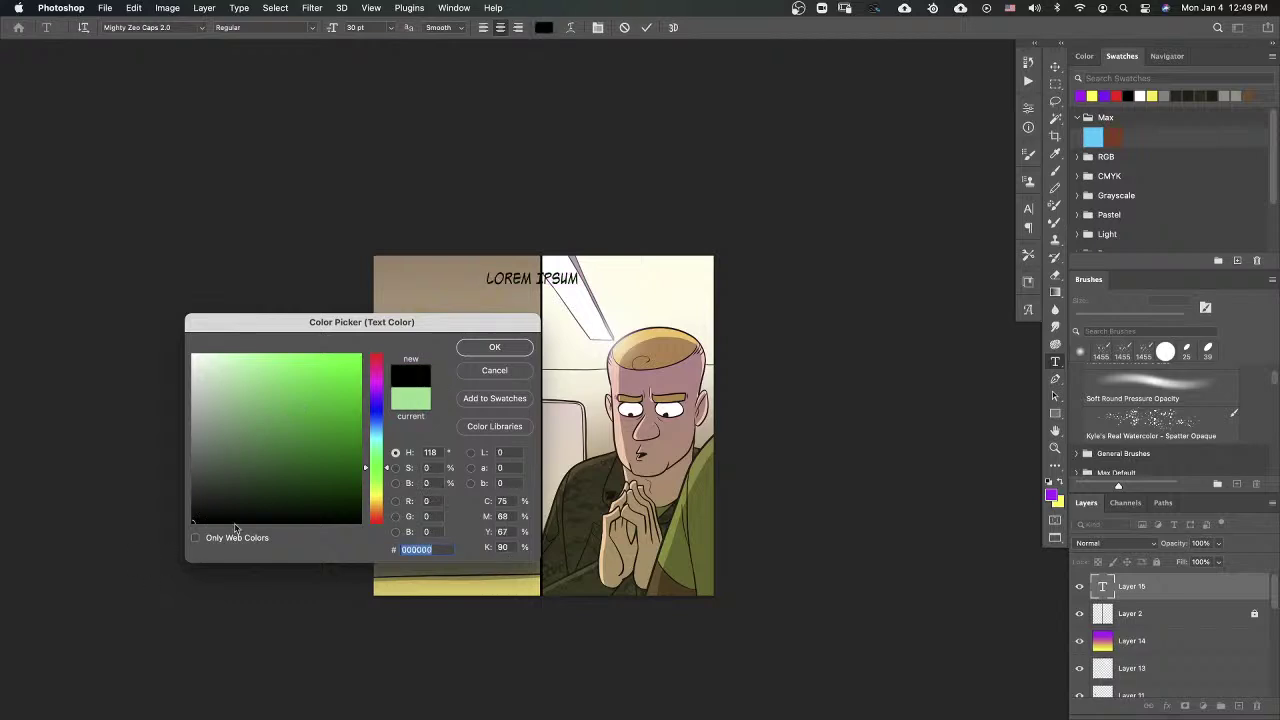
{"action": "left_click", "coordinate": [509, 348]}
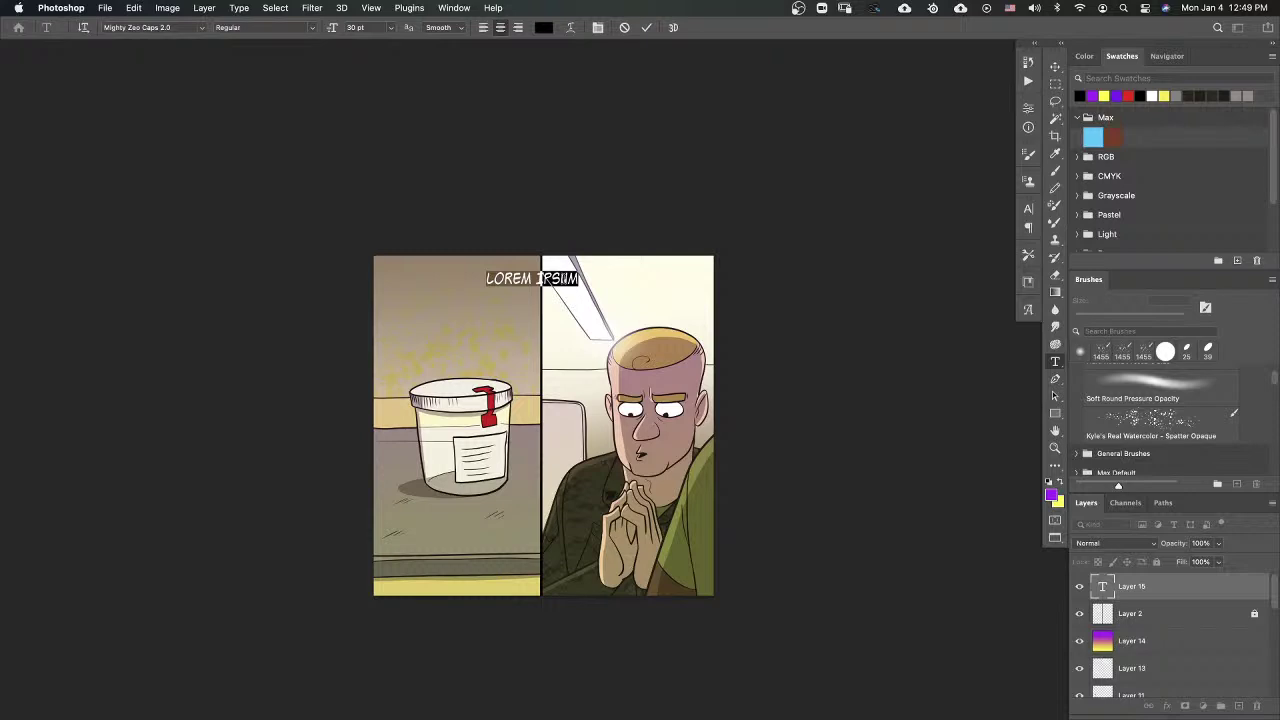
{"action": "type", "text": "I NEED TO"}
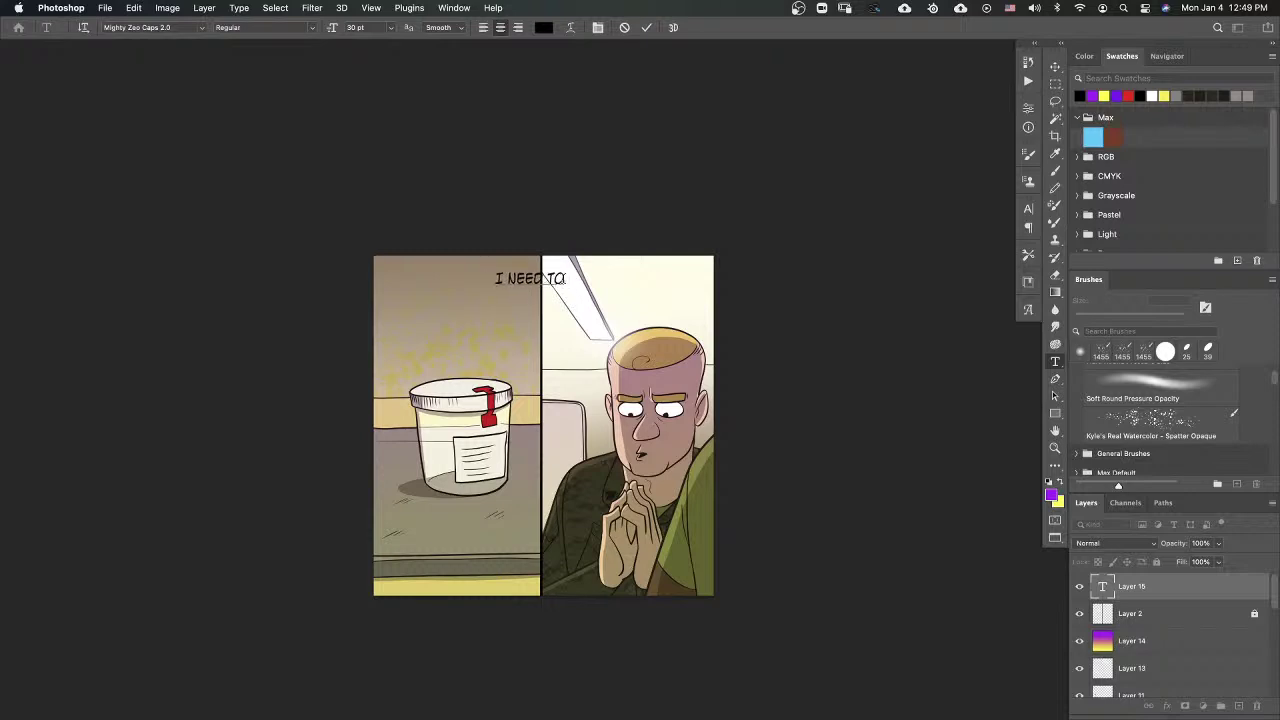
{"action": "key", "text": "BackSpace"}
{"action": "key", "text": "BackSpace"}
{"action": "key", "text": "BackSpace"}
{"action": "key", "text": "BackSpace"}
{"action": "key", "text": "BackSpace"}
{"action": "key", "text": "BackSpace"}
{"action": "key", "text": "BackSpace"}
{"action": "key", "text": "BackSpace"}
Step: Enter "WELCOME BACK FROM HOLIDAY LEAVE" as the upper caption
{"action": "type", "text": "WELCOME BACK FROM LEAVE"}
{"action": "key", "text": "BackSpace"}
{"action": "key", "text": "BackSpace"}
{"action": "key", "text": "BackSpace"}
{"action": "key", "text": "BackSpace"}
{"action": "key", "text": "BackSpace"}
{"action": "type", "text": "HOLIDY"}
{"action": "key", "text": "BackSpace"}
{"action": "type", "text": "AY LEAVE"}
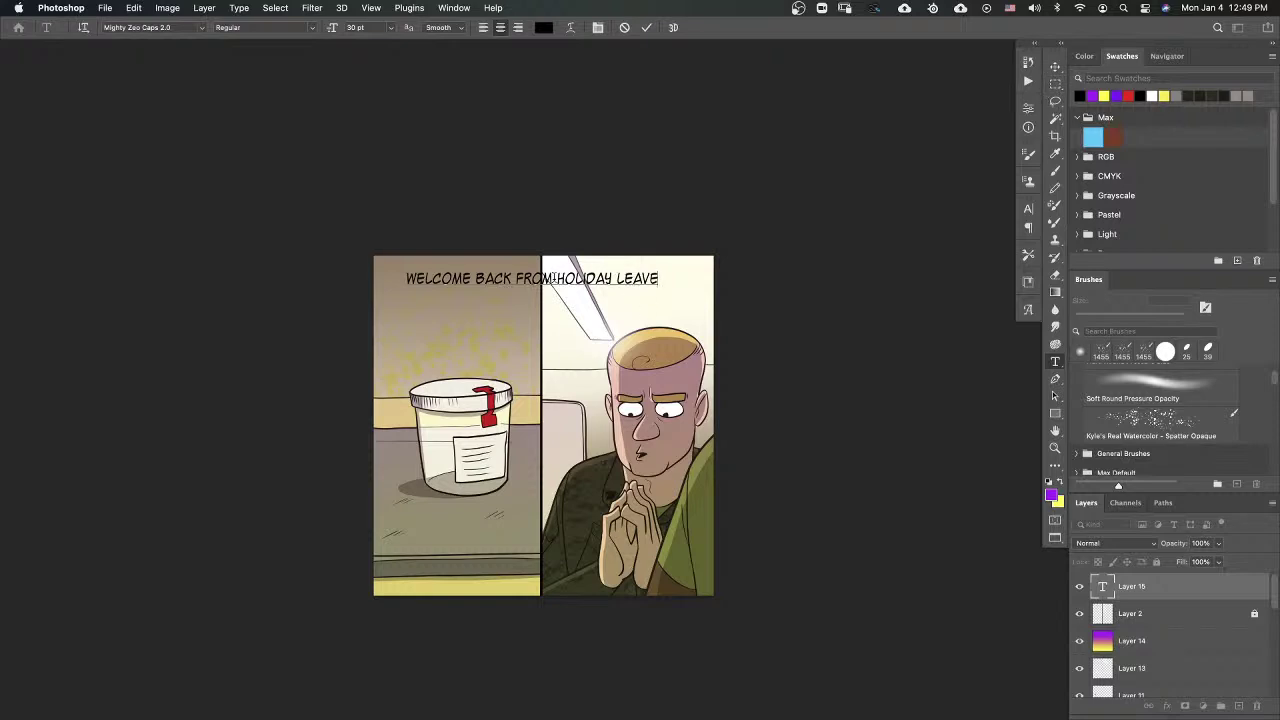
Step: Finish the caption as two lines, "WELCOME BACK FROM" and "HOLIDAY LEAVE, MARINES", and center it over the panel divider
{"action": "left_click", "coordinate": [556, 278]}
{"action": "key", "text": "BackSpace"}
{"action": "key", "text": "Return"}
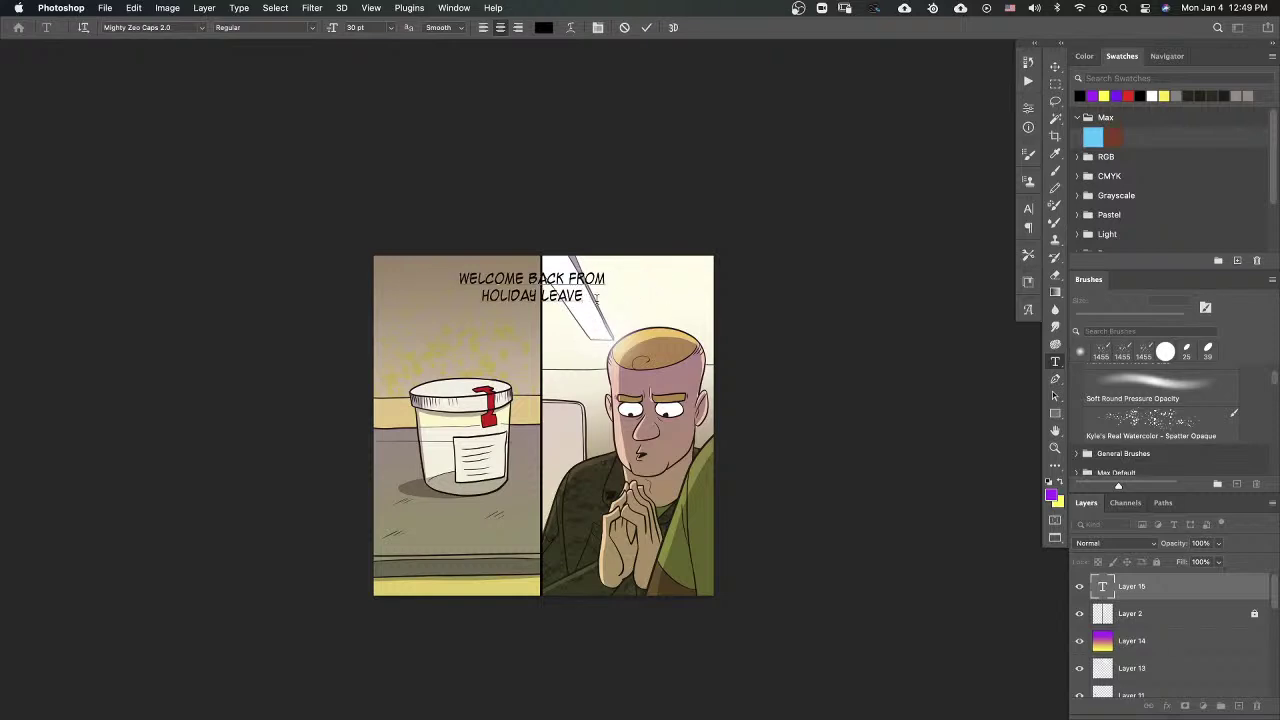
{"action": "type", "text": ", MARINES"}
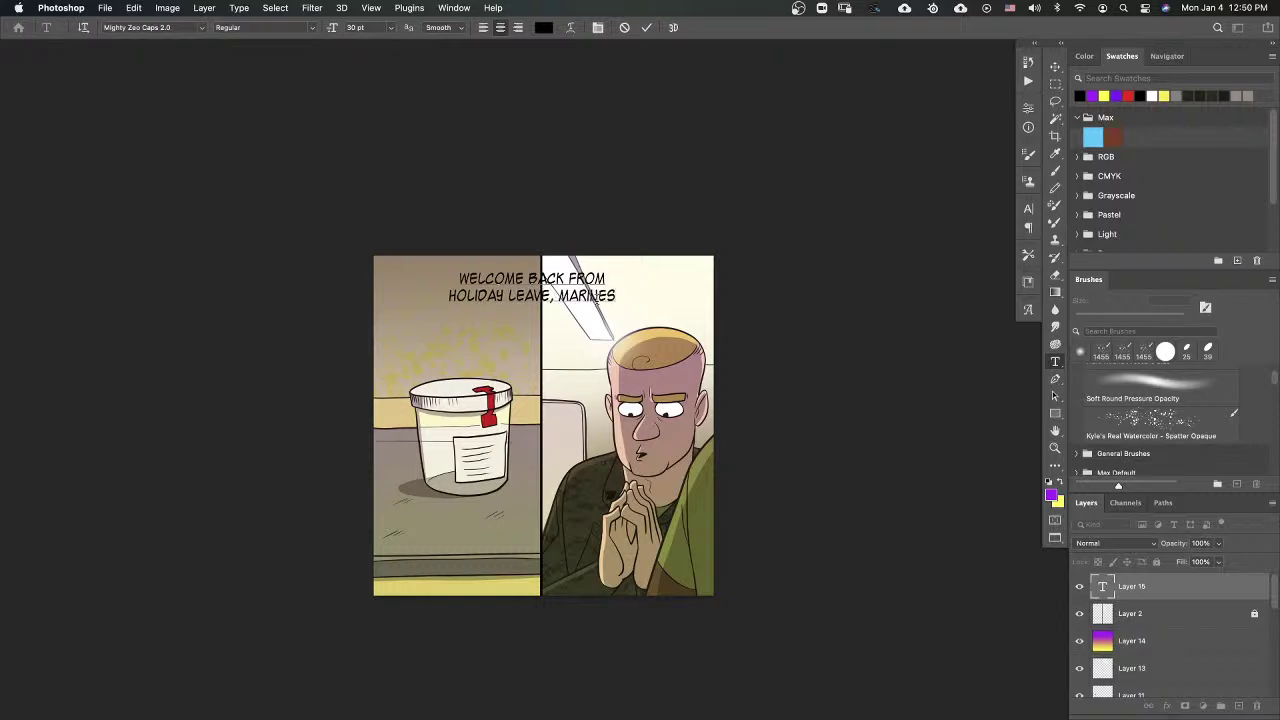
{"action": "left_click", "coordinate": [1055, 66]}
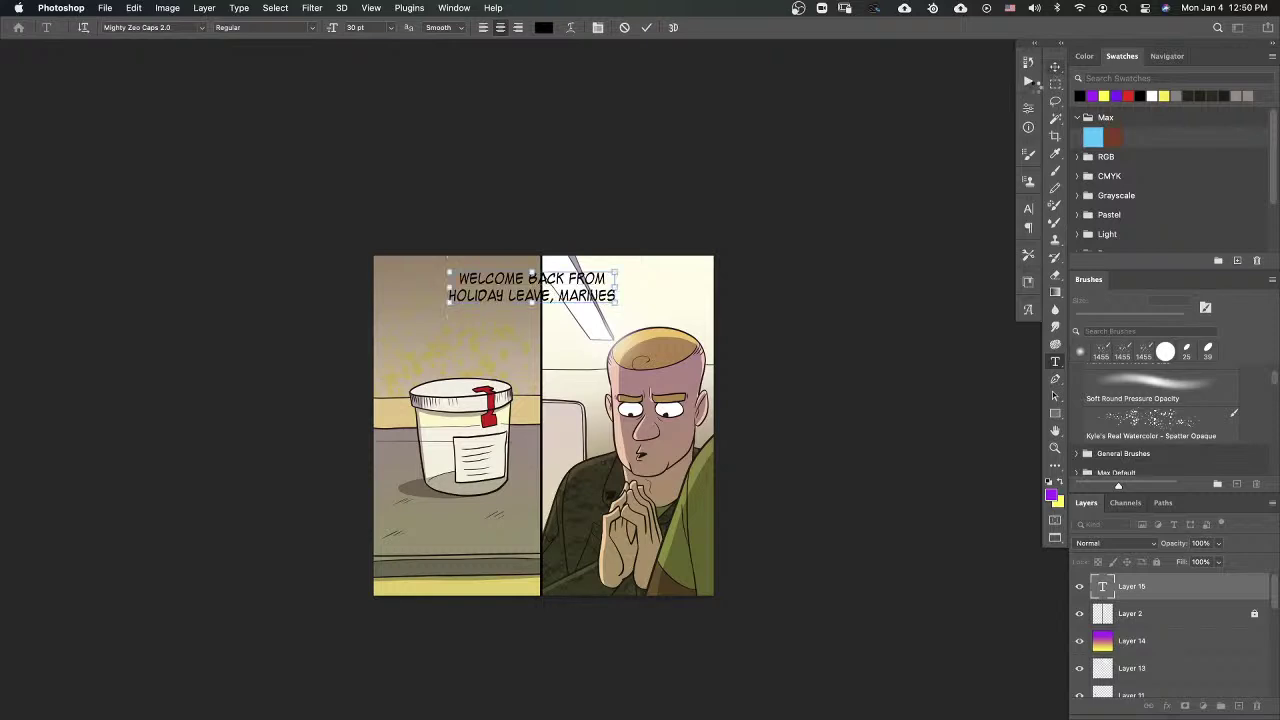
{"action": "mouse_move", "coordinate": [854, 406]}
{"action": "left_mouse_down"}
{"action": "mouse_move", "coordinate": [871, 393]}
{"action": "mouse_move", "coordinate": [862, 401]}
{"action": "left_mouse_up"}
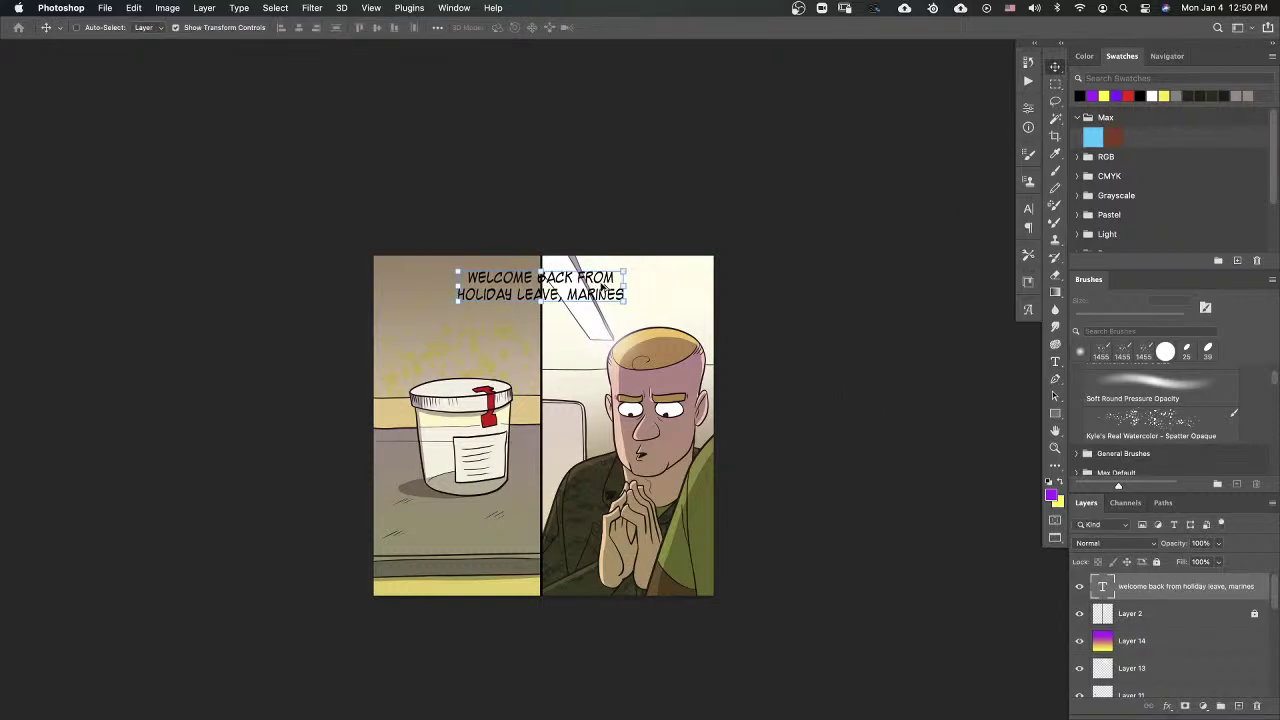
{"action": "left_click_drag", "start_coordinate": [696, 281], "coordinate": [696, 541]}
{"action": "left_click", "coordinate": [1056, 364]}
{"action": "left_click", "coordinate": [568, 541]}
{"action": "key", "text": "super+a"}
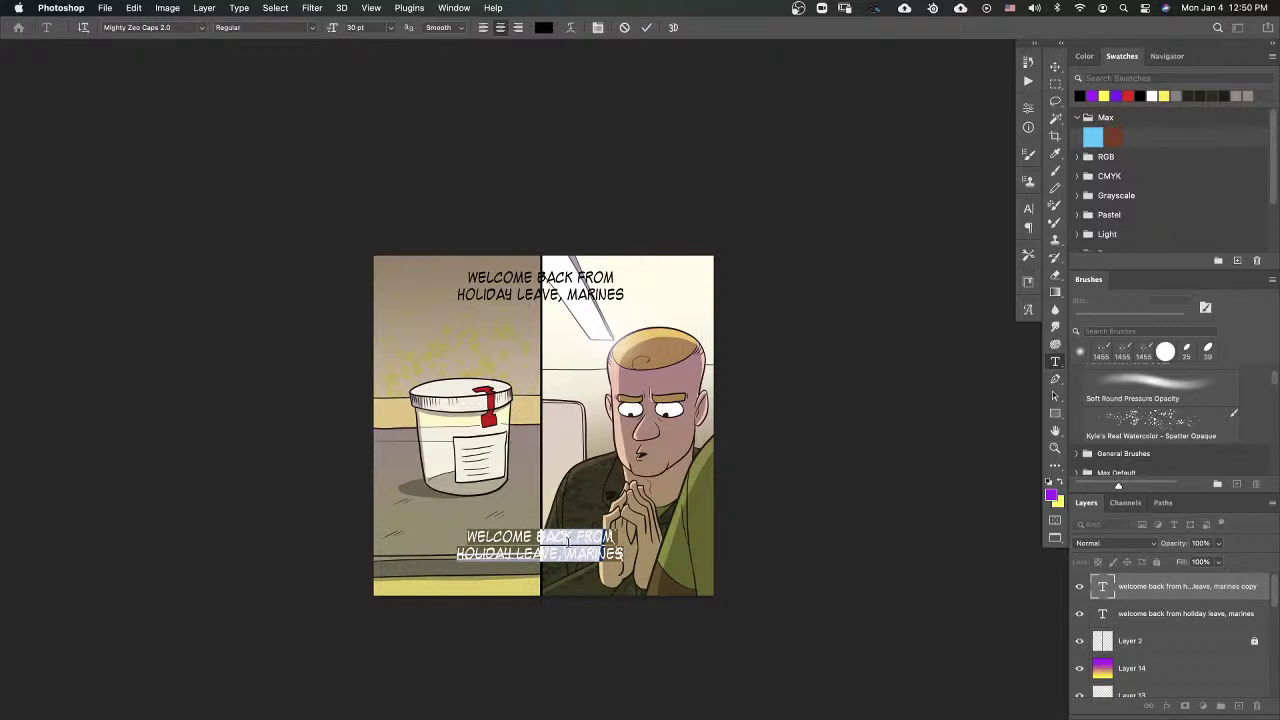
{"action": "type", "text": "i need to see"}
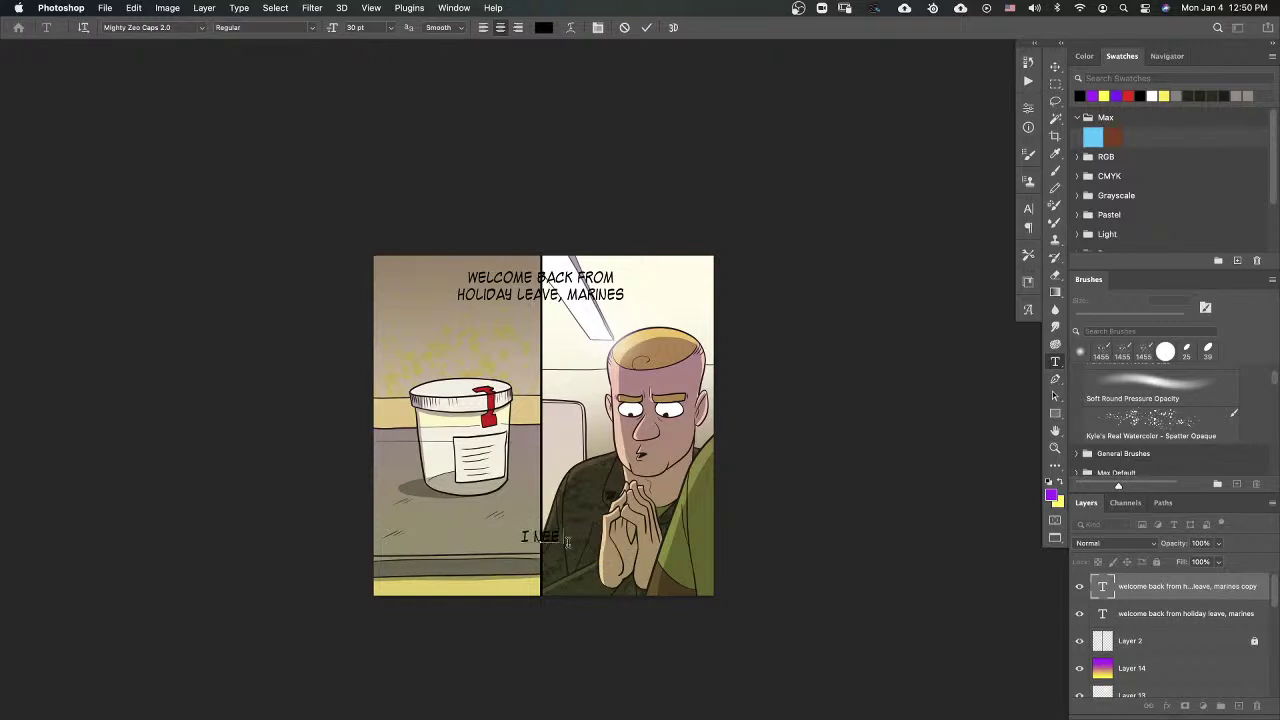
{"action": "type", "text": " the urine"}
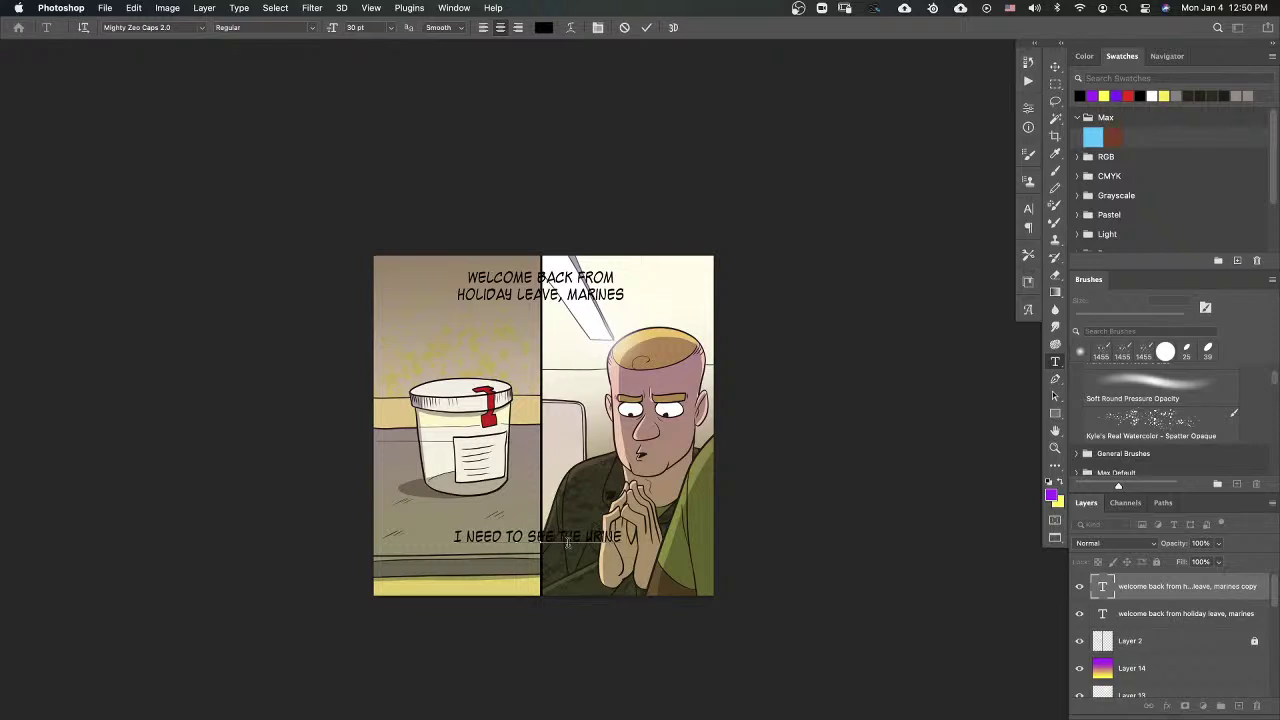
{"action": "left_click", "coordinate": [1055, 66]}
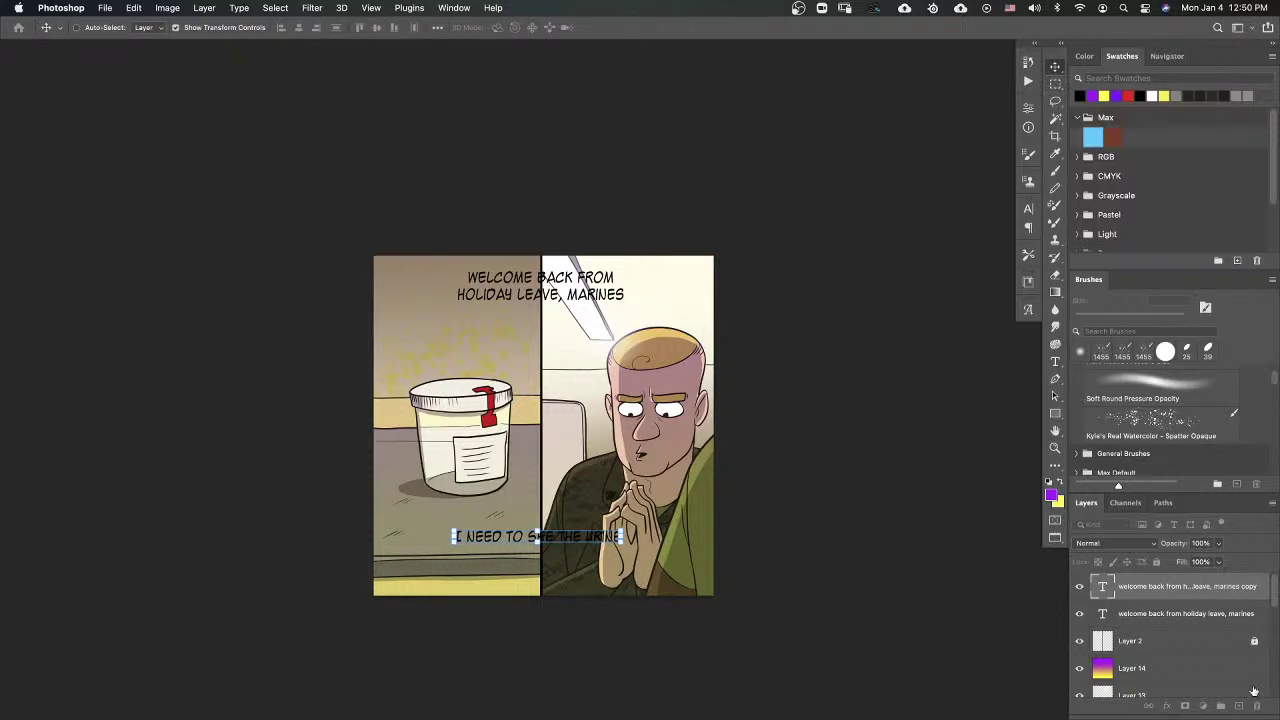
{"action": "left_click", "coordinate": [1169, 612]}
{"action": "left_click", "coordinate": [1169, 590]}
{"action": "left_click", "coordinate": [1256, 706]}
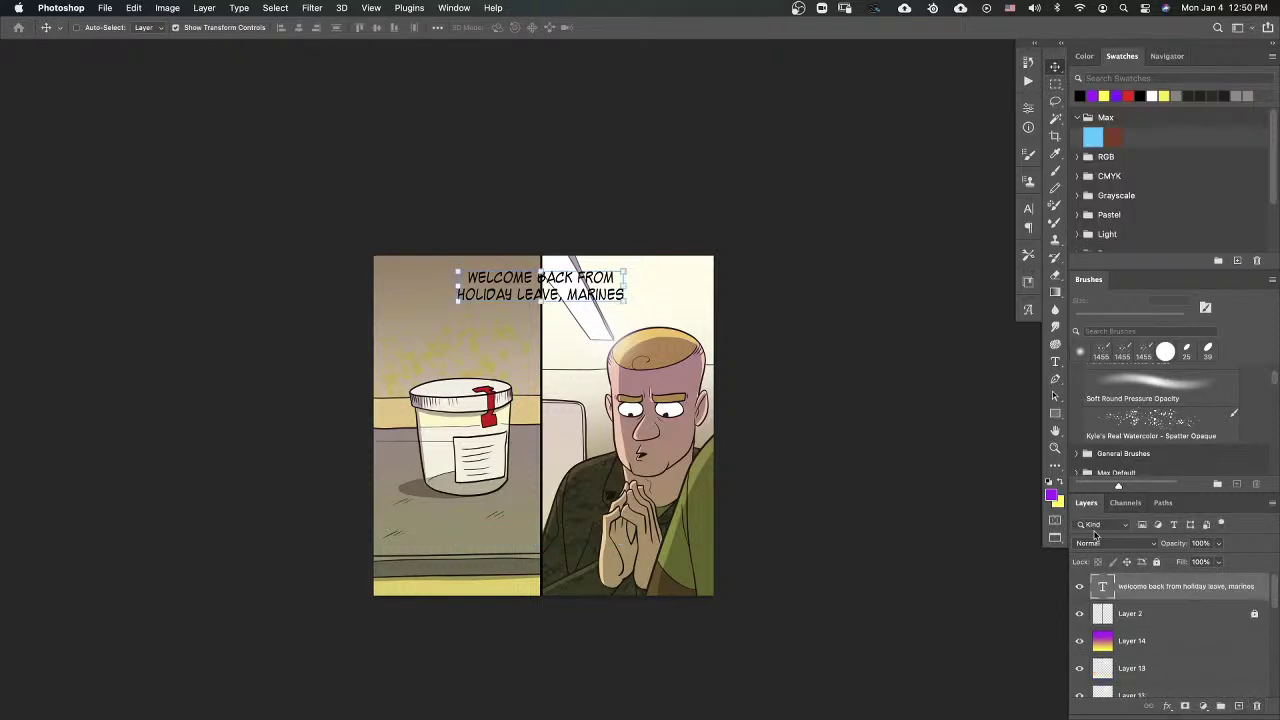
Step: Create a text box across the lower part of both panels reading "I need to see the urine leave the body." in Mighty Zeo 2.0
{"action": "left_click", "coordinate": [1055, 361]}
{"action": "left_click_drag", "start_coordinate": [443, 532], "coordinate": [624, 585]}
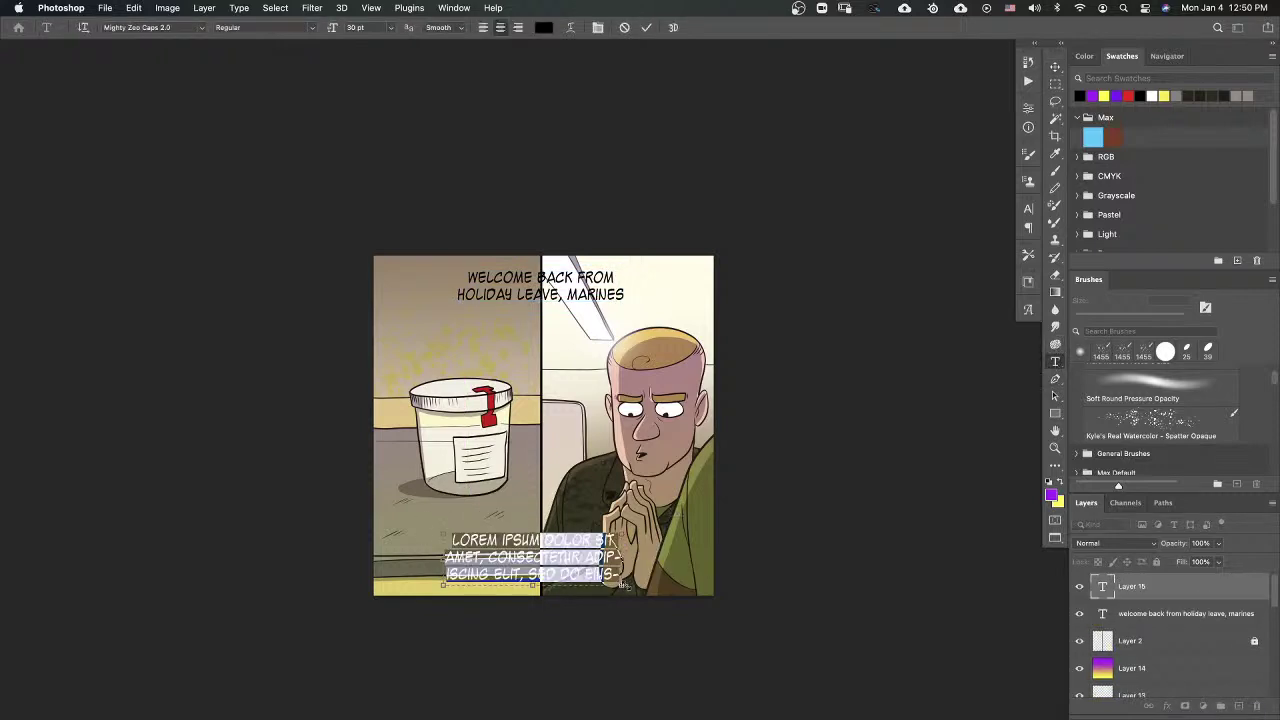
{"action": "left_click", "coordinate": [201, 27]}
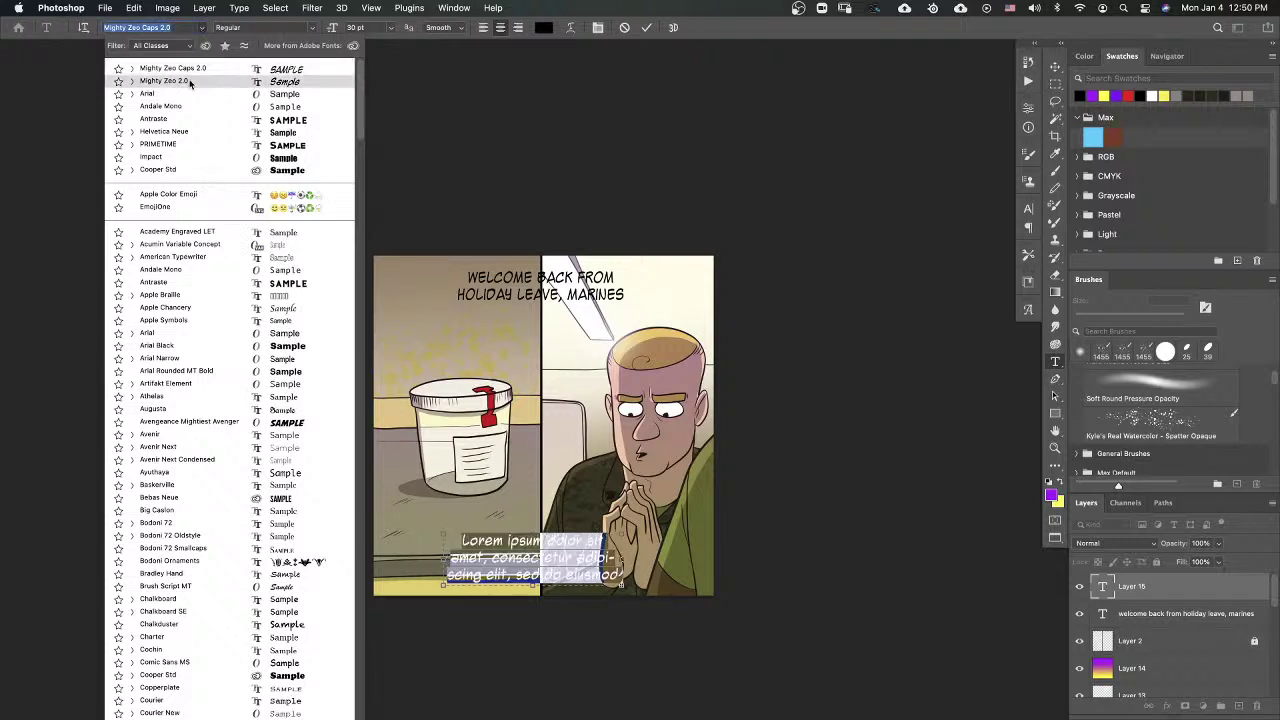
{"action": "left_click", "coordinate": [192, 84]}
{"action": "type", "text": "I need to see the urine"}
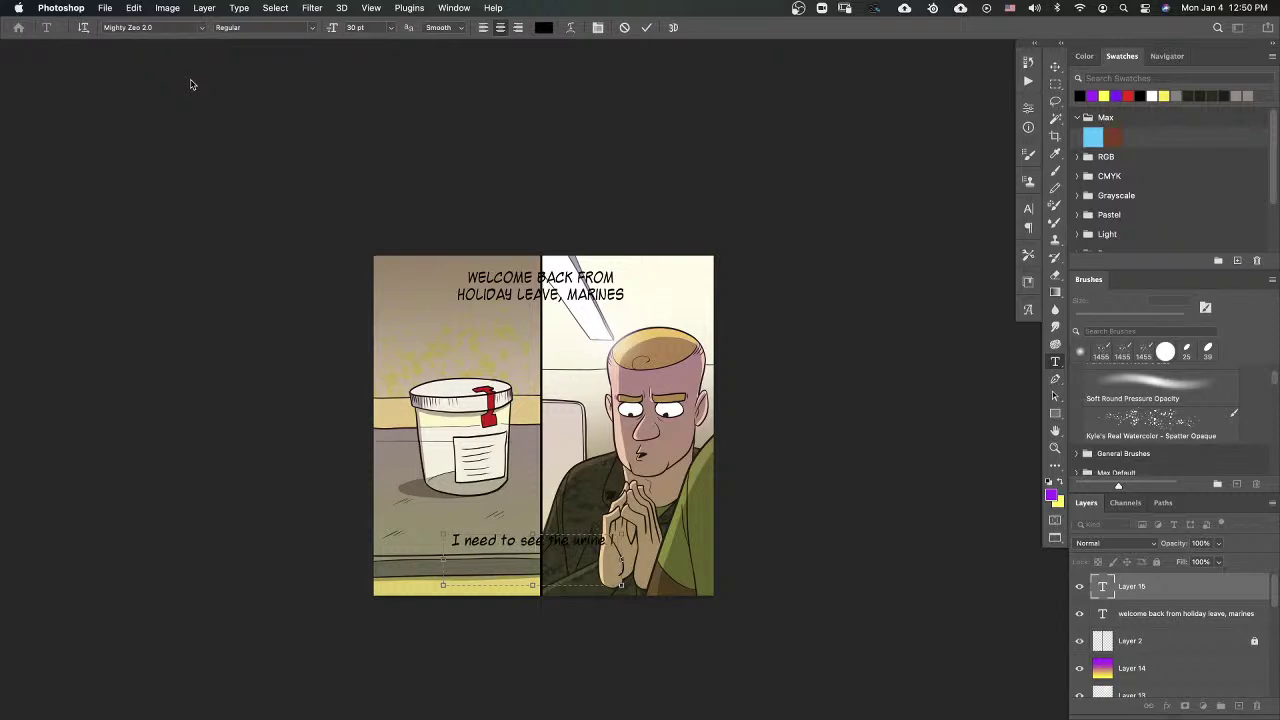
{"action": "key", "text": "Return"}
{"action": "type", "text": "leave the body."}
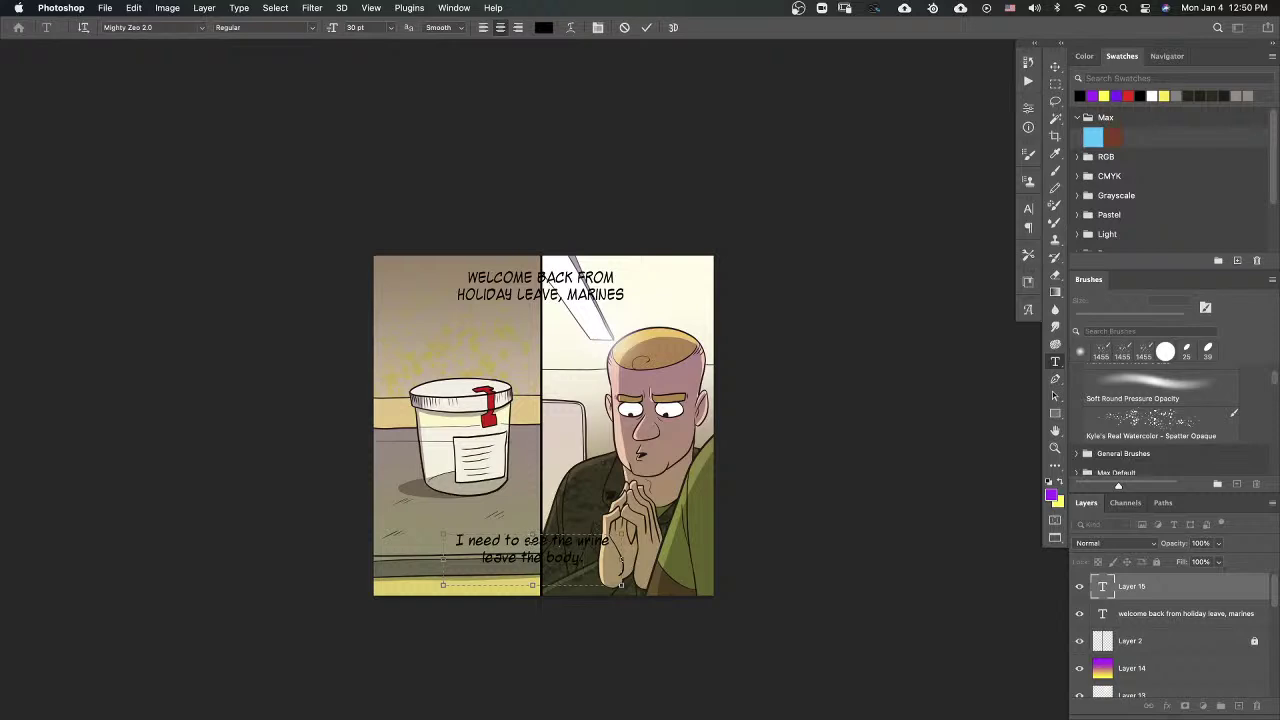
Step: Make the word "see" bold and narrow the lower text box to three lines, centered over the panel divider
{"action": "left_click", "coordinate": [304, 27]}
{"action": "left_click", "coordinate": [306, 46]}
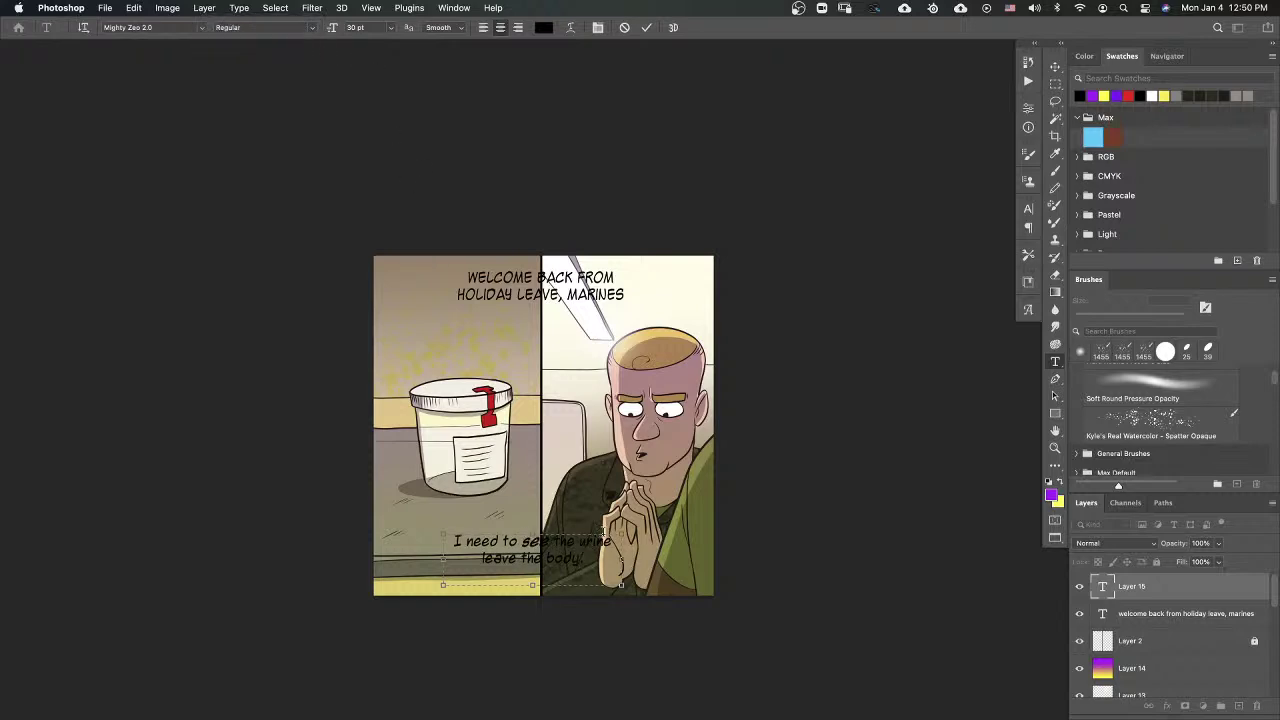
{"action": "left_click_drag", "start_coordinate": [624, 560], "coordinate": [549, 559]}
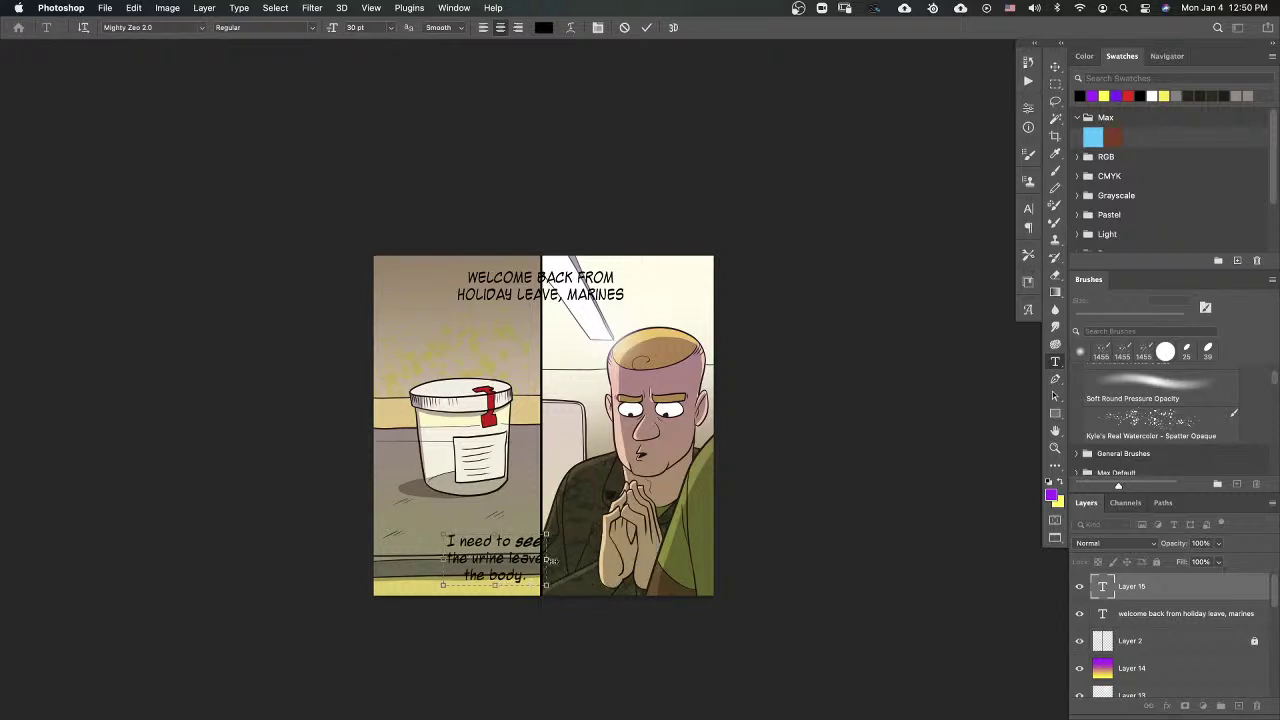
{"action": "left_click", "coordinate": [1055, 67]}
{"action": "left_click_drag", "start_coordinate": [820, 512], "coordinate": [867, 488]}
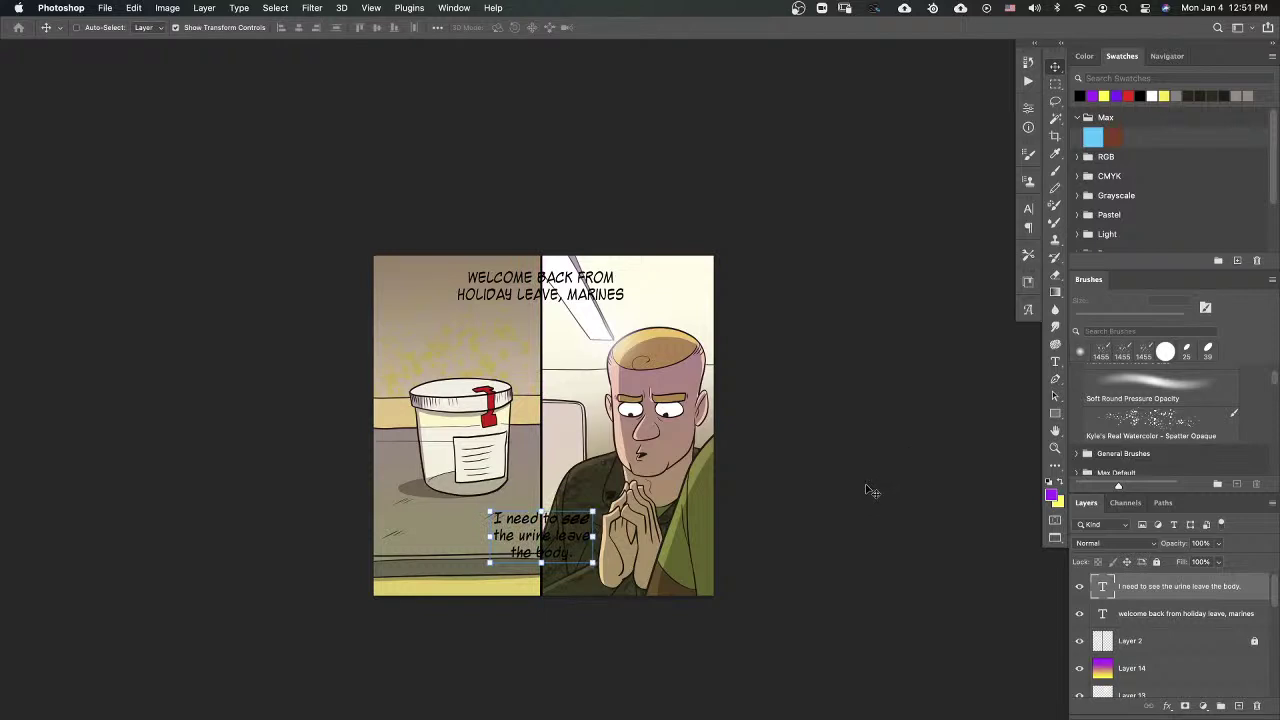
Step: Add a new layer between the text layers and Layer 2, and choose the TL comic drawing brush with white as the foreground color
{"action": "left_click", "coordinate": [1160, 613]}
{"action": "left_click", "coordinate": [1188, 641]}
{"action": "left_click", "coordinate": [1240, 706]}
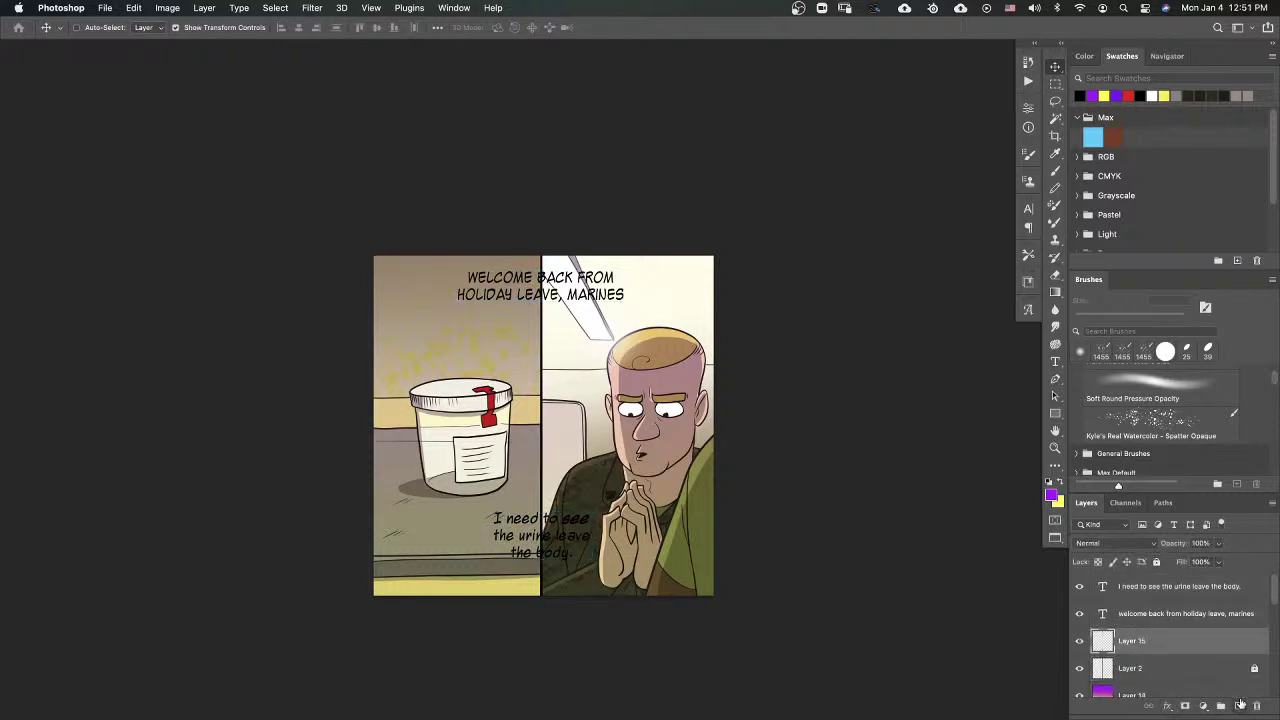
{"action": "left_click", "coordinate": [1055, 172]}
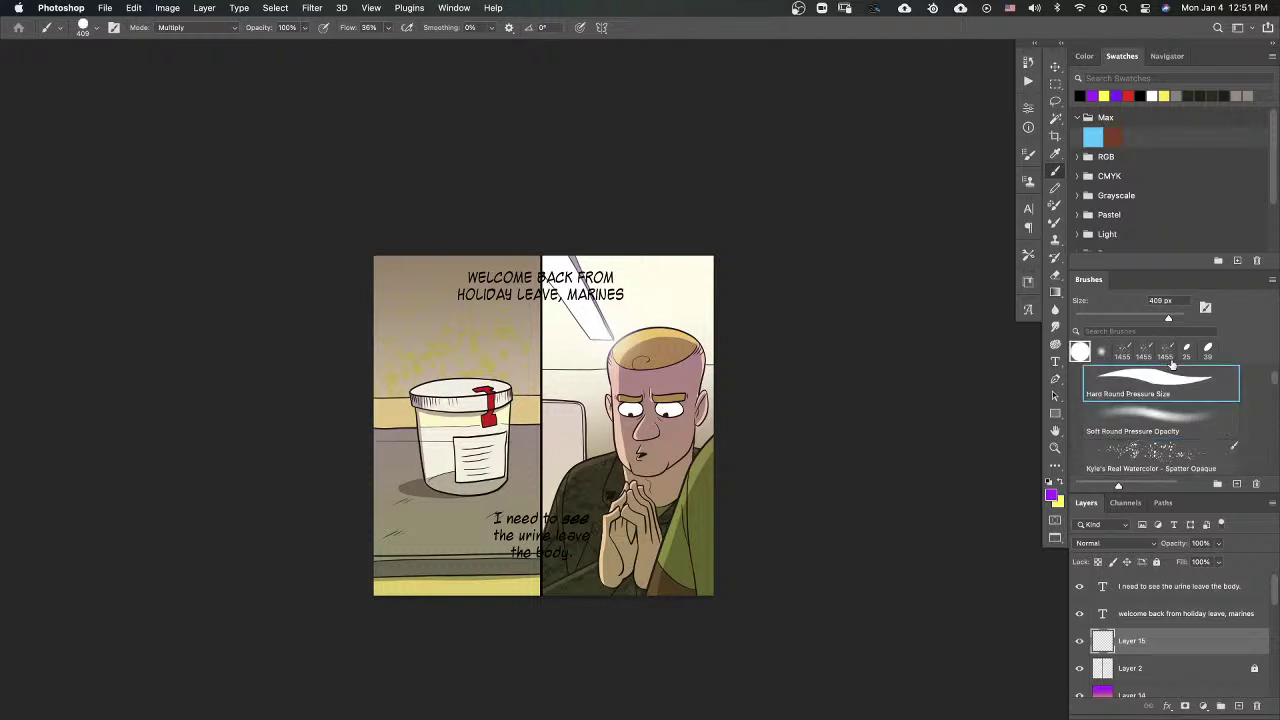
{"action": "scroll", "coordinate": [1274, 378], "scroll_direction": "down", "scroll_amount": 5}
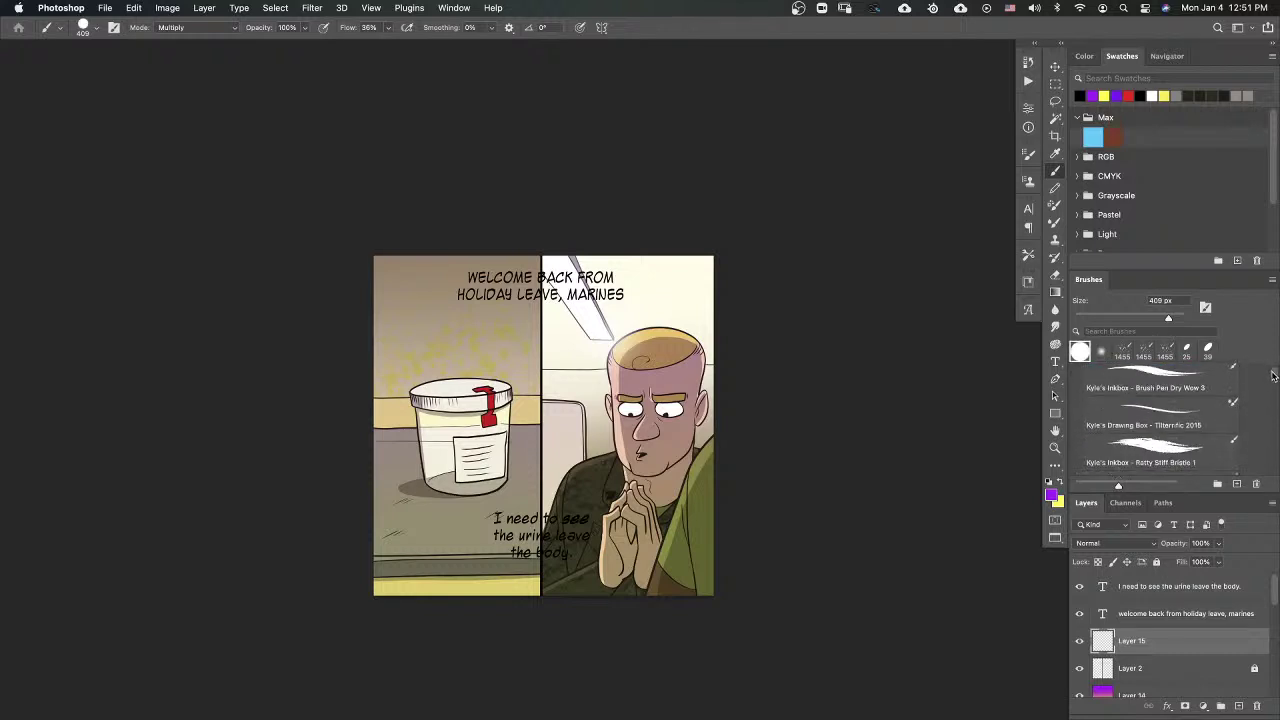
{"action": "scroll", "coordinate": [1274, 374], "scroll_direction": "down", "scroll_amount": 3}
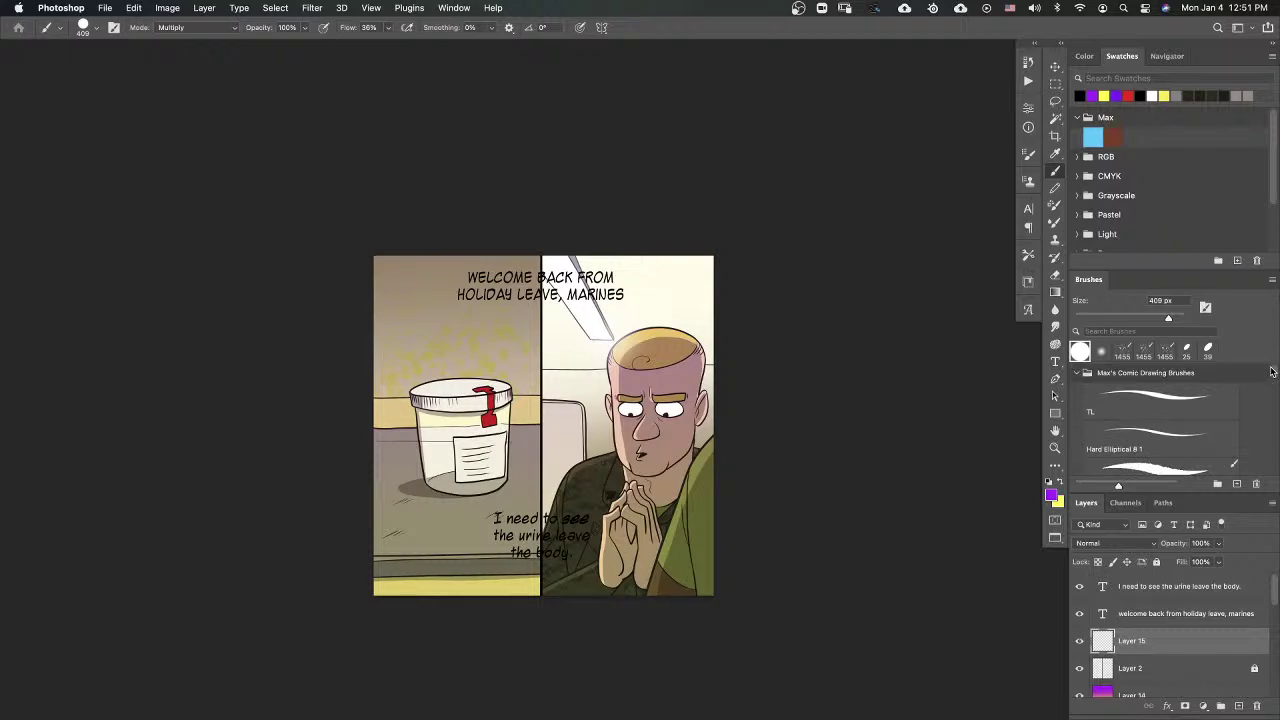
{"action": "left_click", "coordinate": [1152, 405]}
{"action": "left_click", "coordinate": [1049, 482]}
{"action": "left_click", "coordinate": [1060, 481]}
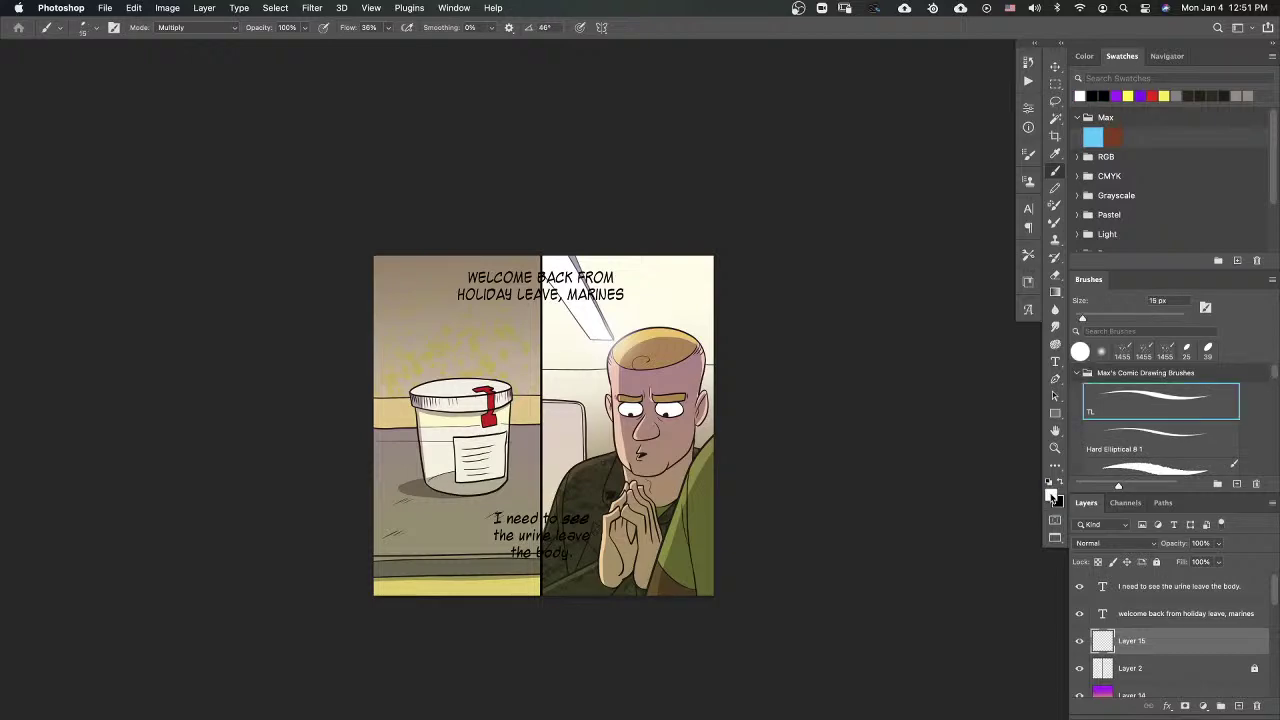
Step: Brush a hand-drawn rectangular outline around the upper caption and fill it with white using the Paint Bucket
{"action": "scroll", "coordinate": [565, 304], "scroll_direction": "up", "scroll_amount": 5}
{"action": "scroll", "coordinate": [677, 377], "scroll_direction": "down", "scroll_amount": 3}
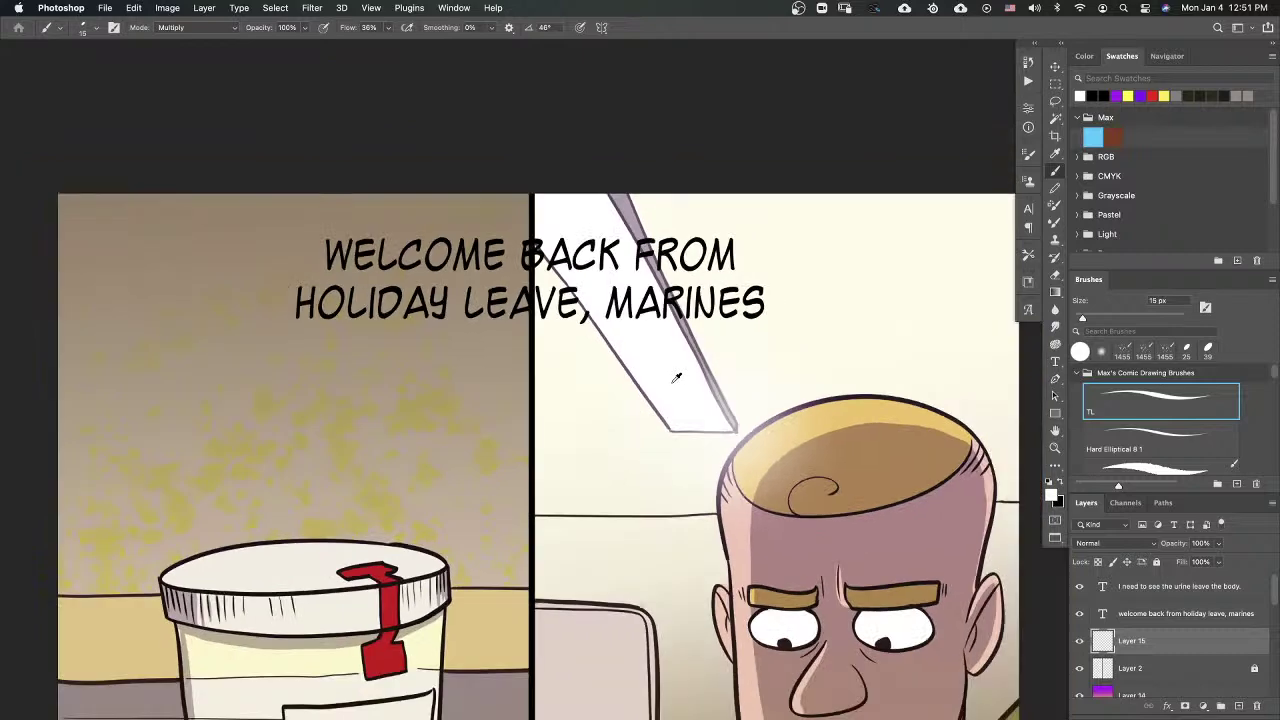
{"action": "left_click_drag", "start_coordinate": [635, 474], "coordinate": [707, 533]}
{"action": "mouse_move", "coordinate": [842, 275]}
{"action": "left_mouse_down"}
{"action": "mouse_move", "coordinate": [508, 274]}
{"action": "mouse_move", "coordinate": [326, 330]}
{"action": "left_mouse_up"}
{"action": "left_click_drag", "start_coordinate": [333, 398], "coordinate": [580, 401]}
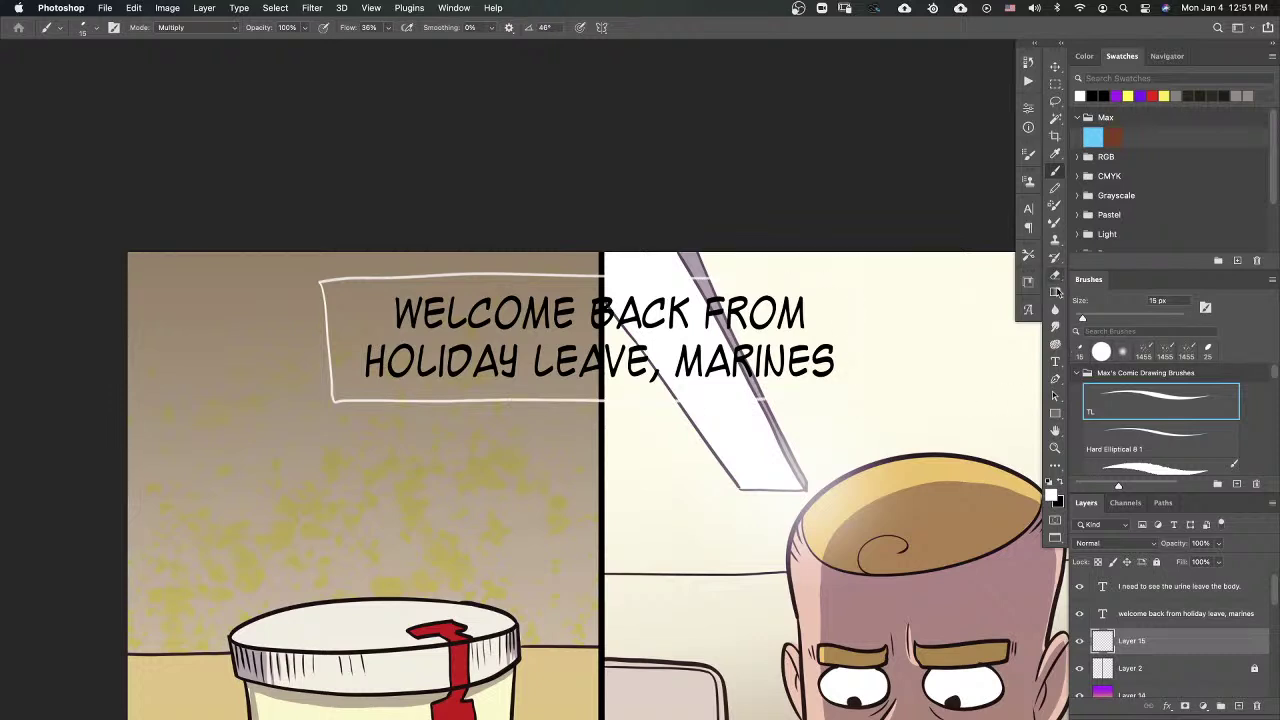
{"action": "left_click", "coordinate": [1055, 291]}
{"action": "left_click", "coordinate": [1110, 303]}
{"action": "left_click", "coordinate": [847, 342]}
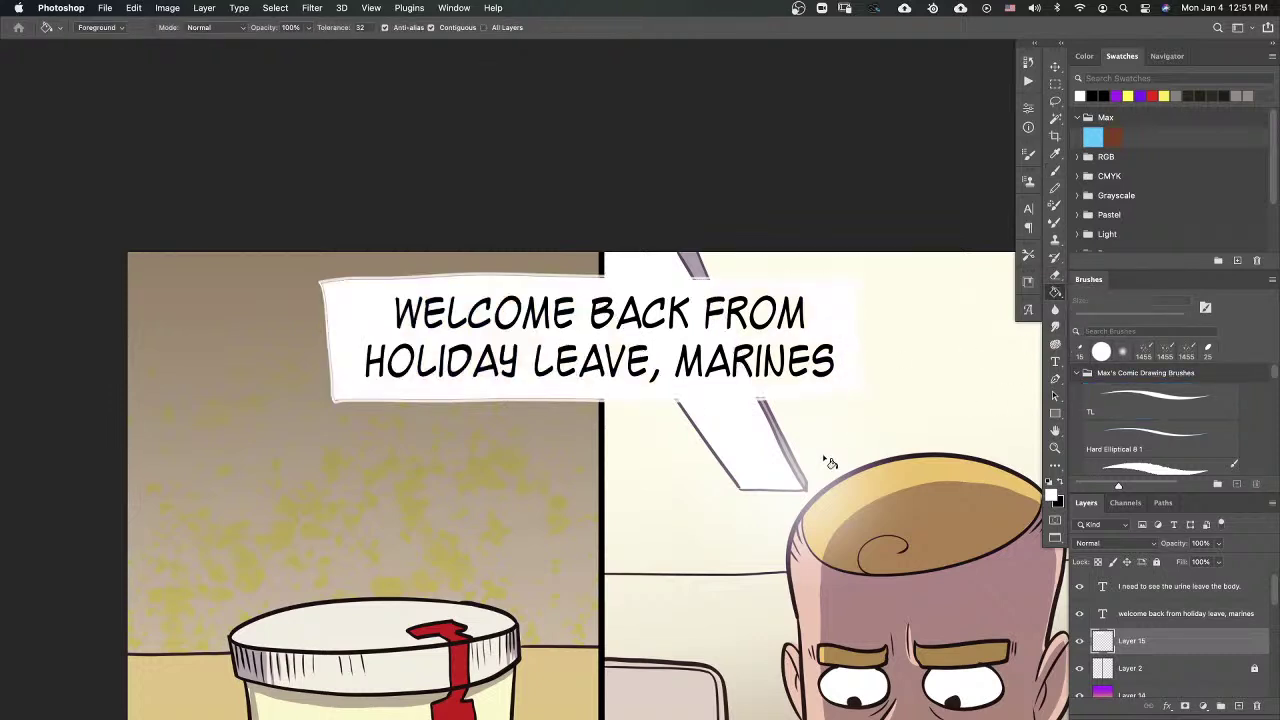
Step: Undo the upper caption's fill and outline, and redraw the white rectangular outline around it with the TL brush at 15 px
{"action": "key", "text": "super+z"}
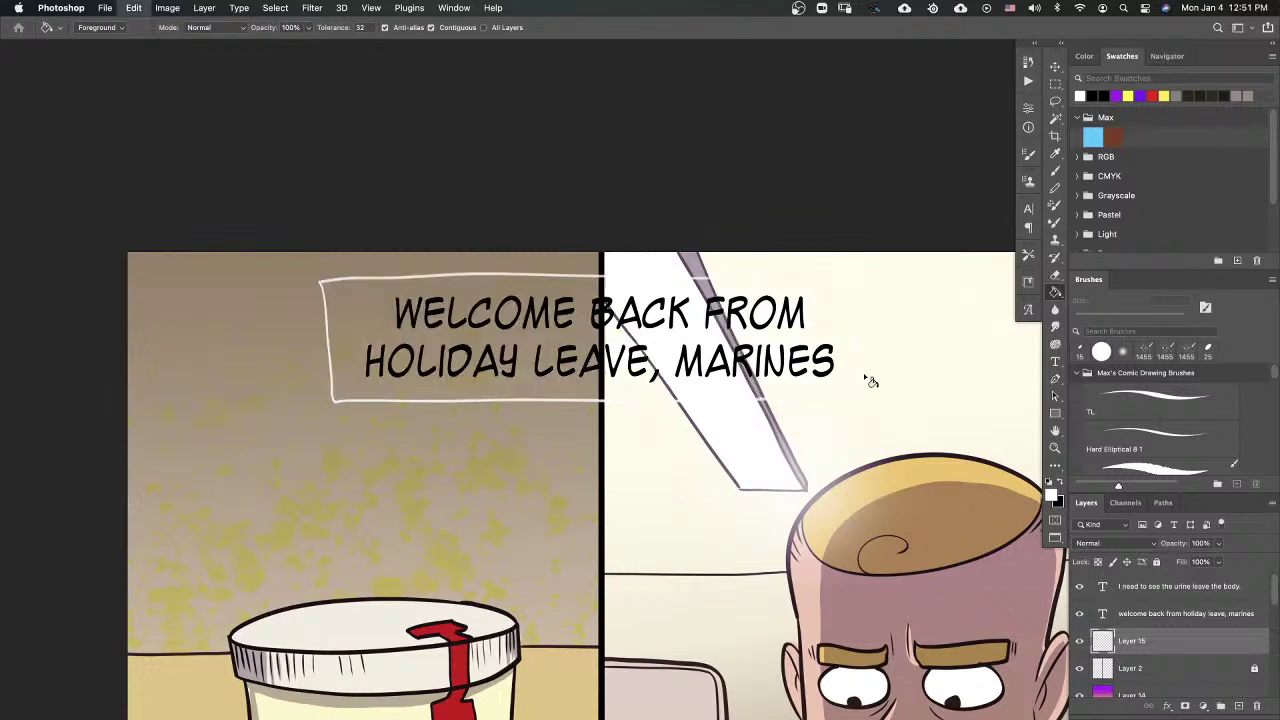
{"action": "key", "text": "super+z"}
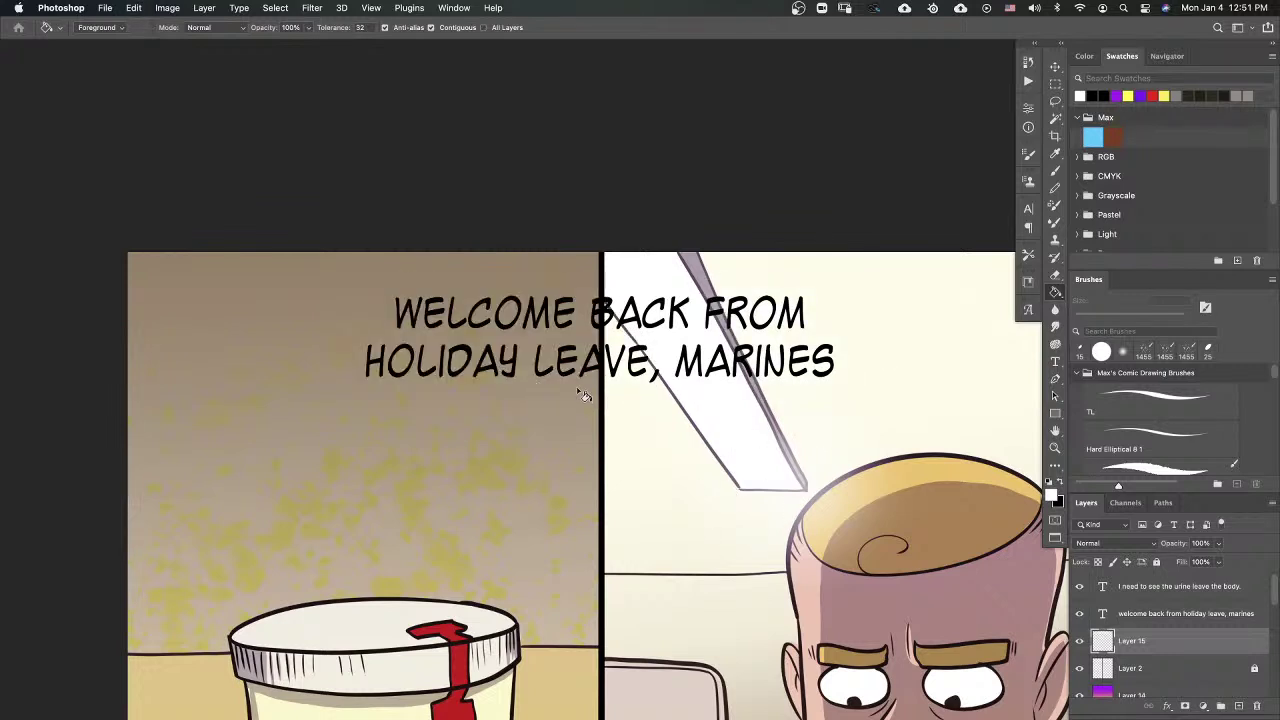
{"action": "left_click", "coordinate": [1055, 172]}
{"action": "left_click", "coordinate": [388, 27]}
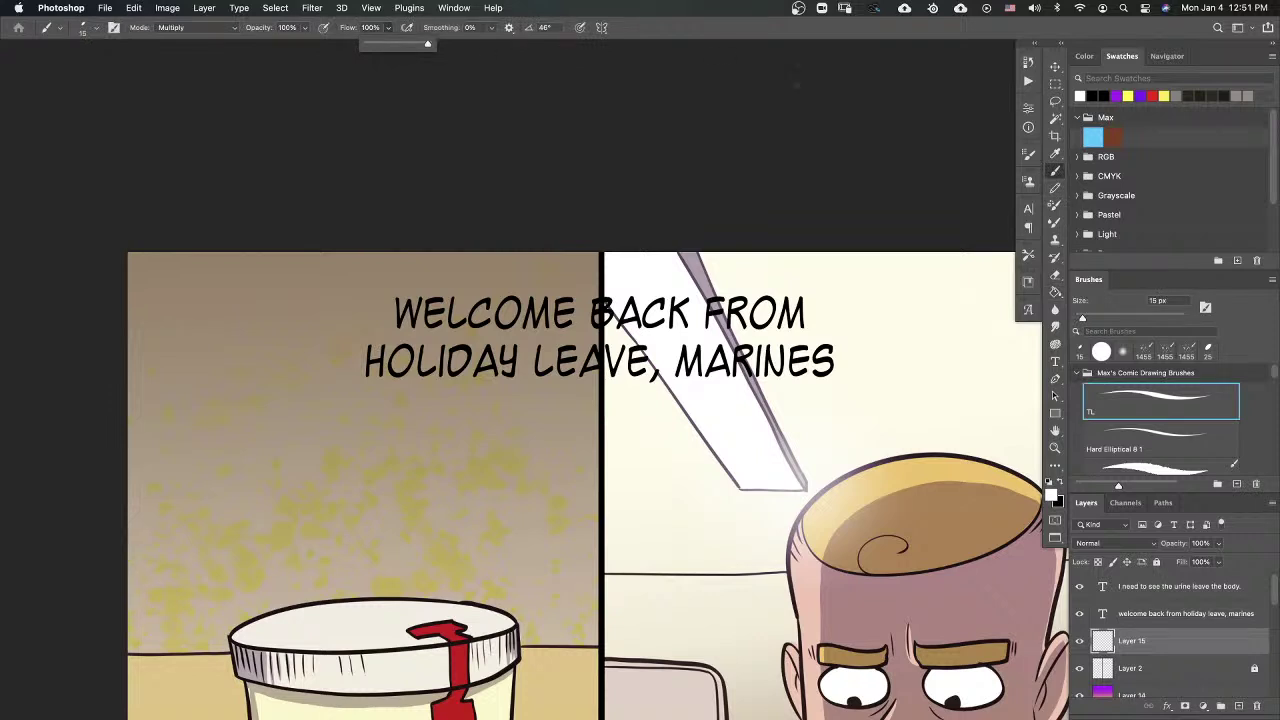
{"action": "mouse_move", "coordinate": [830, 272]}
{"action": "left_mouse_down"}
{"action": "mouse_move", "coordinate": [386, 271]}
{"action": "mouse_move", "coordinate": [322, 326]}
{"action": "mouse_move", "coordinate": [394, 403]}
{"action": "mouse_move", "coordinate": [829, 407]}
{"action": "left_mouse_up"}
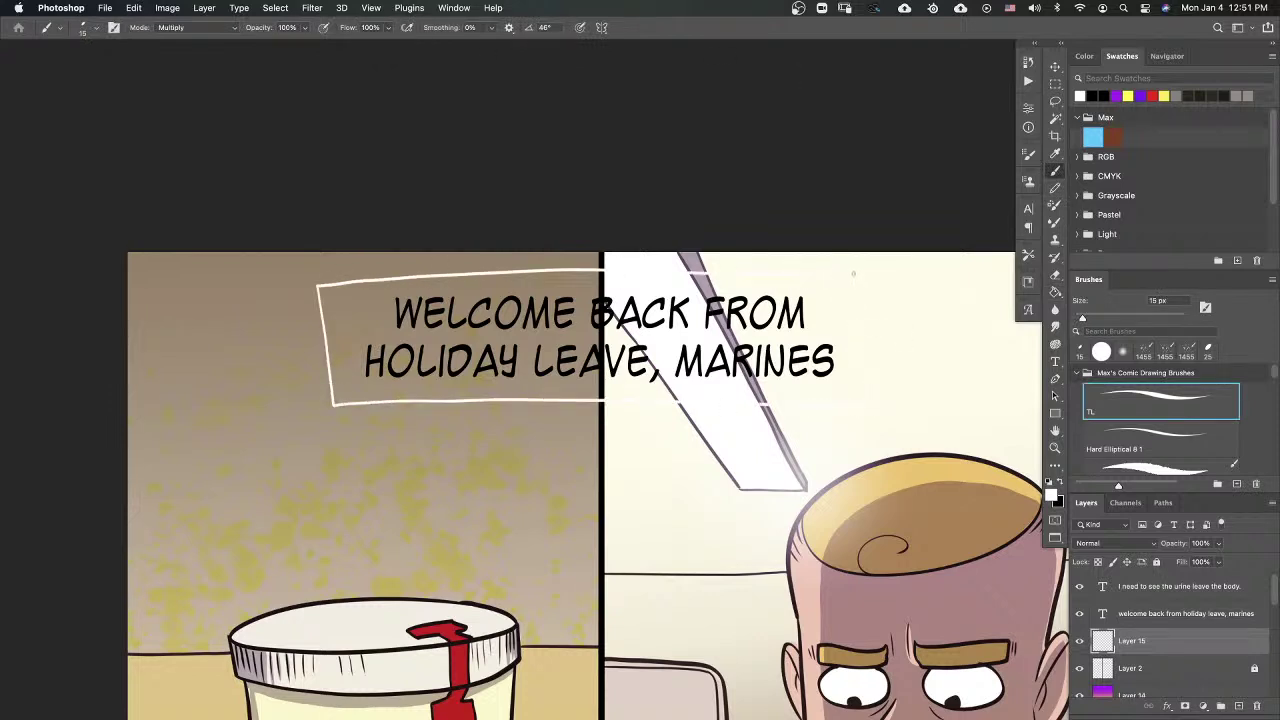
Step: Try filling the caption outline with white using the Paint Bucket, raising the tolerance to 255, and undo the fills
{"action": "key", "text": "g"}
{"action": "left_click", "coordinate": [838, 354]}
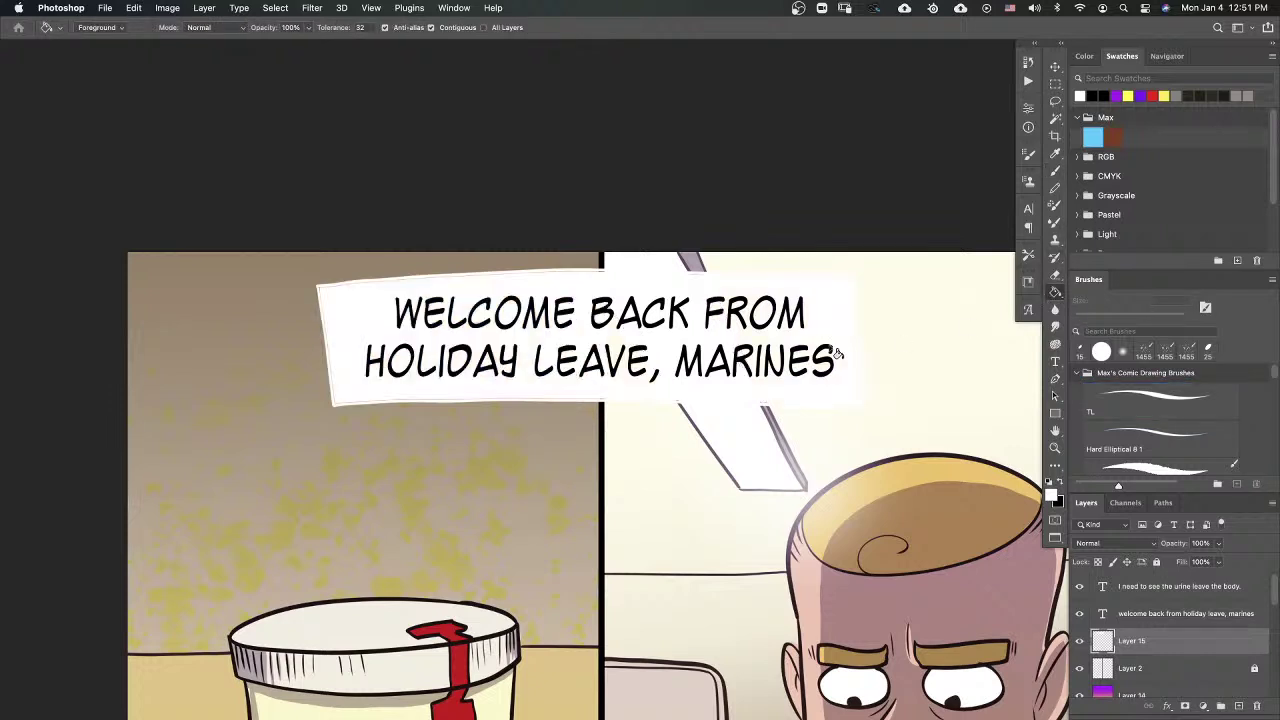
{"action": "key", "text": "ctrl+z"}
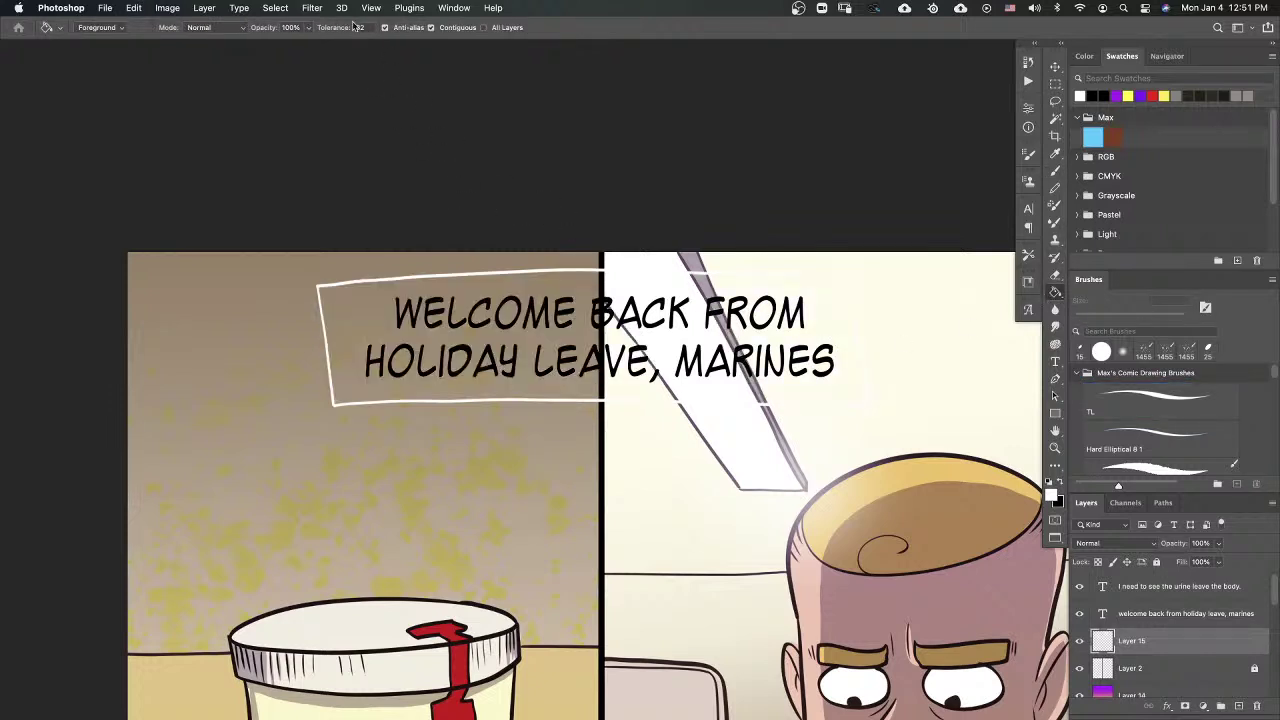
{"action": "left_click_drag", "start_coordinate": [343, 29], "coordinate": [362, 28]}
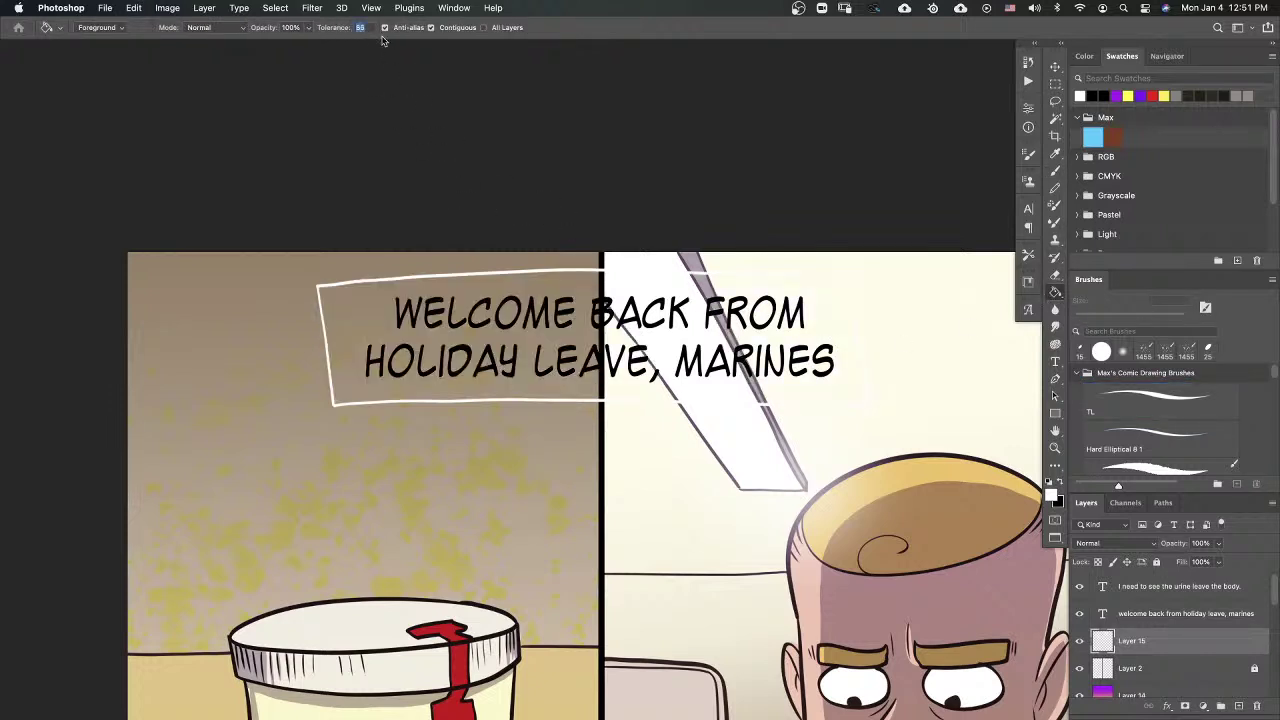
{"action": "left_click", "coordinate": [578, 312]}
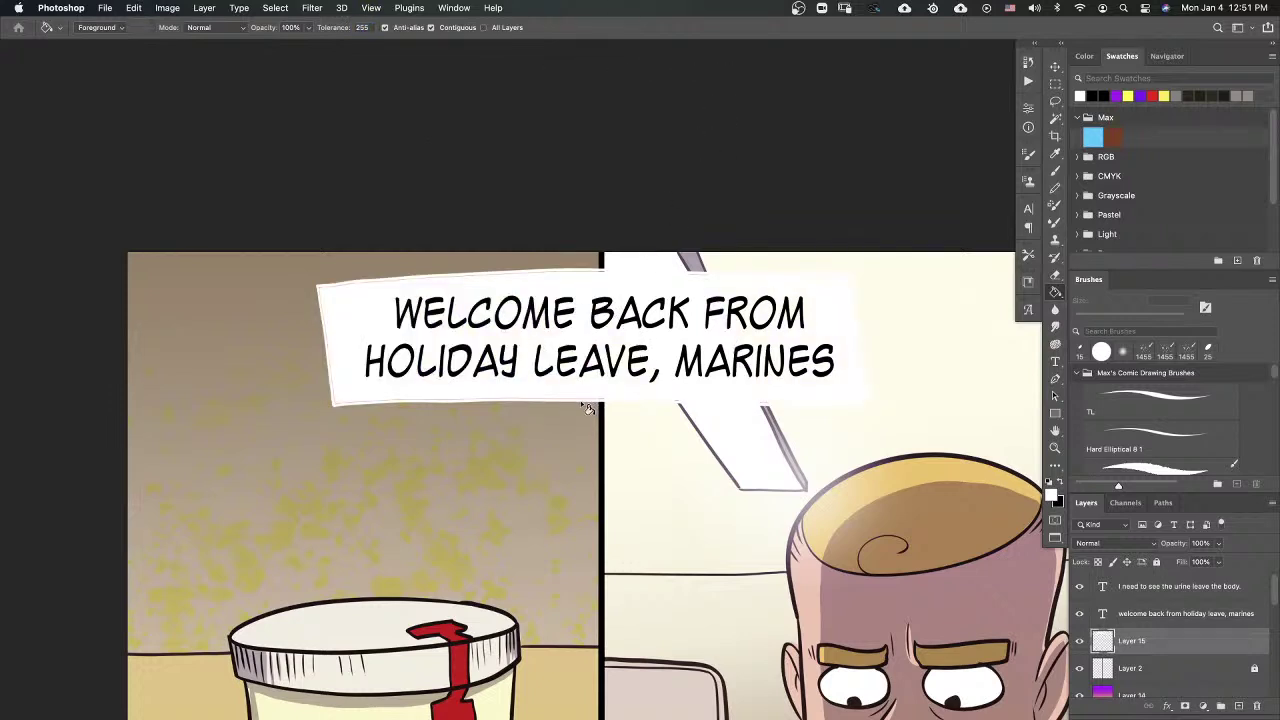
{"action": "key", "text": "ctrl+z"}
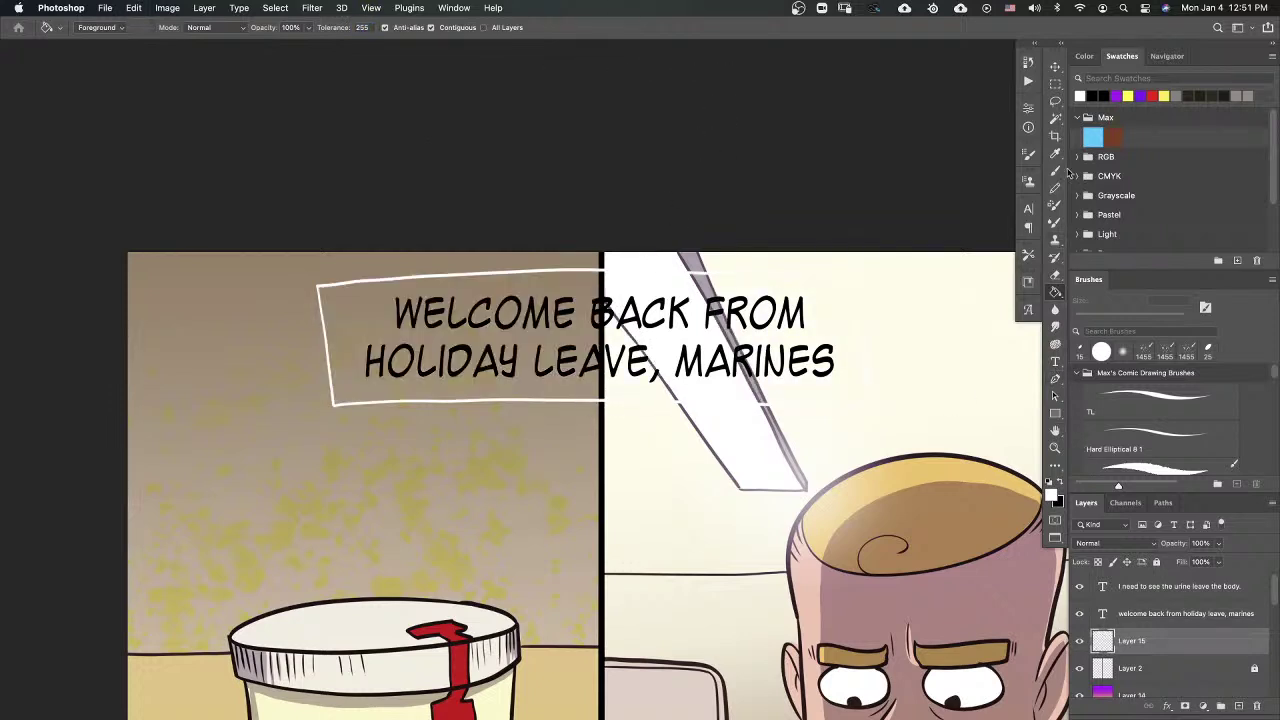
Step: Paint the inside of the upper caption box solid white with the Hard Round Pressure Size brush at 128 px
{"action": "left_click", "coordinate": [1055, 172]}
{"action": "left_click", "coordinate": [1102, 356]}
{"action": "left_click_drag", "start_coordinate": [1109, 318], "coordinate": [1132, 318]}
{"action": "mouse_move", "coordinate": [690, 294]}
{"action": "left_mouse_down"}
{"action": "mouse_move", "coordinate": [457, 311]}
{"action": "mouse_move", "coordinate": [487, 291]}
{"action": "mouse_move", "coordinate": [557, 283]}
{"action": "mouse_move", "coordinate": [317, 289]}
{"action": "mouse_move", "coordinate": [354, 286]}
{"action": "mouse_move", "coordinate": [320, 291]}
{"action": "mouse_move", "coordinate": [340, 404]}
{"action": "mouse_move", "coordinate": [350, 387]}
{"action": "mouse_move", "coordinate": [650, 385]}
{"action": "left_mouse_up"}
{"action": "left_click_drag", "start_coordinate": [534, 391], "coordinate": [850, 401]}
{"action": "mouse_move", "coordinate": [748, 399]}
{"action": "left_mouse_down"}
{"action": "mouse_move", "coordinate": [882, 392]}
{"action": "mouse_move", "coordinate": [852, 275]}
{"action": "mouse_move", "coordinate": [863, 395]}
{"action": "mouse_move", "coordinate": [851, 396]}
{"action": "mouse_move", "coordinate": [847, 365]}
{"action": "left_mouse_up"}
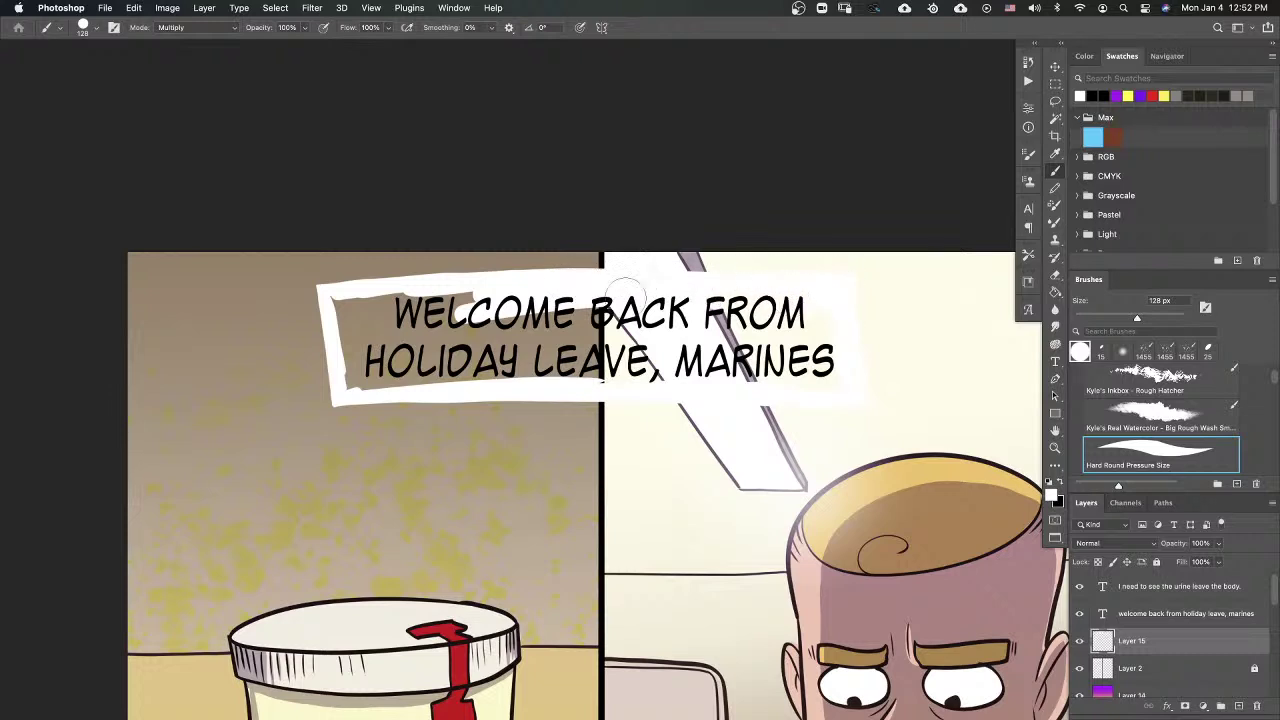
{"action": "mouse_move", "coordinate": [372, 302]}
{"action": "left_mouse_down"}
{"action": "mouse_move", "coordinate": [340, 314]}
{"action": "mouse_move", "coordinate": [352, 382]}
{"action": "mouse_move", "coordinate": [490, 374]}
{"action": "mouse_move", "coordinate": [368, 360]}
{"action": "mouse_move", "coordinate": [366, 318]}
{"action": "mouse_move", "coordinate": [368, 338]}
{"action": "mouse_move", "coordinate": [420, 374]}
{"action": "mouse_move", "coordinate": [525, 340]}
{"action": "mouse_move", "coordinate": [635, 337]}
{"action": "mouse_move", "coordinate": [578, 357]}
{"action": "mouse_move", "coordinate": [702, 374]}
{"action": "mouse_move", "coordinate": [783, 362]}
{"action": "mouse_move", "coordinate": [818, 372]}
{"action": "mouse_move", "coordinate": [760, 374]}
{"action": "mouse_move", "coordinate": [843, 384]}
{"action": "mouse_move", "coordinate": [827, 319]}
{"action": "mouse_move", "coordinate": [700, 319]}
{"action": "mouse_move", "coordinate": [740, 342]}
{"action": "mouse_move", "coordinate": [804, 339]}
{"action": "left_mouse_up"}
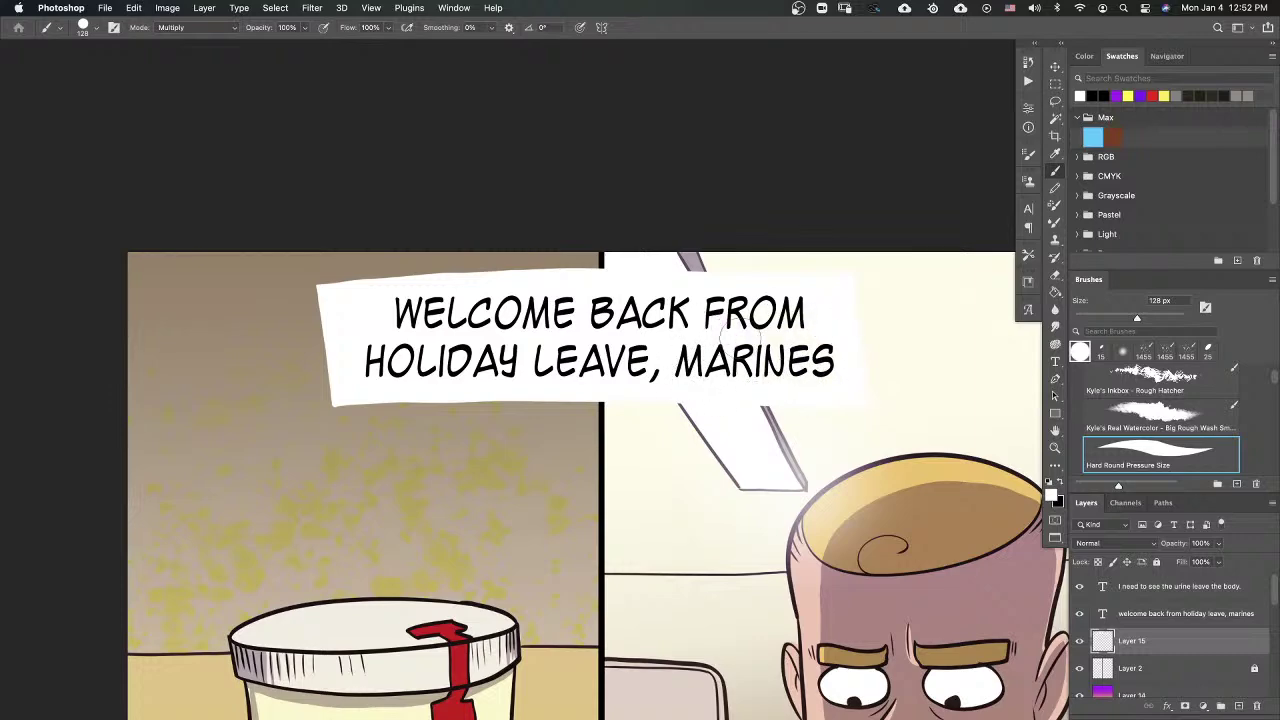
Step: Add a new layer above the caption text layer and paint a solid white oval balloon behind the lower dialogue text
{"action": "scroll", "coordinate": [697, 484], "scroll_direction": "down", "scroll_amount": 1}
{"action": "left_click_drag", "start_coordinate": [822, 562], "coordinate": [800, 474]}
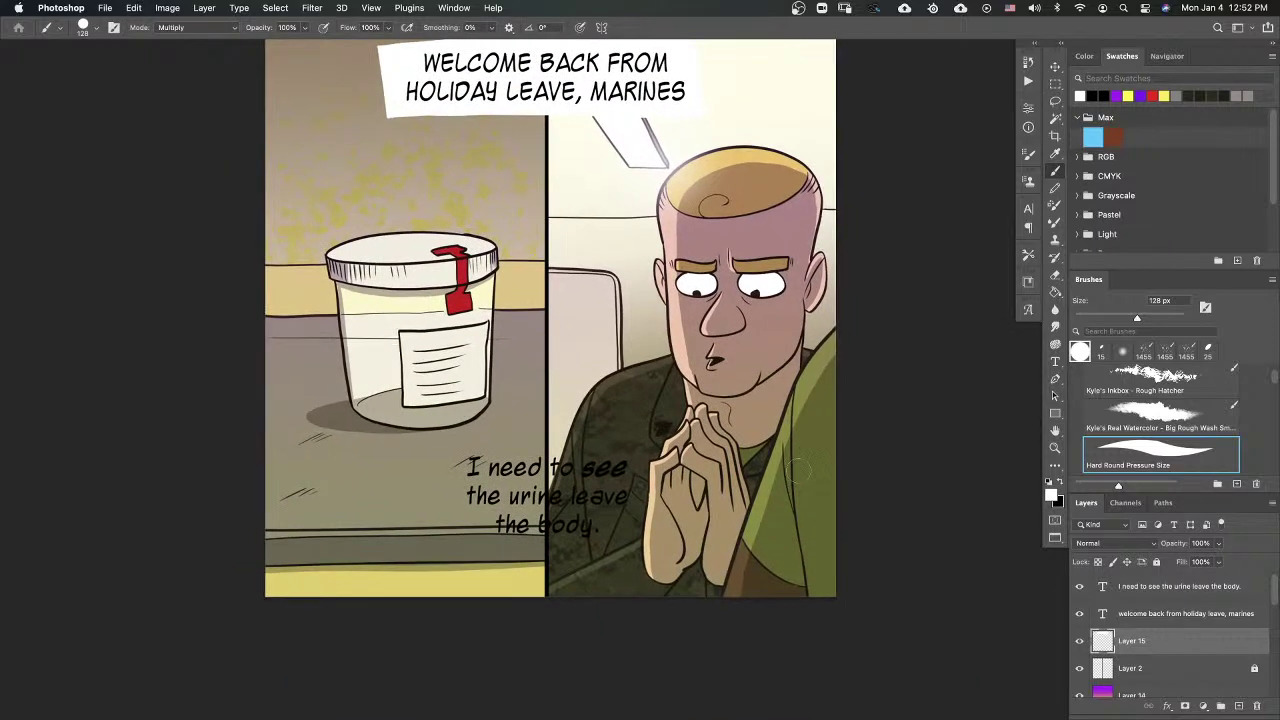
{"action": "scroll", "coordinate": [590, 490], "scroll_direction": "up", "scroll_amount": 3}
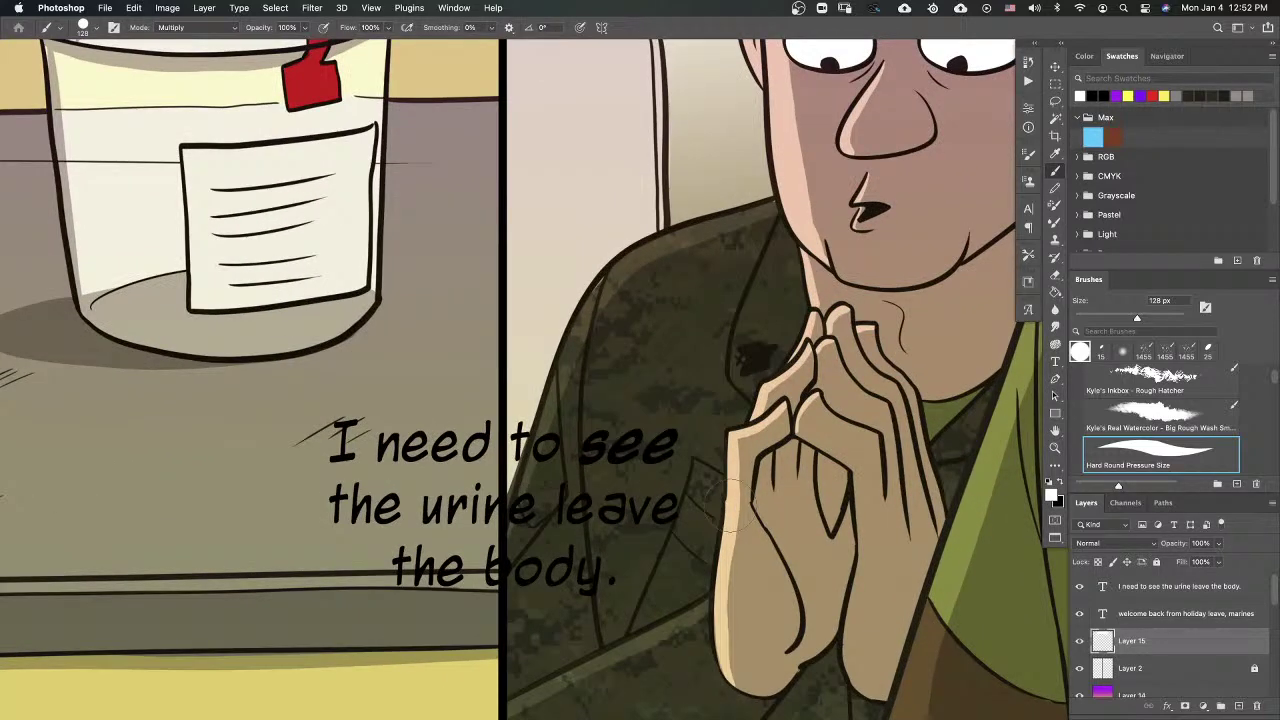
{"action": "left_click", "coordinate": [1162, 620]}
{"action": "left_click", "coordinate": [1238, 705]}
{"action": "mouse_move", "coordinate": [674, 403]}
{"action": "left_mouse_down"}
{"action": "mouse_move", "coordinate": [568, 384]}
{"action": "mouse_move", "coordinate": [290, 433]}
{"action": "mouse_move", "coordinate": [326, 575]}
{"action": "mouse_move", "coordinate": [580, 599]}
{"action": "mouse_move", "coordinate": [715, 479]}
{"action": "mouse_move", "coordinate": [645, 398]}
{"action": "left_mouse_up"}
{"action": "mouse_move", "coordinate": [705, 425]}
{"action": "left_mouse_down"}
{"action": "mouse_move", "coordinate": [577, 400]}
{"action": "mouse_move", "coordinate": [345, 415]}
{"action": "mouse_move", "coordinate": [280, 493]}
{"action": "mouse_move", "coordinate": [330, 555]}
{"action": "mouse_move", "coordinate": [490, 580]}
{"action": "mouse_move", "coordinate": [620, 550]}
{"action": "mouse_move", "coordinate": [695, 475]}
{"action": "mouse_move", "coordinate": [652, 420]}
{"action": "mouse_move", "coordinate": [405, 415]}
{"action": "mouse_move", "coordinate": [298, 507]}
{"action": "mouse_move", "coordinate": [405, 430]}
{"action": "mouse_move", "coordinate": [425, 485]}
{"action": "mouse_move", "coordinate": [410, 575]}
{"action": "mouse_move", "coordinate": [440, 590]}
{"action": "mouse_move", "coordinate": [515, 590]}
{"action": "mouse_move", "coordinate": [620, 565]}
{"action": "mouse_move", "coordinate": [665, 530]}
{"action": "mouse_move", "coordinate": [640, 510]}
{"action": "mouse_move", "coordinate": [465, 540]}
{"action": "mouse_move", "coordinate": [535, 447]}
{"action": "mouse_move", "coordinate": [545, 478]}
{"action": "mouse_move", "coordinate": [660, 437]}
{"action": "mouse_move", "coordinate": [700, 488]}
{"action": "left_mouse_up"}
{"action": "left_click_drag", "start_coordinate": [868, 478], "coordinate": [816, 516]}
Step: Draw a looping white tail from near the man's mouth to the speech balloon with the TL brush at 30 px, thickening its balloon end
{"action": "left_click", "coordinate": [1101, 351]}
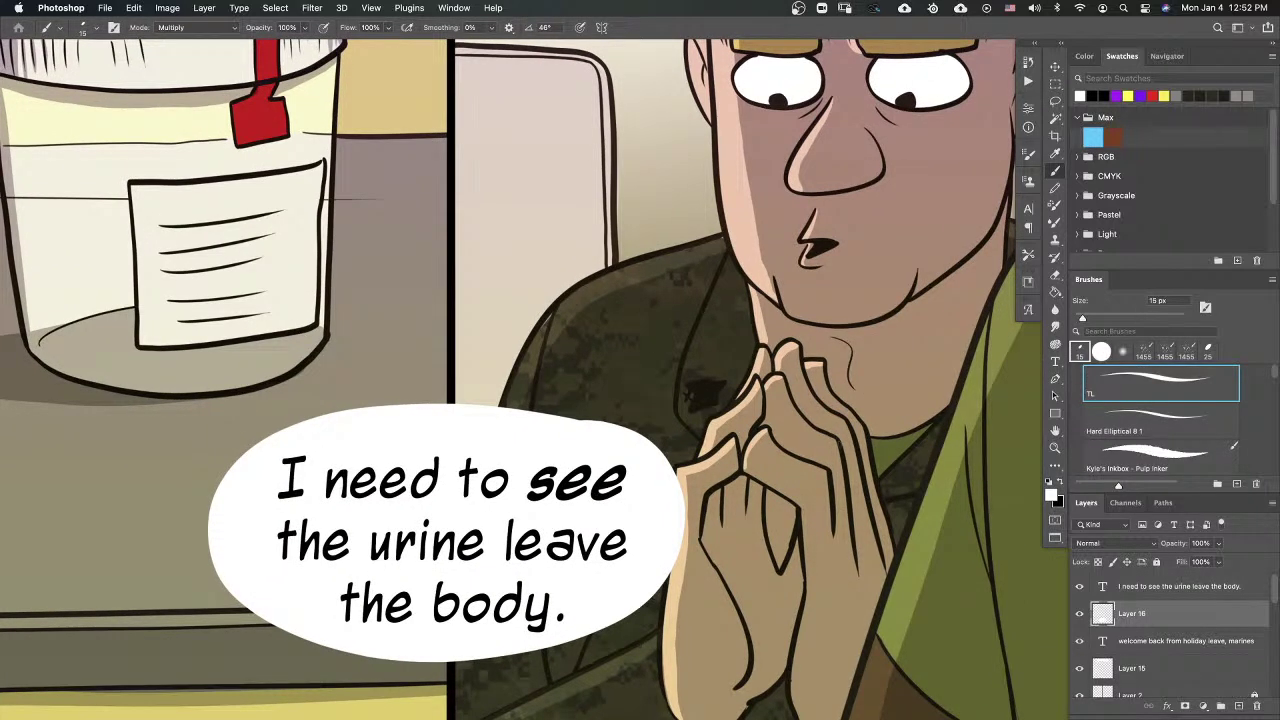
{"action": "mouse_move", "coordinate": [735, 295]}
{"action": "left_mouse_down"}
{"action": "mouse_move", "coordinate": [638, 320]}
{"action": "mouse_move", "coordinate": [450, 313]}
{"action": "mouse_move", "coordinate": [433, 405]}
{"action": "left_mouse_up"}
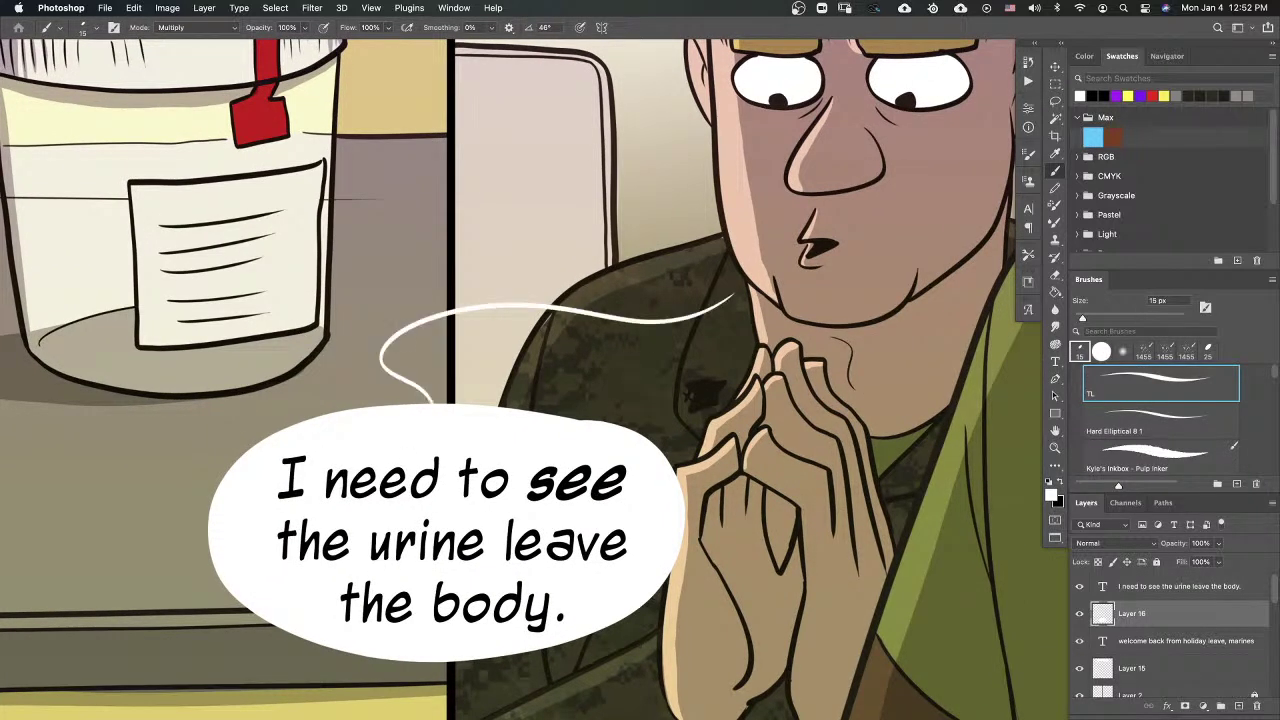
{"action": "key", "text": "super+z"}
{"action": "left_click_drag", "start_coordinate": [1082, 318], "coordinate": [1091, 320]}
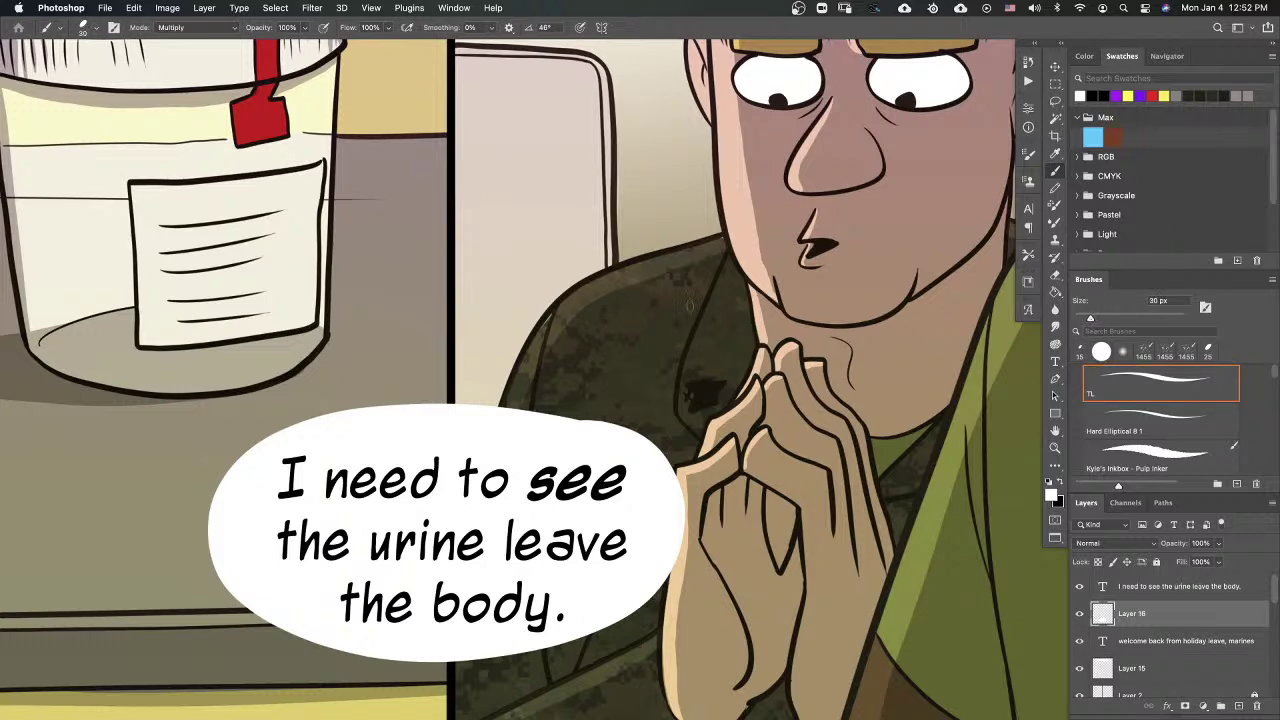
{"action": "mouse_move", "coordinate": [728, 312]}
{"action": "left_mouse_down"}
{"action": "mouse_move", "coordinate": [515, 345]}
{"action": "mouse_move", "coordinate": [550, 414]}
{"action": "left_mouse_up"}
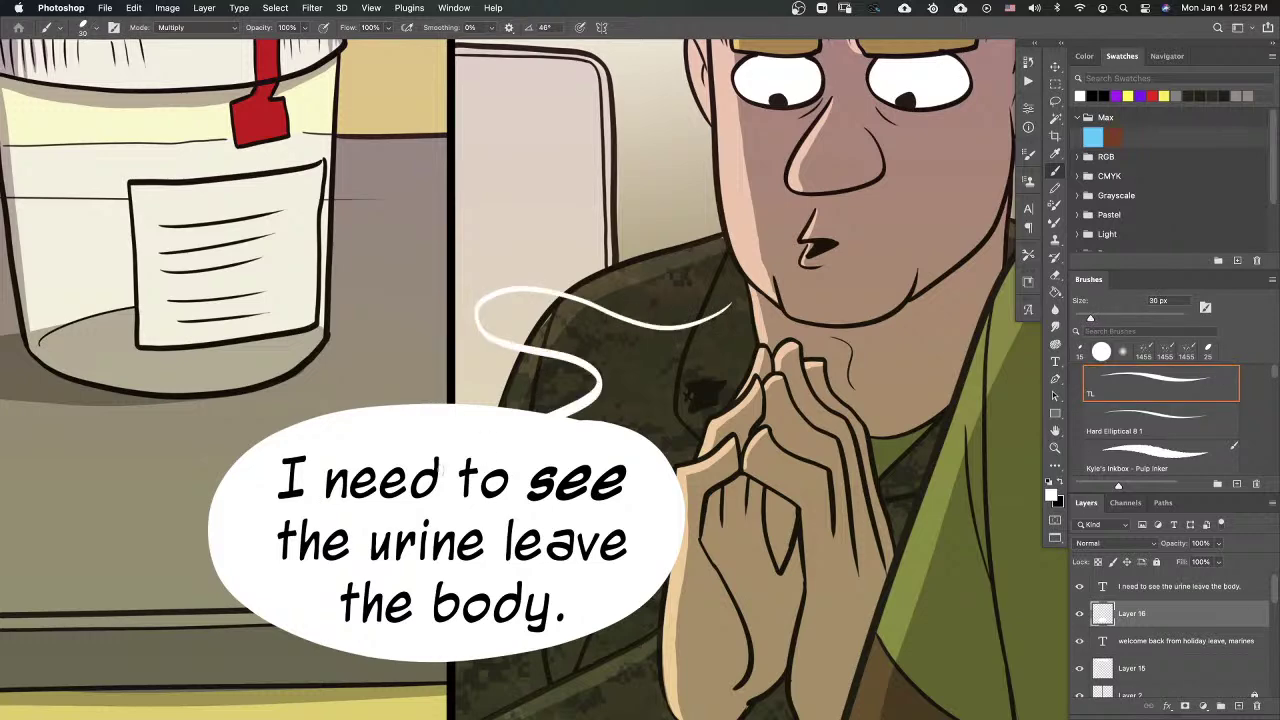
{"action": "key", "text": "super+z"}
{"action": "mouse_move", "coordinate": [728, 312]}
{"action": "left_mouse_down"}
{"action": "mouse_move", "coordinate": [388, 305]}
{"action": "mouse_move", "coordinate": [348, 402]}
{"action": "left_mouse_up"}
{"action": "key", "text": "super+z"}
{"action": "mouse_move", "coordinate": [730, 314]}
{"action": "left_mouse_down"}
{"action": "mouse_move", "coordinate": [596, 336]}
{"action": "mouse_move", "coordinate": [501, 295]}
{"action": "mouse_move", "coordinate": [523, 355]}
{"action": "mouse_move", "coordinate": [514, 381]}
{"action": "mouse_move", "coordinate": [433, 345]}
{"action": "mouse_move", "coordinate": [346, 362]}
{"action": "mouse_move", "coordinate": [345, 405]}
{"action": "left_mouse_up"}
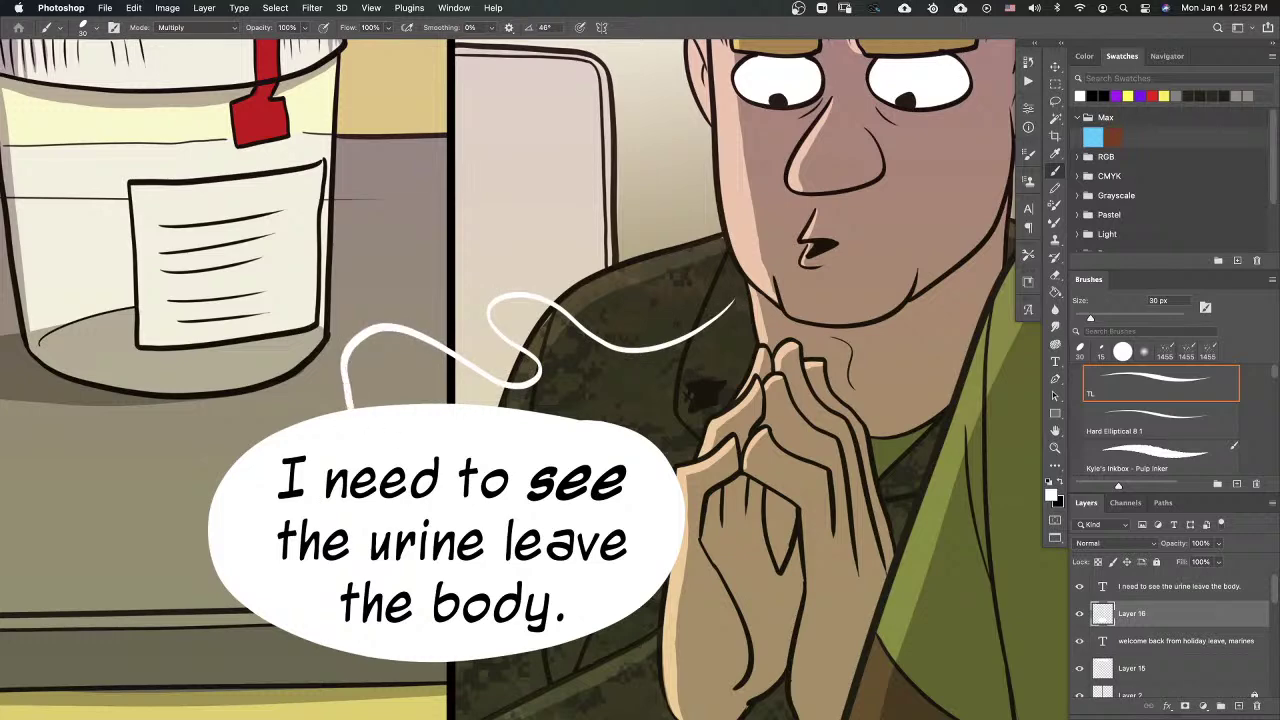
{"action": "left_click_drag", "start_coordinate": [346, 355], "coordinate": [343, 405]}
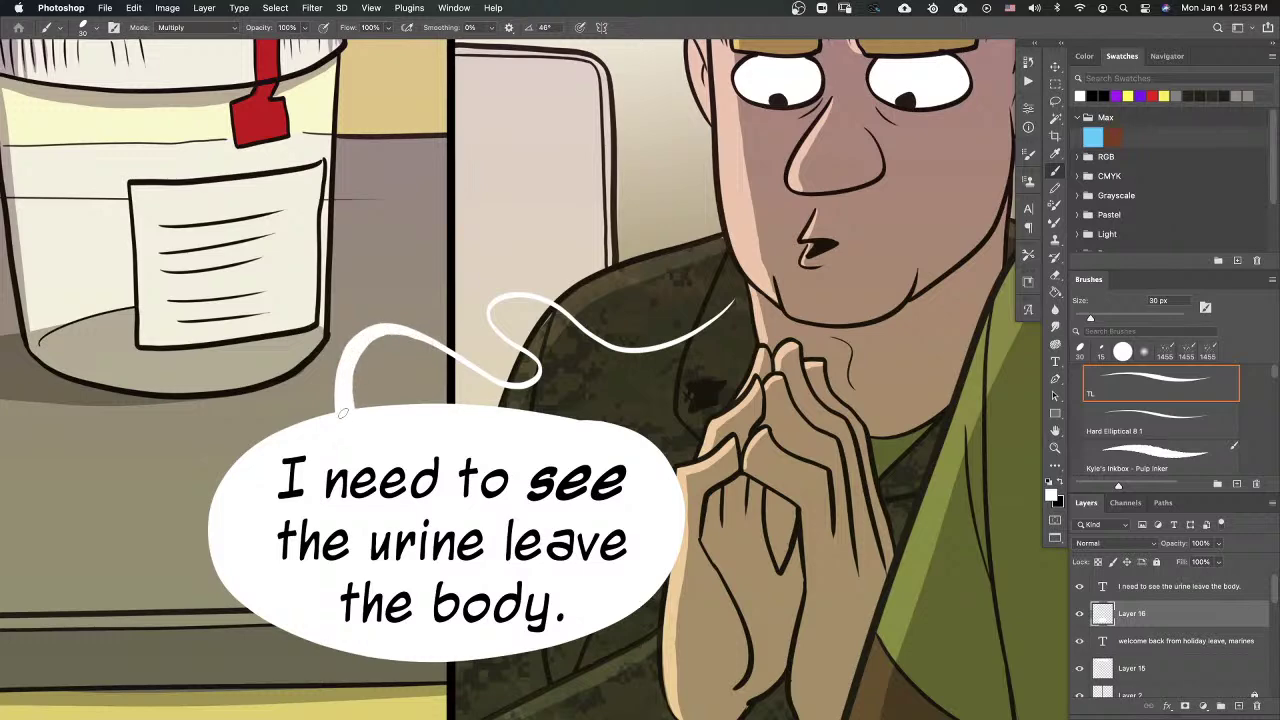
{"action": "scroll", "coordinate": [343, 412], "scroll_direction": "down", "scroll_amount": 5}
{"action": "mouse_move", "coordinate": [656, 389]}
{"action": "left_mouse_down"}
{"action": "mouse_move", "coordinate": [769, 454]}
{"action": "mouse_move", "coordinate": [786, 427]}
{"action": "left_mouse_up"}
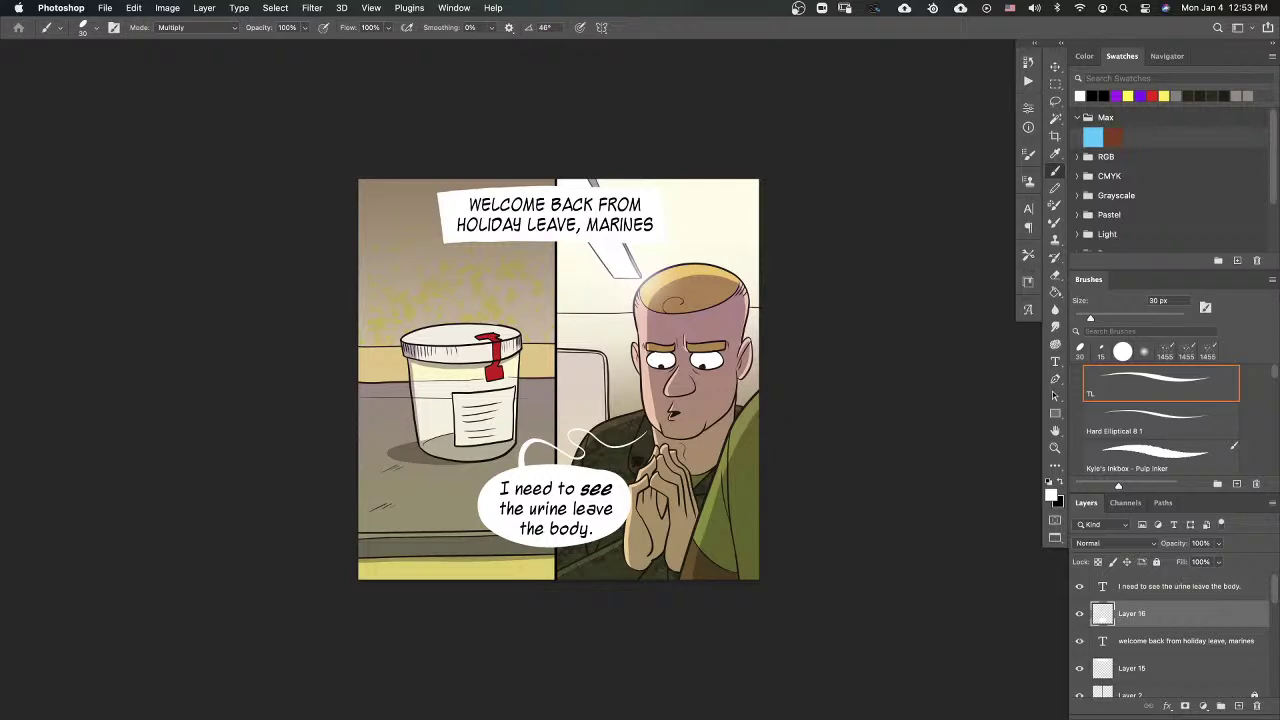
{"action": "scroll", "coordinate": [656, 414], "scroll_direction": "up", "scroll_amount": 2}
{"action": "scroll", "coordinate": [837, 454], "scroll_direction": "left", "scroll_amount": 4}
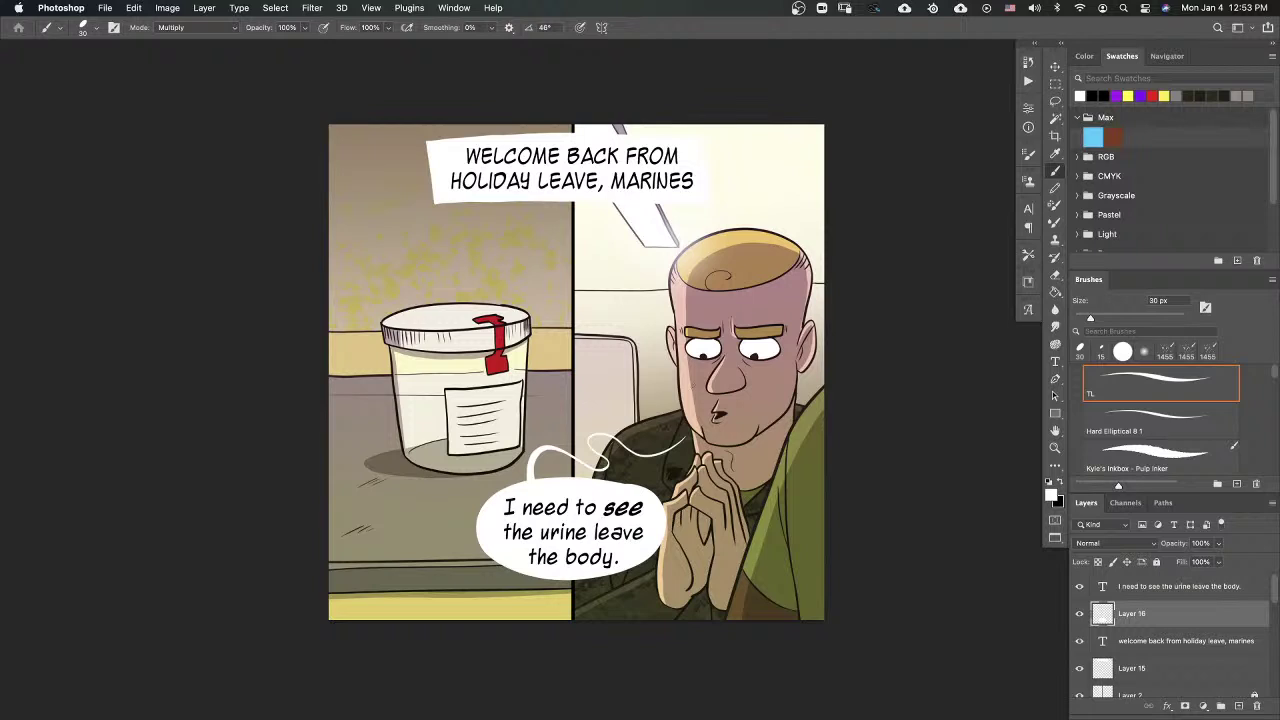
{"action": "left_click", "coordinate": [1055, 83]}
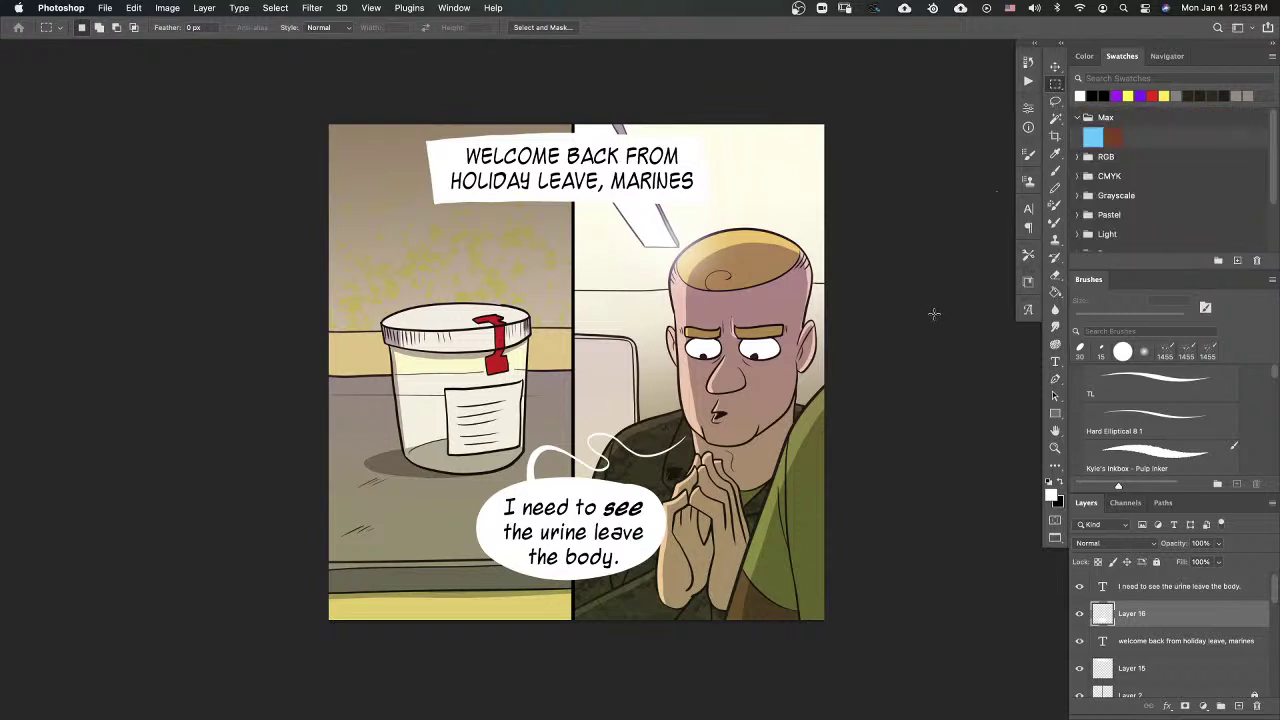
{"action": "left_click", "coordinate": [1054, 449]}
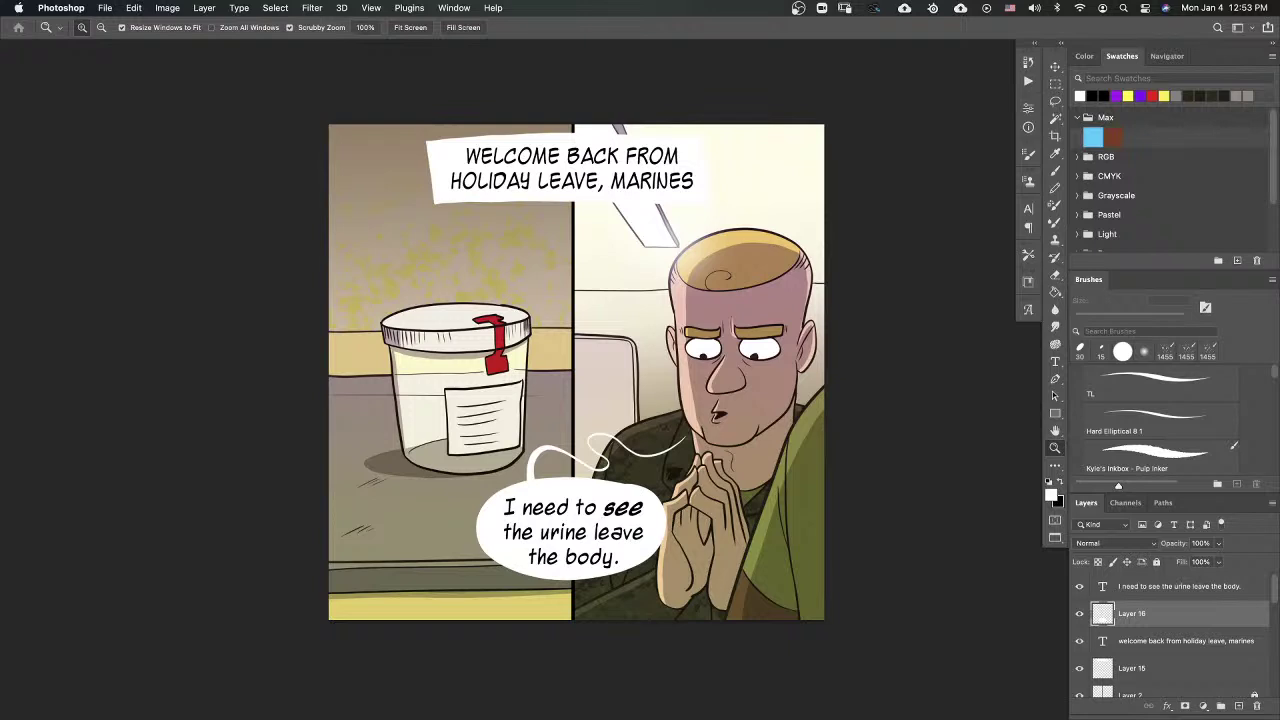
Step: Add the text line "TERMINAL LANCE © 2020" along the bottom edge of the first panel and shift it slightly downward
{"action": "key", "text": "t"}
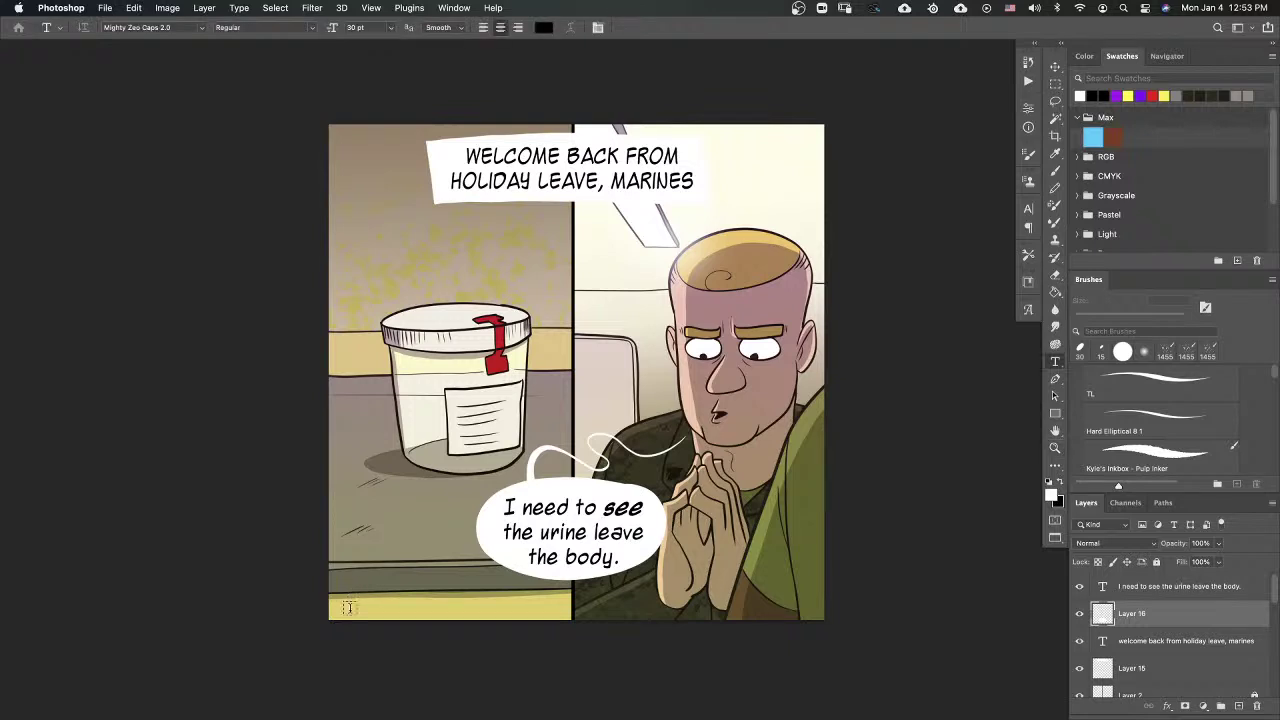
{"action": "left_click", "coordinate": [461, 600]}
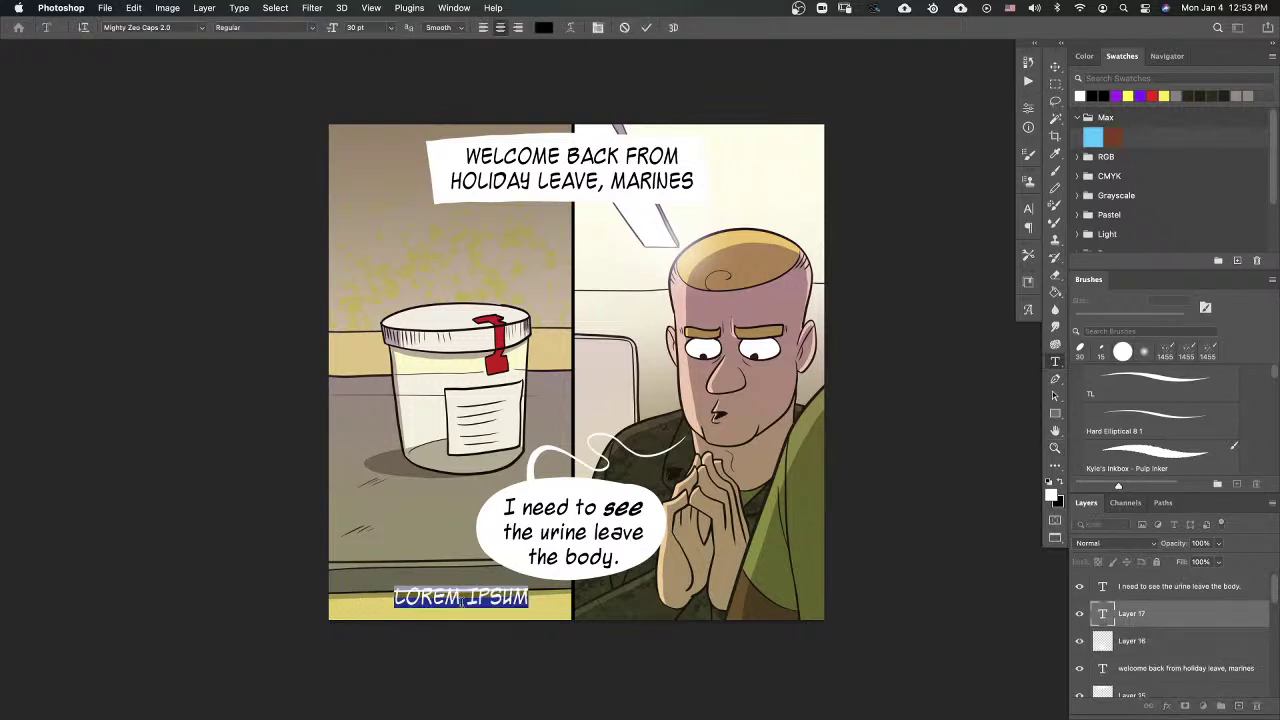
{"action": "type", "text": "TERMINAL LANCE"}
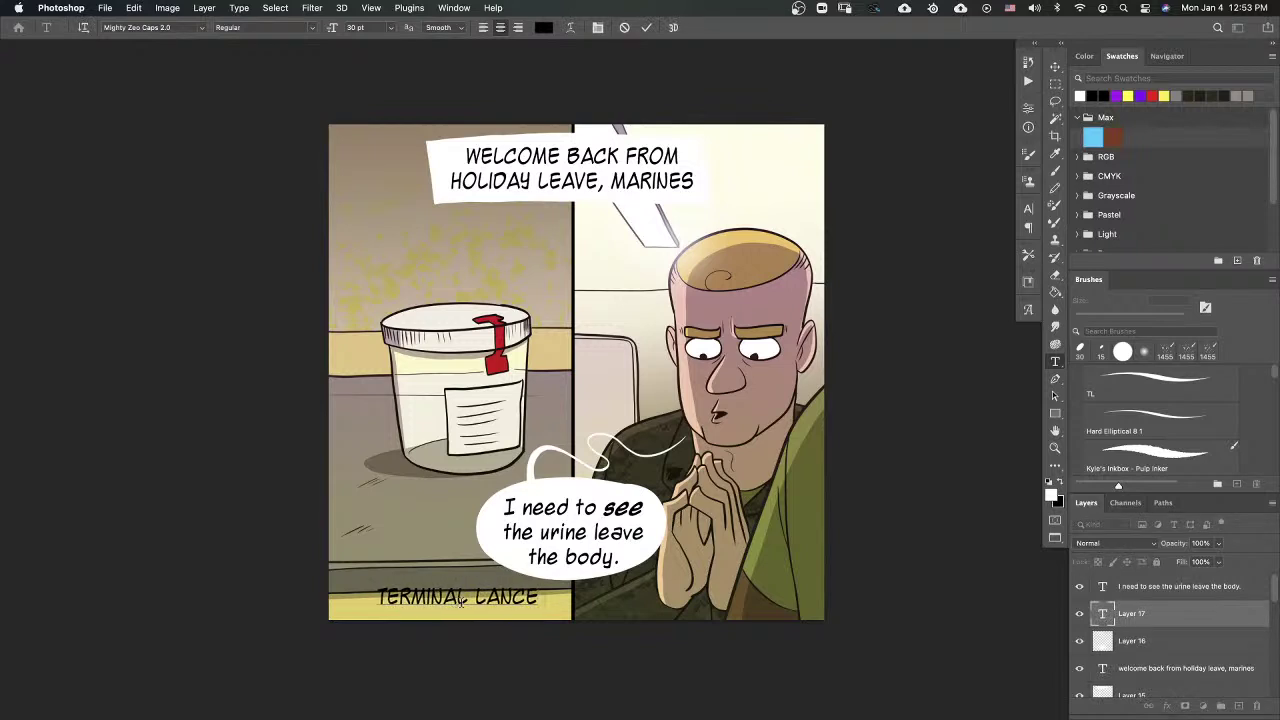
{"action": "type", "text": " © 2020"}
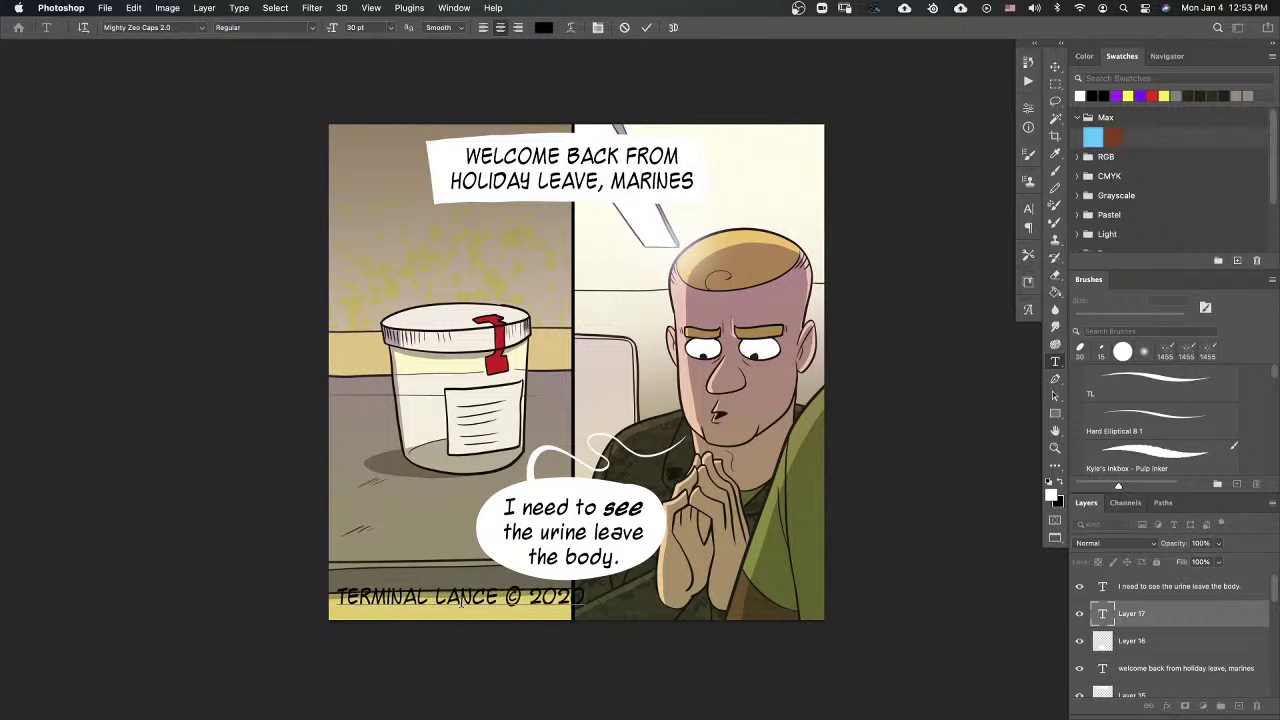
{"action": "left_click", "coordinate": [1055, 66]}
{"action": "left_click_drag", "start_coordinate": [952, 414], "coordinate": [943, 423]}
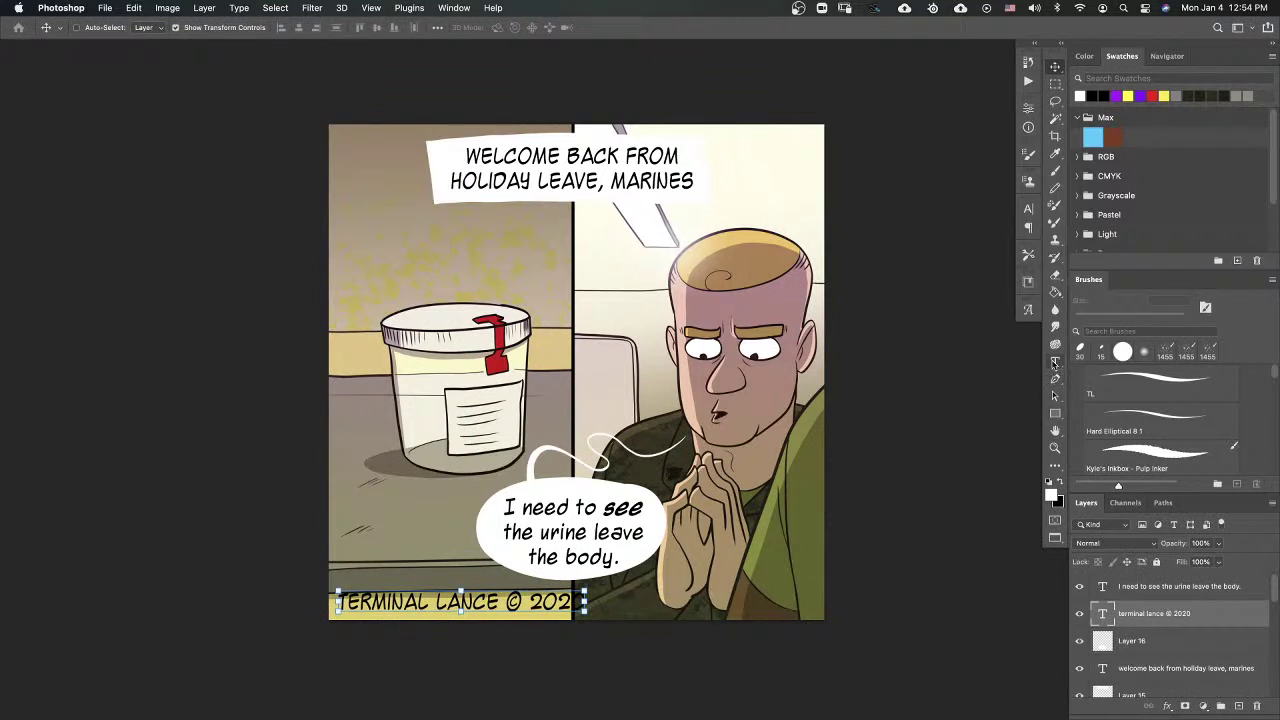
Step: Change the copyright line's year to 2021, set its size to 18 pt, and move it into the comic's bottom-left corner
{"action": "left_click", "coordinate": [1055, 362]}
{"action": "left_click_drag", "start_coordinate": [568, 601], "coordinate": [614, 598]}
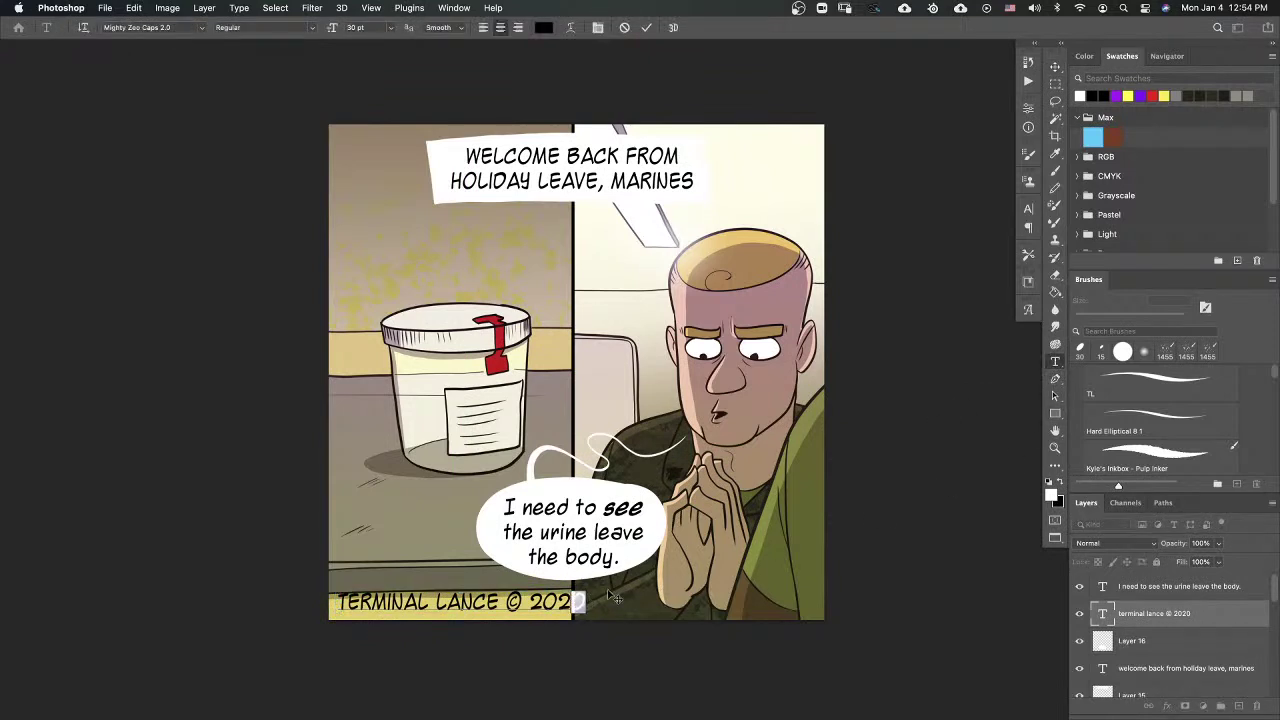
{"action": "type", "text": "1"}
{"action": "key", "text": "super+a"}
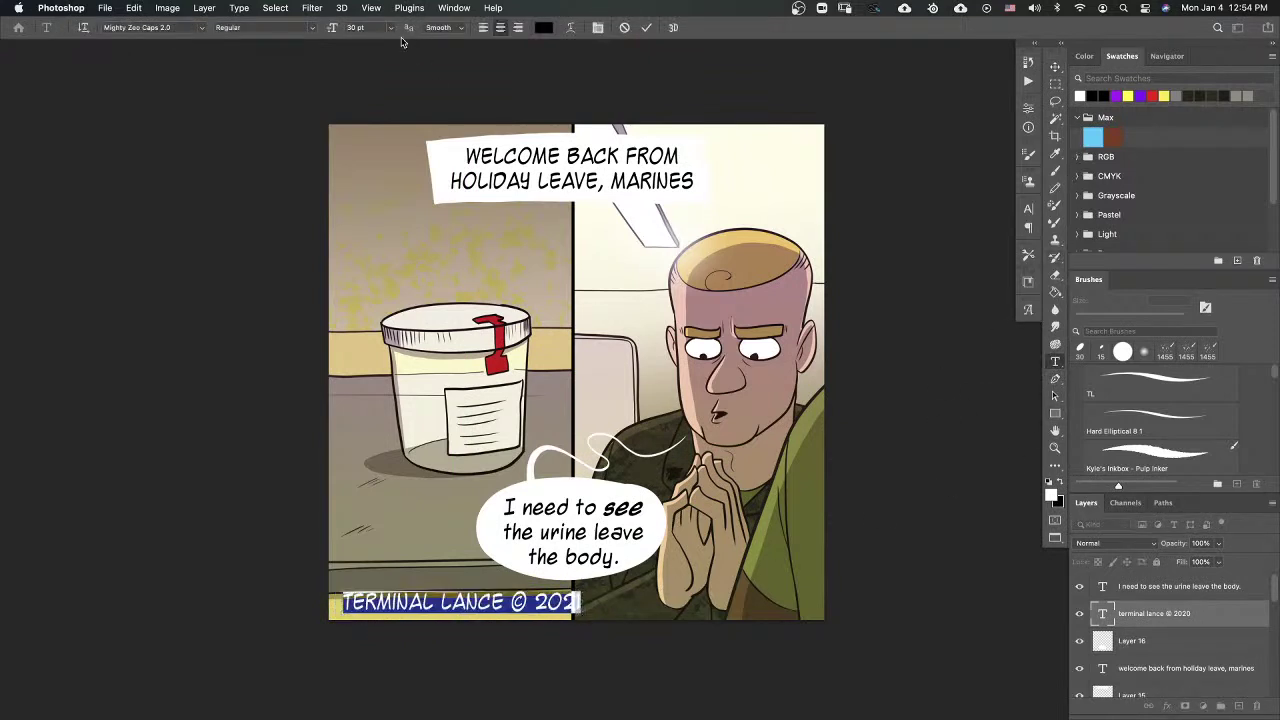
{"action": "left_click", "coordinate": [390, 27]}
{"action": "left_click", "coordinate": [373, 164]}
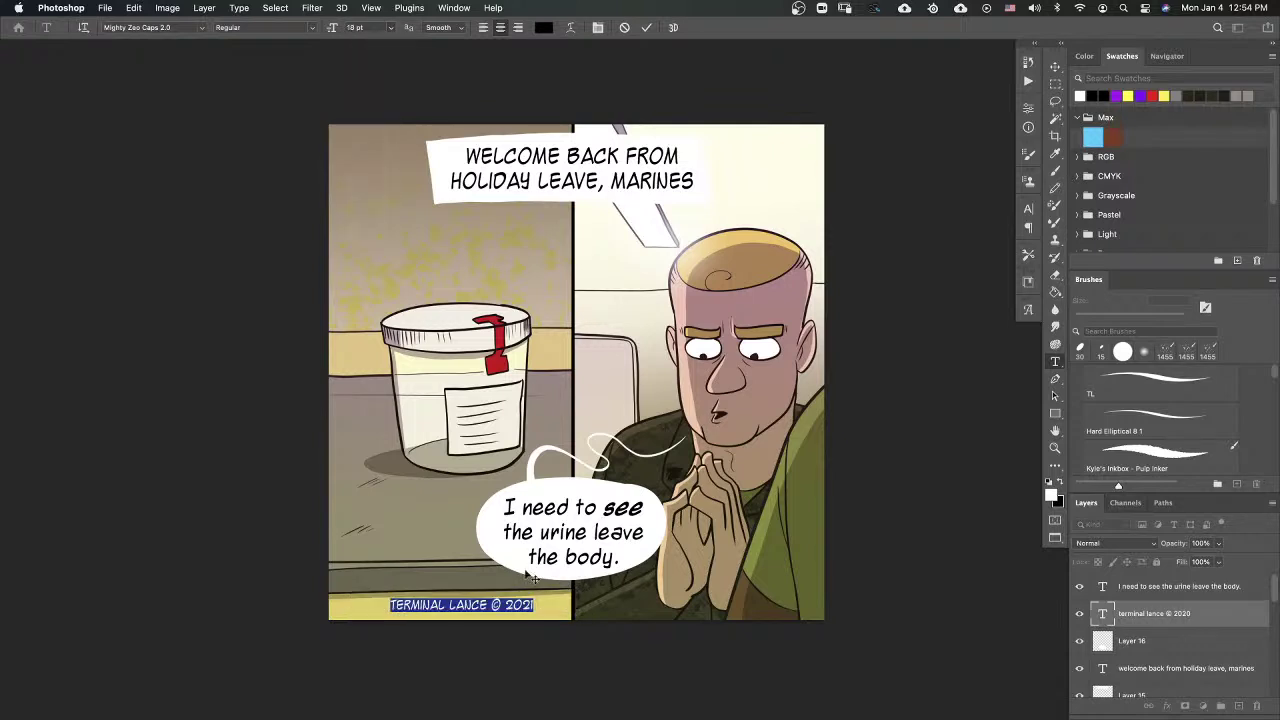
{"action": "left_click", "coordinate": [1055, 66]}
{"action": "left_click_drag", "start_coordinate": [960, 449], "coordinate": [893, 477]}
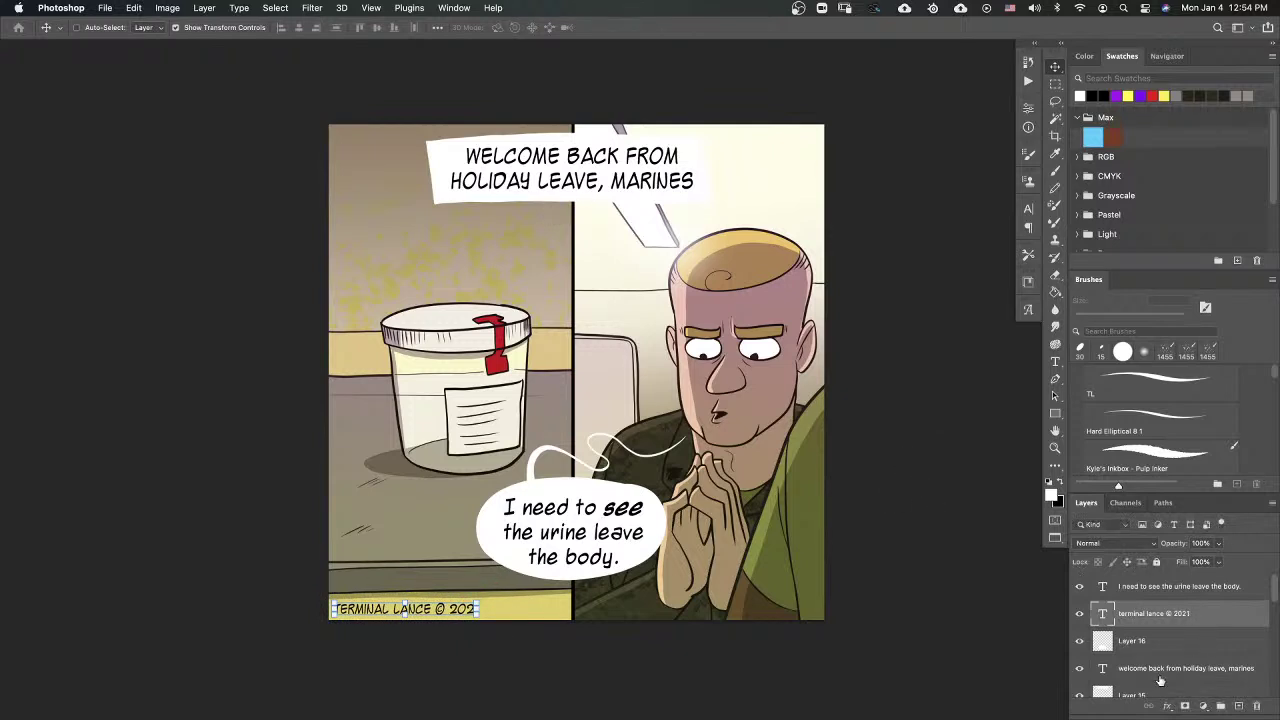
Step: Change the color of the entire copyright line to white
{"action": "left_click", "coordinate": [1056, 364]}
{"action": "left_click", "coordinate": [450, 600]}
{"action": "key", "text": "ctrl+a"}
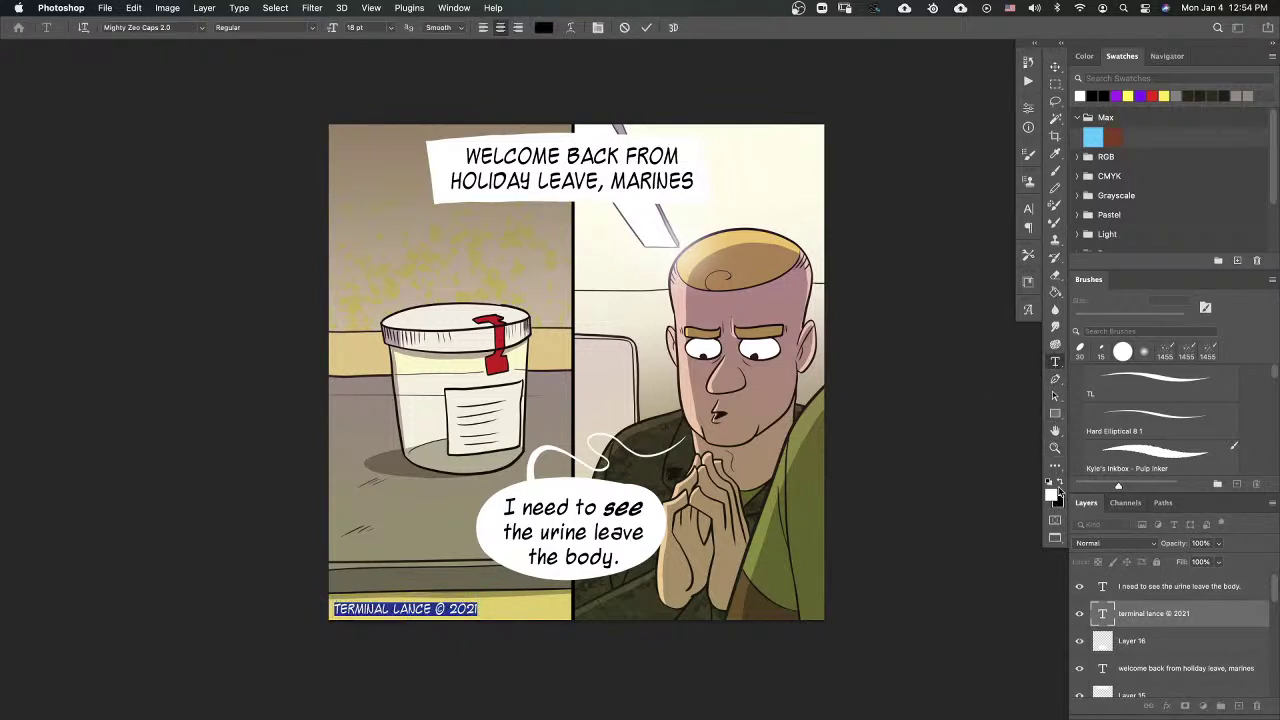
{"action": "left_click", "coordinate": [1060, 483]}
{"action": "left_click", "coordinate": [470, 604]}
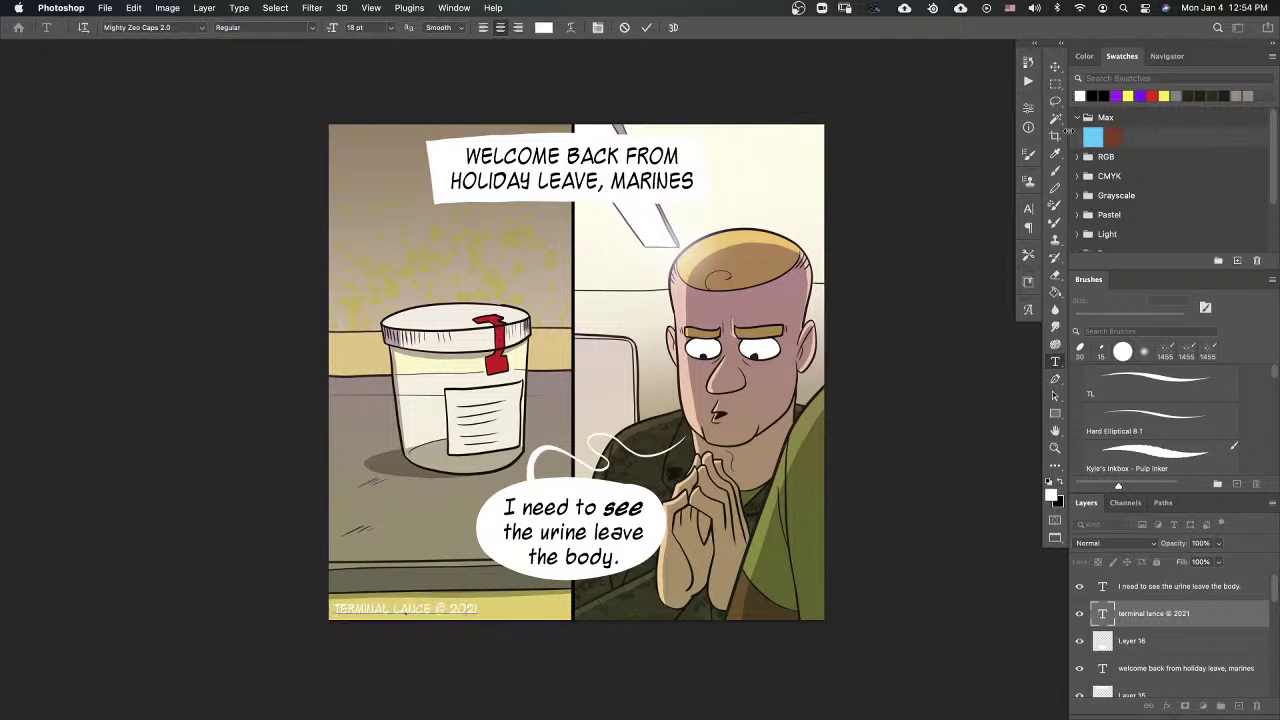
{"action": "left_click", "coordinate": [1055, 67]}
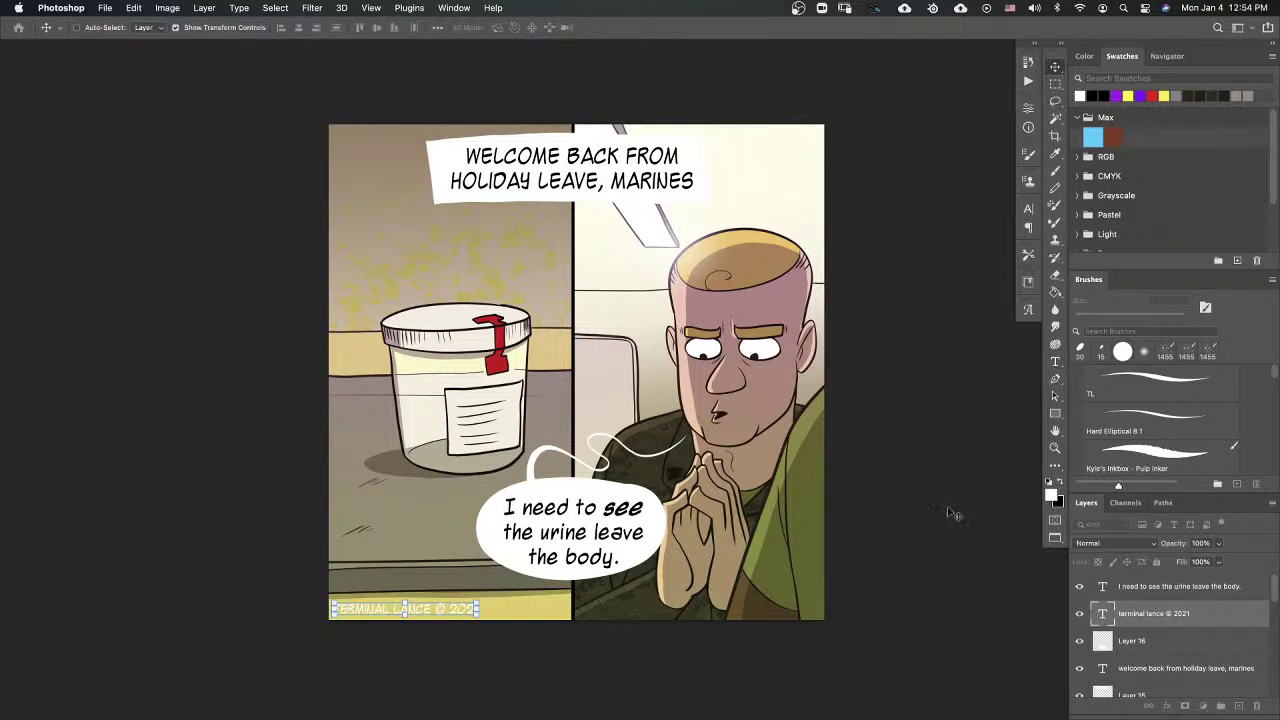
Step: Set the blend mode of the "terminal lance © 2021" text layer to Overlay
{"action": "left_click", "coordinate": [1148, 546]}
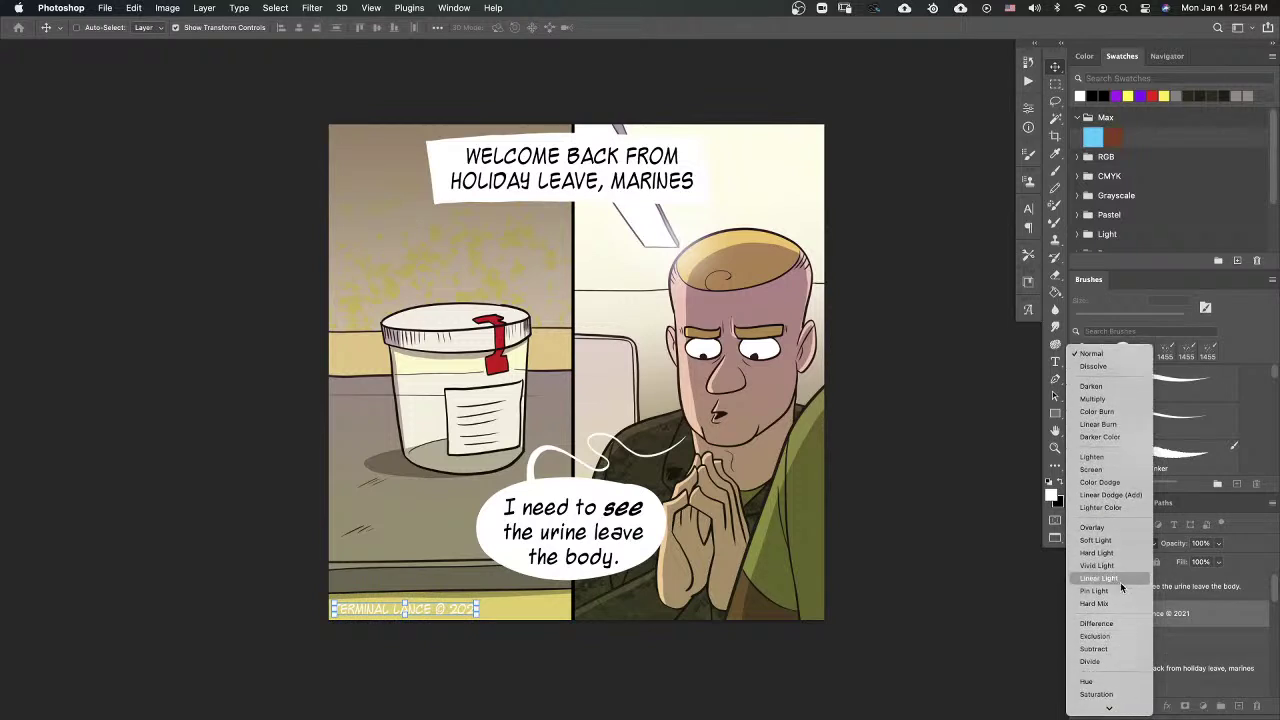
{"action": "left_click", "coordinate": [1124, 530]}
{"action": "key", "text": "m"}
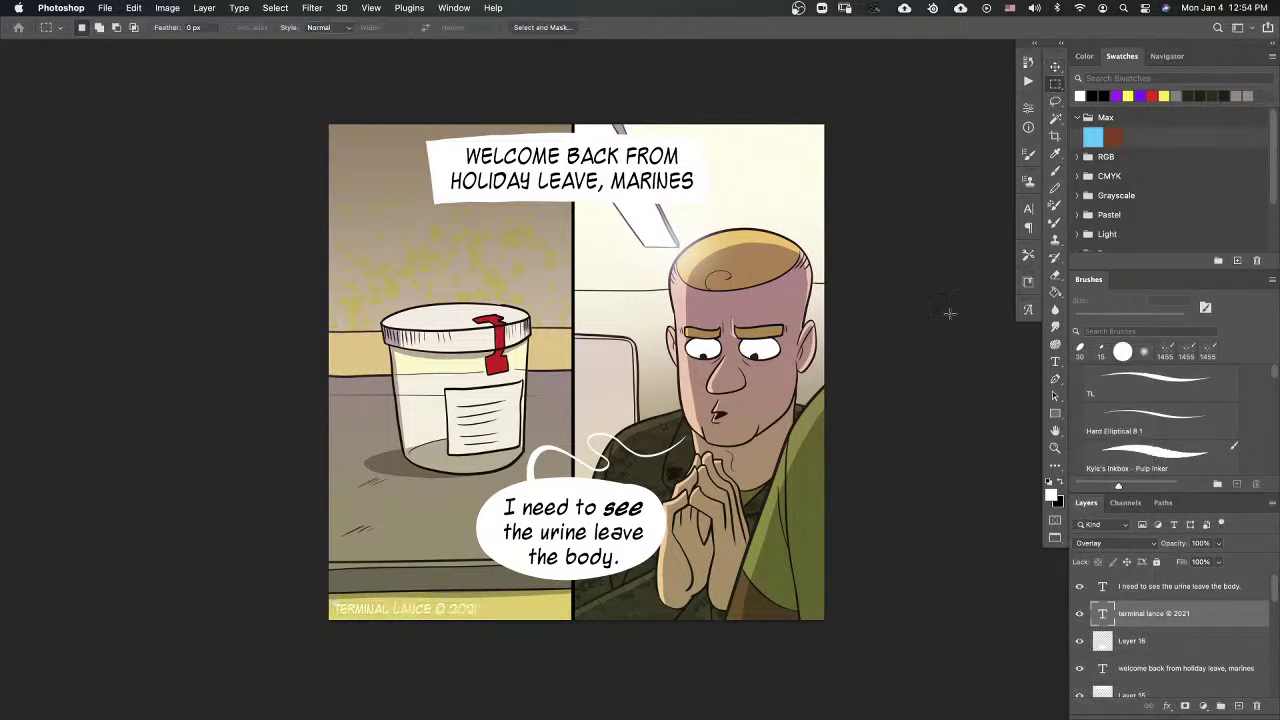
Step: Examine the whole two-panel comic at reduced and enlarged sizes, with the interface panels hidden for an unobstructed view
{"action": "key", "text": "super+minus"}
{"action": "key", "text": "super+minus"}
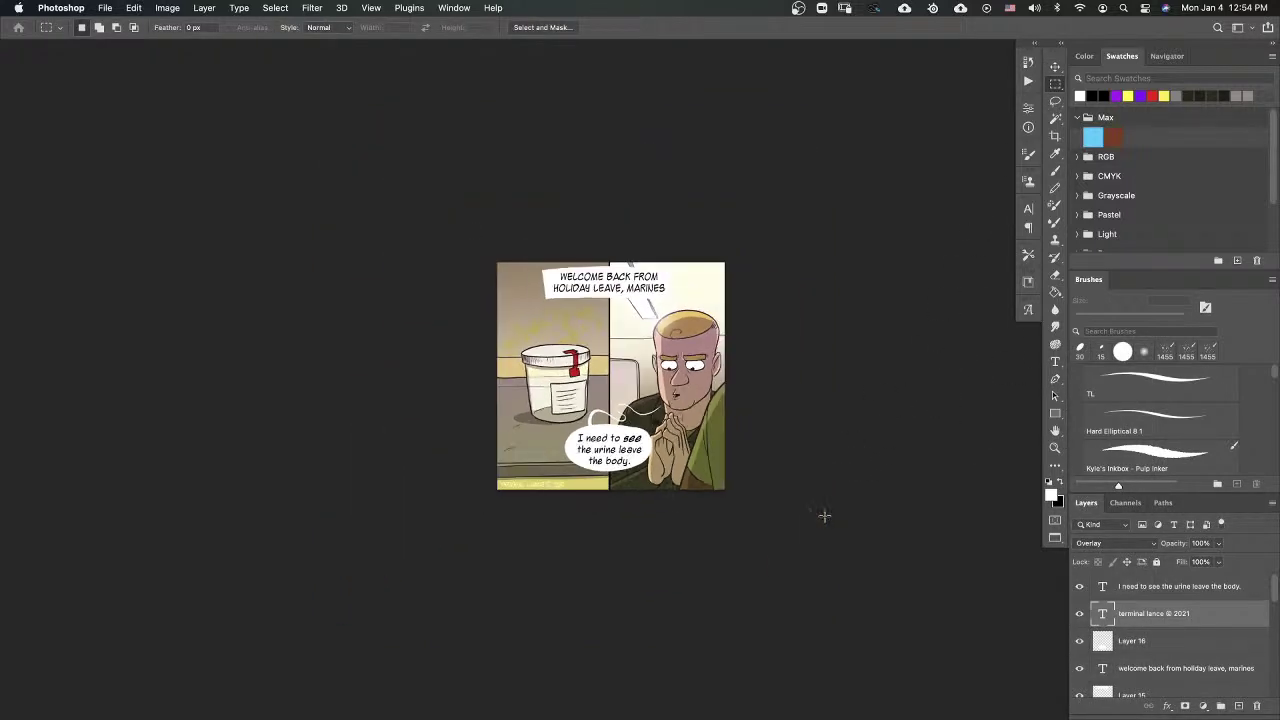
{"action": "scroll", "coordinate": [749, 397], "scroll_direction": "up", "scroll_amount": 2}
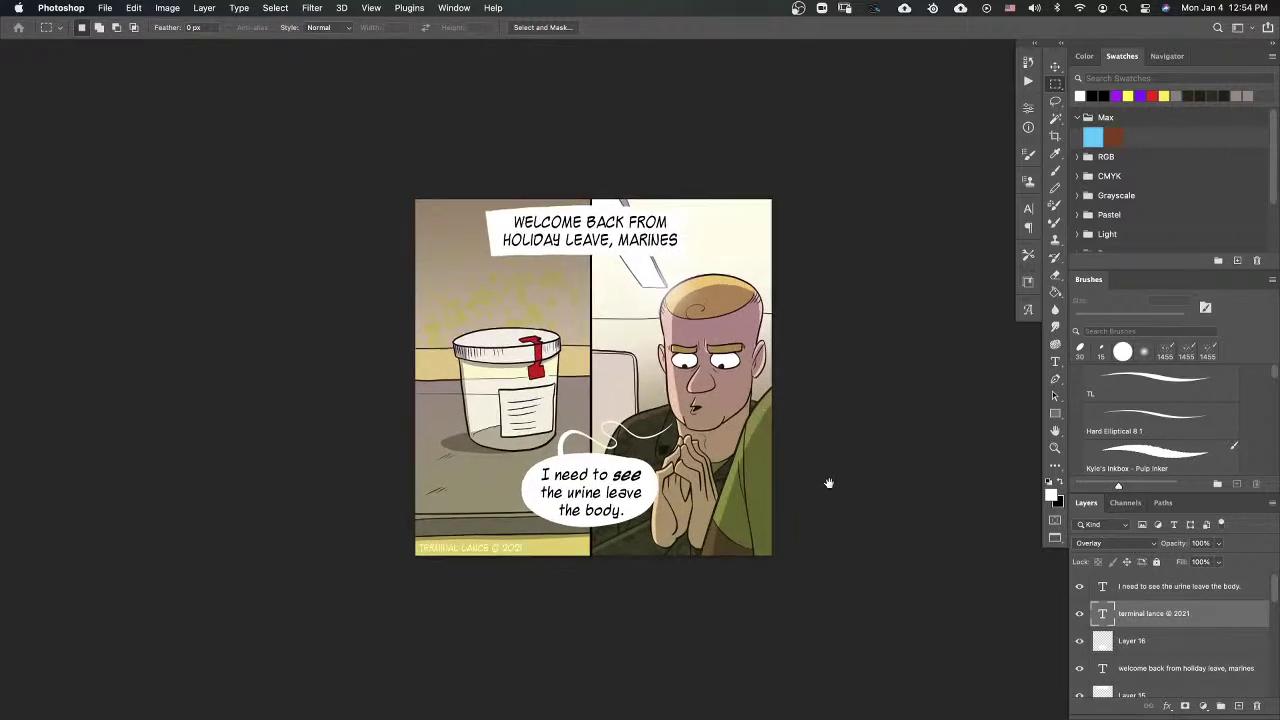
{"action": "left_click_drag", "start_coordinate": [829, 478], "coordinate": [826, 506]}
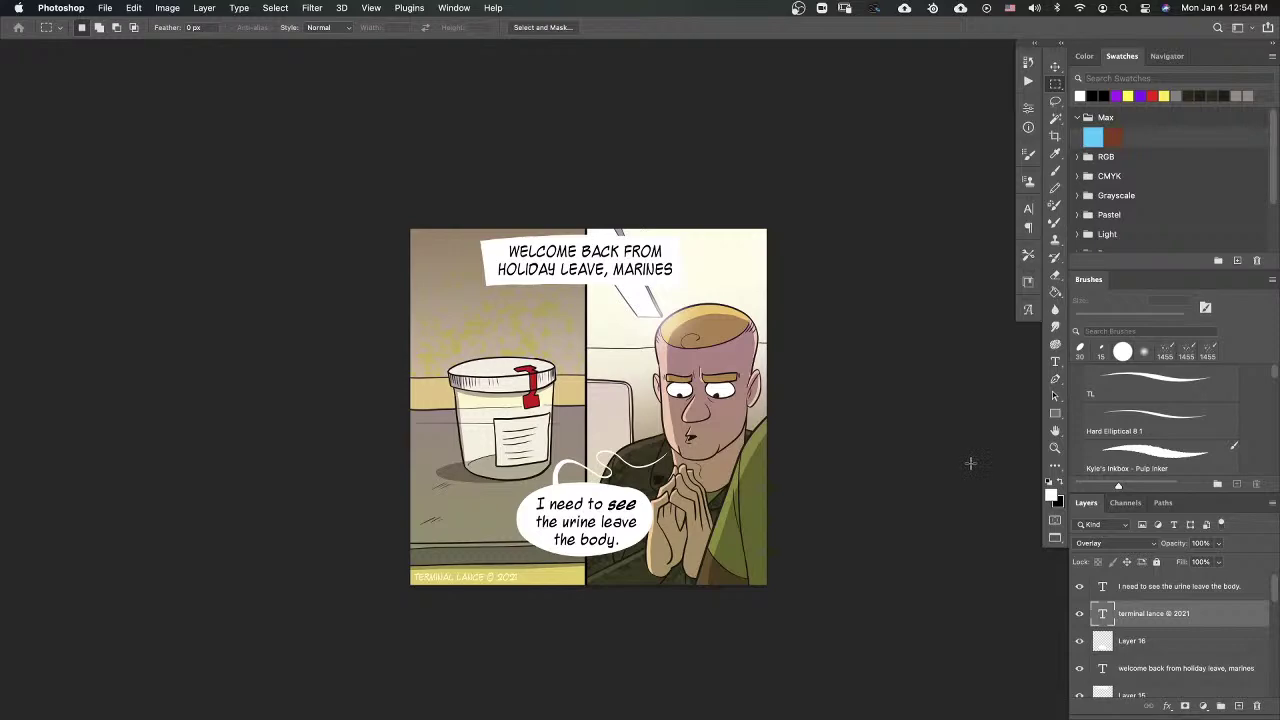
{"action": "left_click", "coordinate": [1055, 449]}
{"action": "left_click", "coordinate": [760, 483]}
{"action": "left_click_drag", "start_coordinate": [829, 485], "coordinate": [876, 496]}
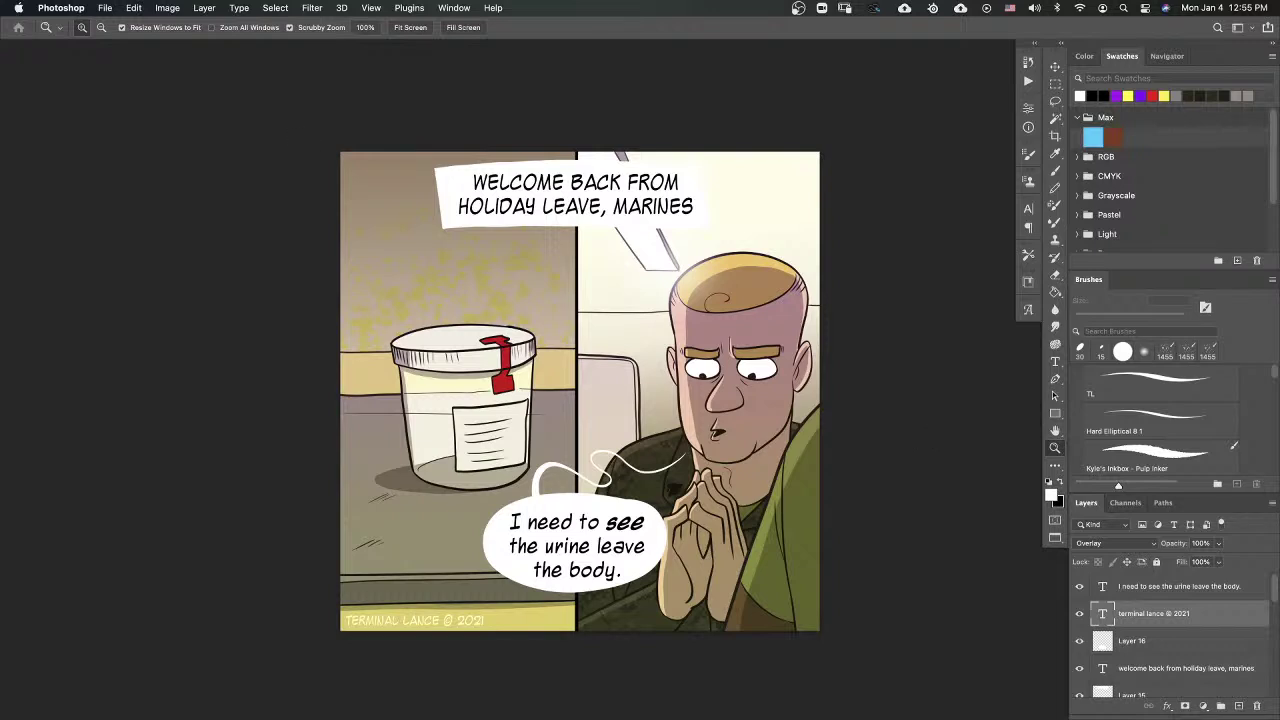
{"action": "key", "text": "Tab"}
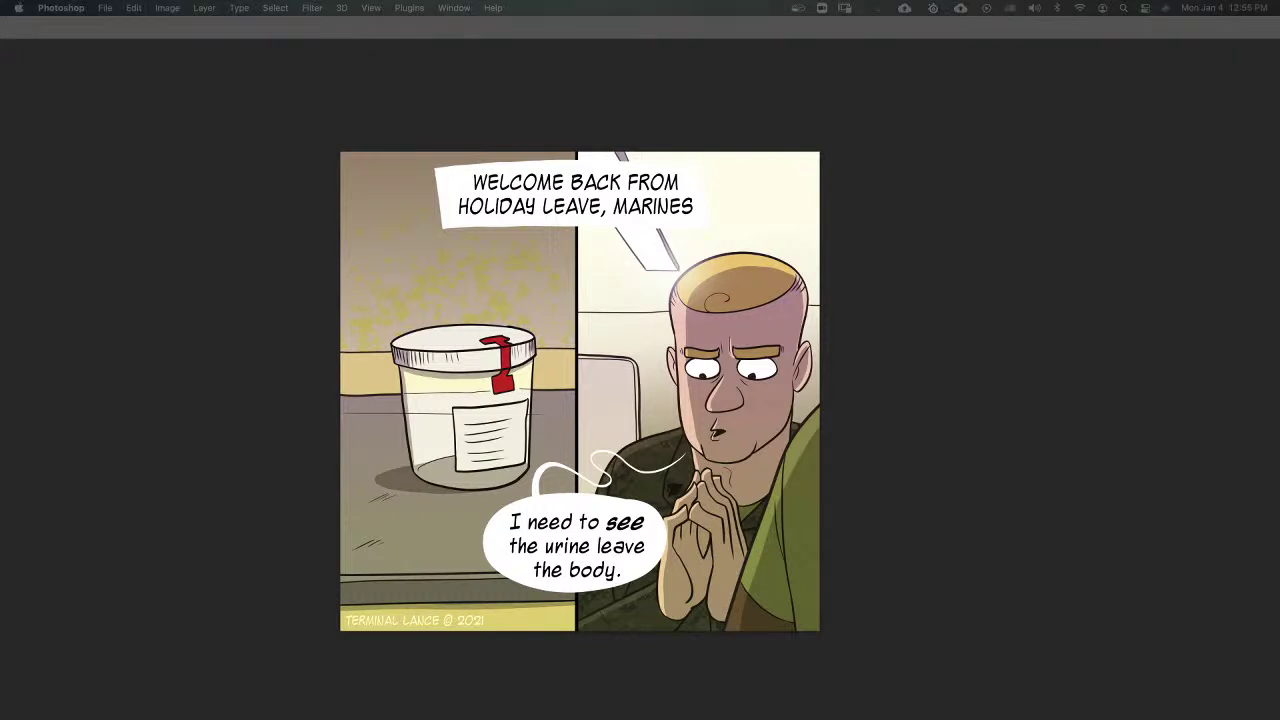